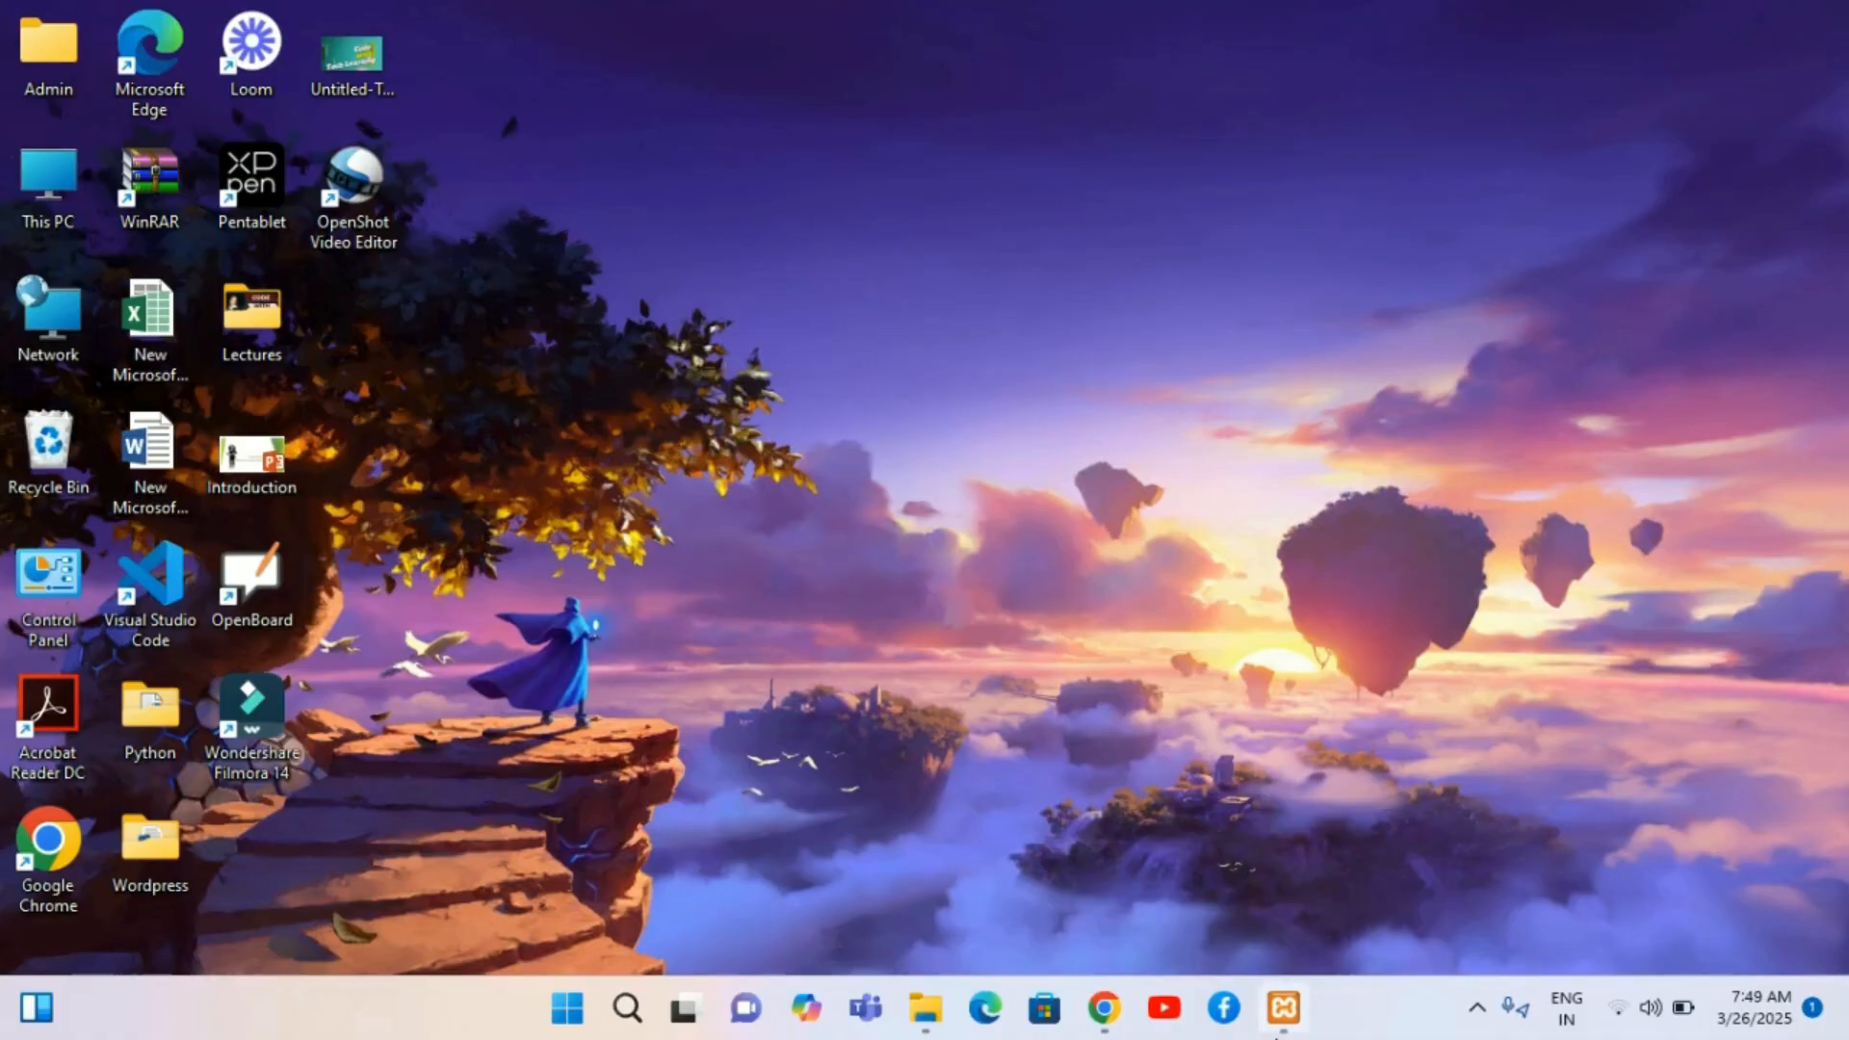
# Step: Check in the XAMPP Control Panel that Apache and MySQL are running, then minimise it
pyautogui.moveTo(1273, 1002)
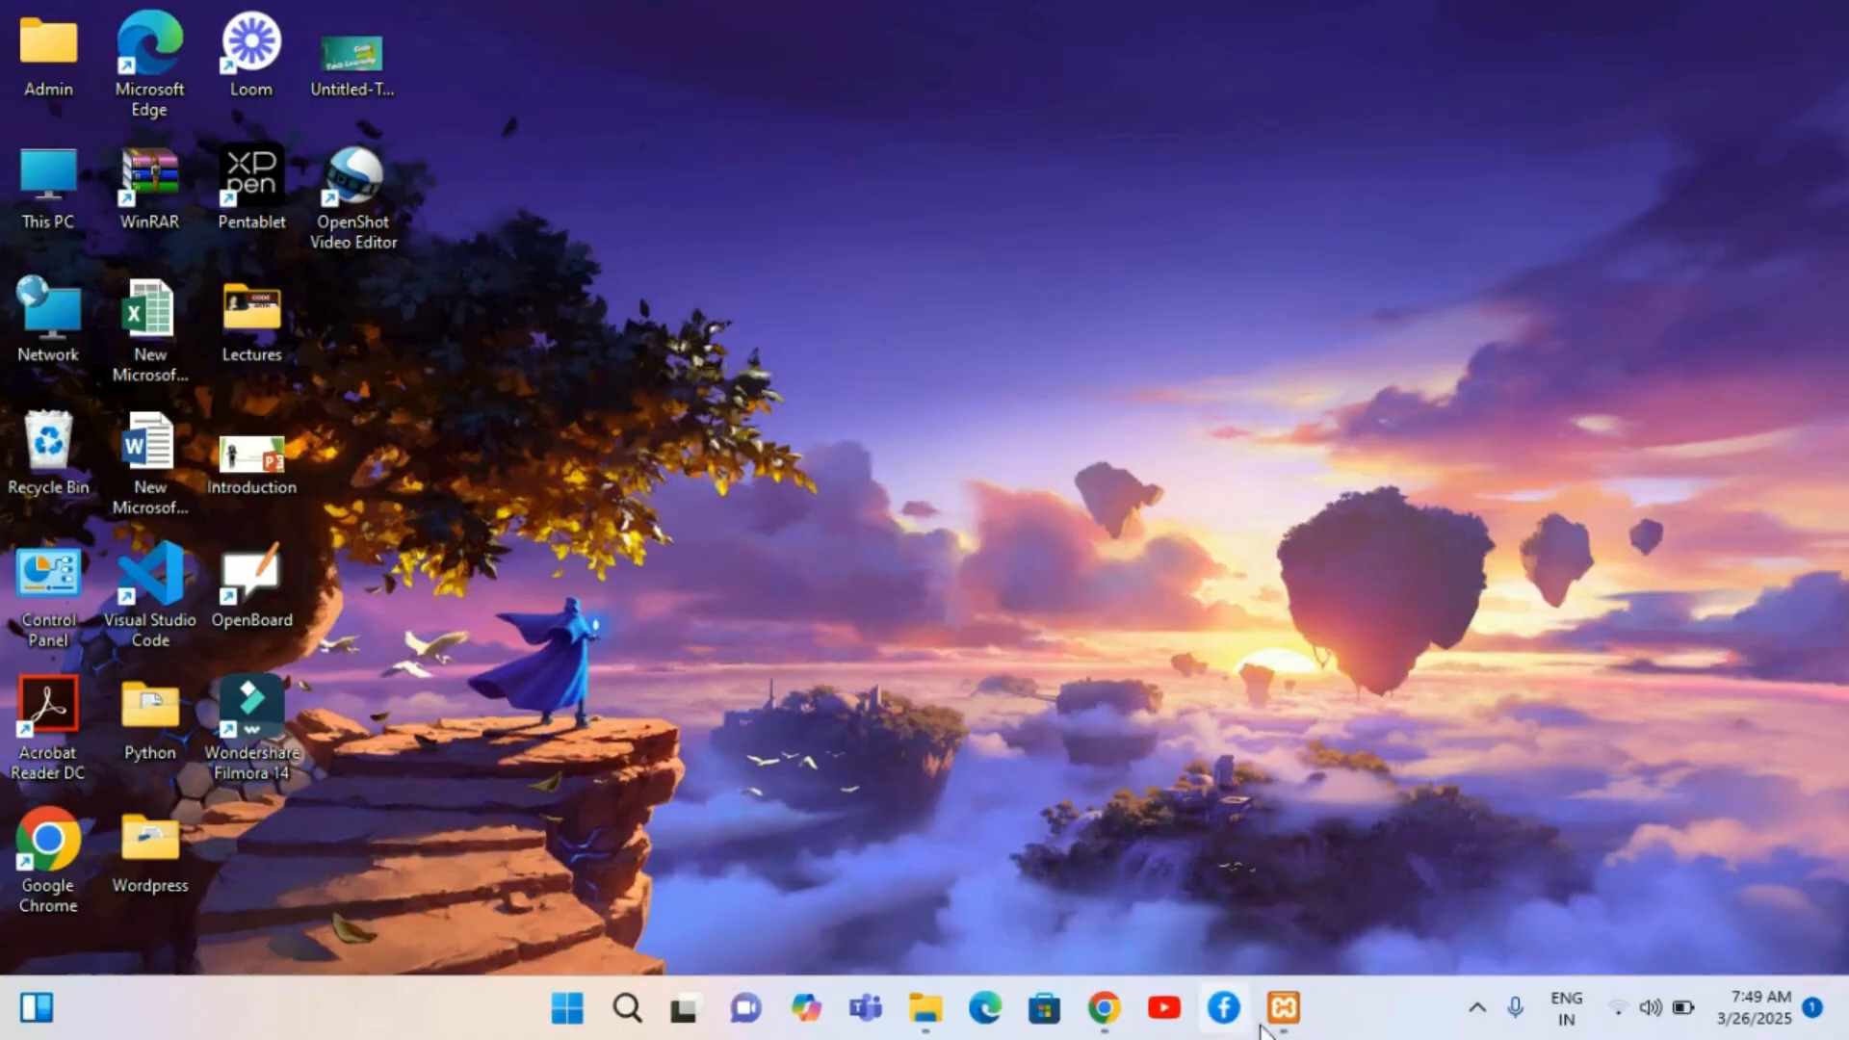
pyautogui.click(1264, 958)
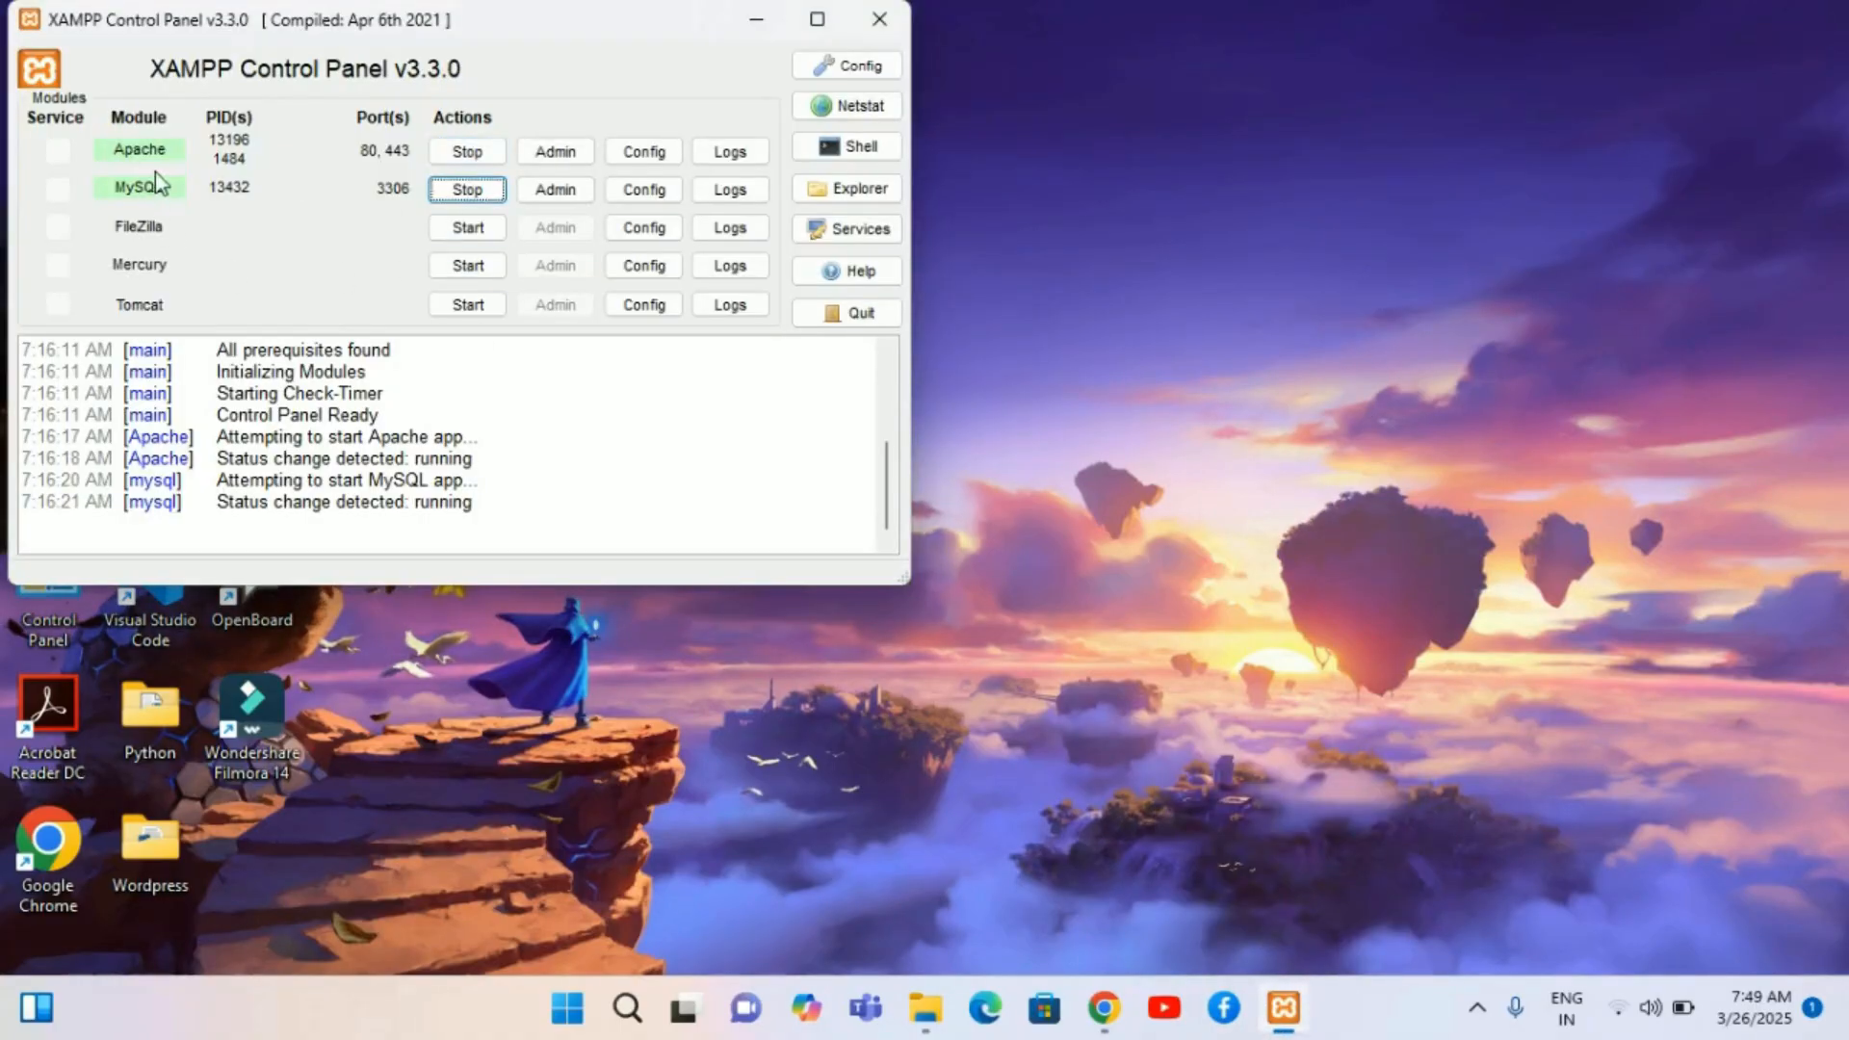
pyautogui.click(761, 24)
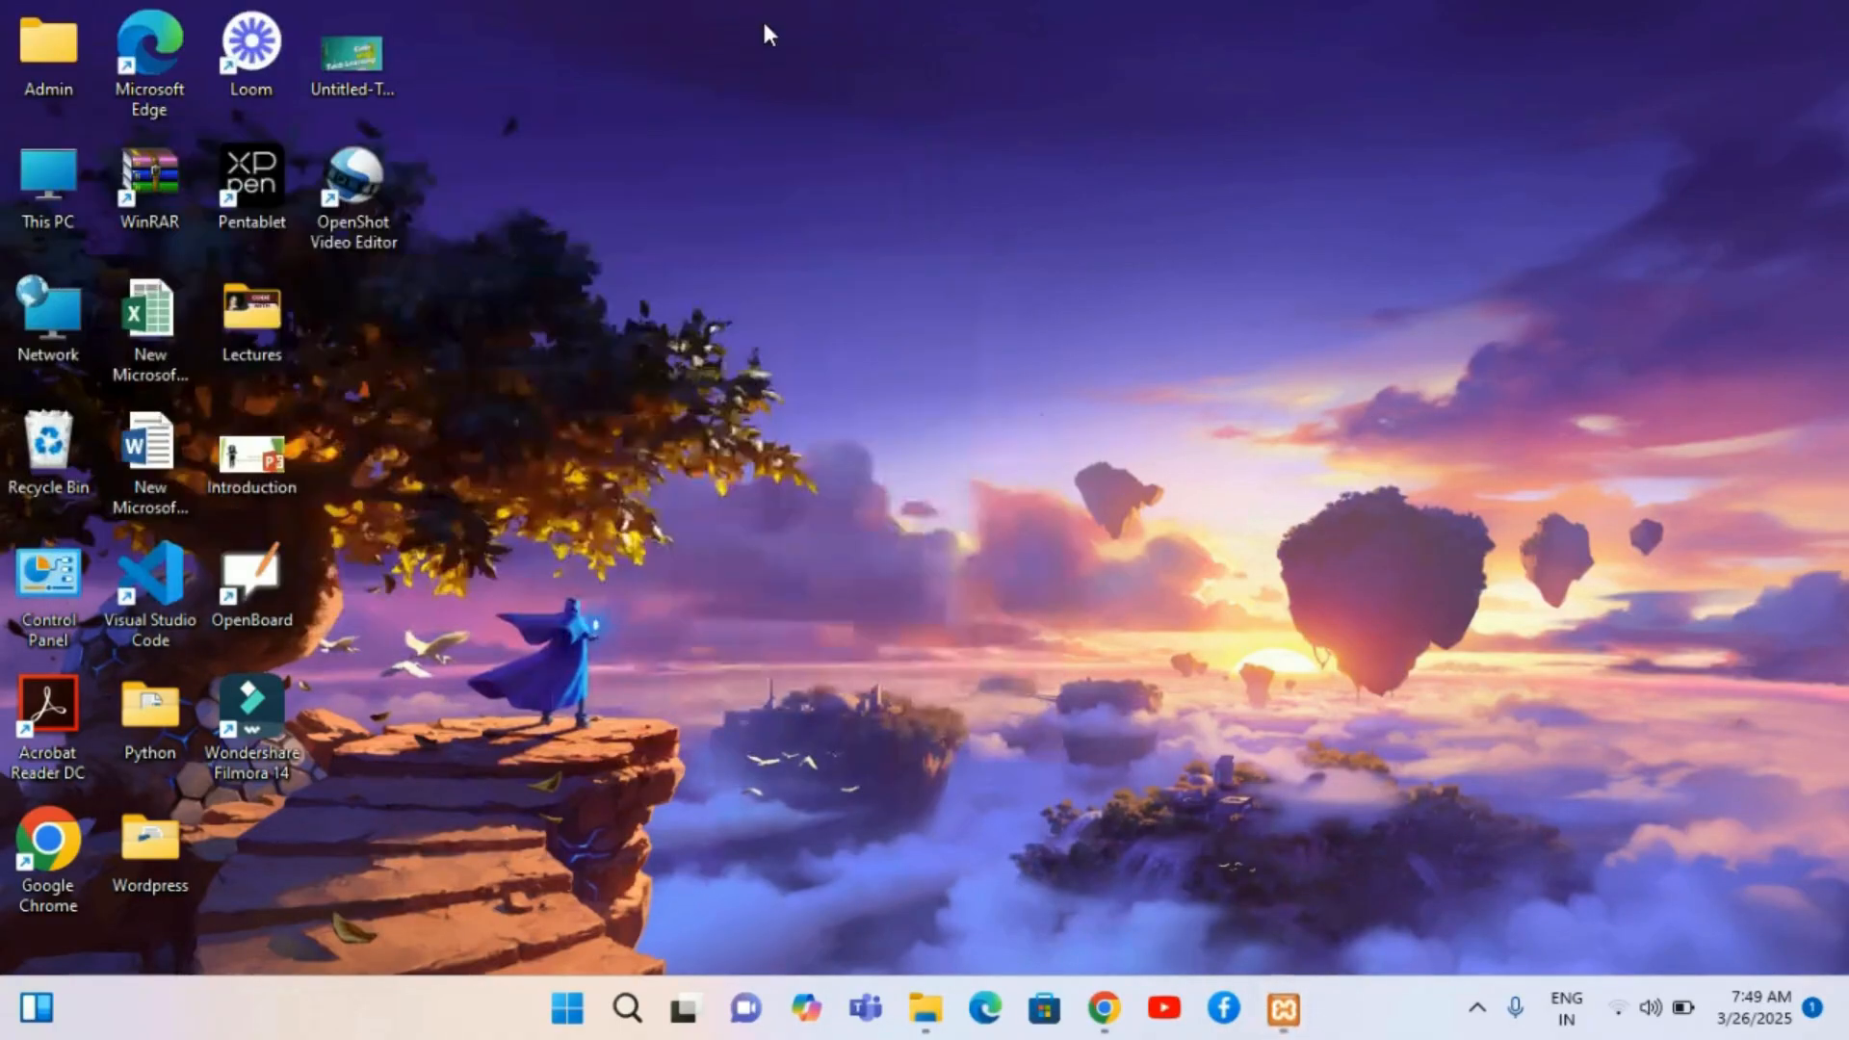
# Step: Open the browser and go to the WordPress login page at localhost/ecom/wordpress/wp-login.php
pyautogui.click(1099, 1007)
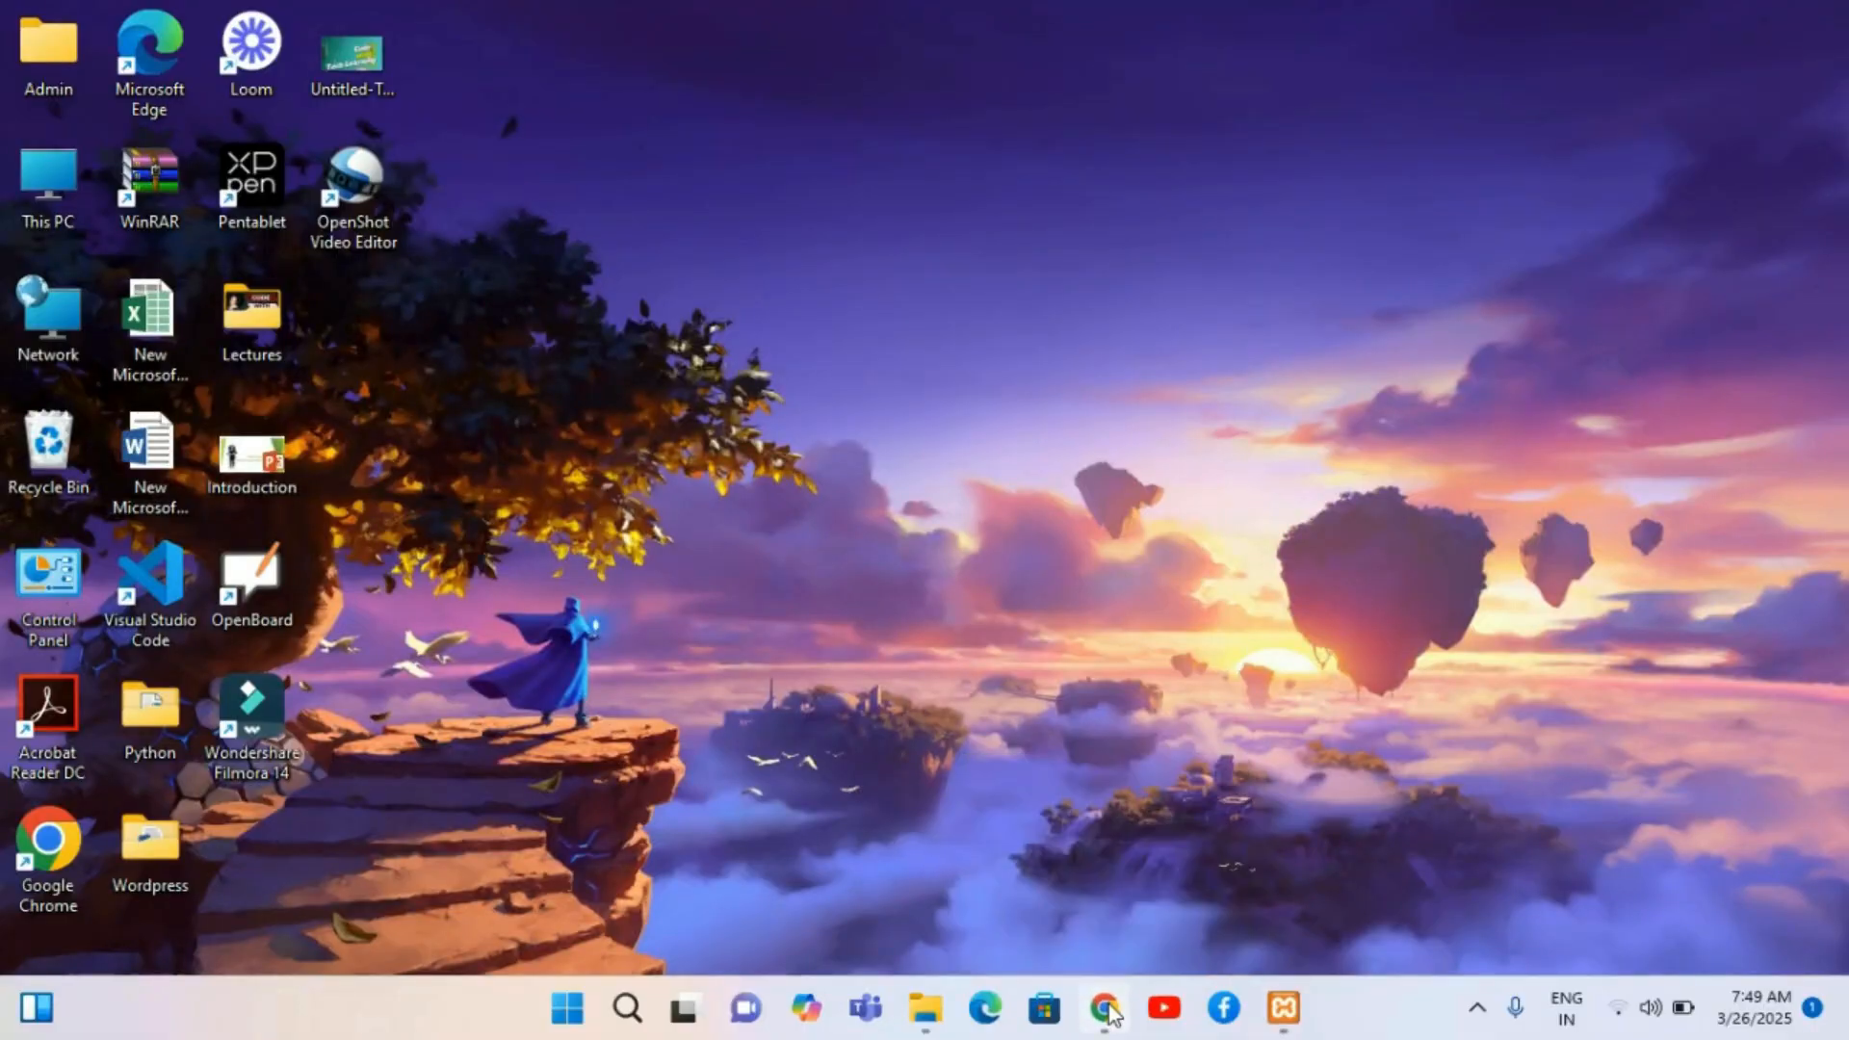
pyautogui.click(1098, 1006)
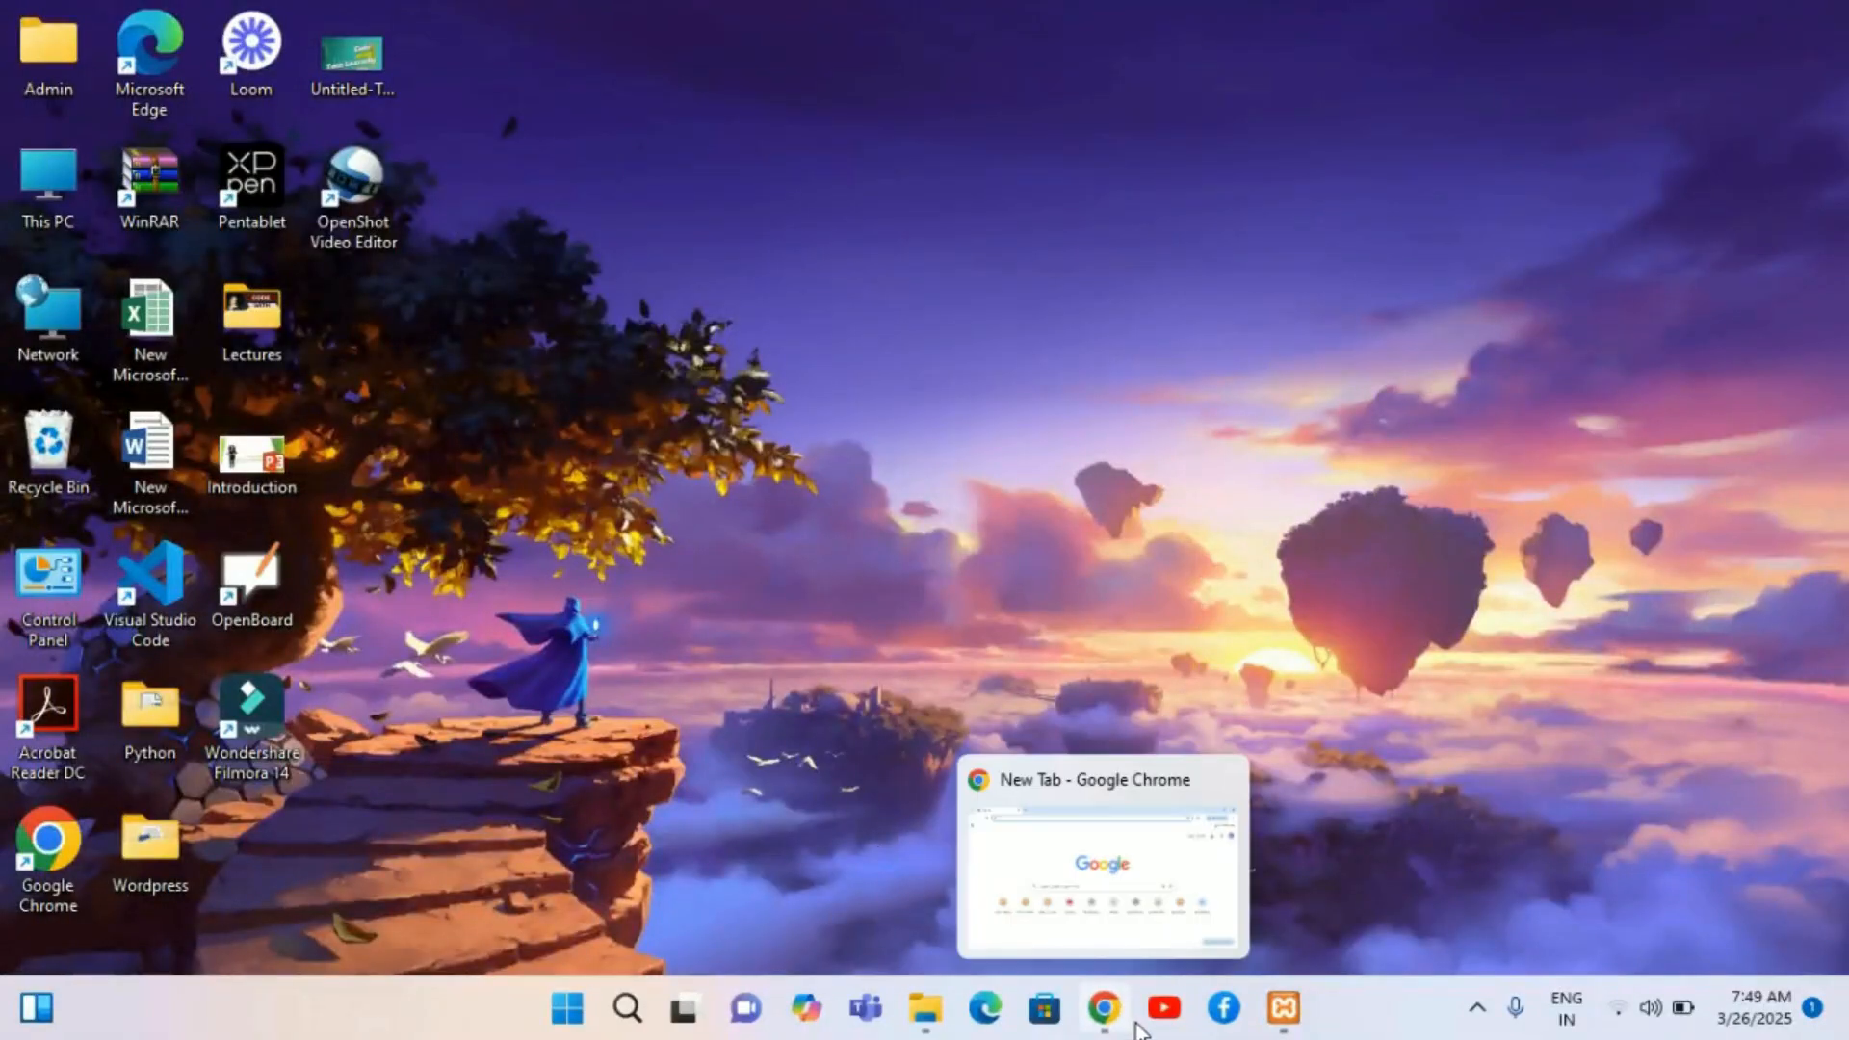
pyautogui.click(1083, 901)
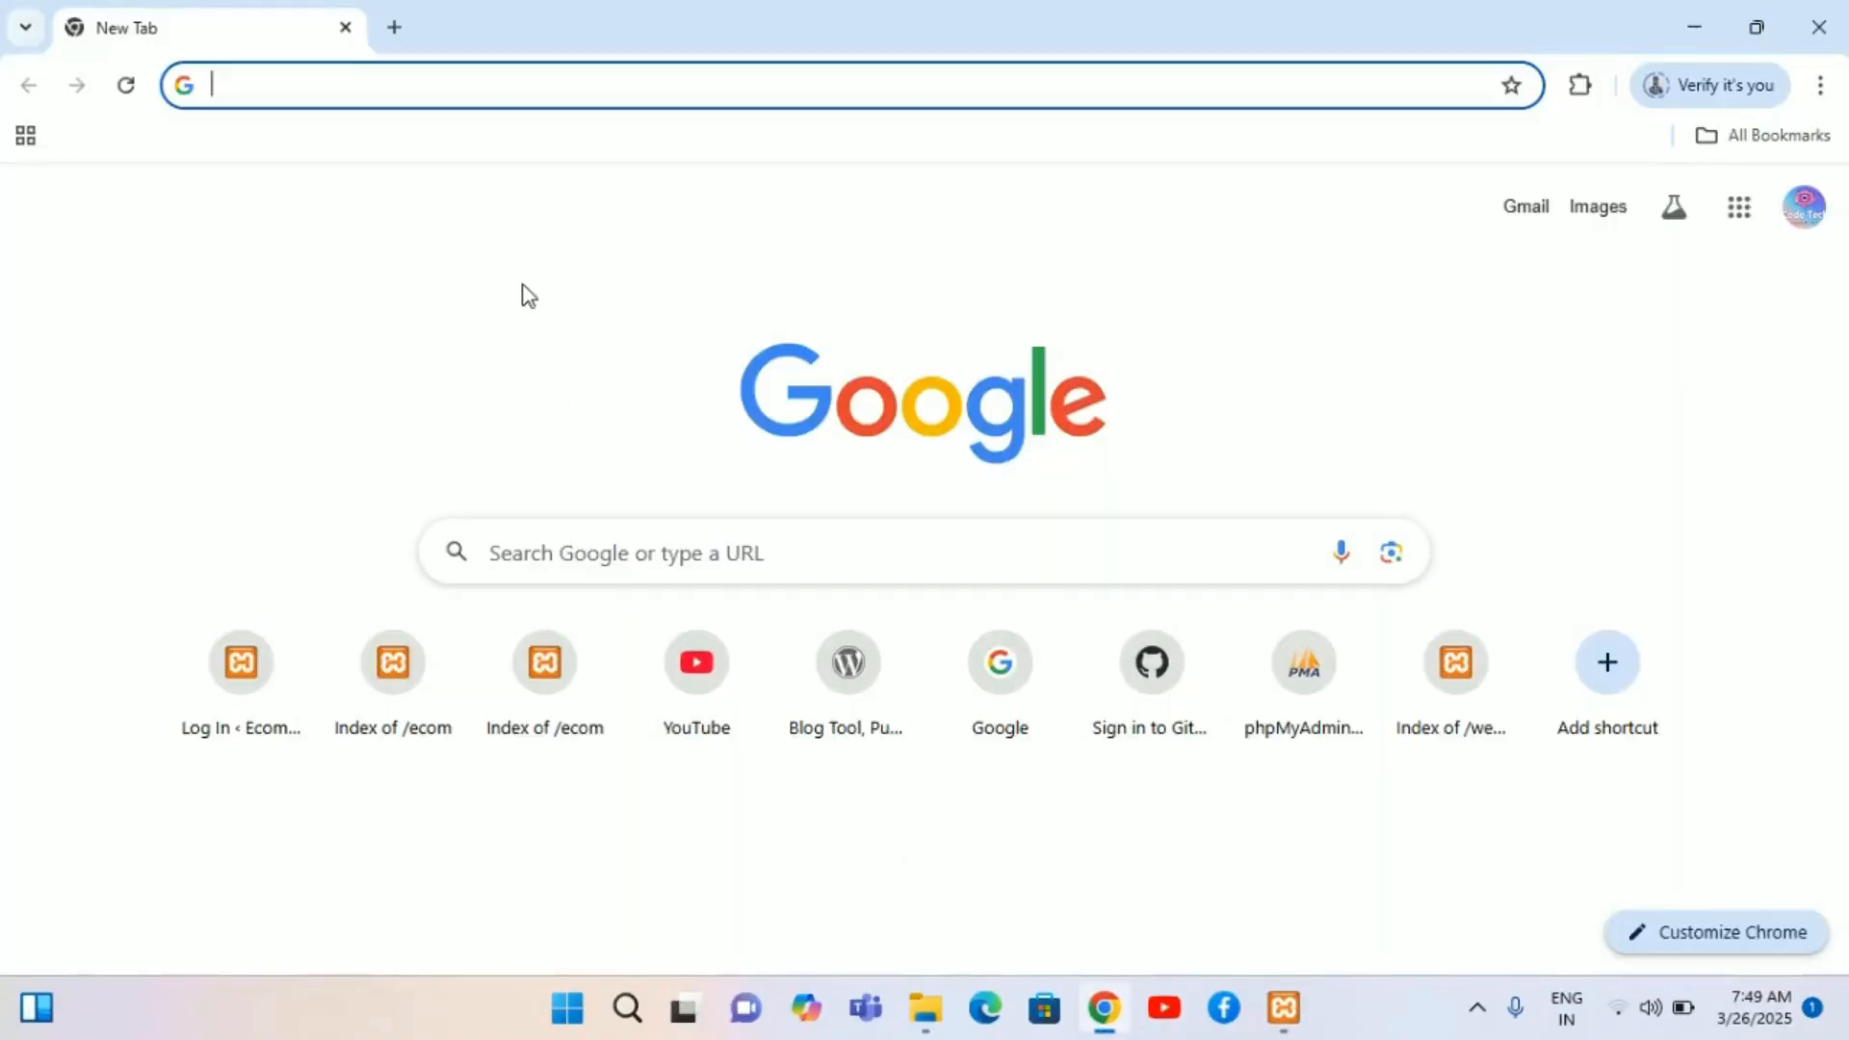
pyautogui.click(582, 92)
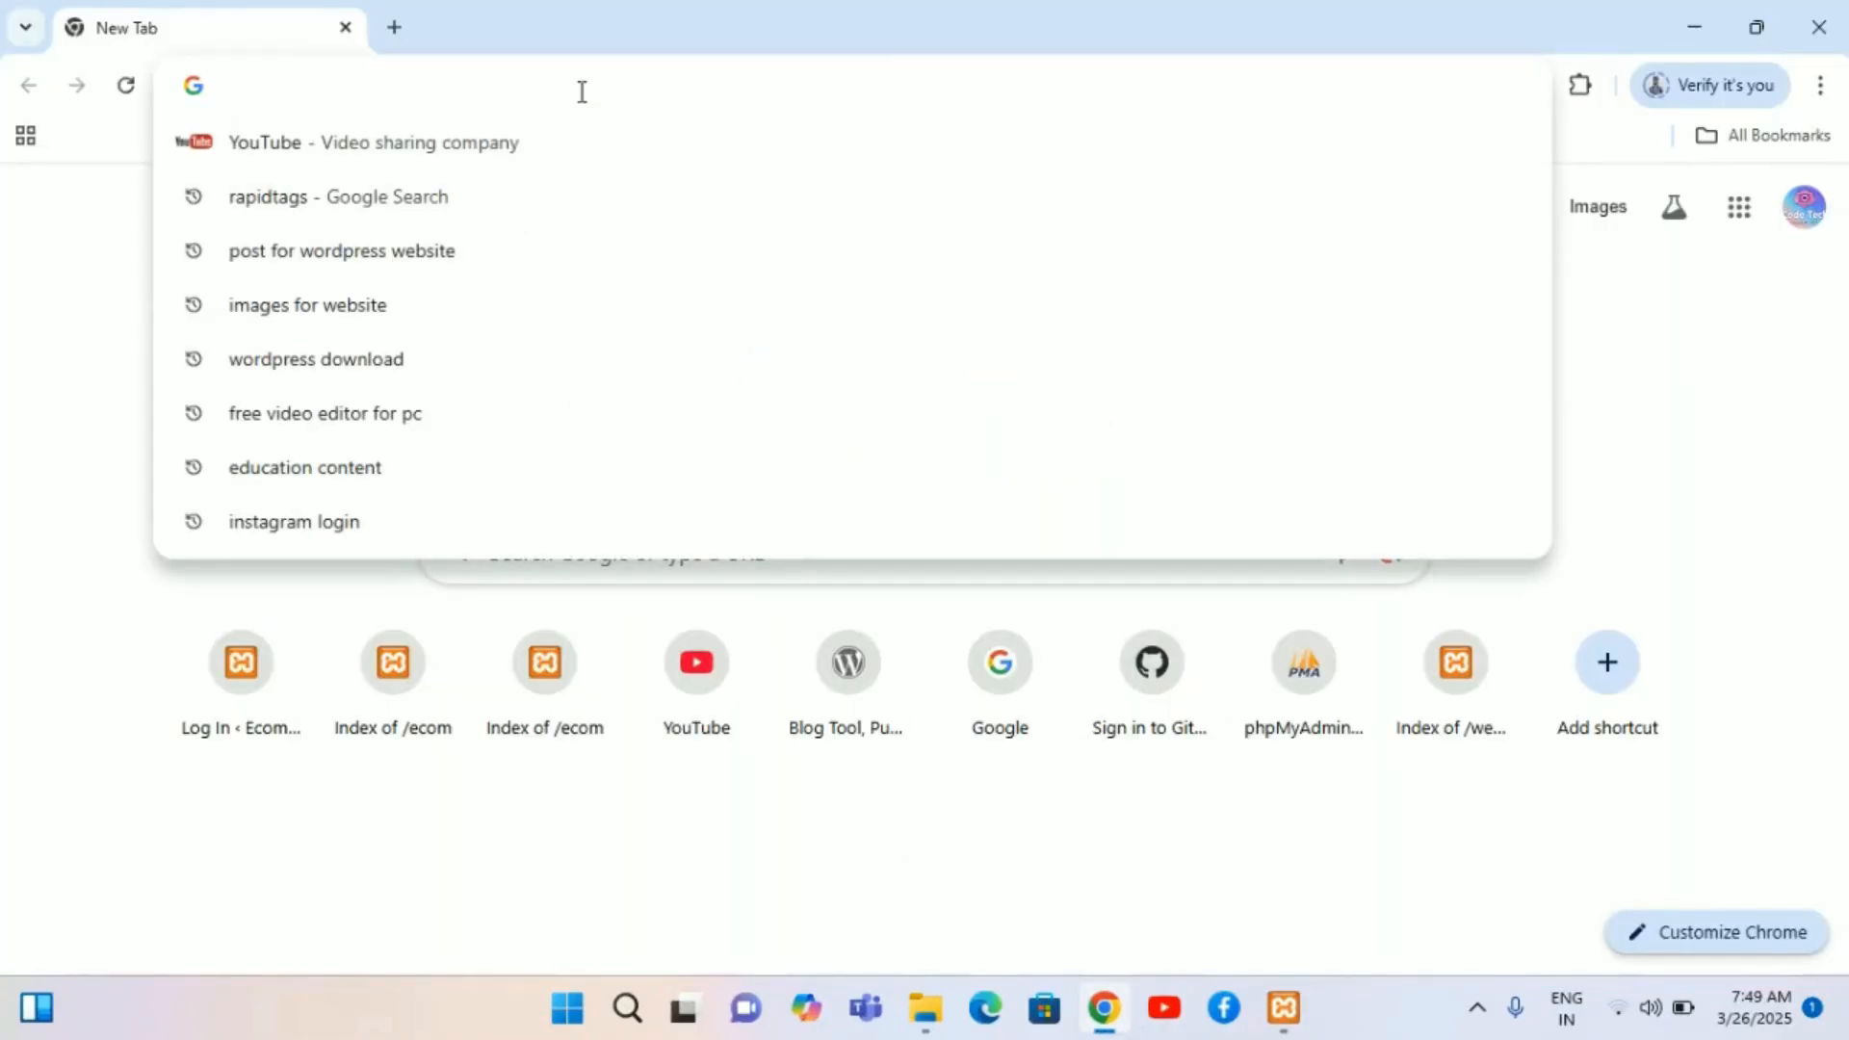
pyautogui.write('localhost/ecom')
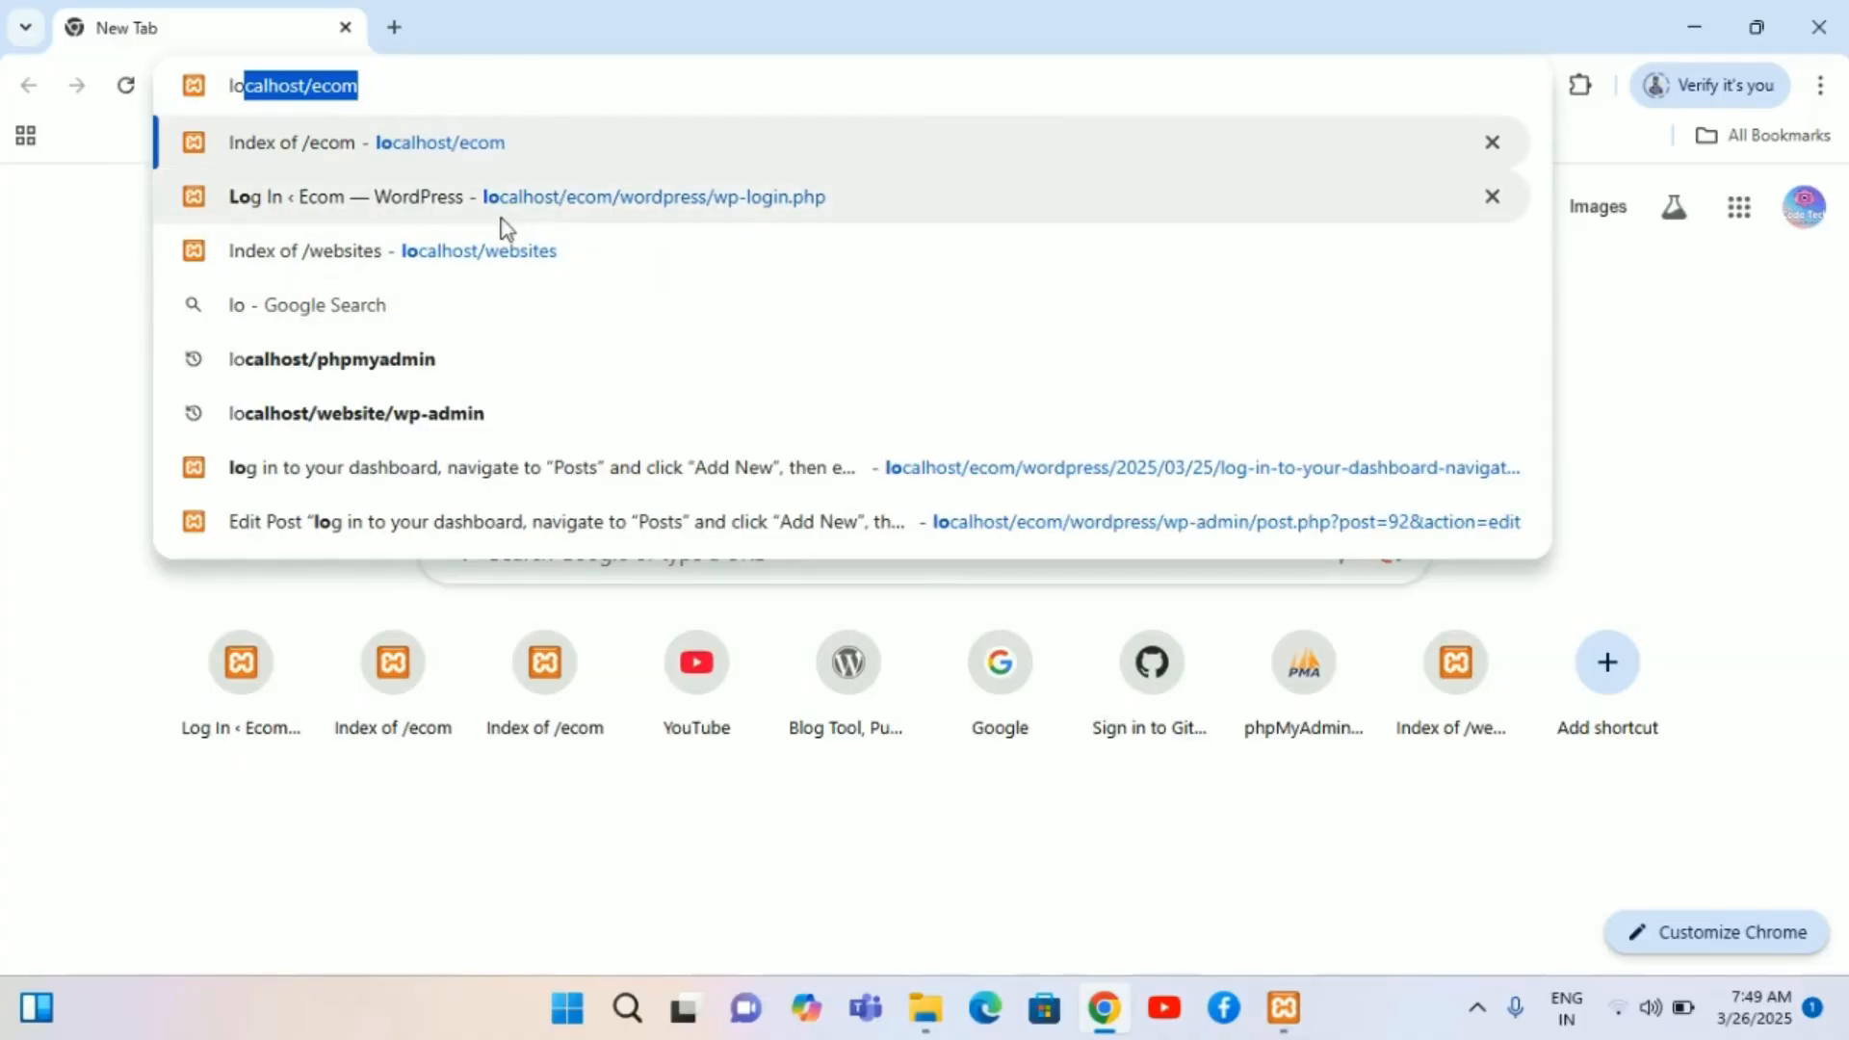
pyautogui.click(512, 212)
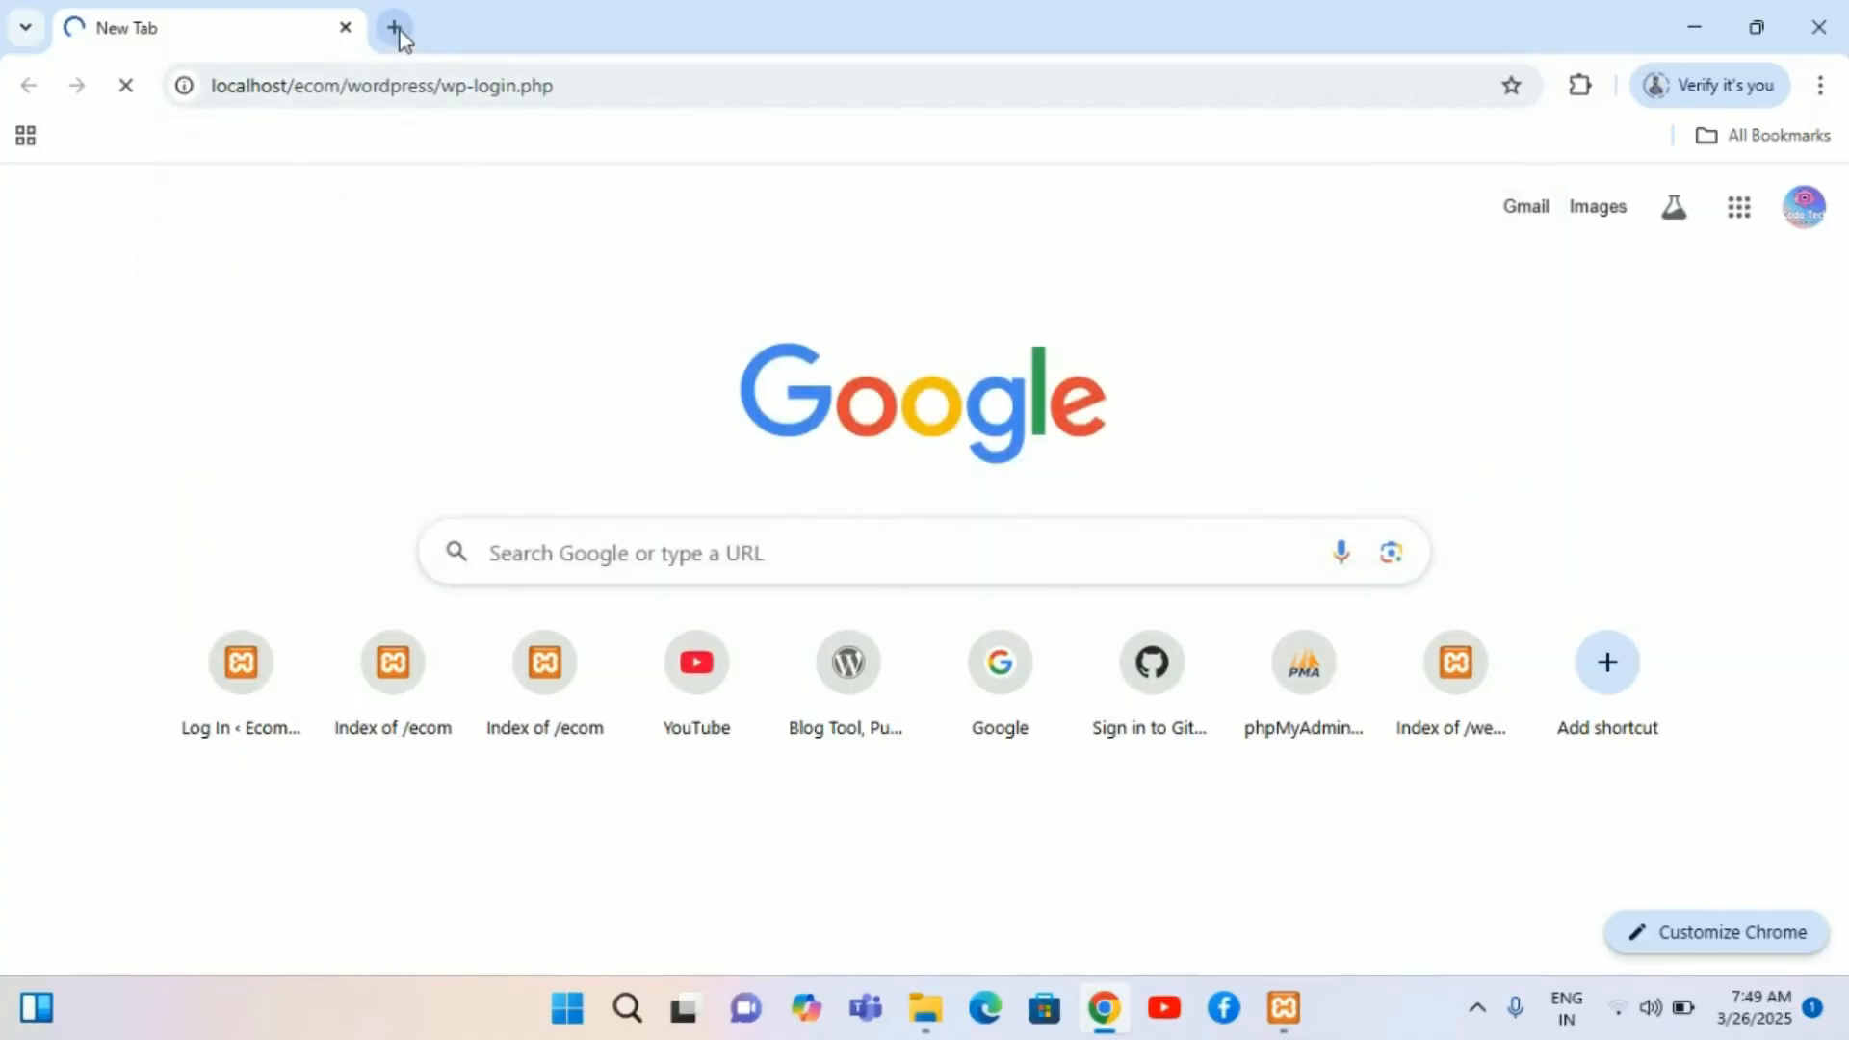
# Step: Open the Ecom site front end at localhost/ecom/wordpress in a new tab
pyautogui.click(400, 30)
pyautogui.click(351, 91)
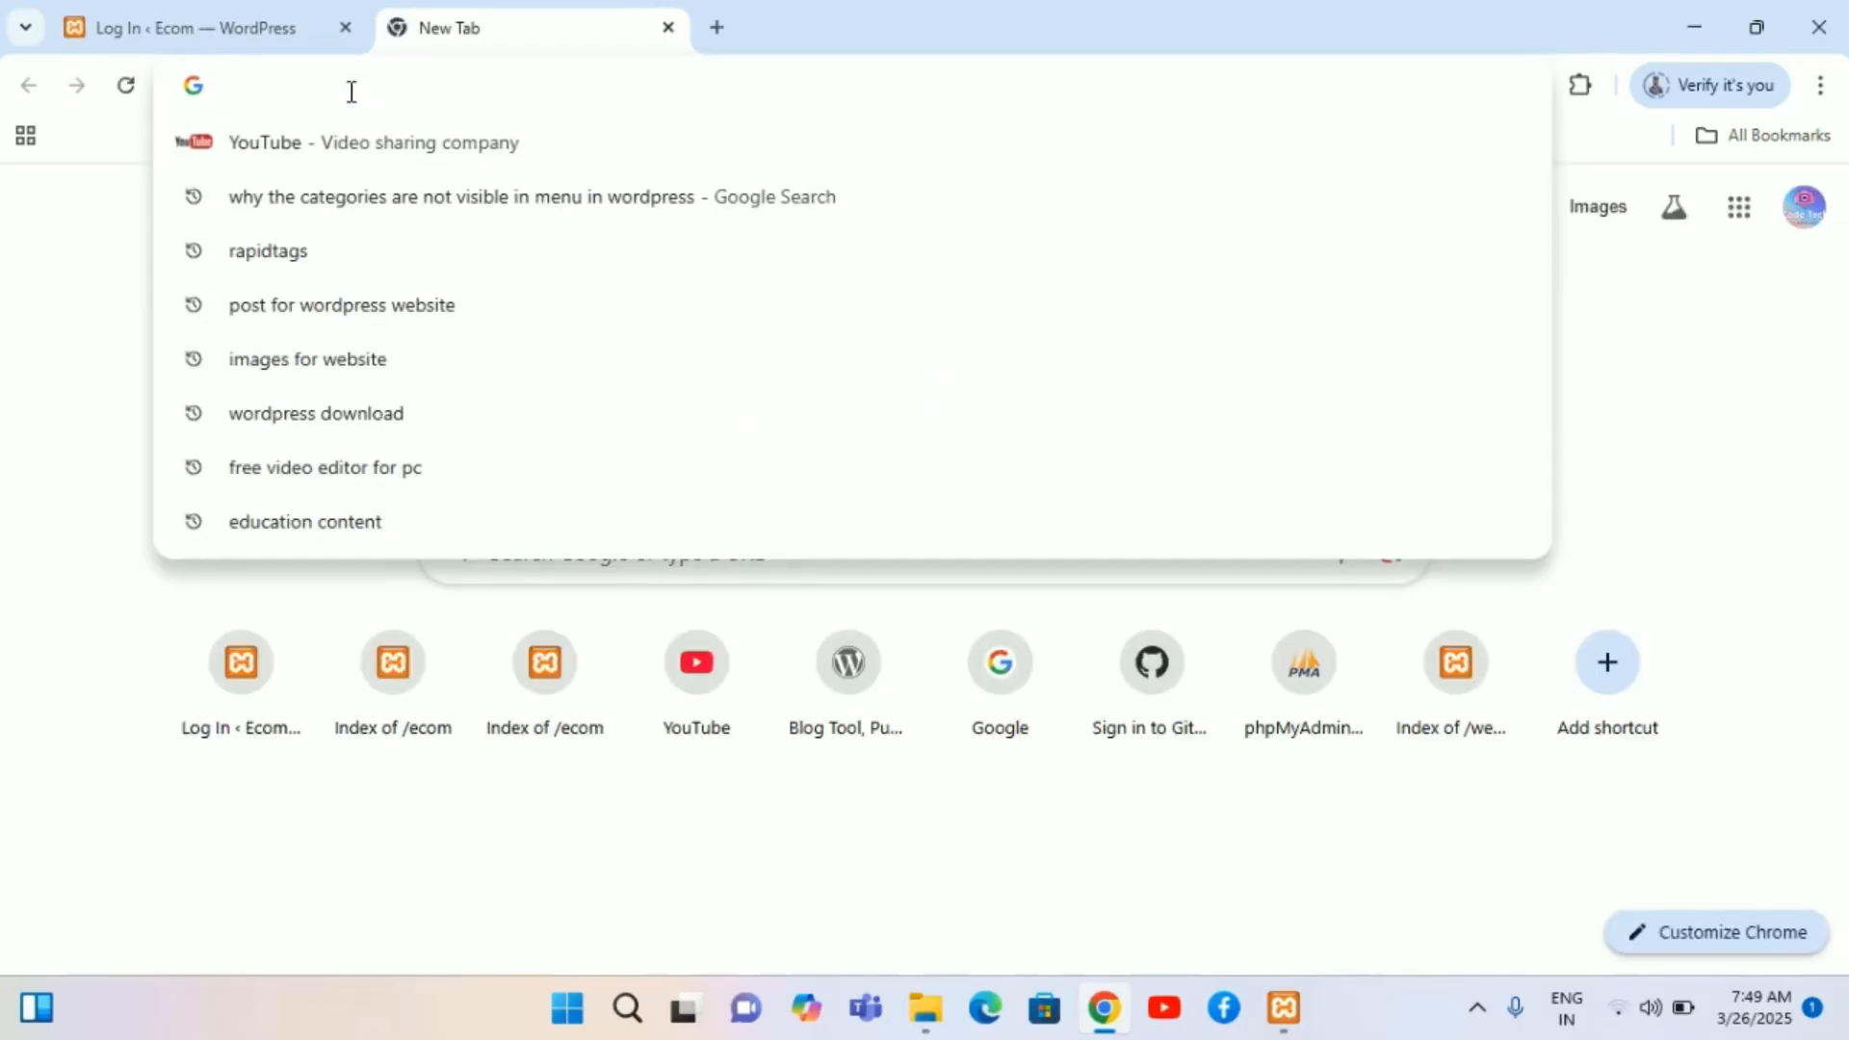
pyautogui.write('lo')
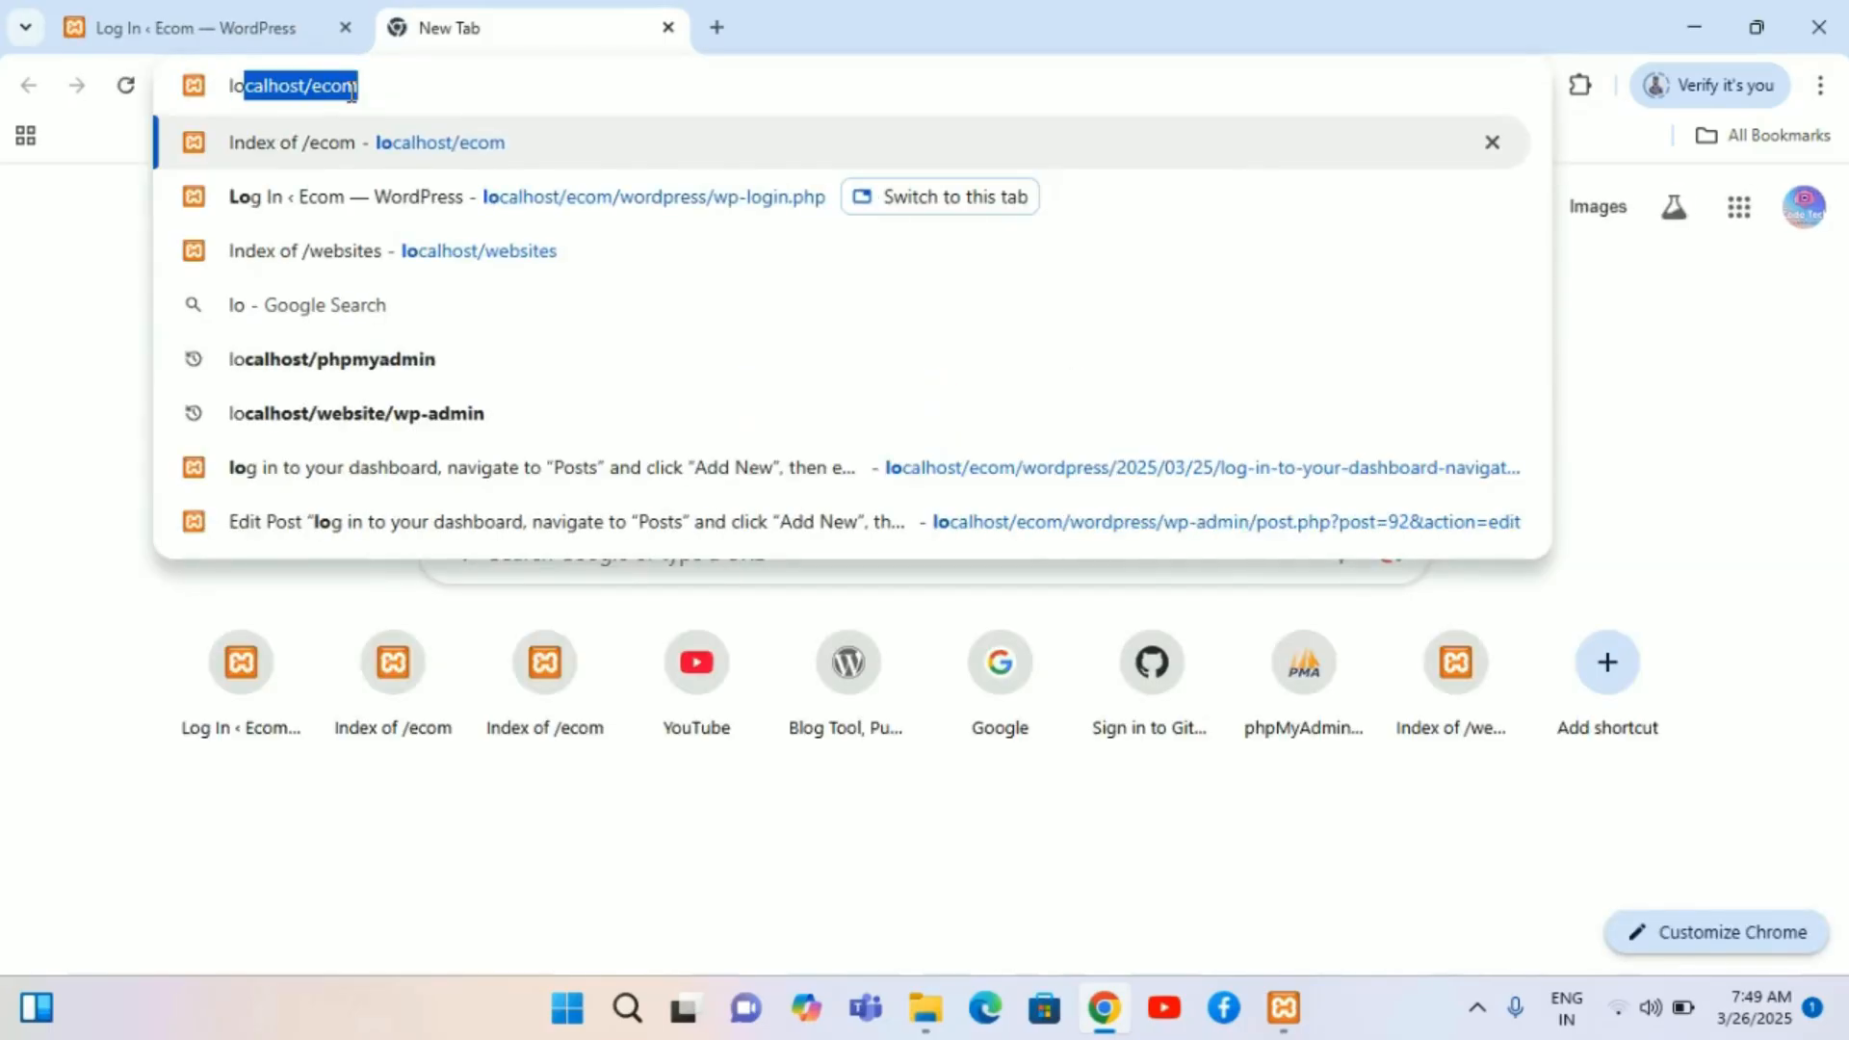
pyautogui.press('Return')
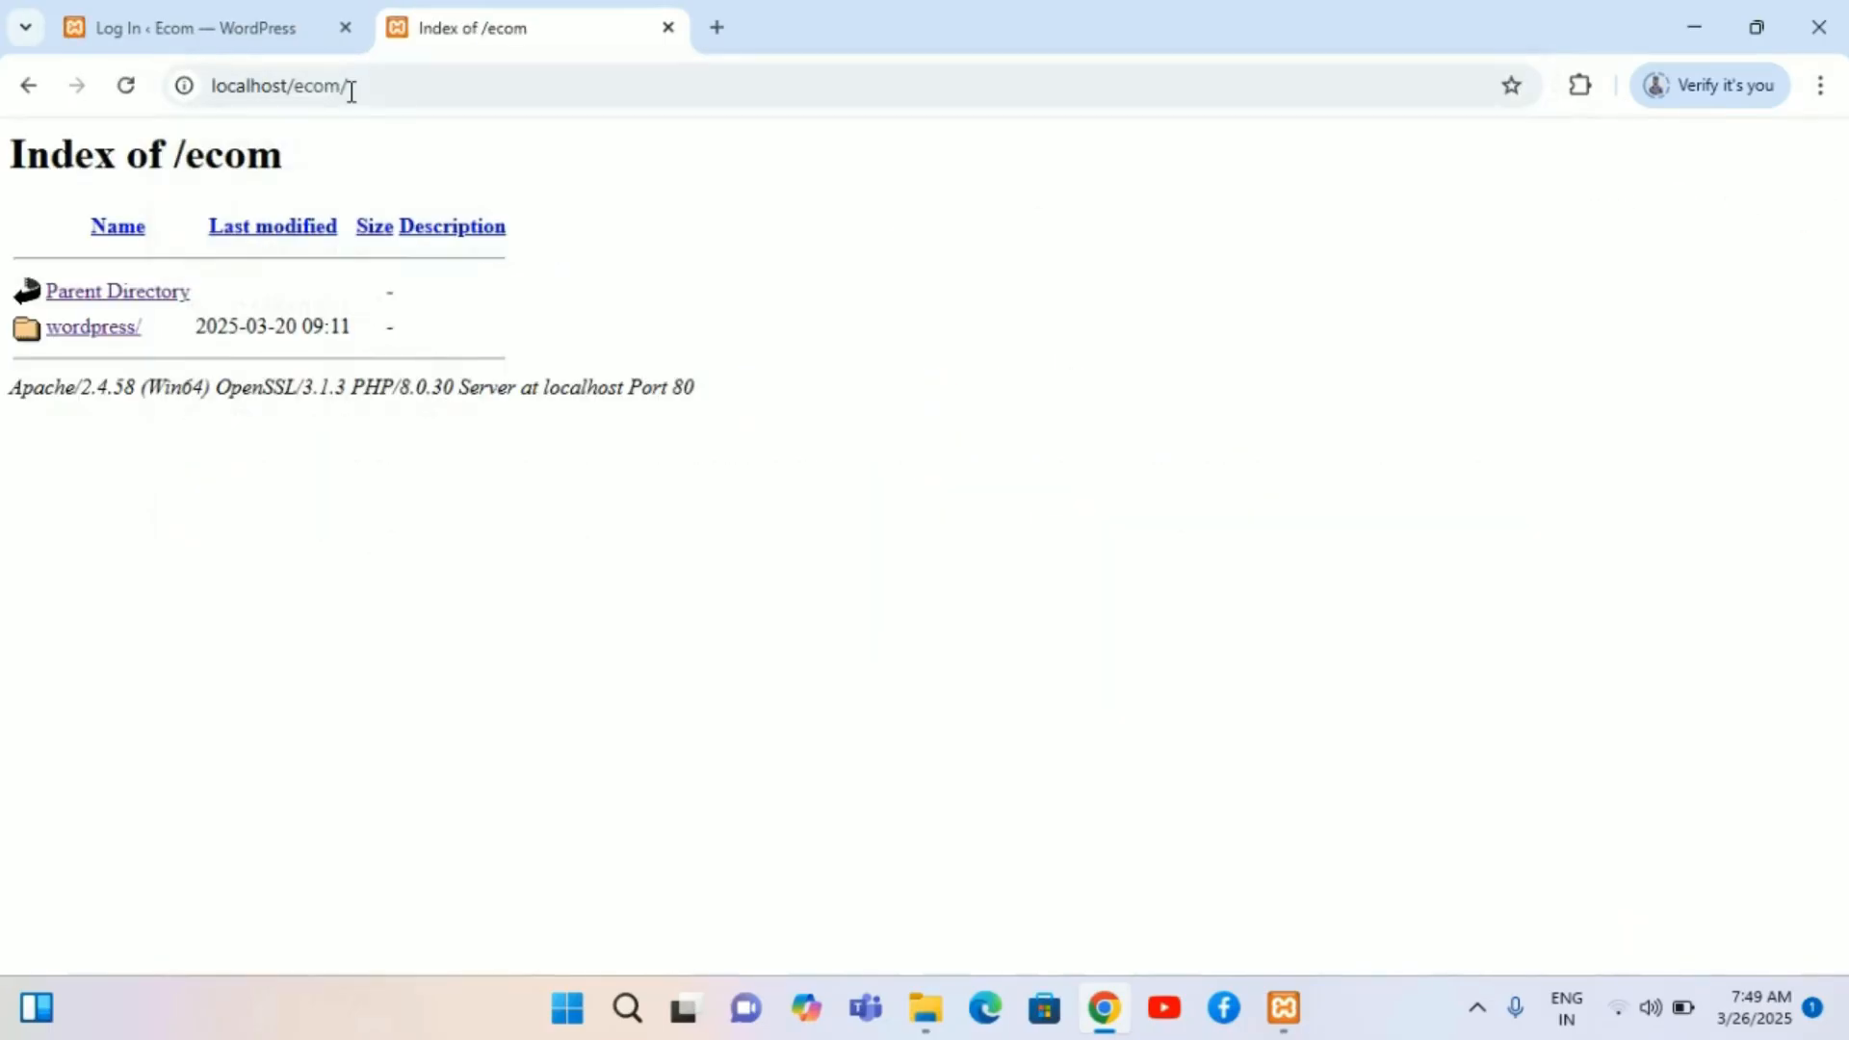
pyautogui.click(66, 337)
# Step: Log in to the WordPress dashboard as Admin by entering the account password
pyautogui.click(136, 16)
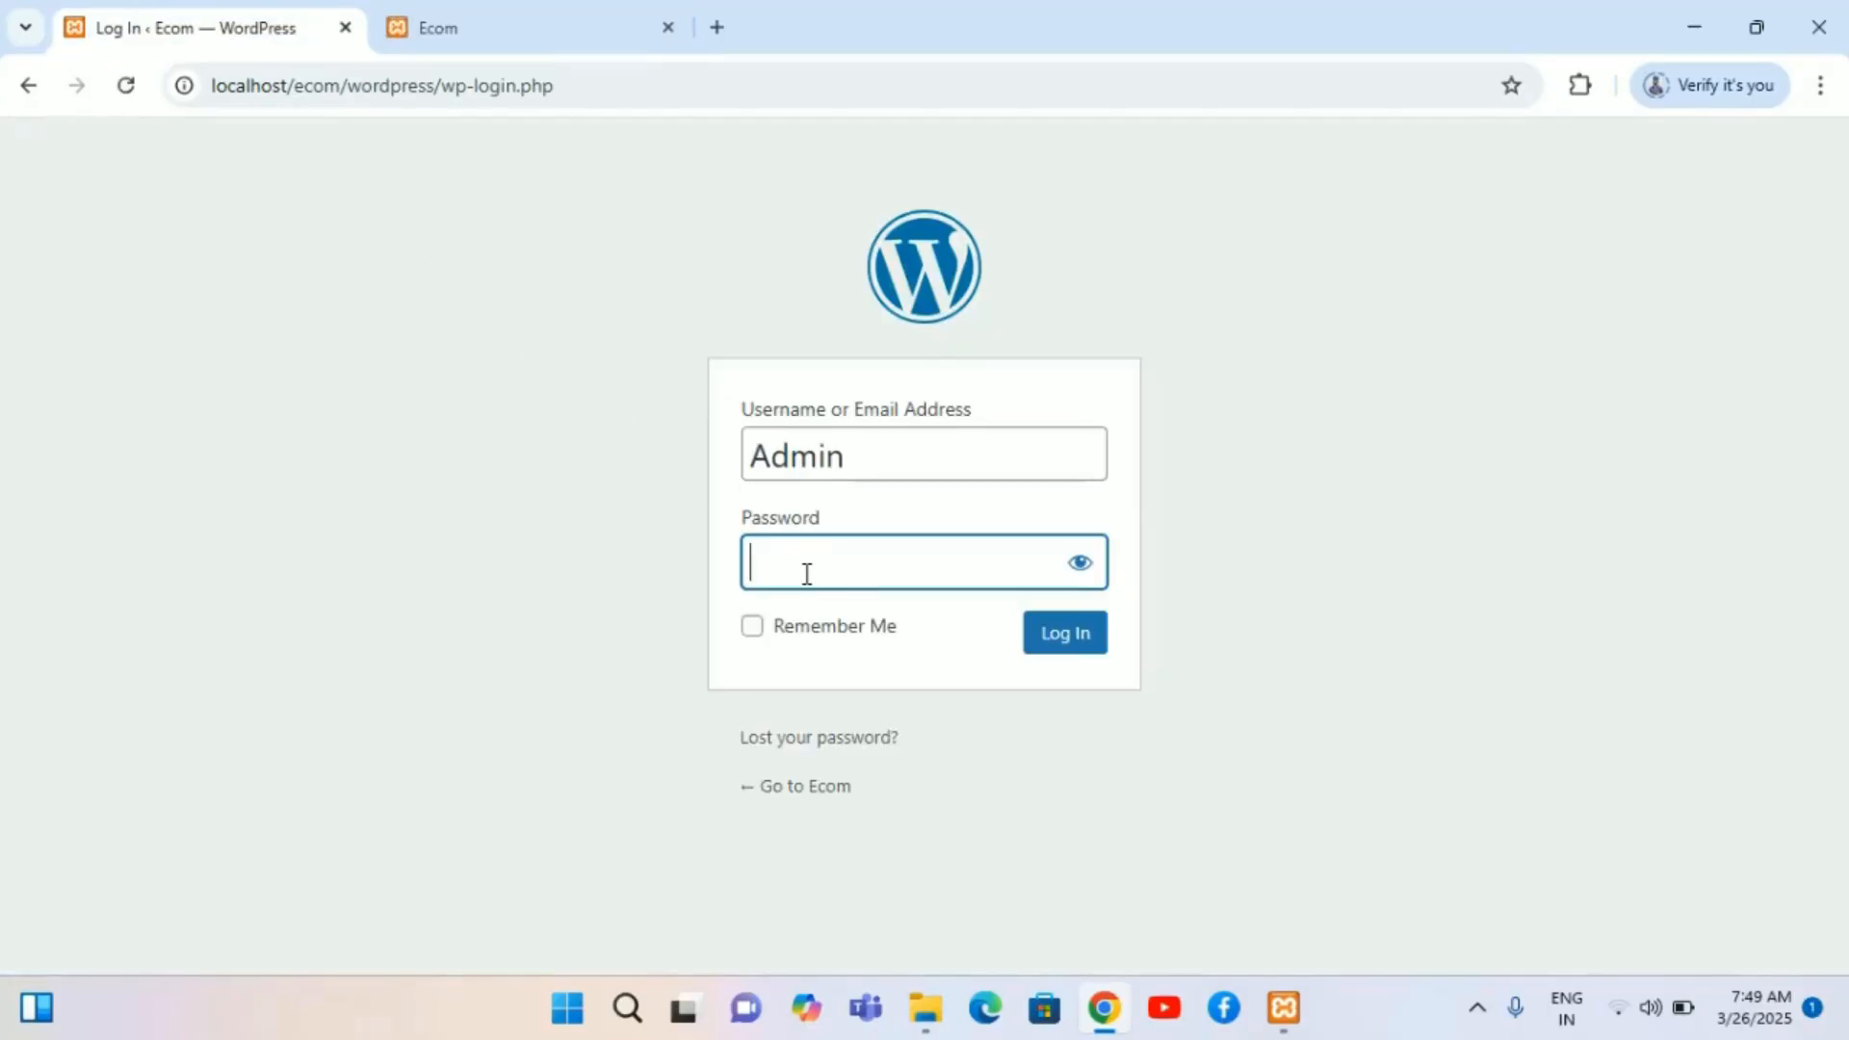
pyautogui.write('admin')
pyautogui.click(1078, 649)
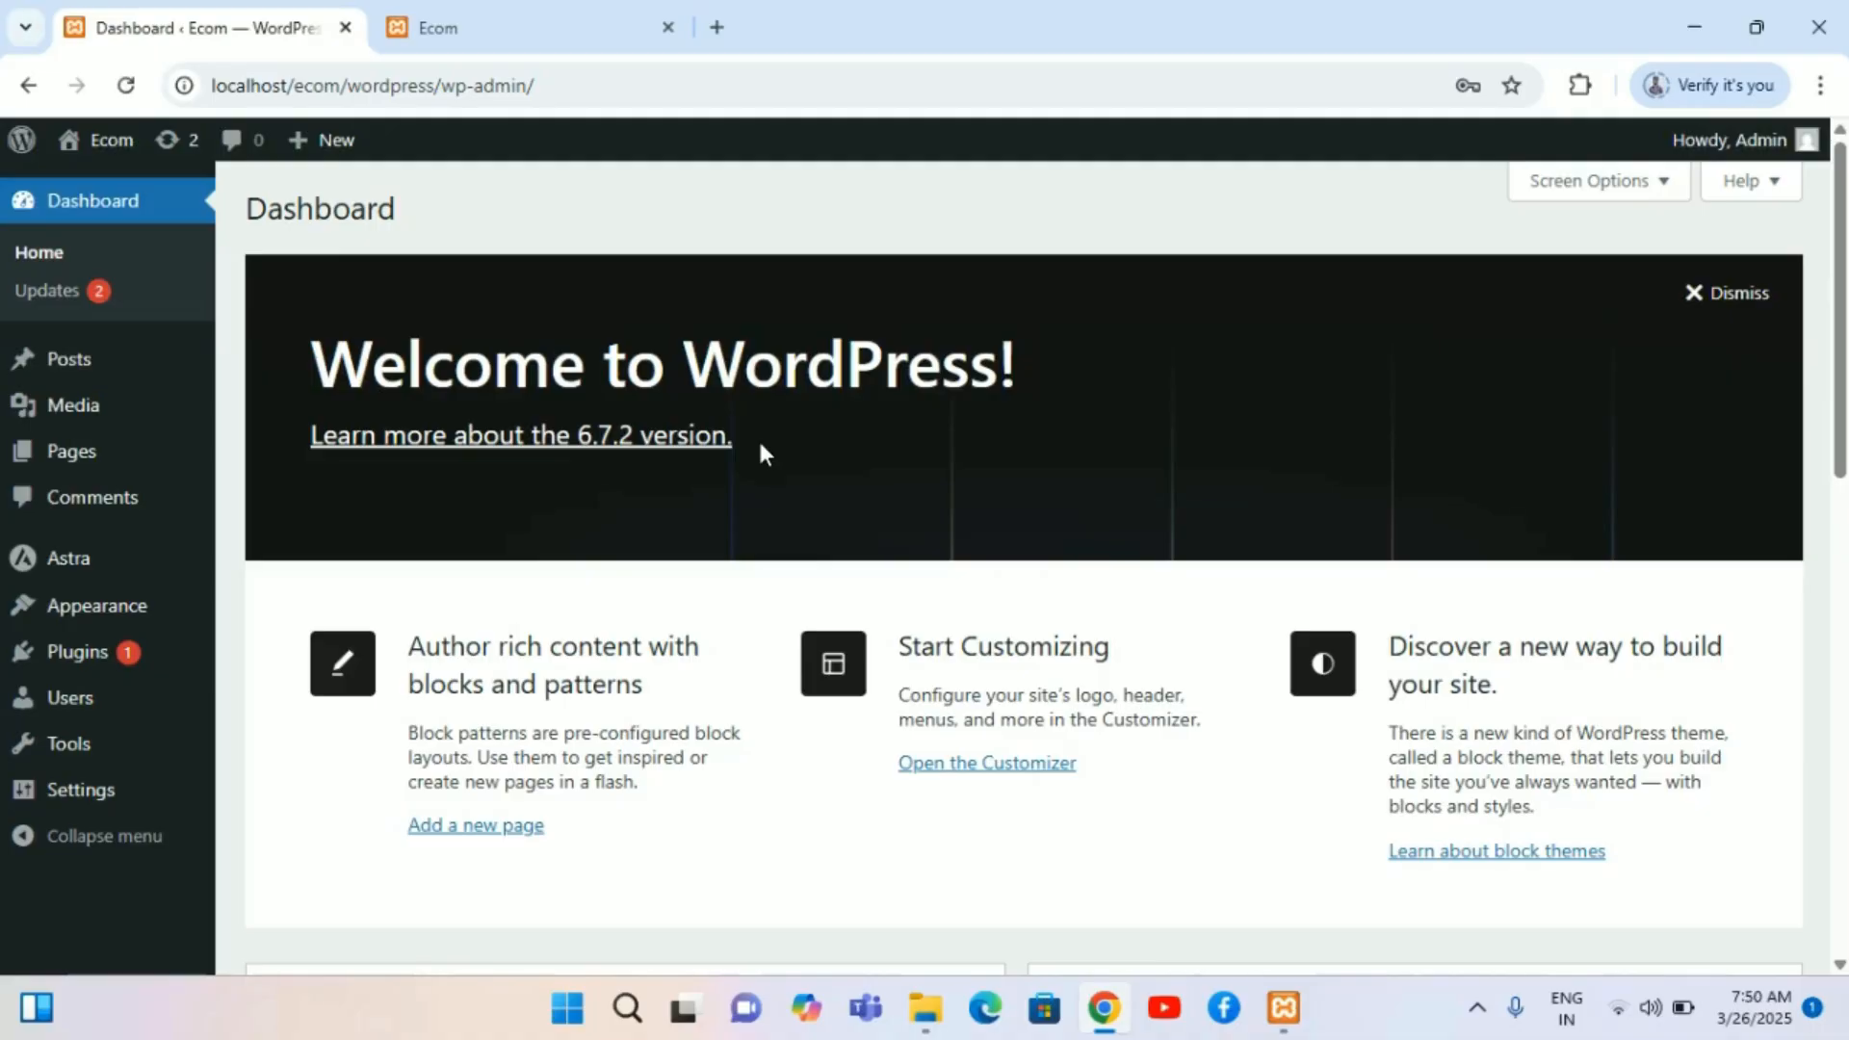
# Step: Compare the site's front-end navigation menu with the WordPress dashboard across both tabs
pyautogui.click(499, 17)
pyautogui.moveTo(1600, 188)
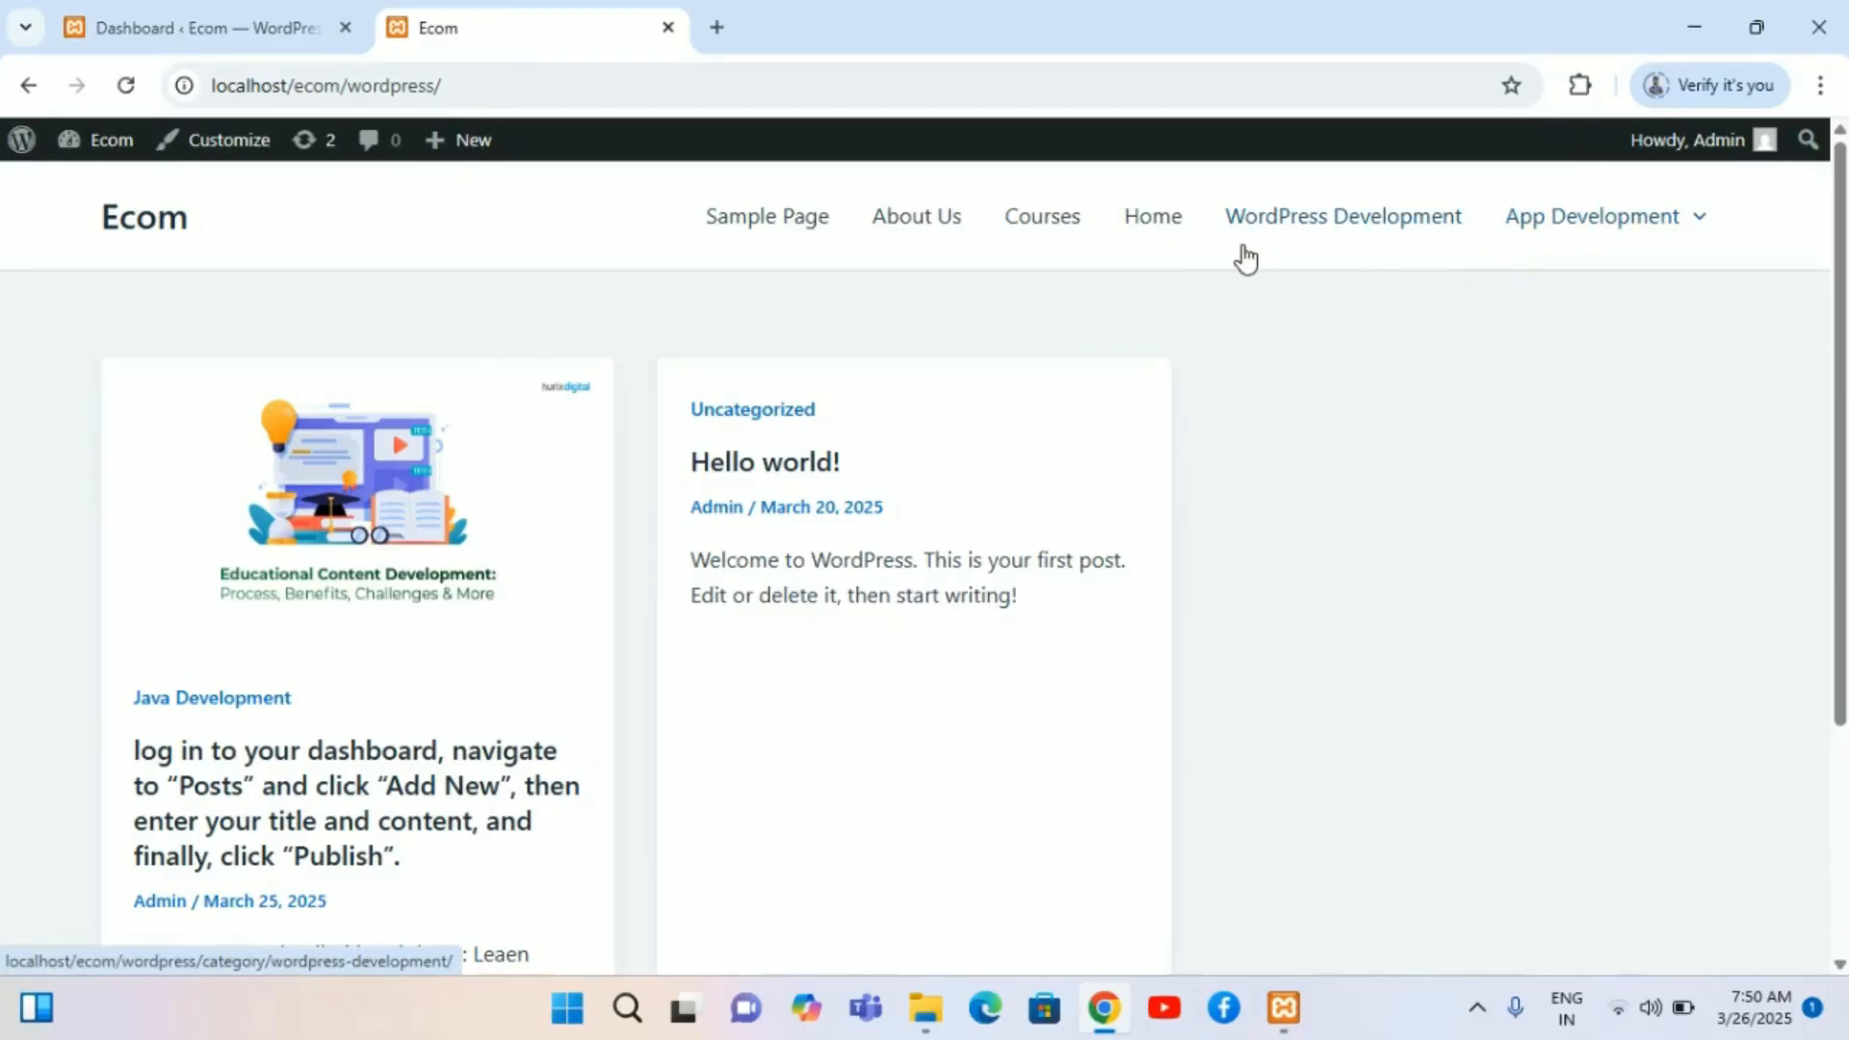
pyautogui.click(248, 17)
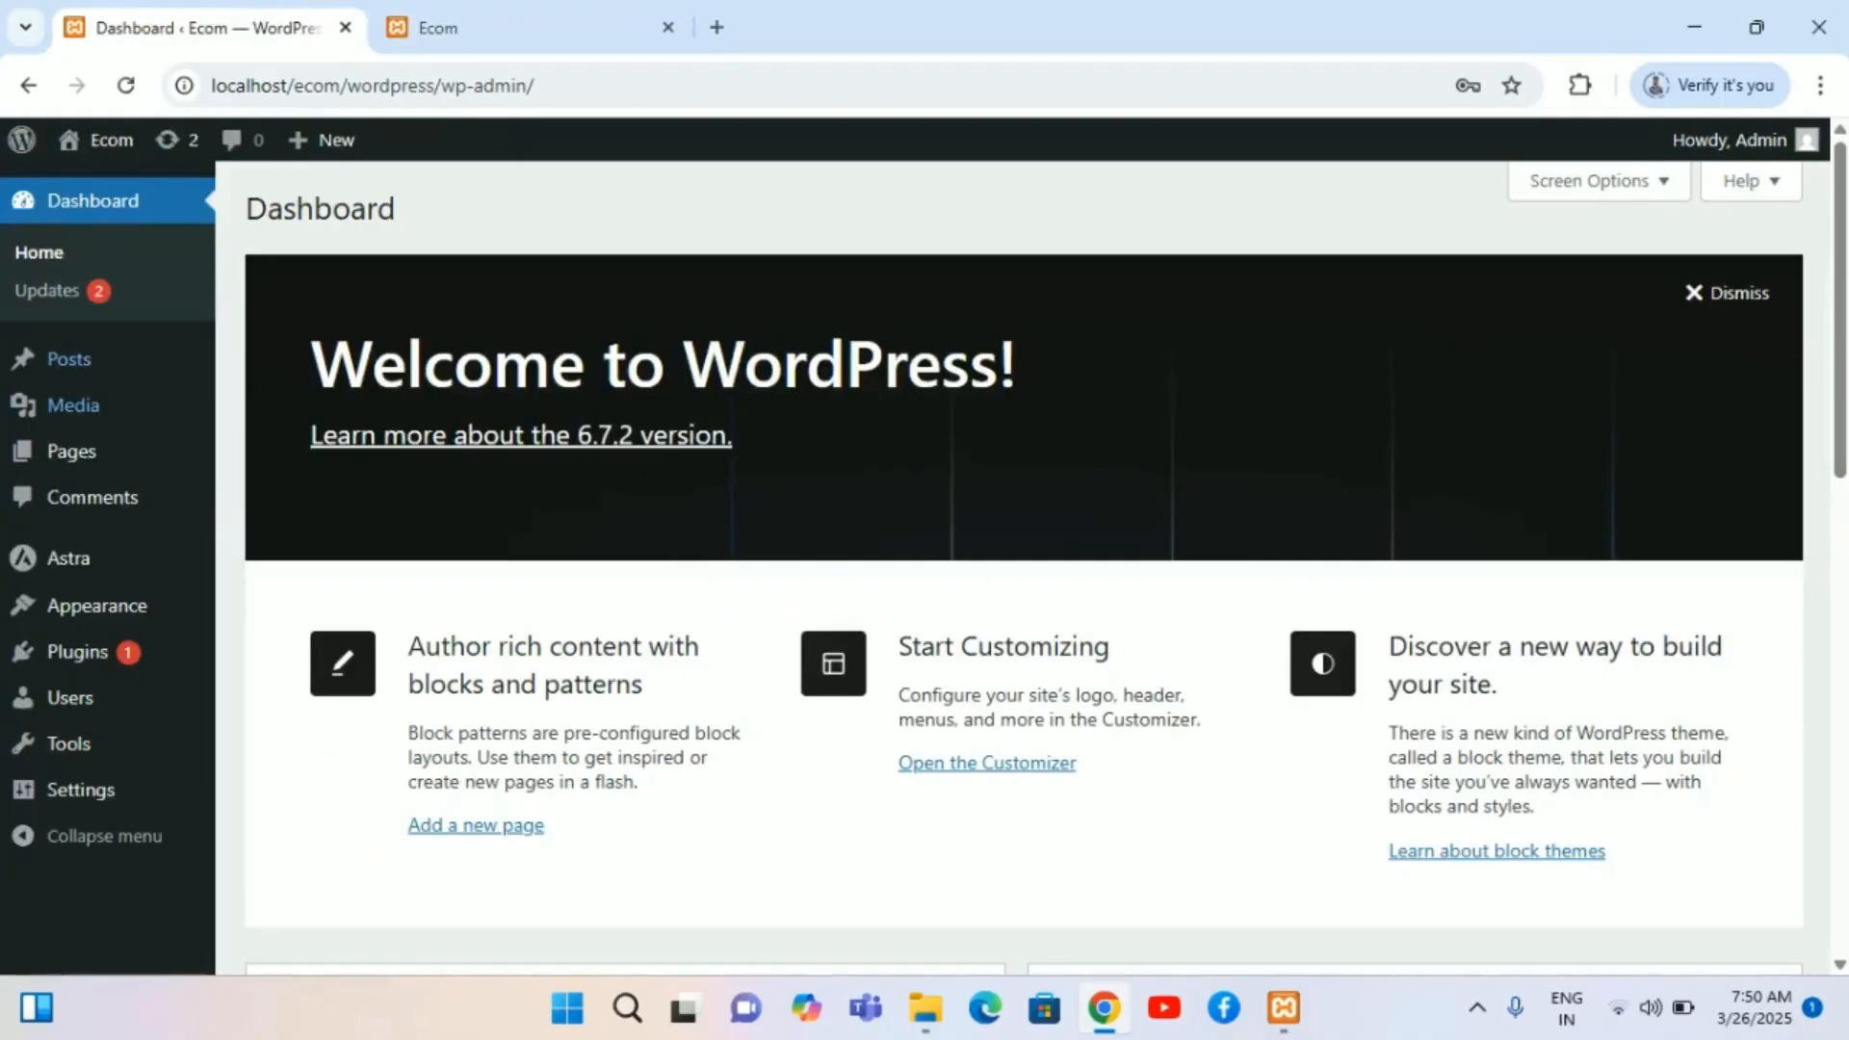
pyautogui.moveTo(130, 395)
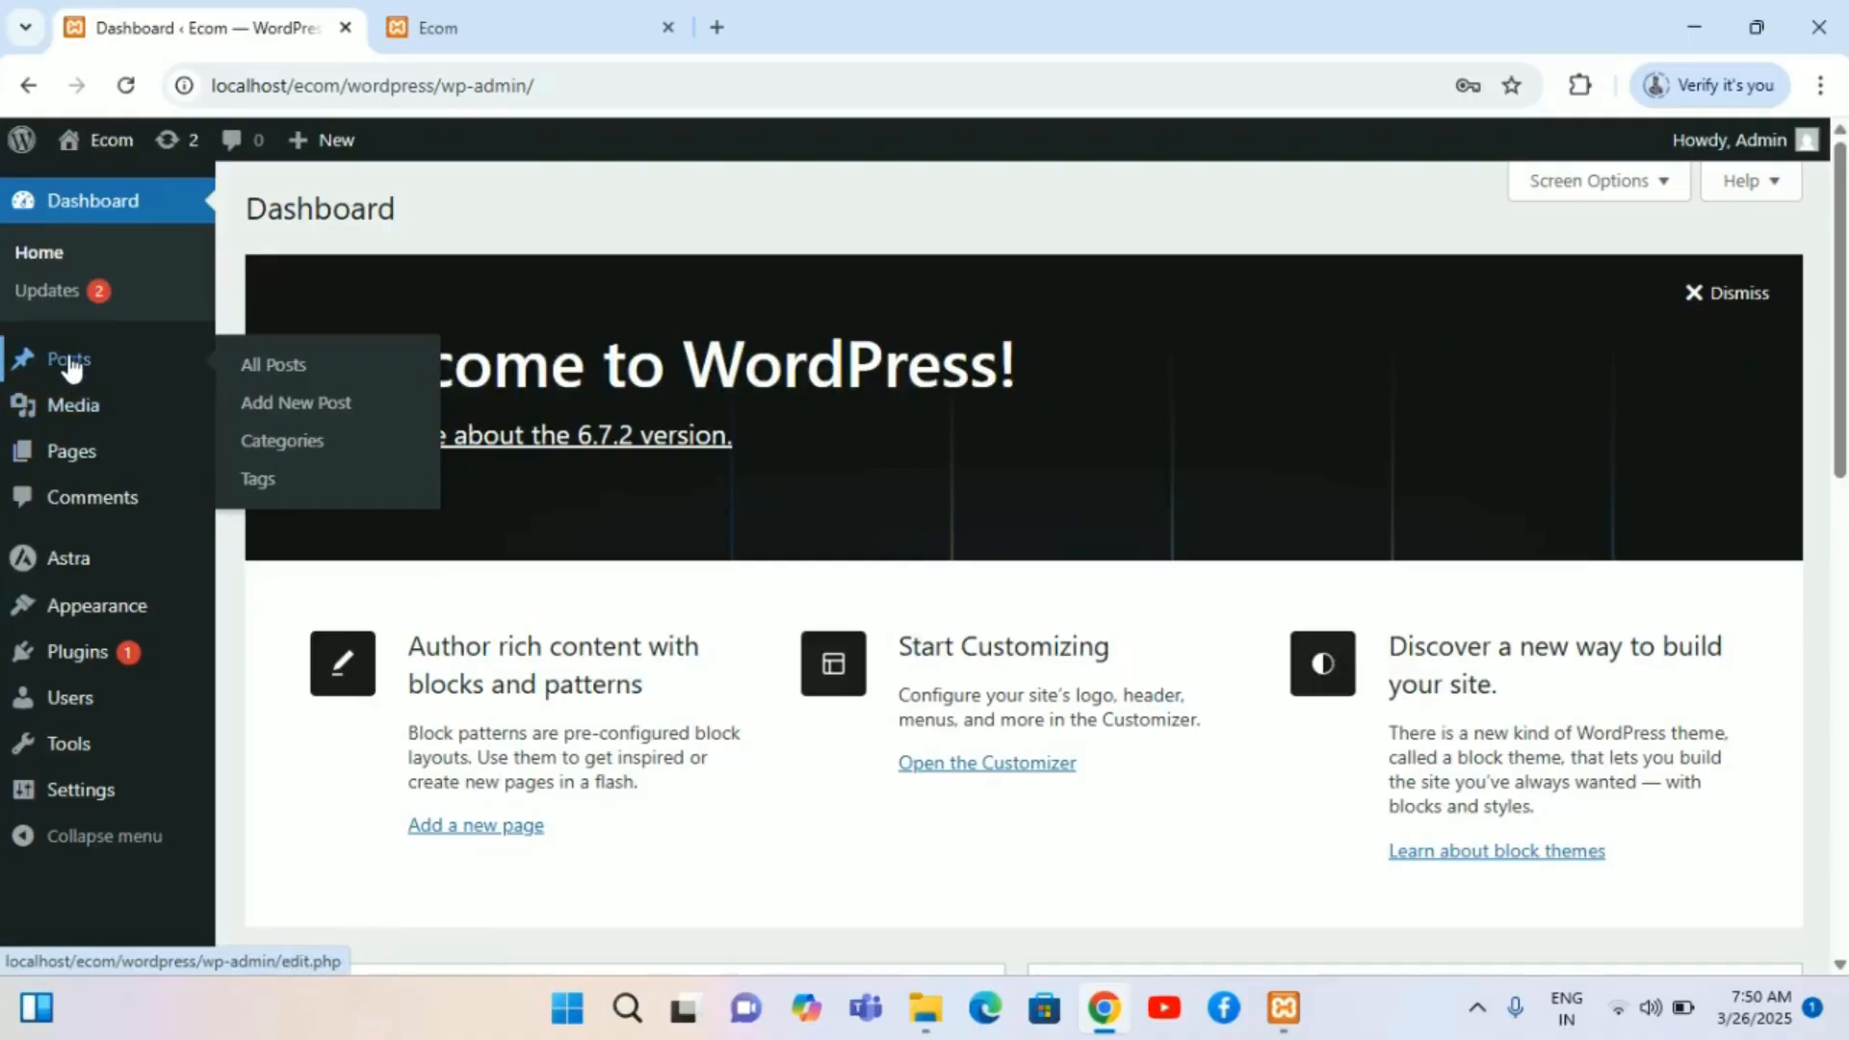
pyautogui.click(564, 14)
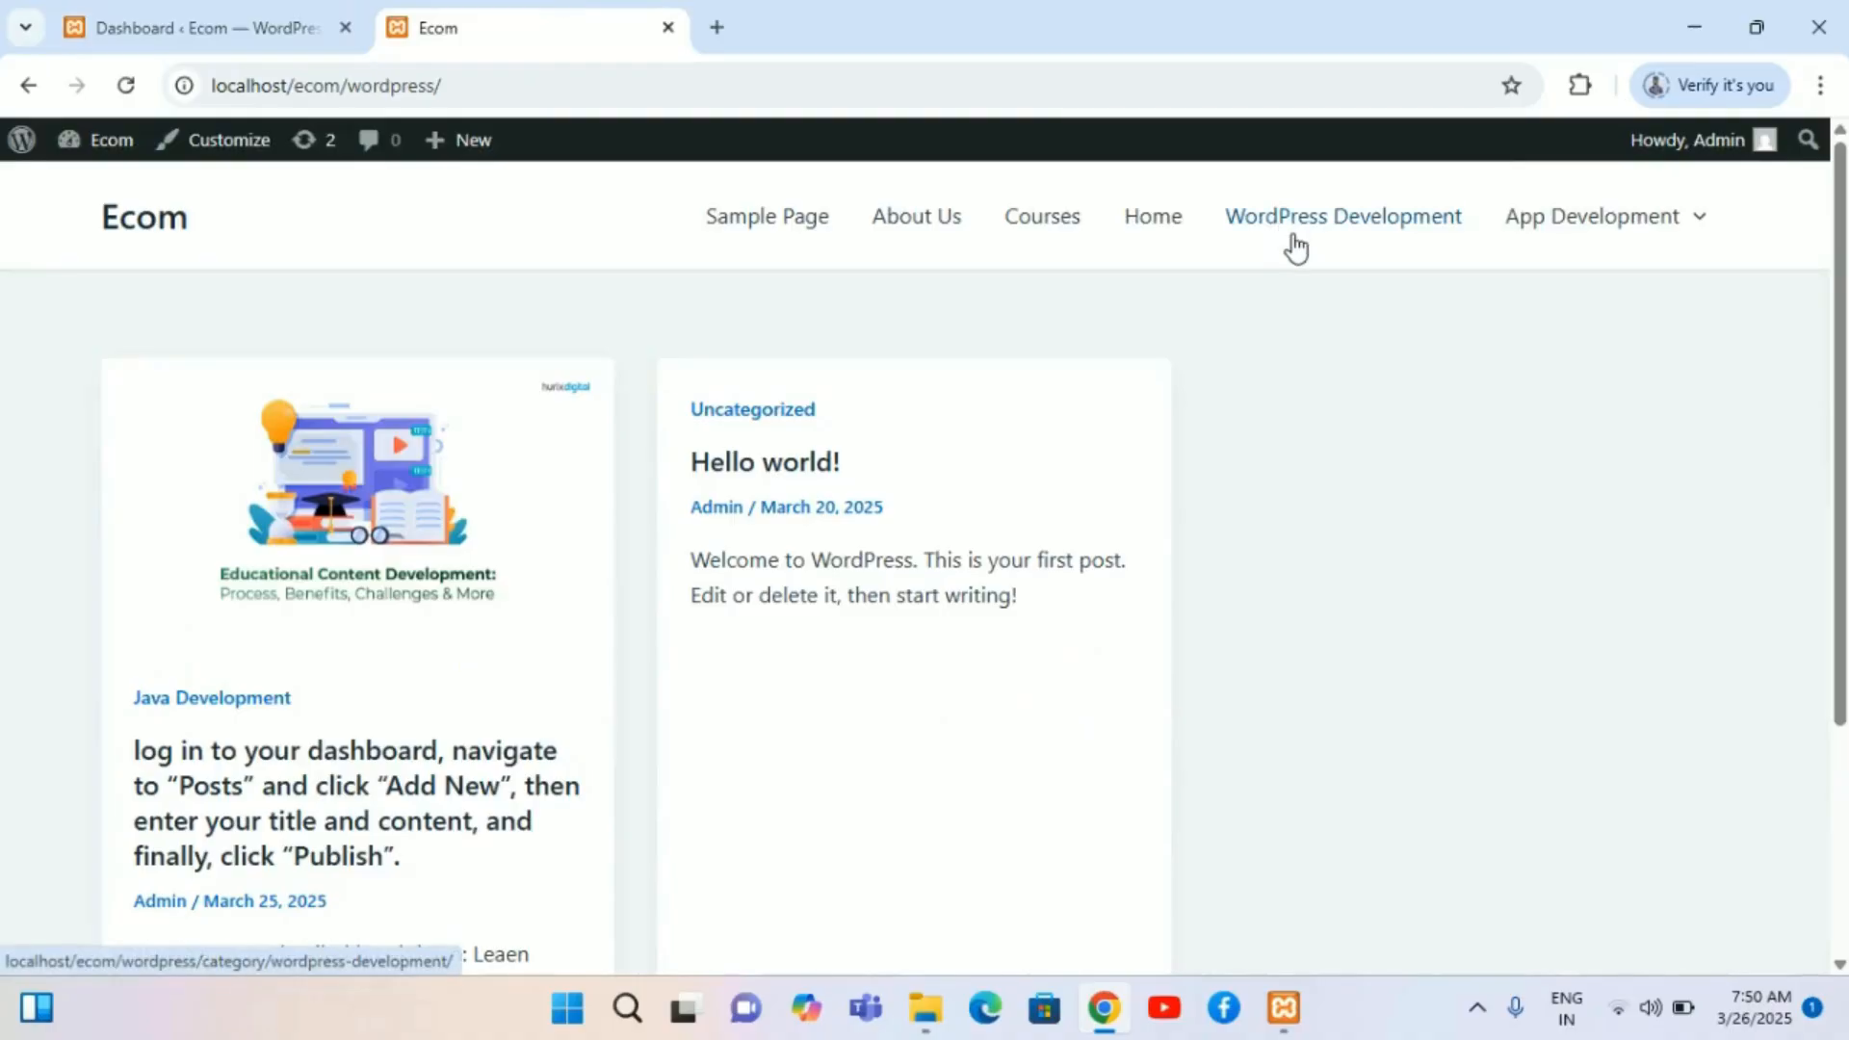
pyautogui.moveTo(1675, 222)
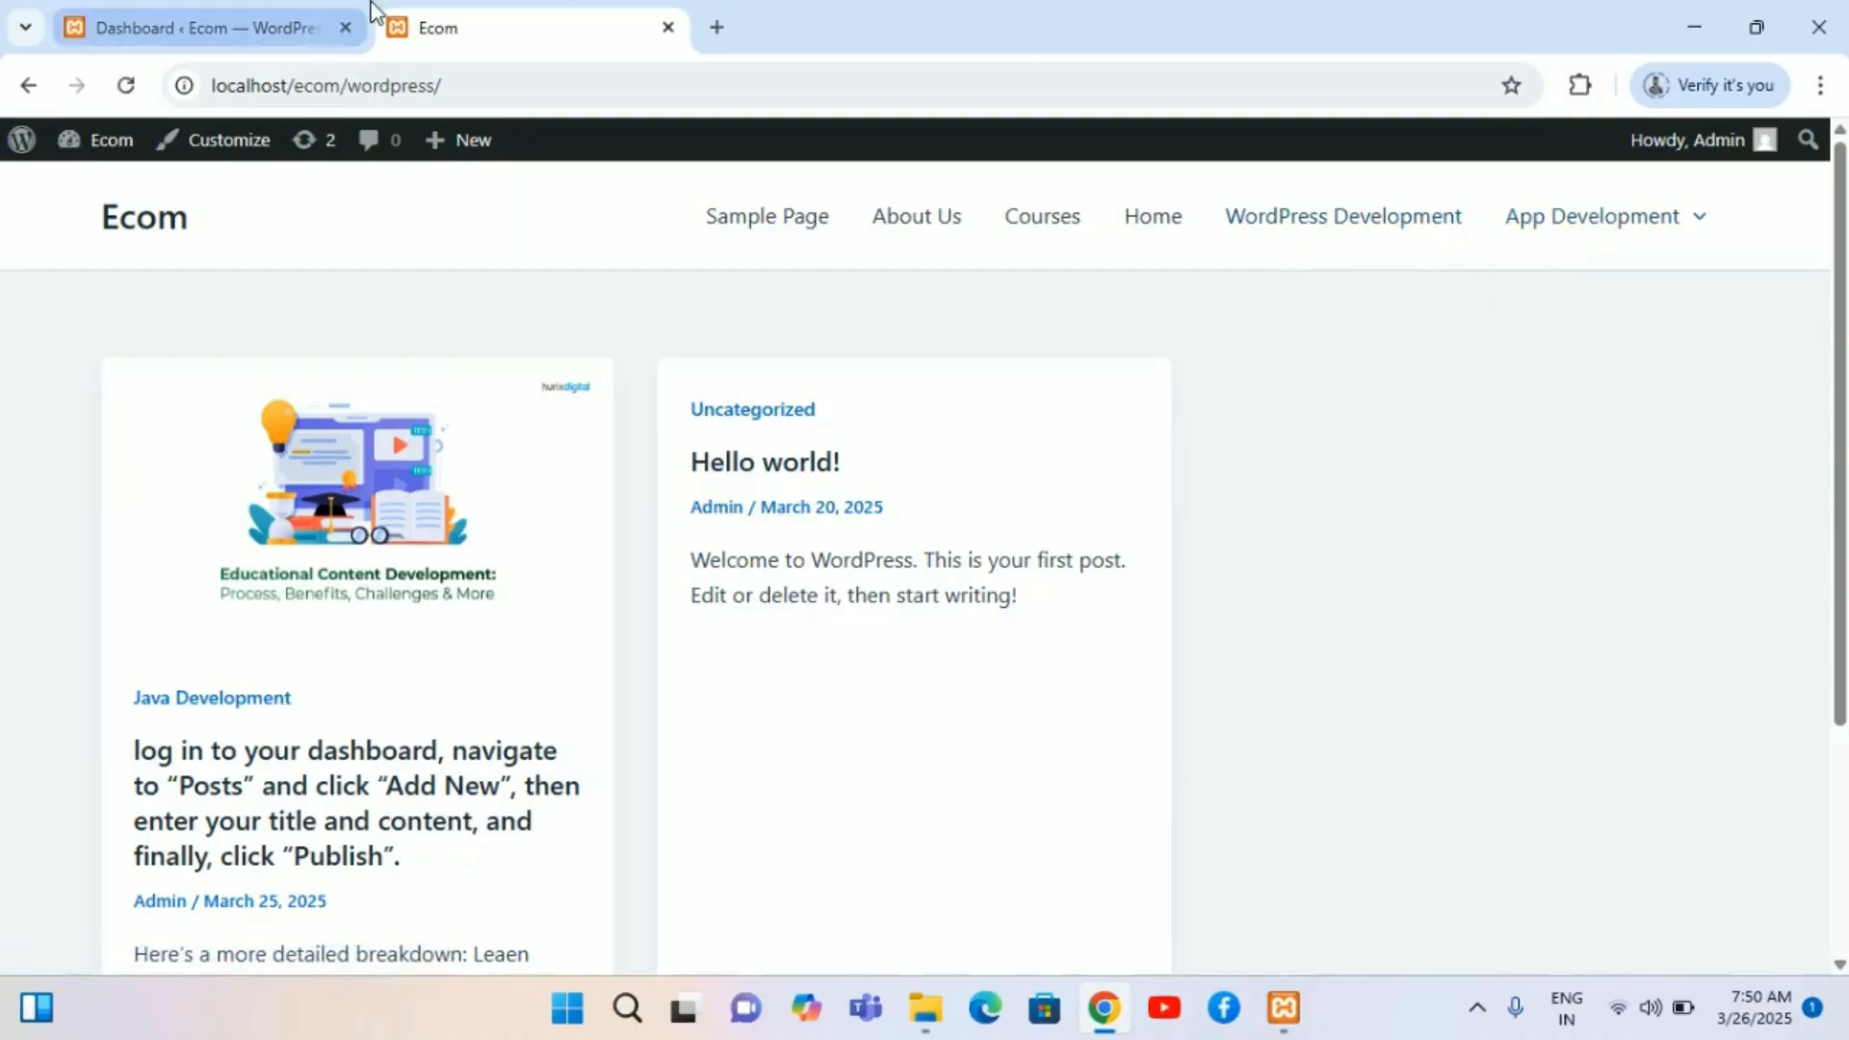
pyautogui.click(214, 12)
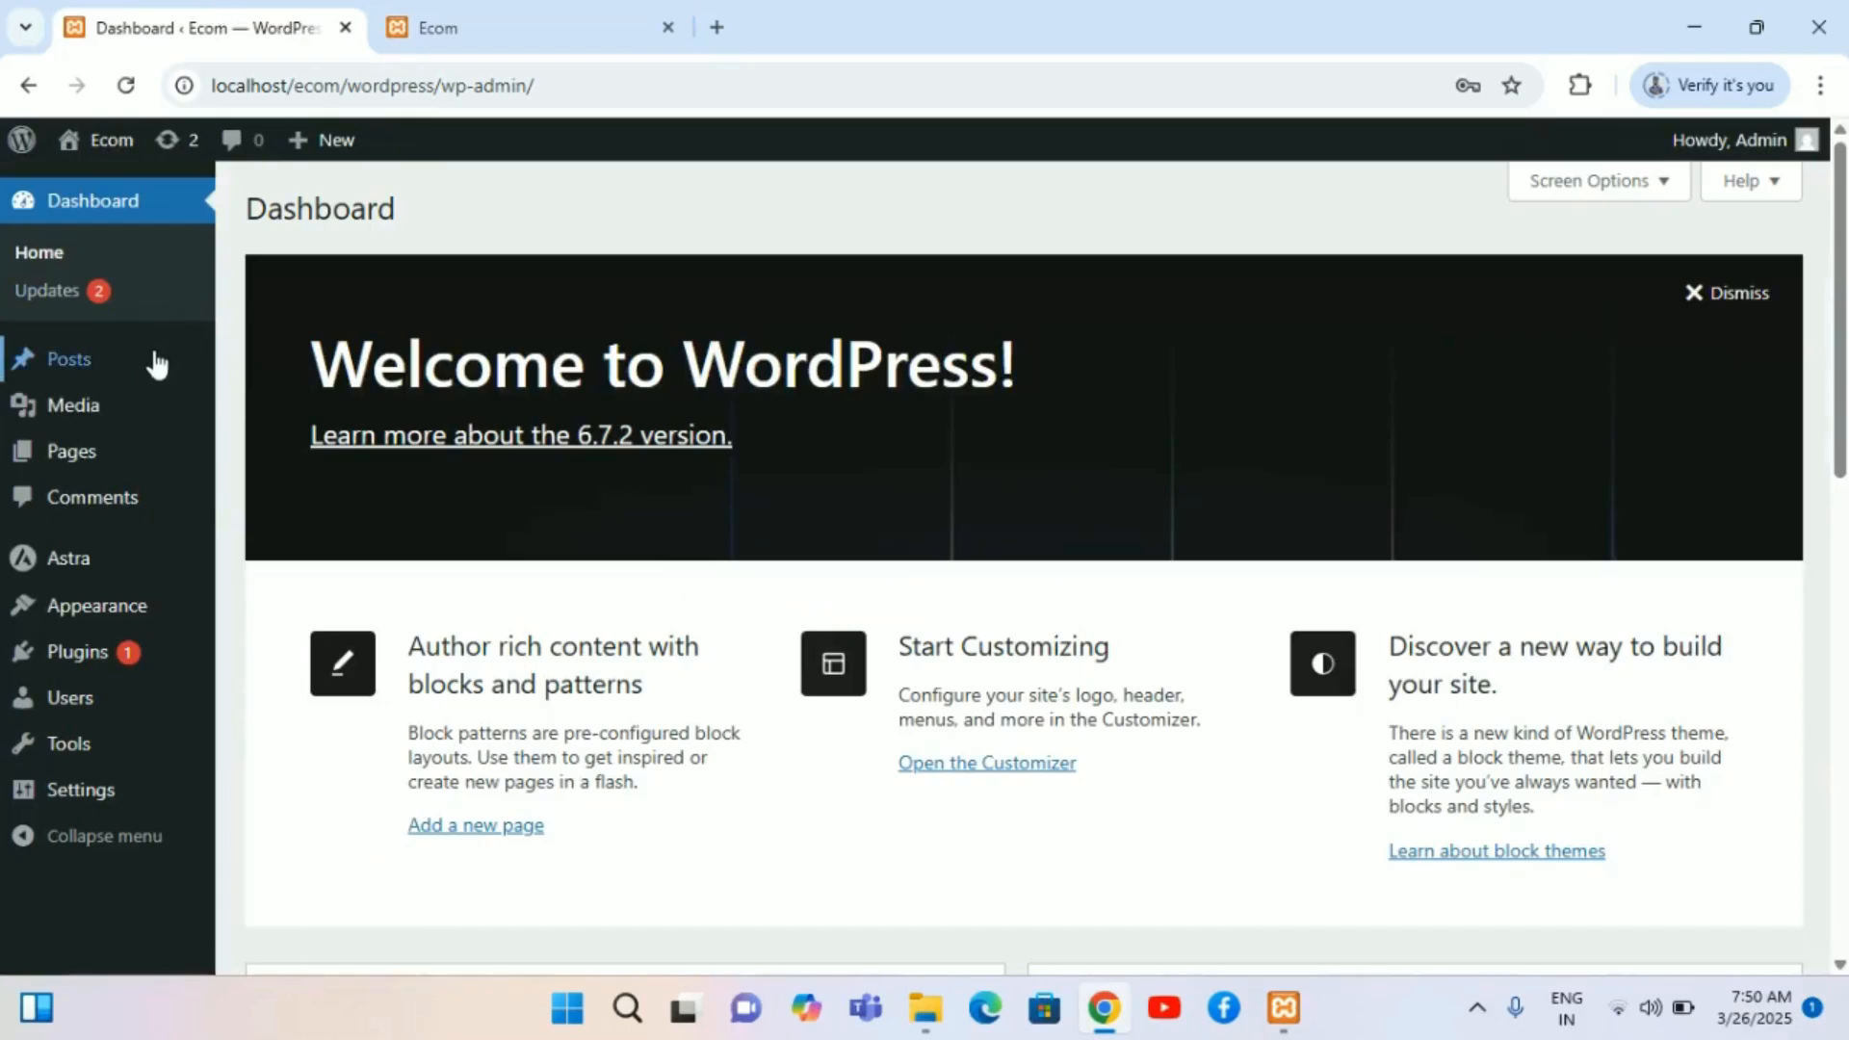
# Step: Open the list of all posts and review their assigned categories
pyautogui.moveTo(140, 386)
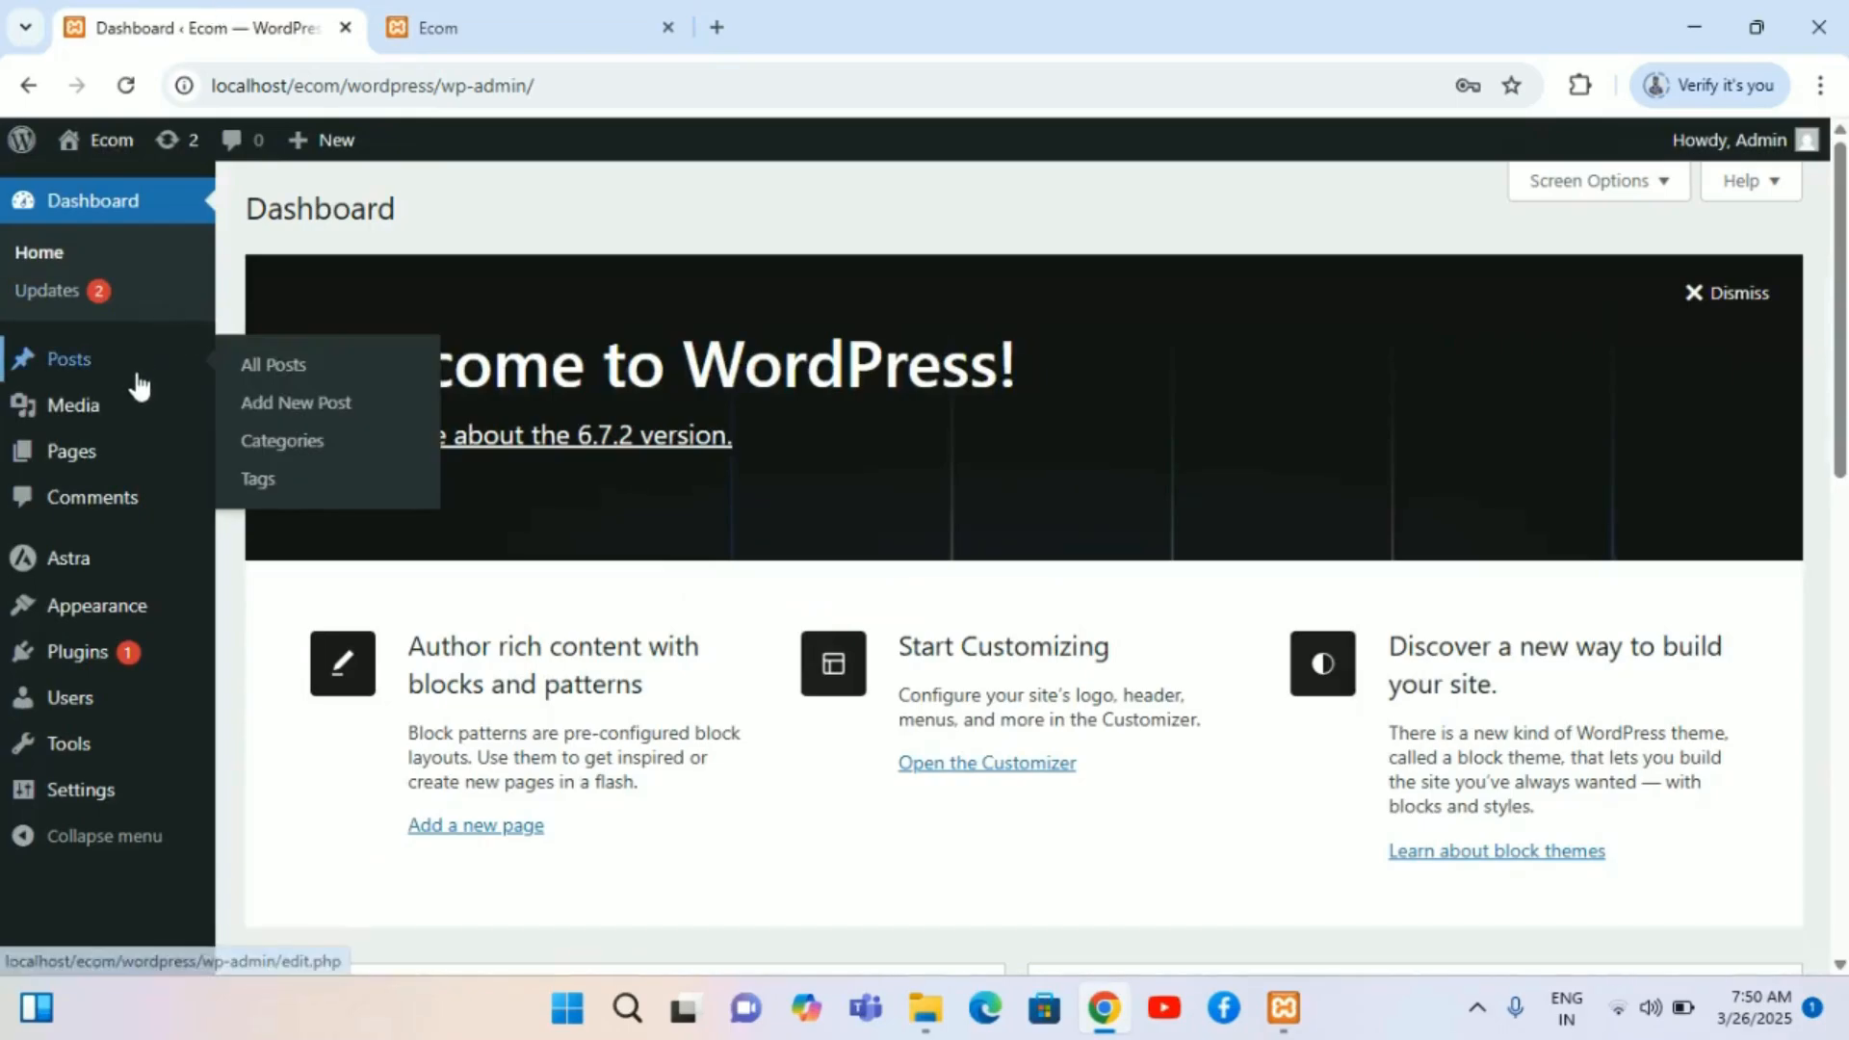
pyautogui.click(301, 369)
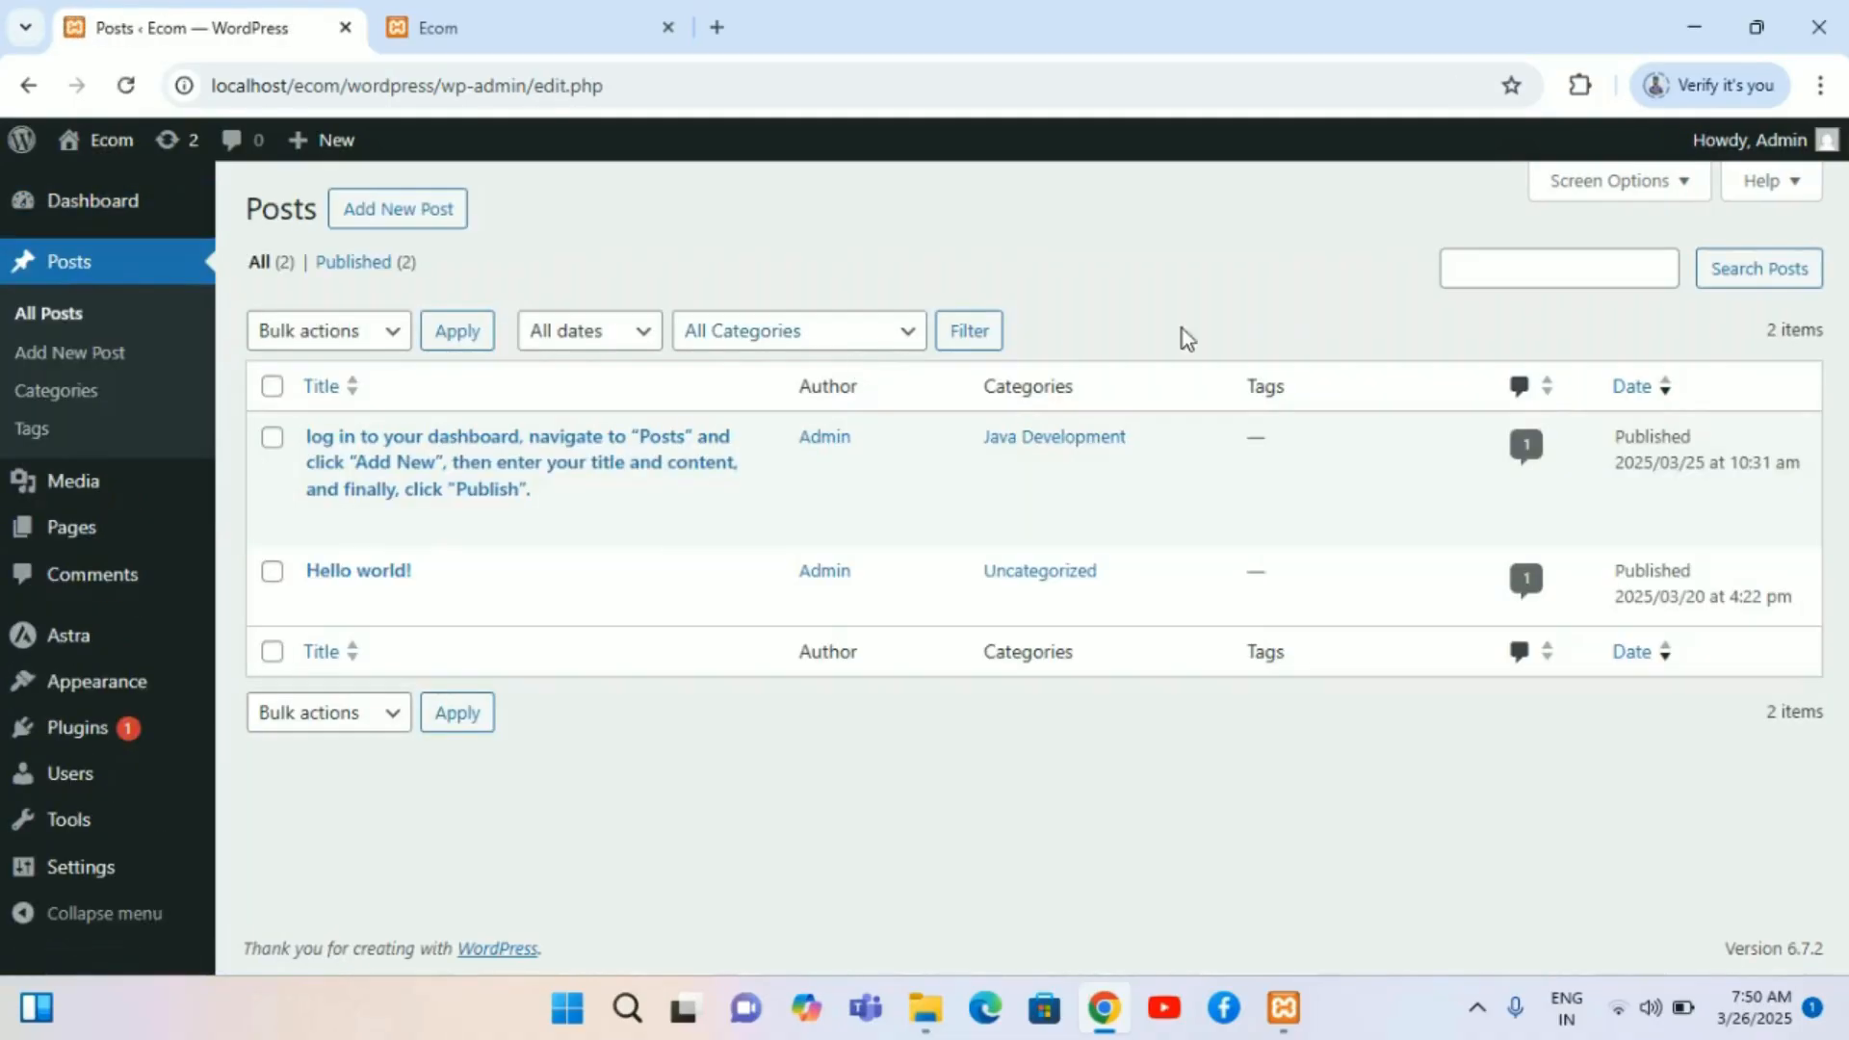
pyautogui.click(274, 439)
# Step: Bulk delete the App Development, Java Development and Wordpress Development categories
pyautogui.click(78, 393)
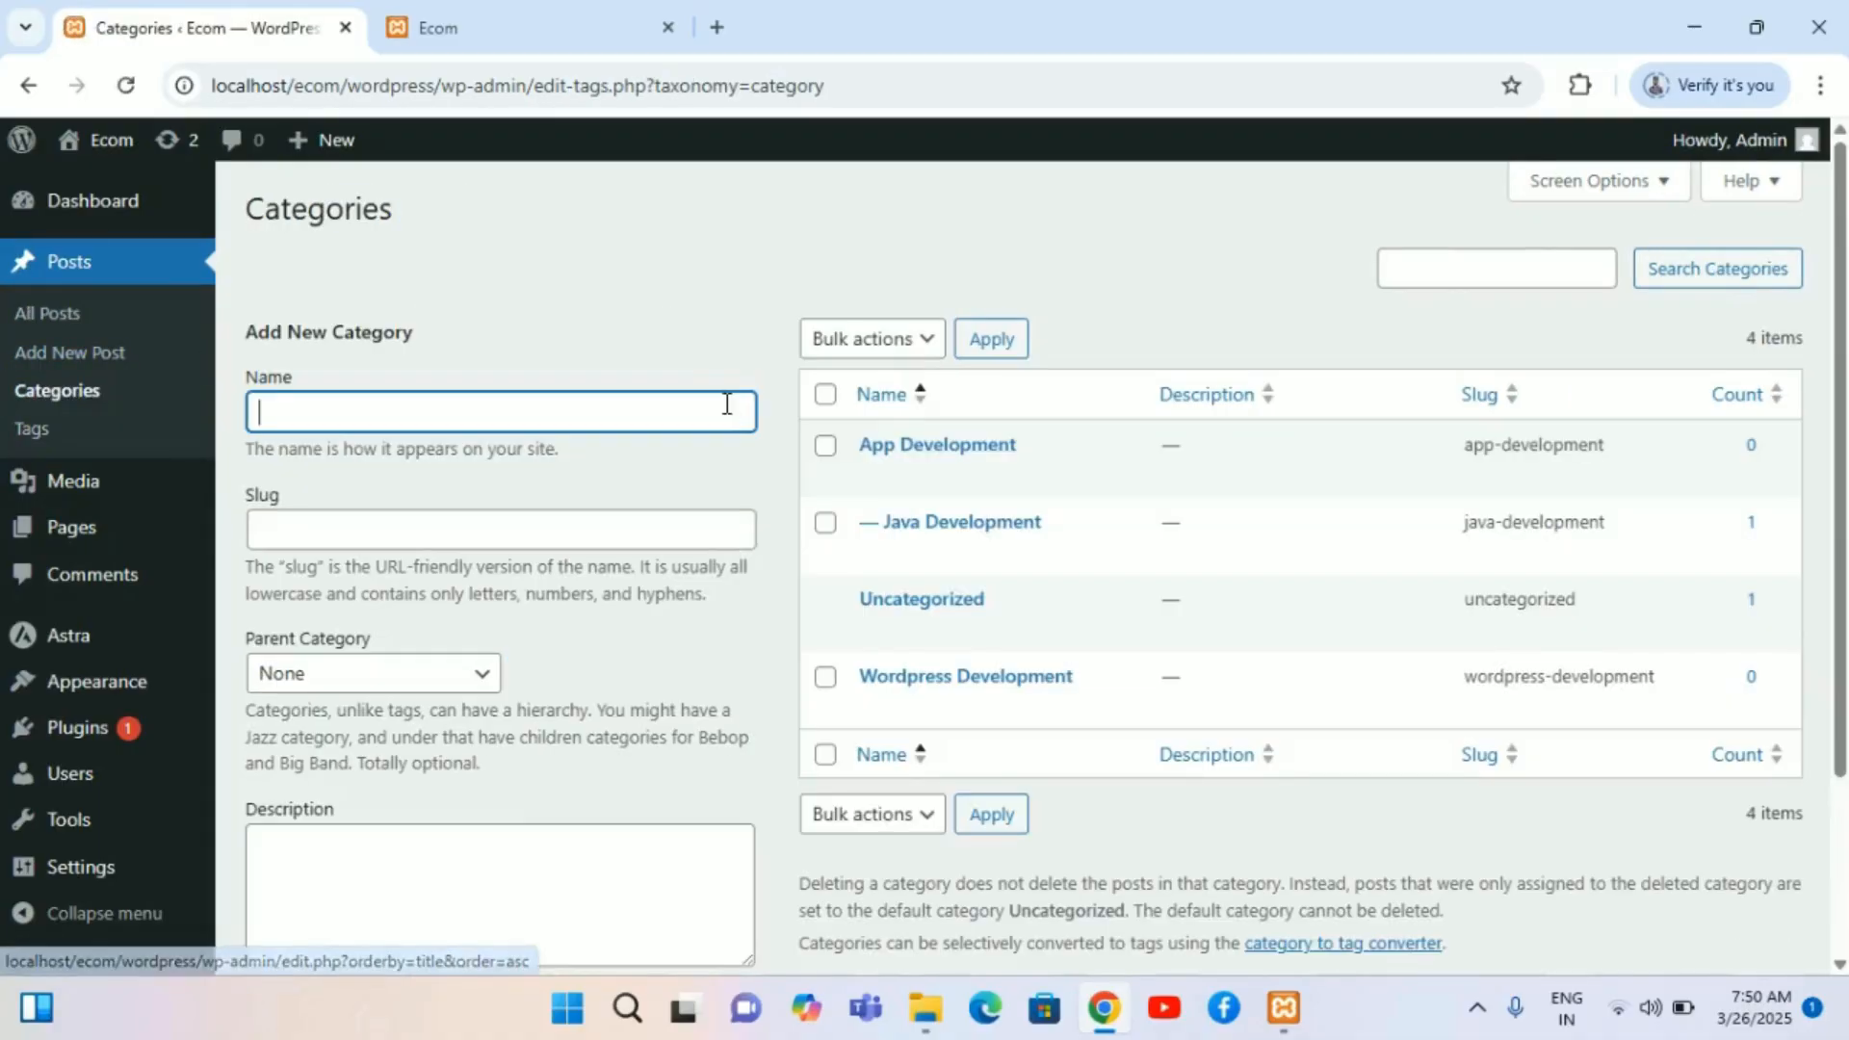
pyautogui.click(825, 448)
pyautogui.click(825, 523)
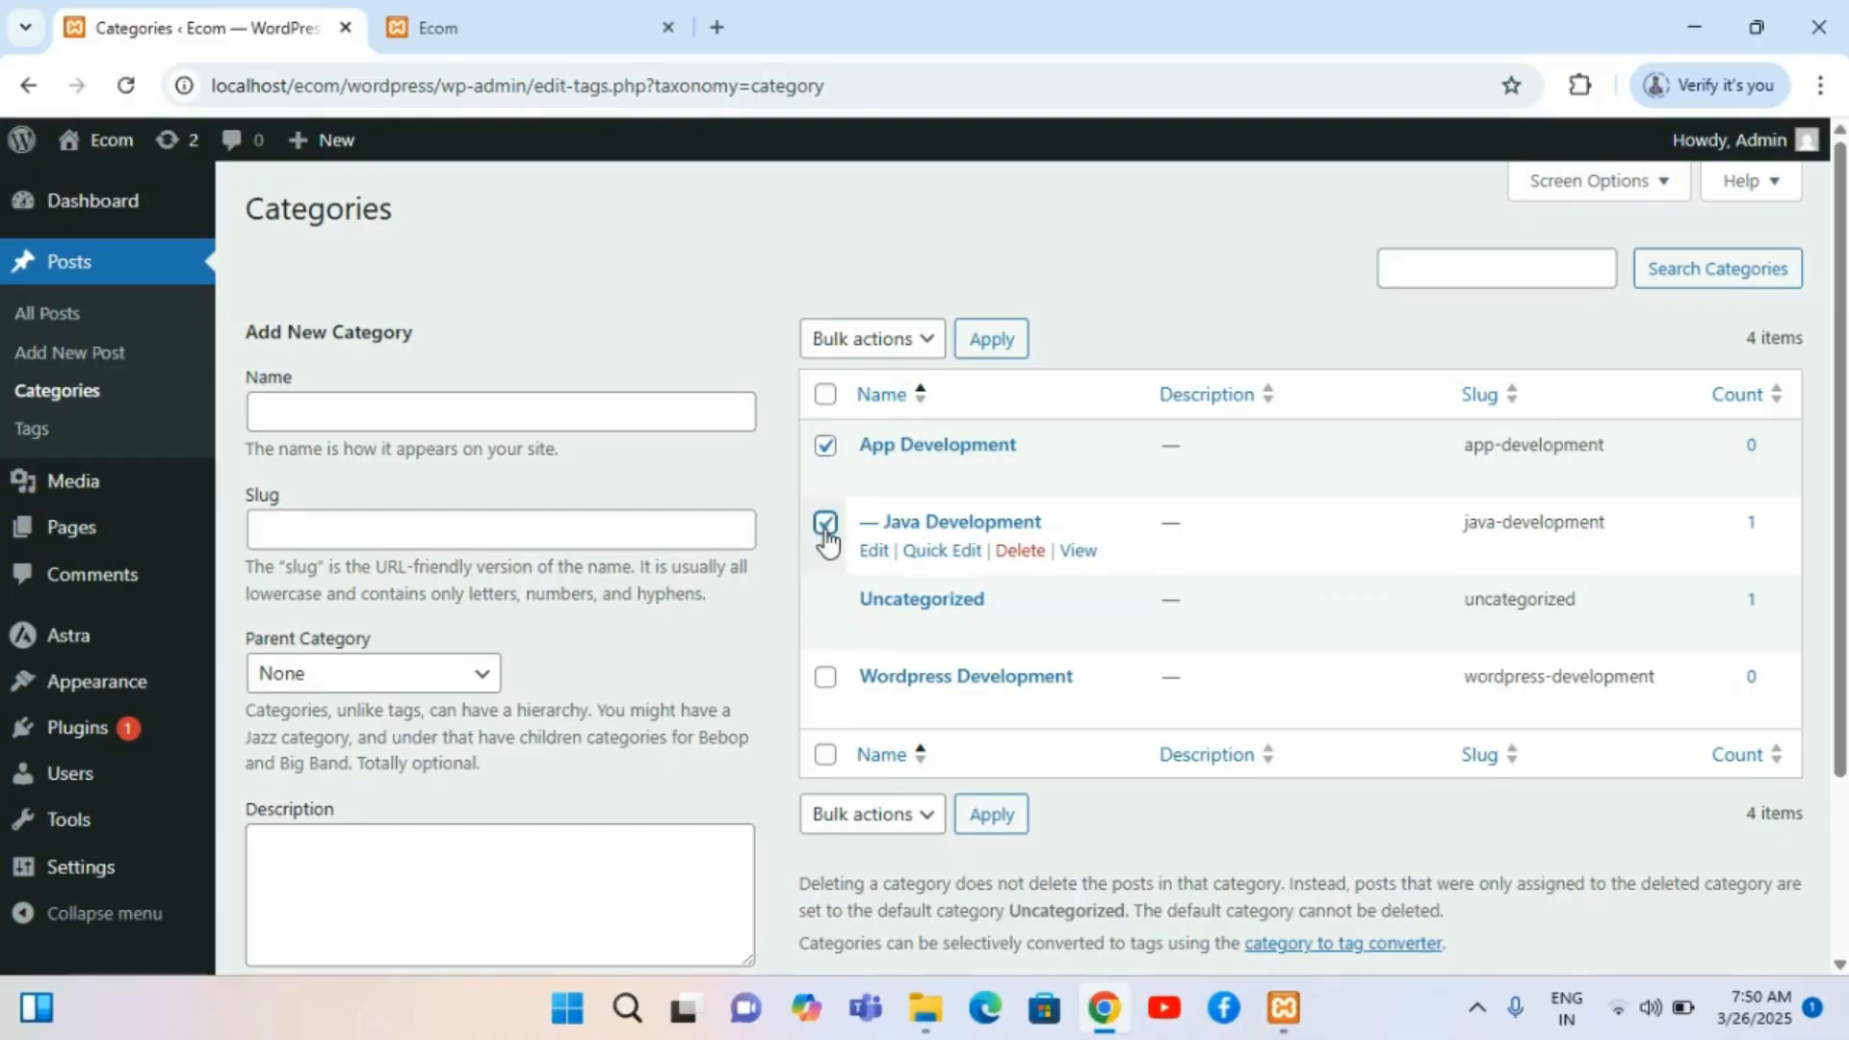
pyautogui.click(826, 678)
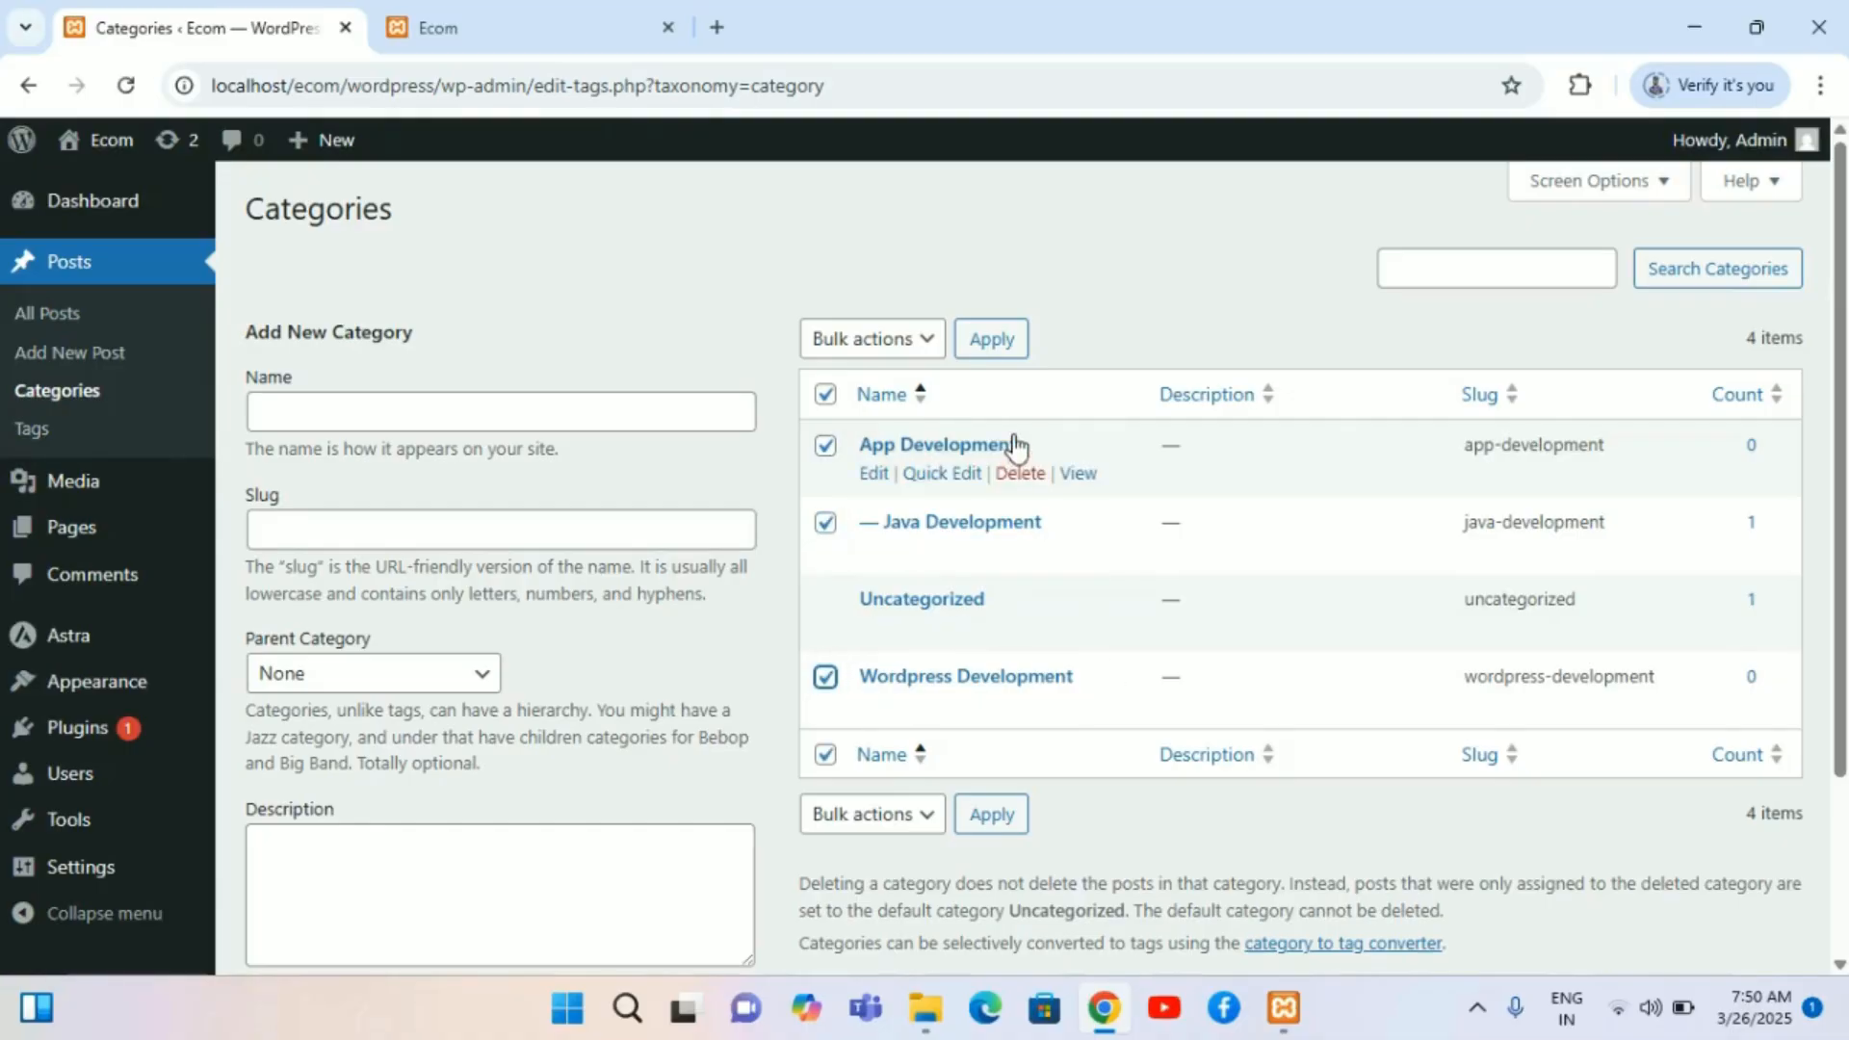
pyautogui.click(919, 818)
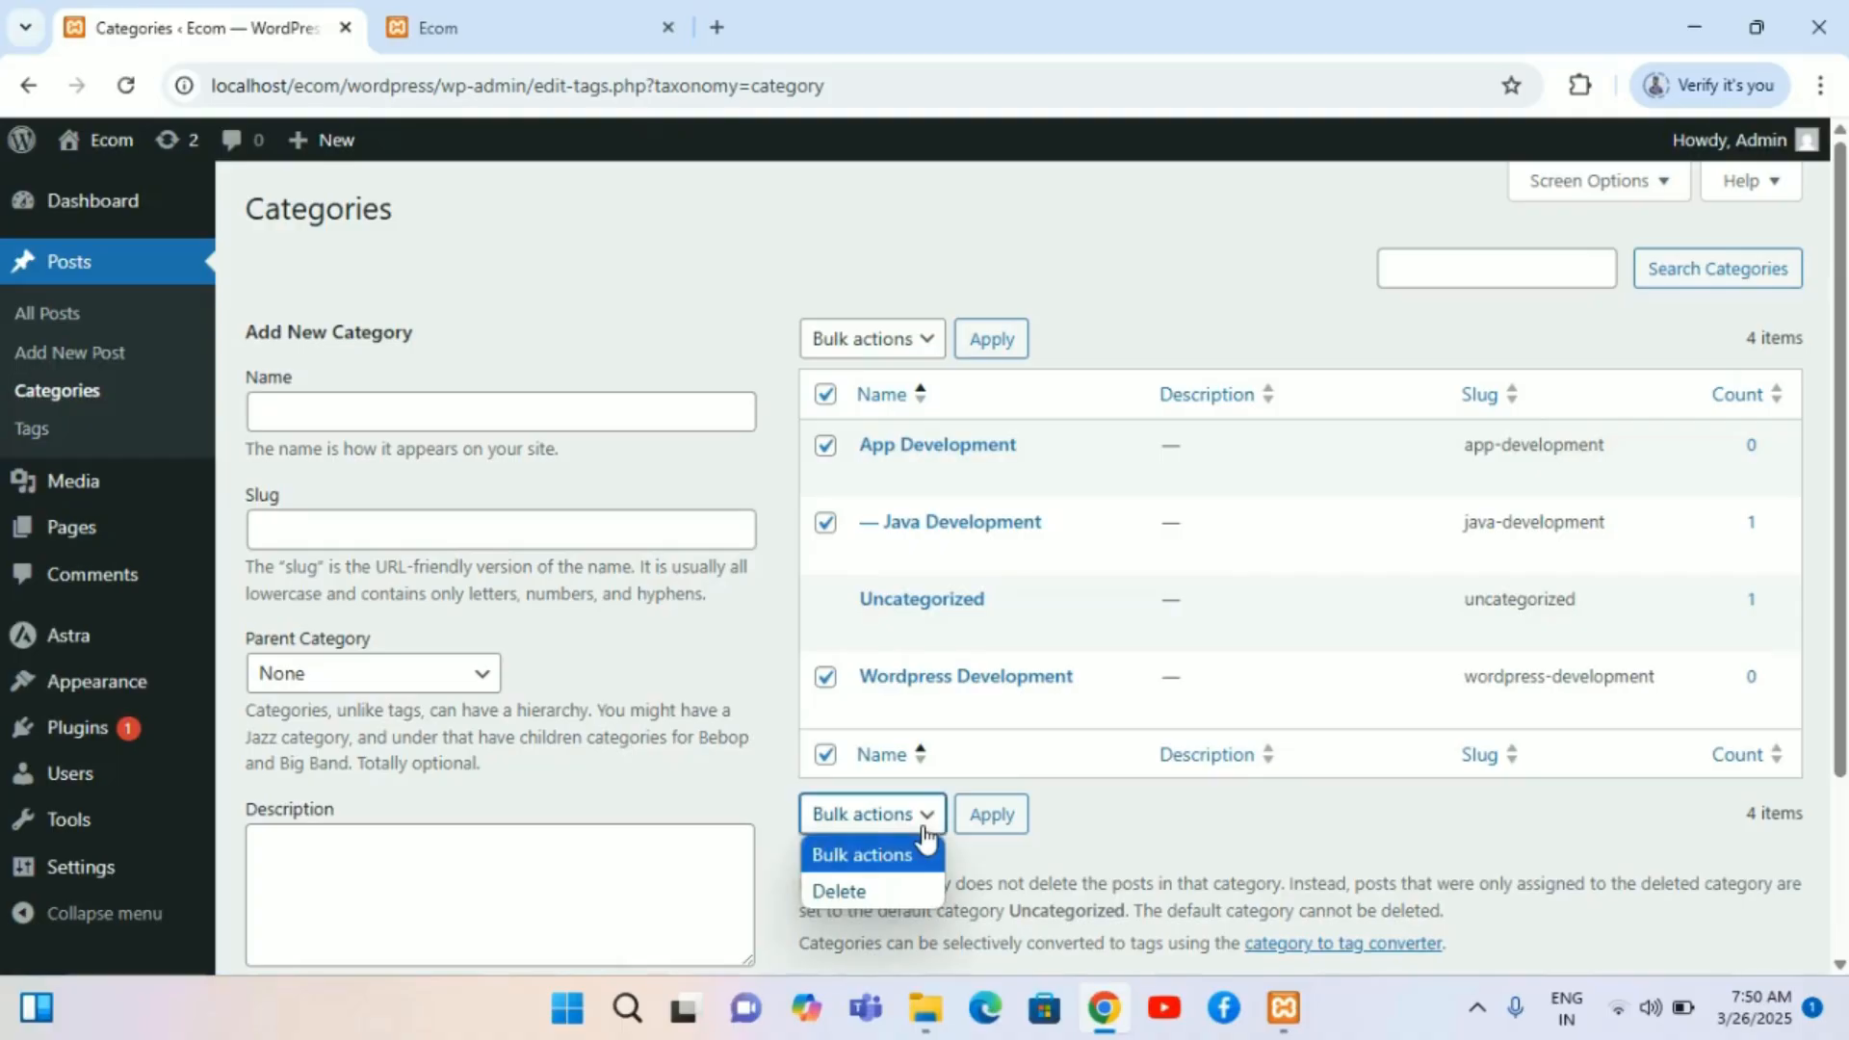
pyautogui.click(852, 896)
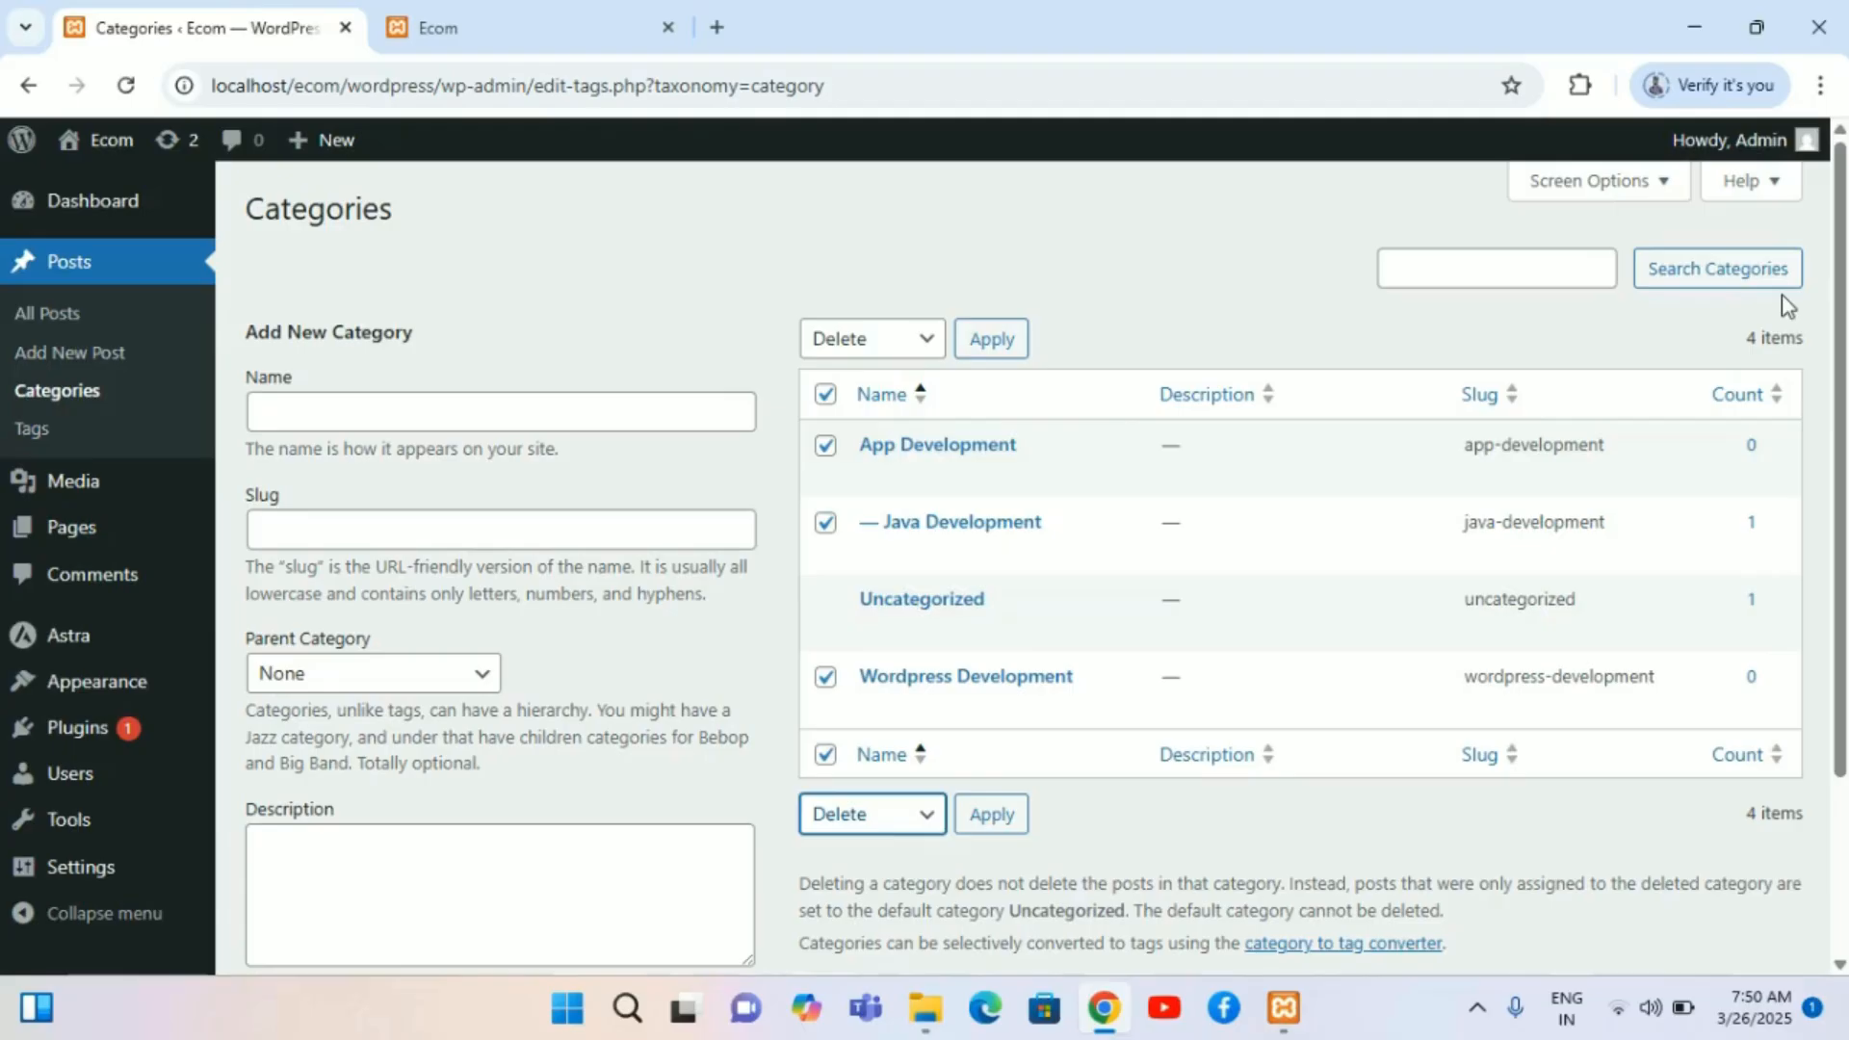
pyautogui.click(993, 819)
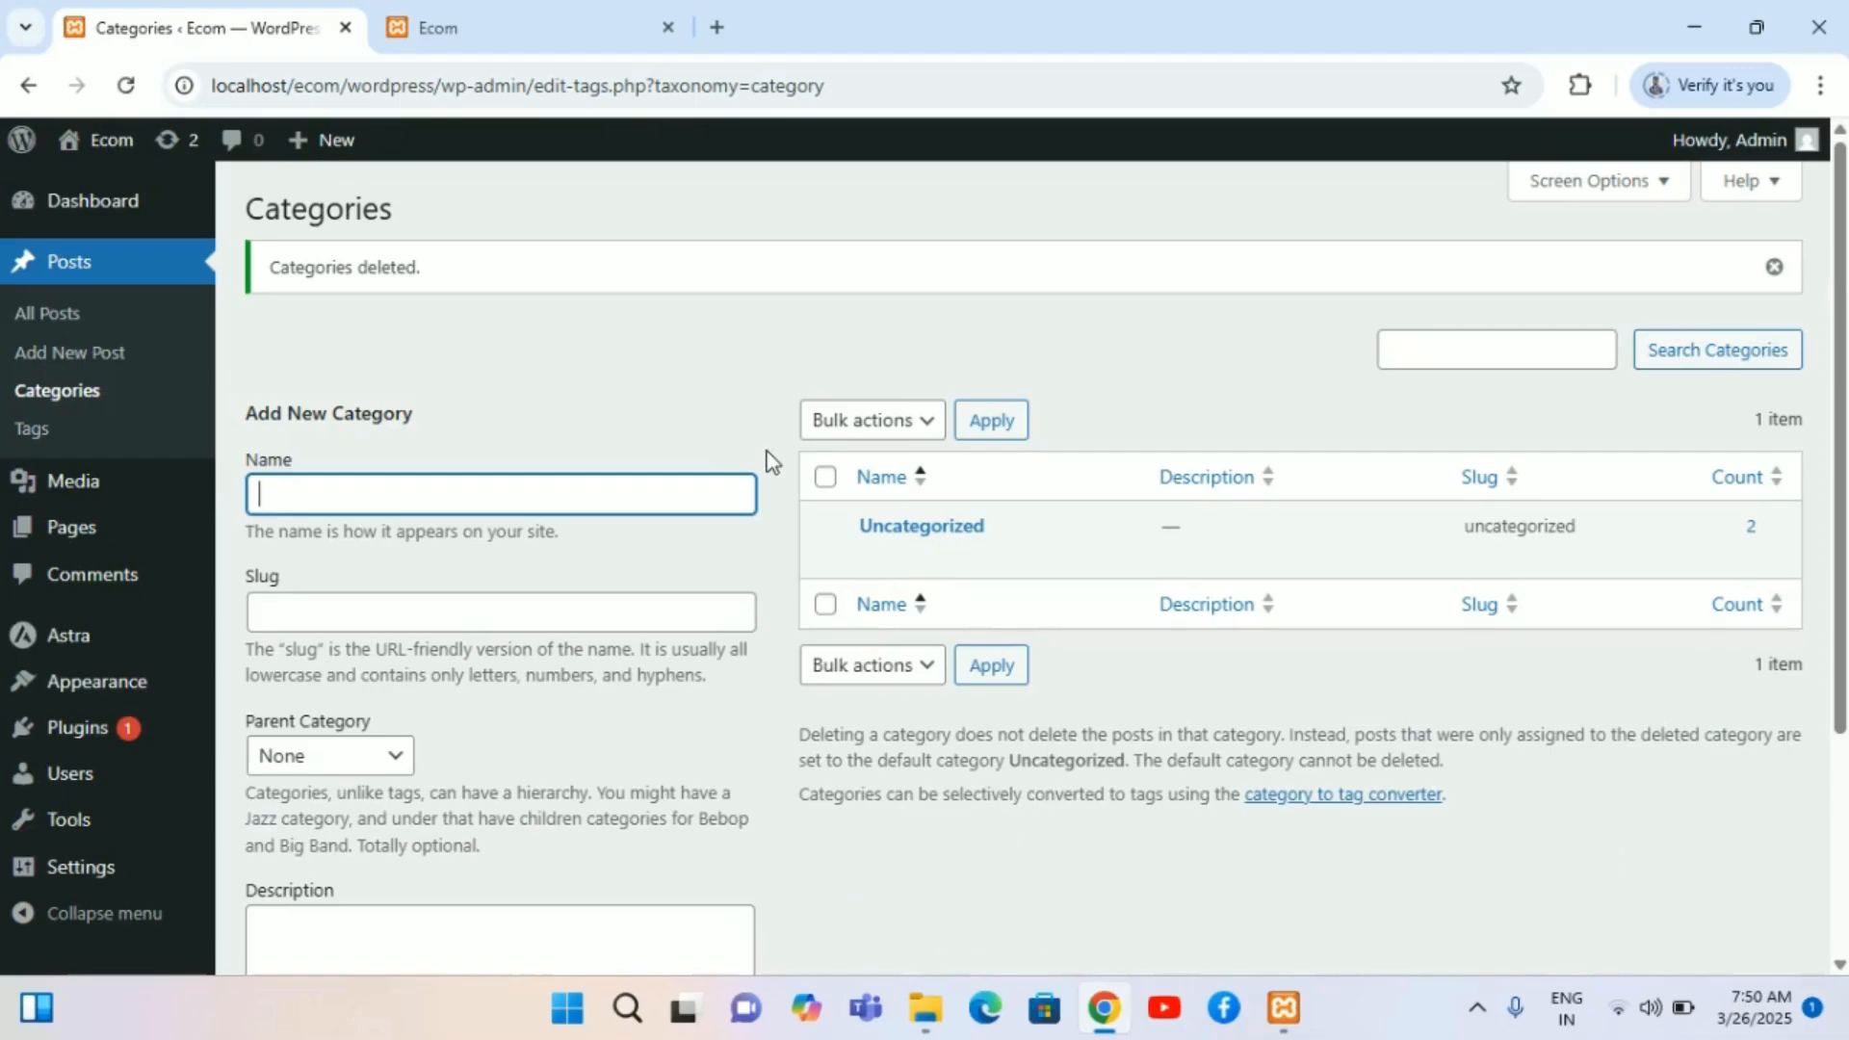
# Step: Reload the Categories page to review the remaining categories
pyautogui.click(489, 424)
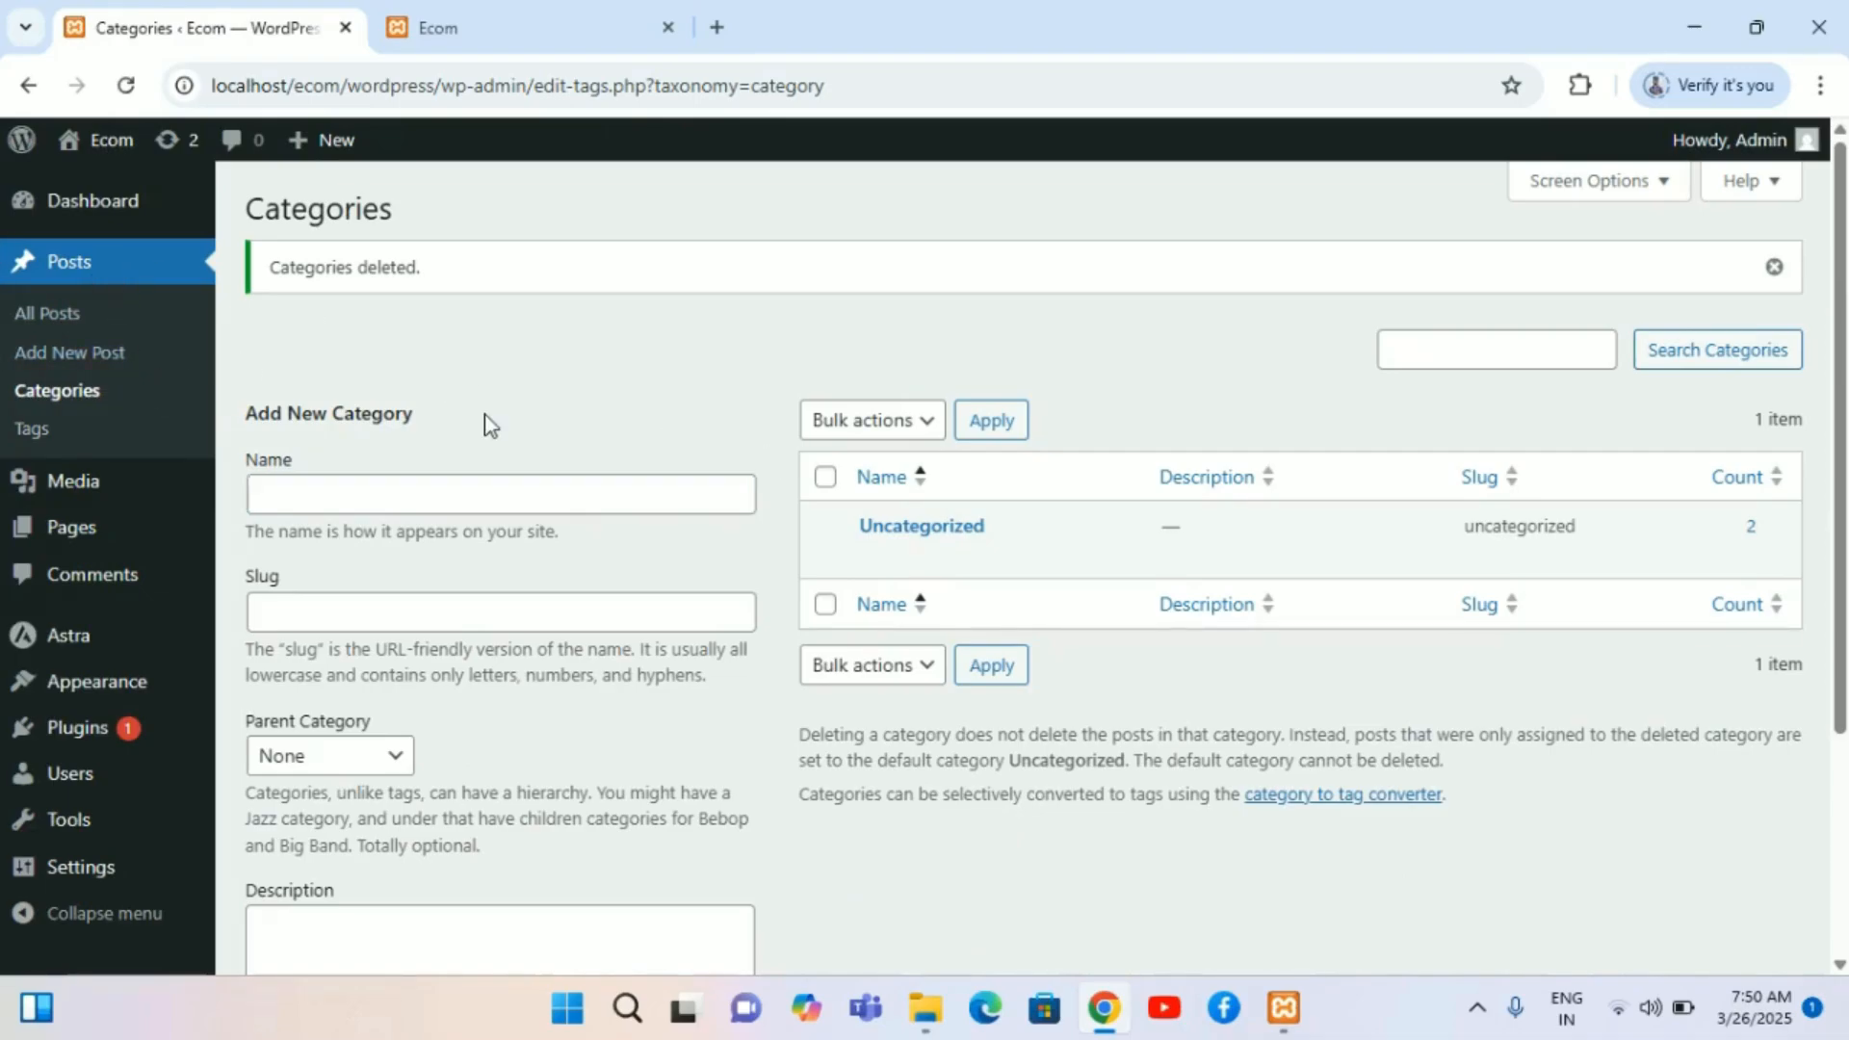
pyautogui.moveTo(32, 138)
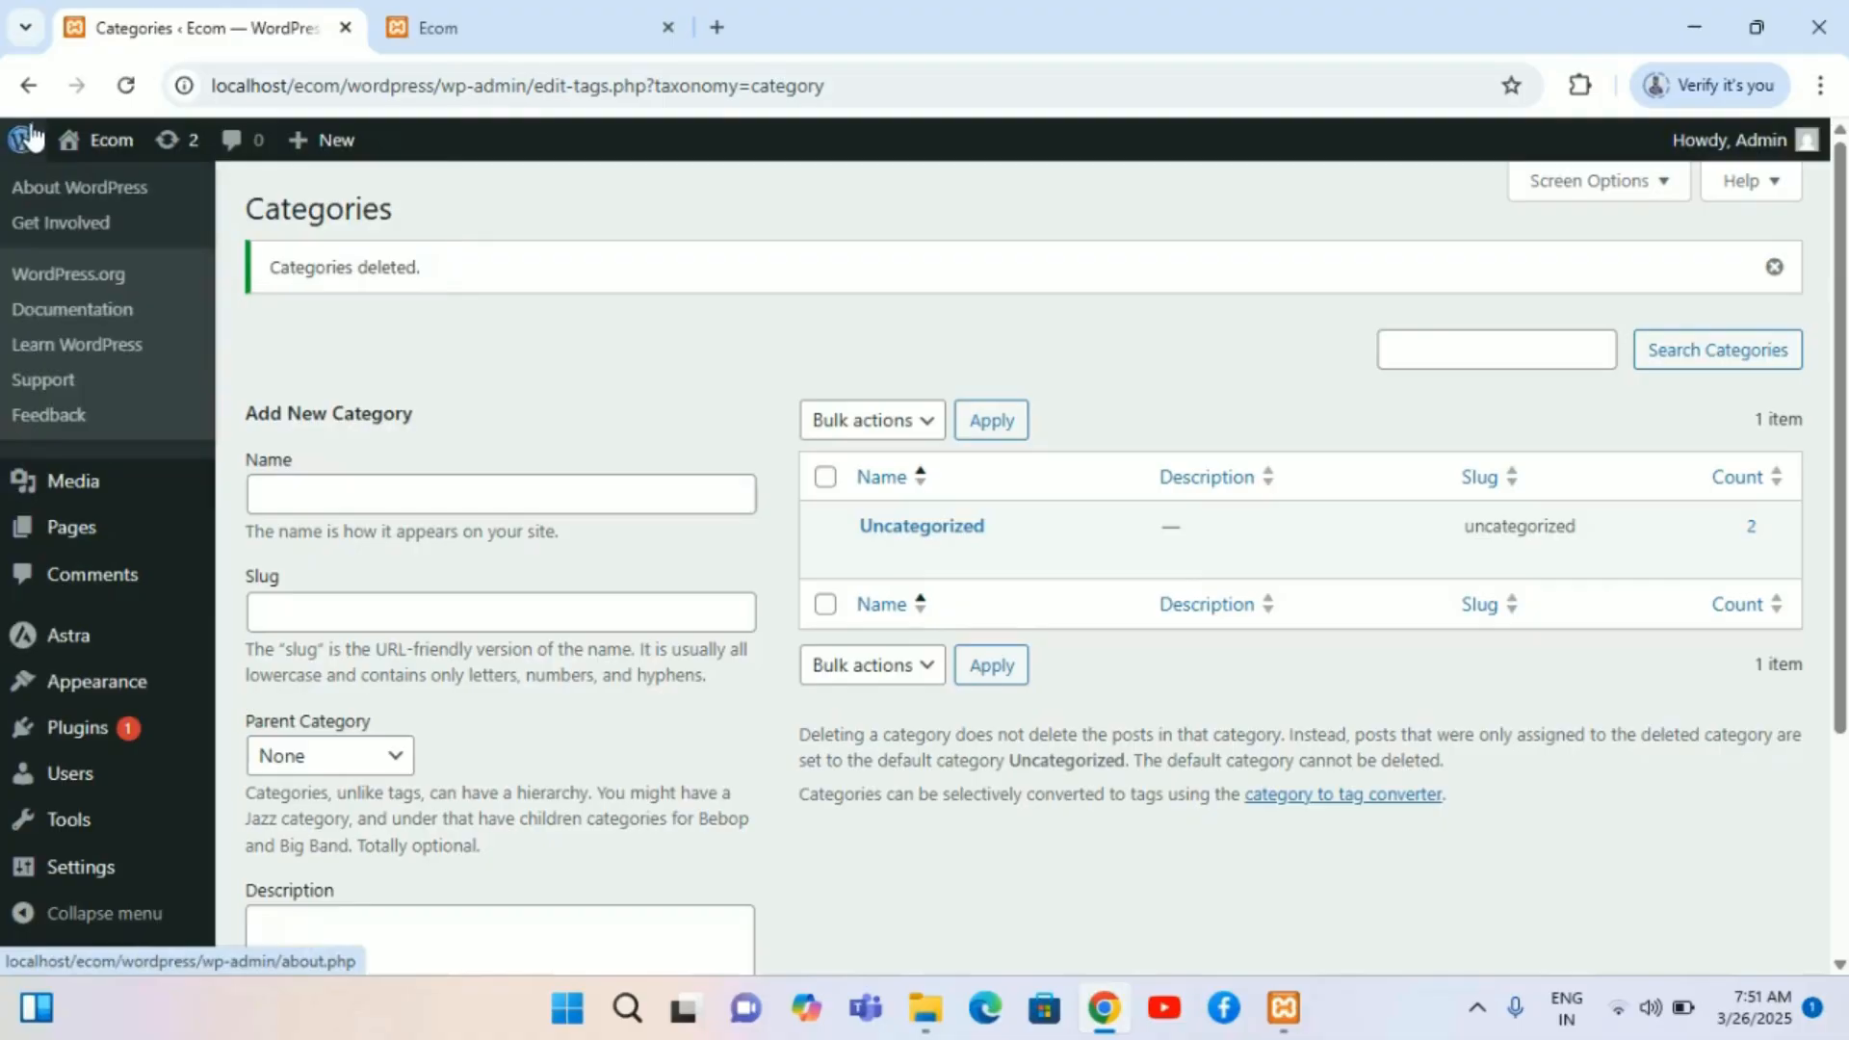
pyautogui.click(28, 87)
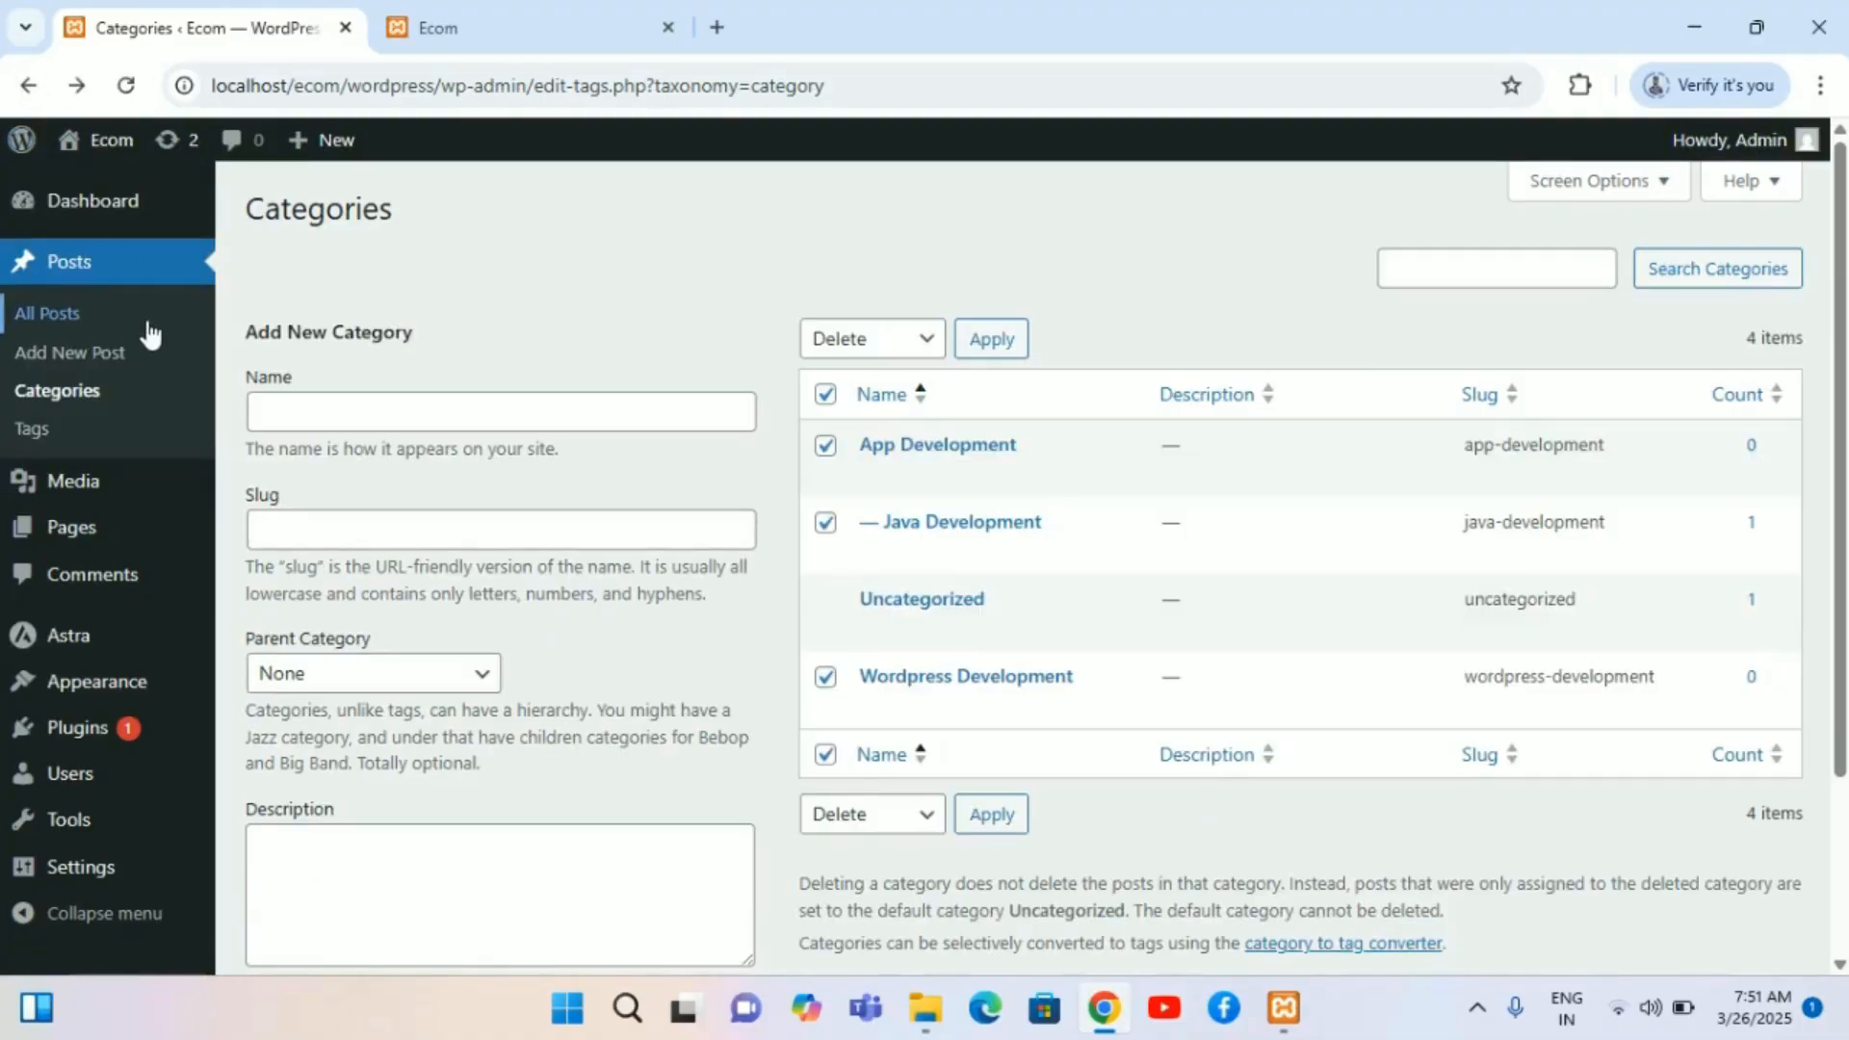
pyautogui.tripleClick(532, 233)
pyautogui.tripleClick(529, 339)
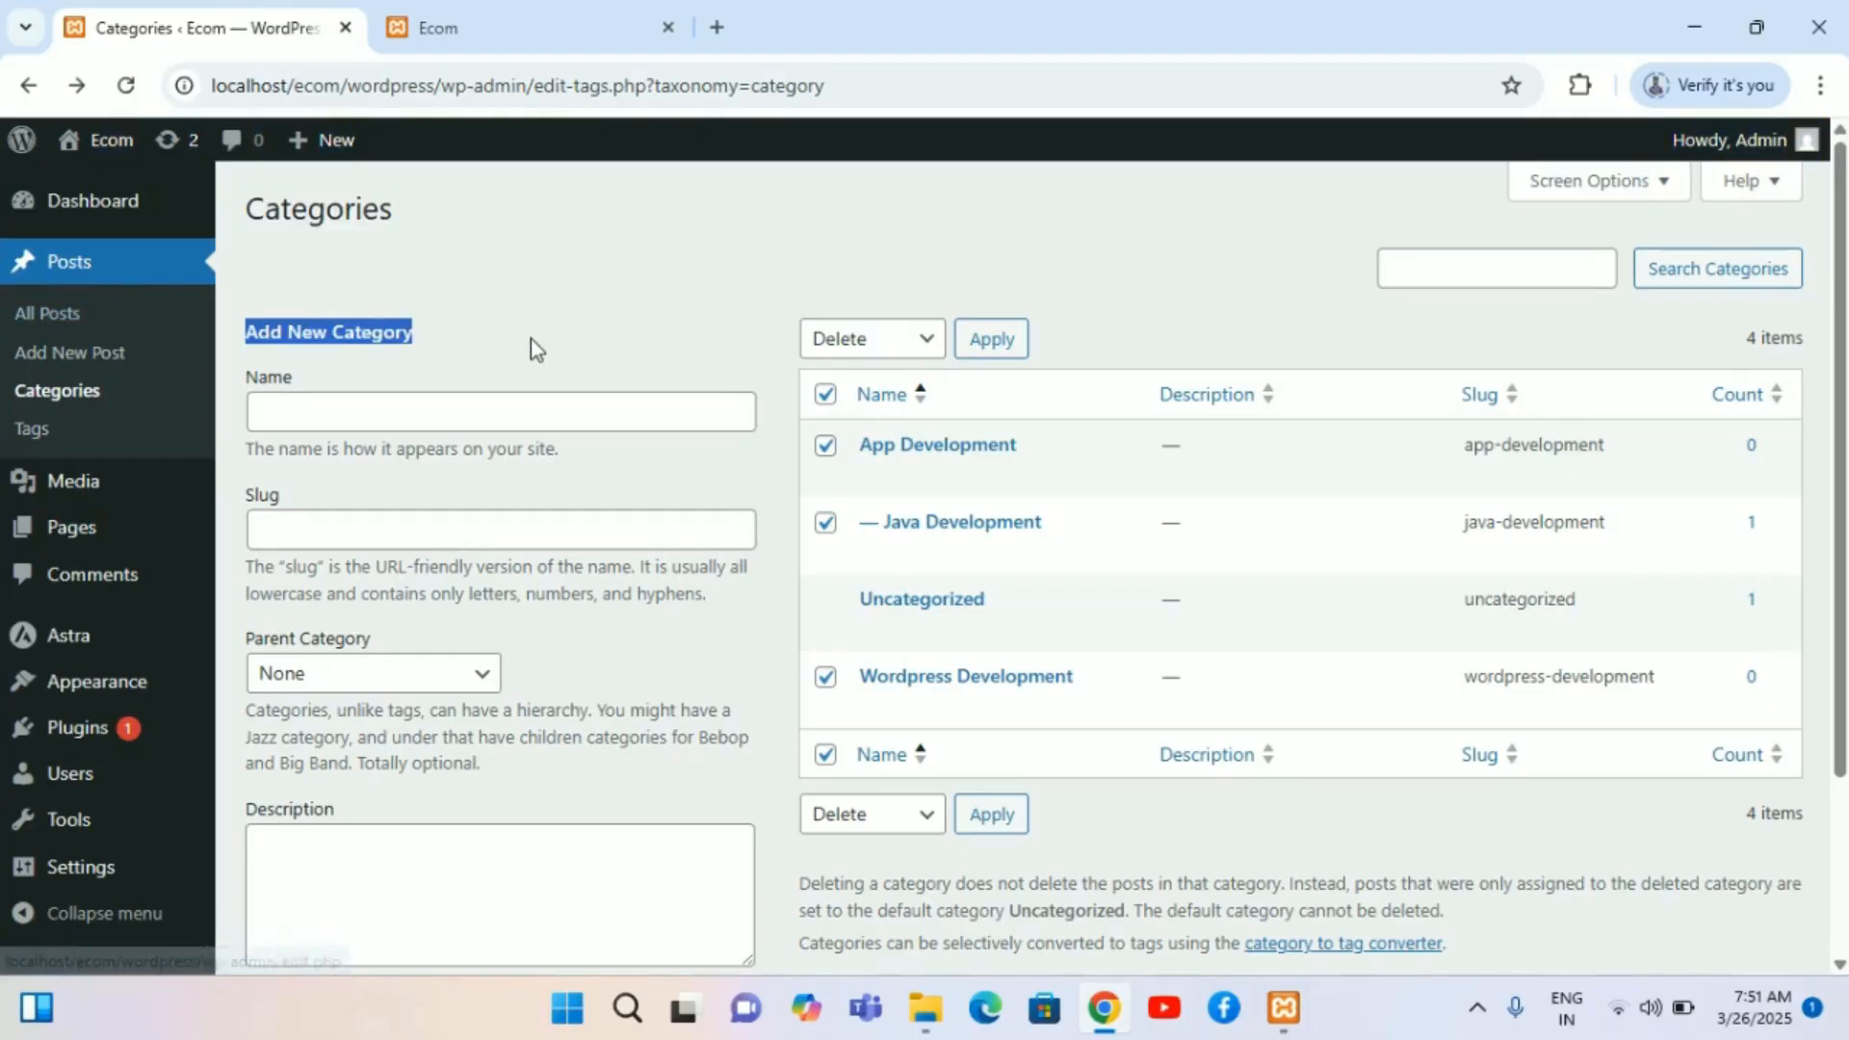
pyautogui.click(630, 254)
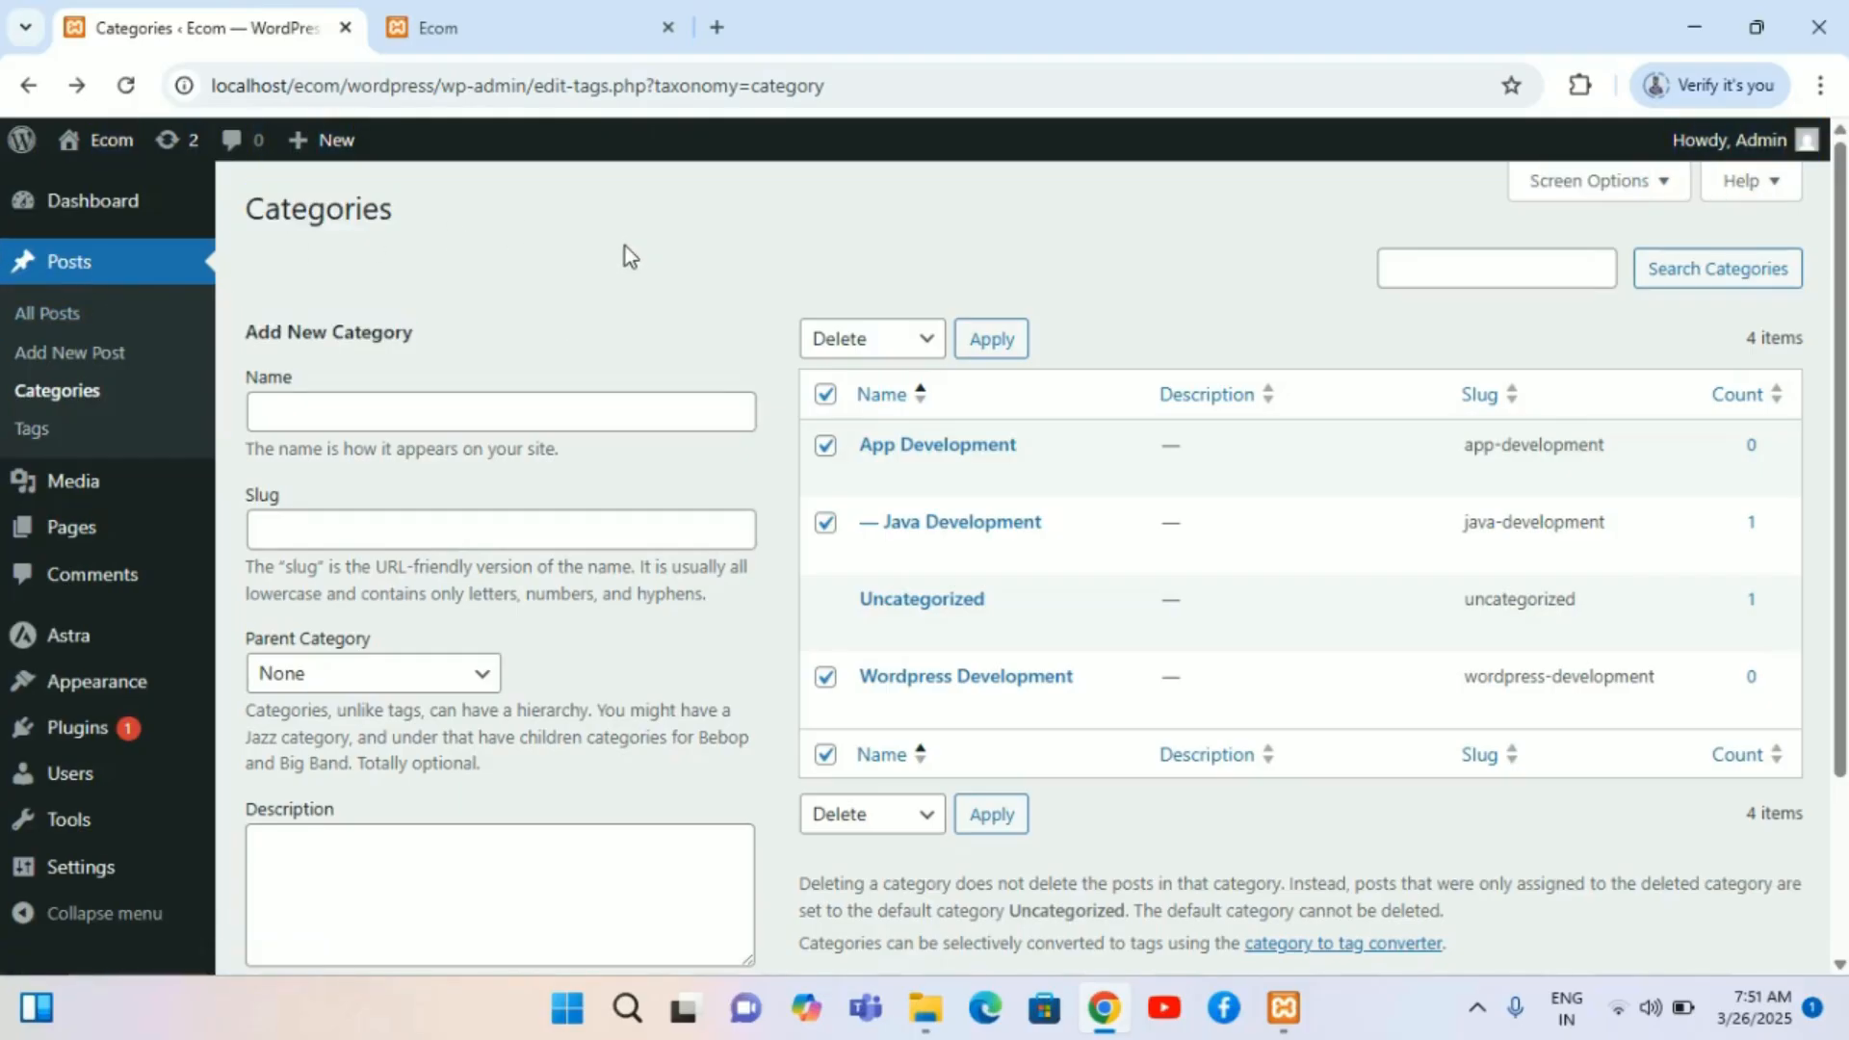
pyautogui.click(89, 404)
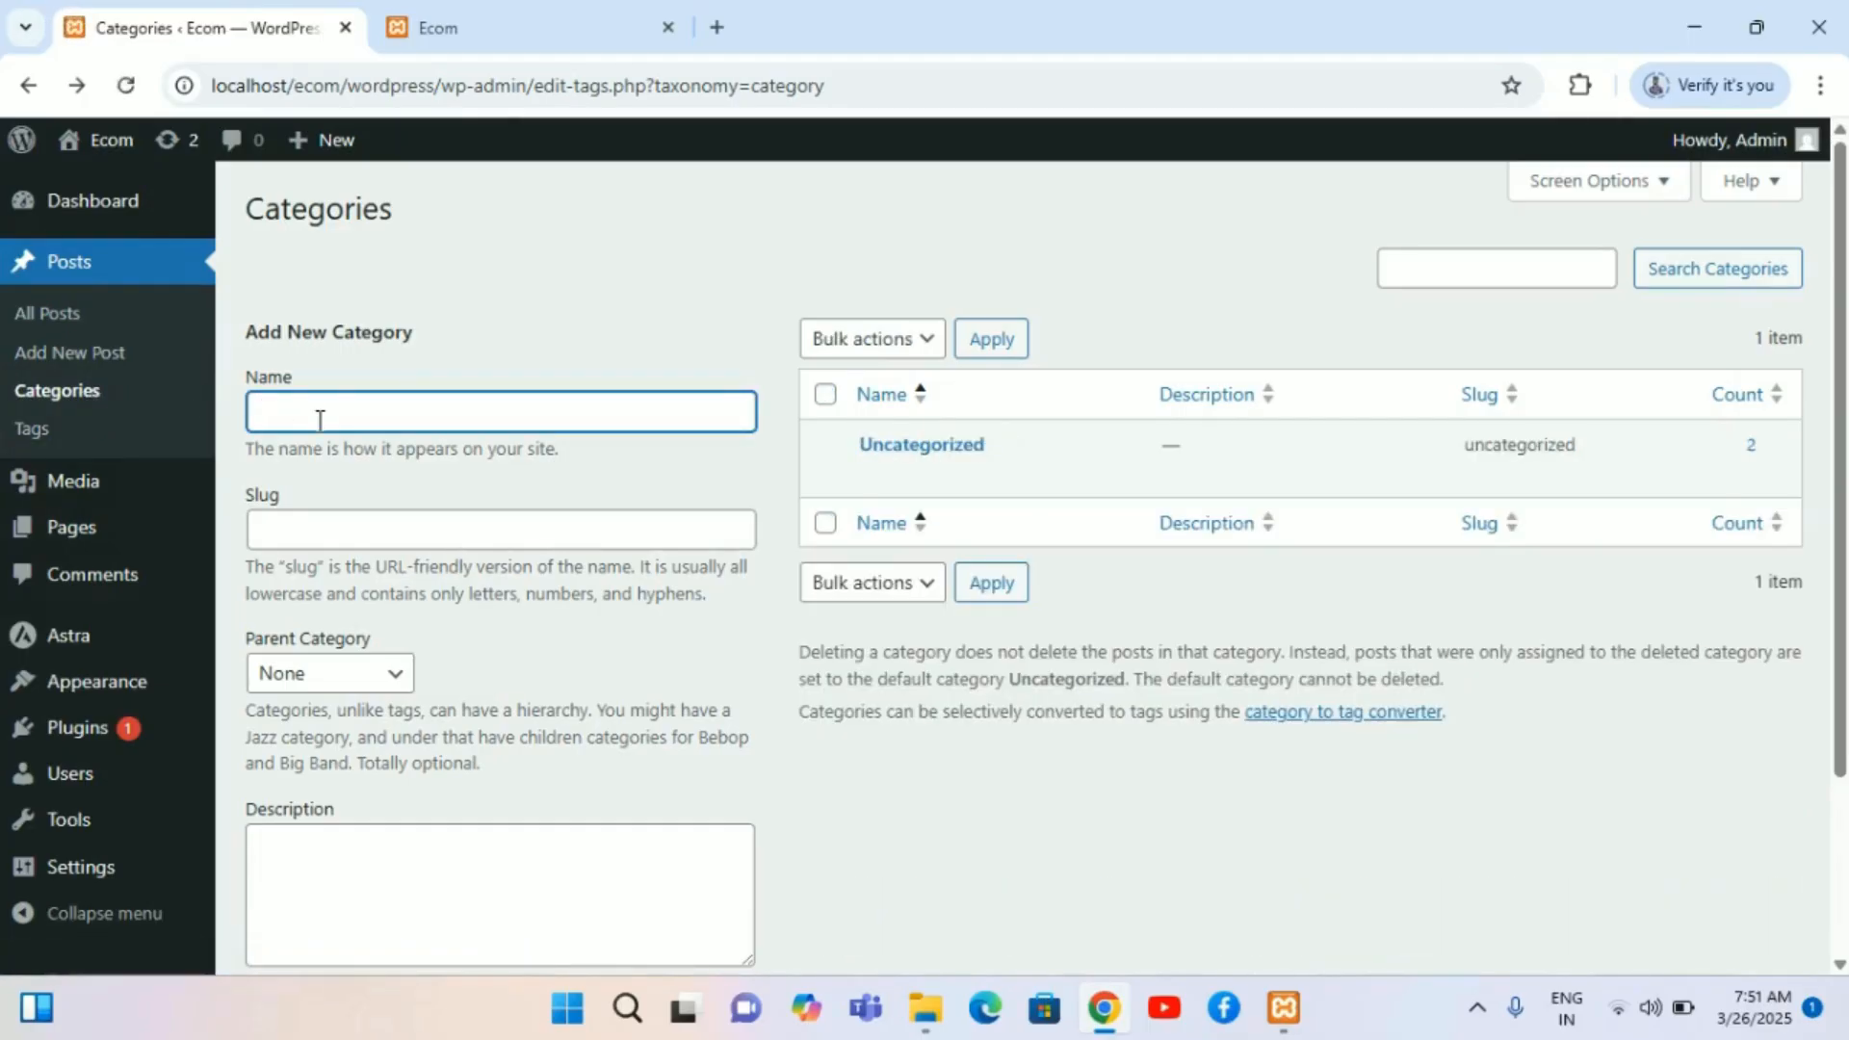
# Step: Create a new category named Wordpress Development
pyautogui.click(107, 363)
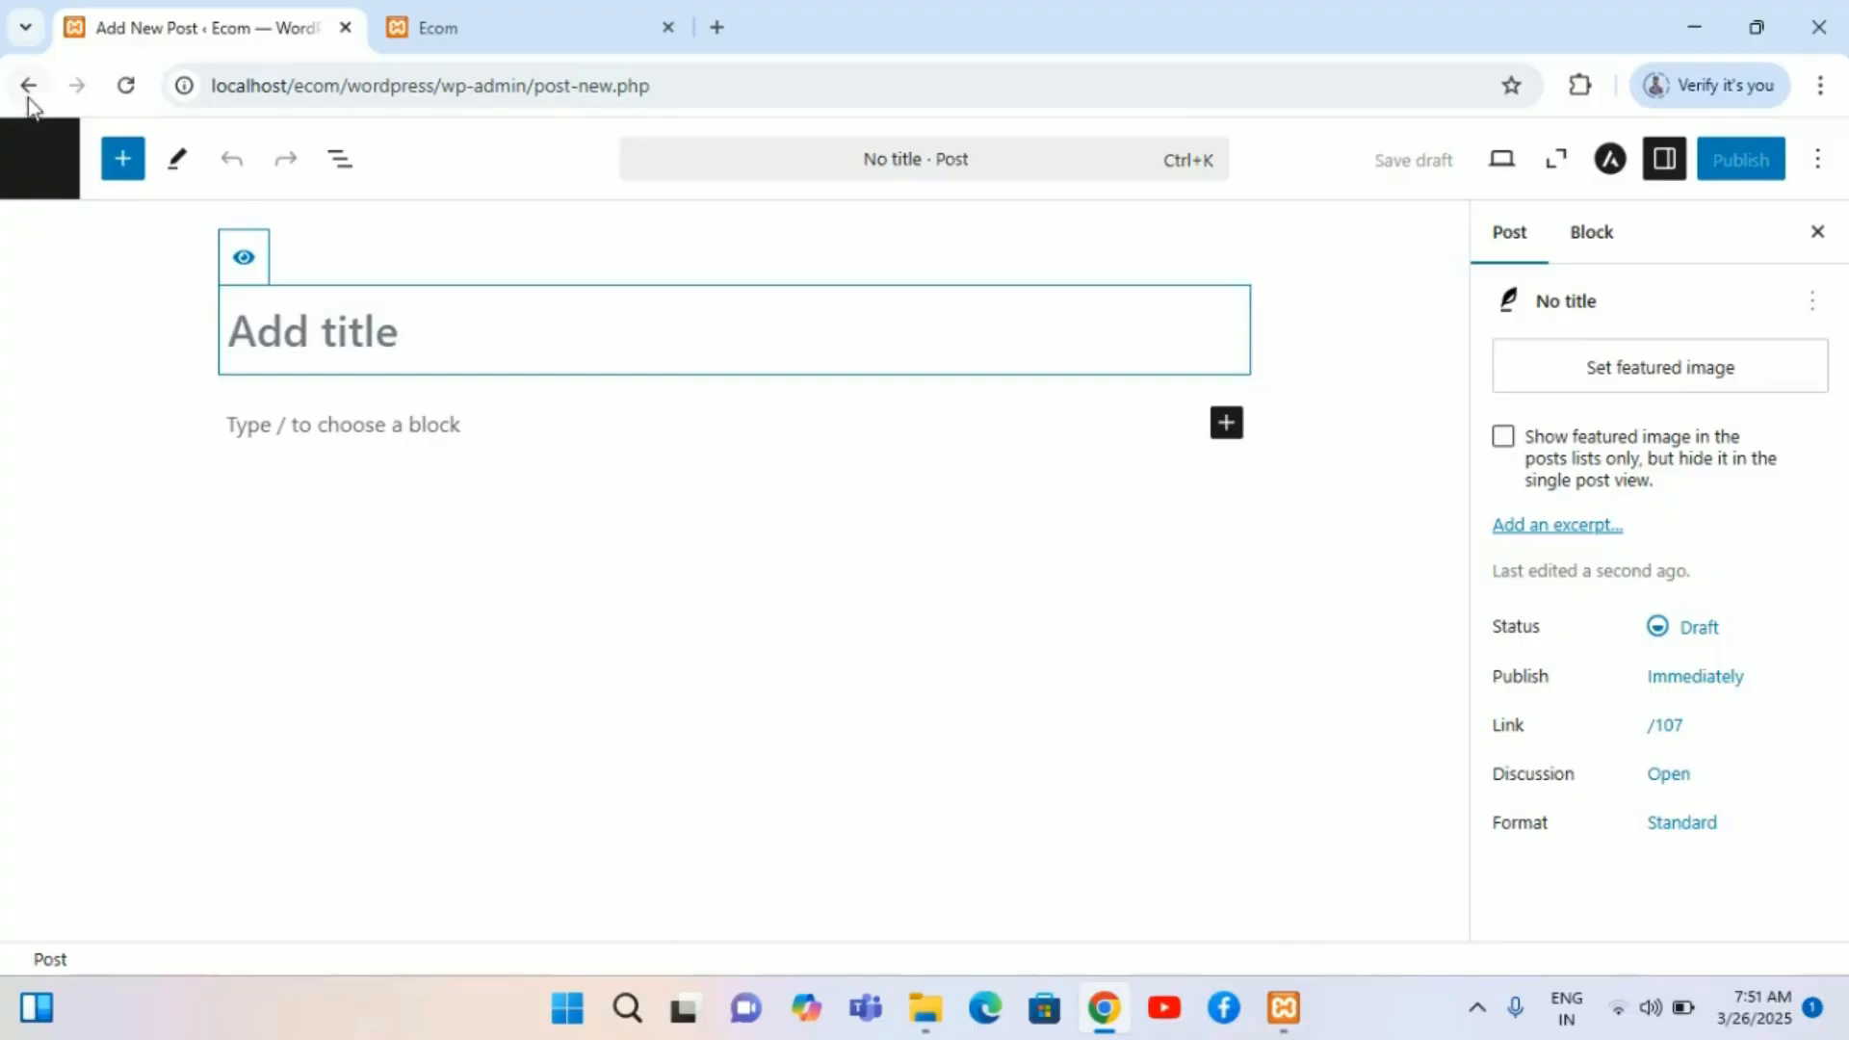
pyautogui.click(28, 91)
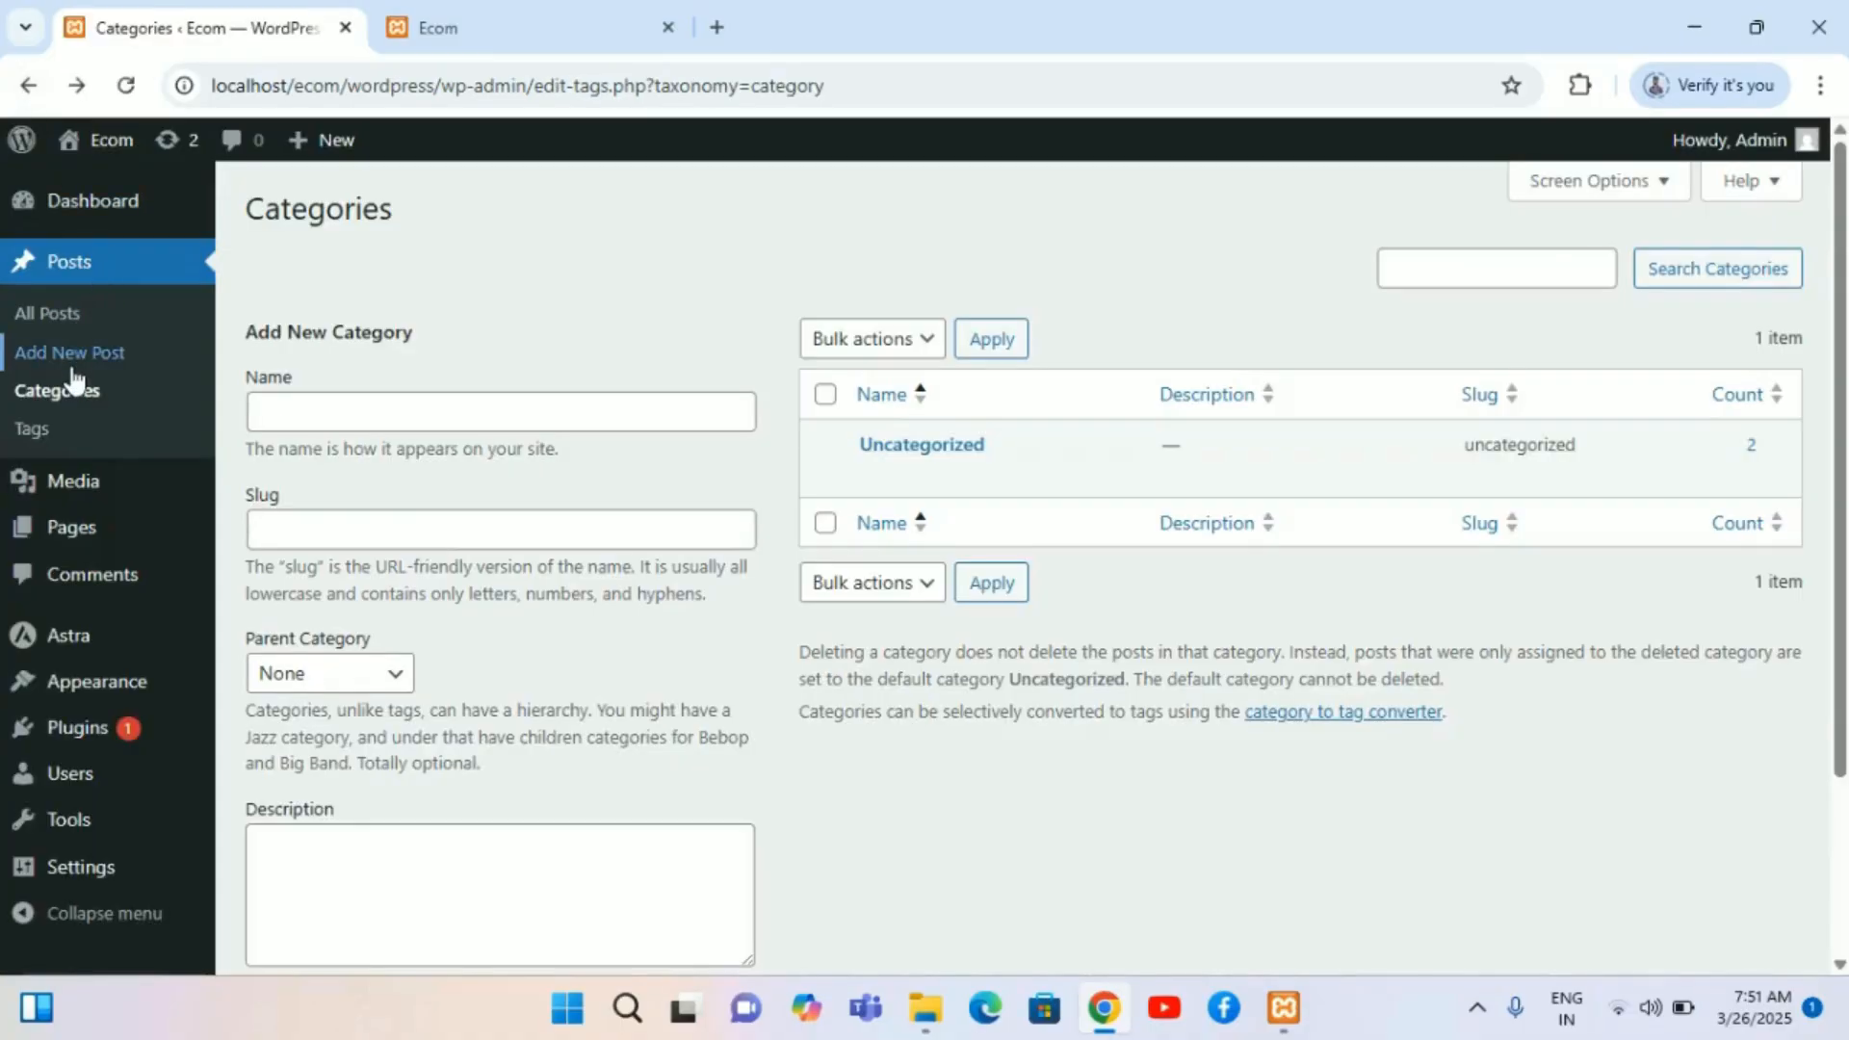
pyautogui.click(69, 402)
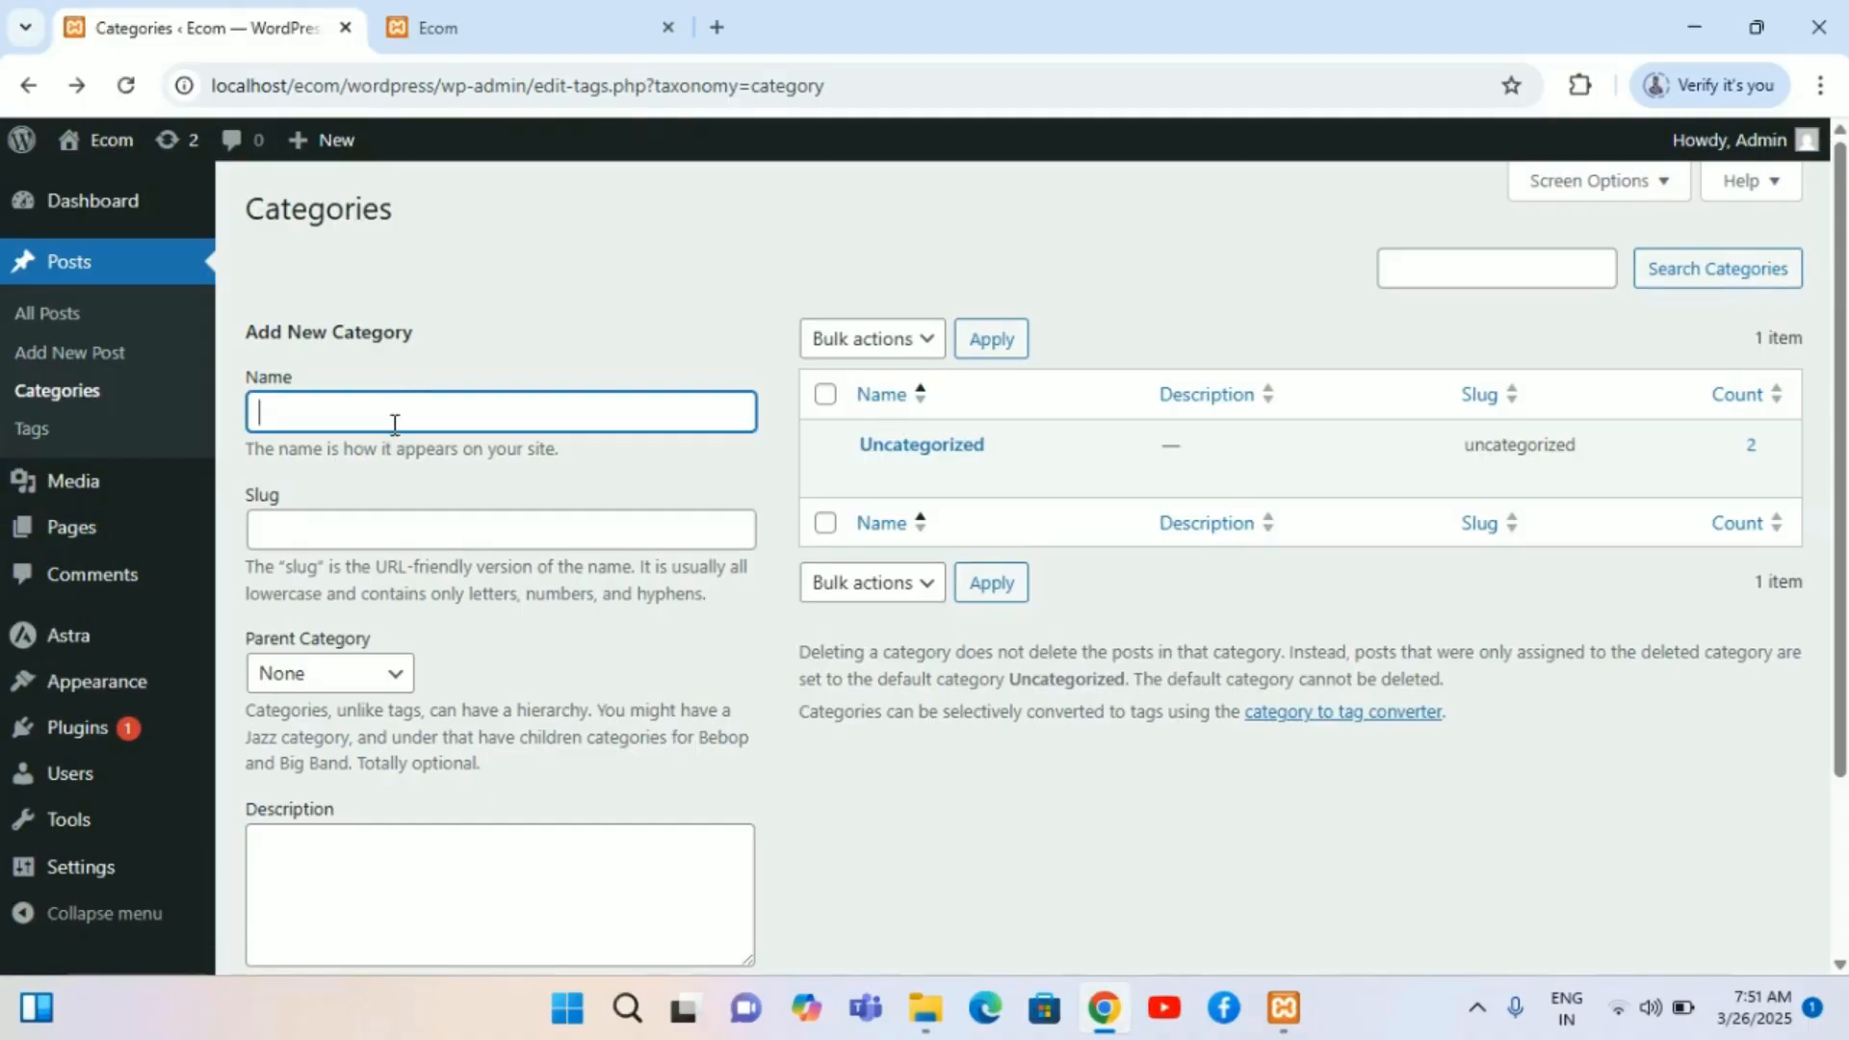
pyautogui.write('Wordpress ')
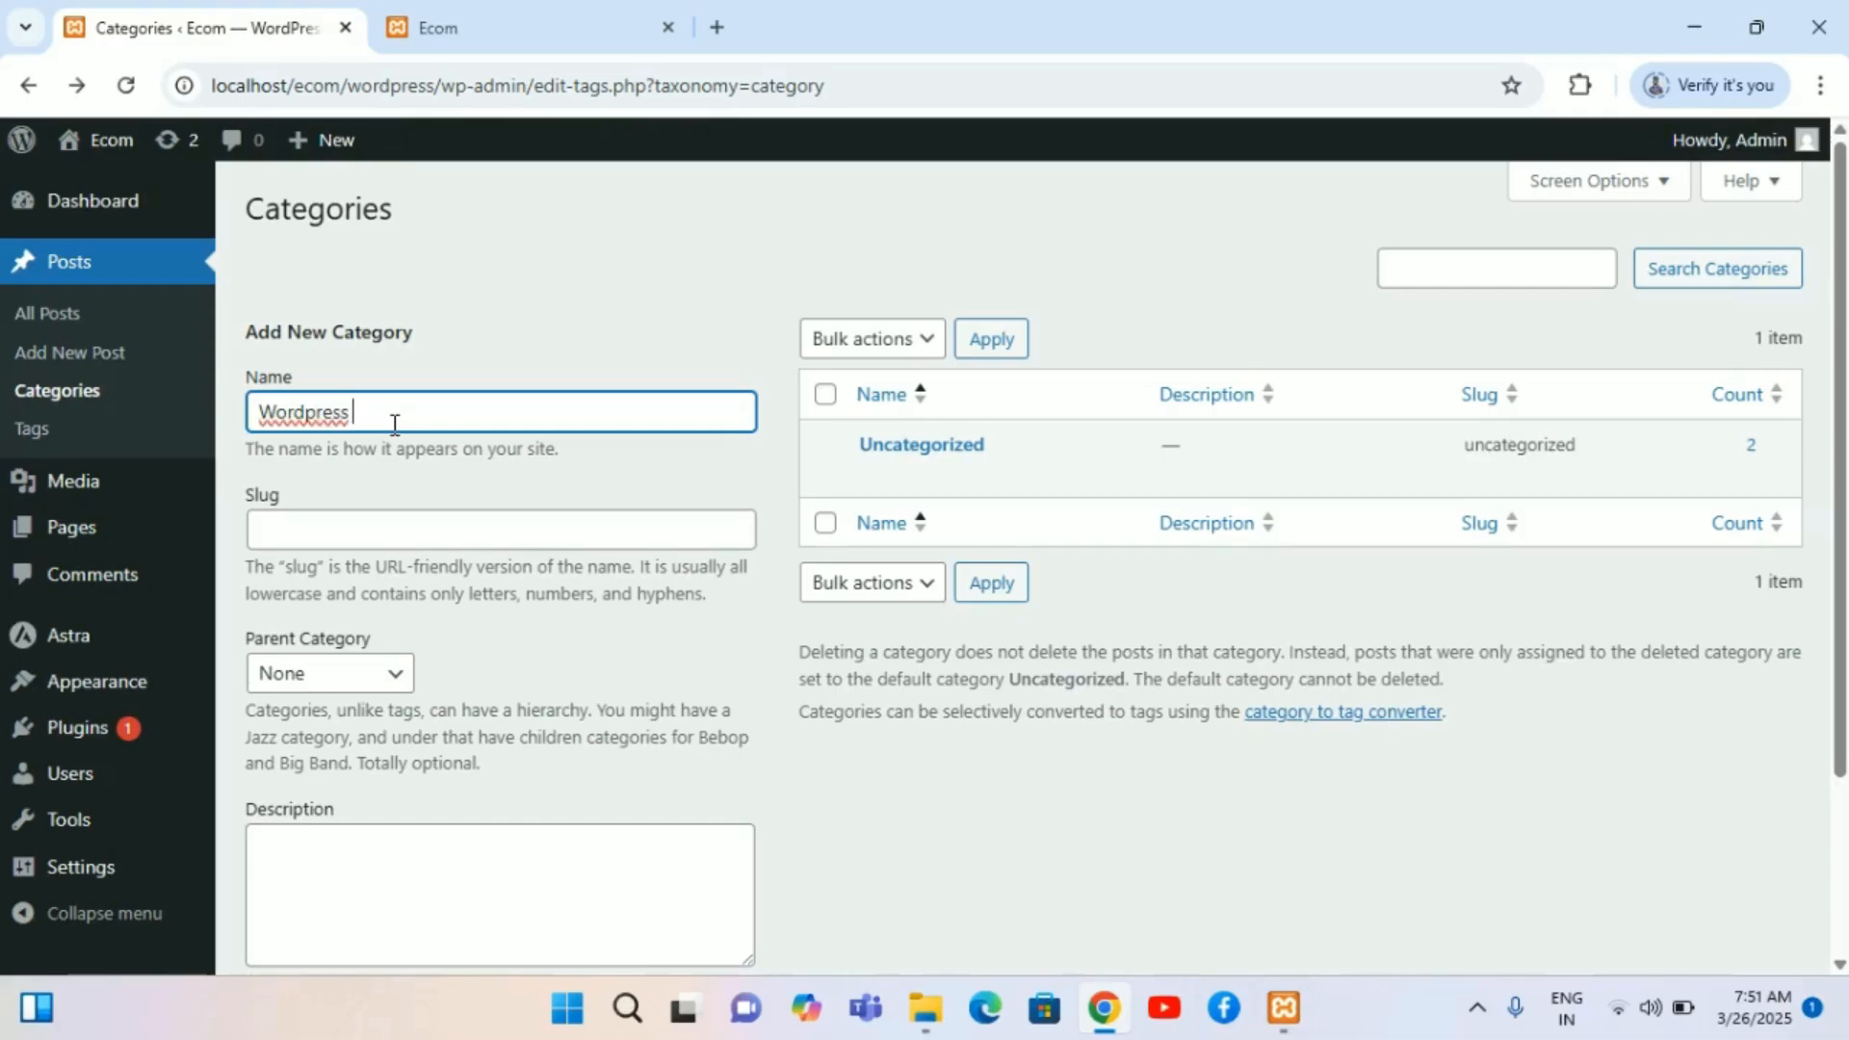
pyautogui.write('Development')
pyautogui.scroll(-2, 383, 524)
pyautogui.scroll(2, 382, 524)
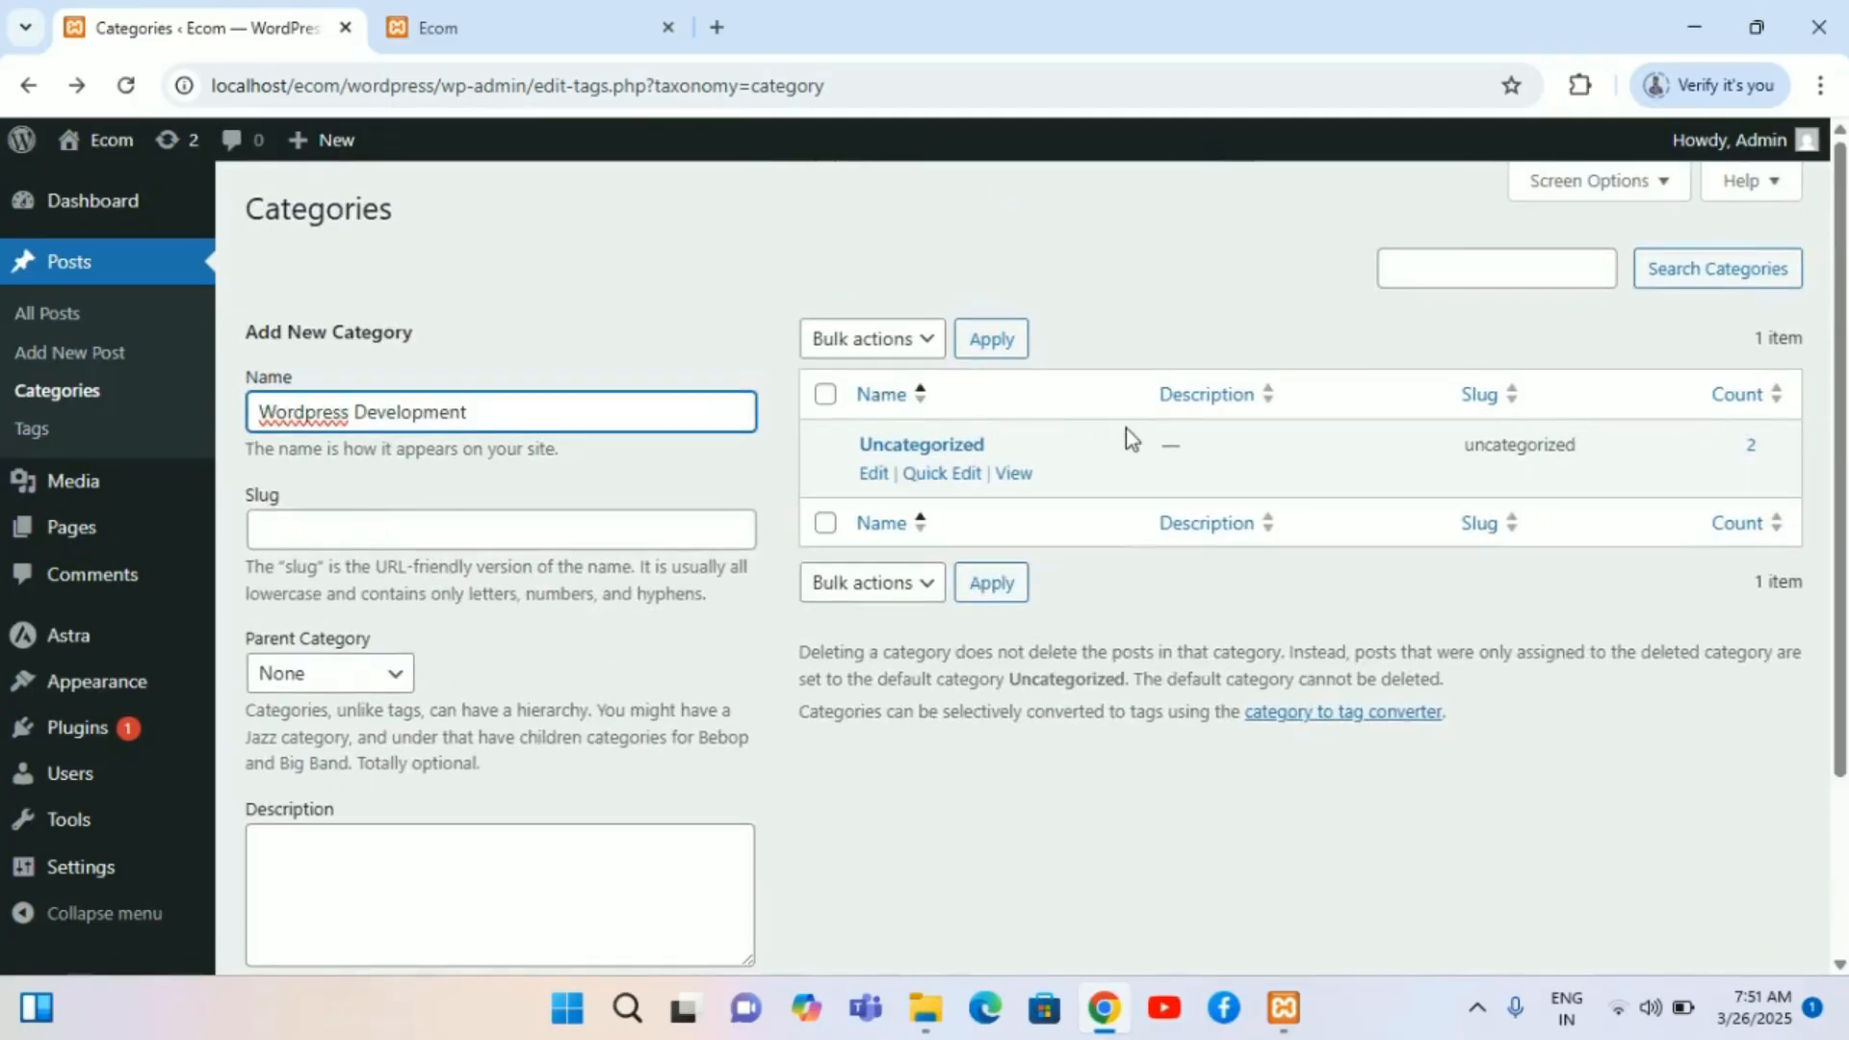
pyautogui.scroll(-2, 734, 770)
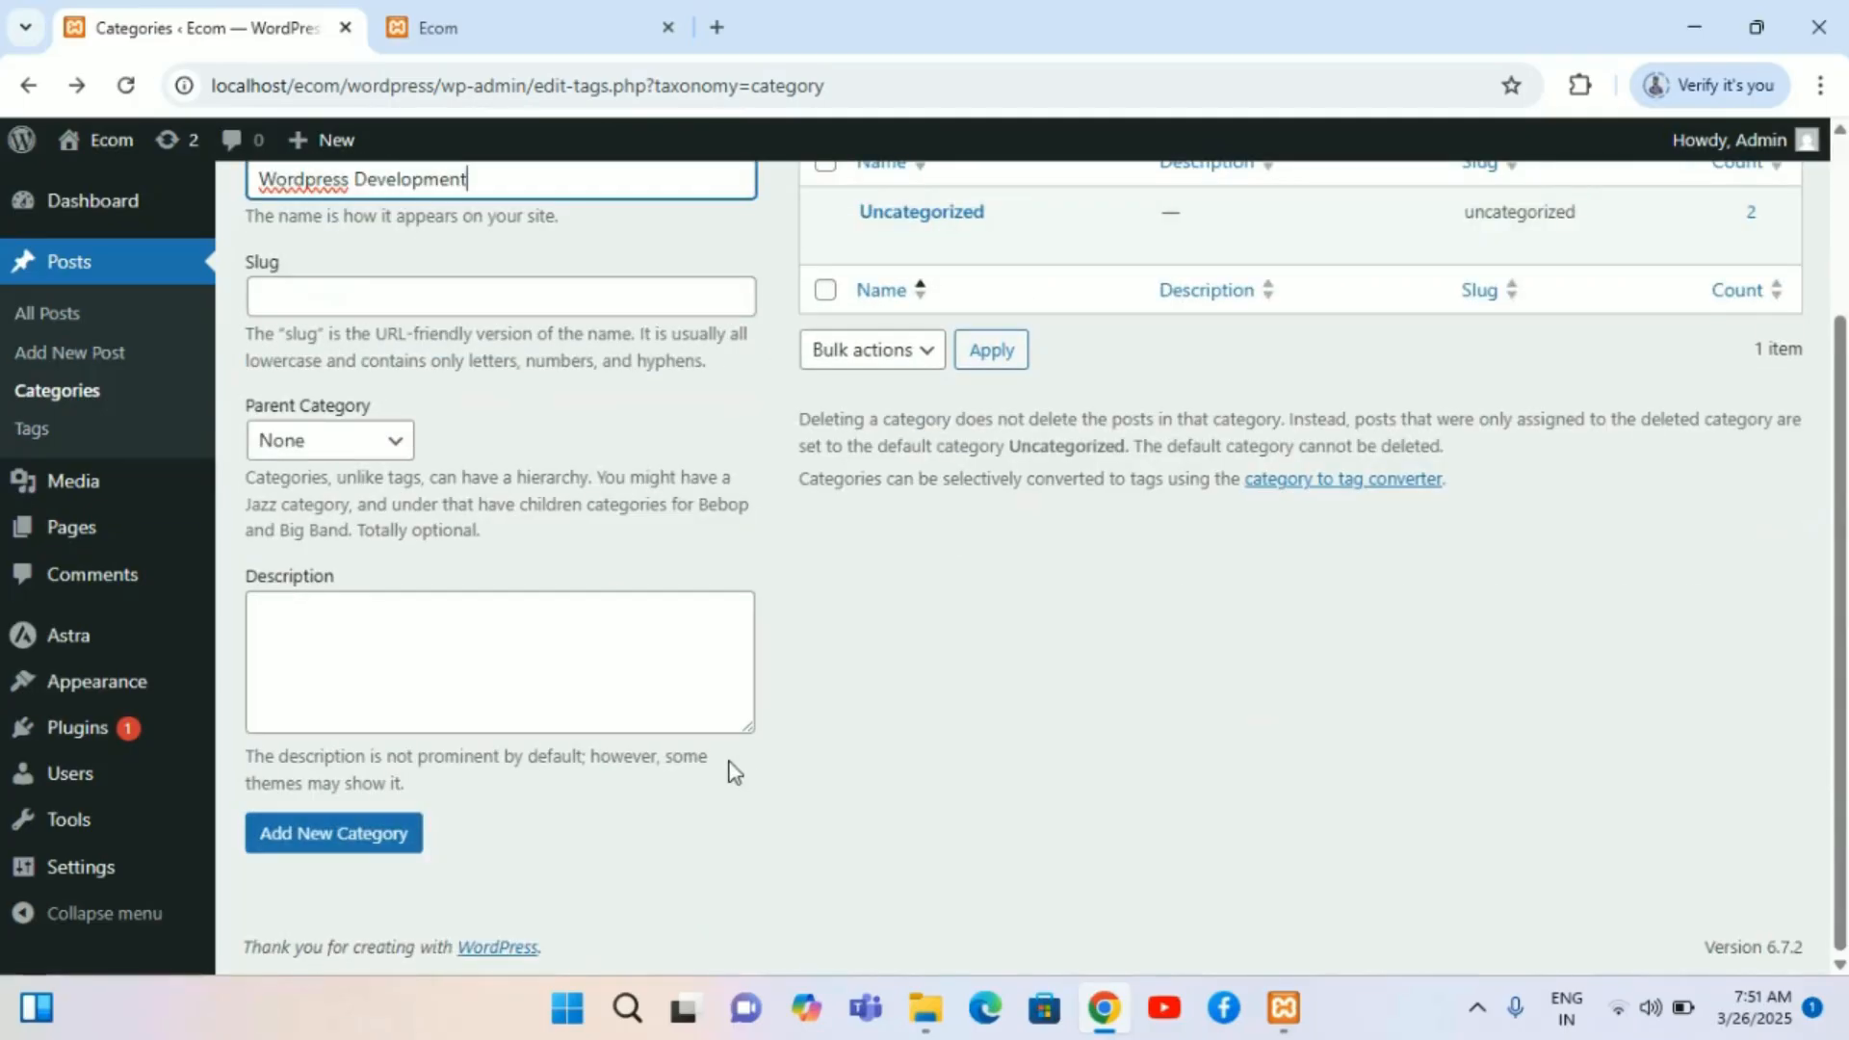
pyautogui.click(290, 833)
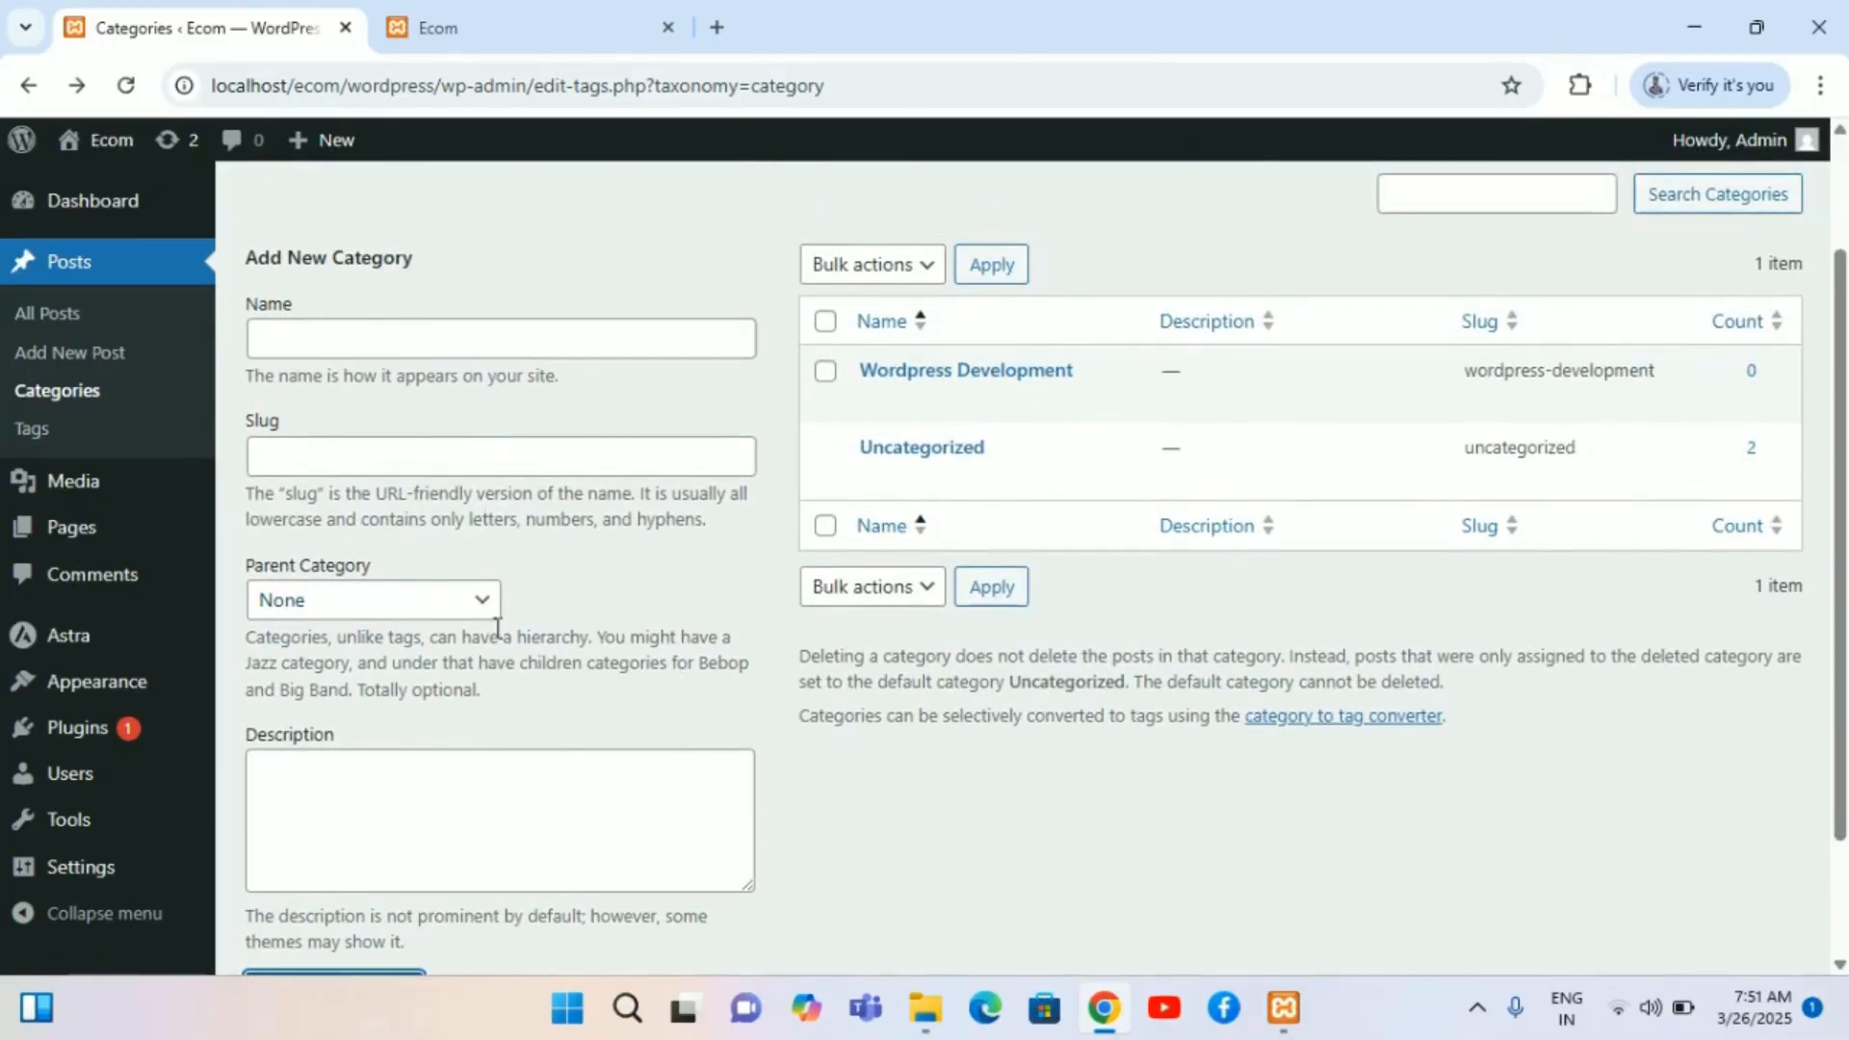
# Step: Enter App Development as the name of another new category
pyautogui.scroll(2, 406, 578)
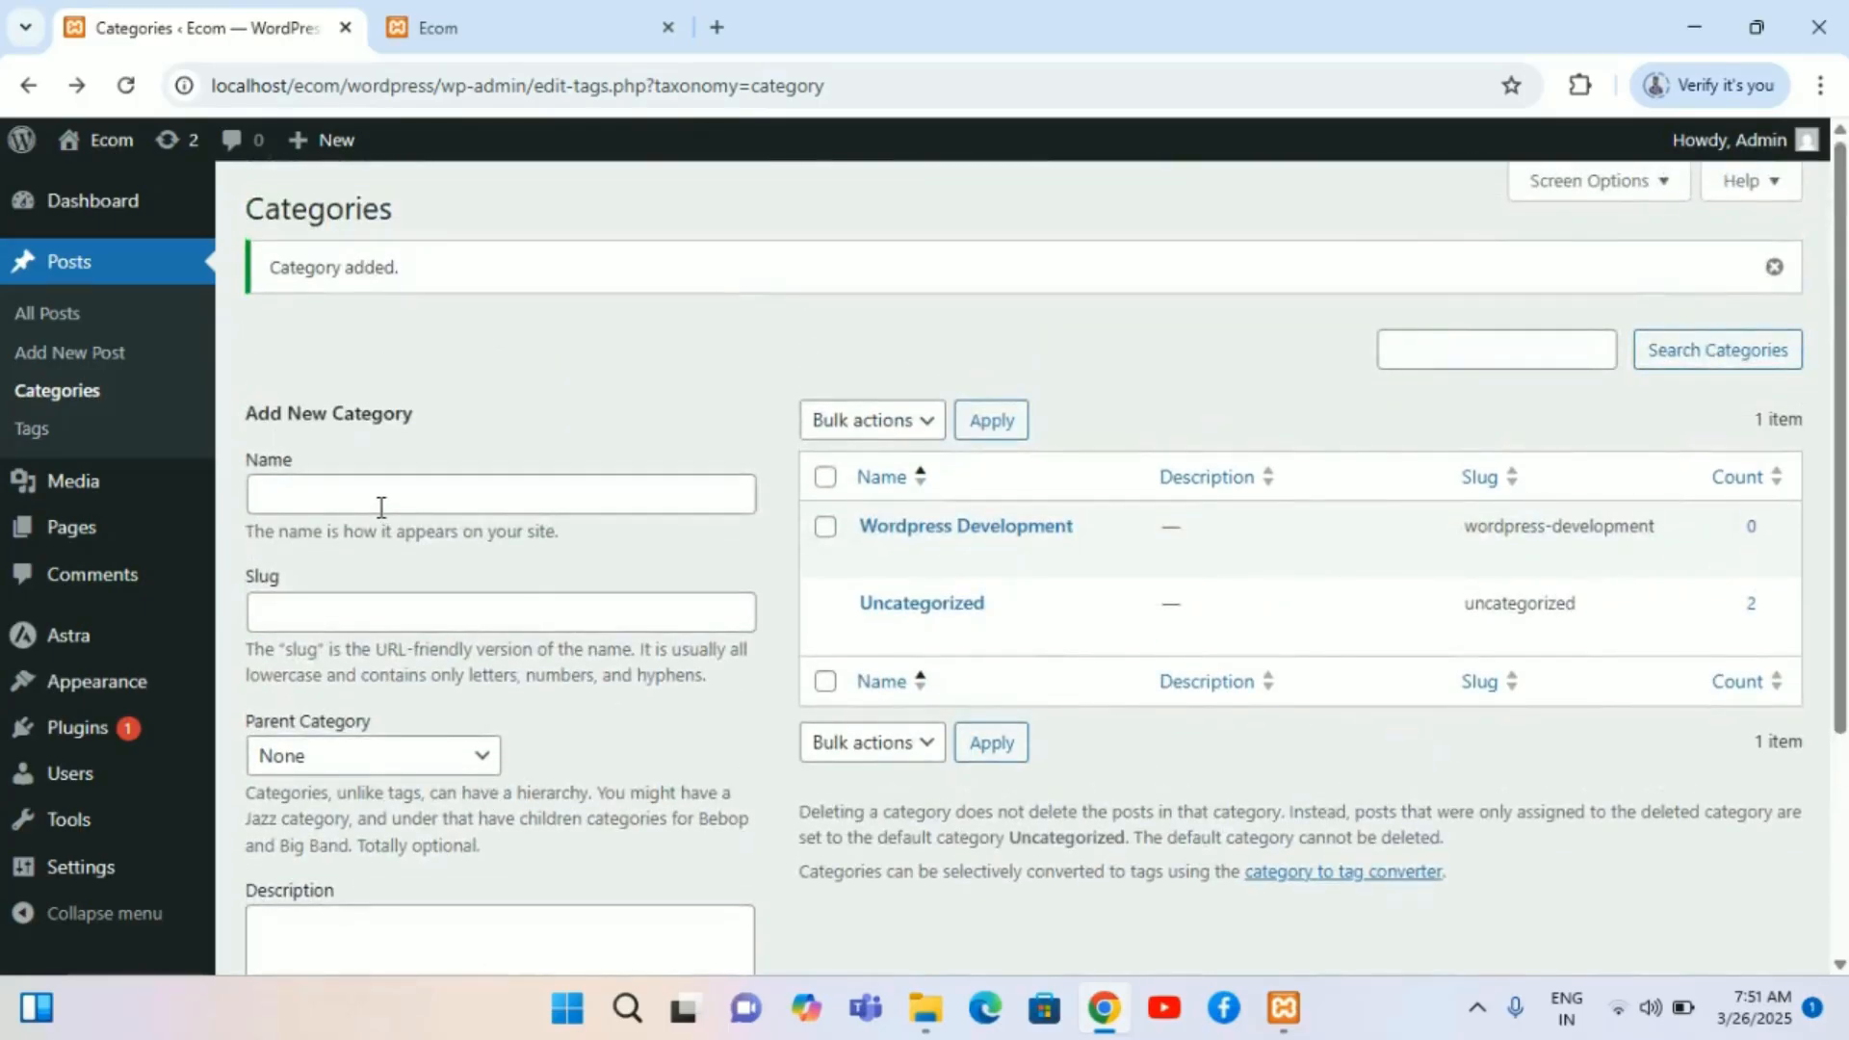
pyautogui.click(381, 507)
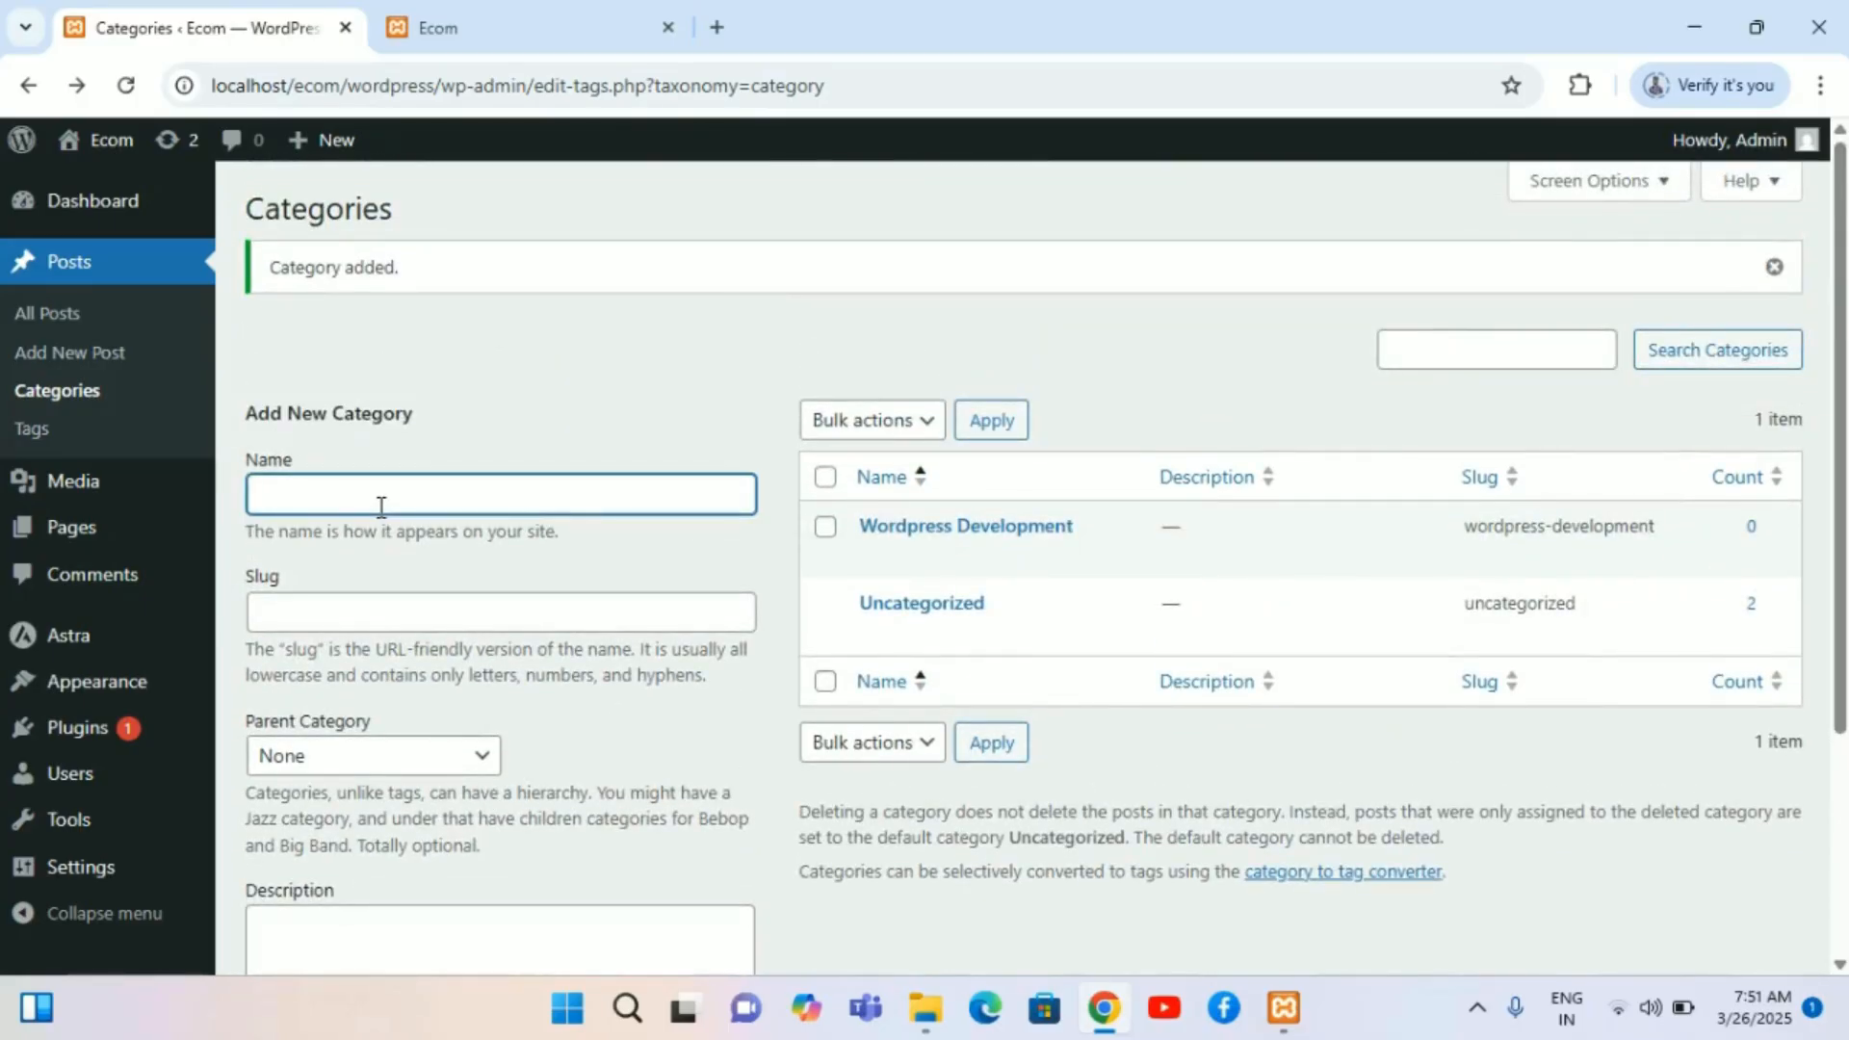
pyautogui.write('App Development')
pyautogui.scroll(-2, 382, 508)
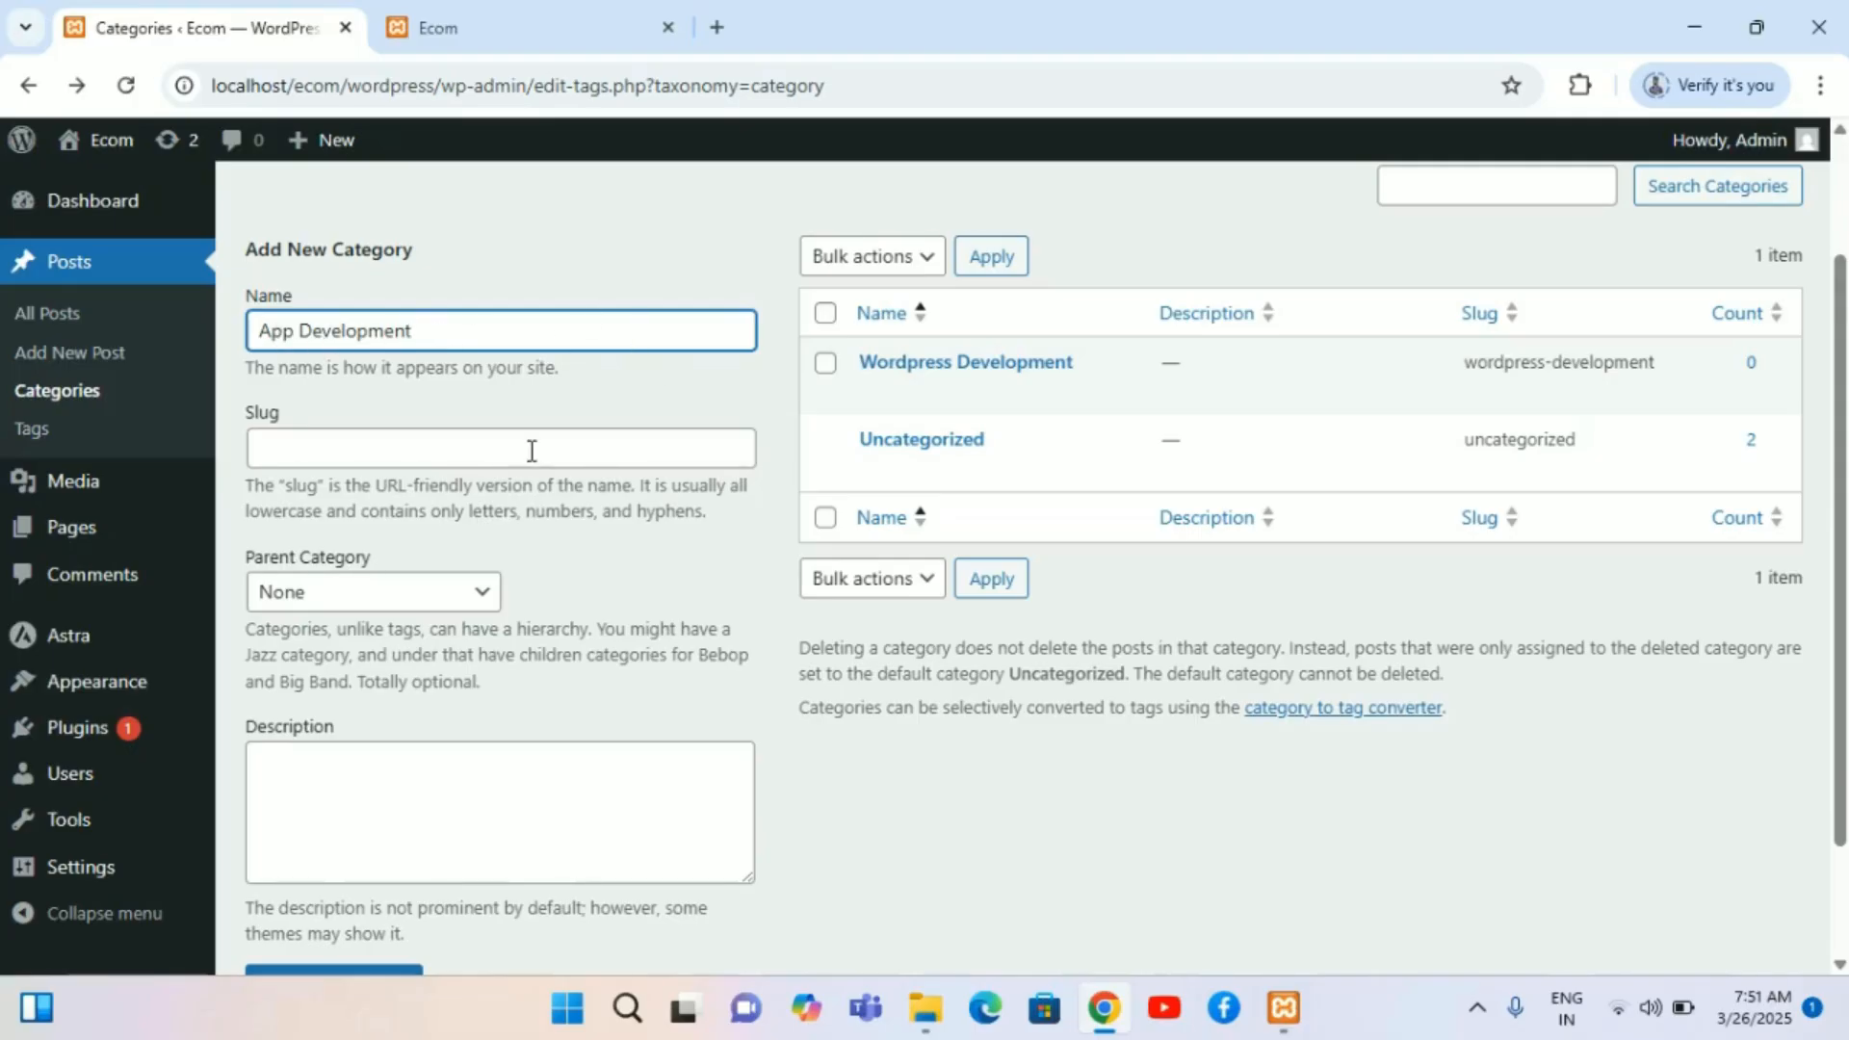
pyautogui.scroll(-1, 379, 439)
pyautogui.scroll(1, 379, 439)
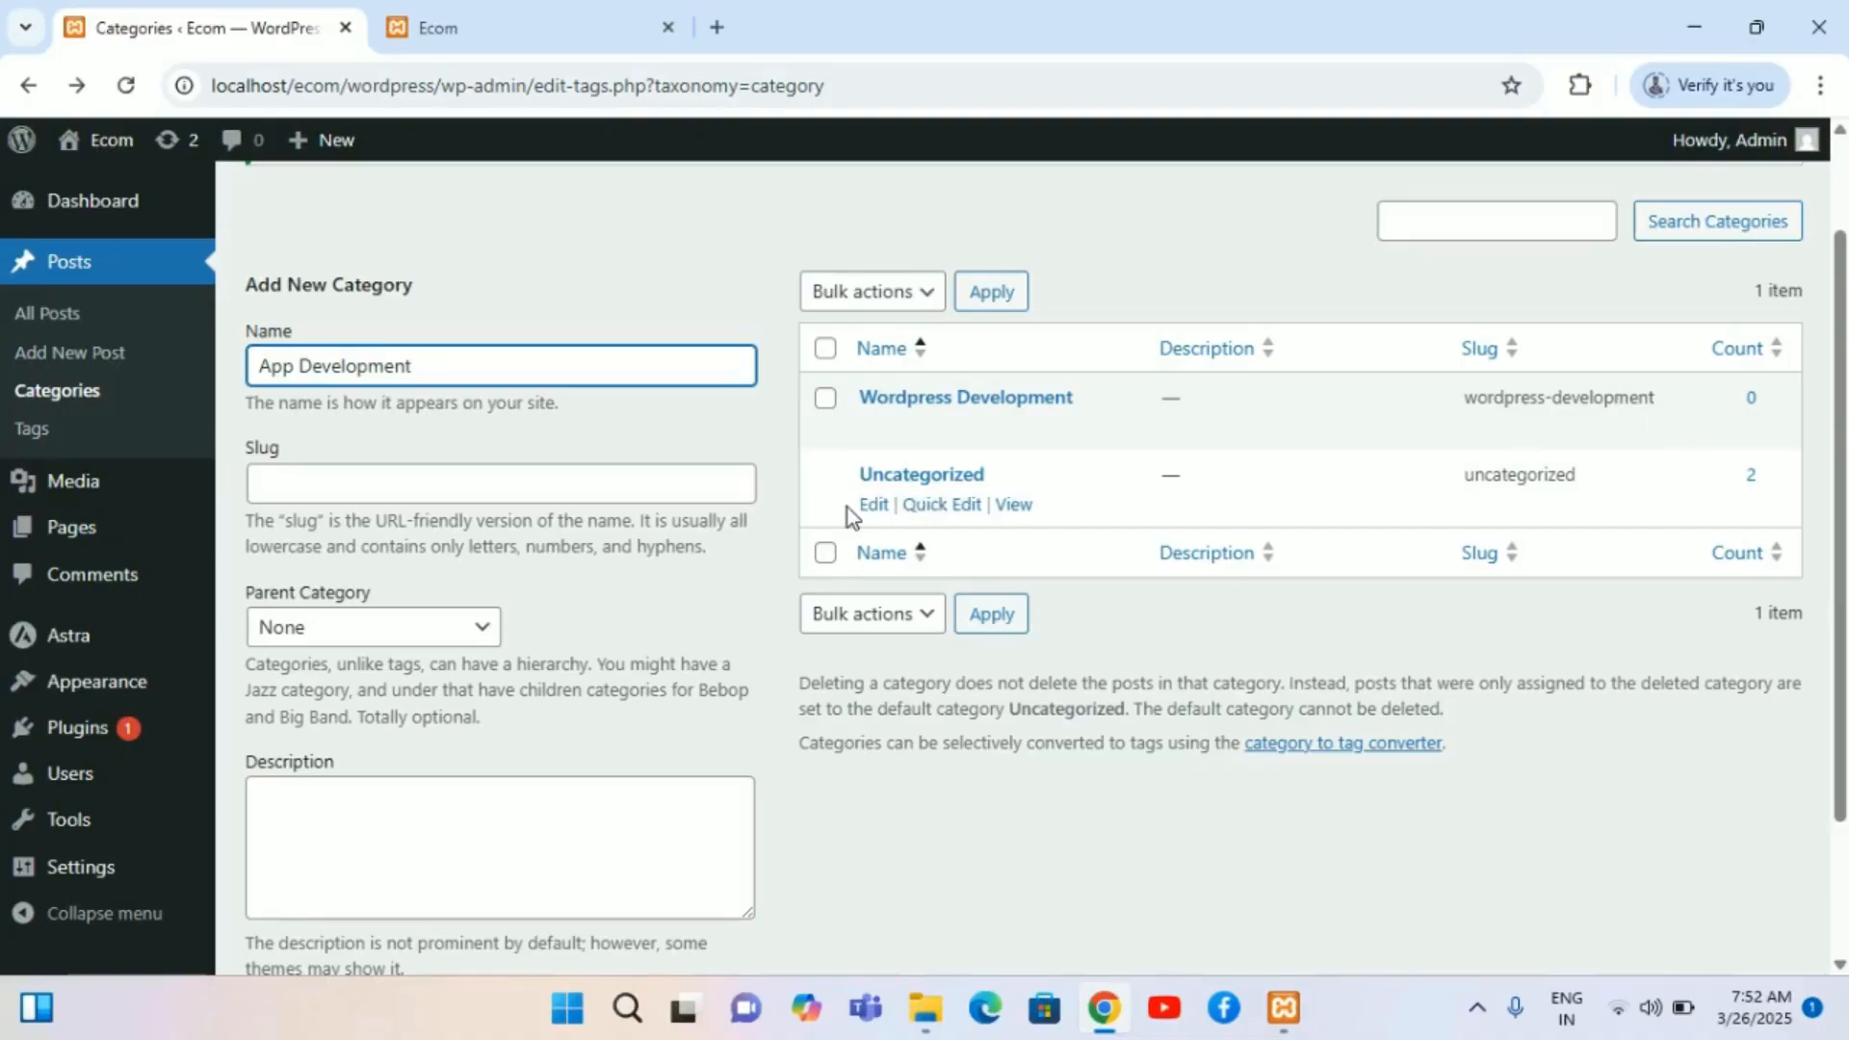
# Step: Review the parent category options for the new category
pyautogui.click(614, 492)
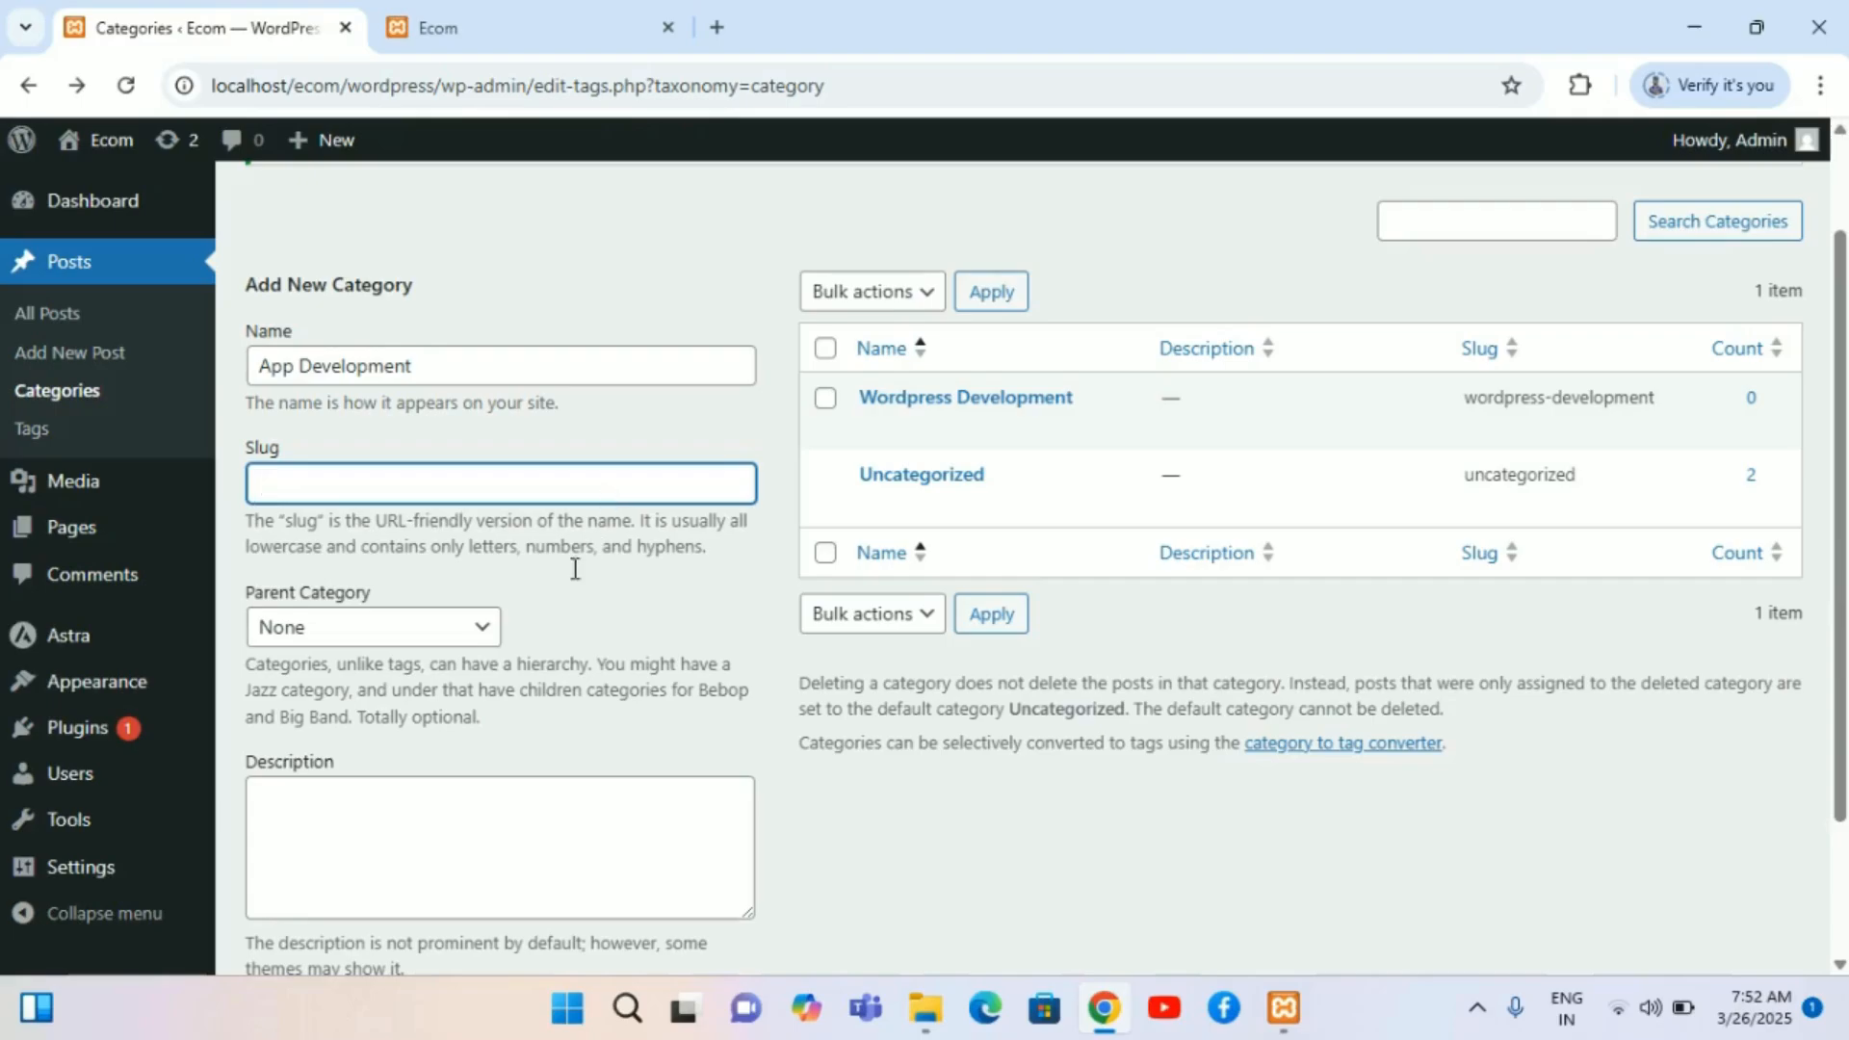
pyautogui.scroll(-1, 516, 705)
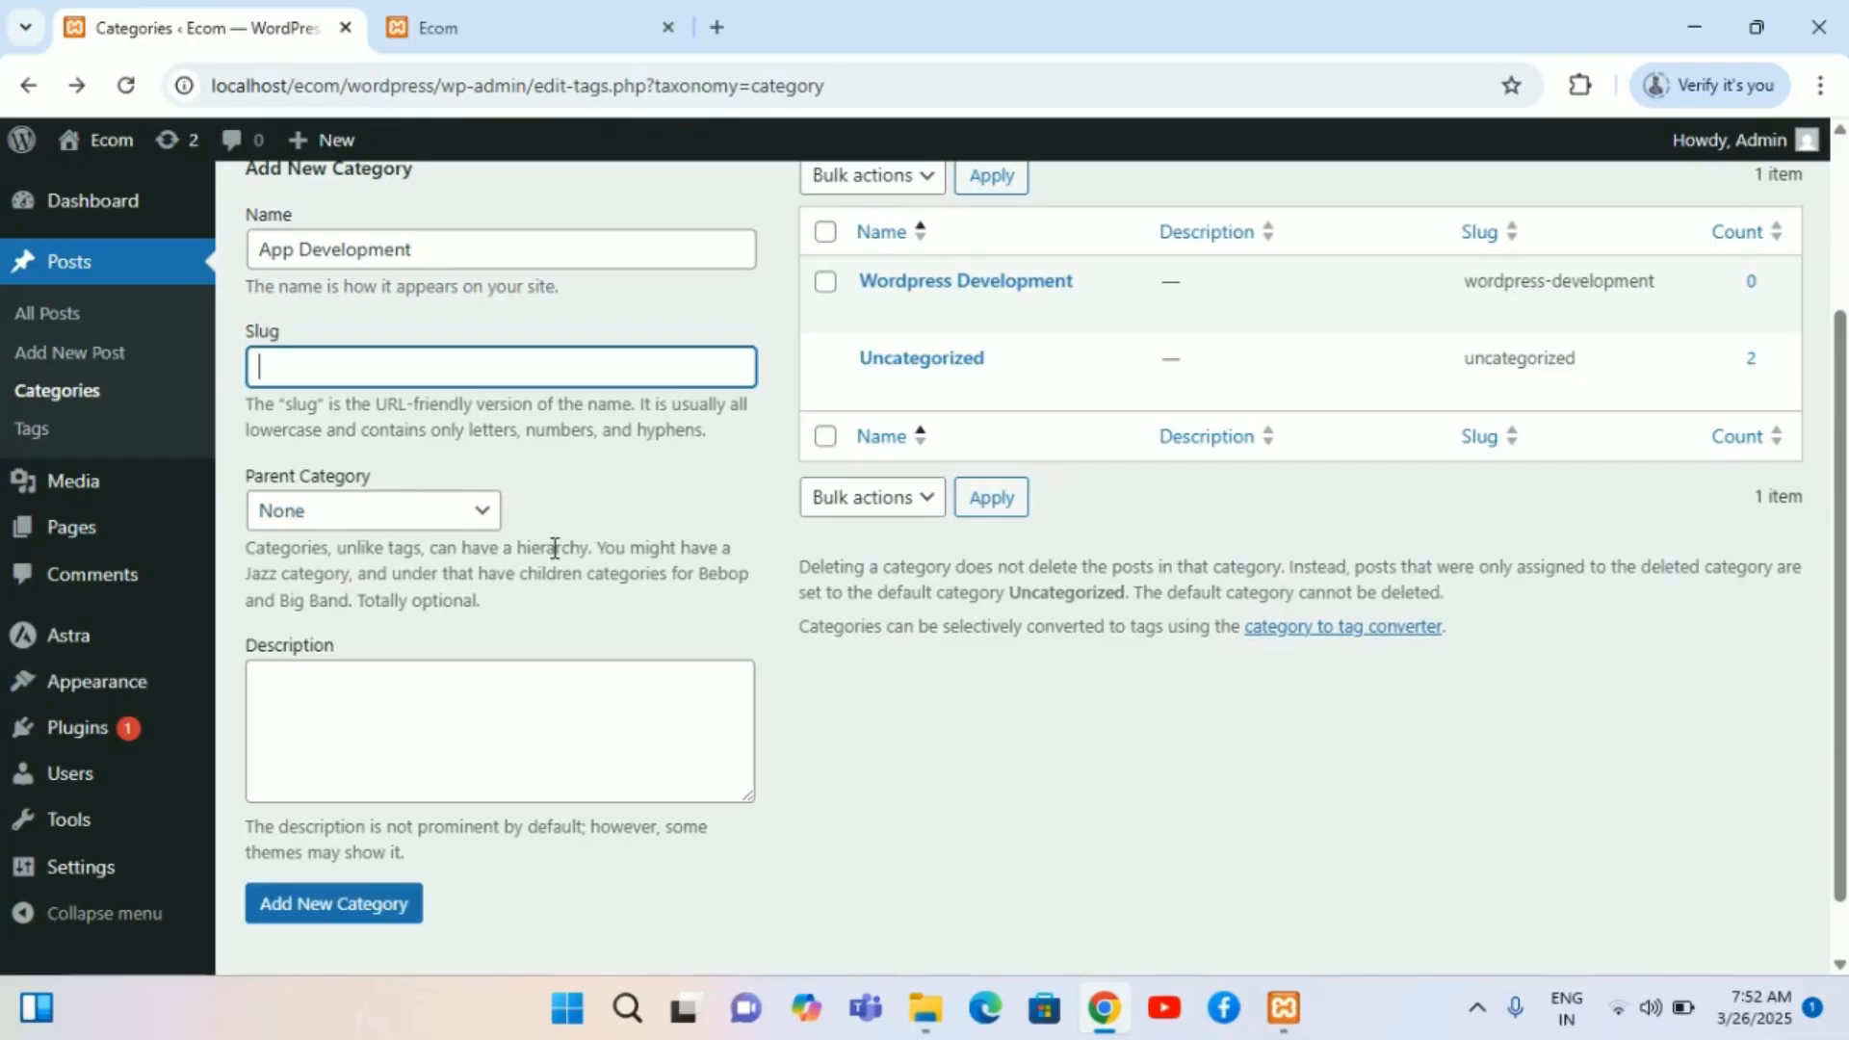
pyautogui.scroll(-1, 554, 548)
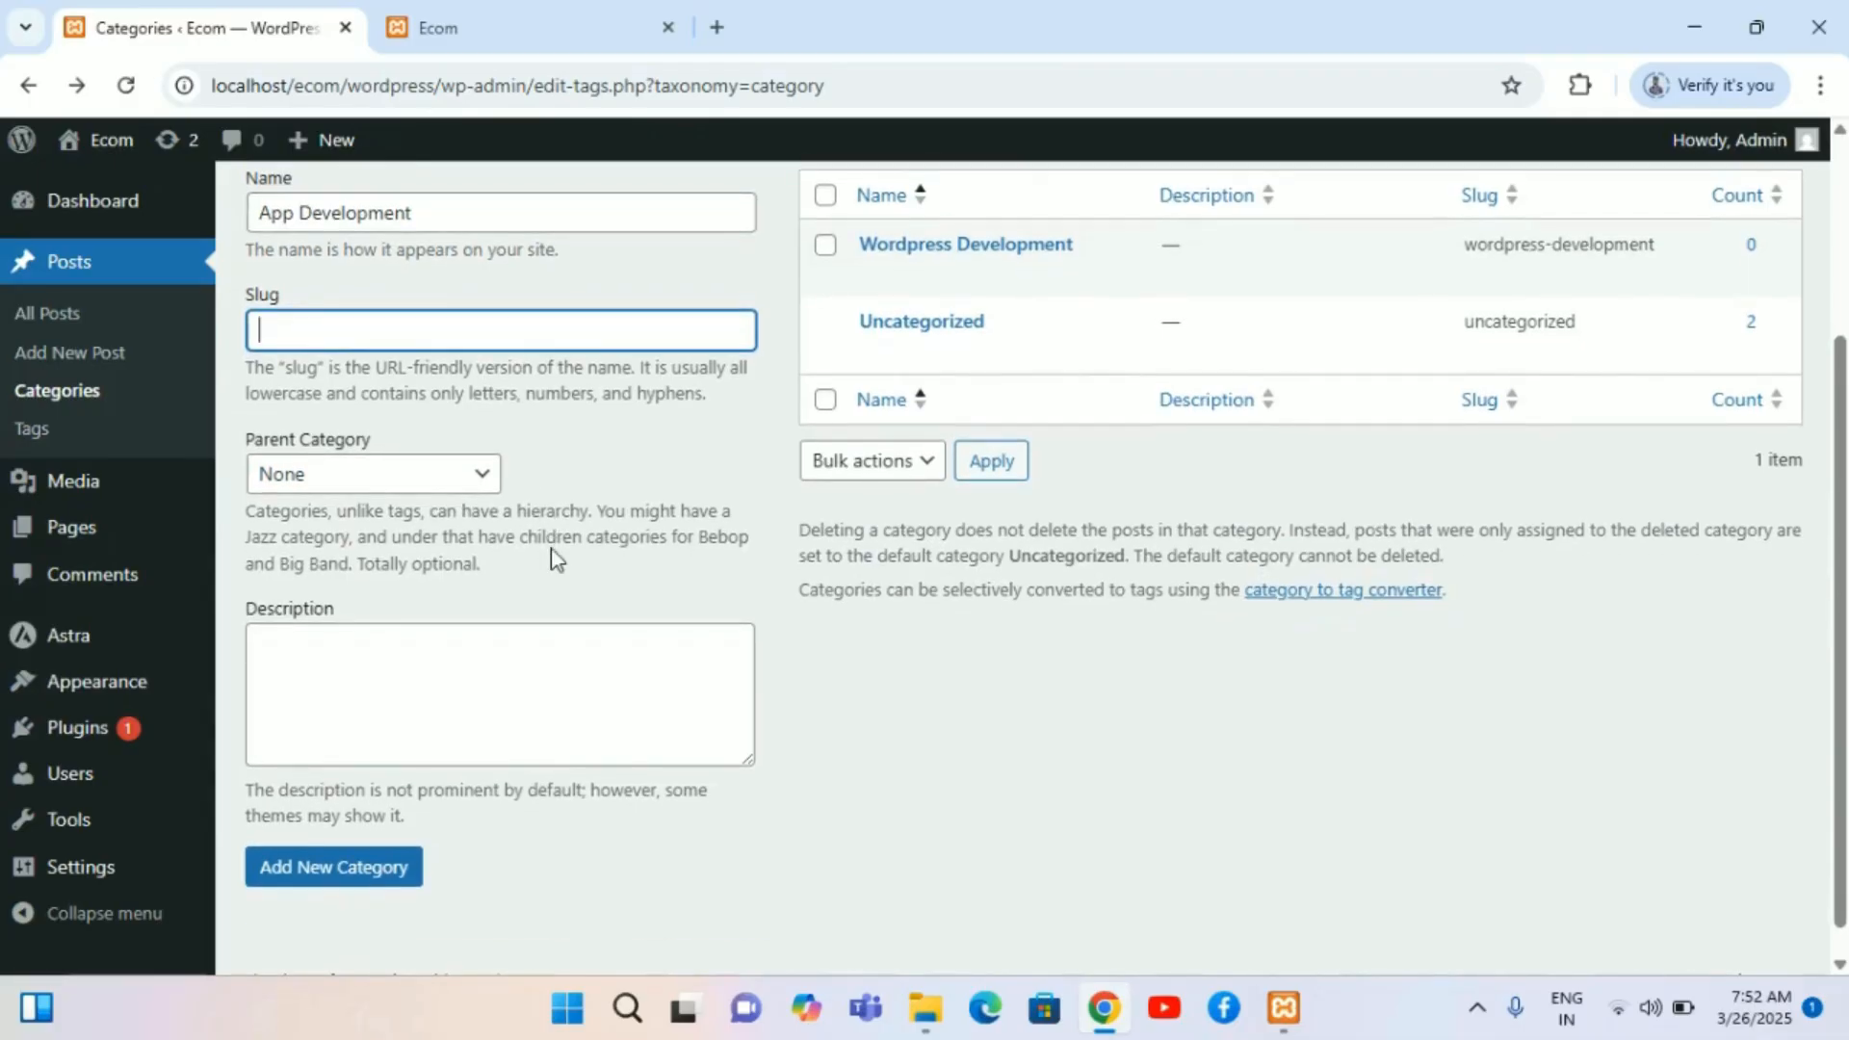
pyautogui.click(495, 491)
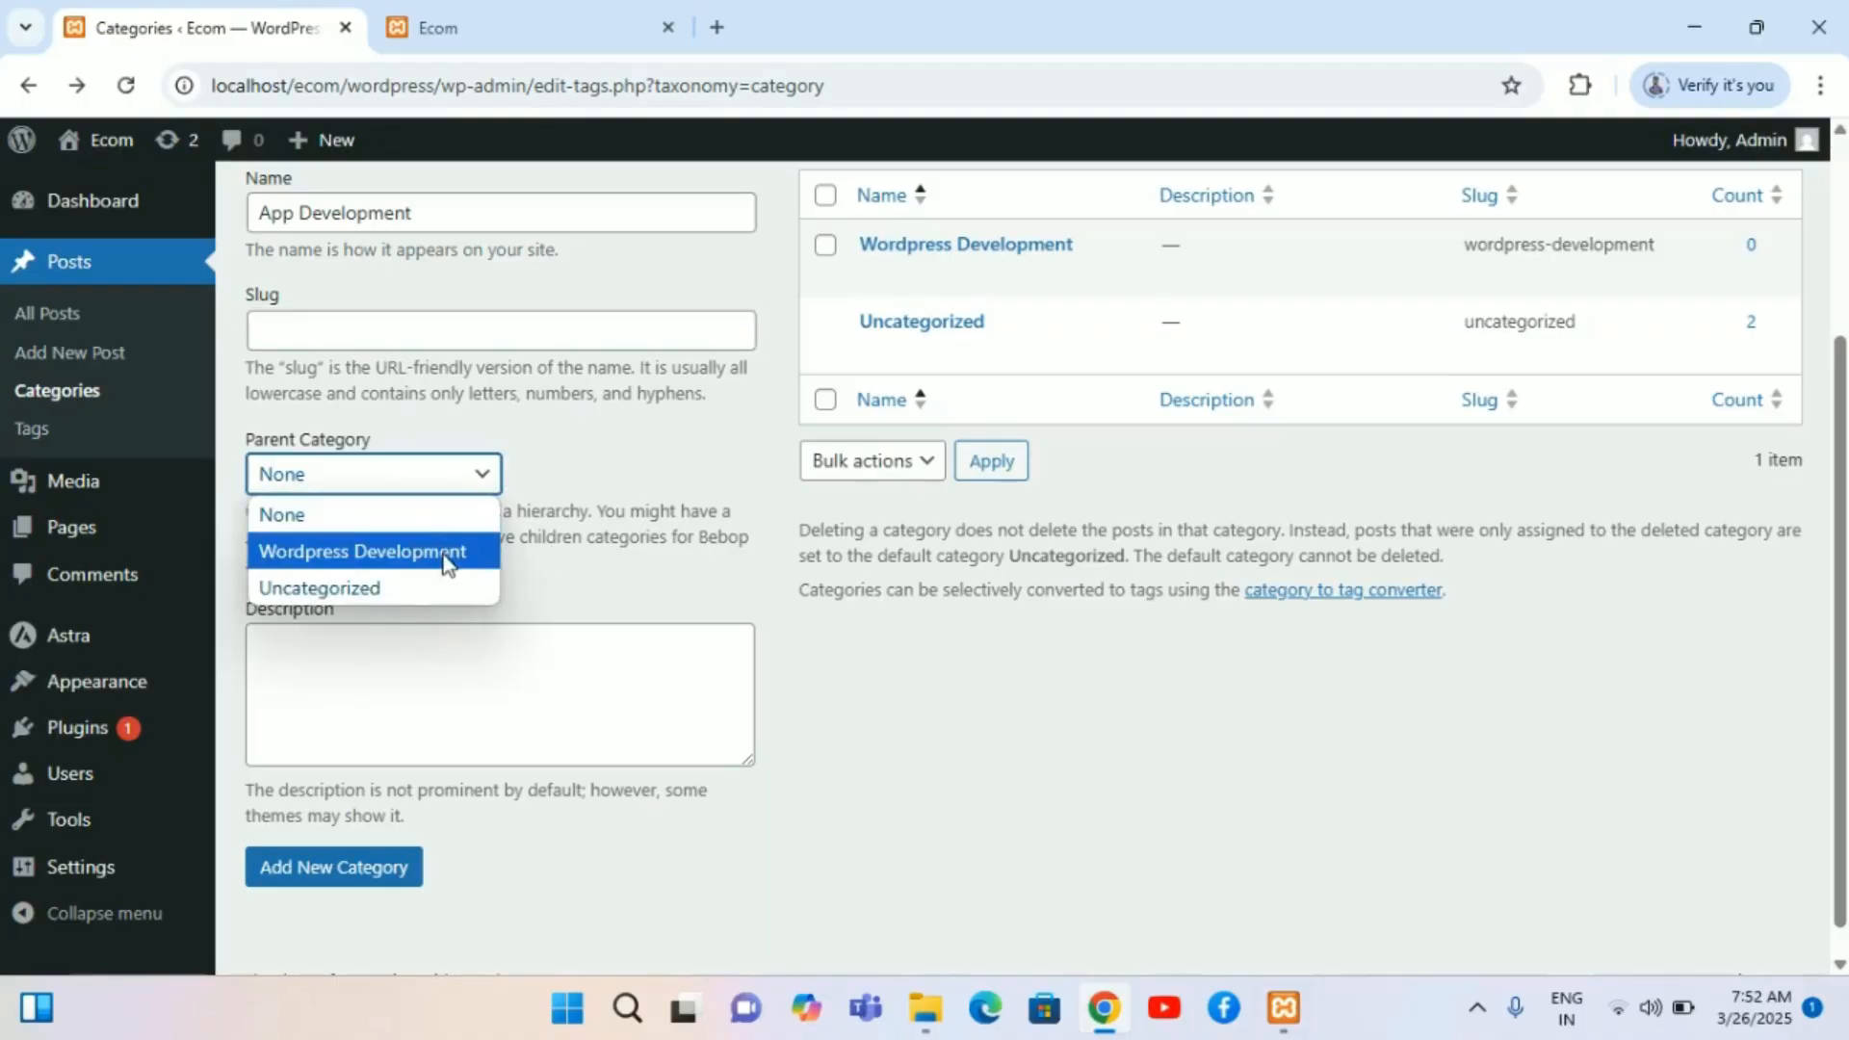
pyautogui.click(632, 496)
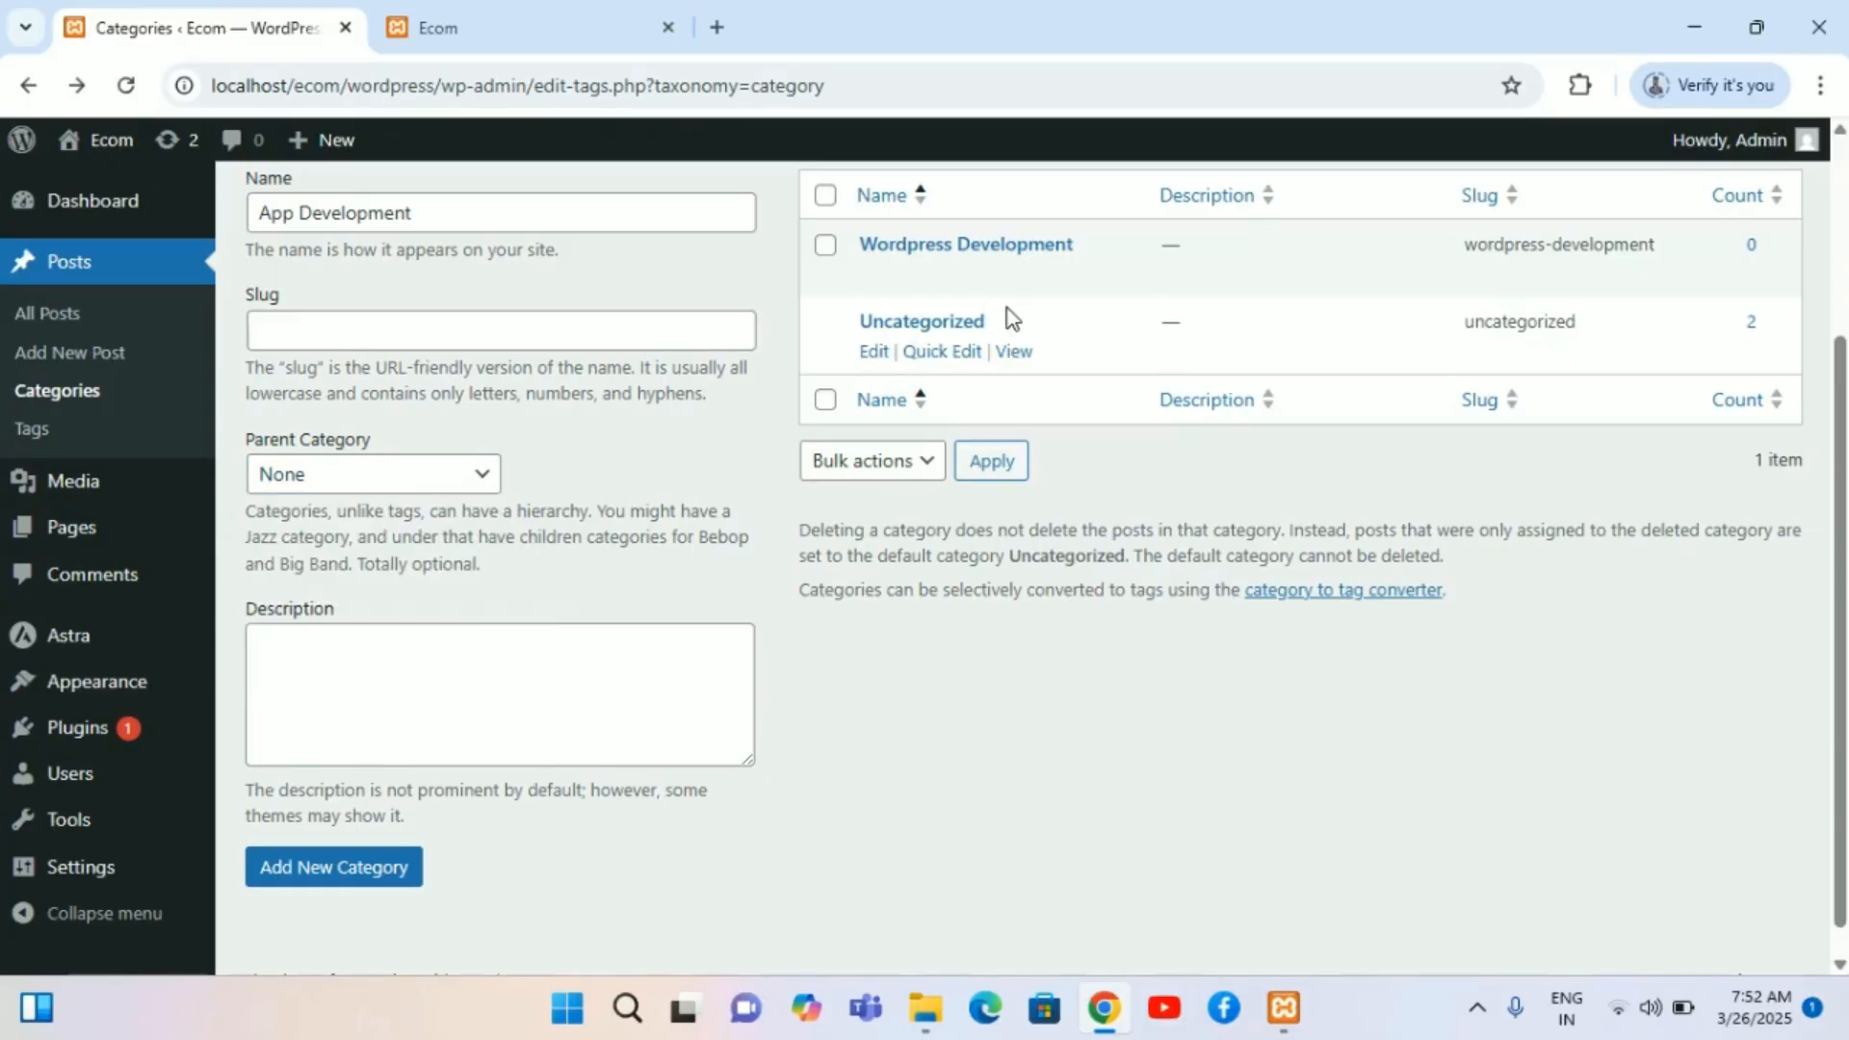
pyautogui.scroll(1, 1007, 308)
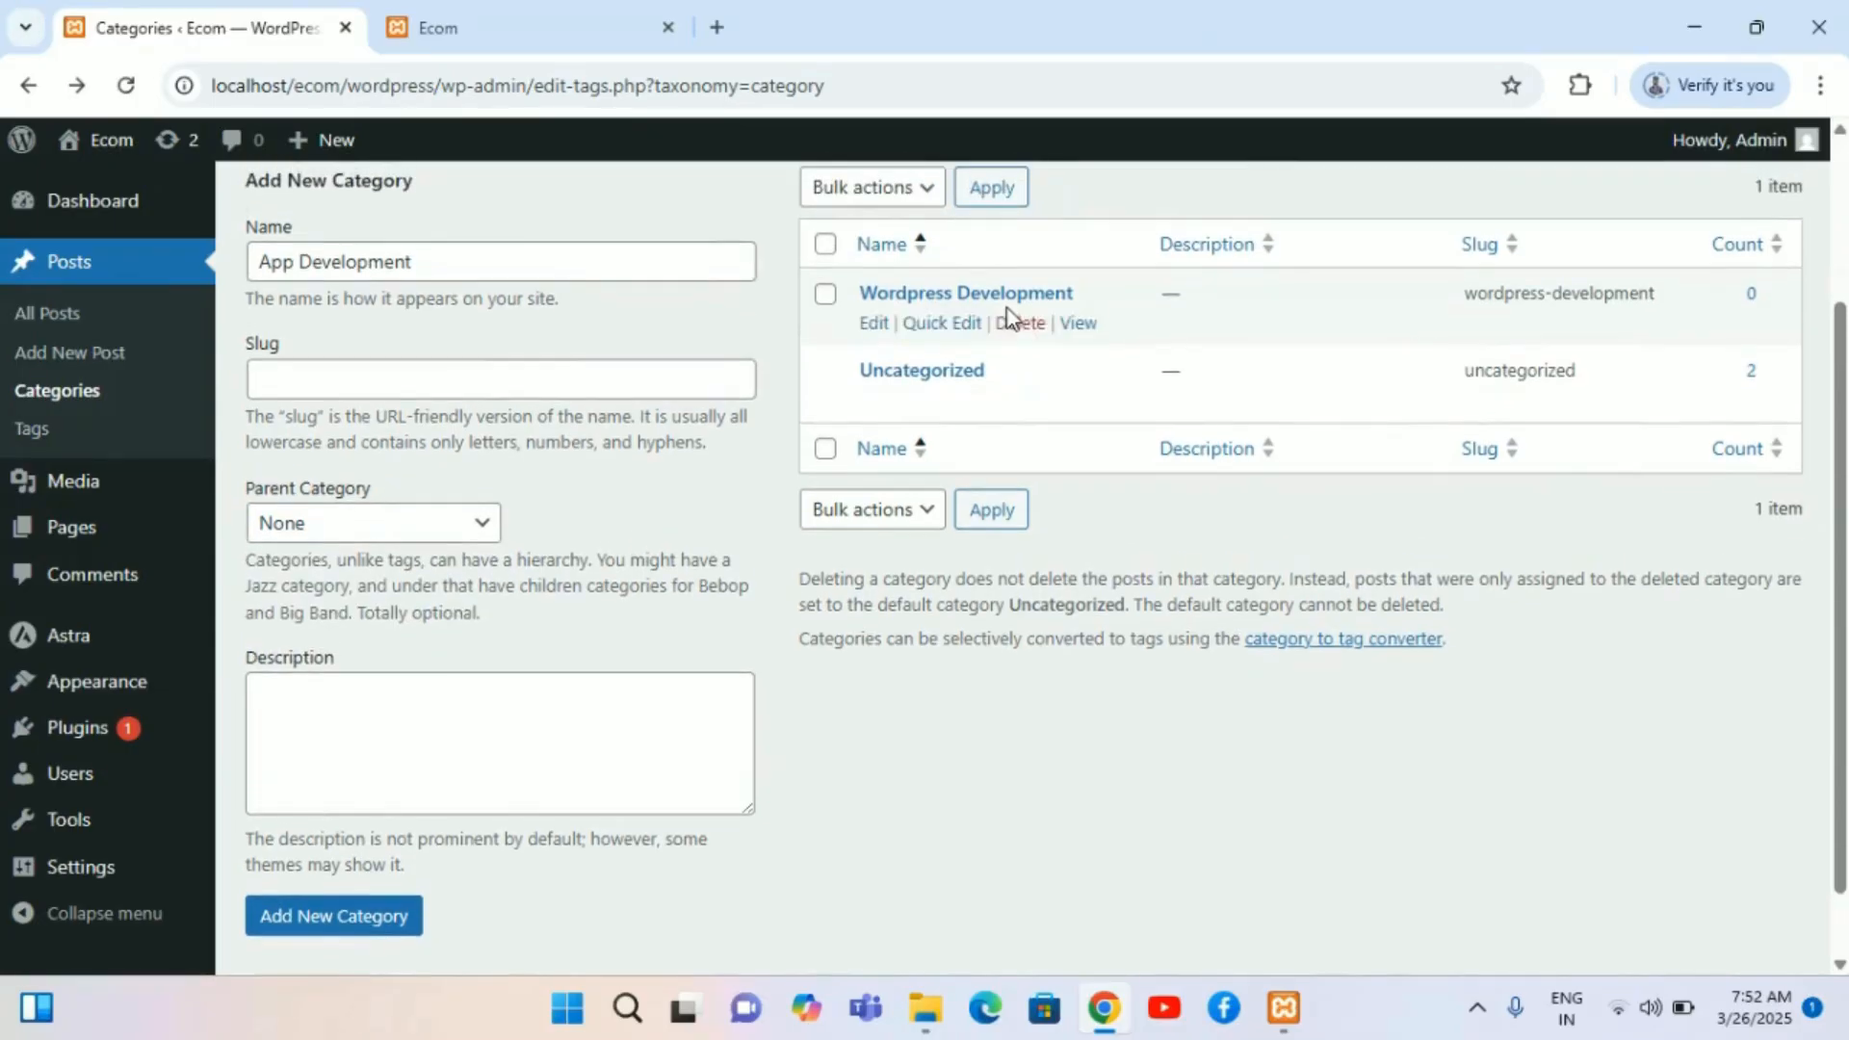
pyautogui.click(493, 522)
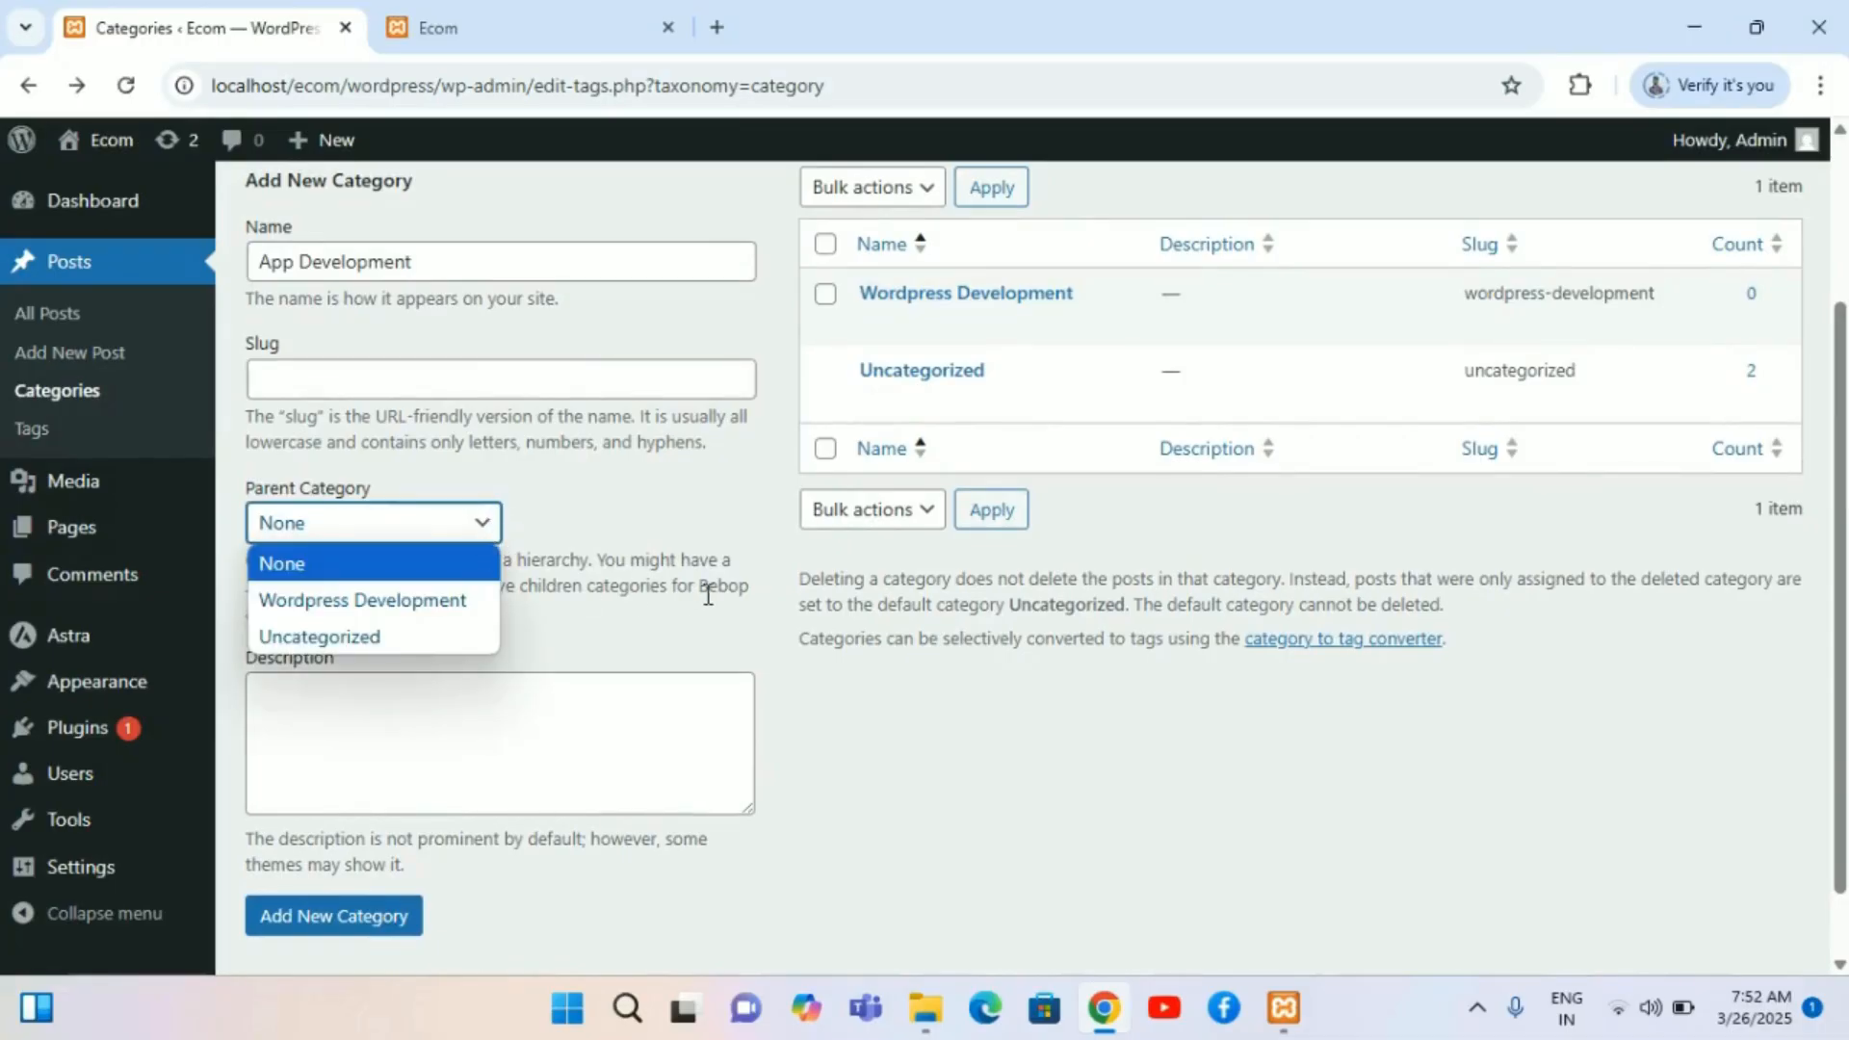
pyautogui.click(681, 495)
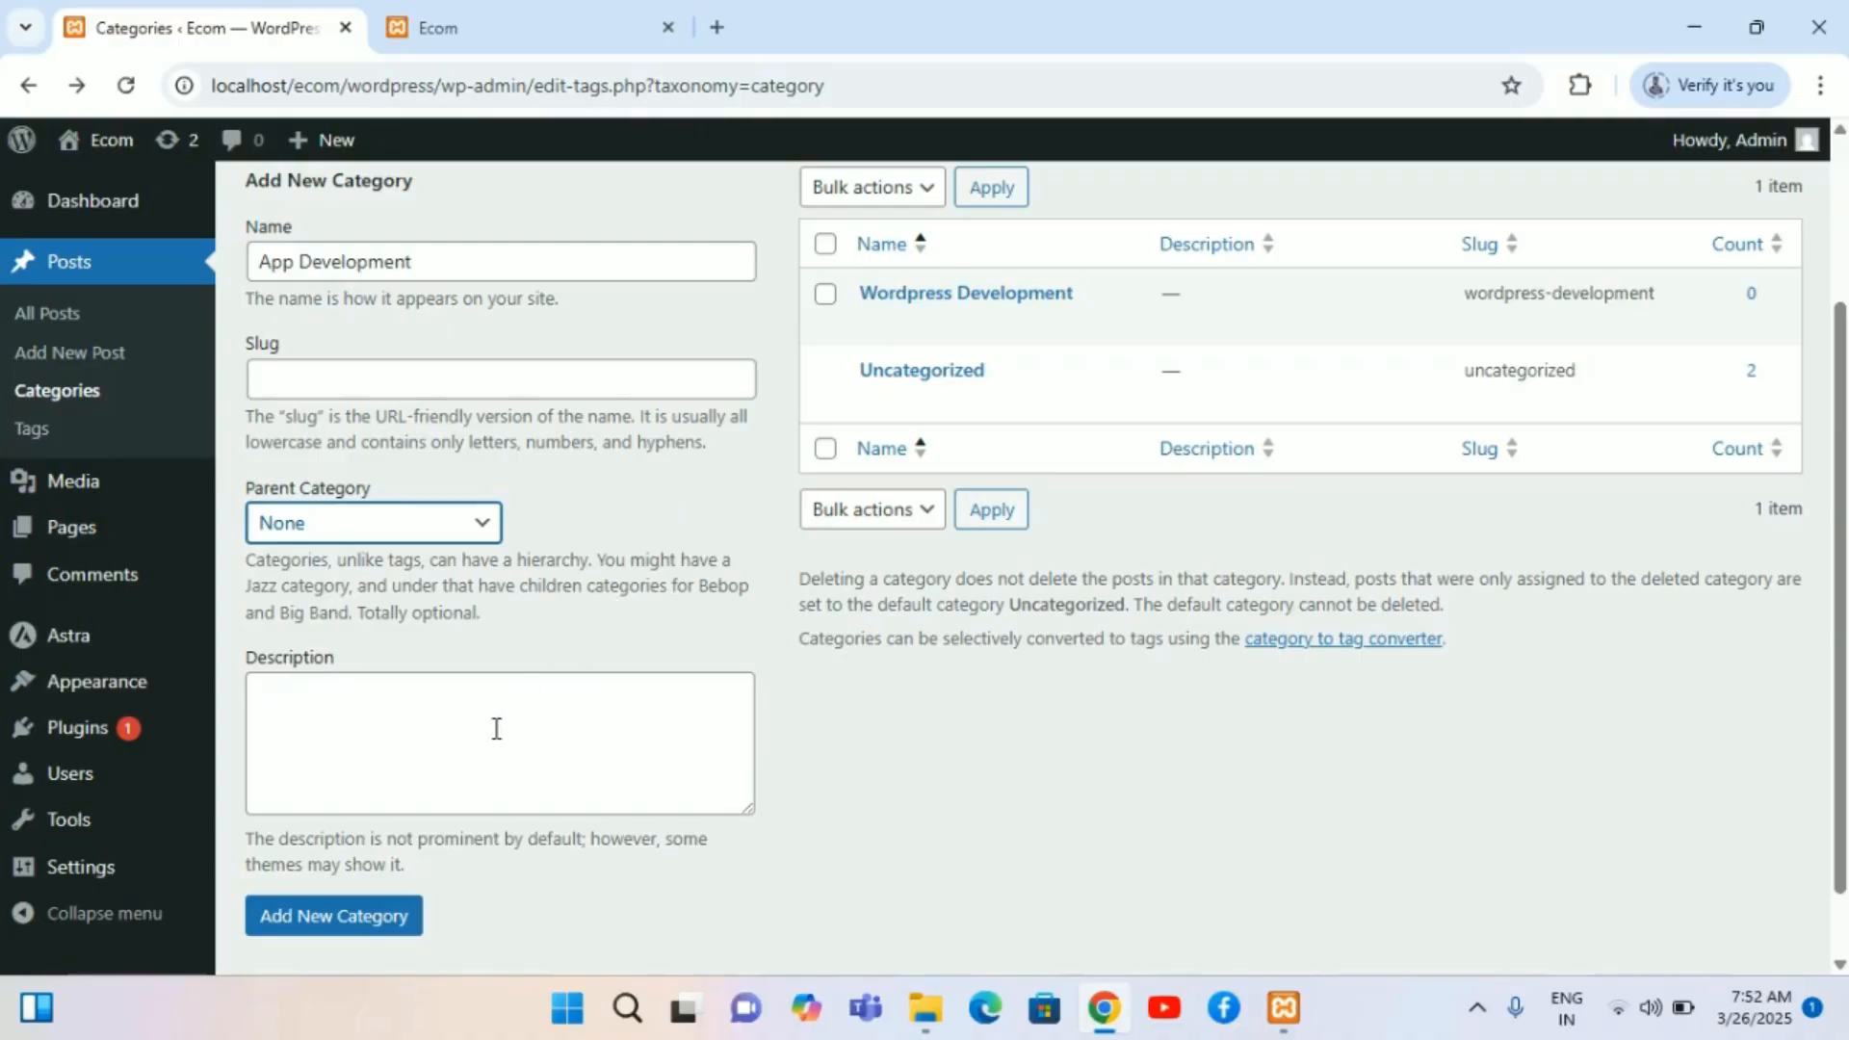
pyautogui.scroll(-1, 496, 728)
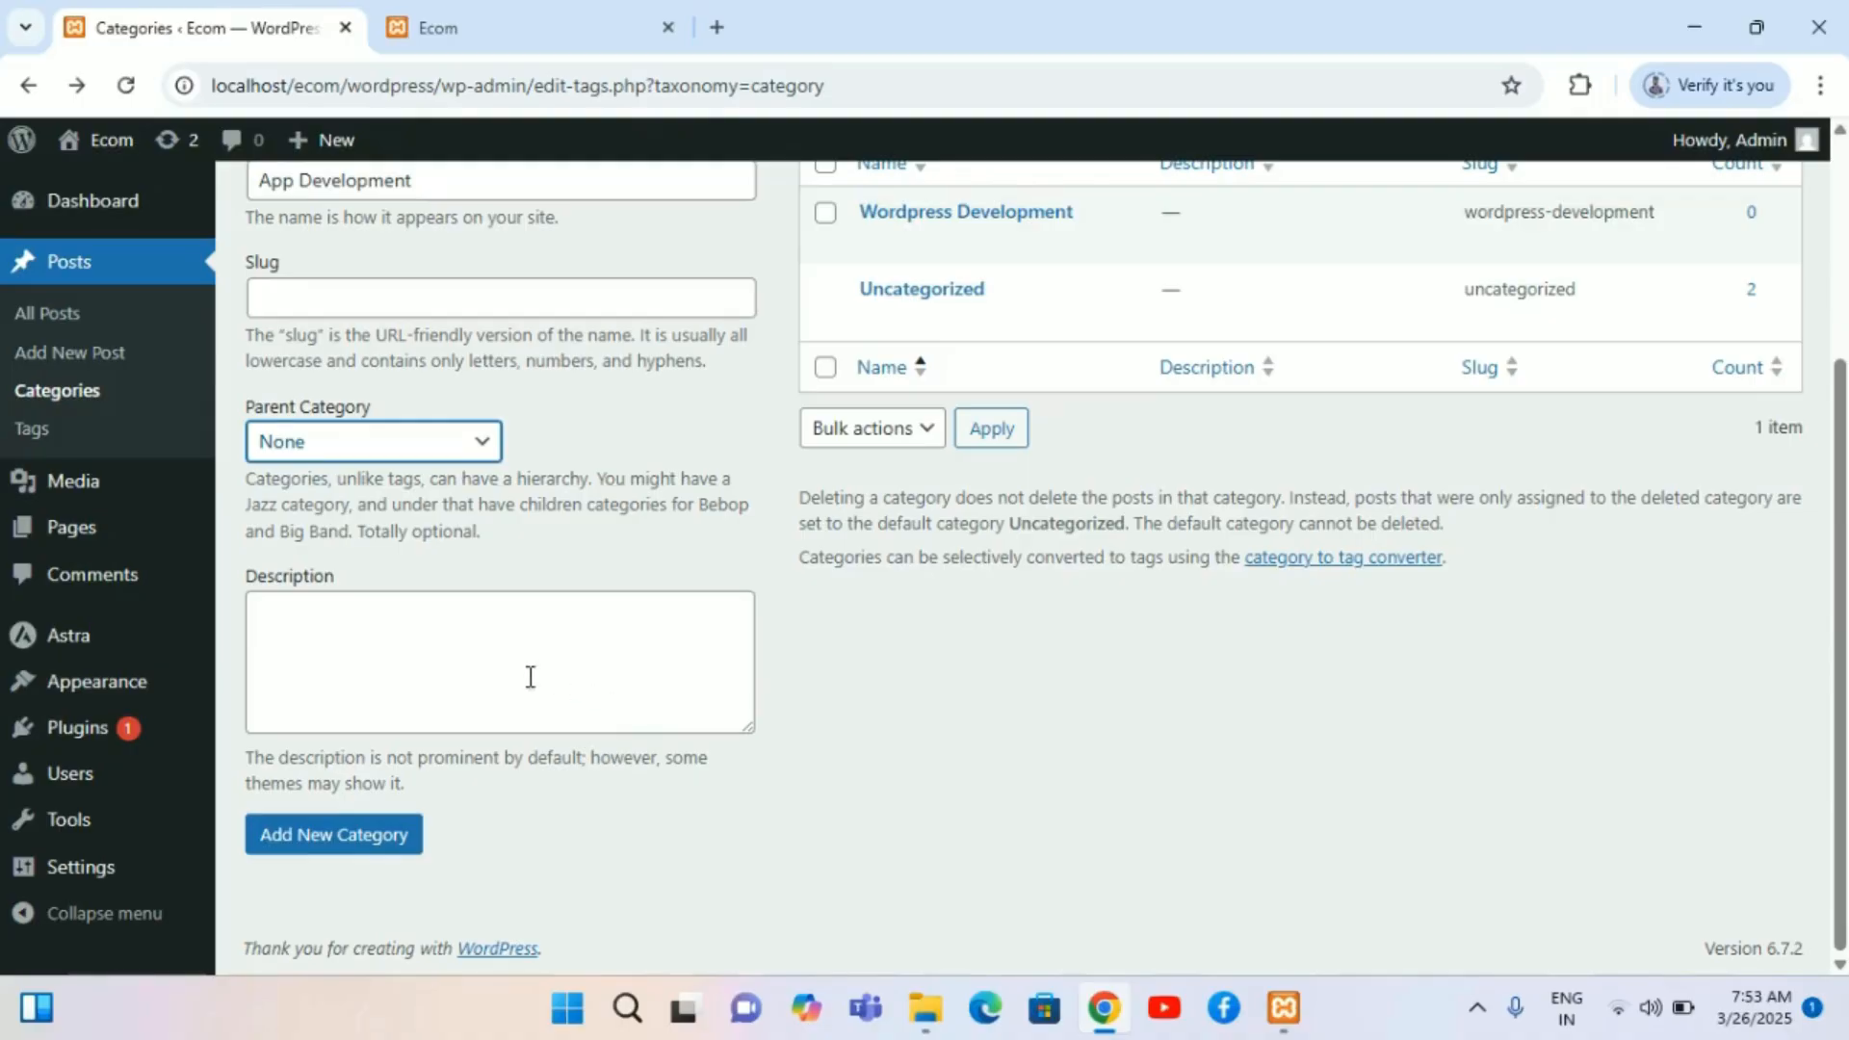
pyautogui.scroll(2, 429, 744)
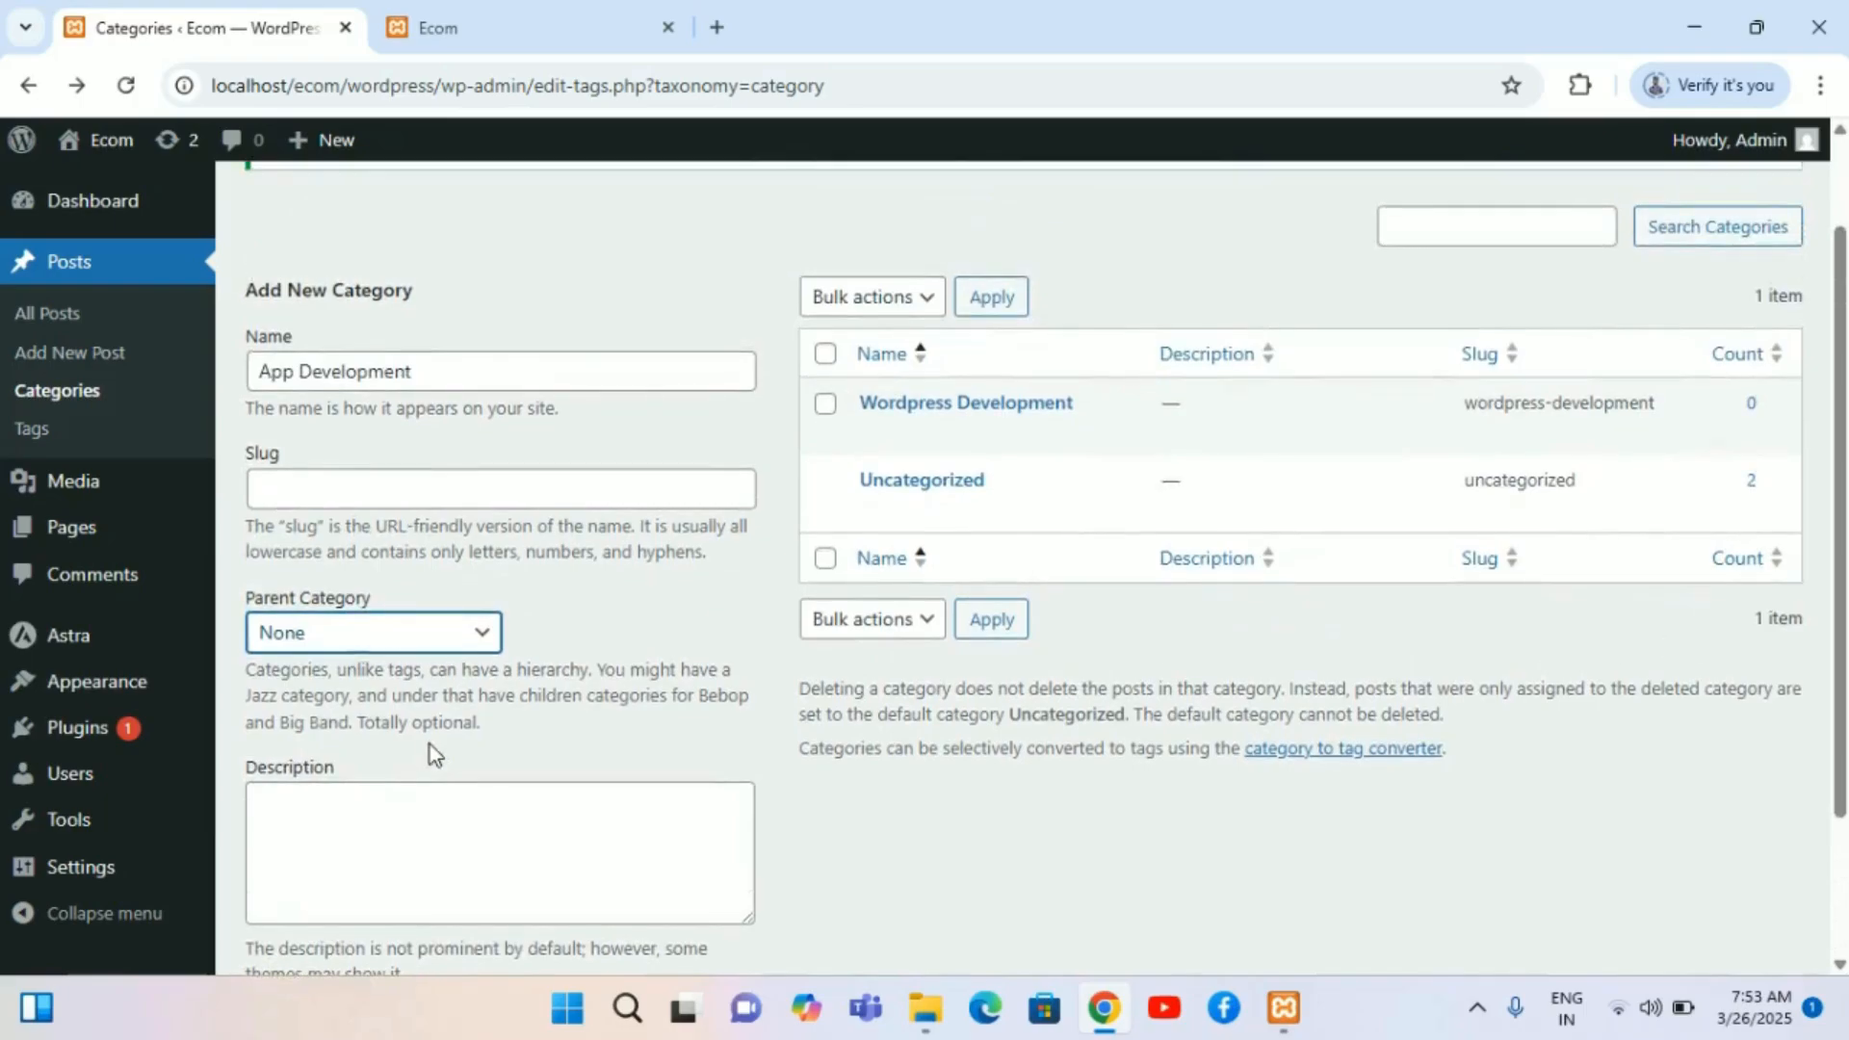
pyautogui.scroll(-2, 395, 482)
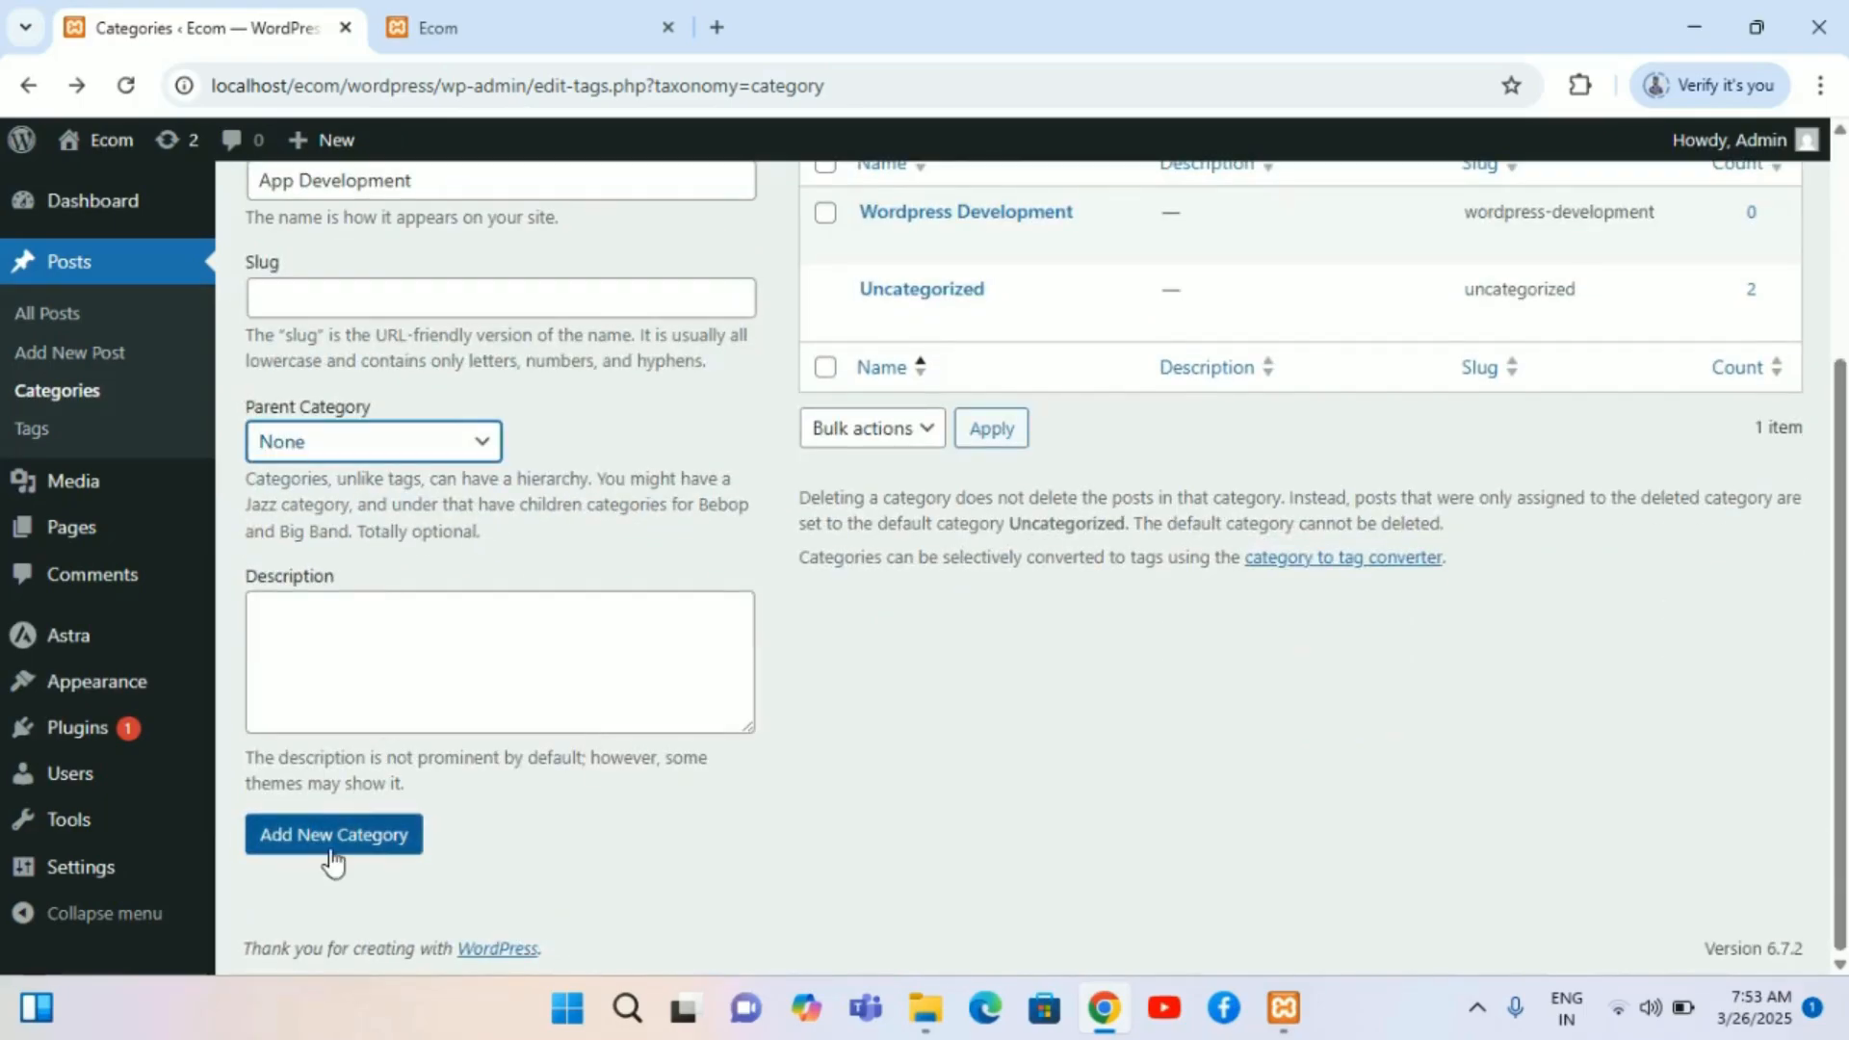
# Step: Add the App Development category
pyautogui.click(339, 835)
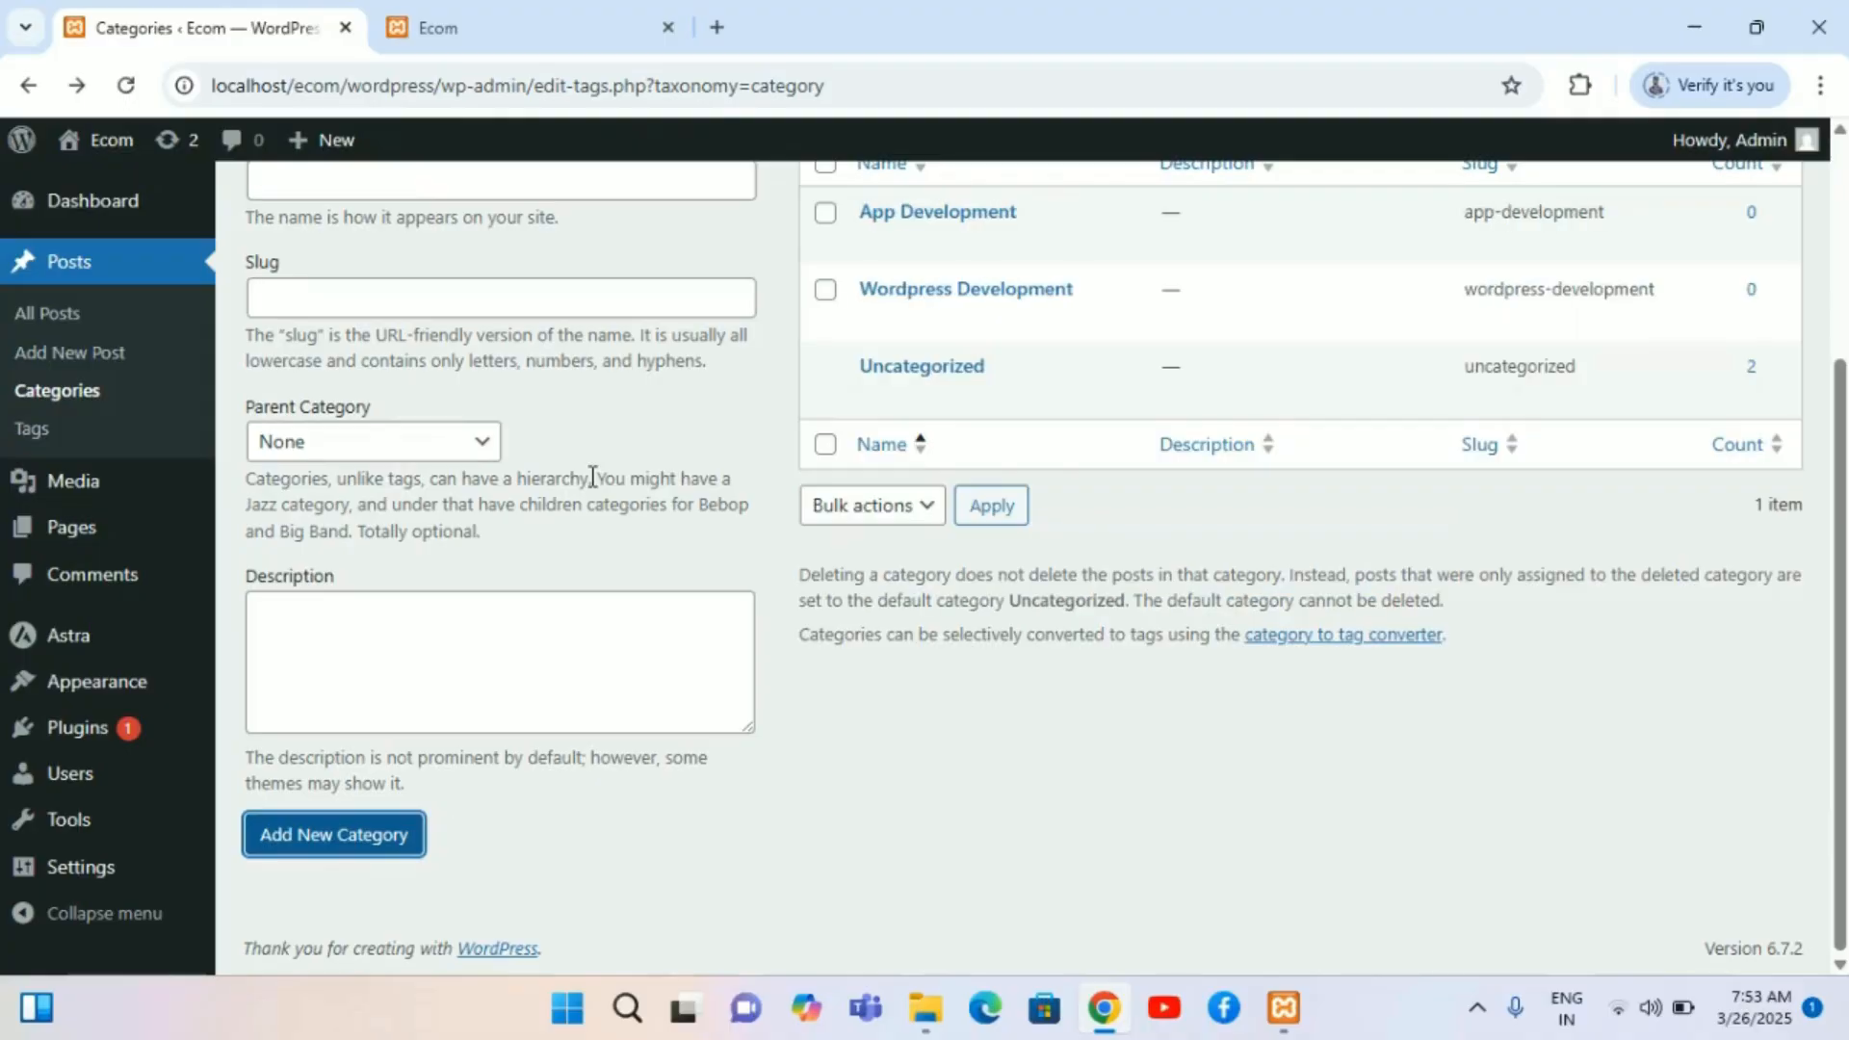
pyautogui.scroll(3, 591, 476)
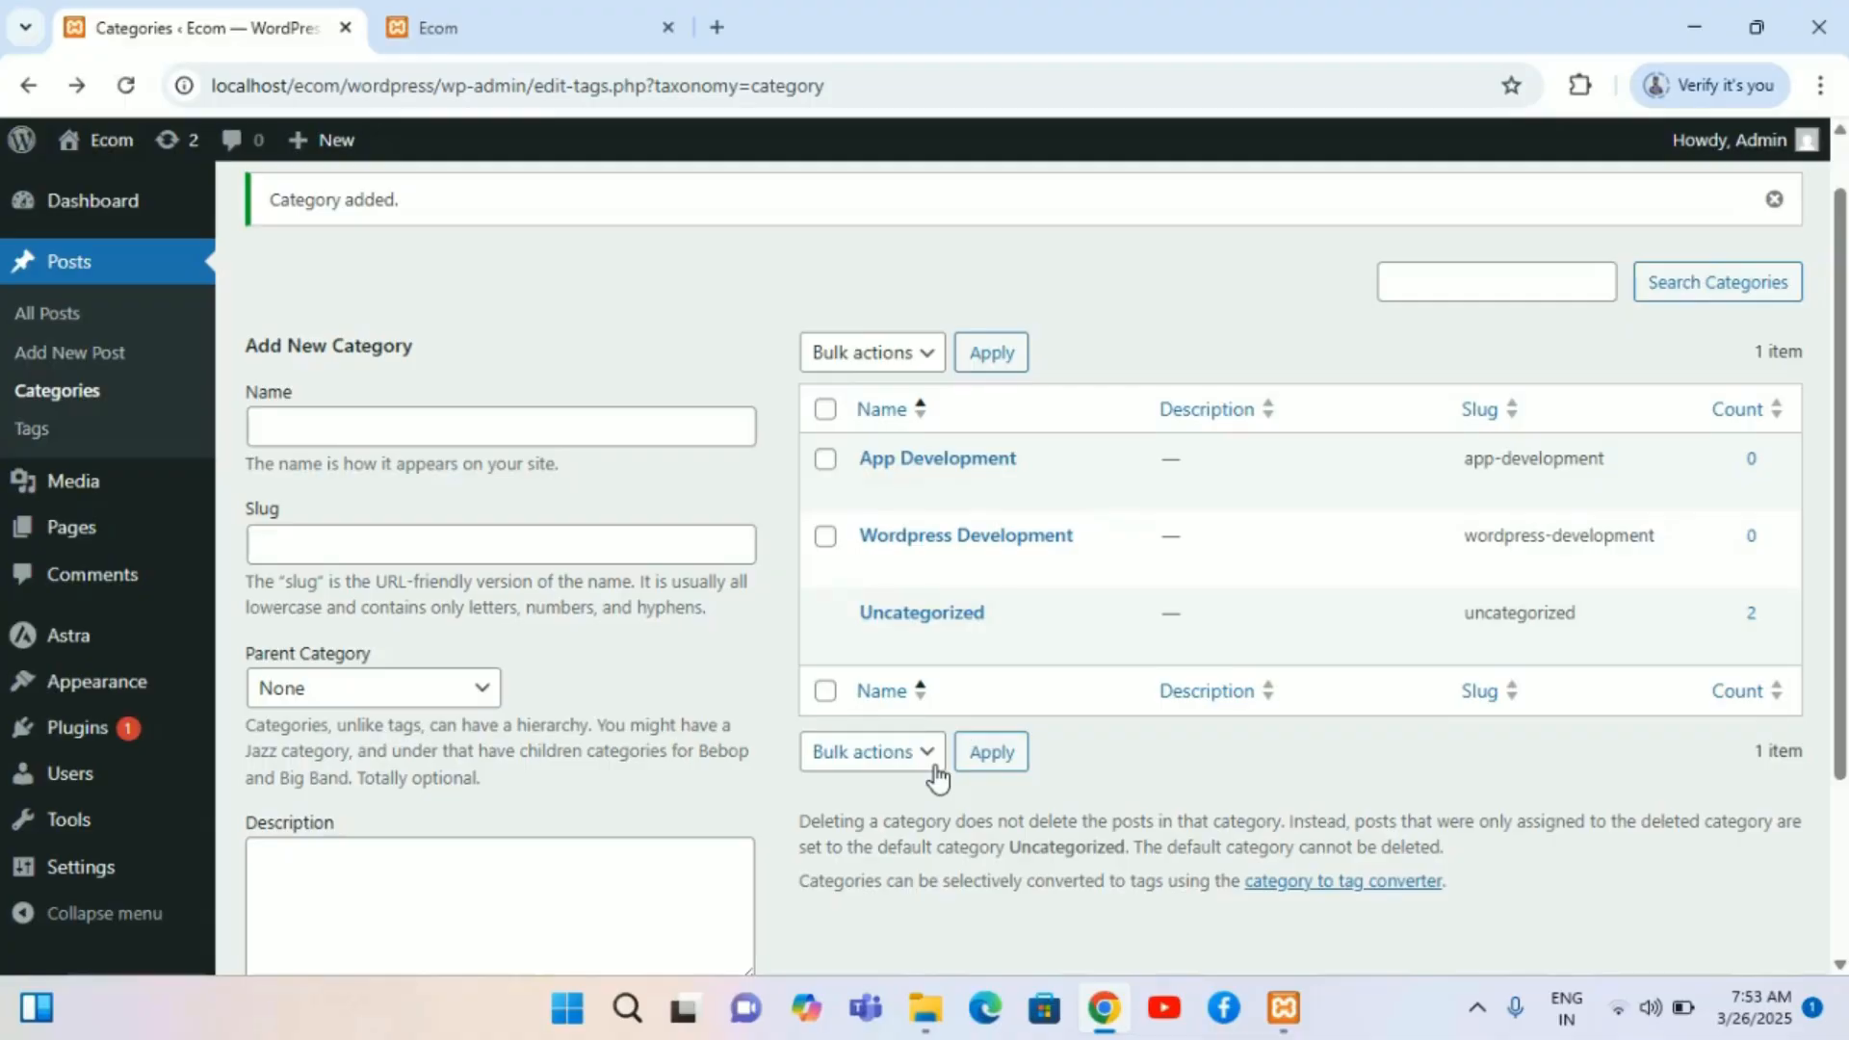
pyautogui.scroll(1, 677, 689)
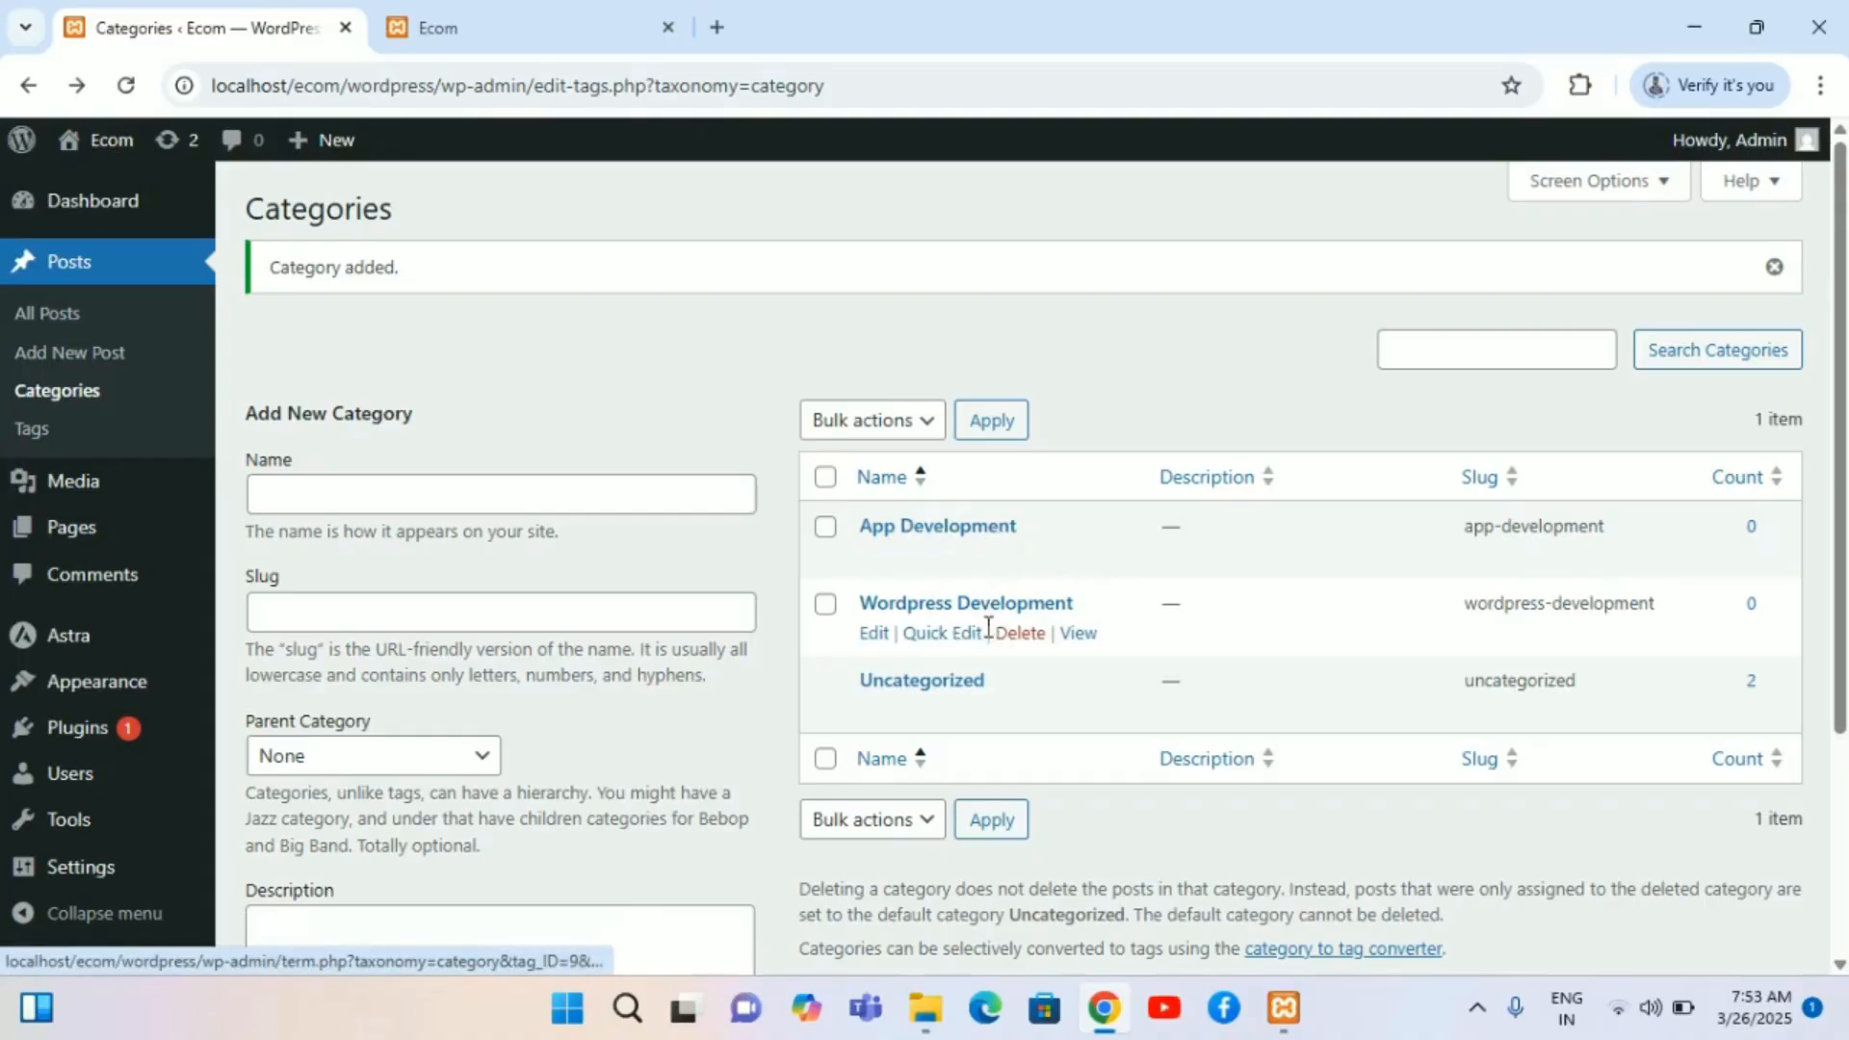
# Step: Open the "log in to your dashboard…" post for editing and show its Categories panel
pyautogui.click(63, 316)
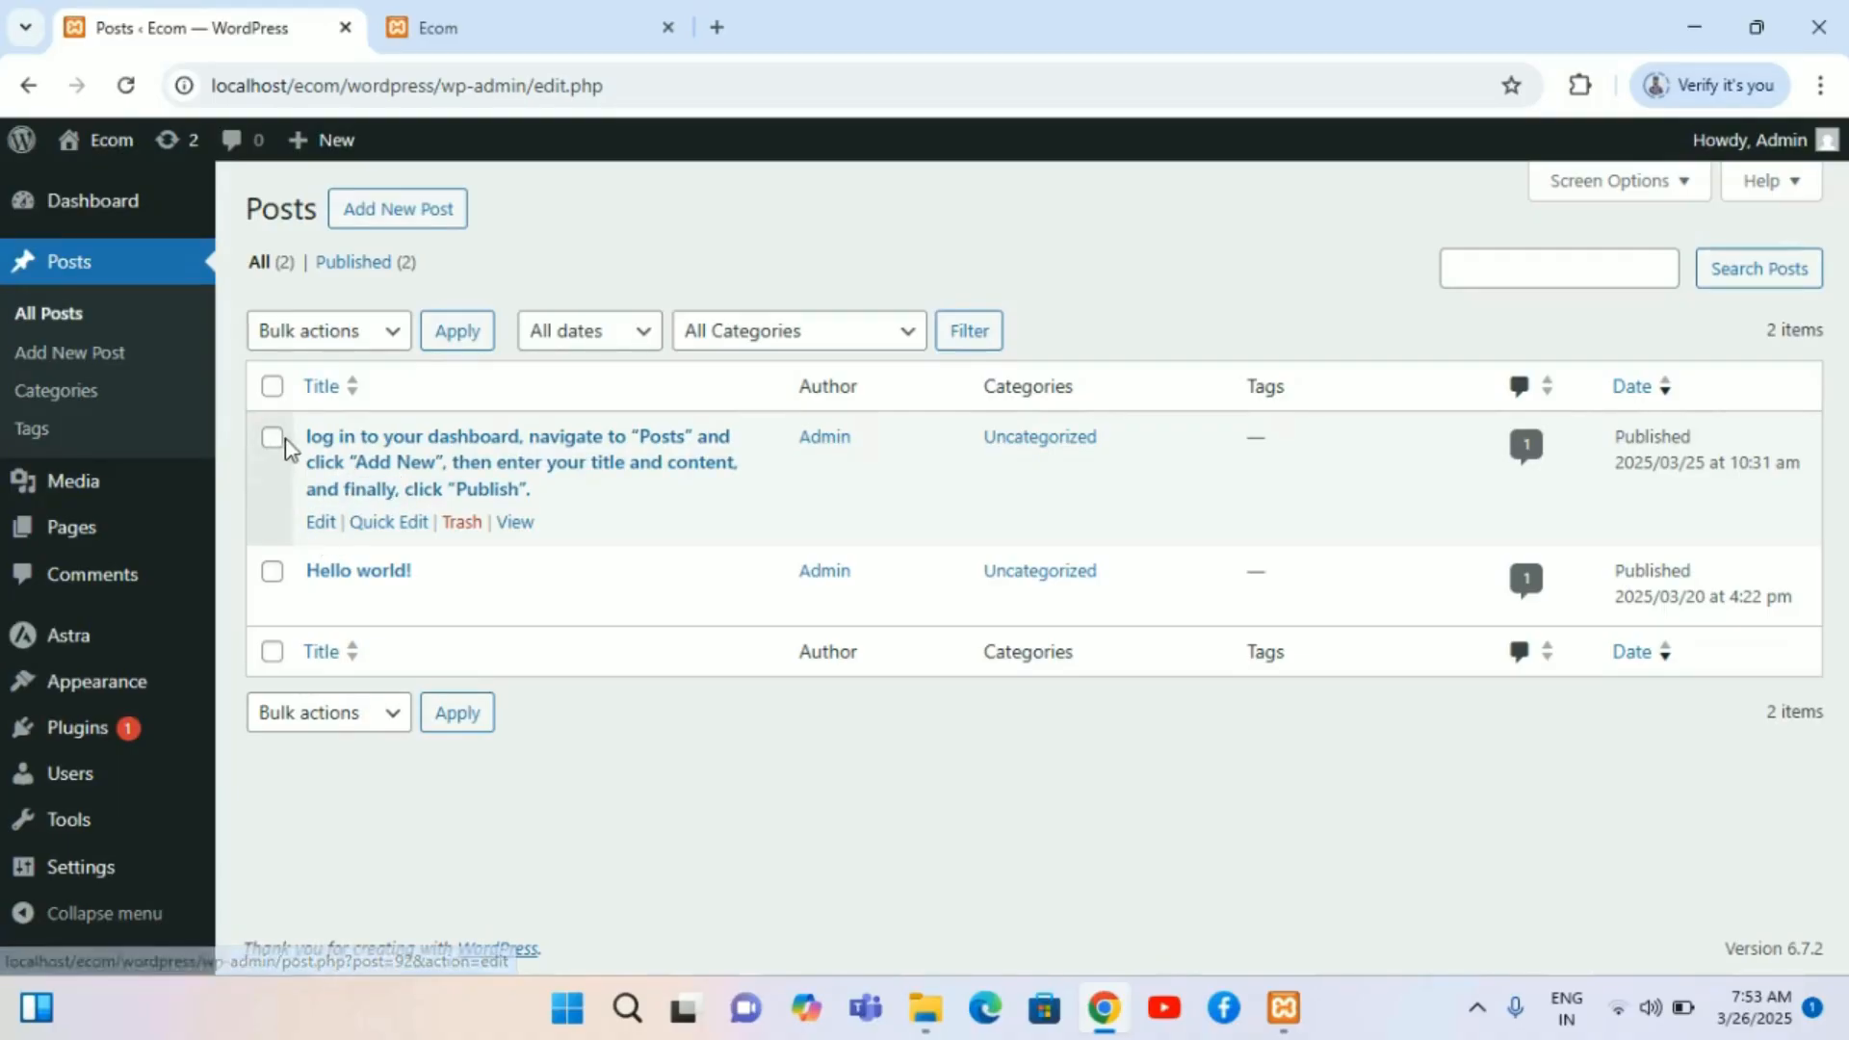
pyautogui.click(359, 469)
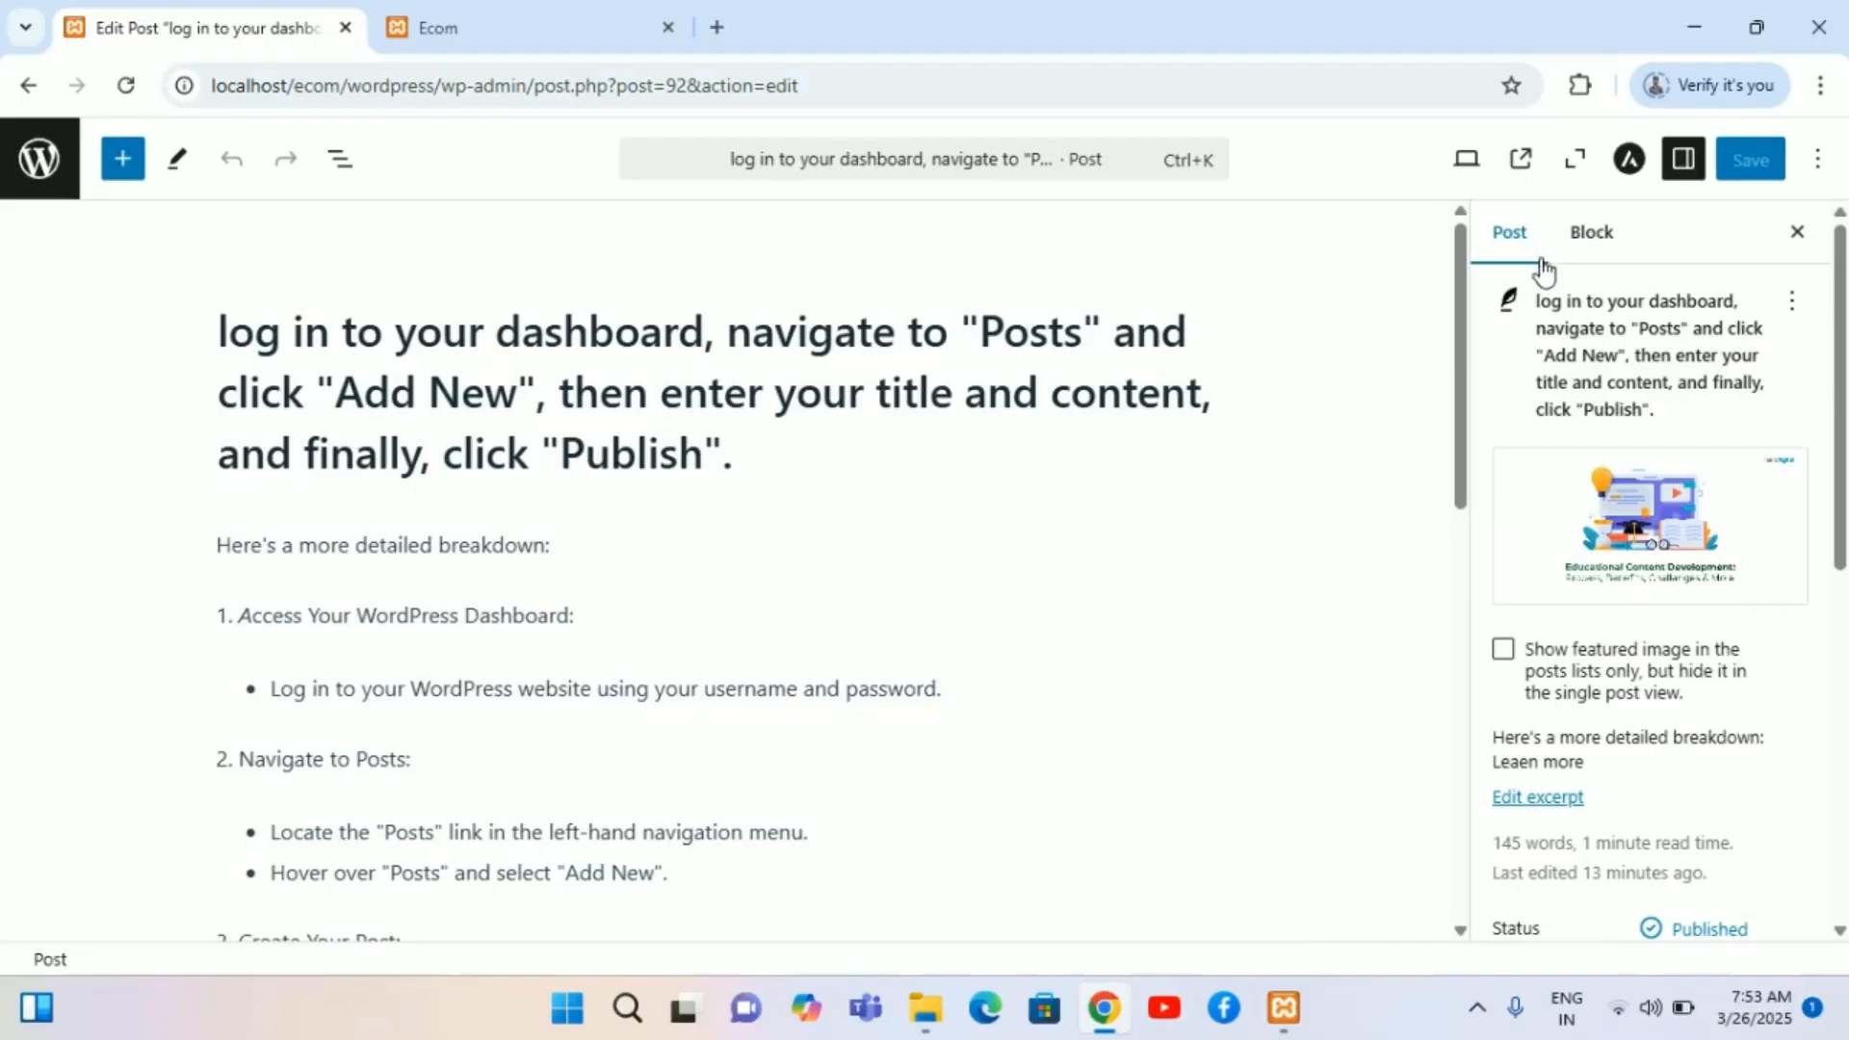
pyautogui.scroll(-2, 1579, 602)
pyautogui.scroll(-6, 1583, 604)
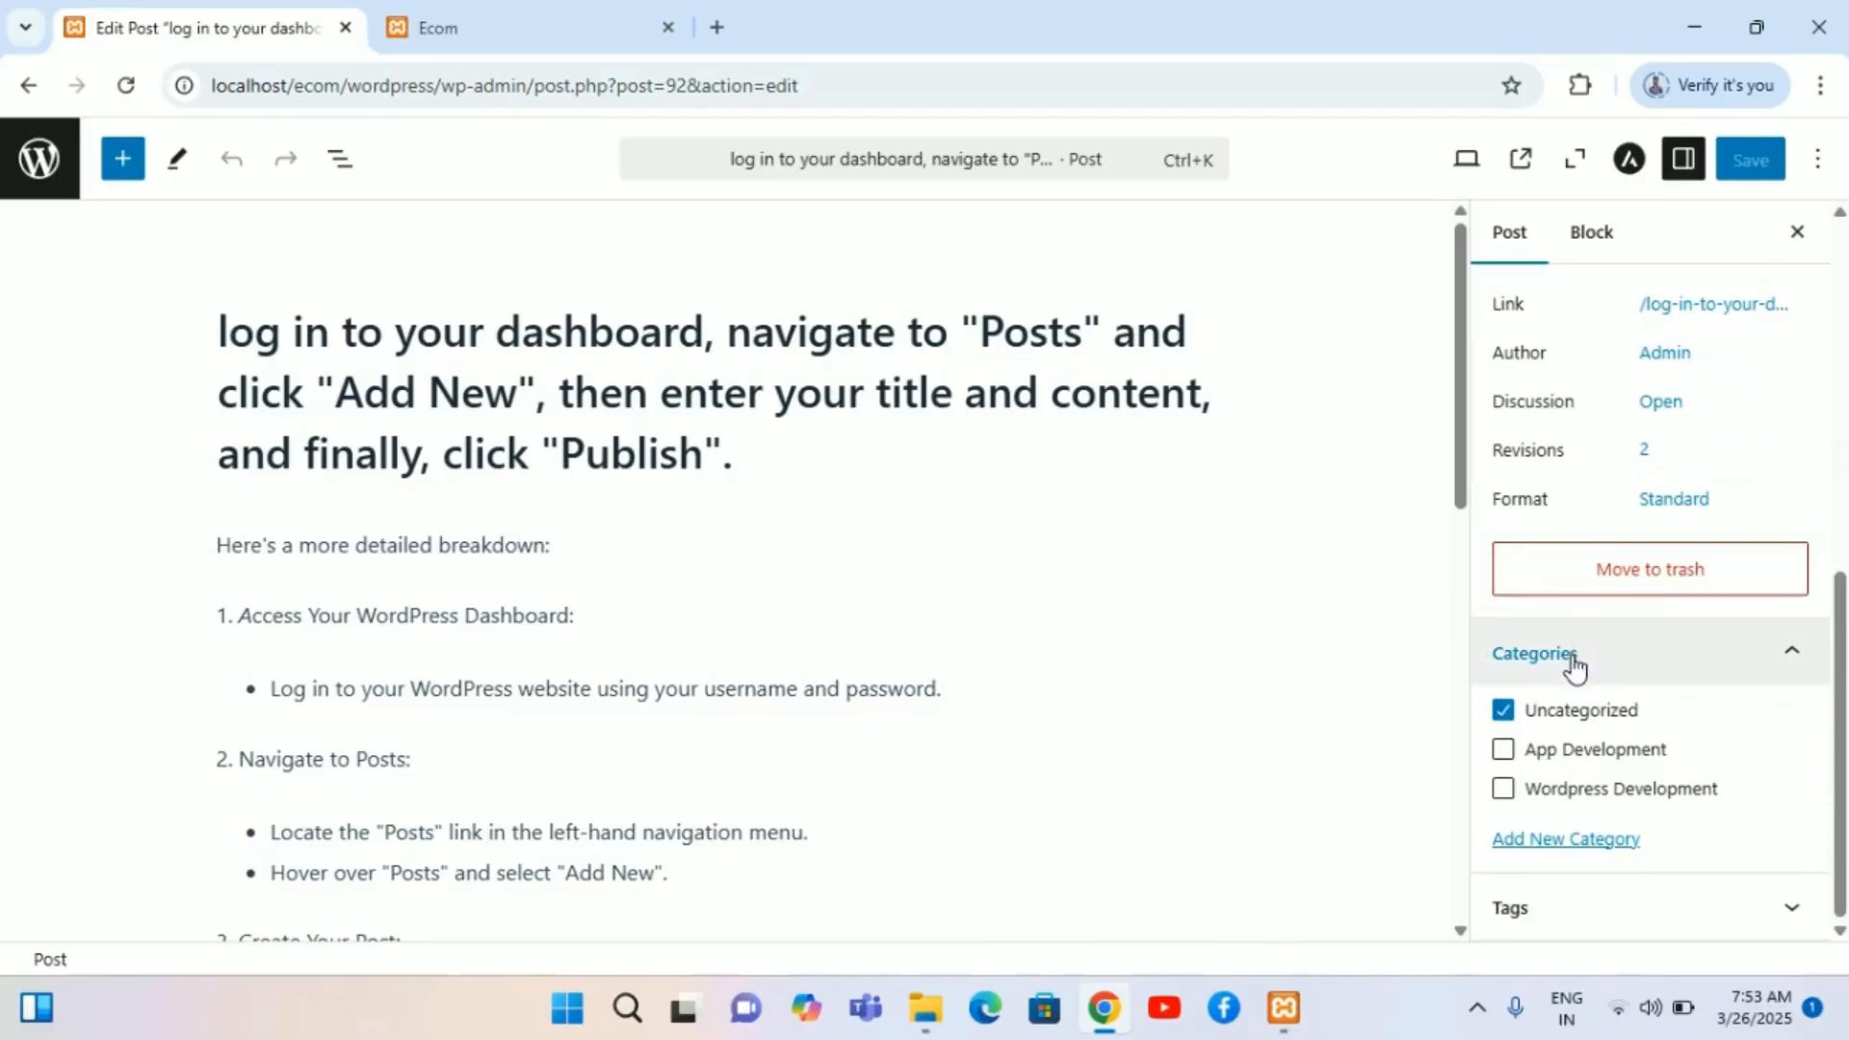
pyautogui.click(1793, 650)
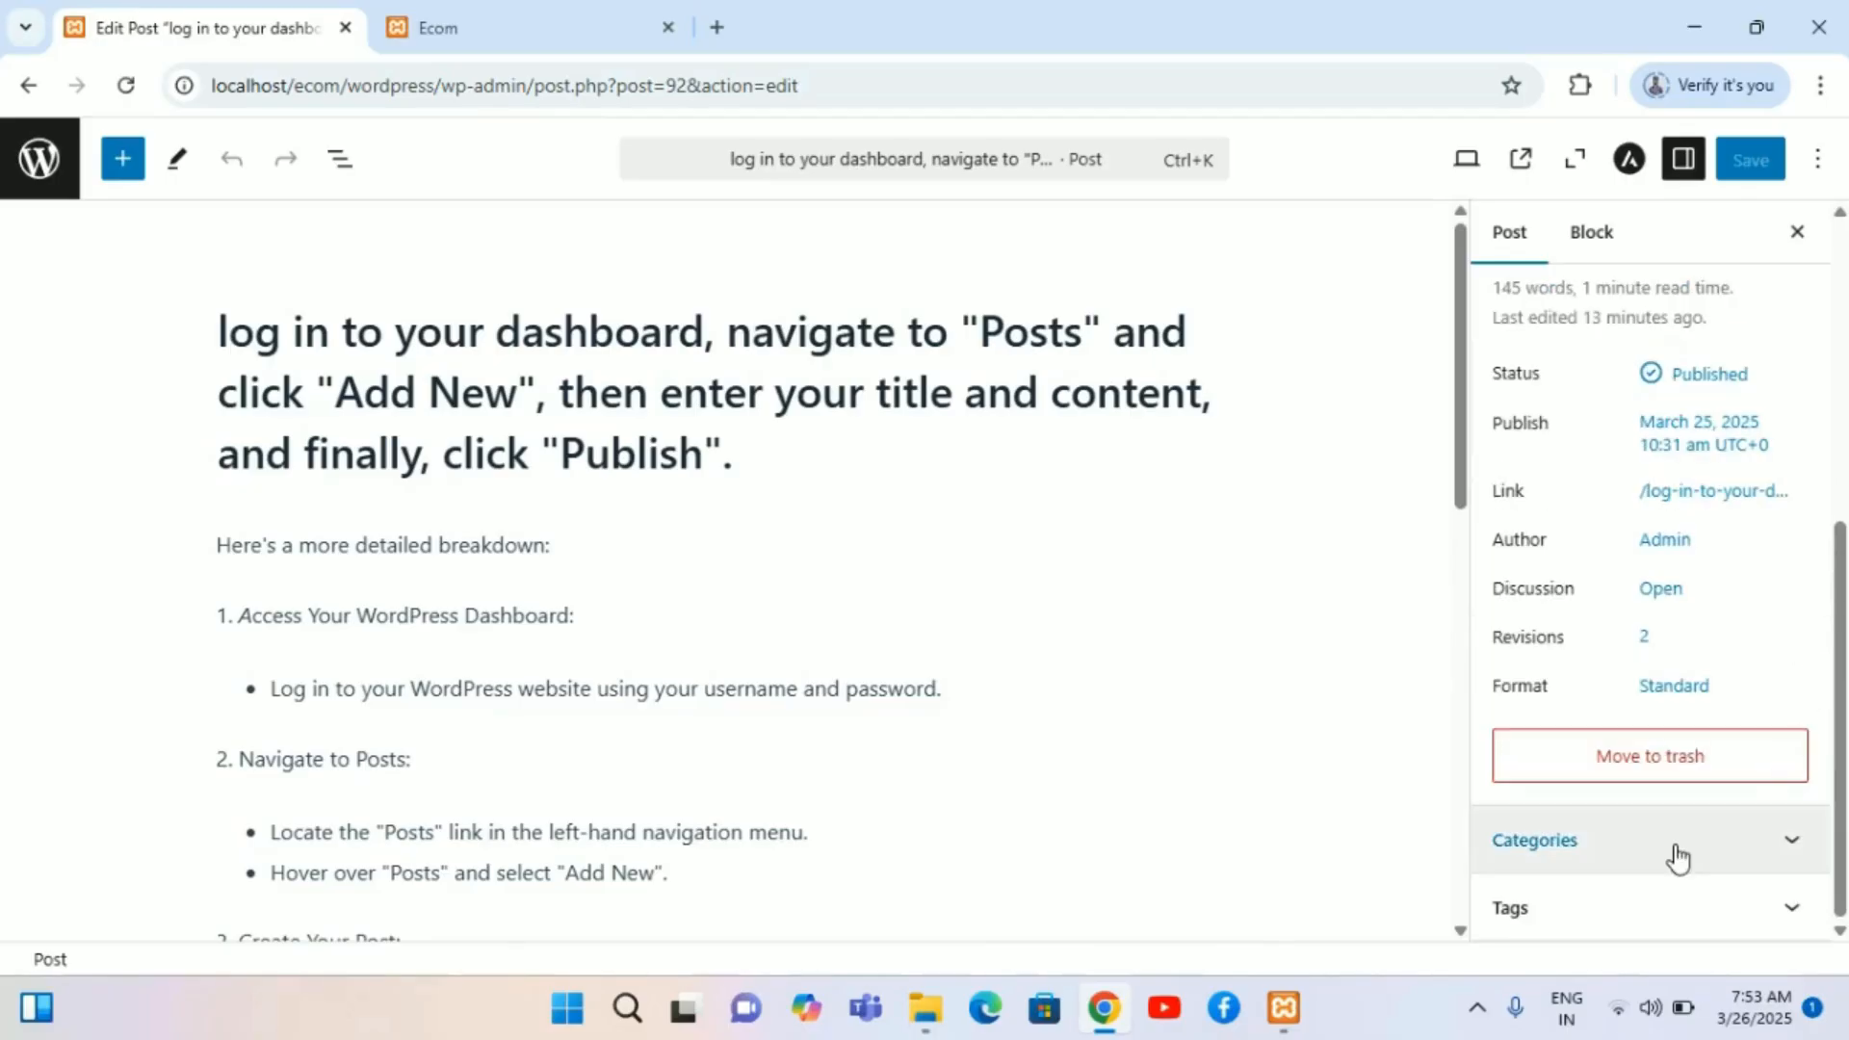
pyautogui.click(1793, 844)
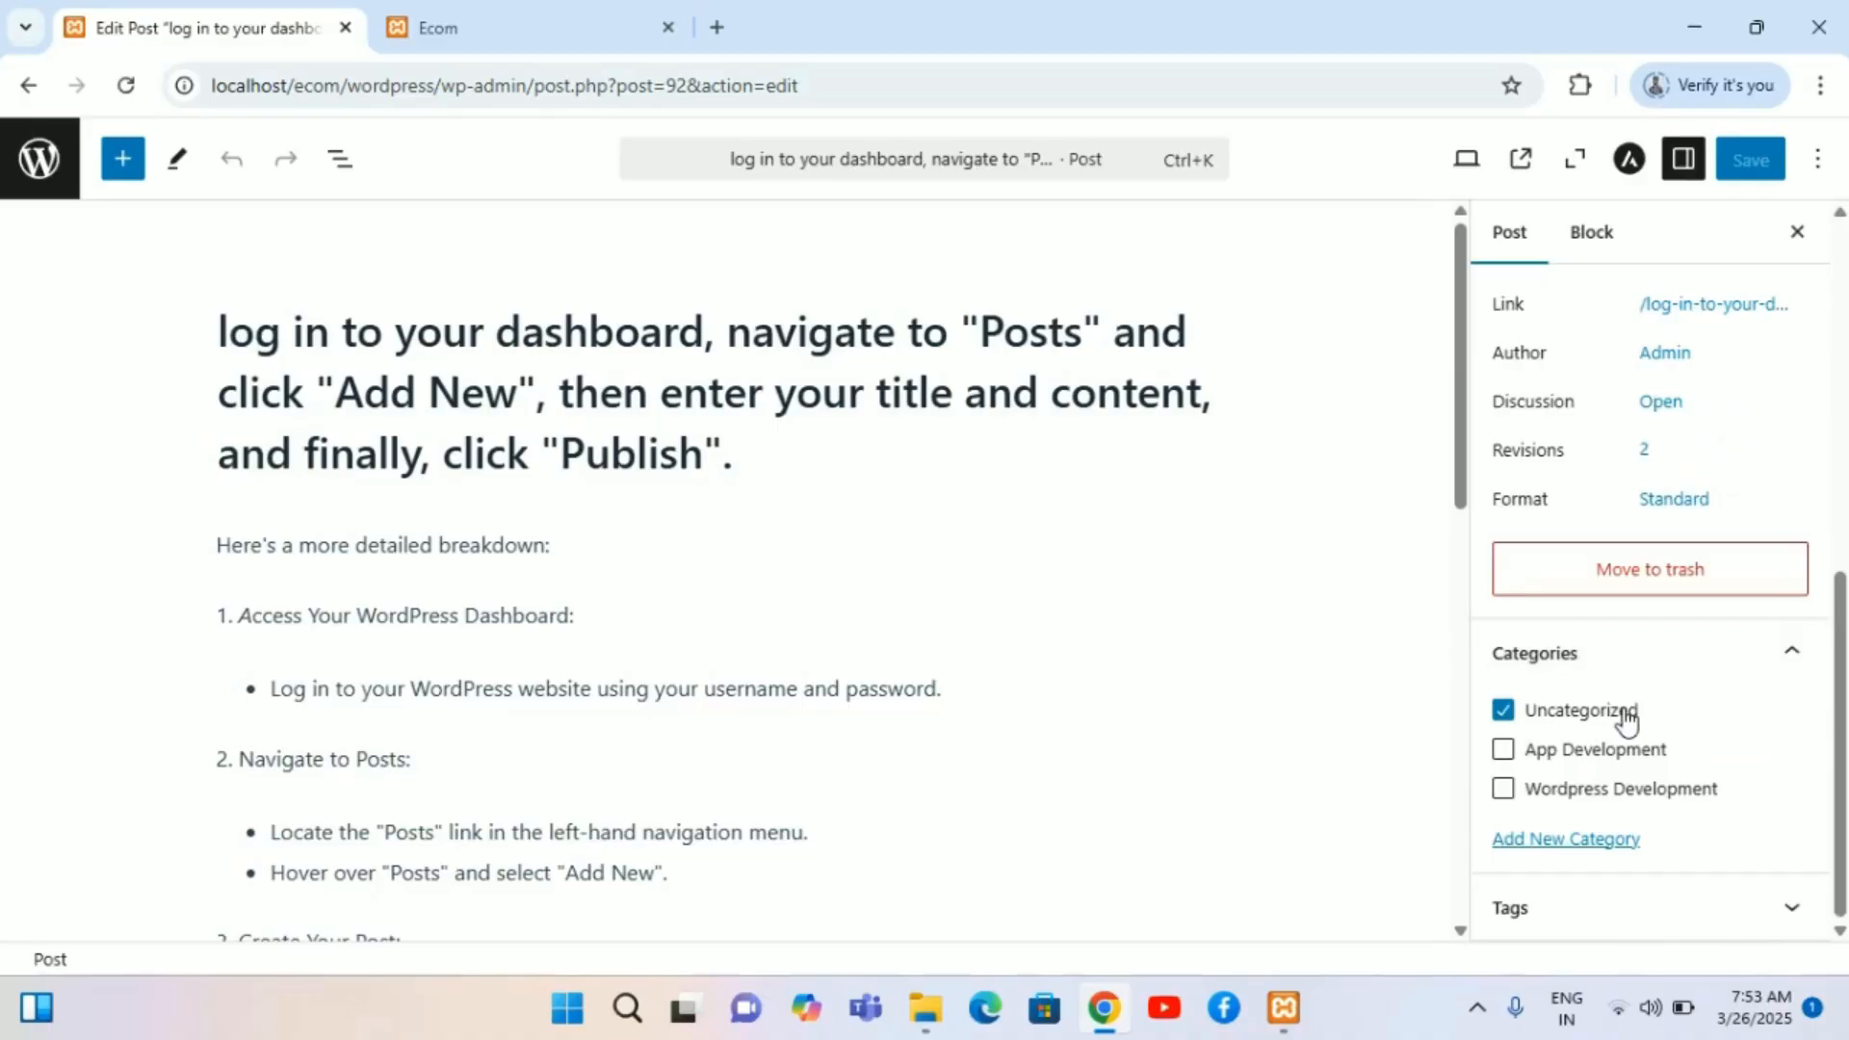
# Step: Assign the post only to the Wordpress Development category and save it
pyautogui.click(1507, 713)
pyautogui.click(1502, 757)
pyautogui.click(1507, 799)
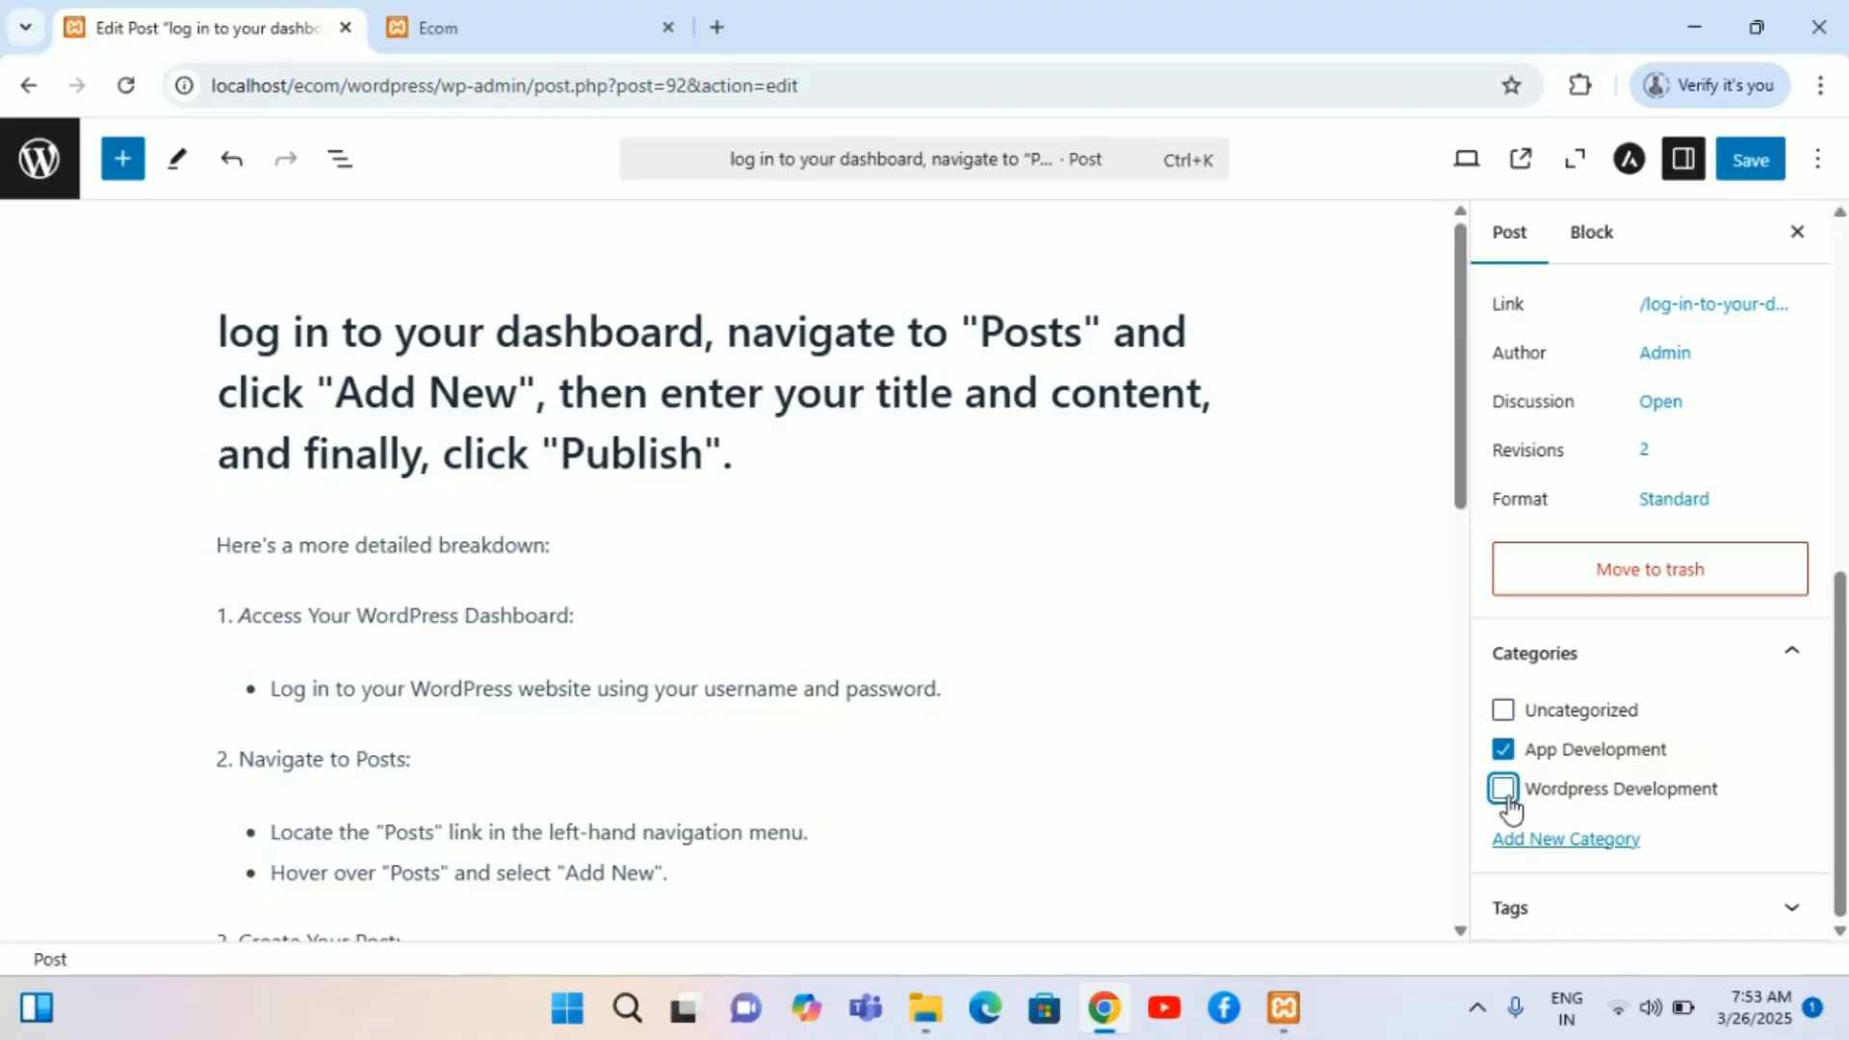
pyautogui.click(1504, 757)
pyautogui.click(1506, 801)
pyautogui.click(1507, 802)
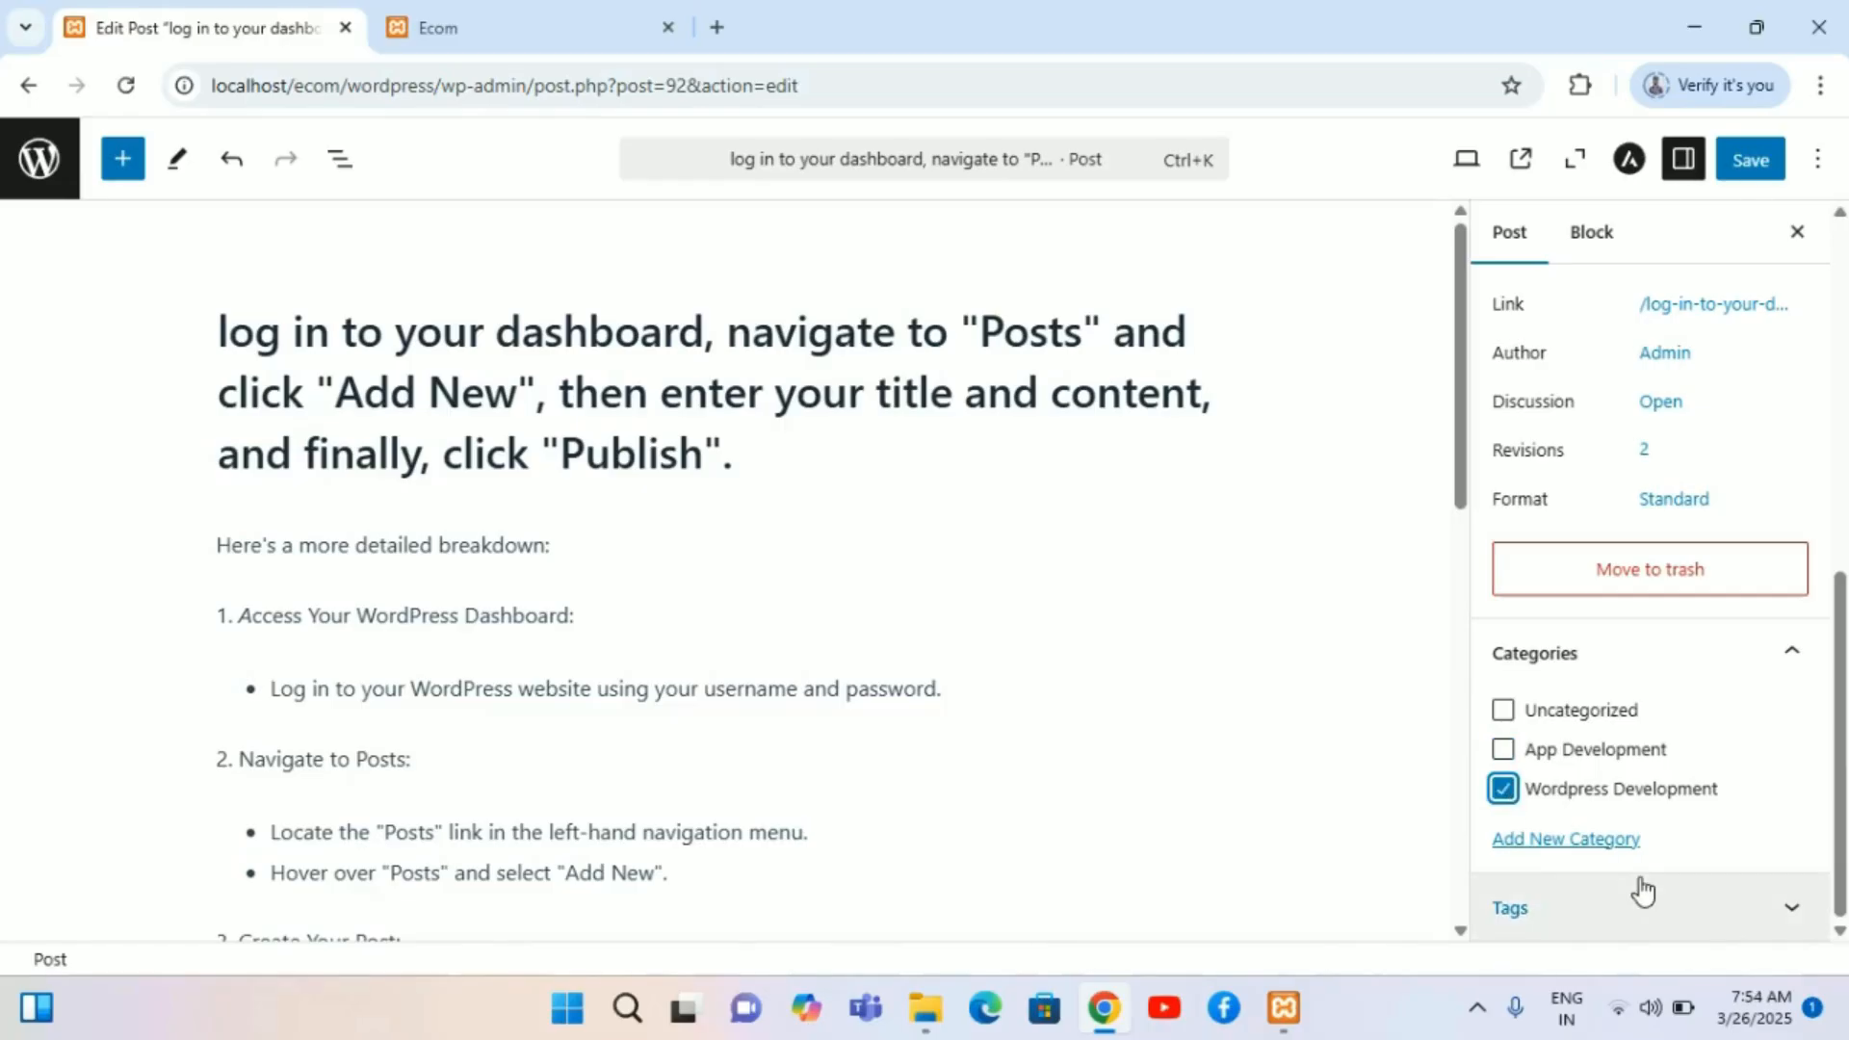
pyautogui.click(1739, 160)
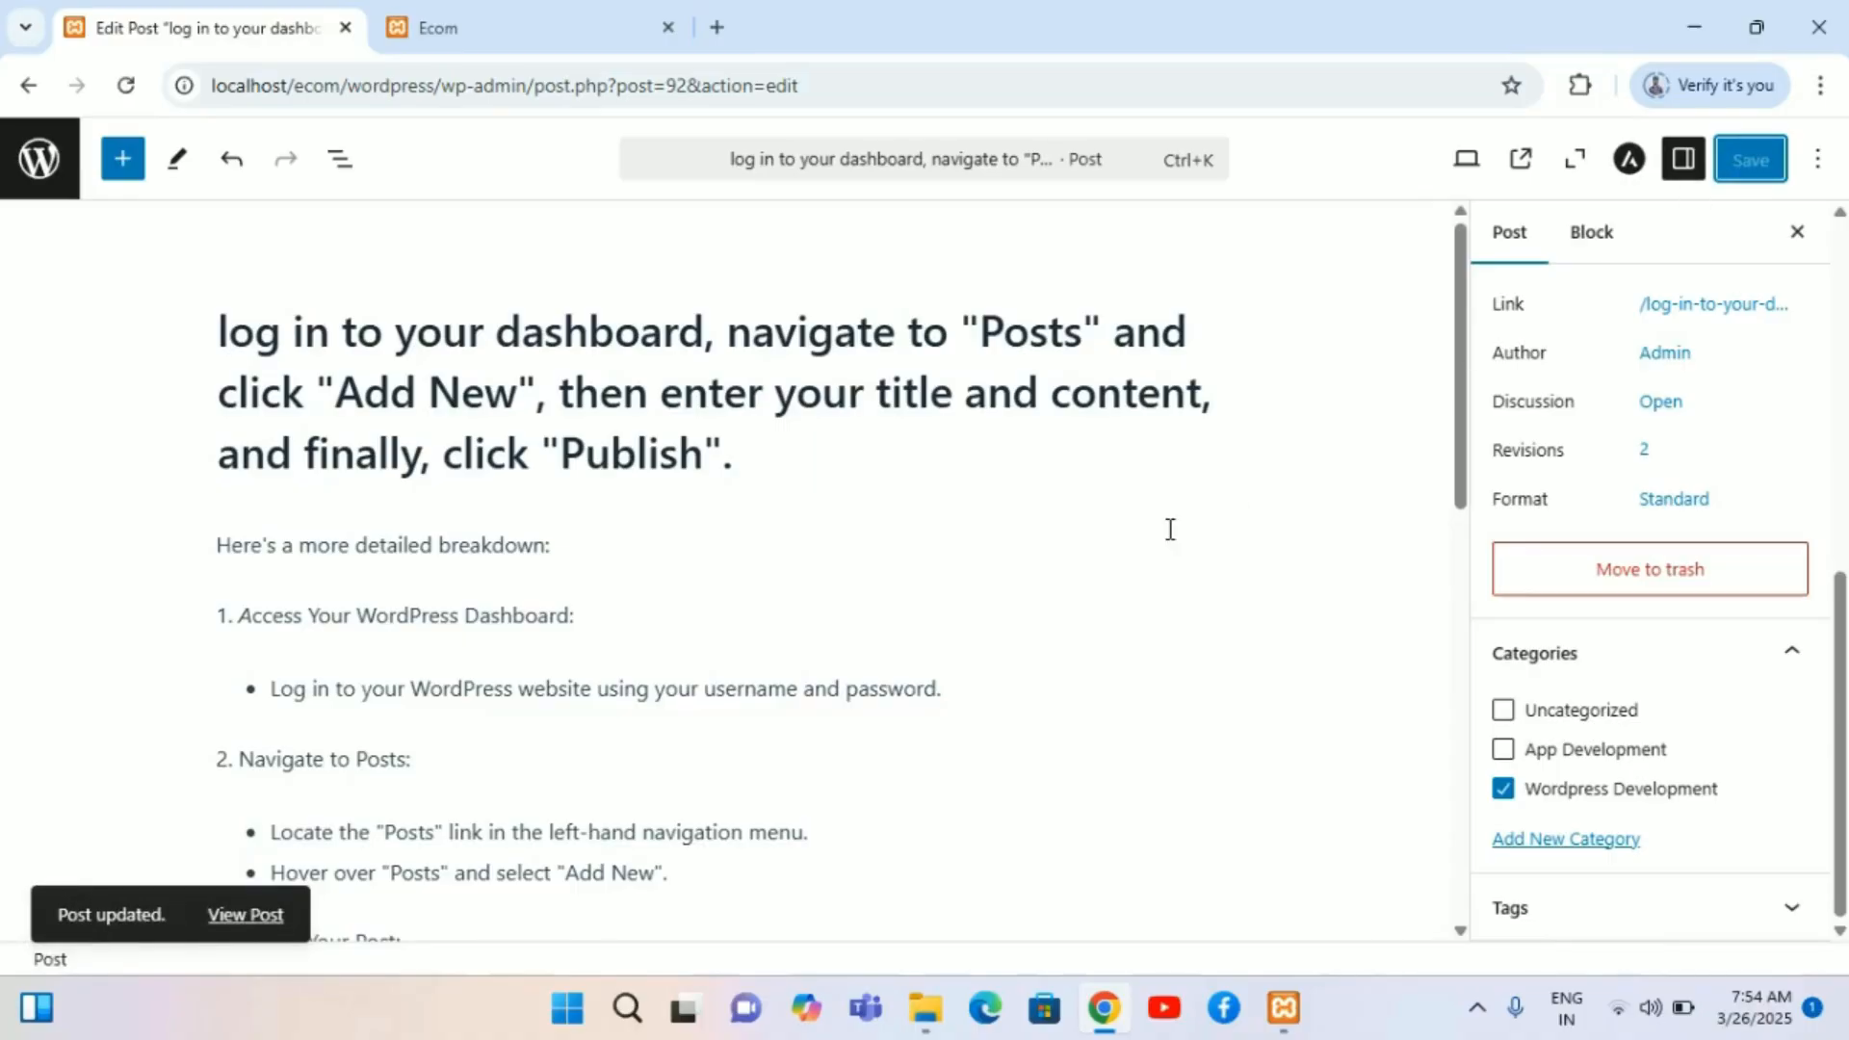
# Step: Return to the posts list and switch to the site's front-end tab
pyautogui.click(19, 91)
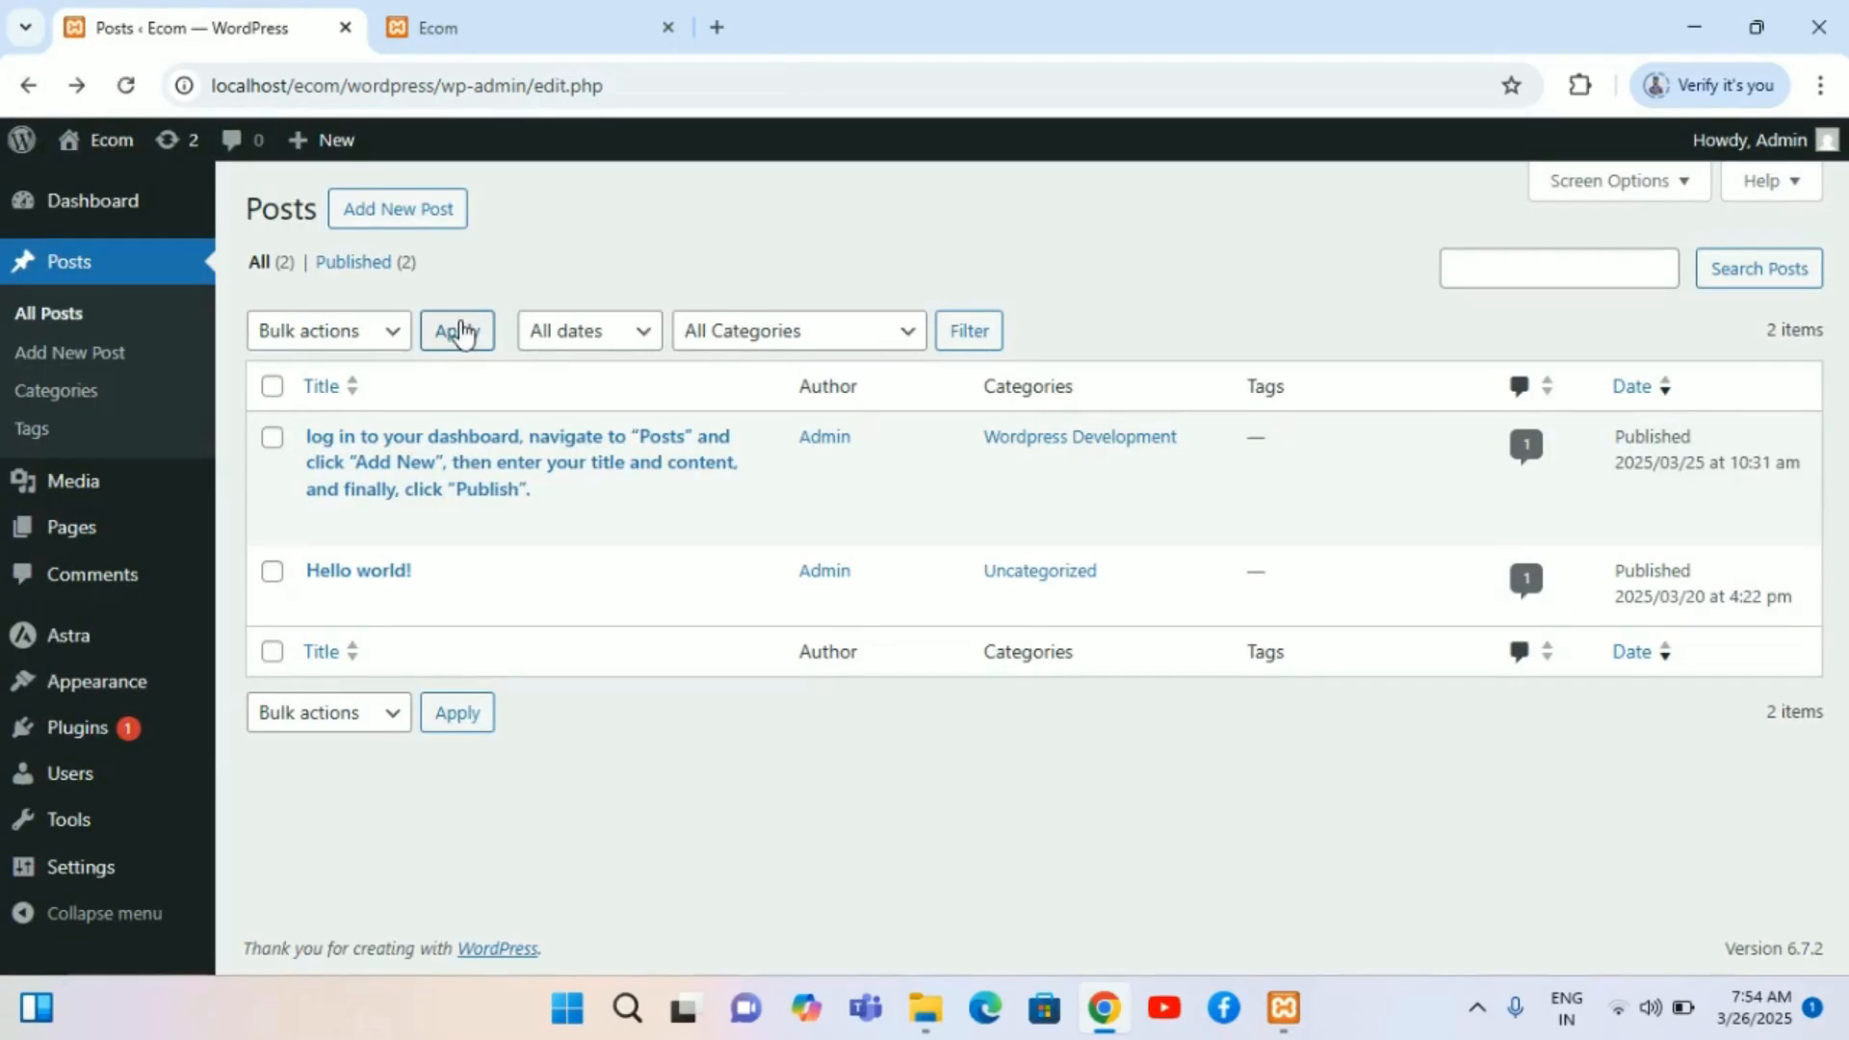
pyautogui.click(620, 13)
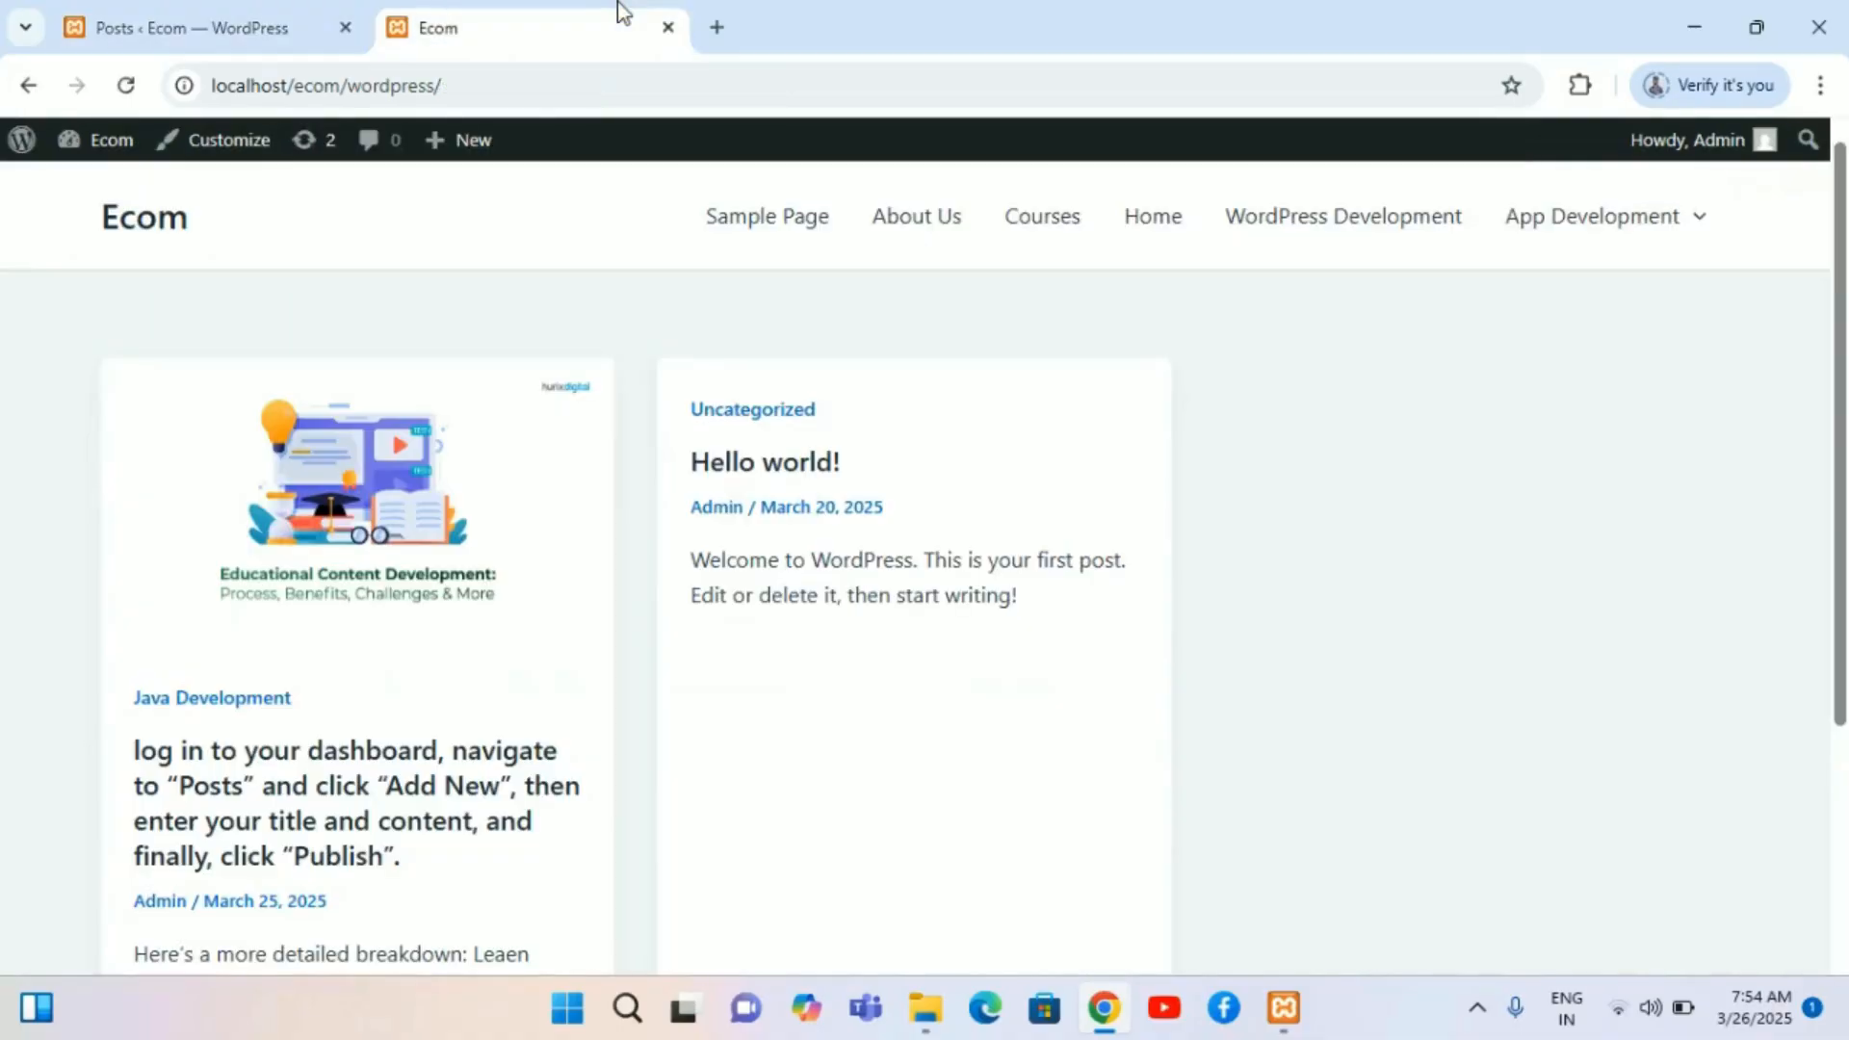
# Step: Reload the site's front page and check which category label the dashboard post now shows
pyautogui.click(120, 84)
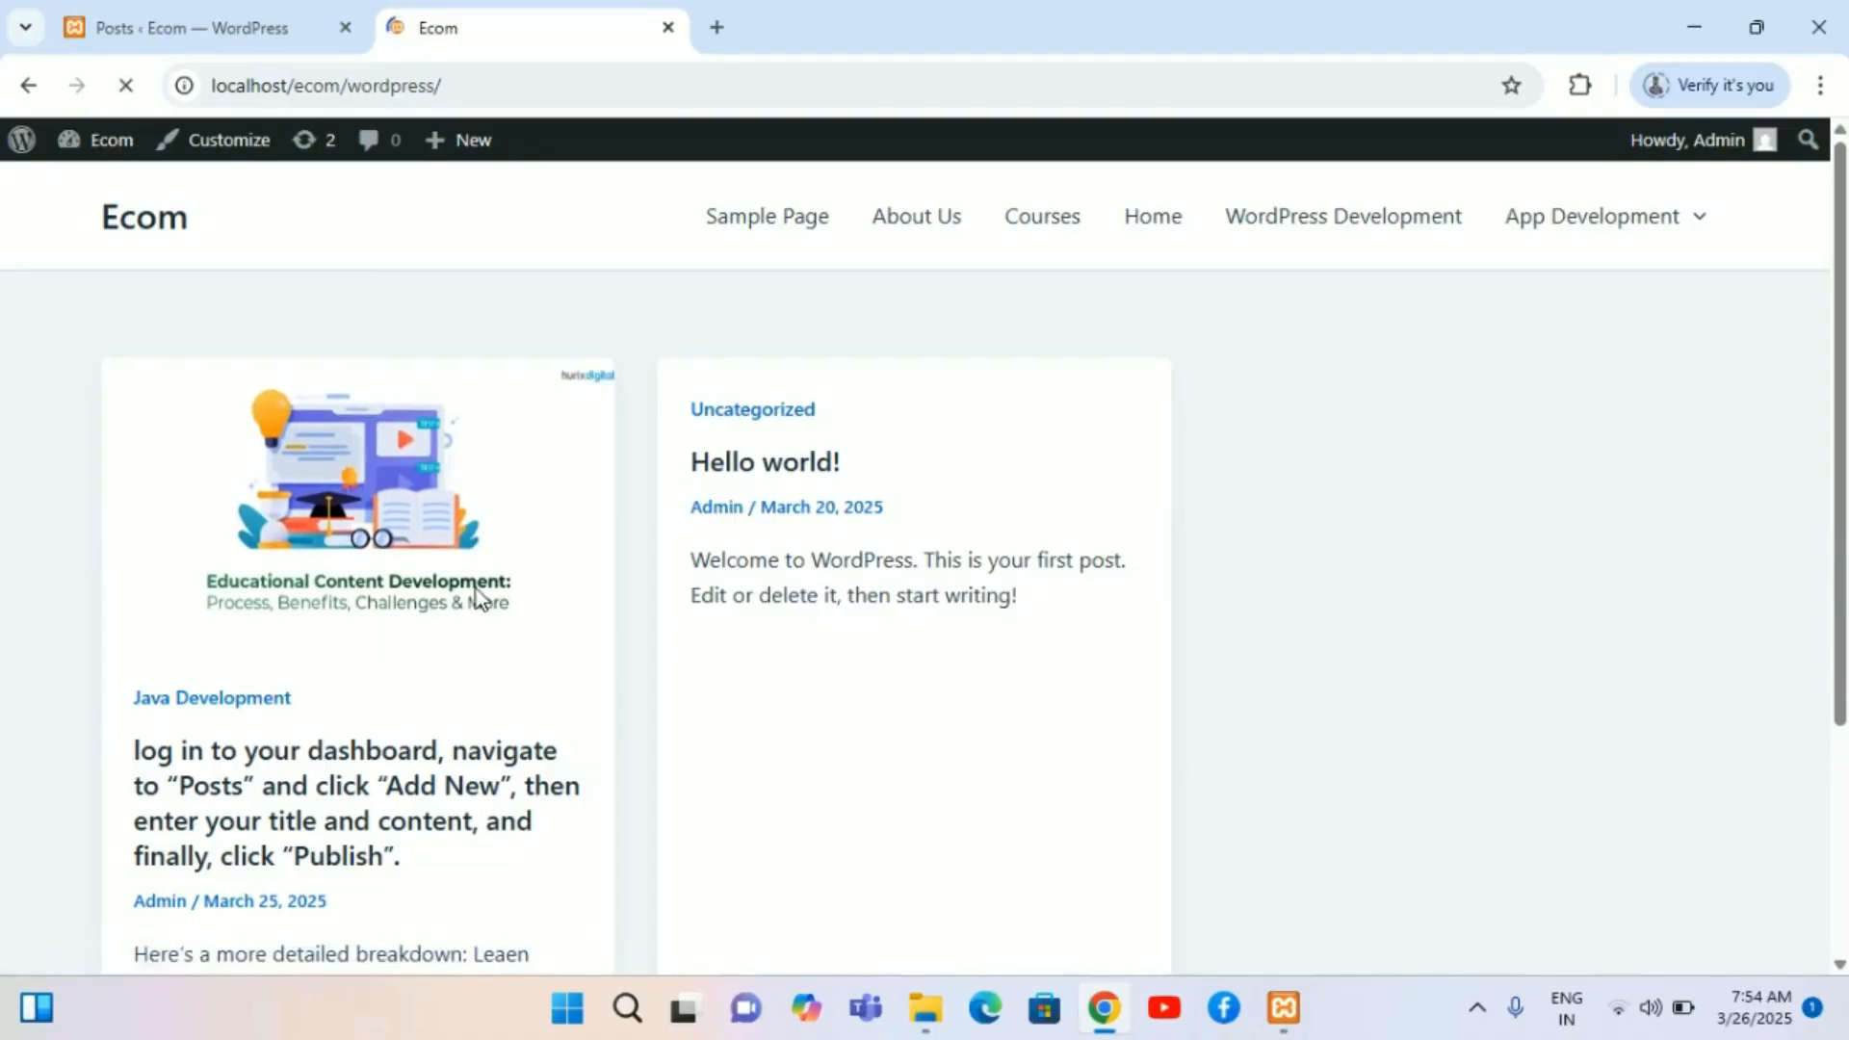
pyautogui.scroll(-3, 476, 587)
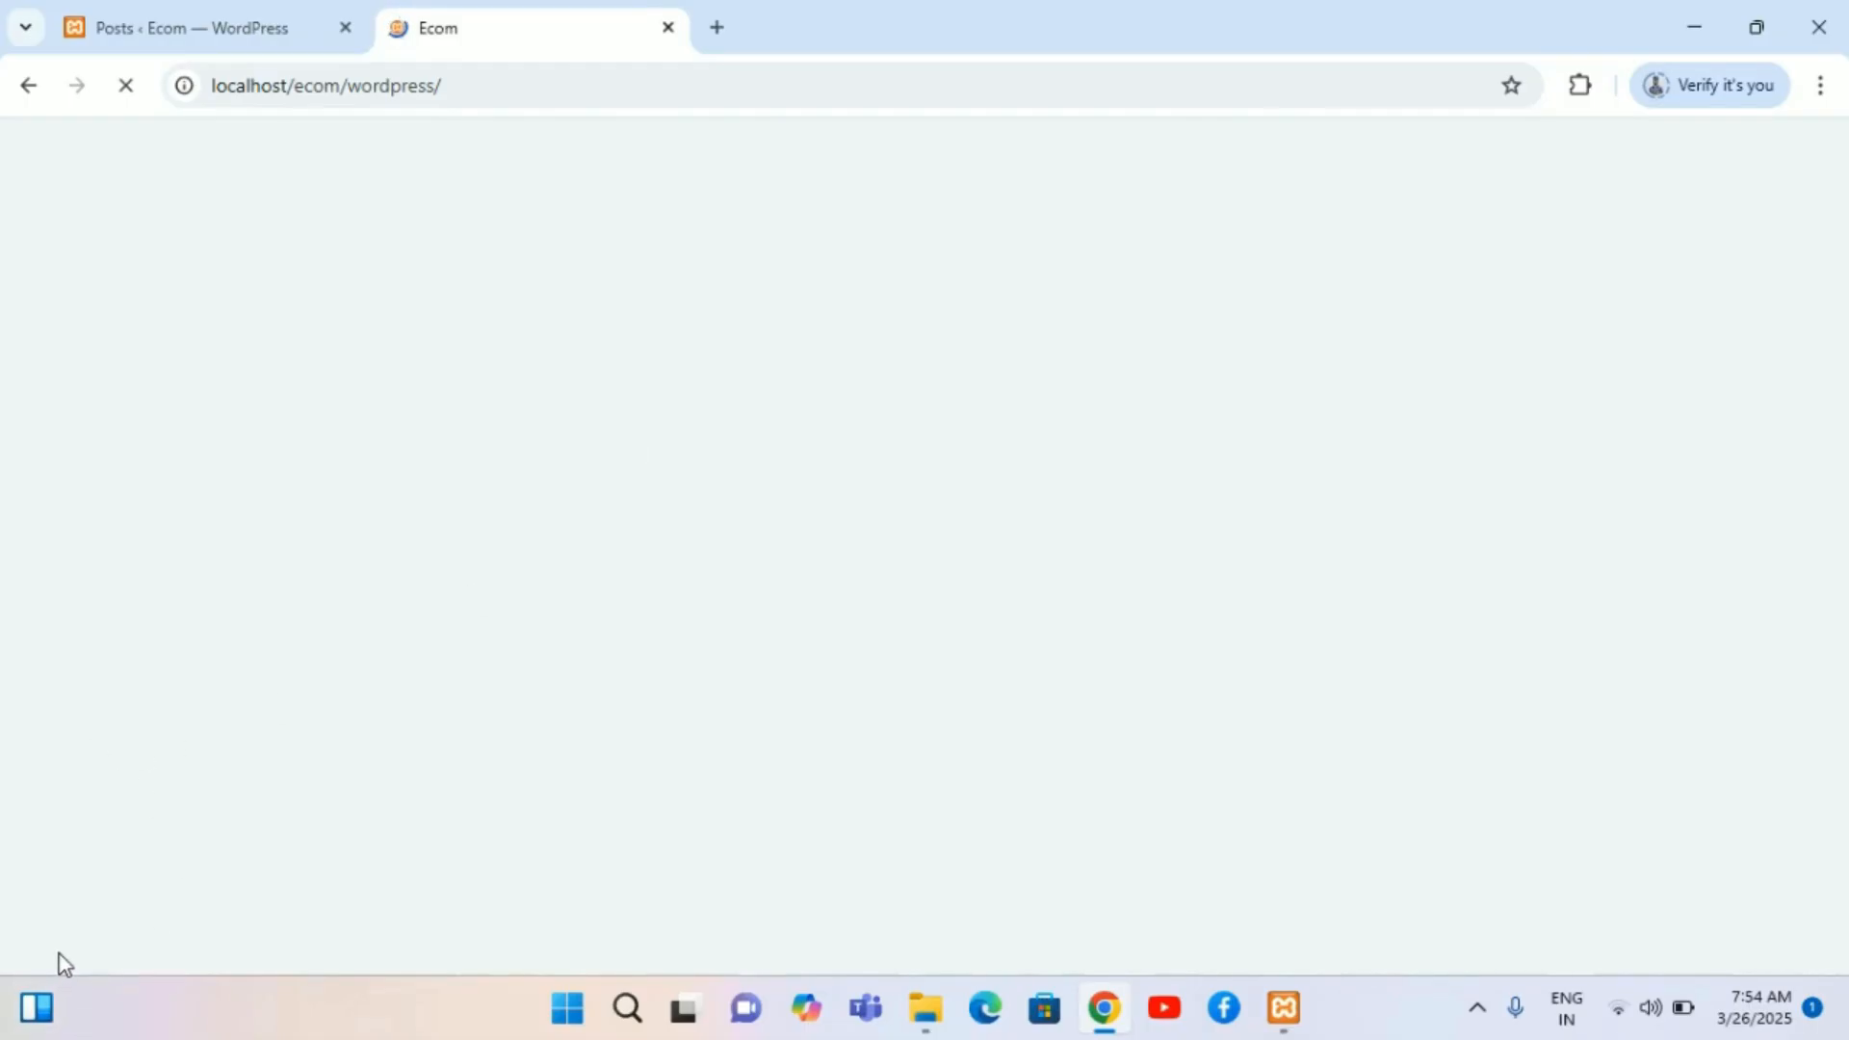
pyautogui.scroll(-3, 425, 805)
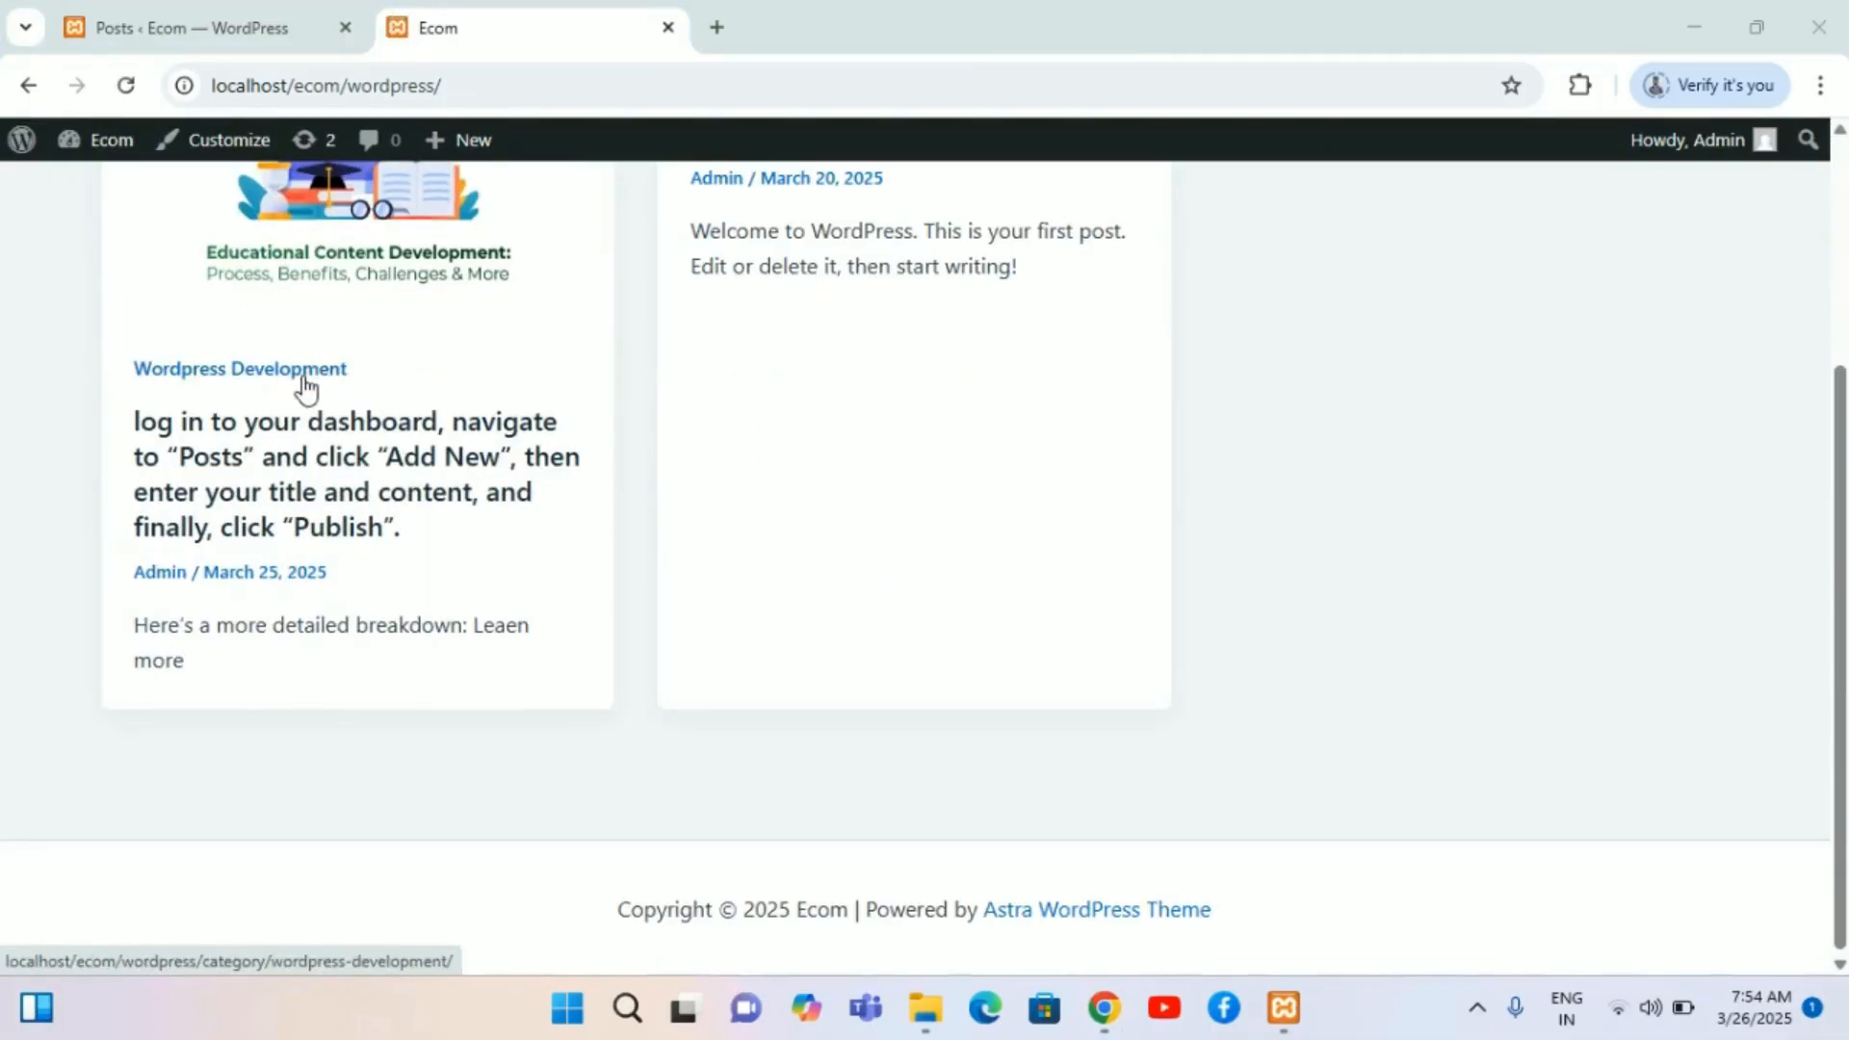
pyautogui.scroll(1, 279, 400)
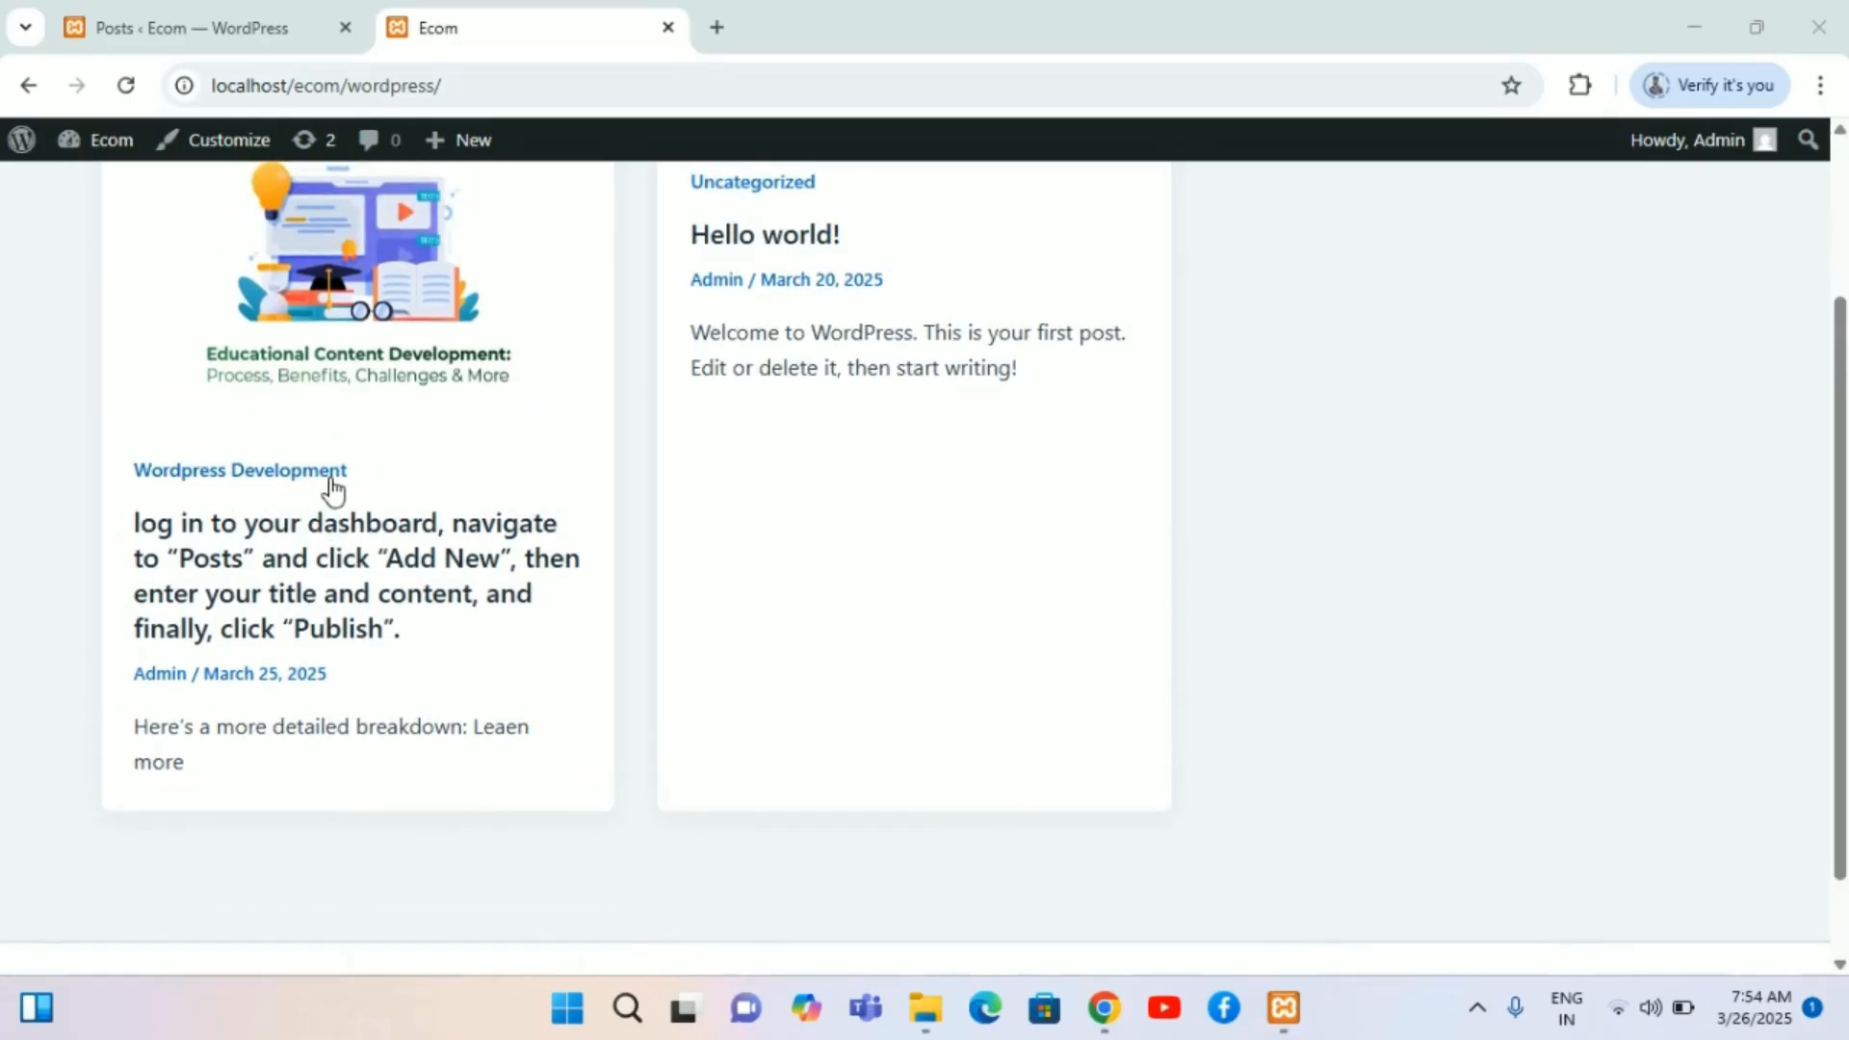
pyautogui.scroll(2, 332, 489)
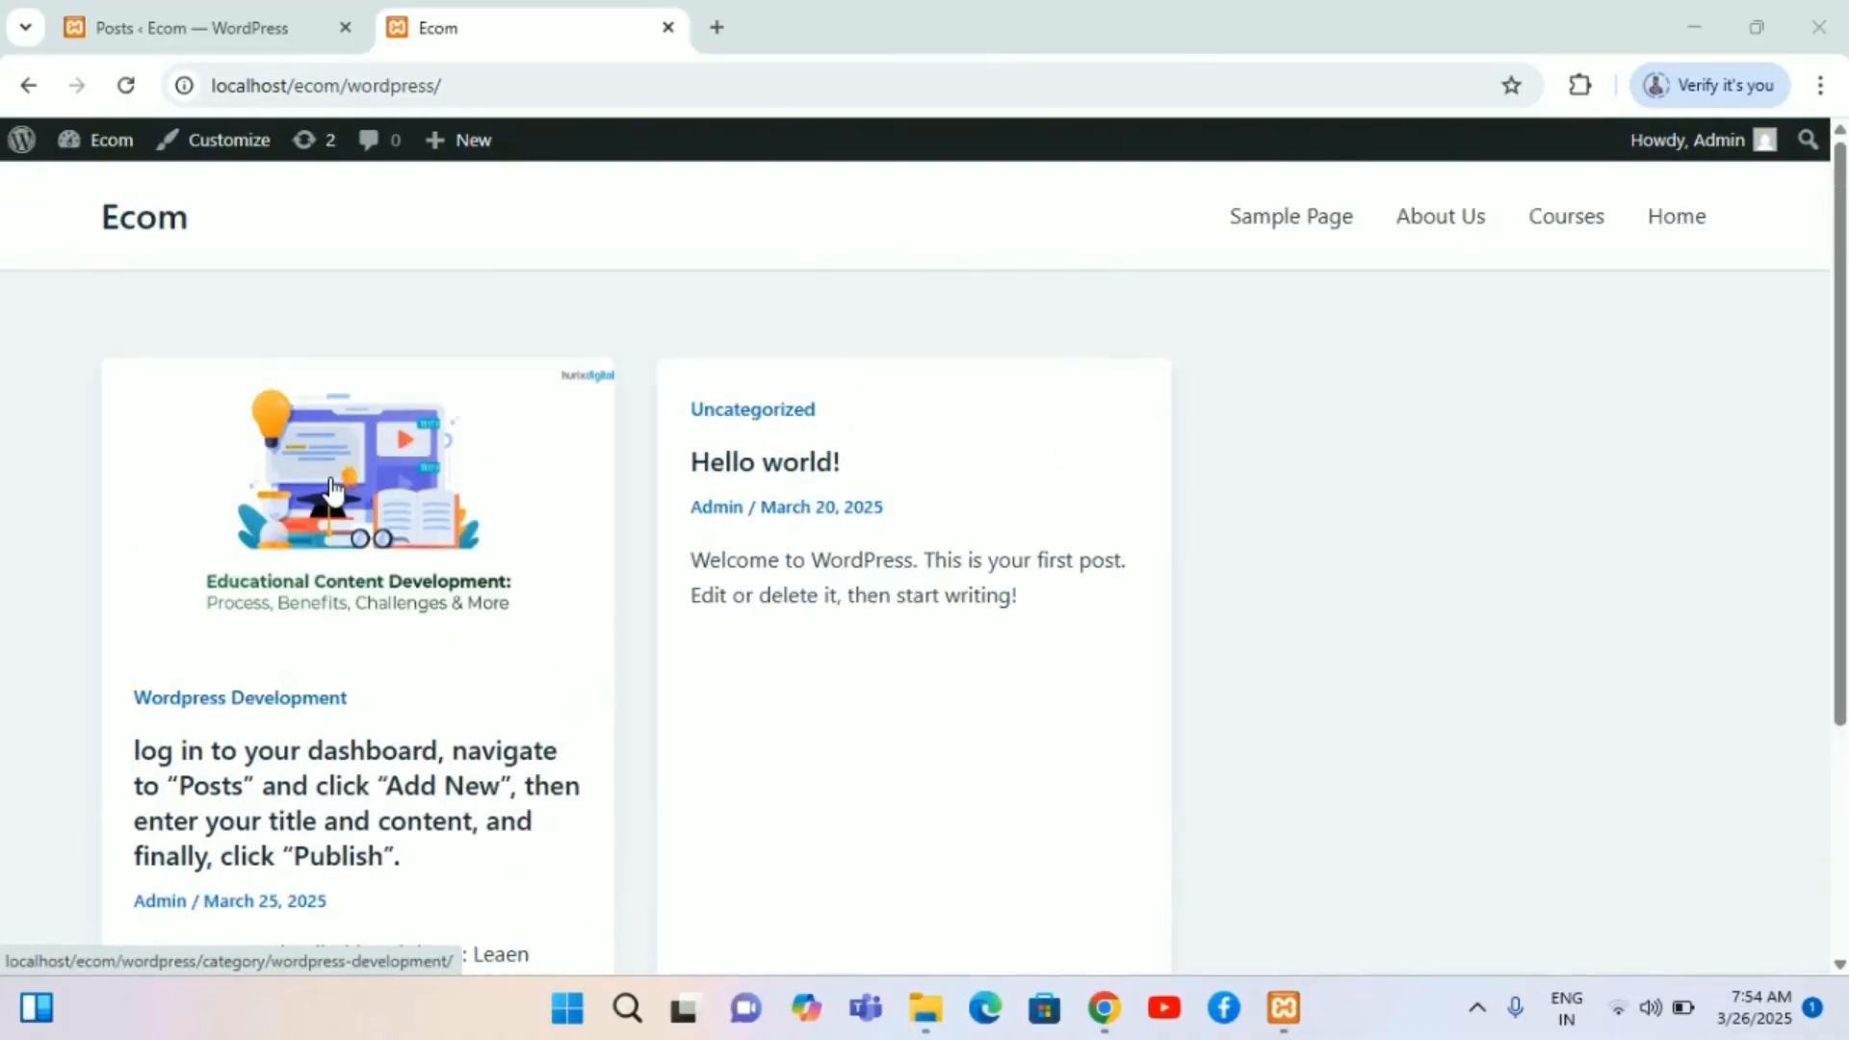
pyautogui.click(239, 13)
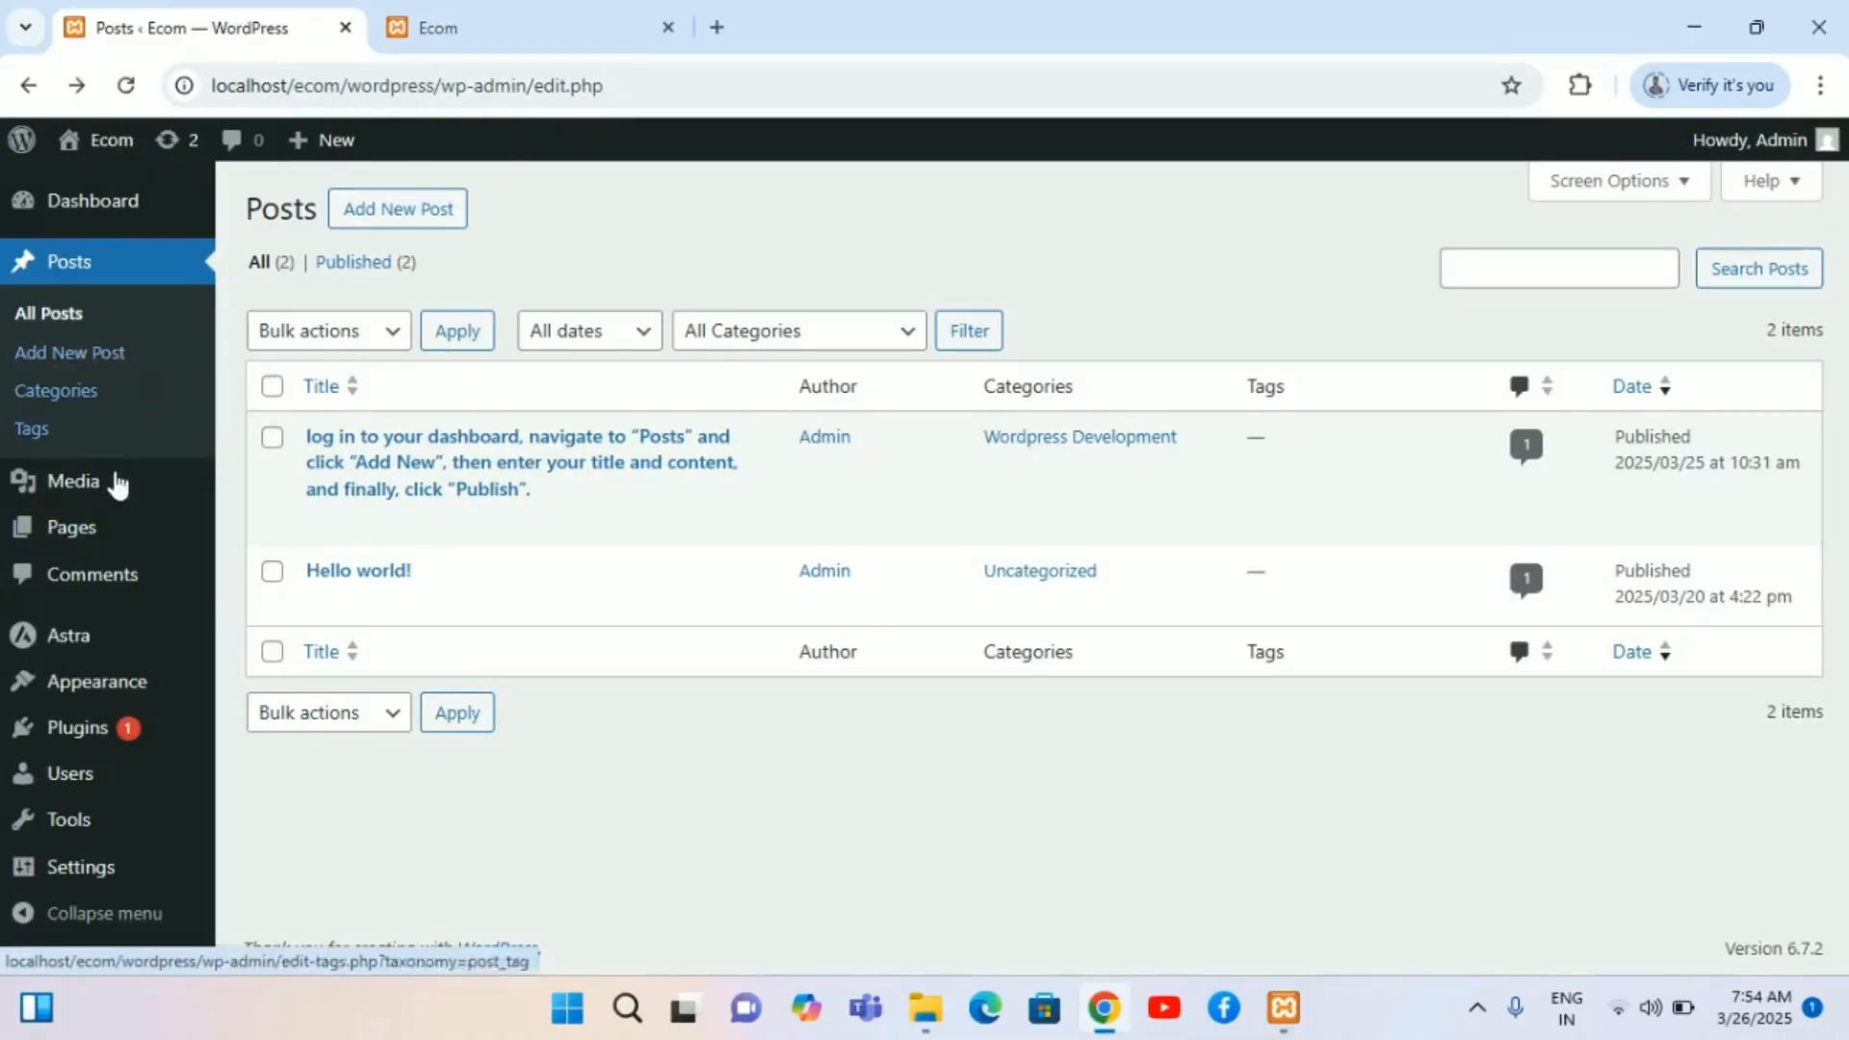
pyautogui.click(500, 14)
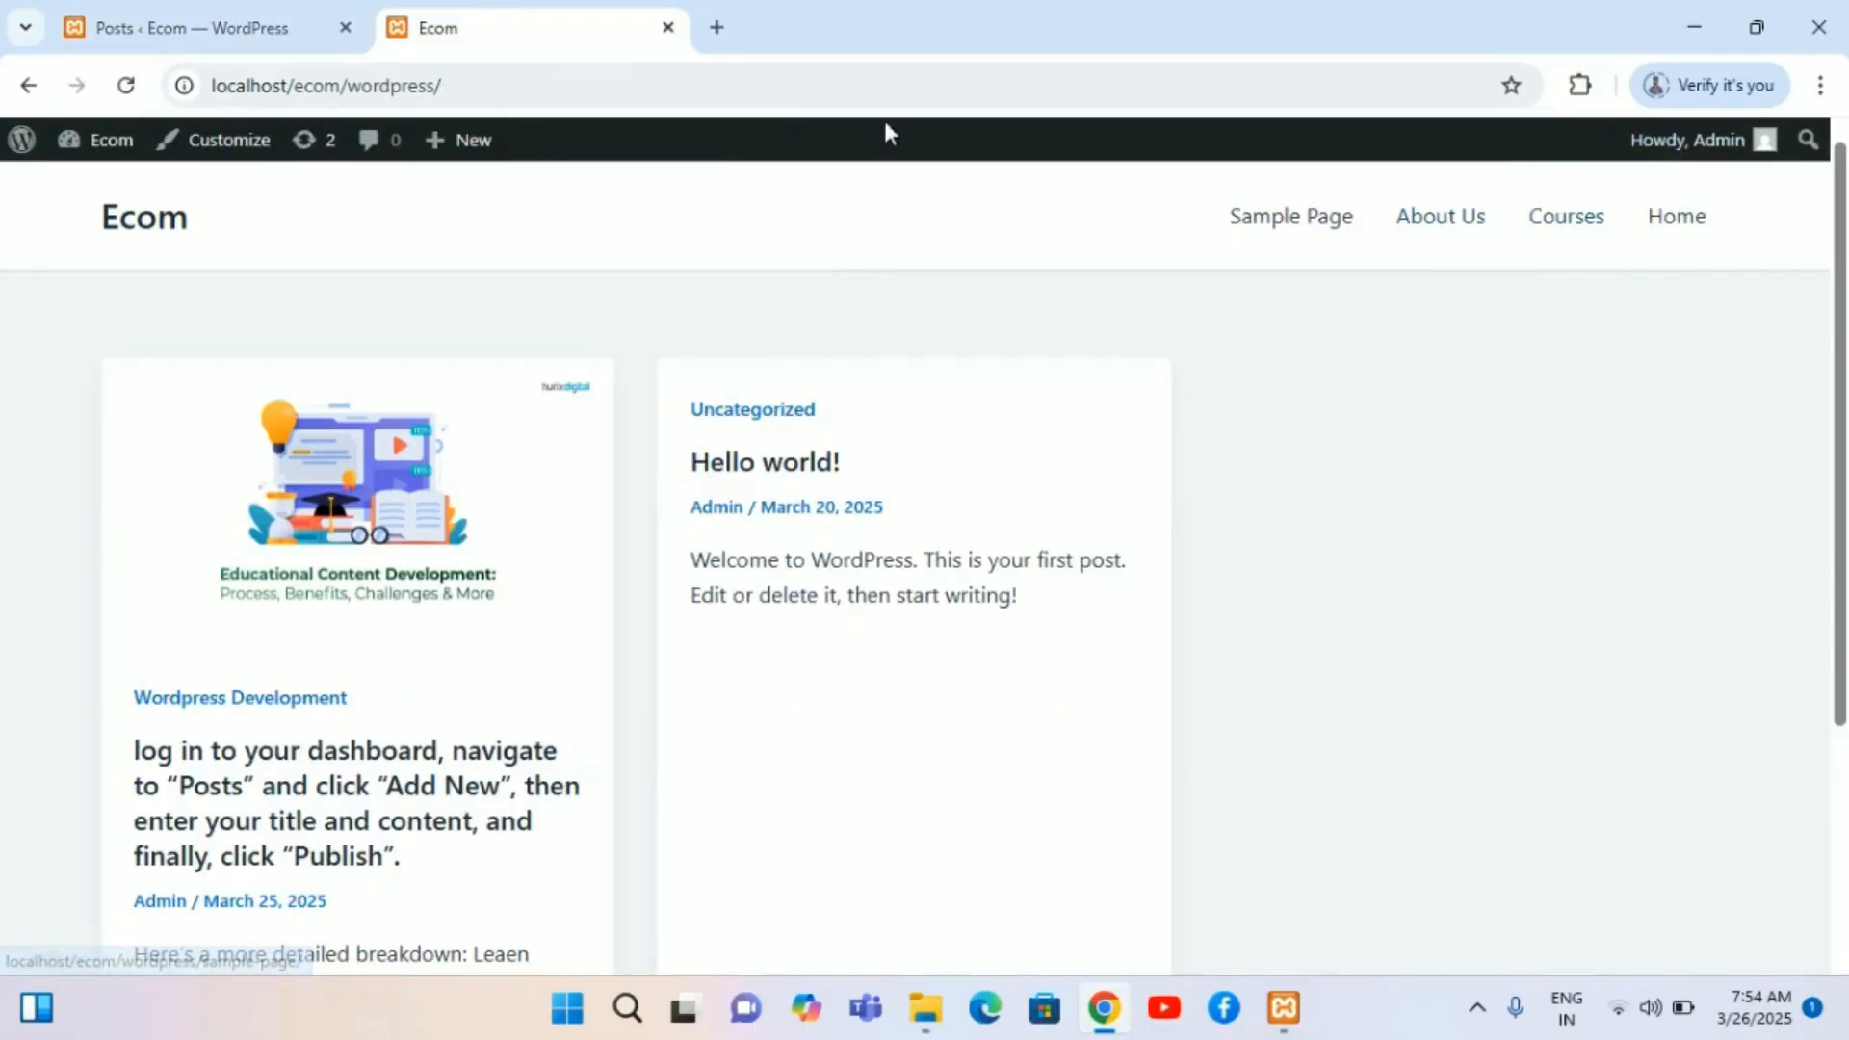
pyautogui.click(274, 2)
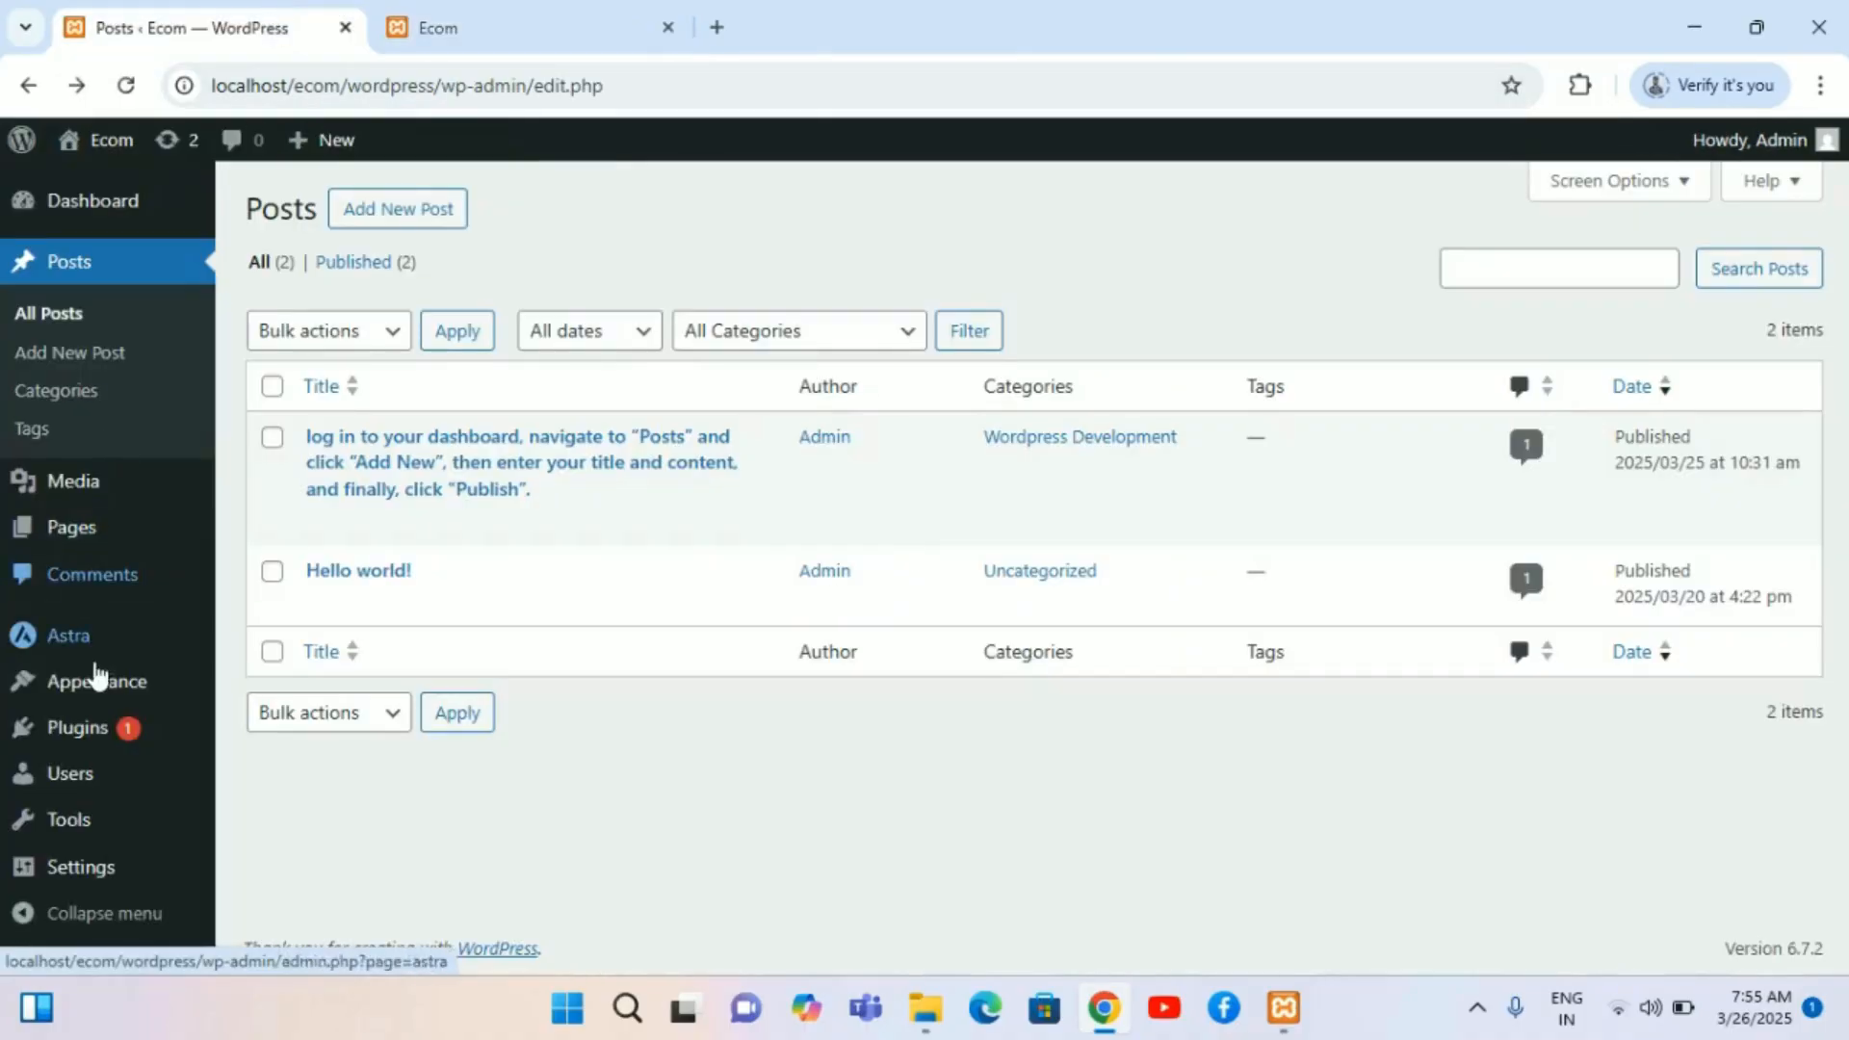
# Step: Open the menu editor and add the App Development and Wordpress Development categories to Menu 1
pyautogui.moveTo(100, 684)
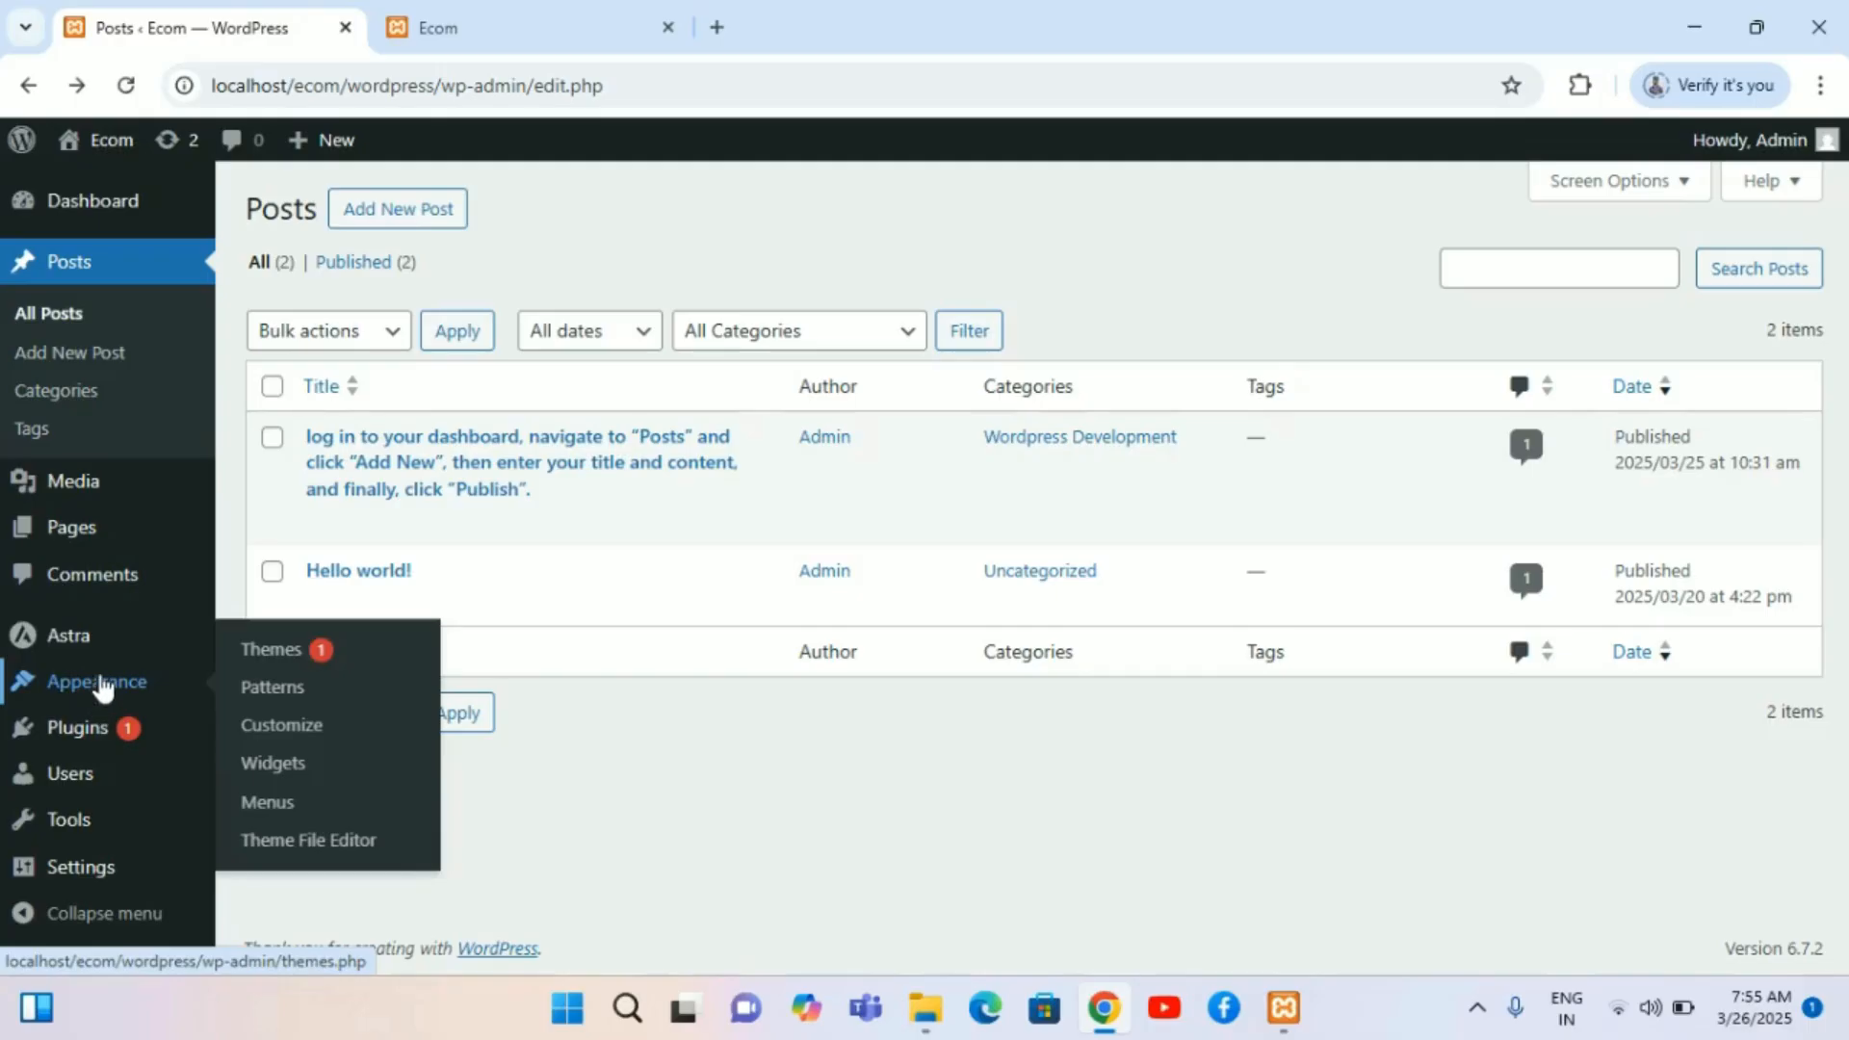
pyautogui.click(279, 805)
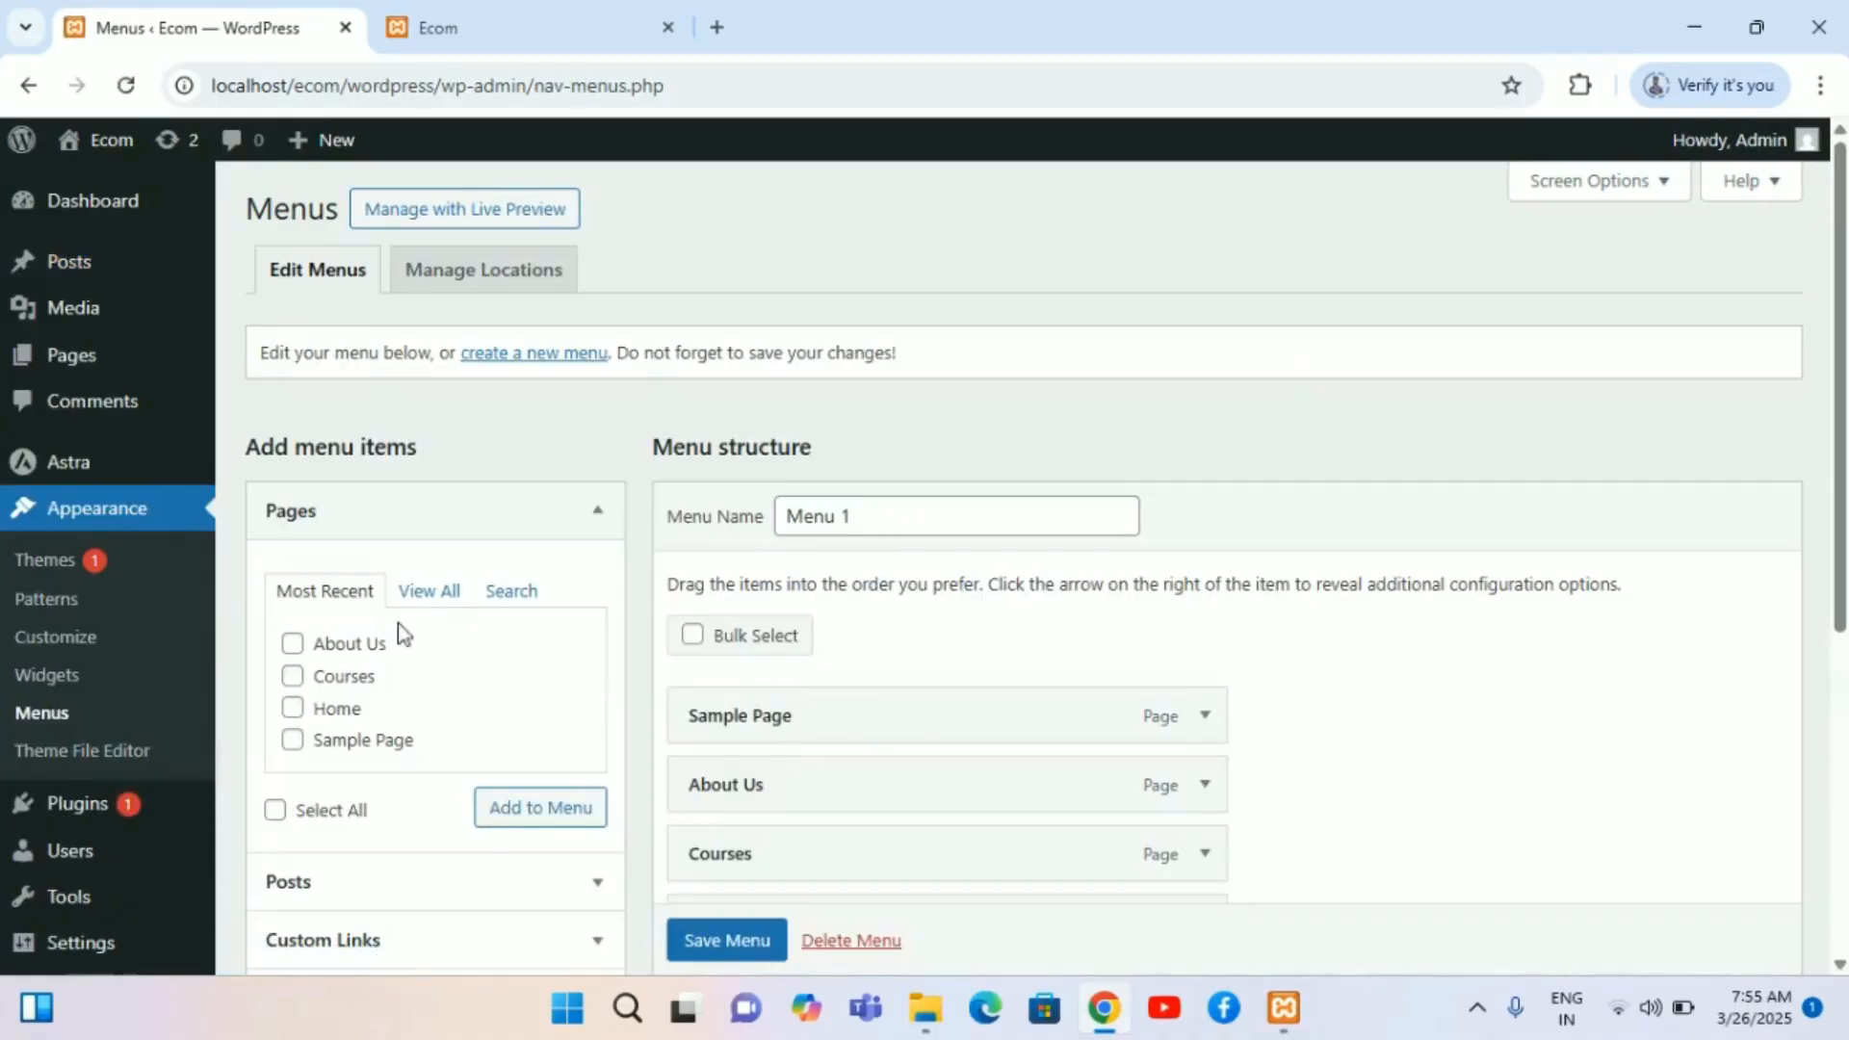
pyautogui.scroll(-2, 442, 631)
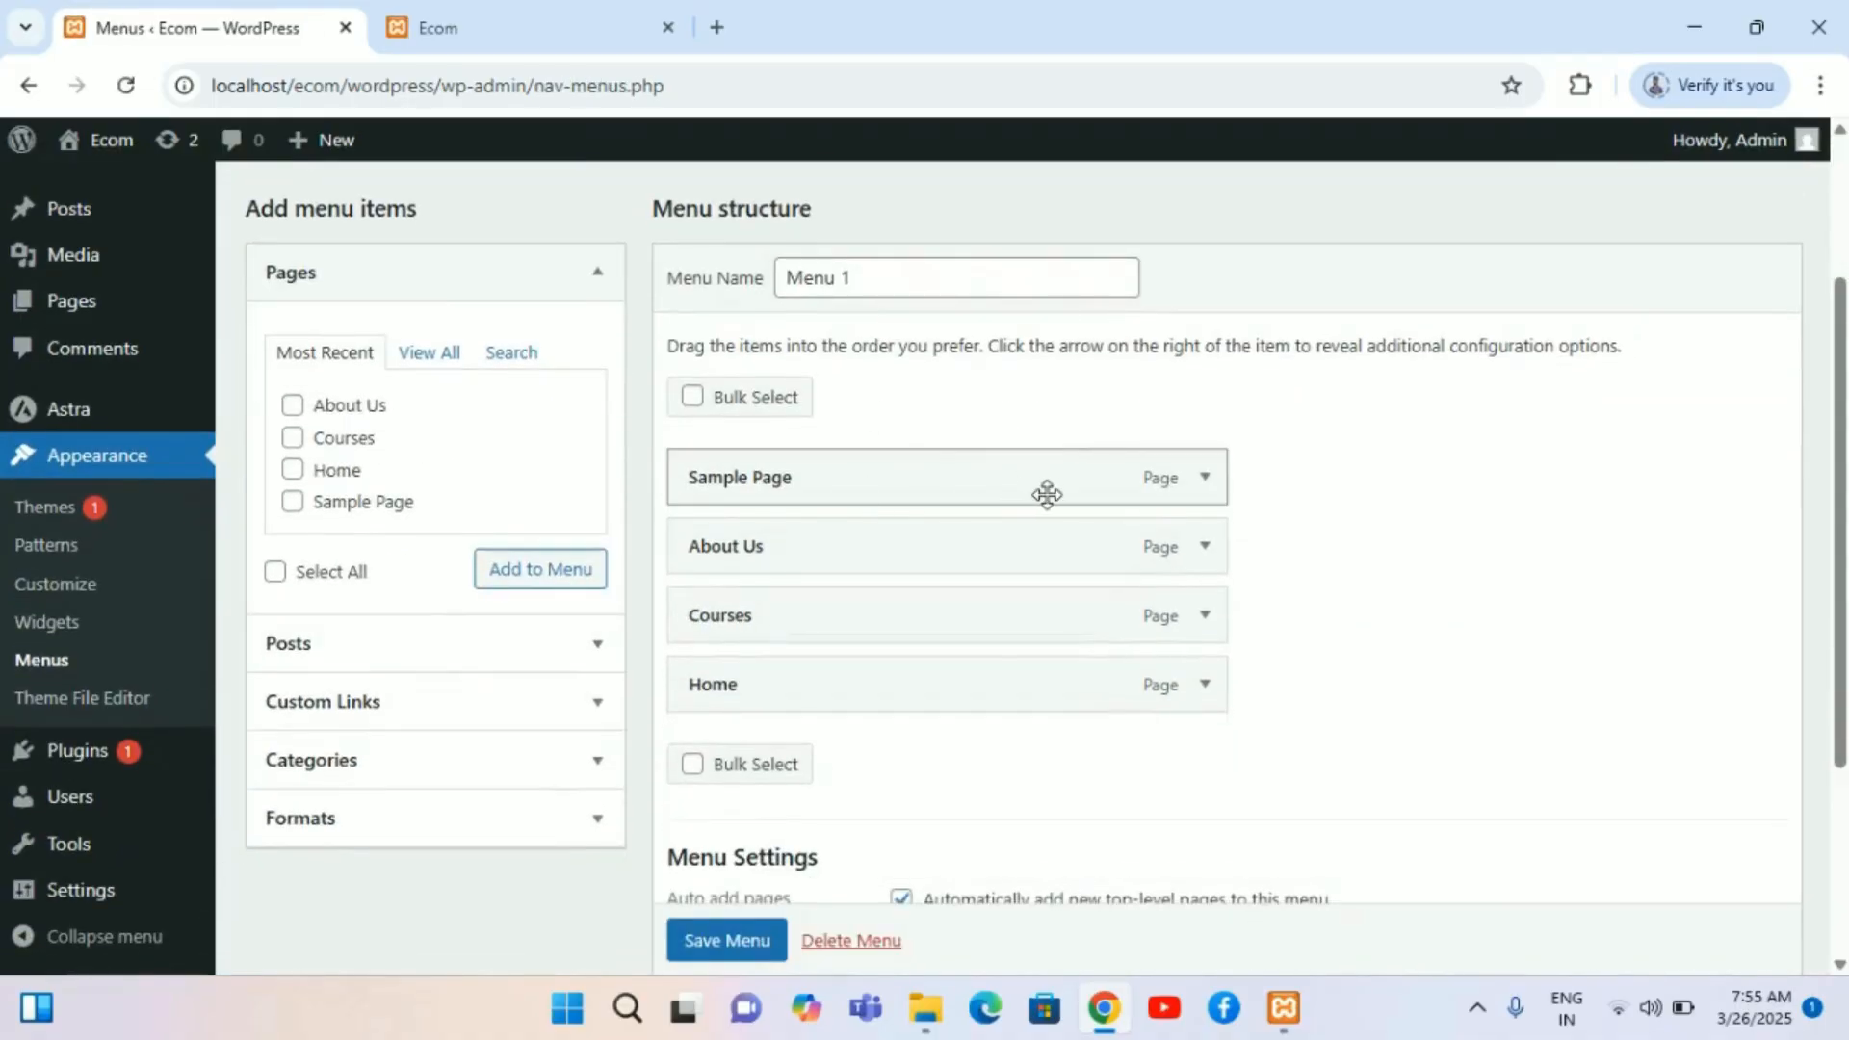
pyautogui.click(598, 767)
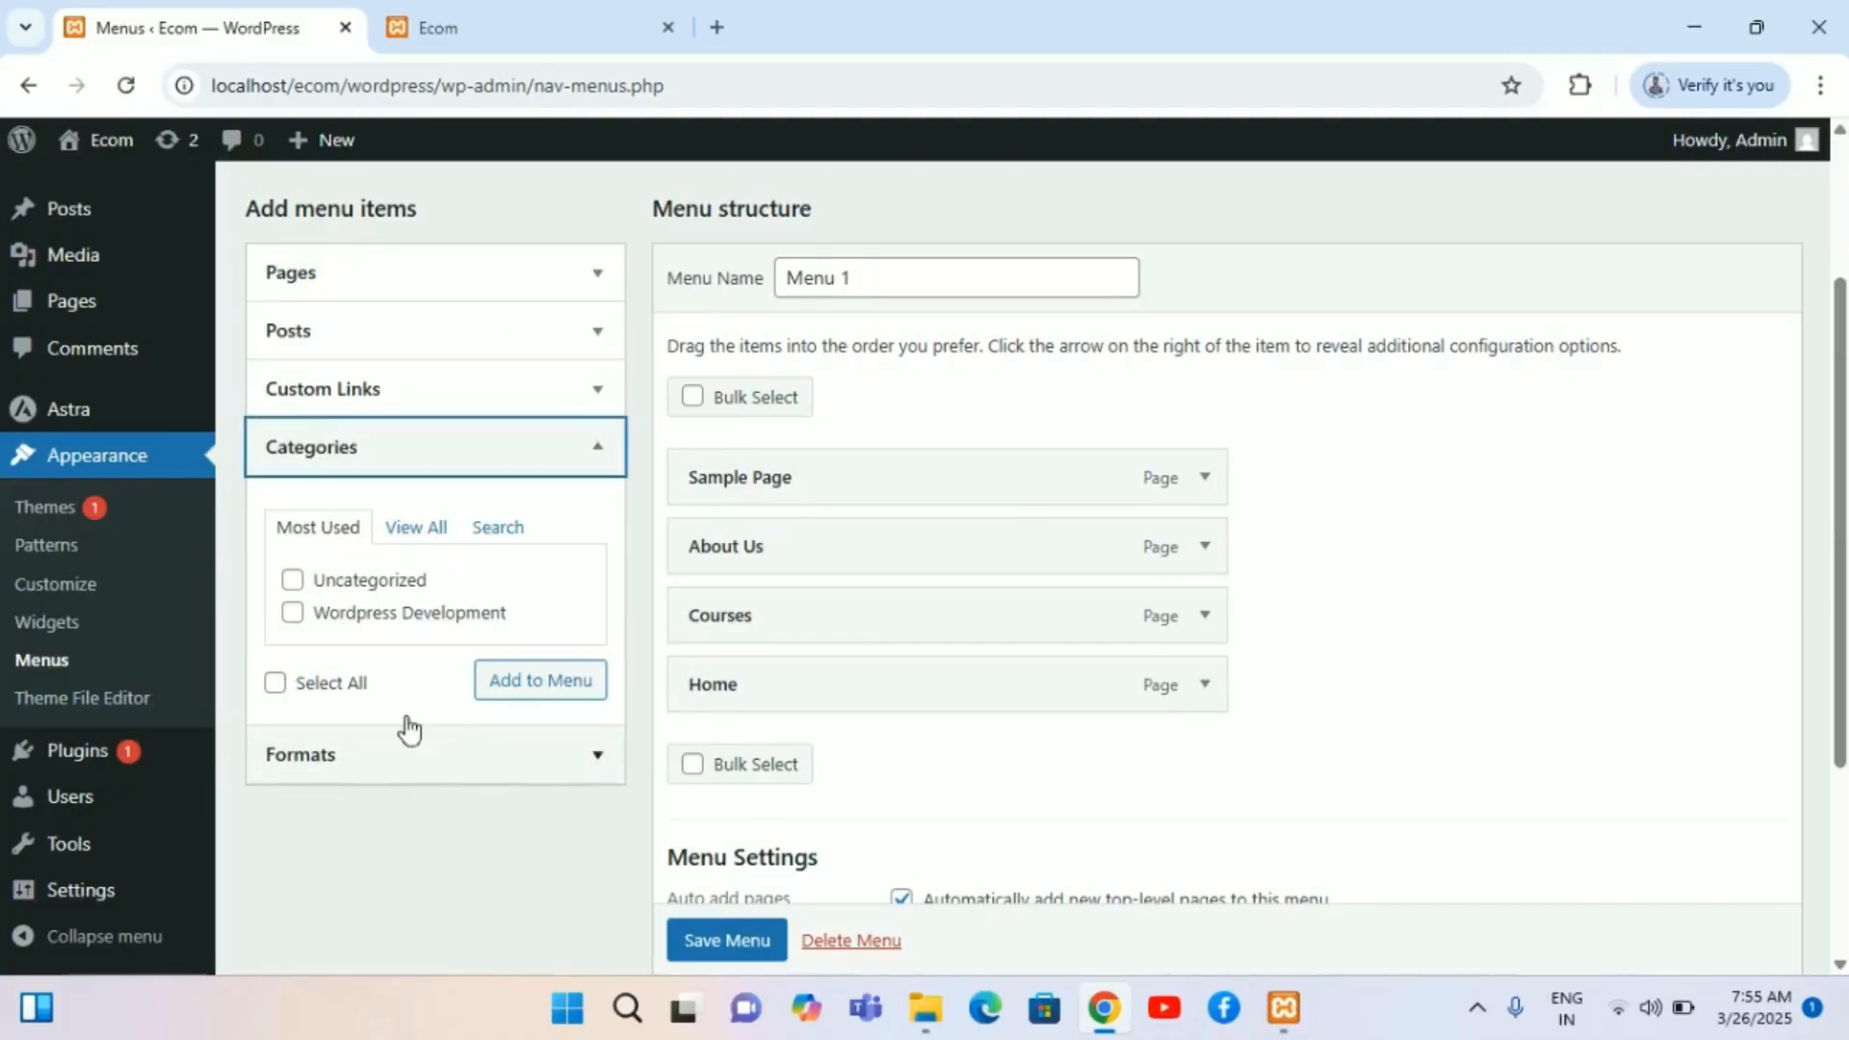
pyautogui.click(293, 617)
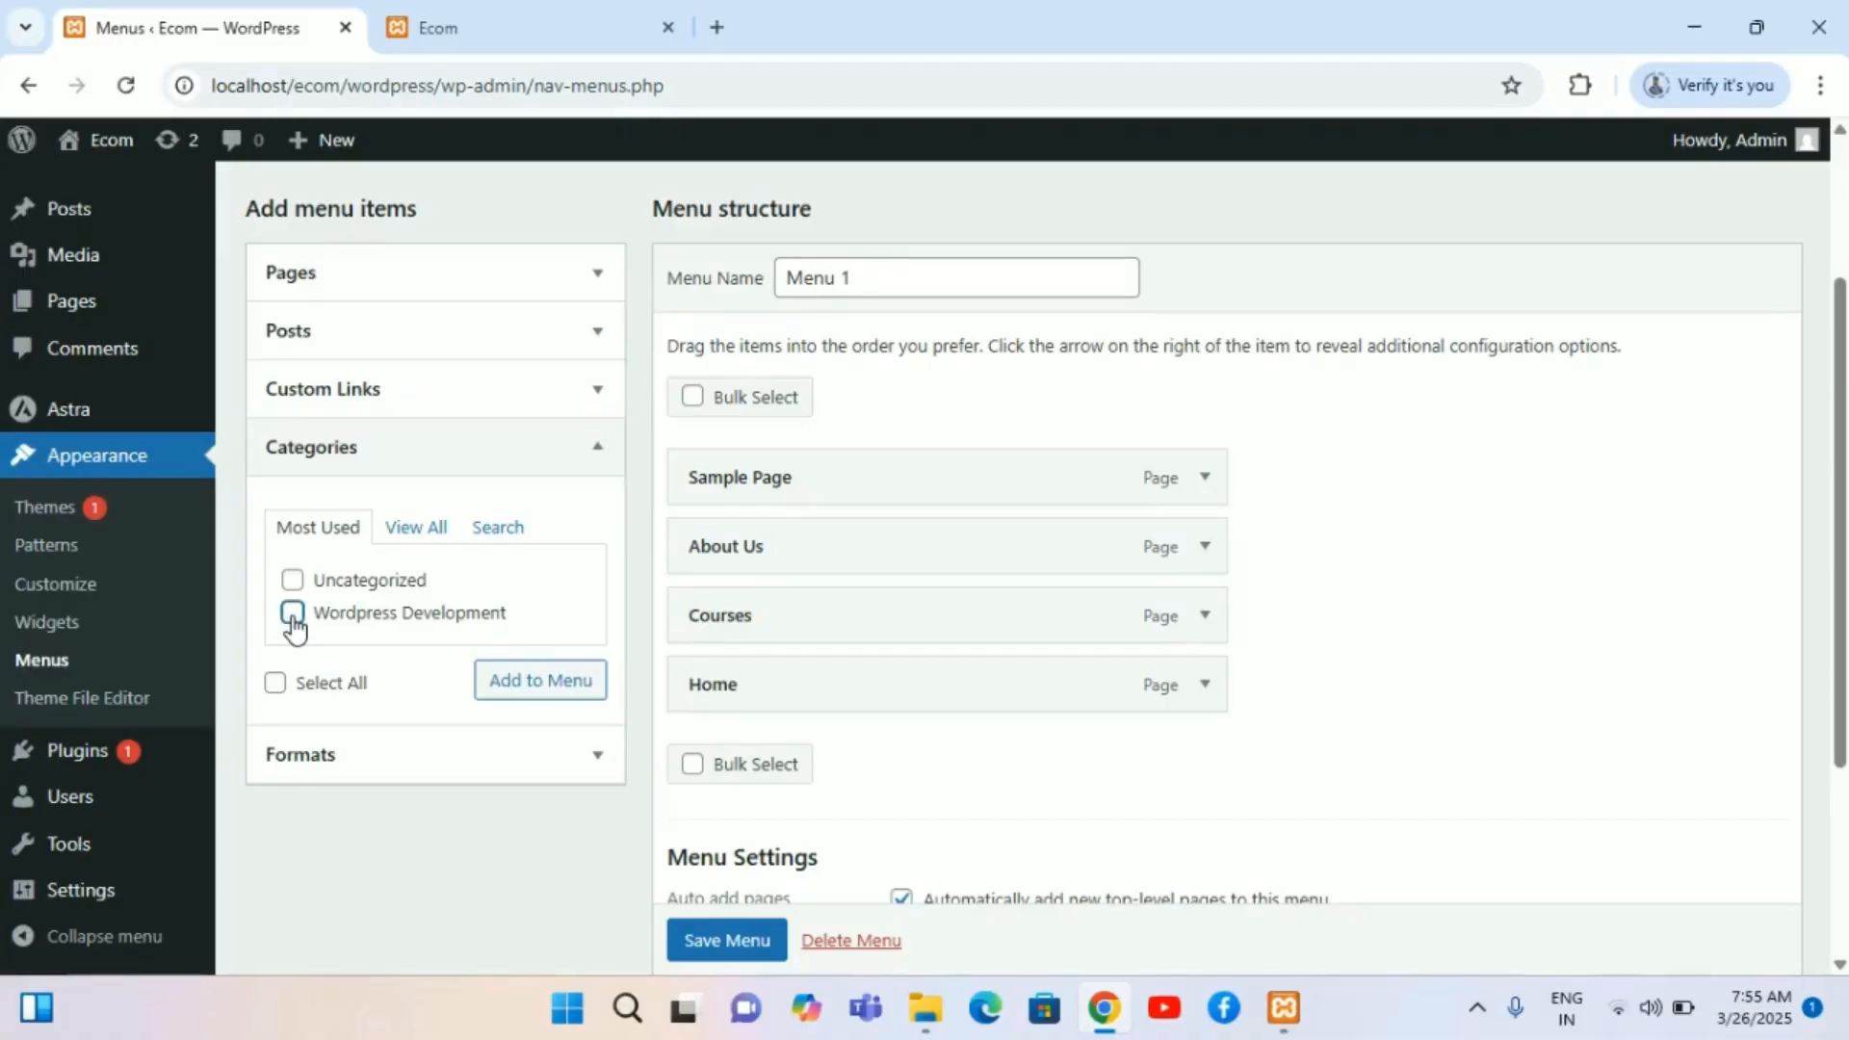
pyautogui.click(418, 530)
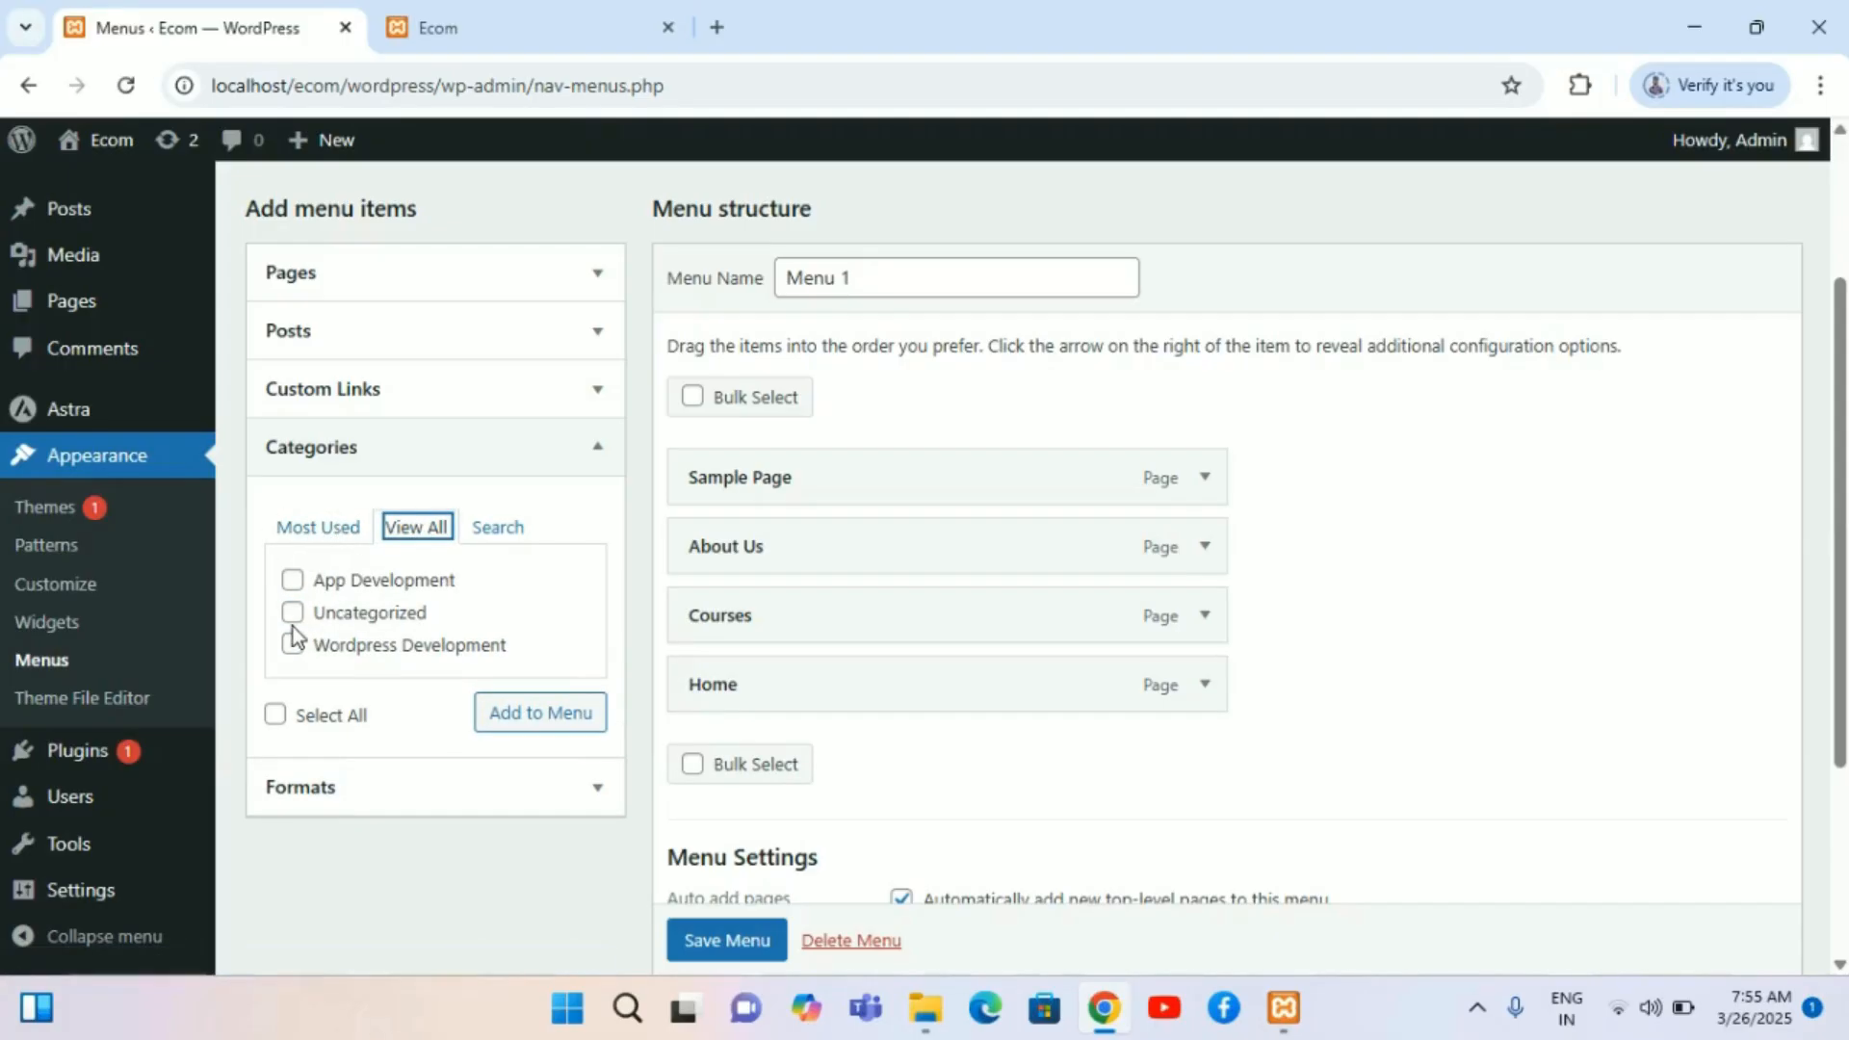
pyautogui.click(292, 579)
pyautogui.click(293, 645)
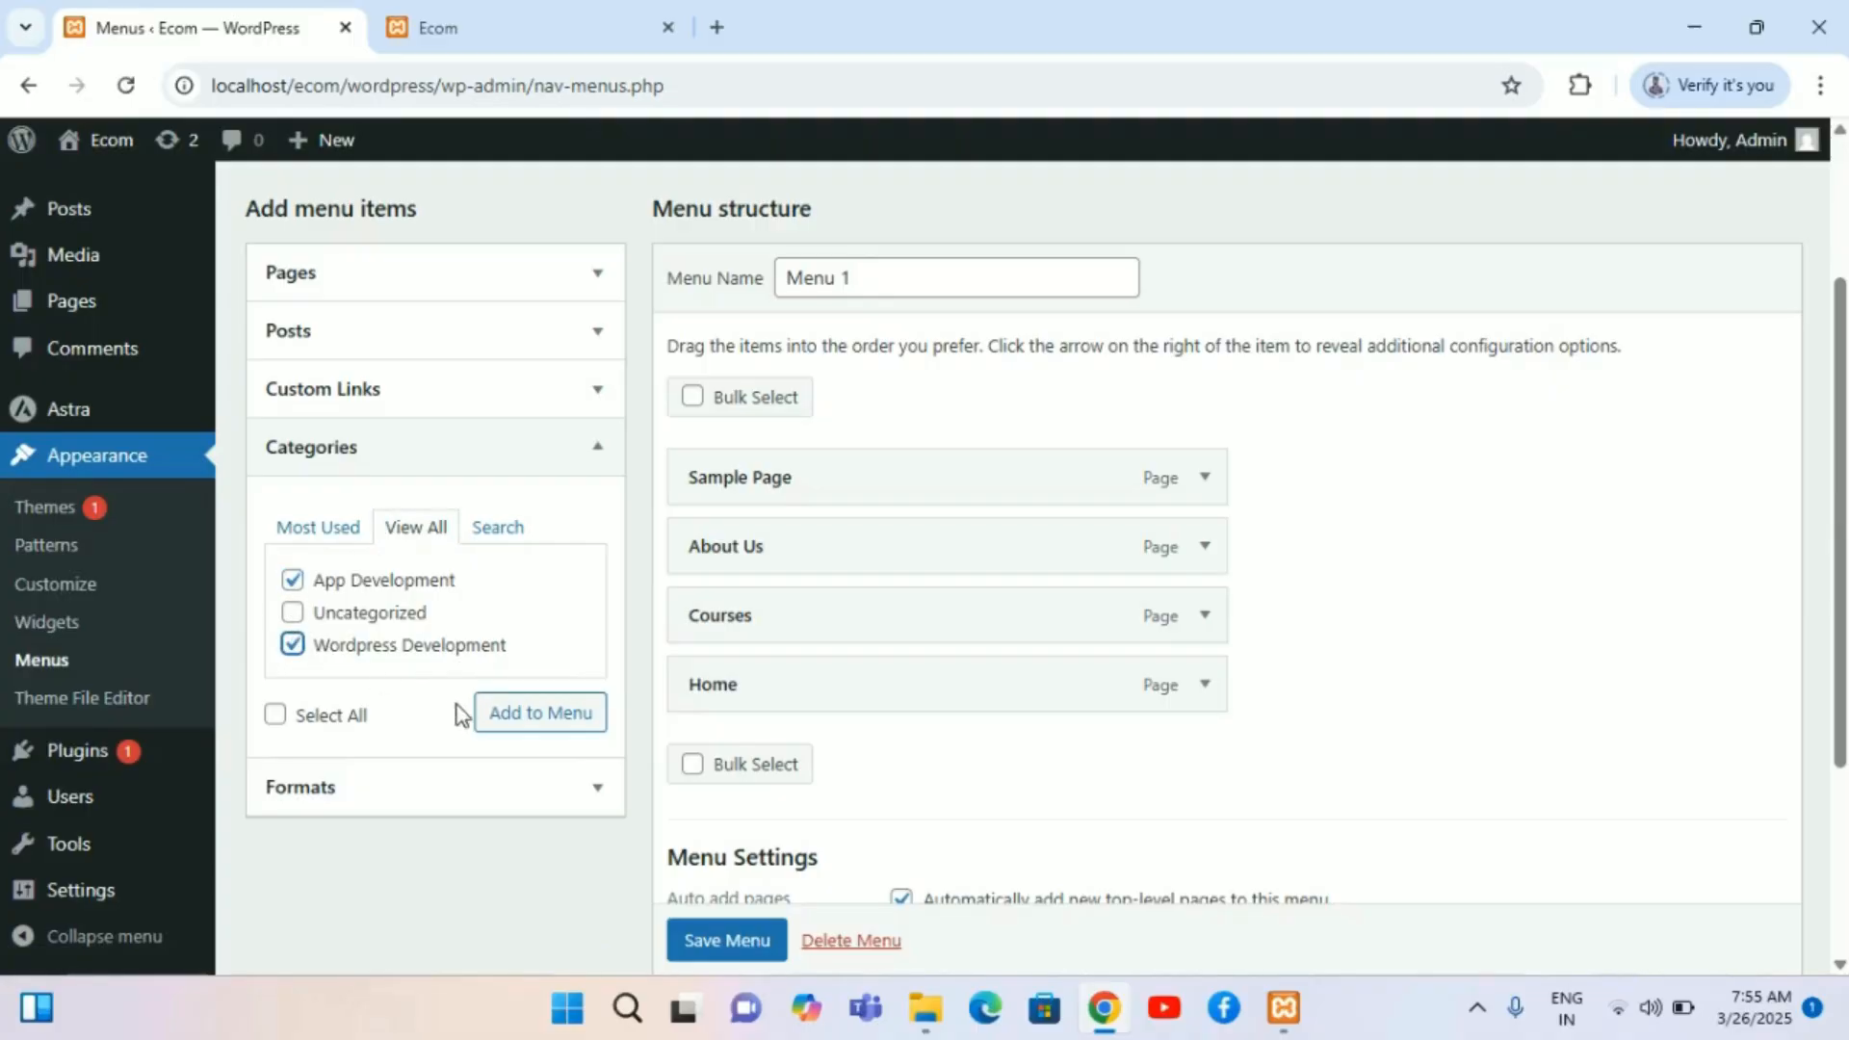
pyautogui.click(508, 717)
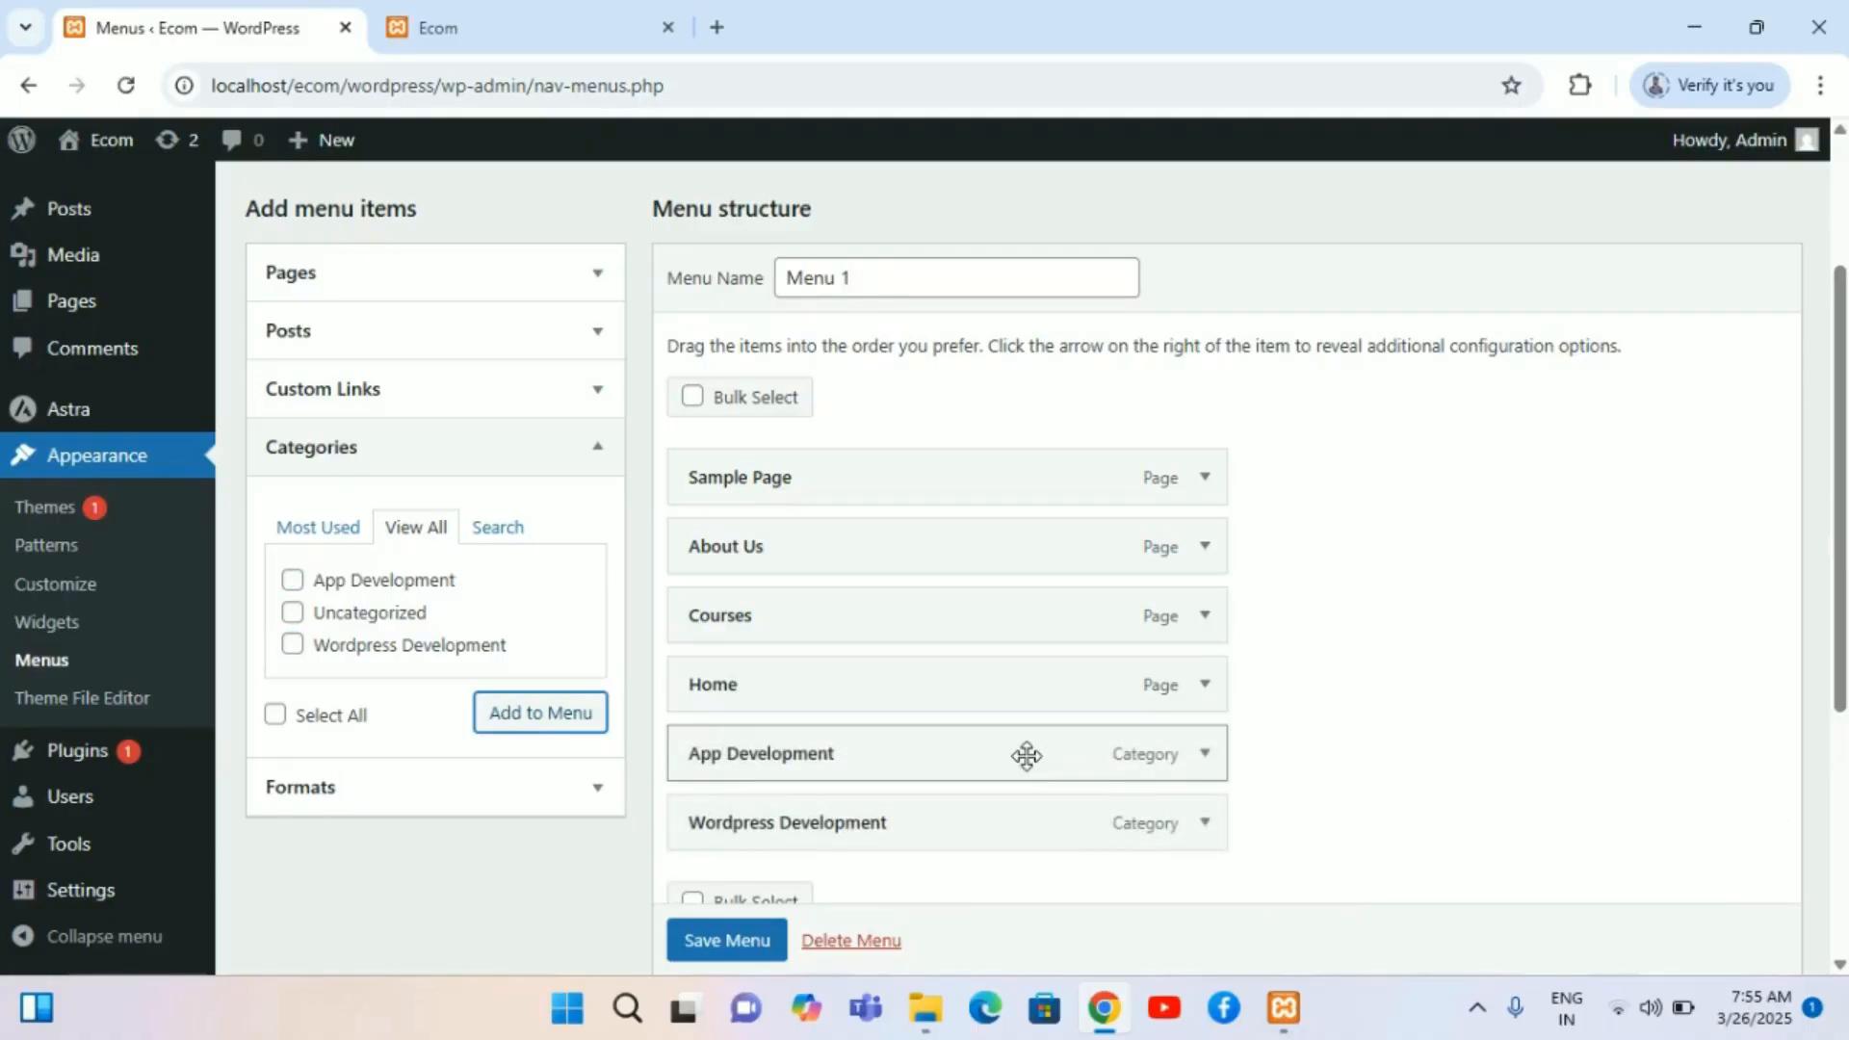
pyautogui.scroll(-2, 1023, 754)
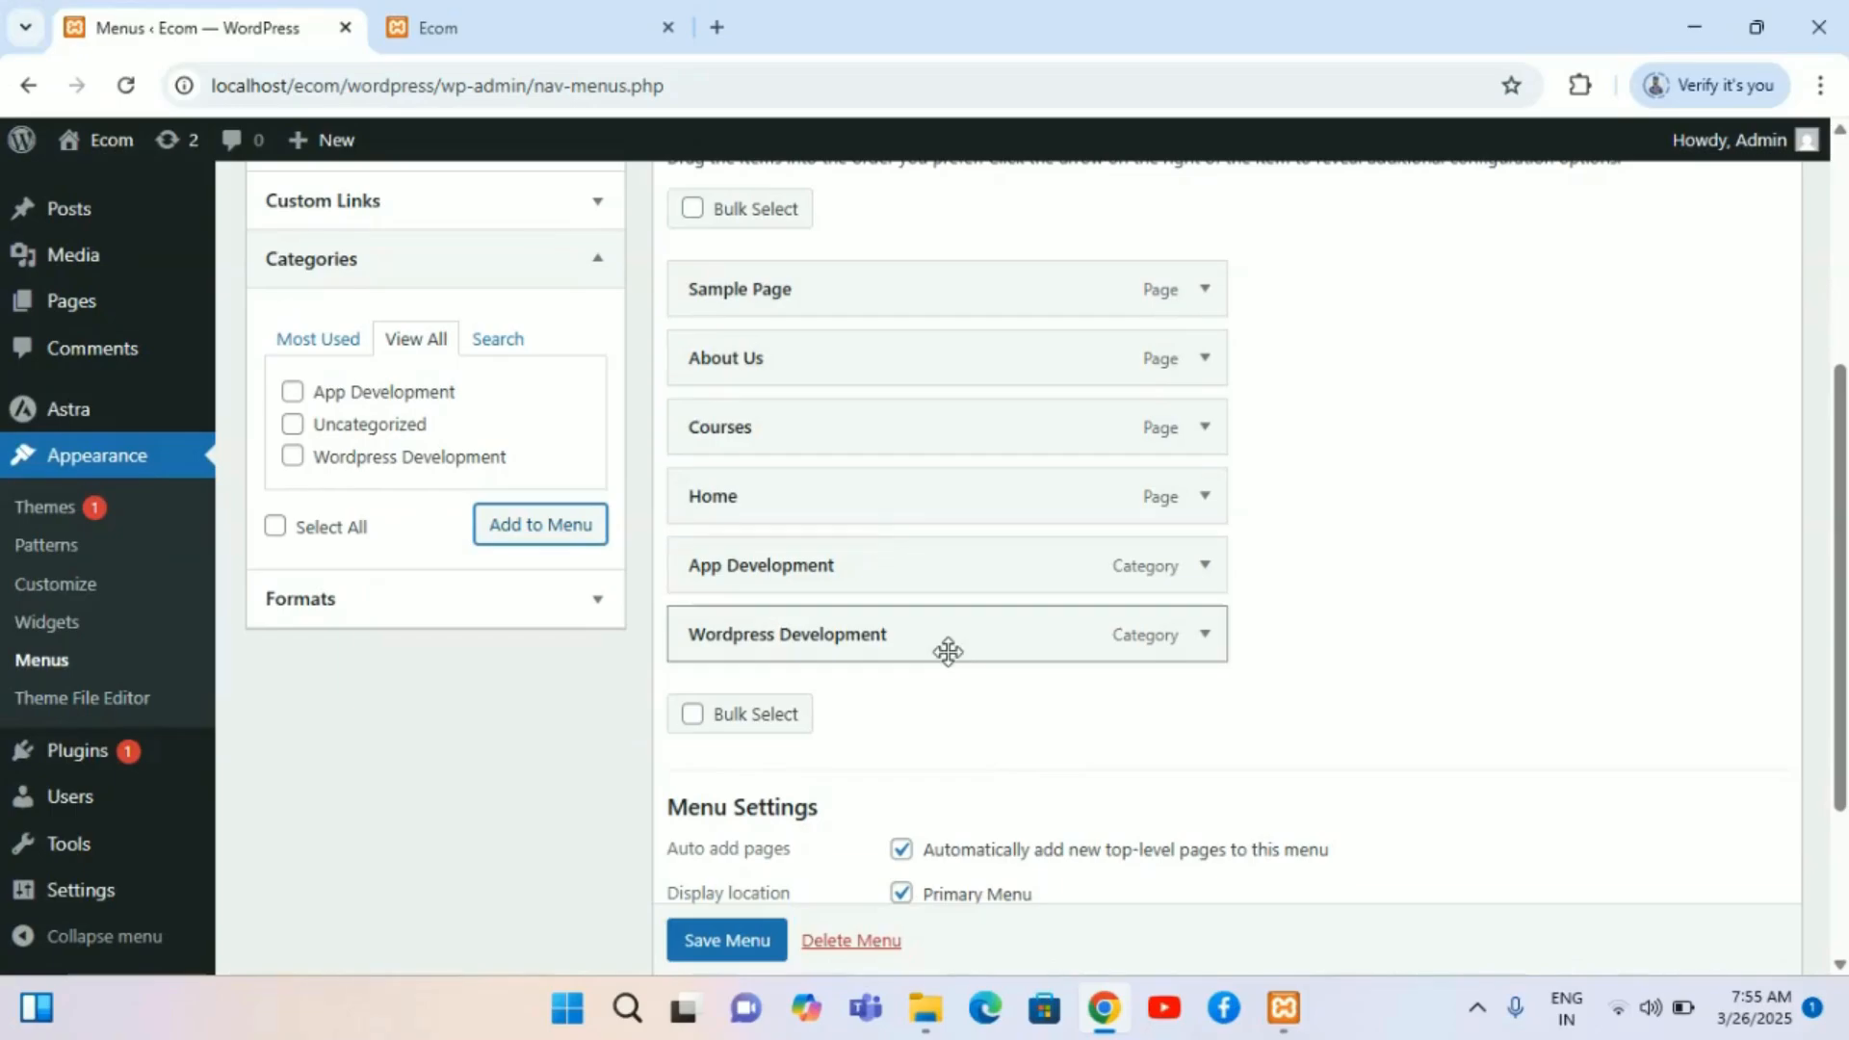
pyautogui.moveTo(948, 652); pyautogui.dragTo(911, 574)
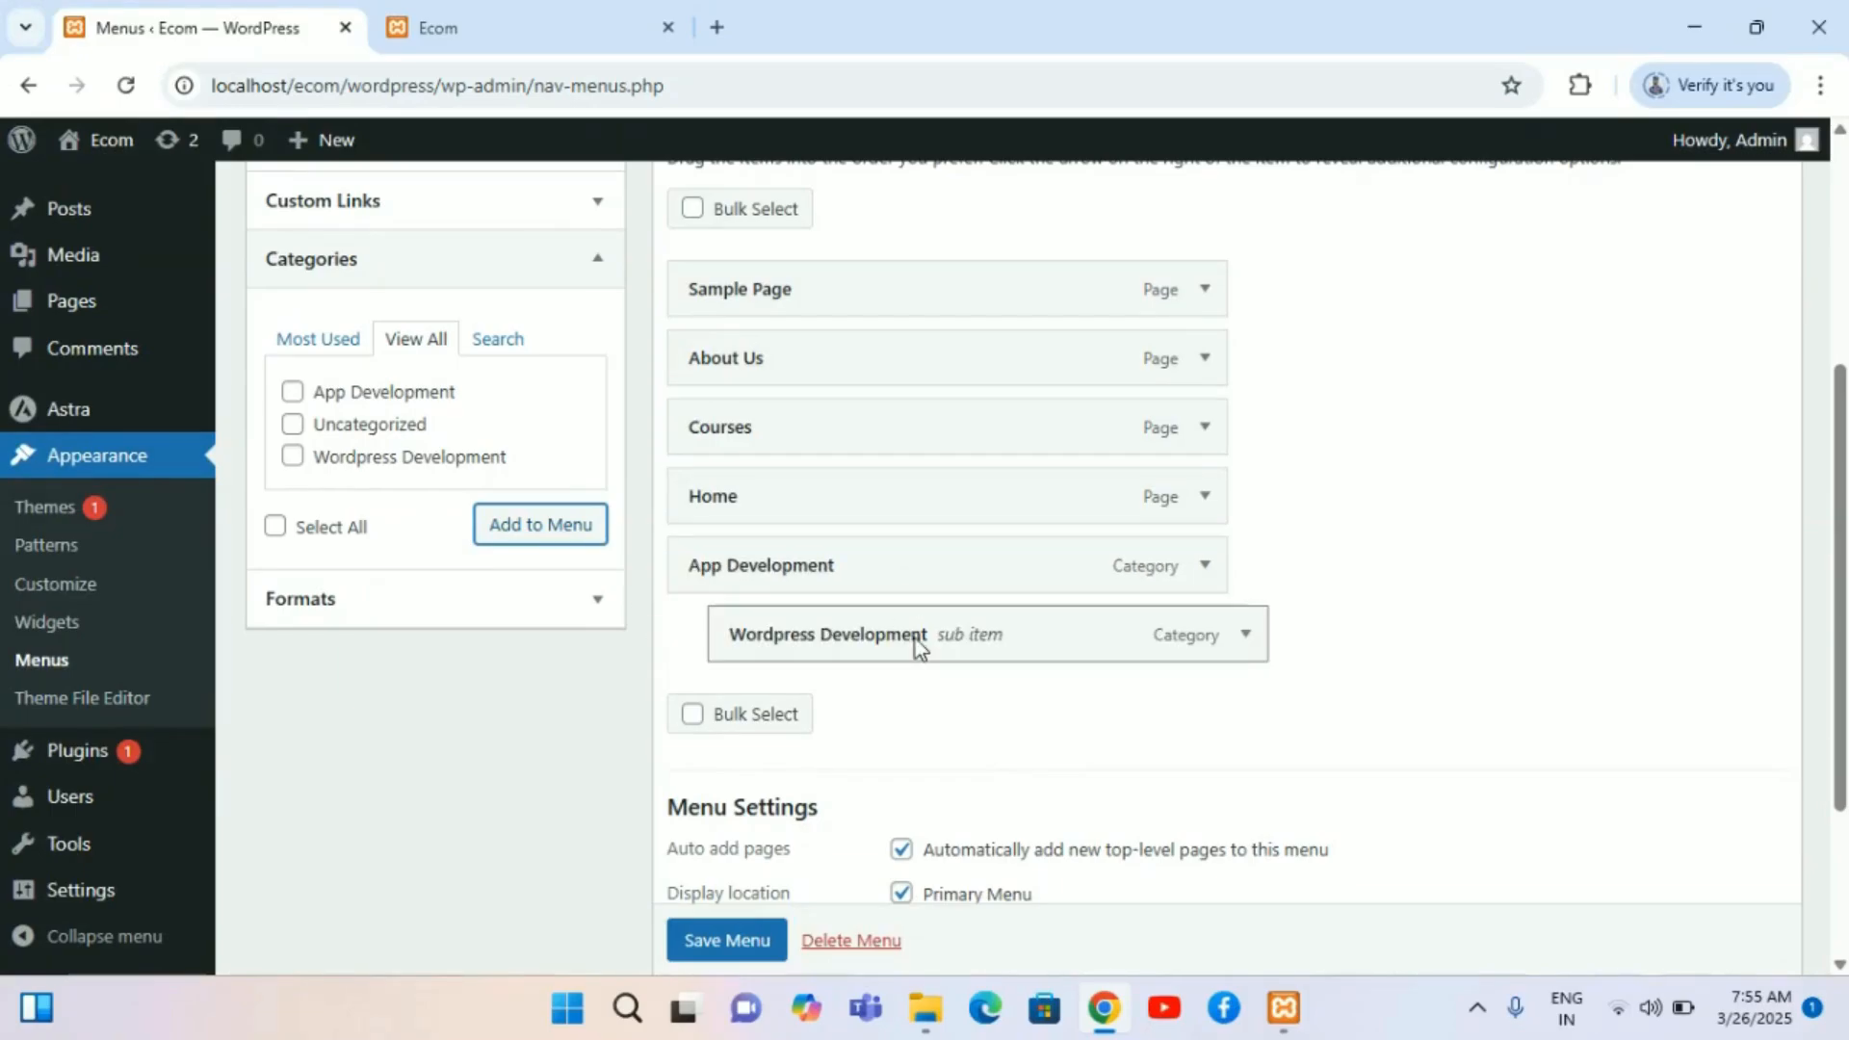
pyautogui.moveTo(915, 639); pyautogui.dragTo(801, 644)
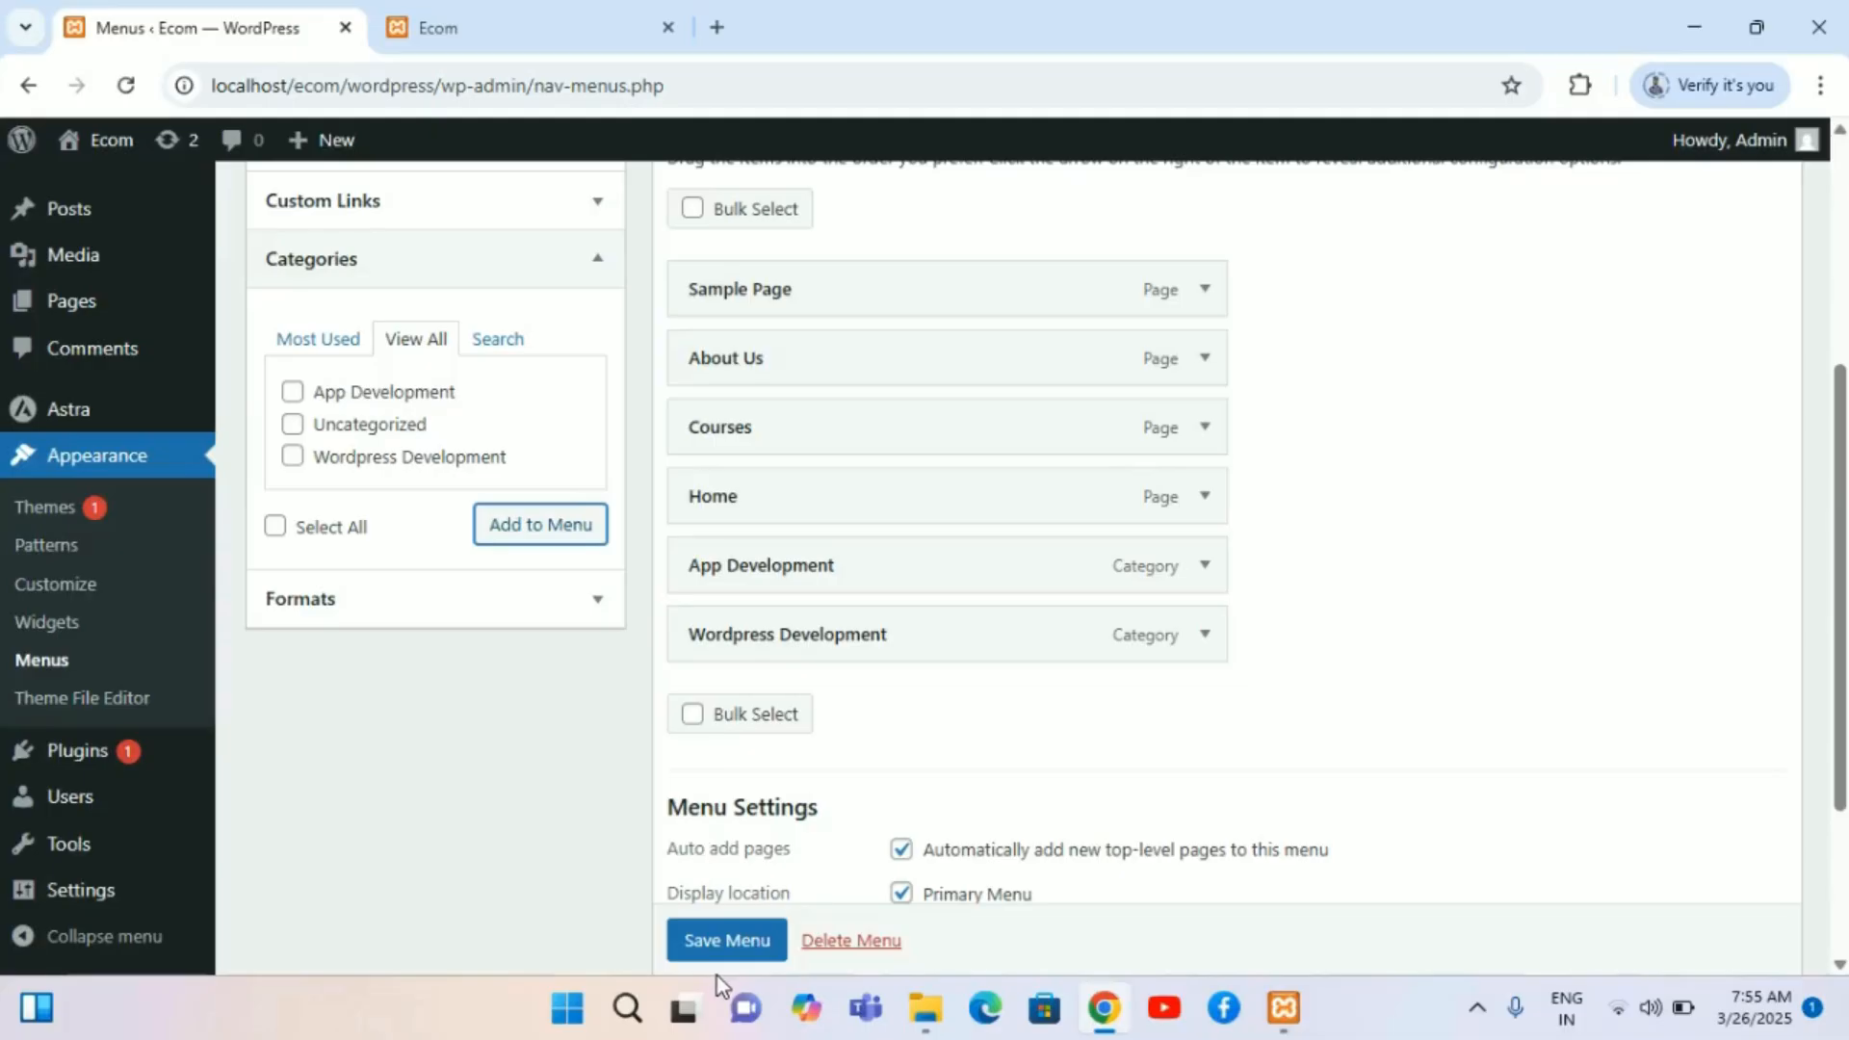
# Step: Save Menu 1 with the two new category items
pyautogui.scroll(-1, 729, 944)
pyautogui.click(730, 944)
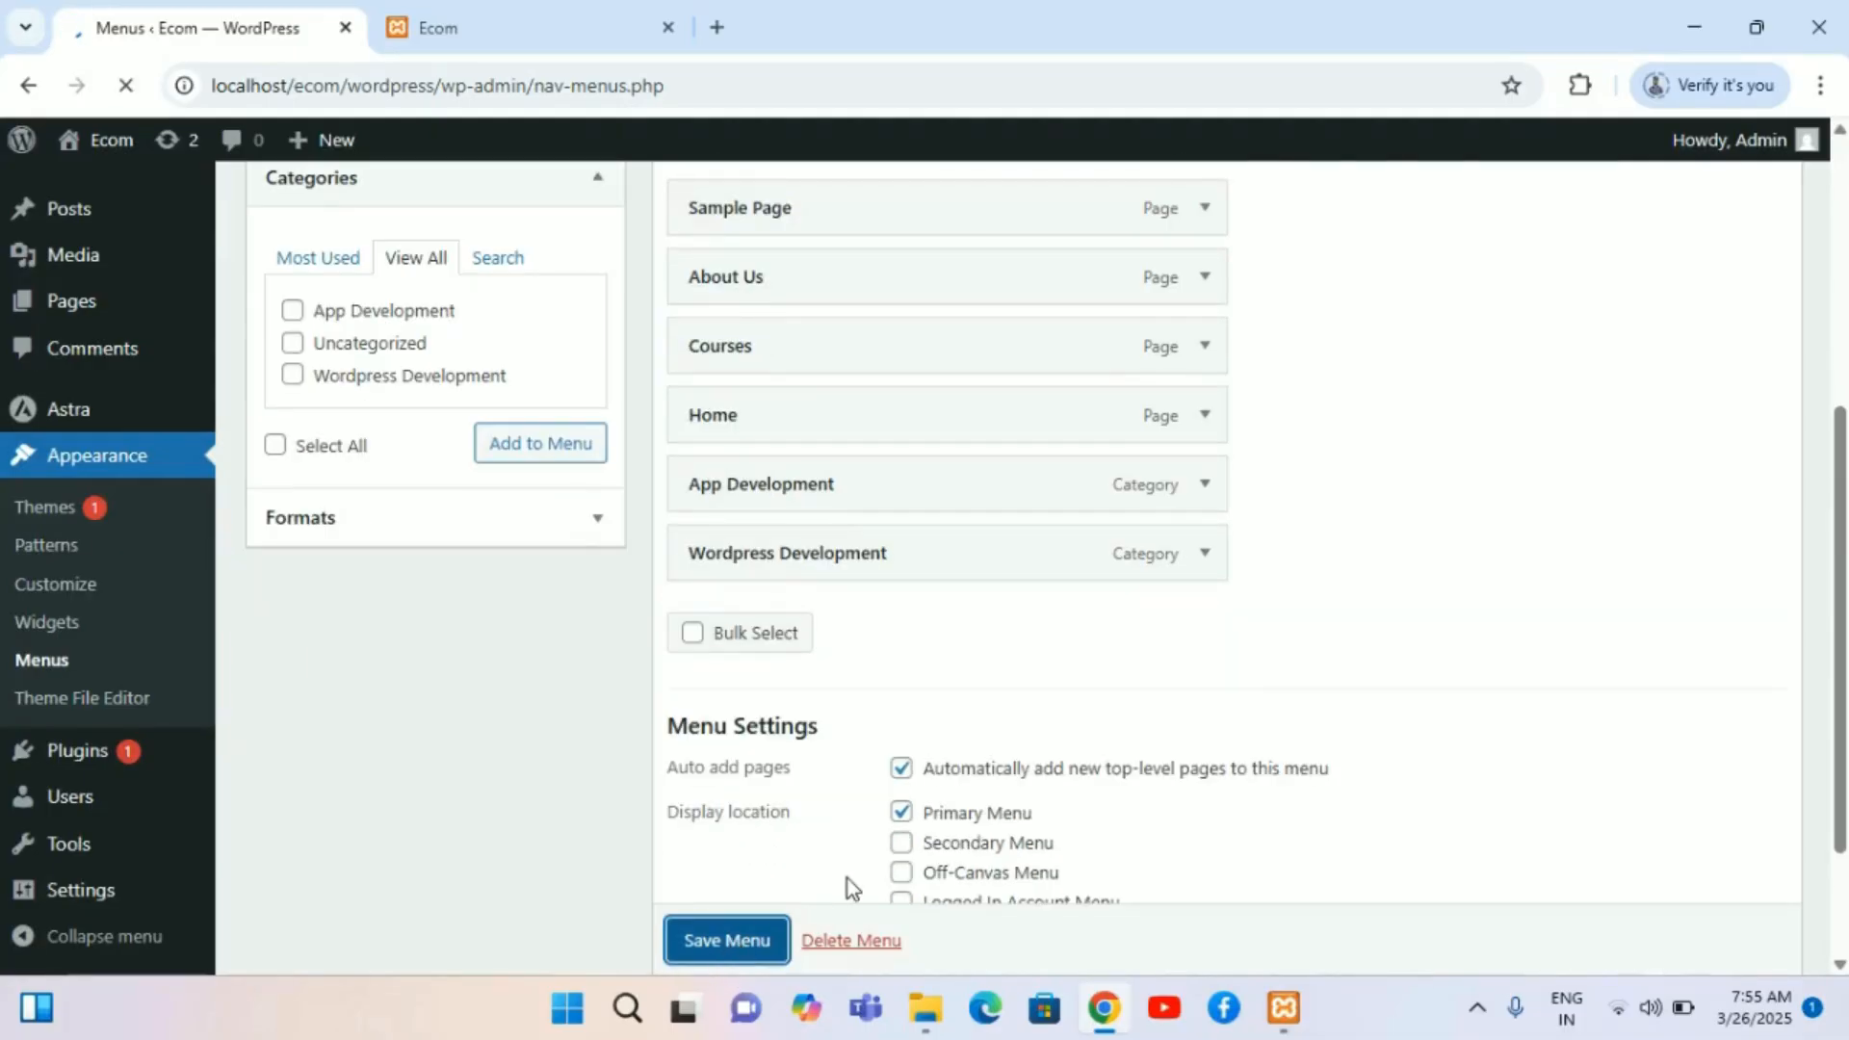
pyautogui.scroll(-2, 830, 738)
pyautogui.scroll(-5, 829, 738)
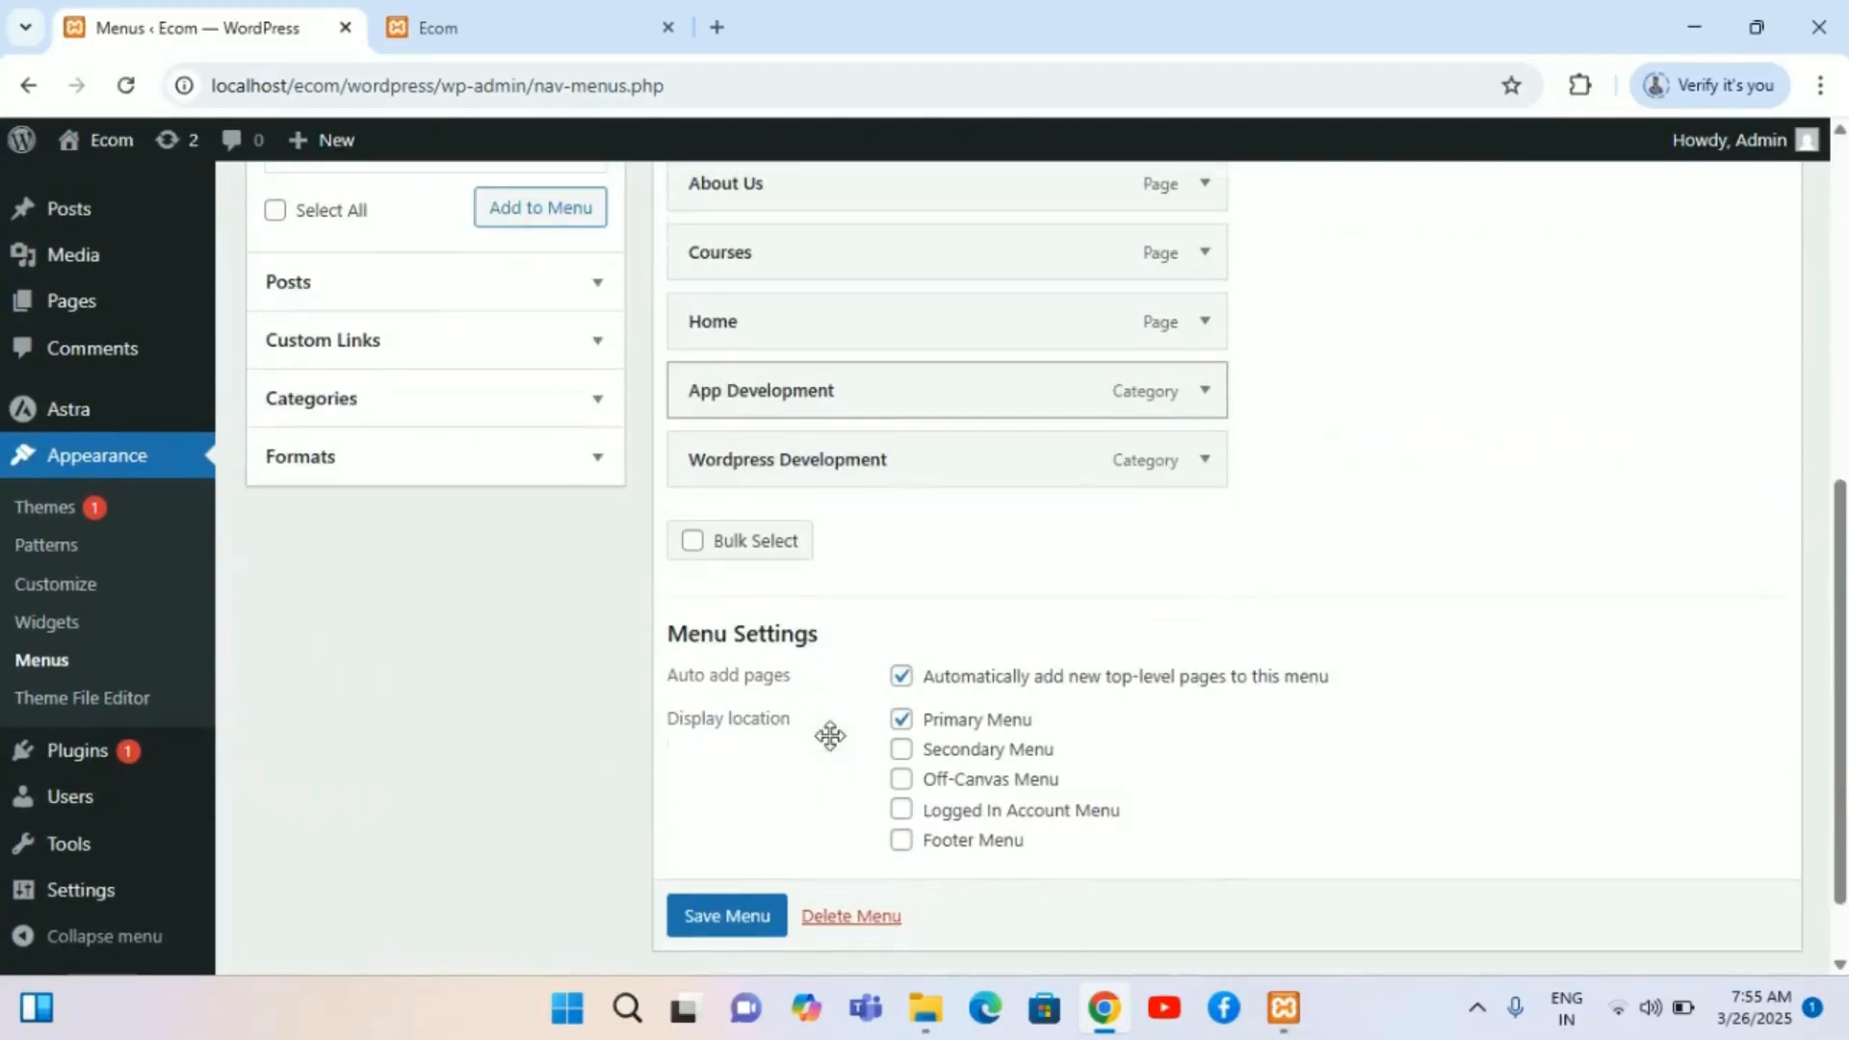
pyautogui.scroll(7, 830, 738)
# Step: Reload the site's front page to check the navigation menu, then return to the dashboard
pyautogui.click(459, 12)
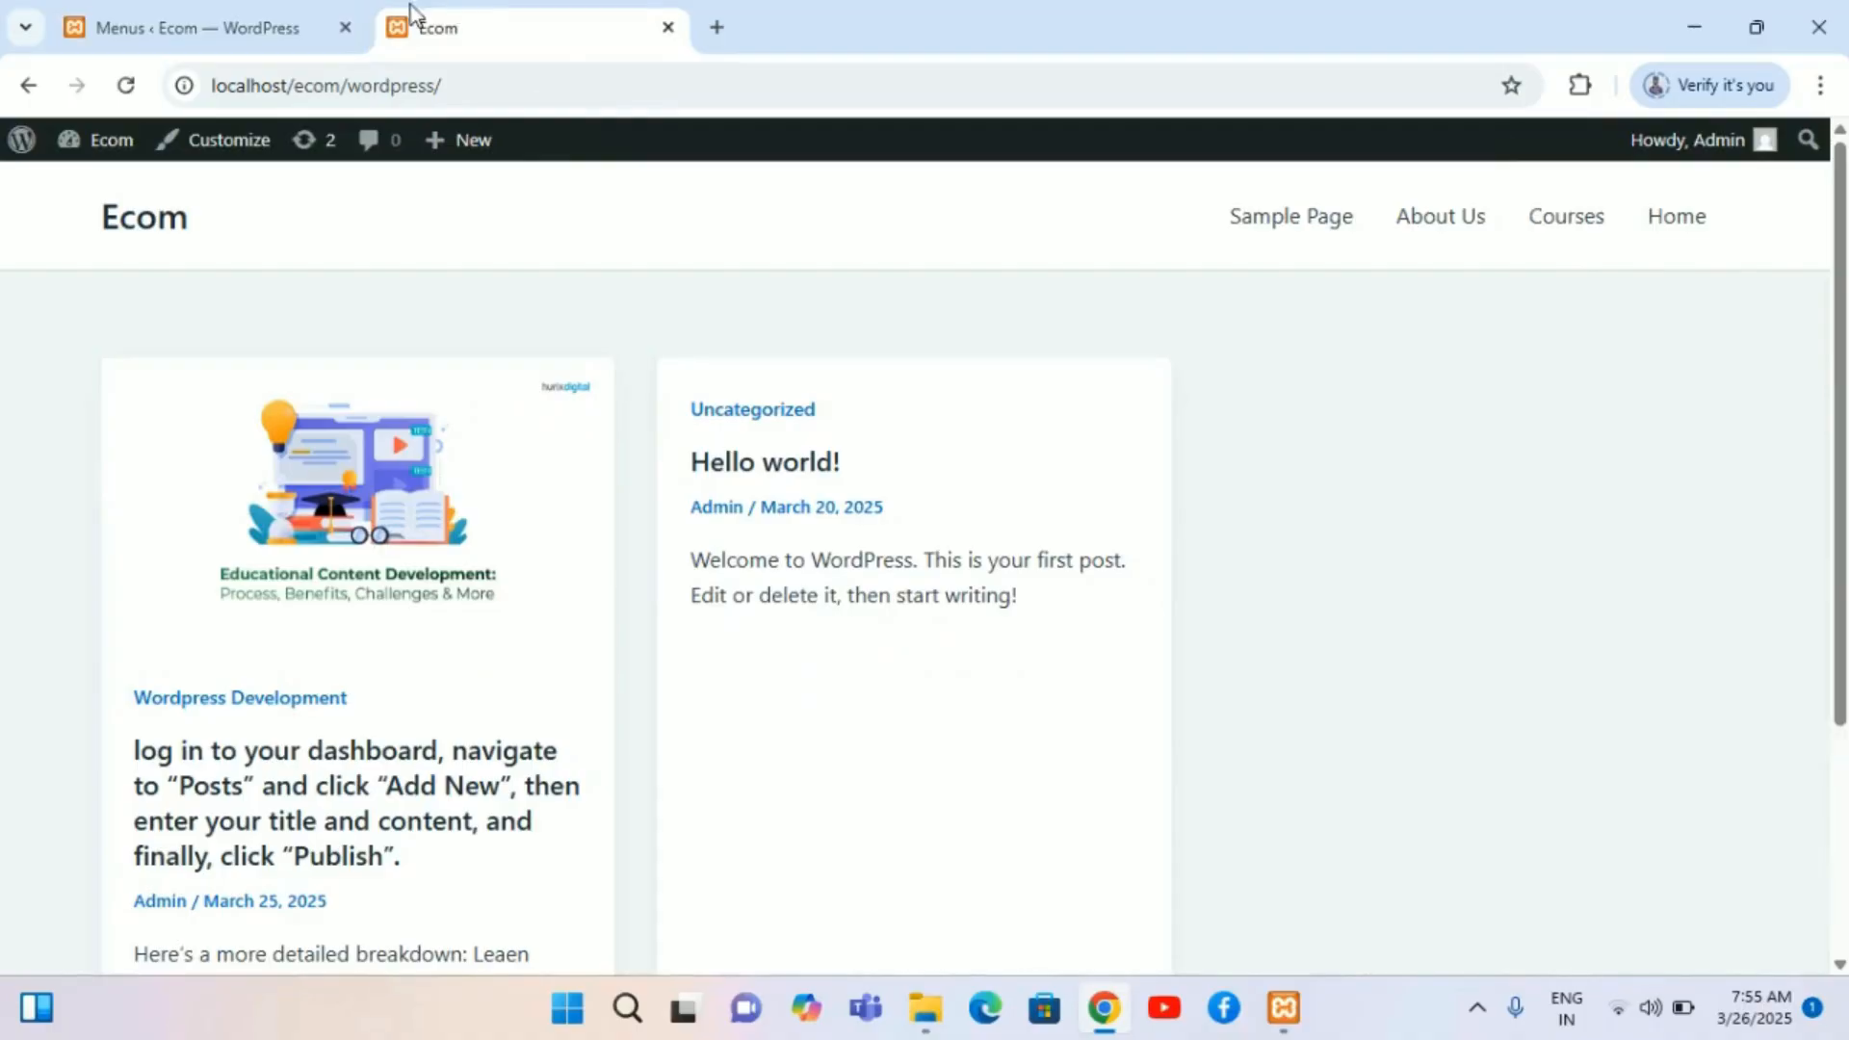
pyautogui.click(125, 87)
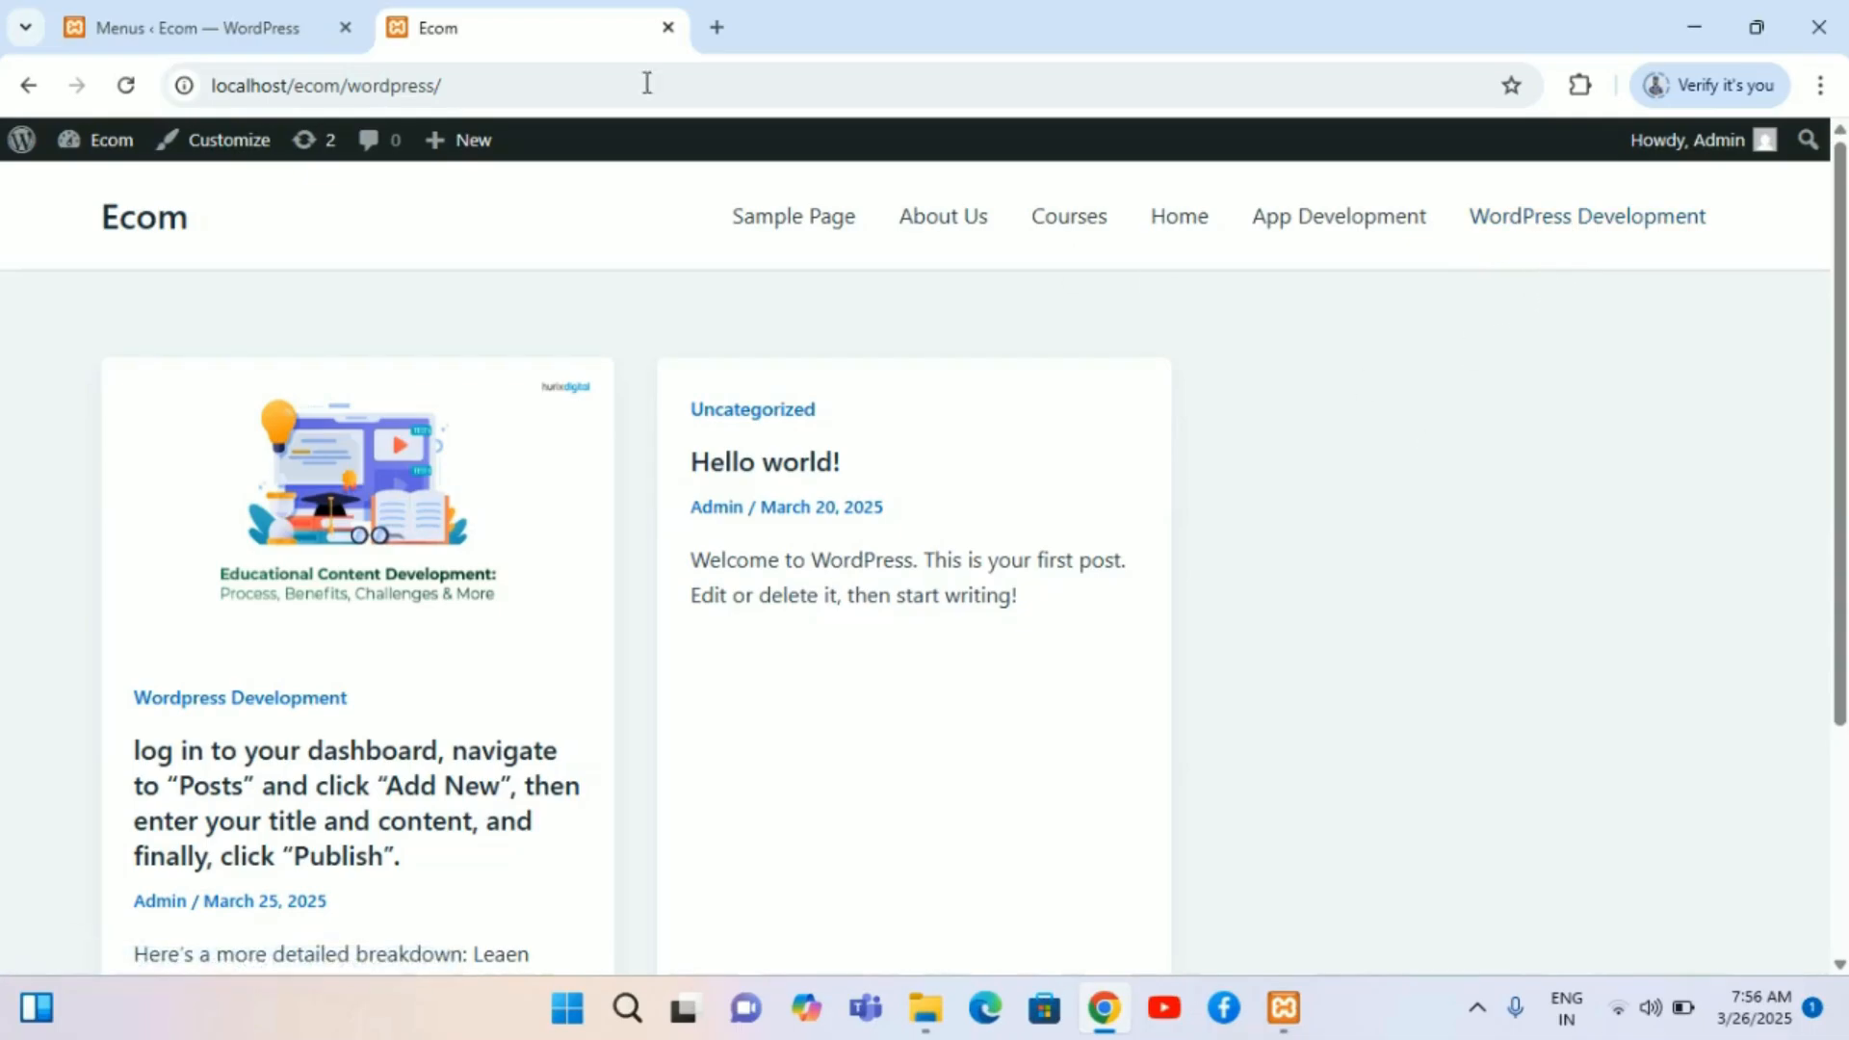
pyautogui.click(106, 19)
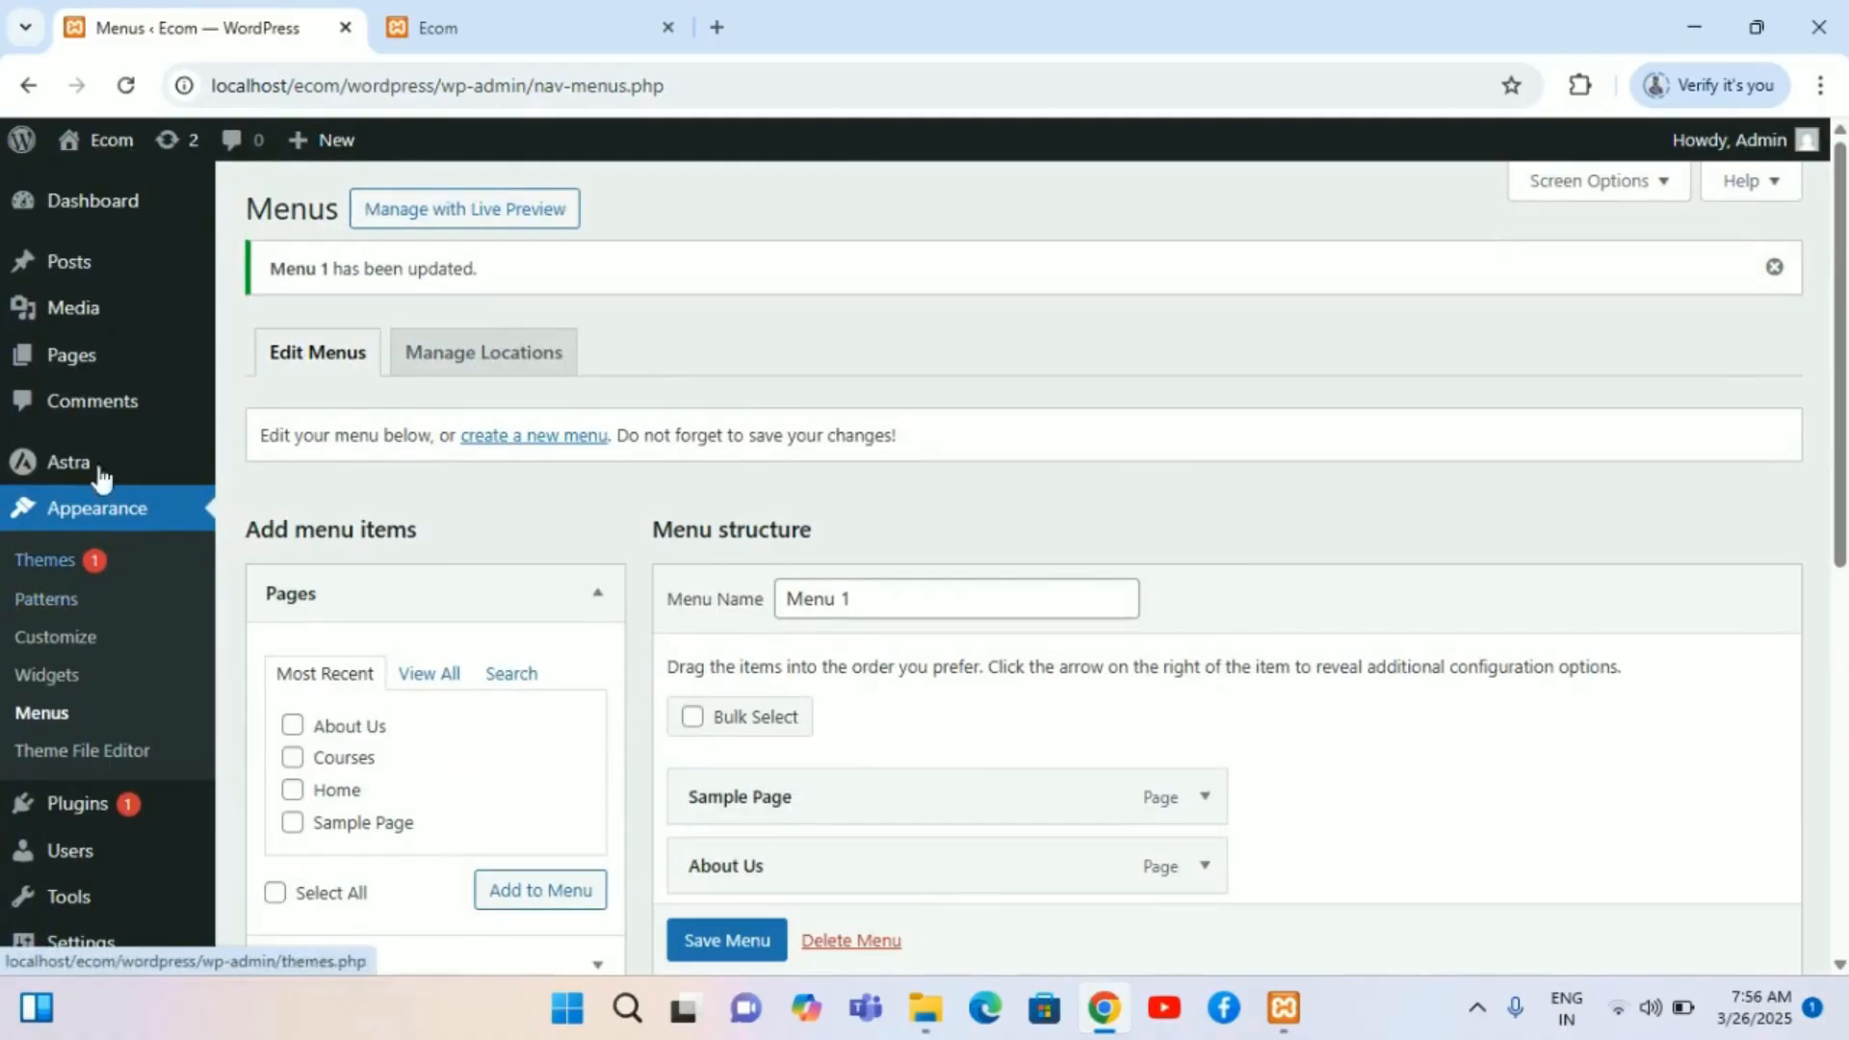
# Step: Add a new Java Development category with App Development as its parent category
pyautogui.moveTo(98, 290)
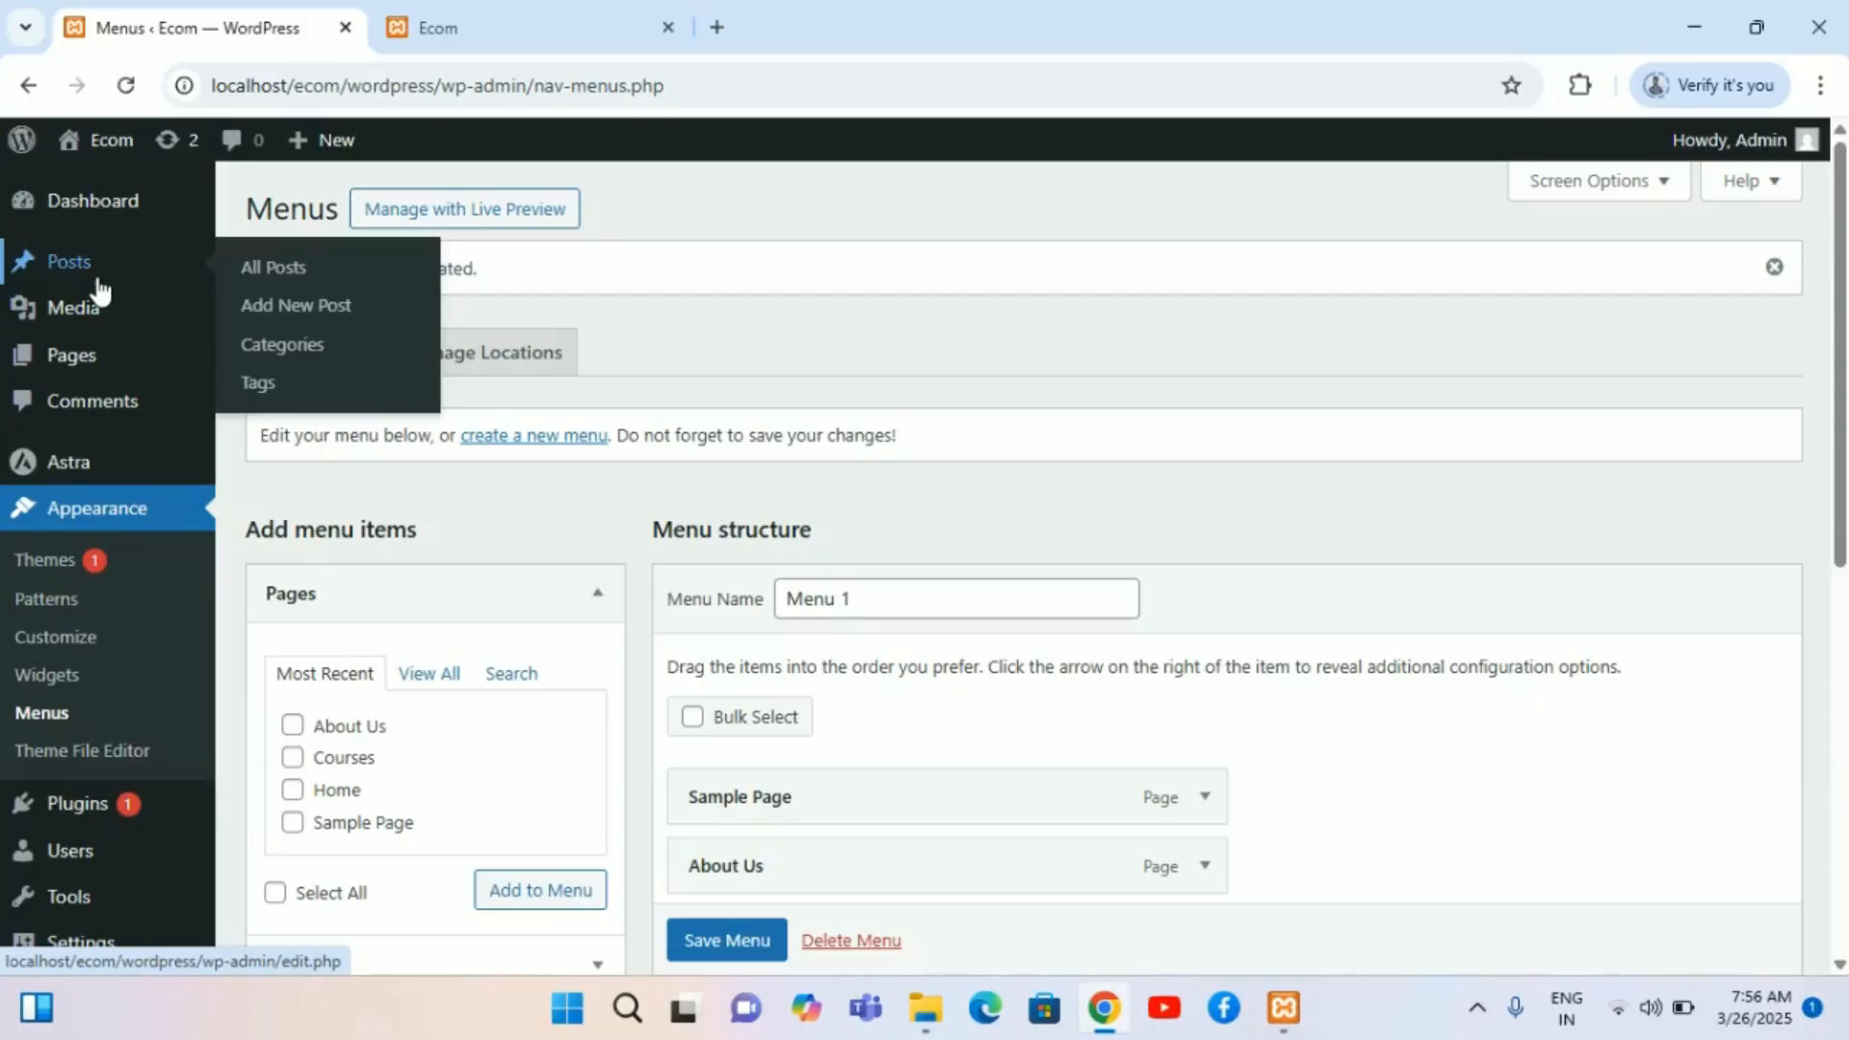
pyautogui.click(314, 353)
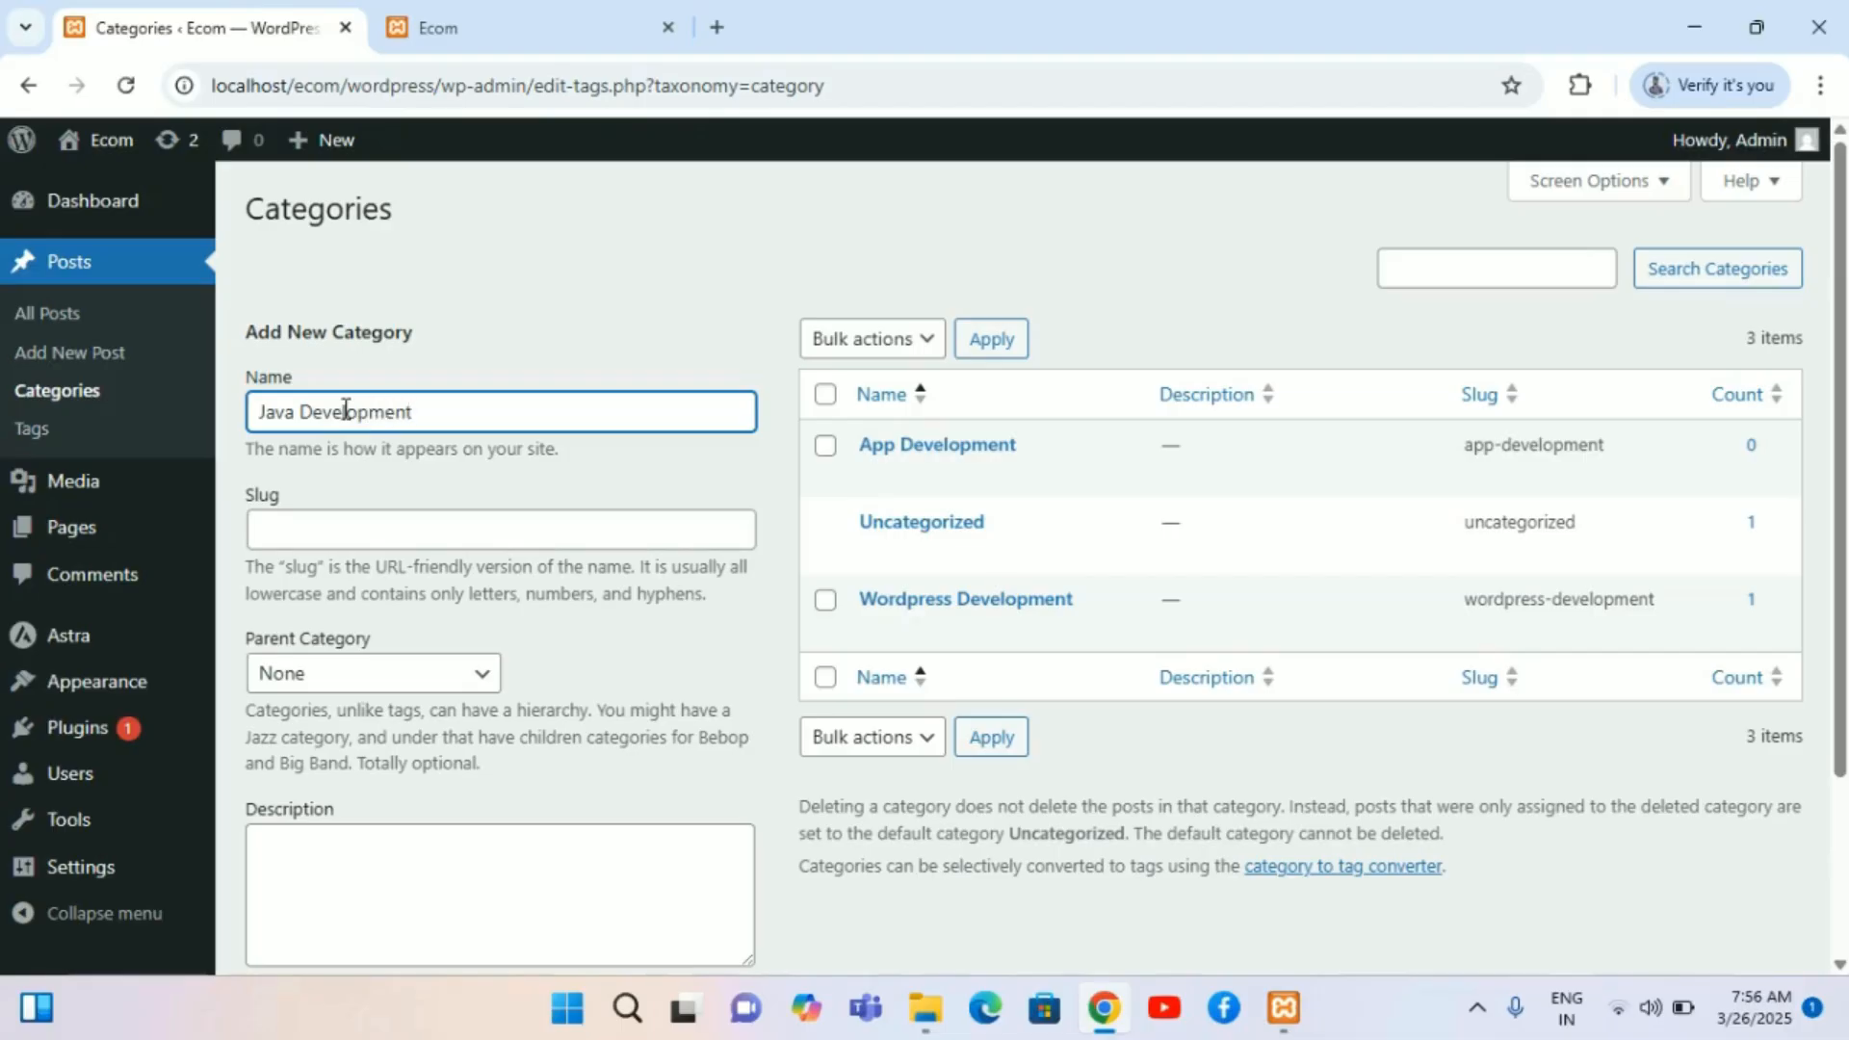
pyautogui.scroll(-2, 345, 408)
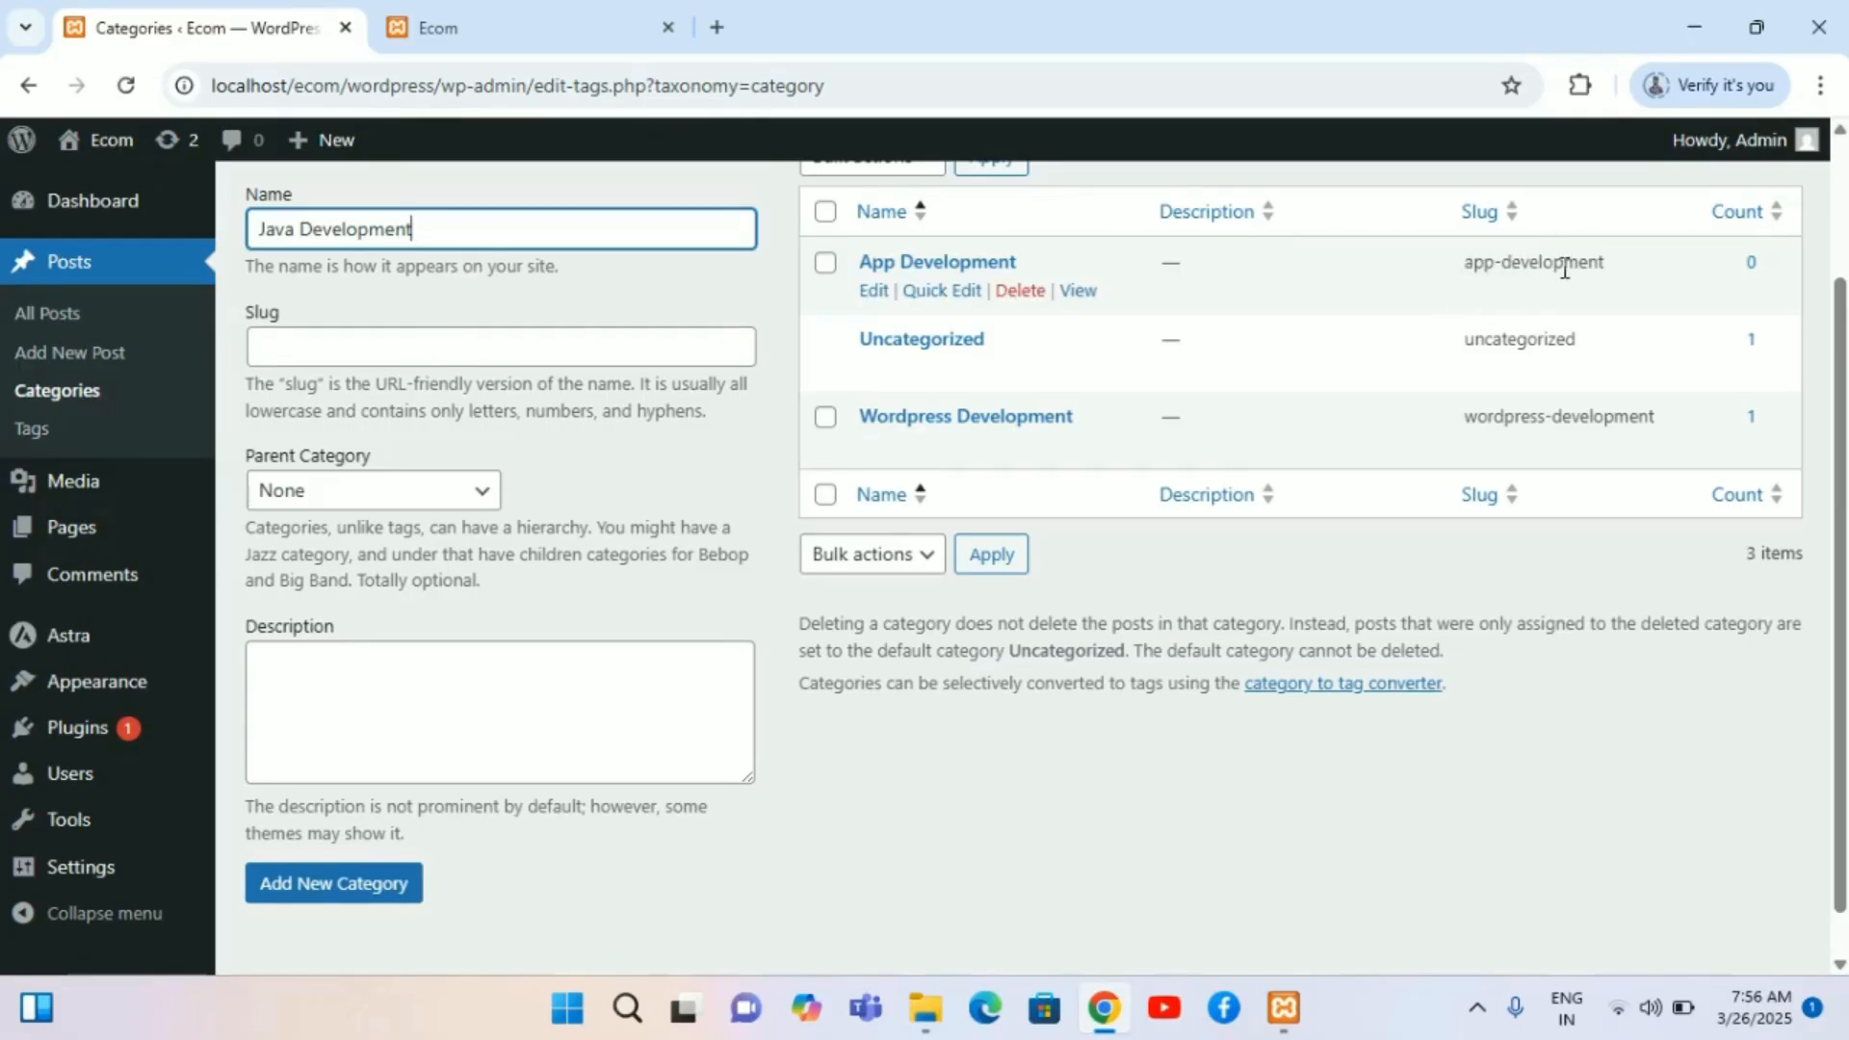
pyautogui.scroll(1, 1238, 344)
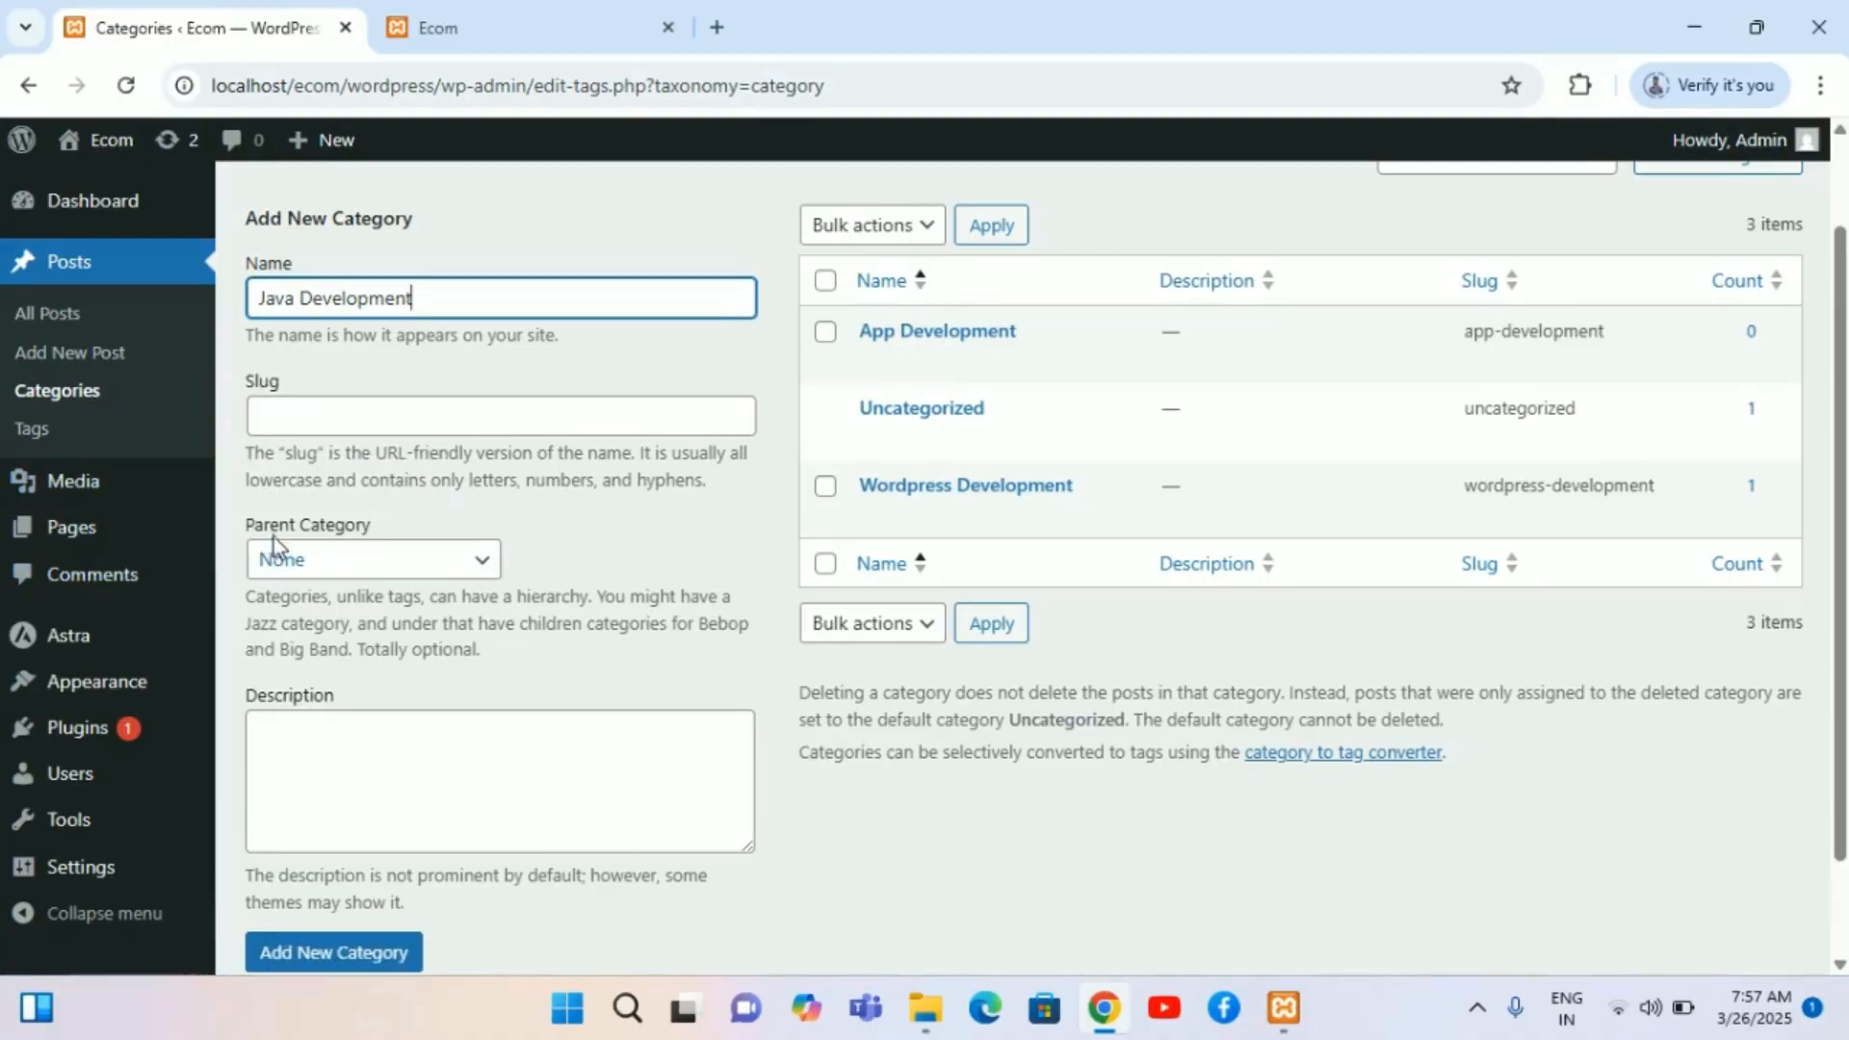
pyautogui.click(481, 566)
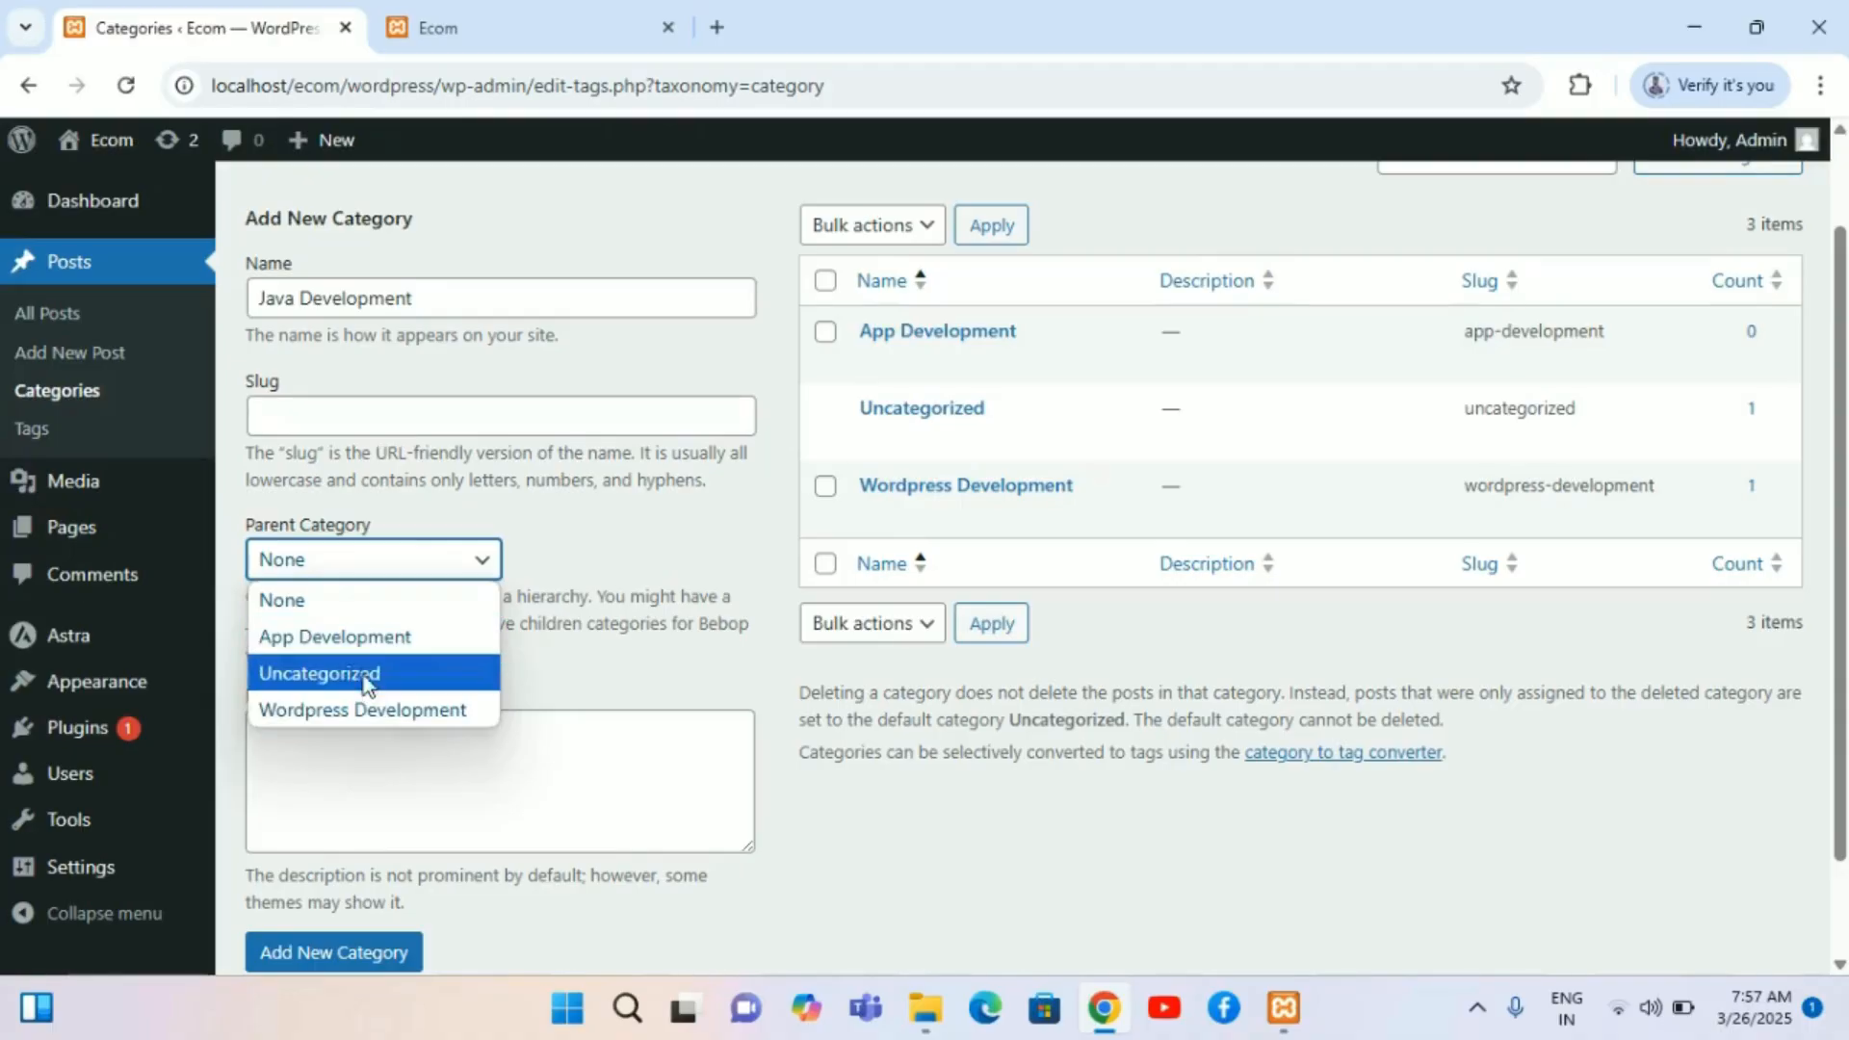
pyautogui.click(362, 649)
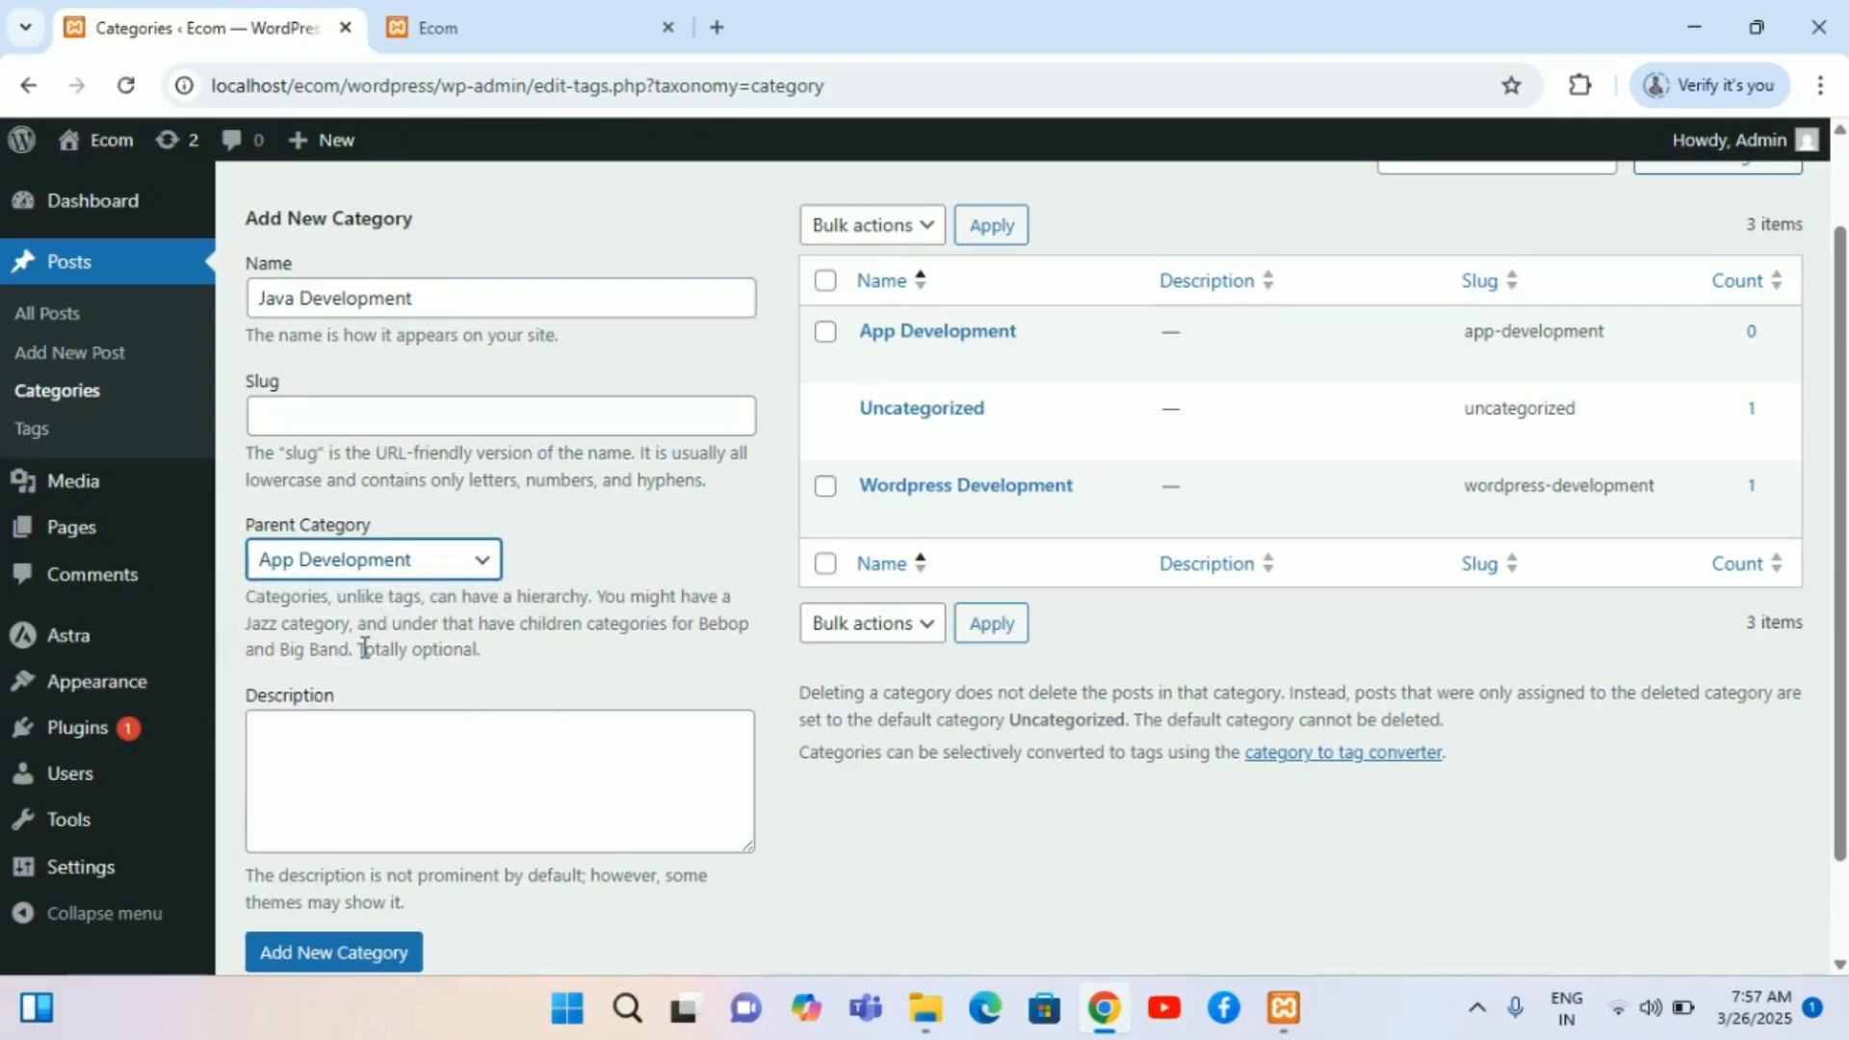
pyautogui.scroll(-1, 376, 816)
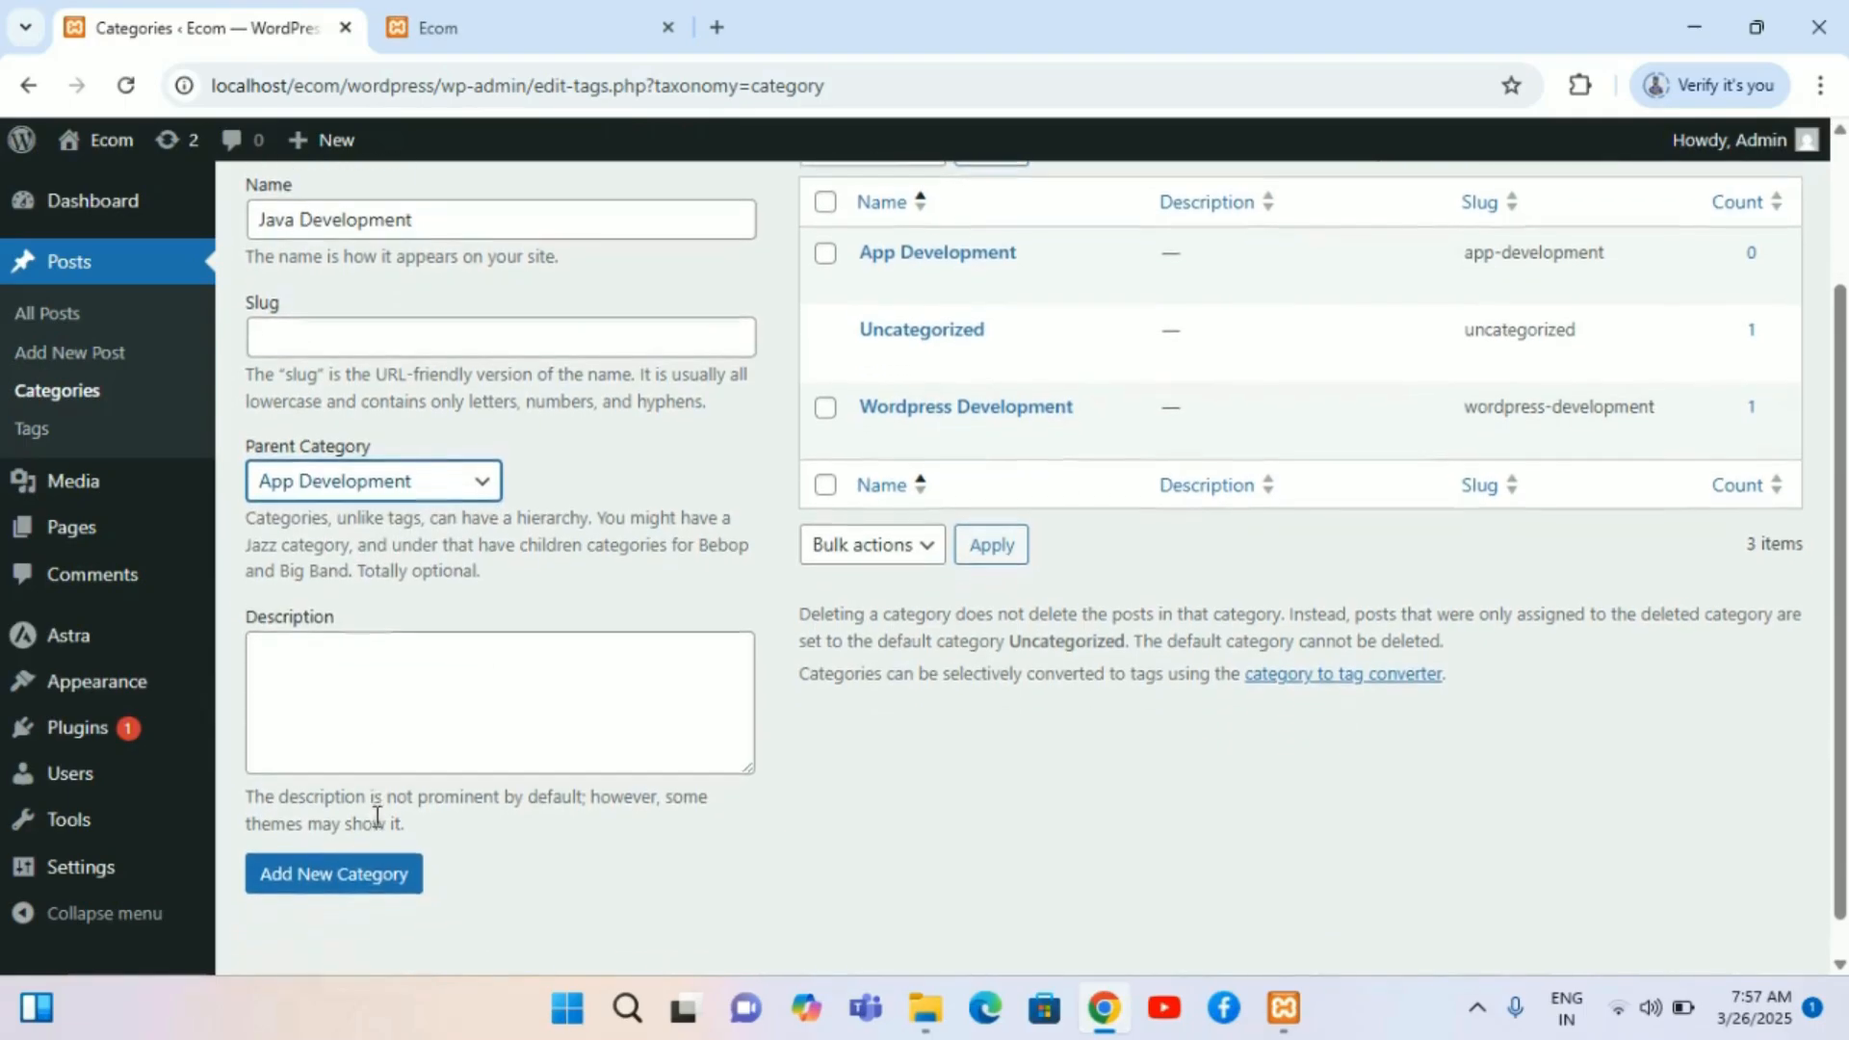
pyautogui.click(380, 867)
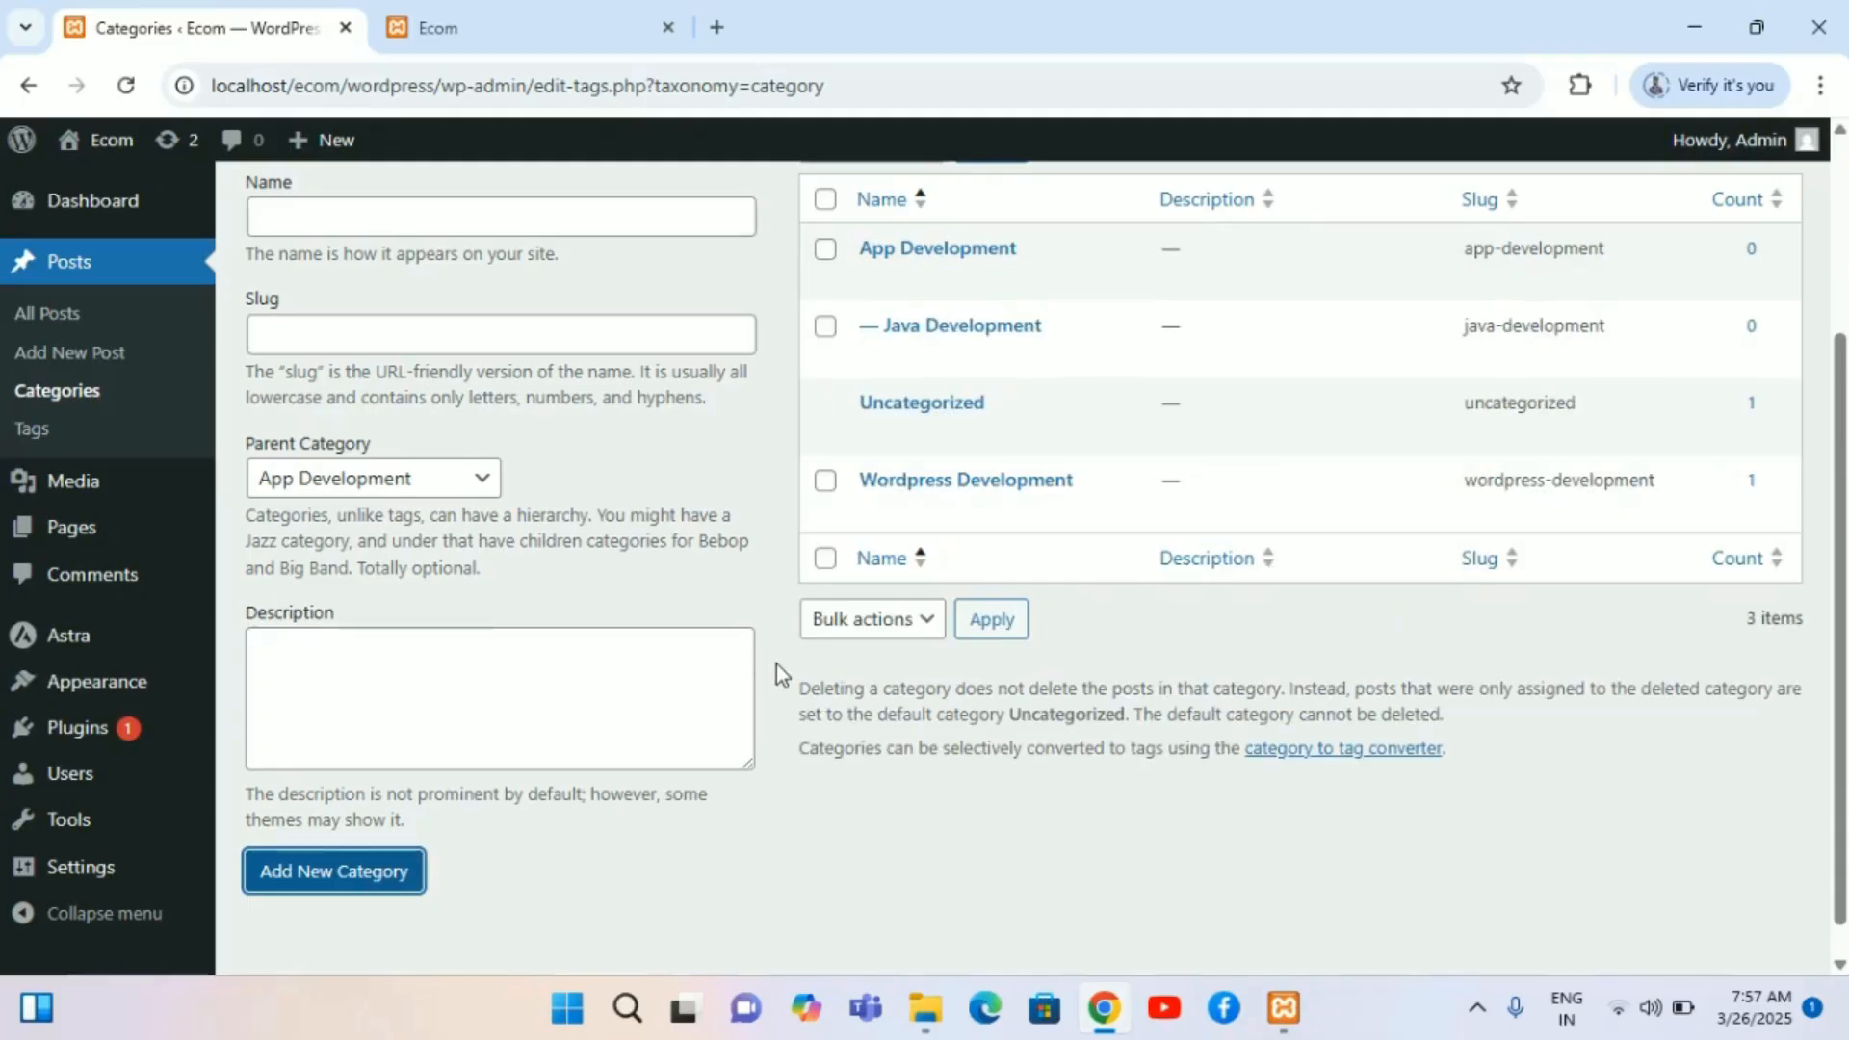
pyautogui.scroll(2, 776, 663)
pyautogui.moveTo(926, 447)
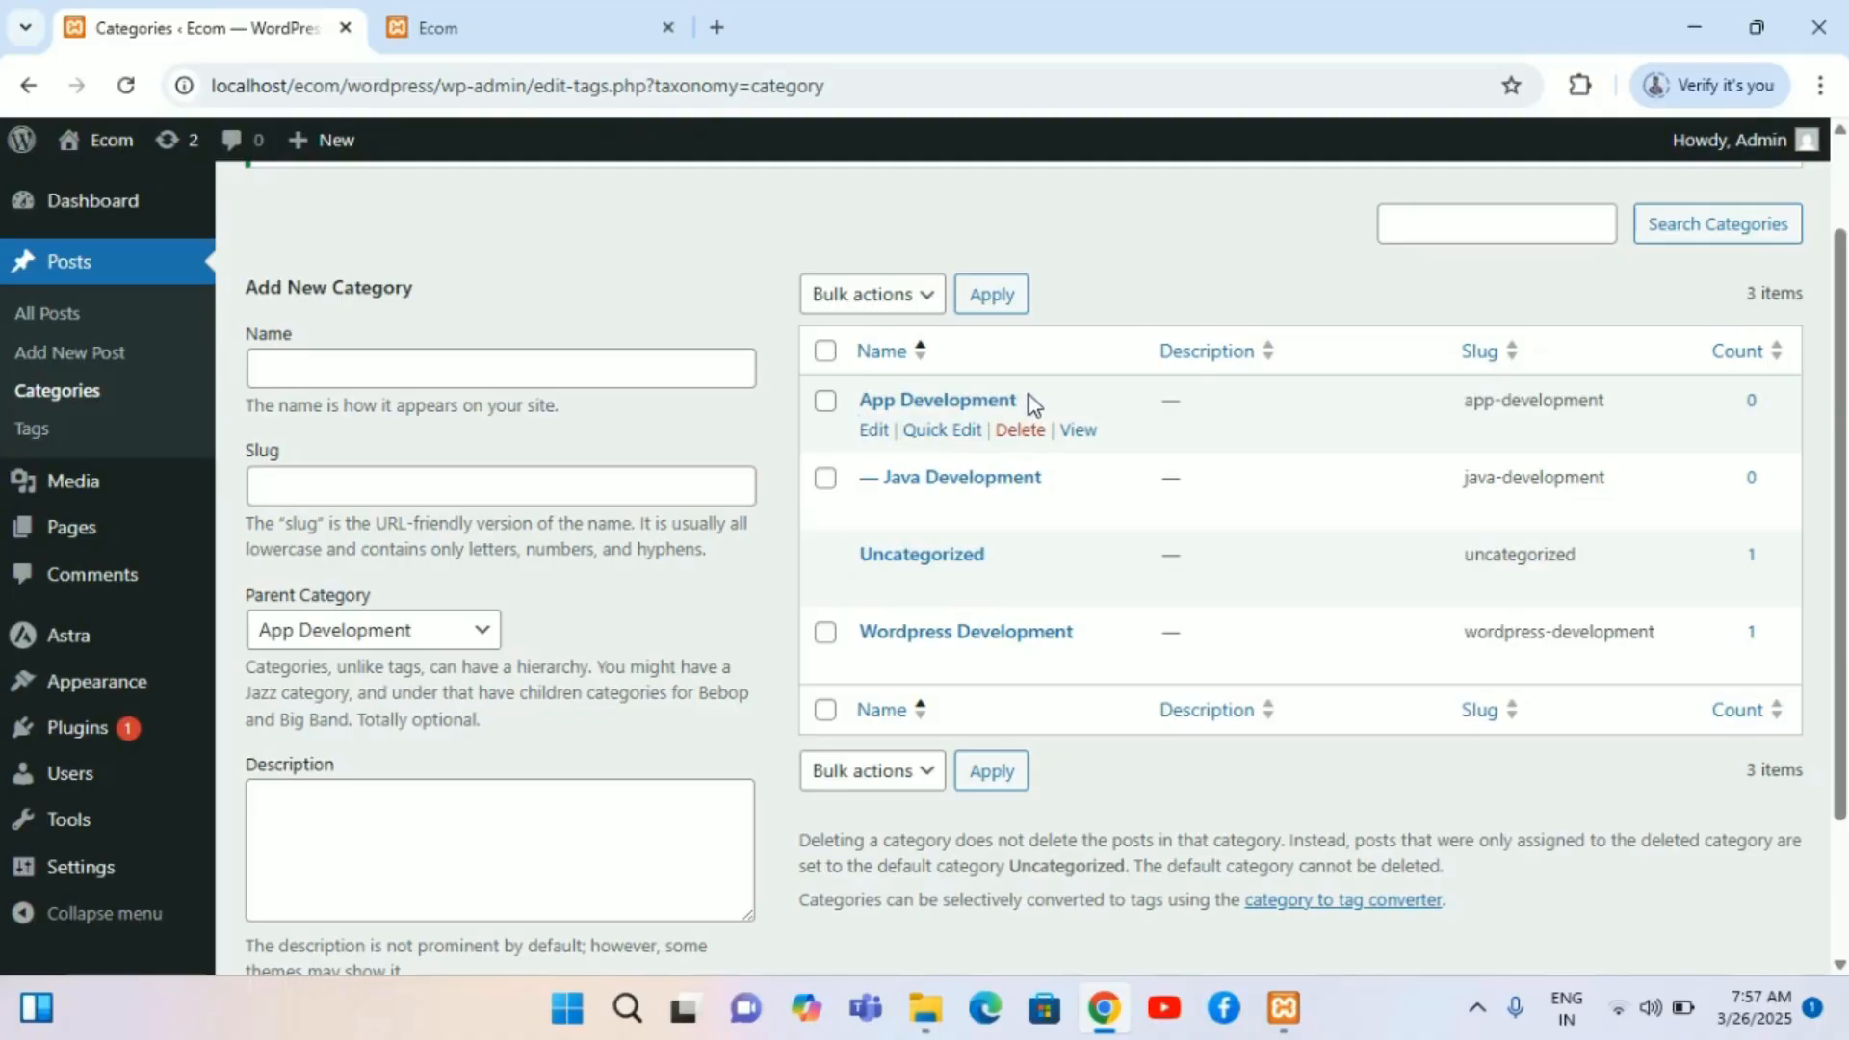
pyautogui.moveTo(901, 672)
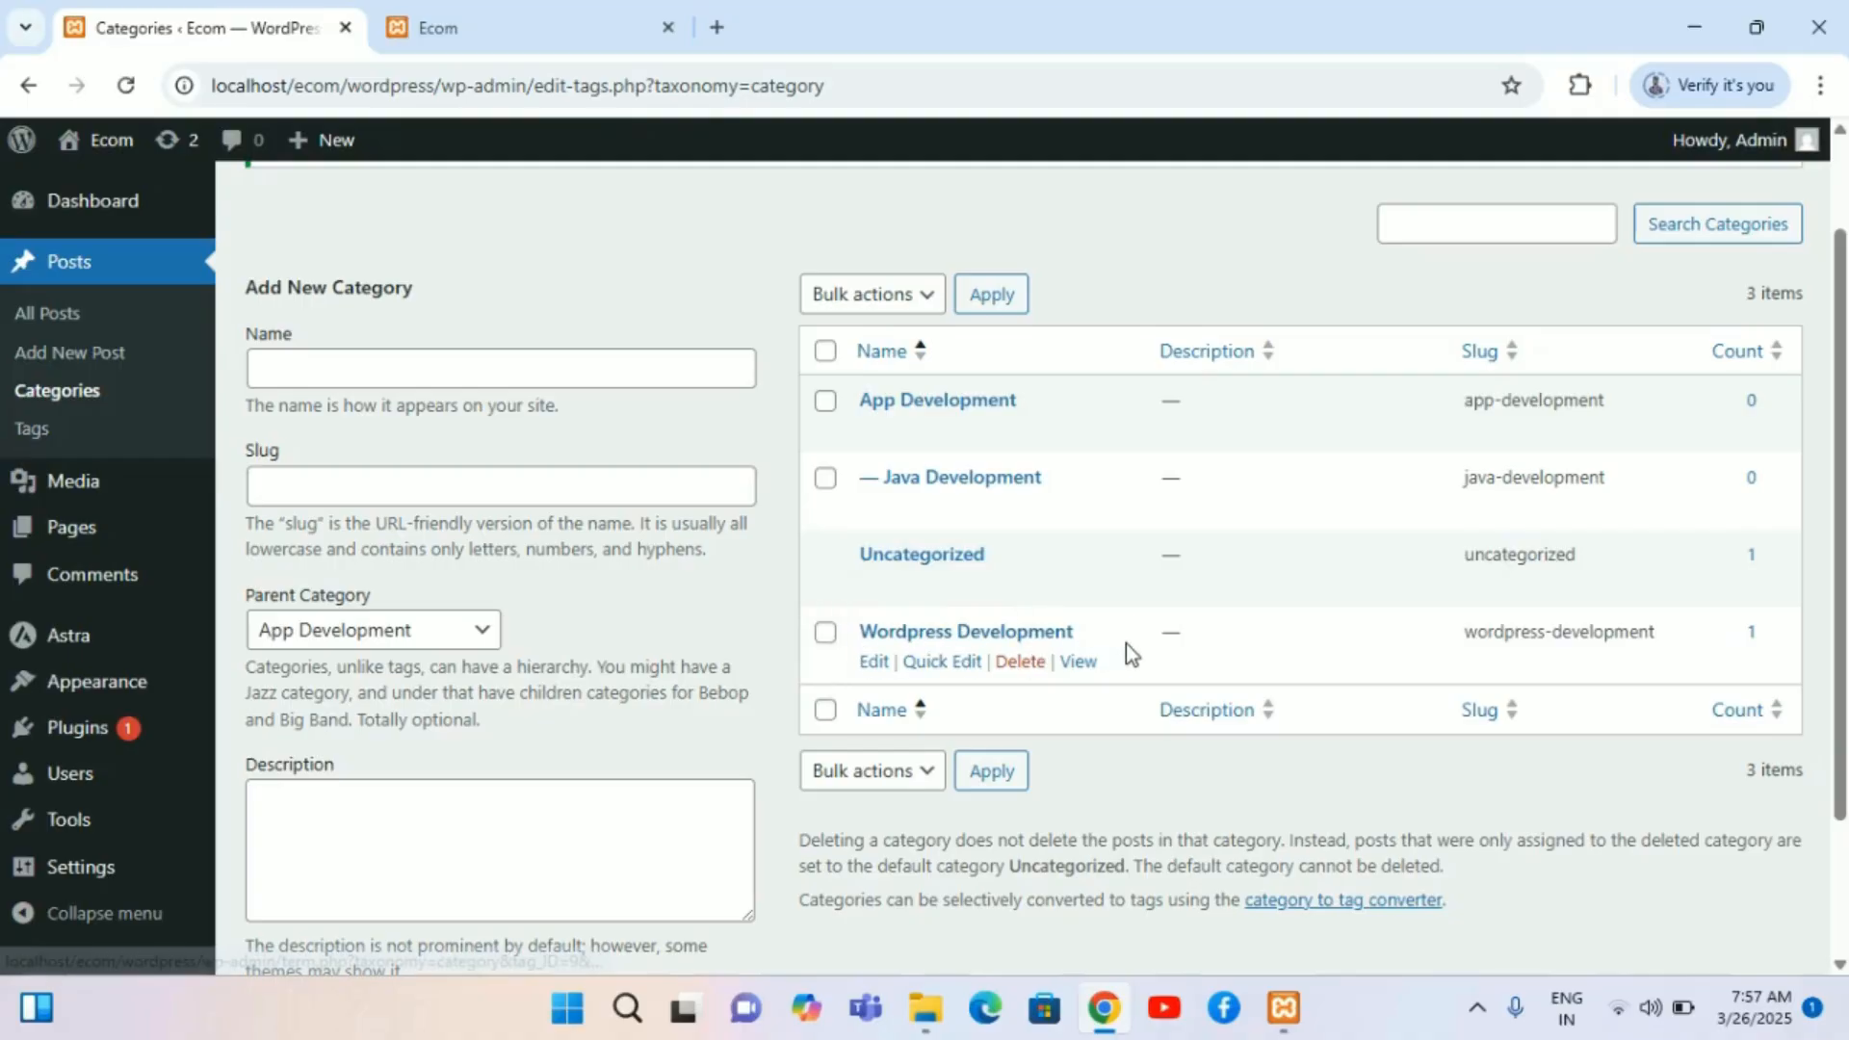
pyautogui.moveTo(916, 527)
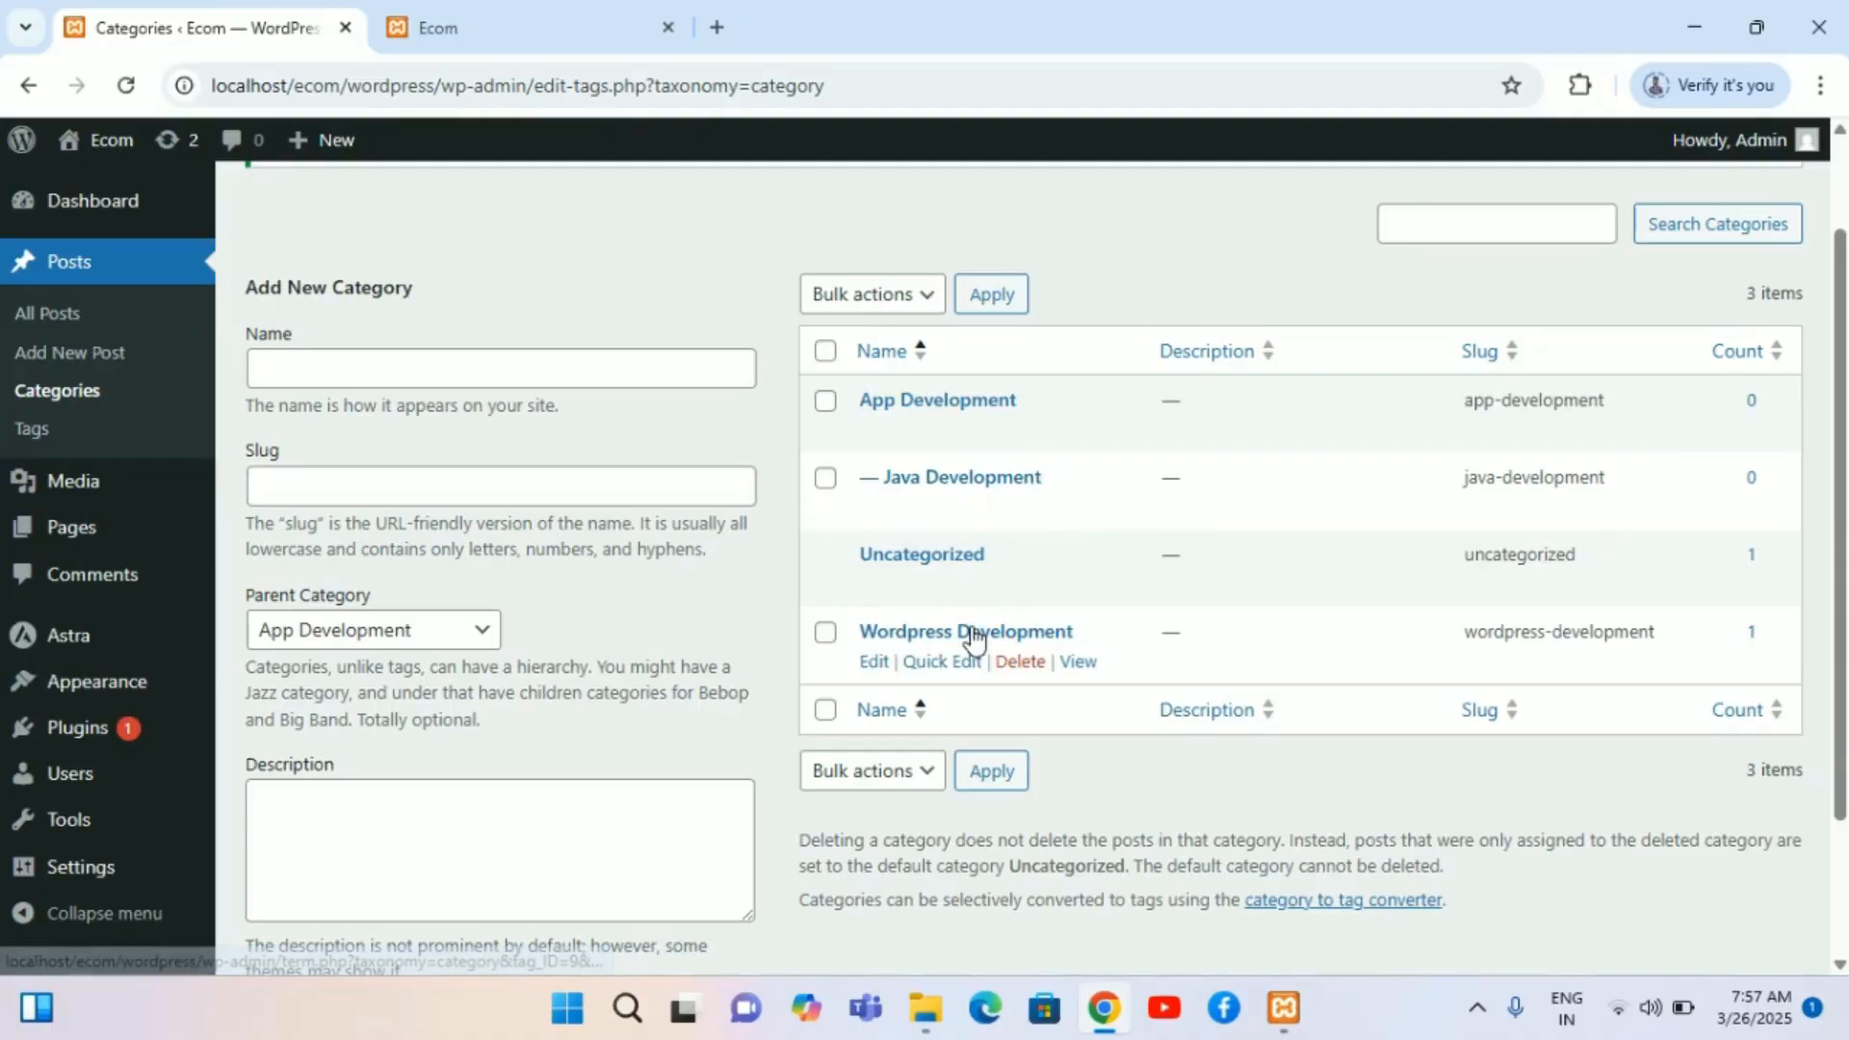
# Step: Open the menu editor and add the Java Development category to Menu 1
pyautogui.scroll(-2, 970, 639)
pyautogui.scroll(3, 973, 639)
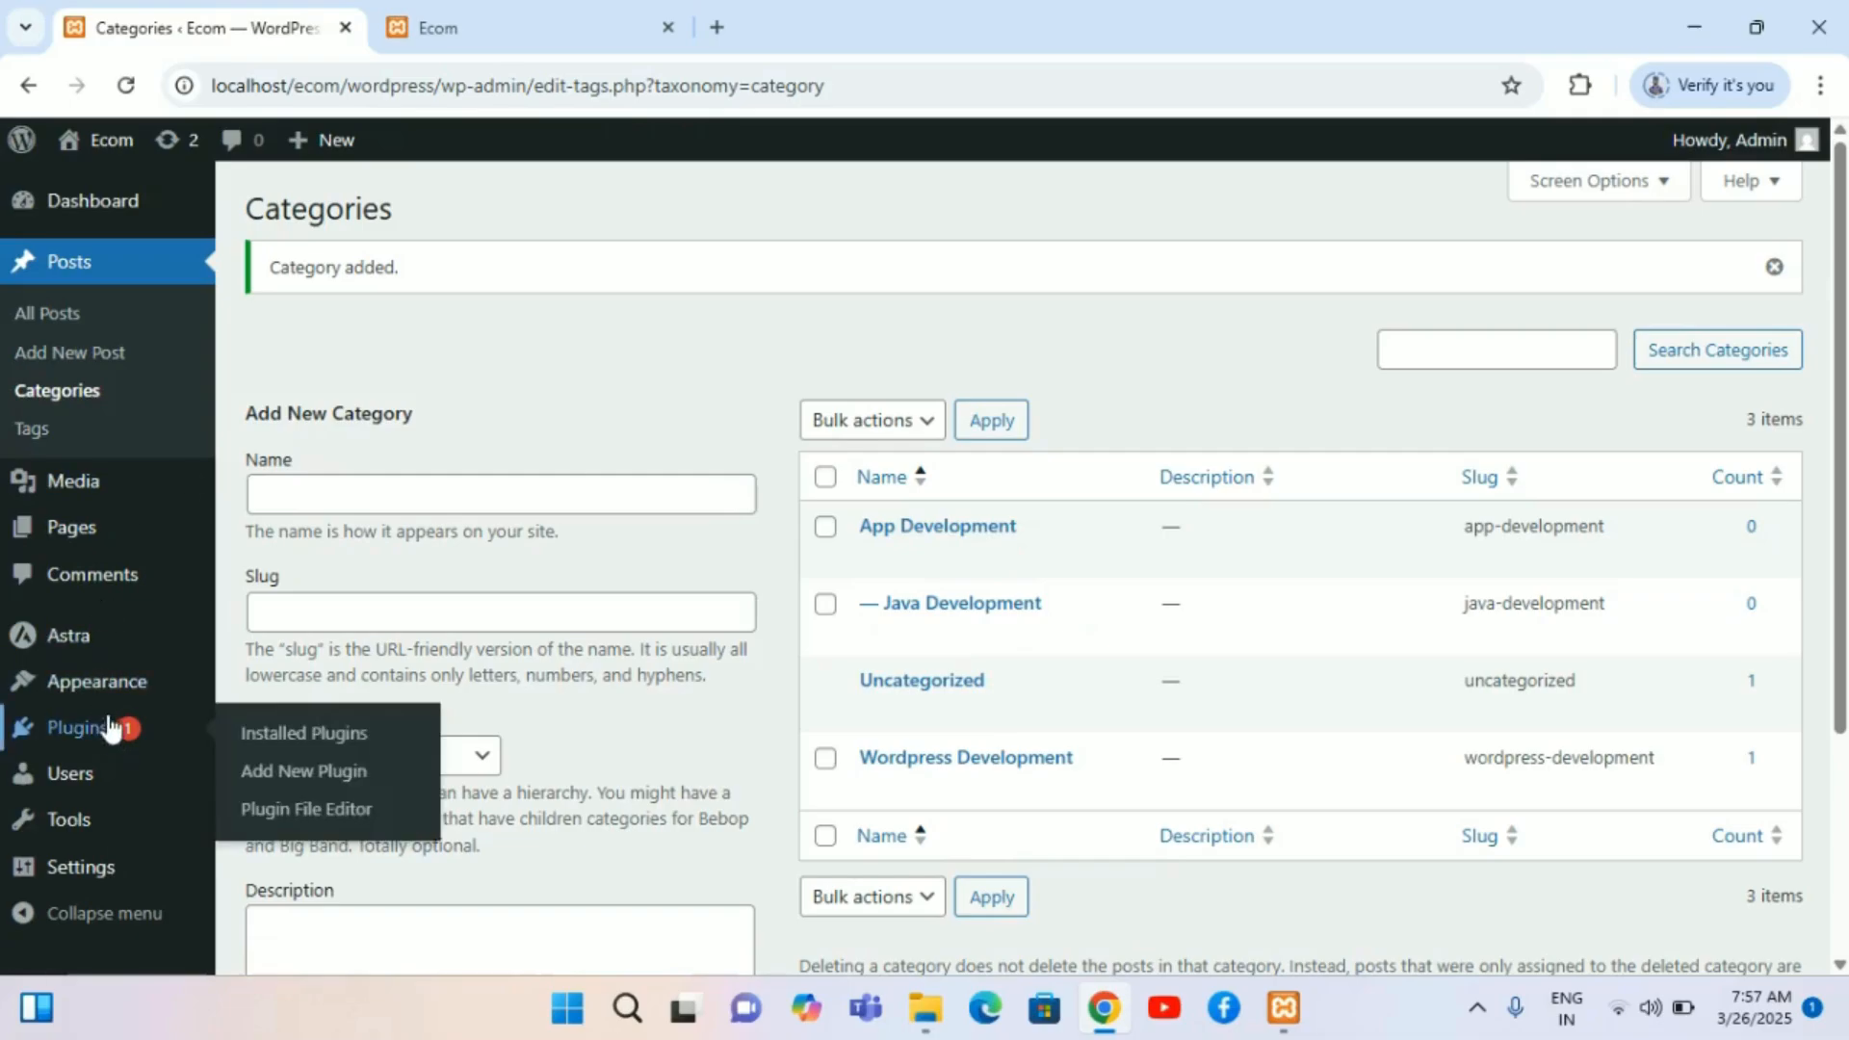
pyautogui.moveTo(101, 682)
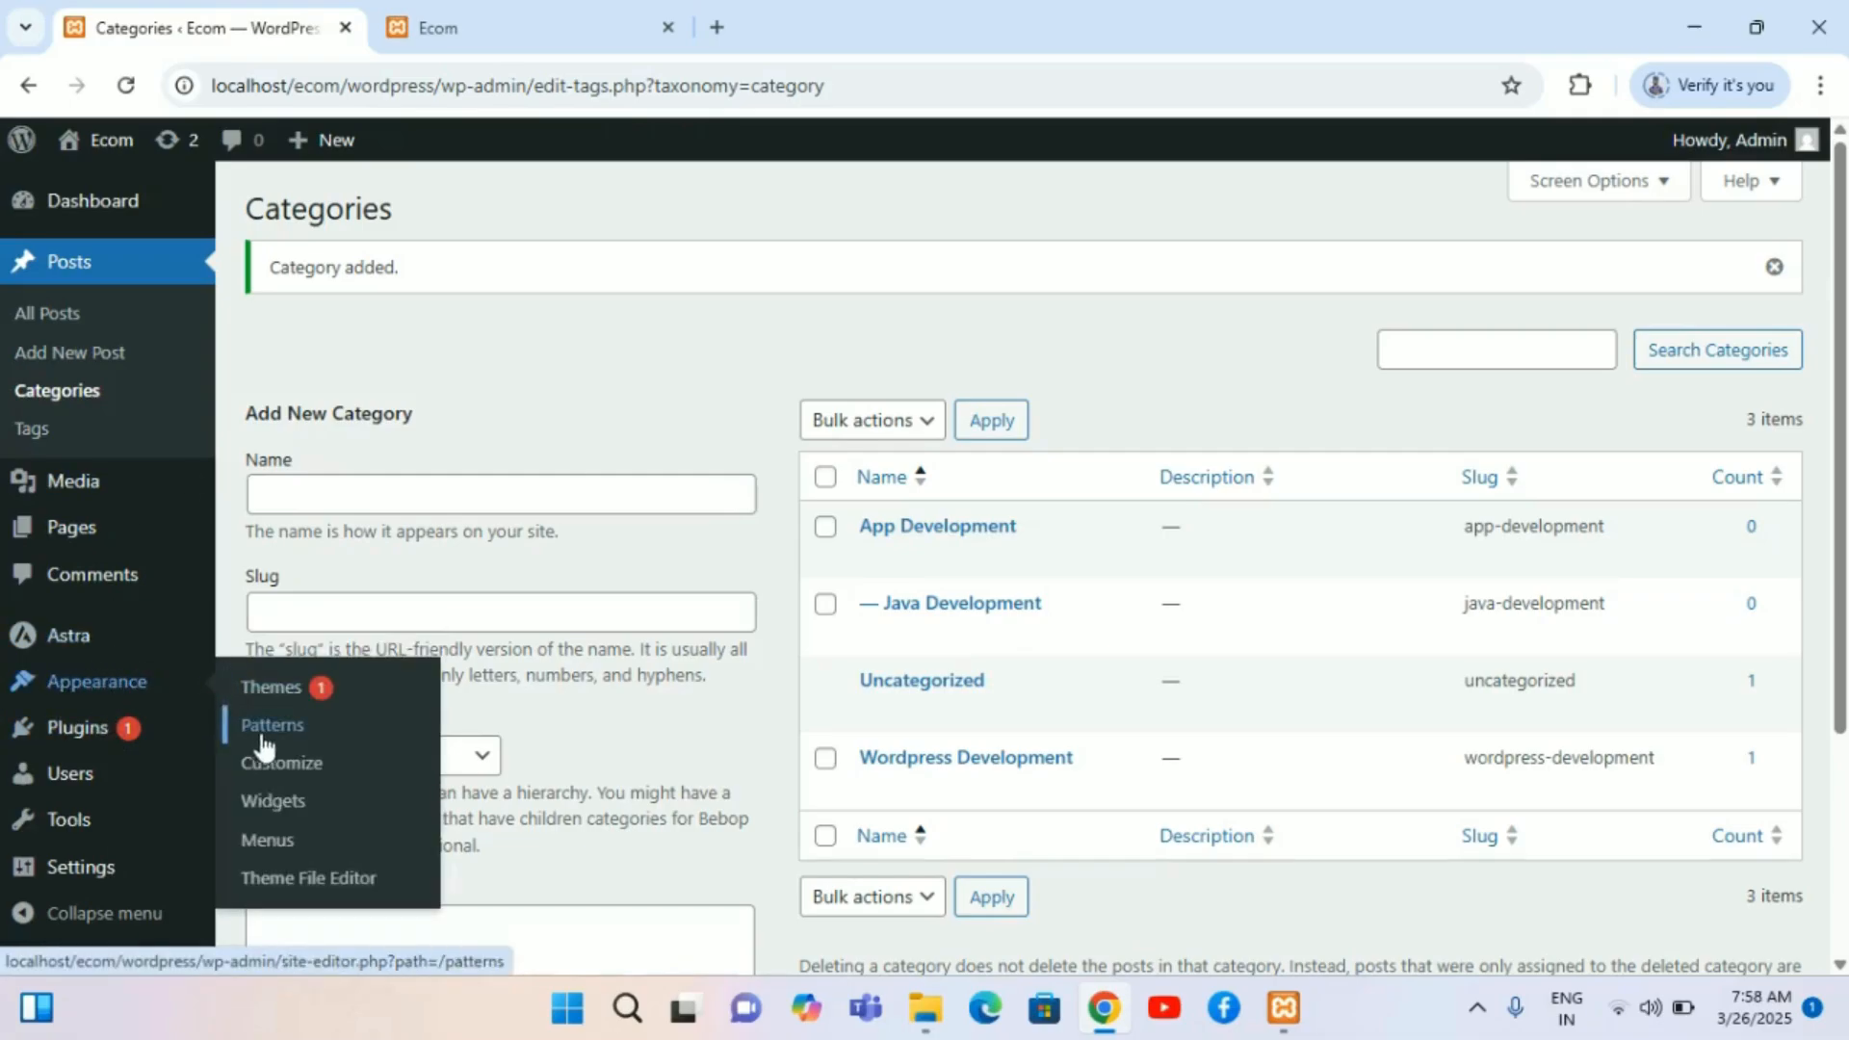
pyautogui.click(279, 851)
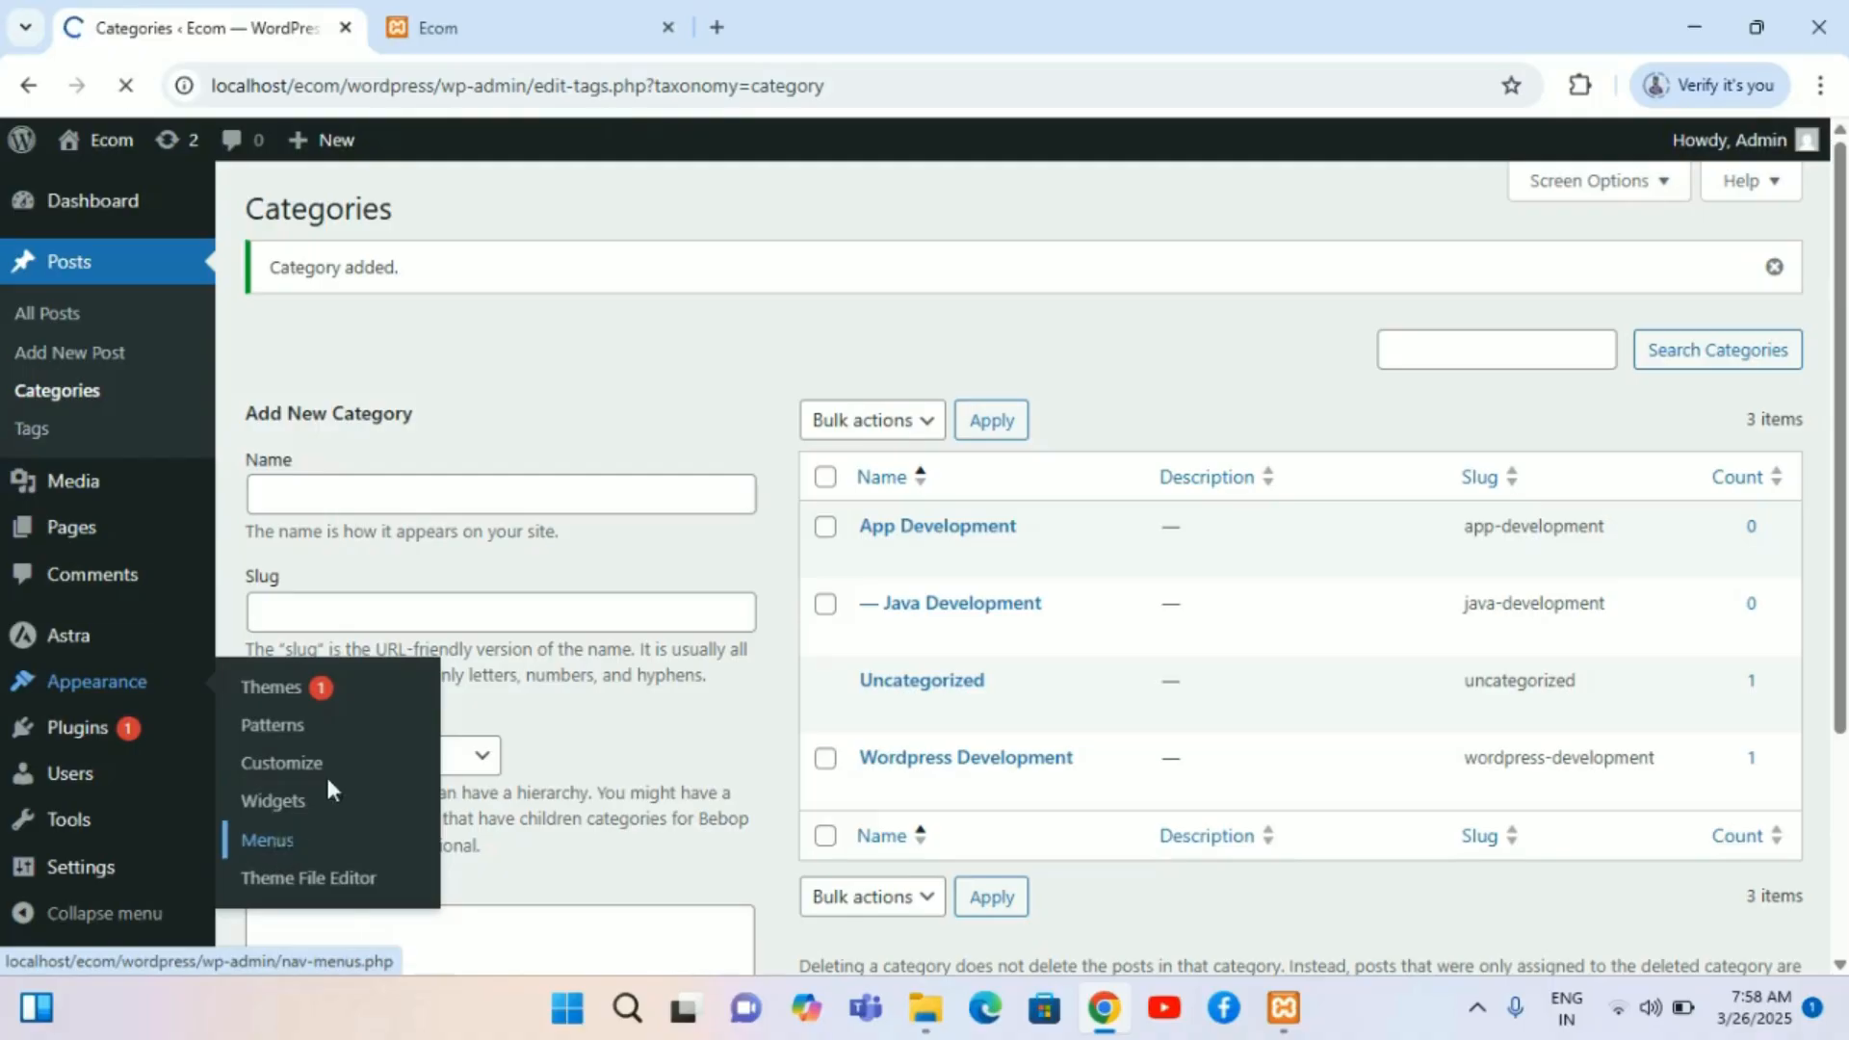
pyautogui.scroll(-3, 551, 611)
pyautogui.scroll(-1, 550, 611)
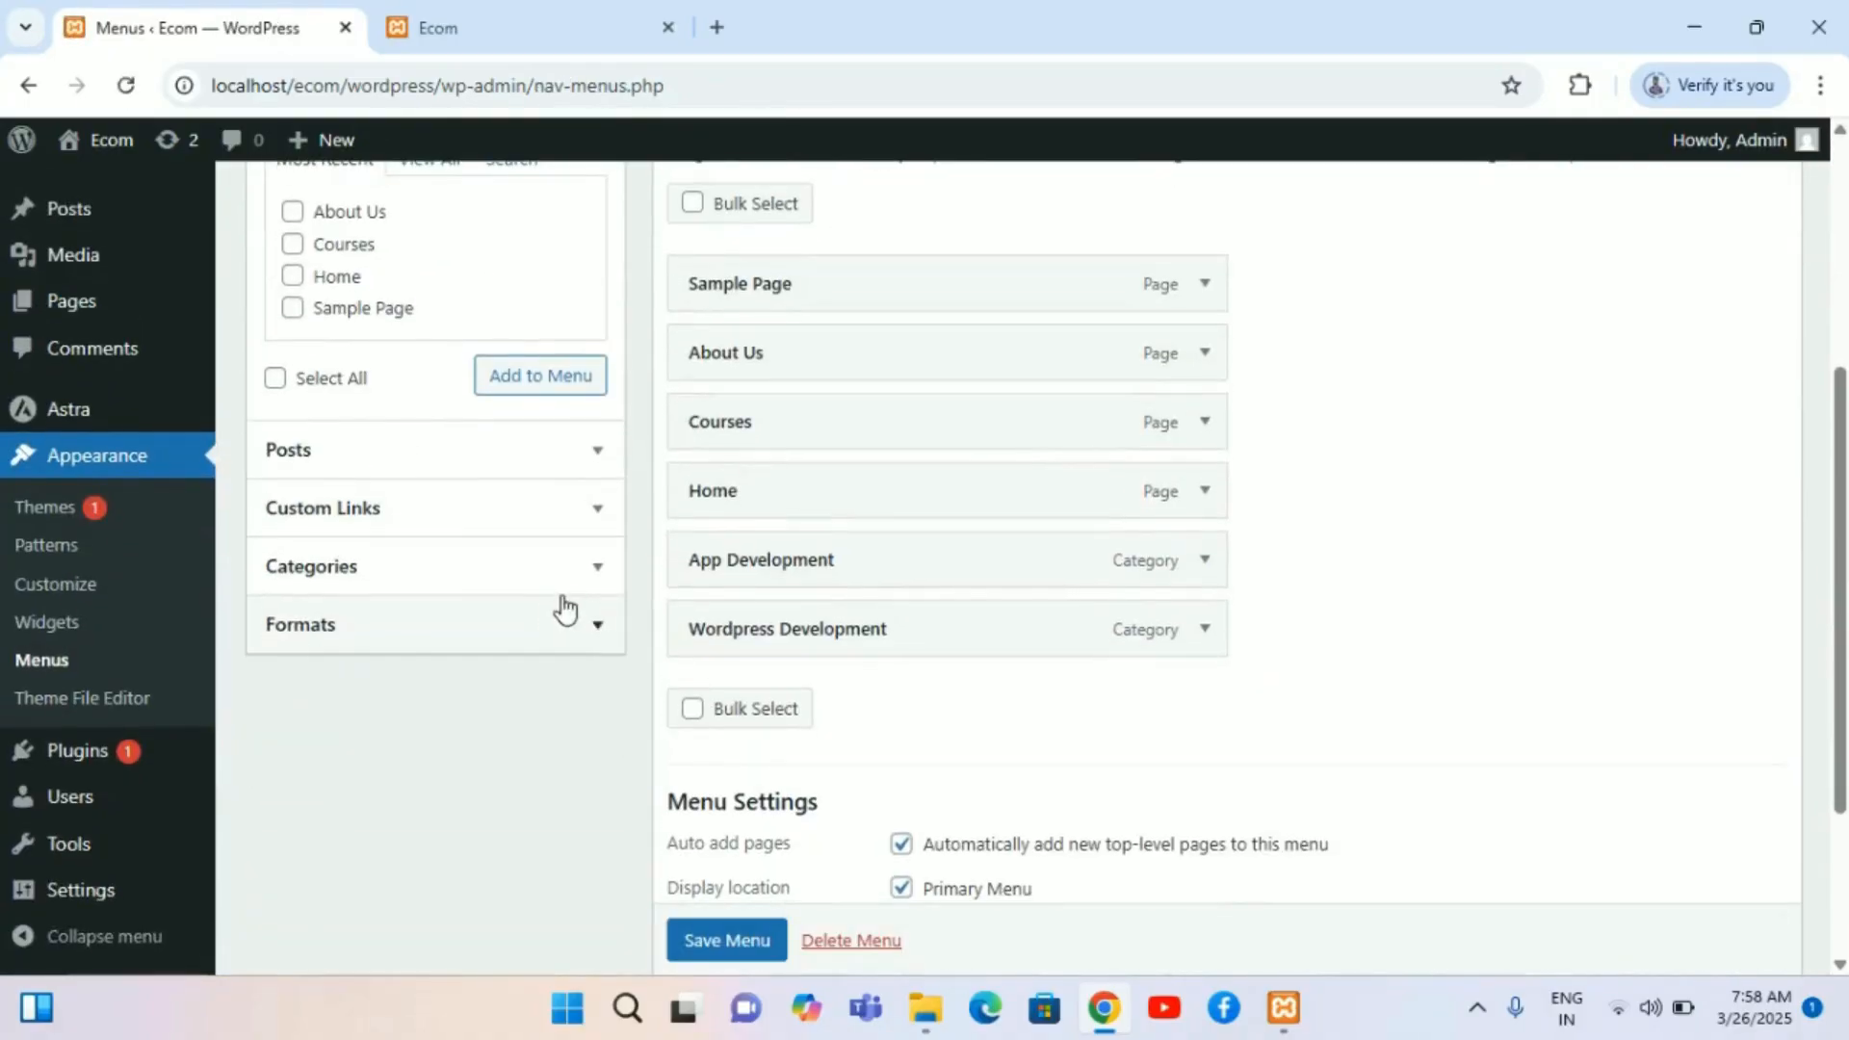
pyautogui.click(594, 577)
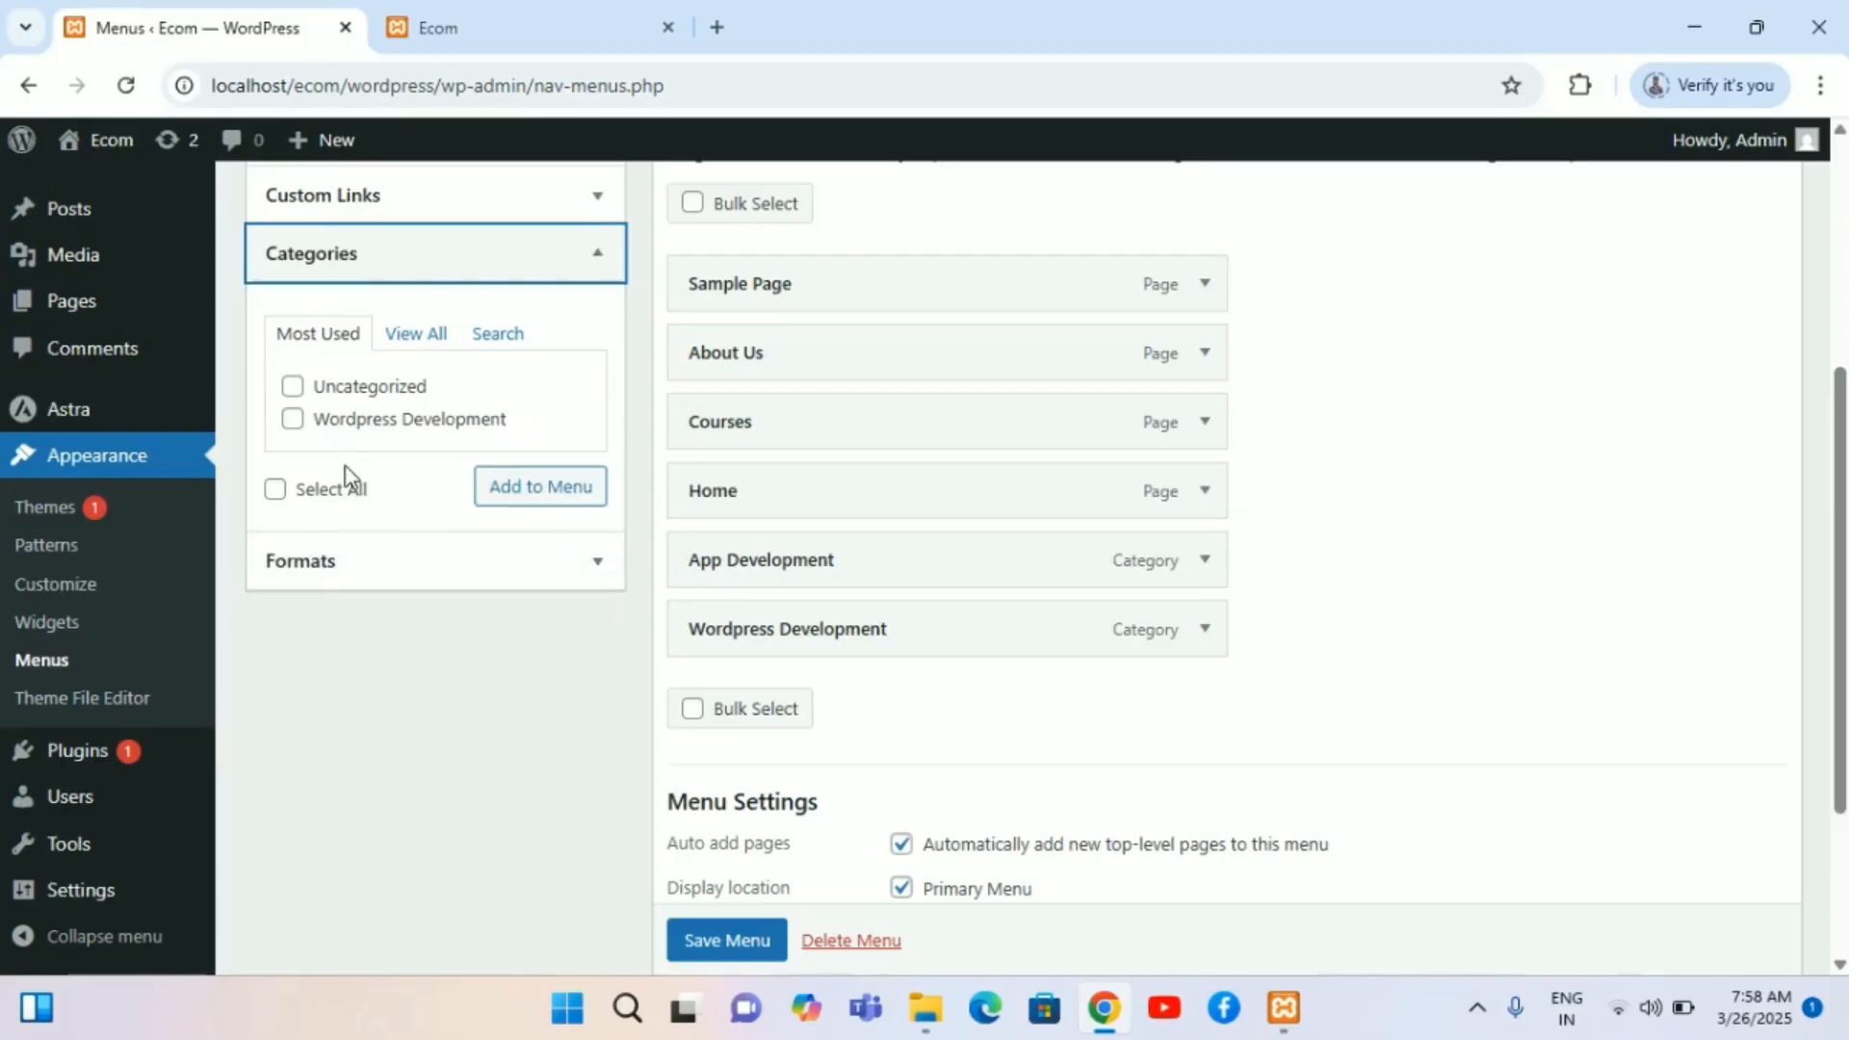
pyautogui.click(414, 347)
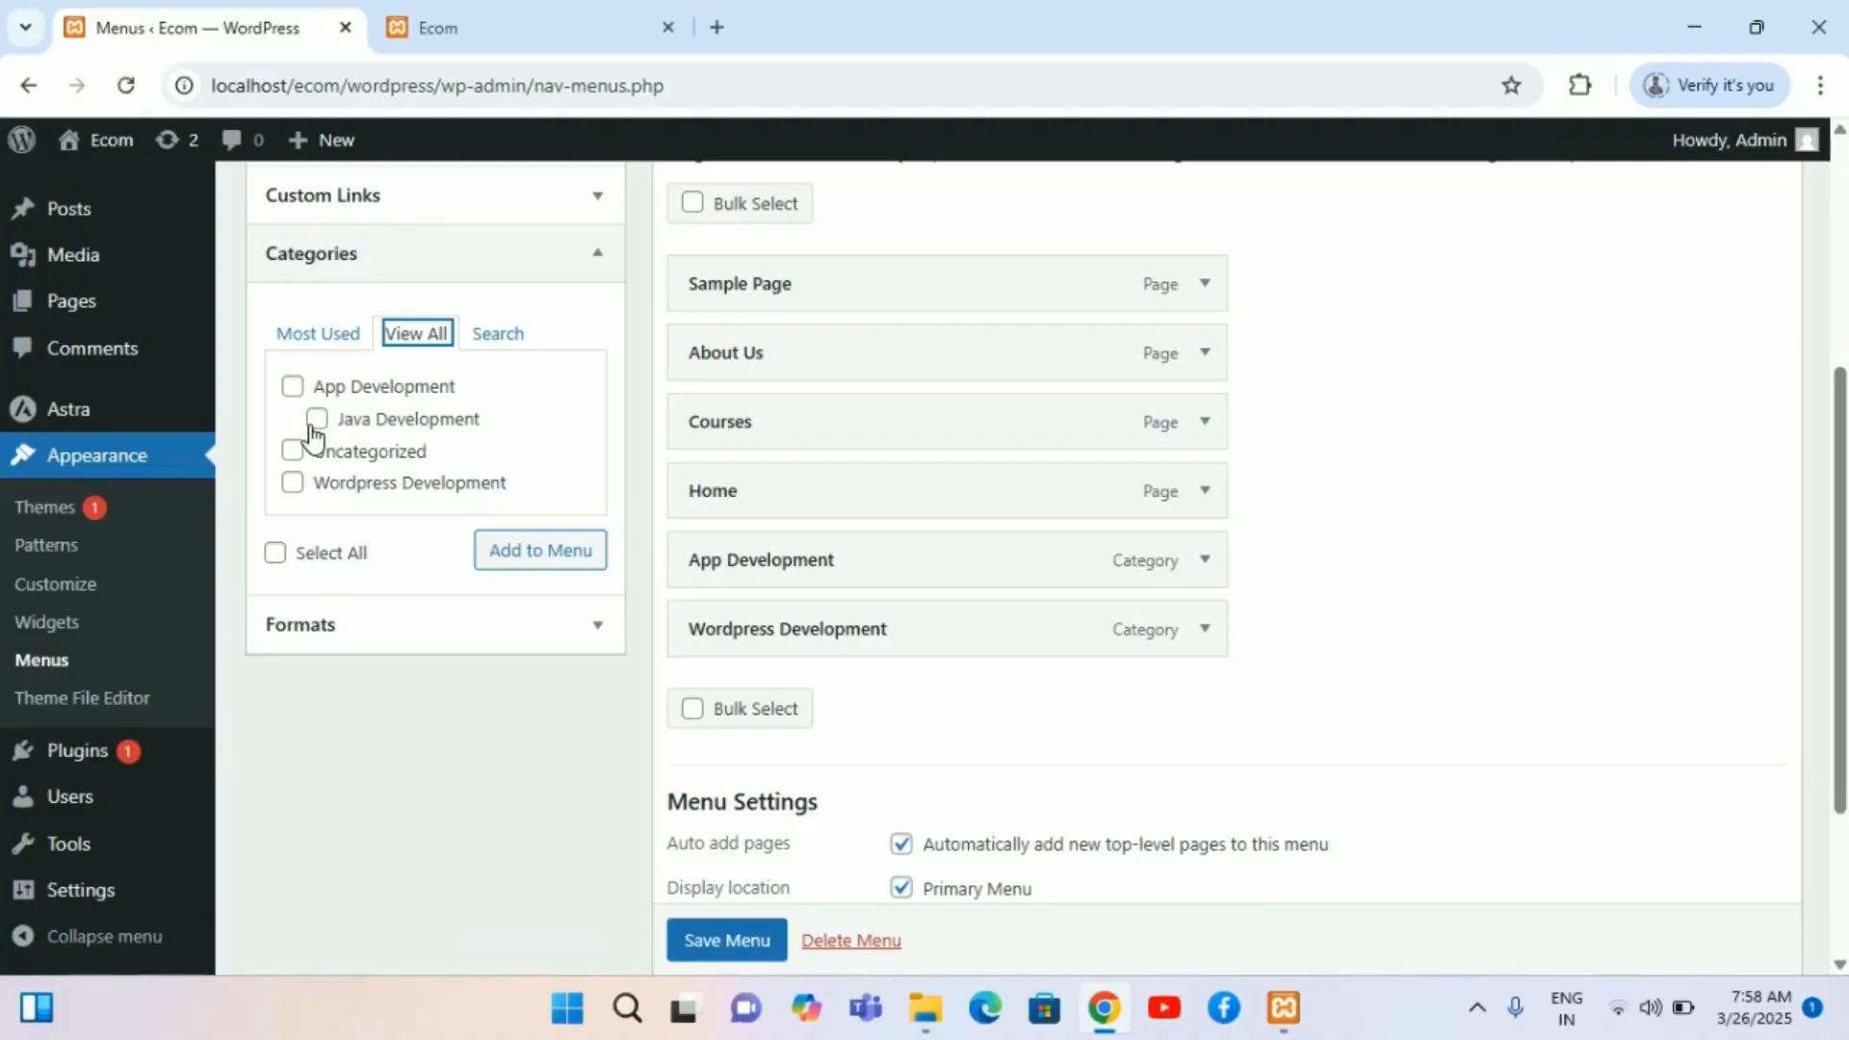
pyautogui.click(315, 420)
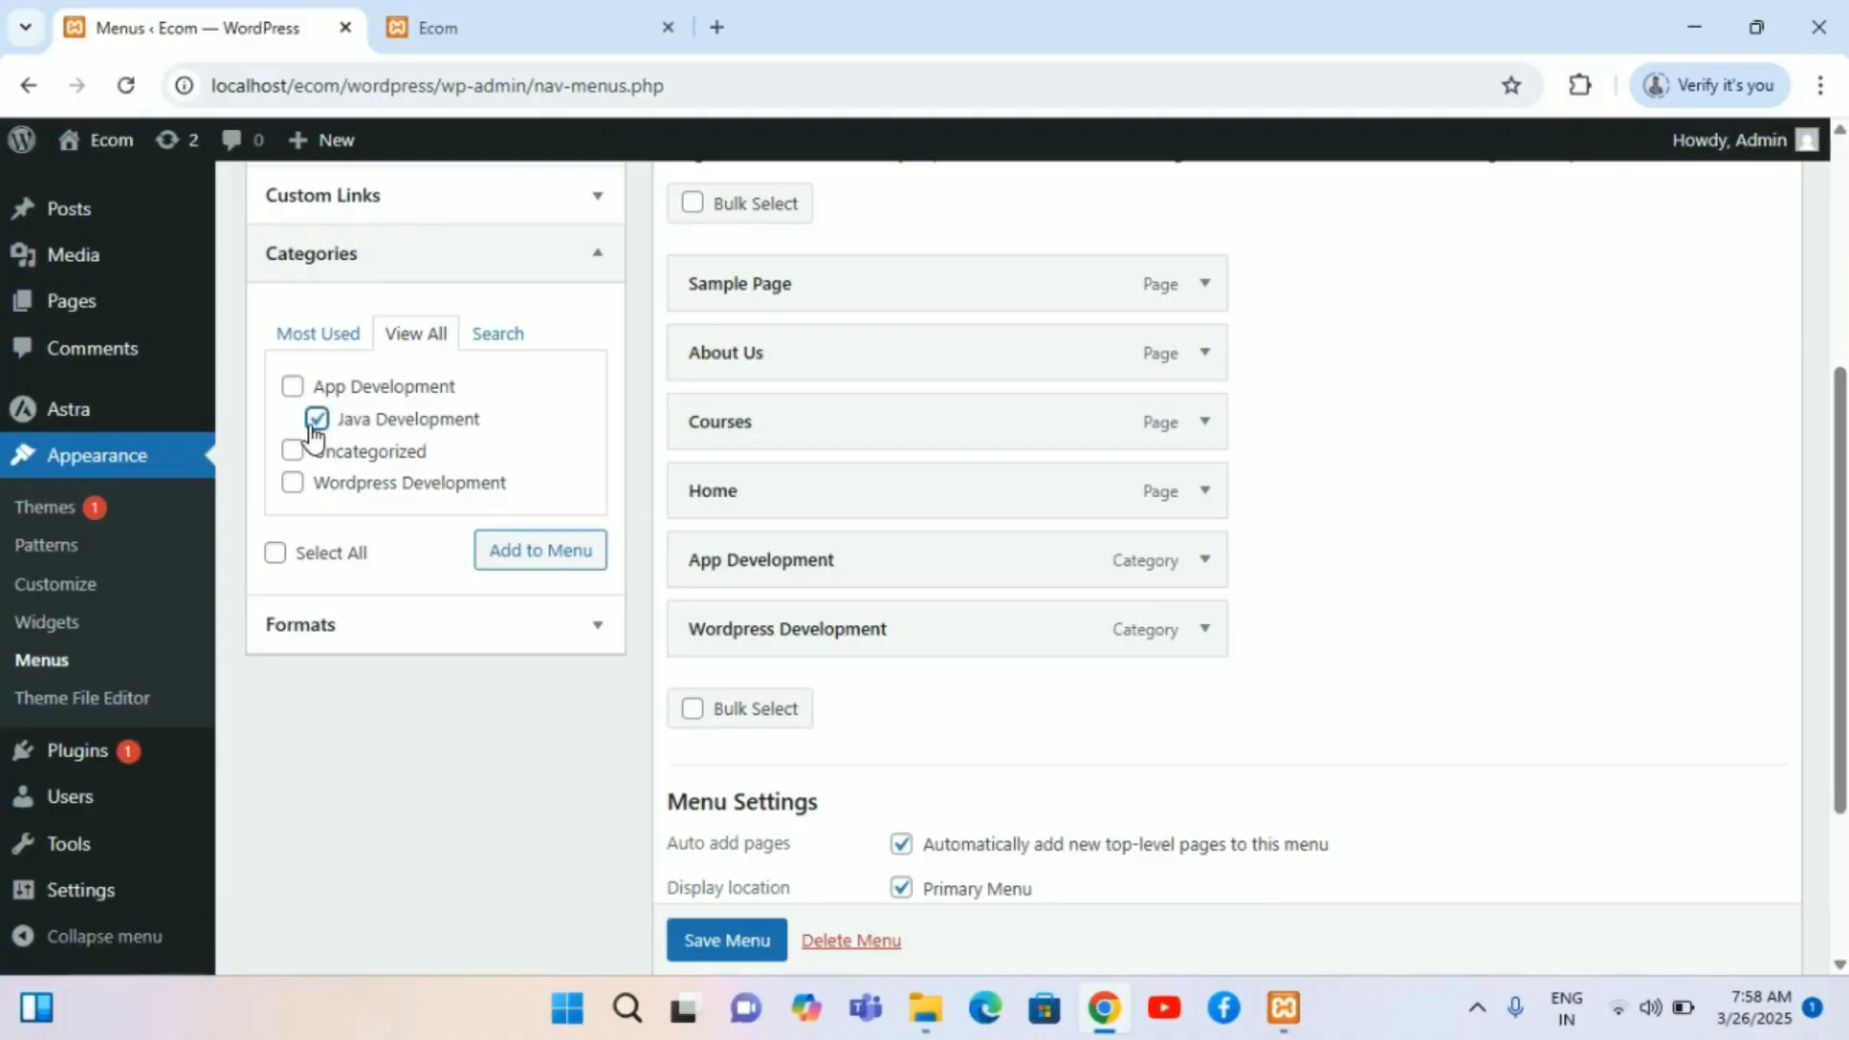
pyautogui.click(563, 552)
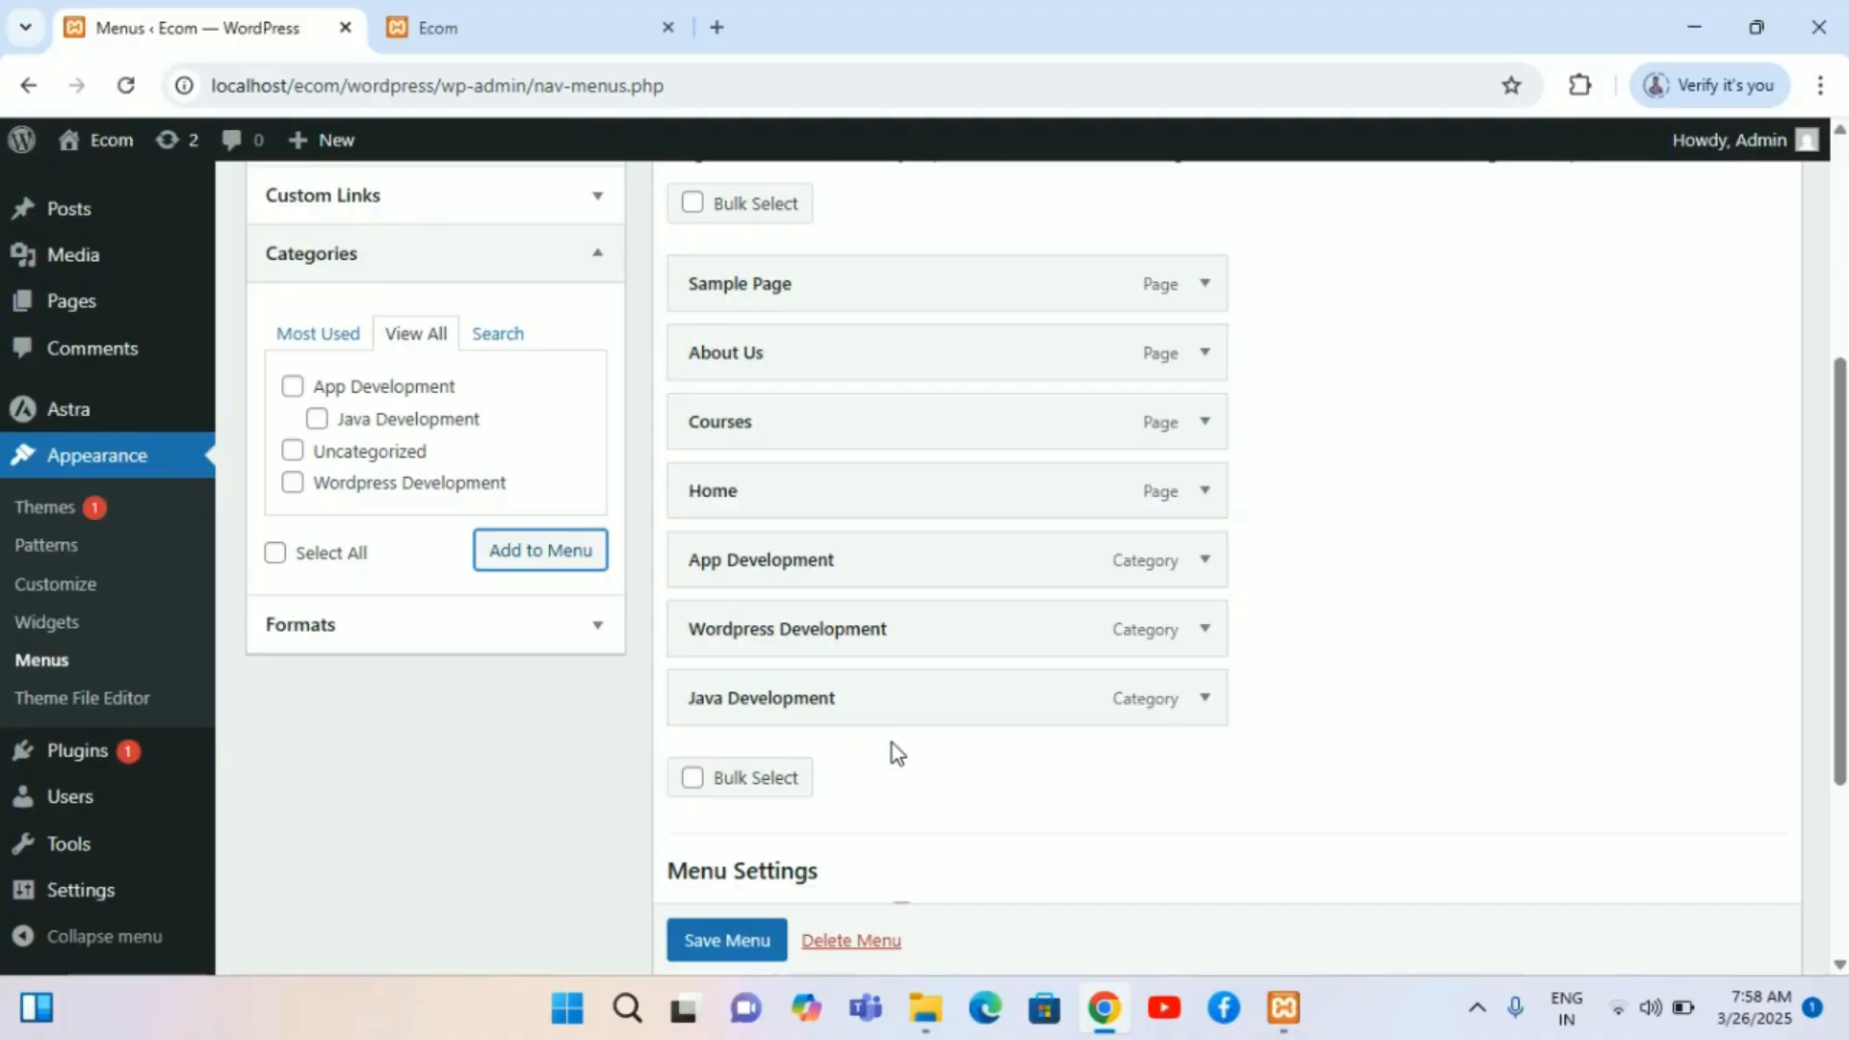
# Step: Nest the Java Development item as a sub item under App Development and save Menu 1
pyautogui.moveTo(879, 714); pyautogui.dragTo(804, 635)
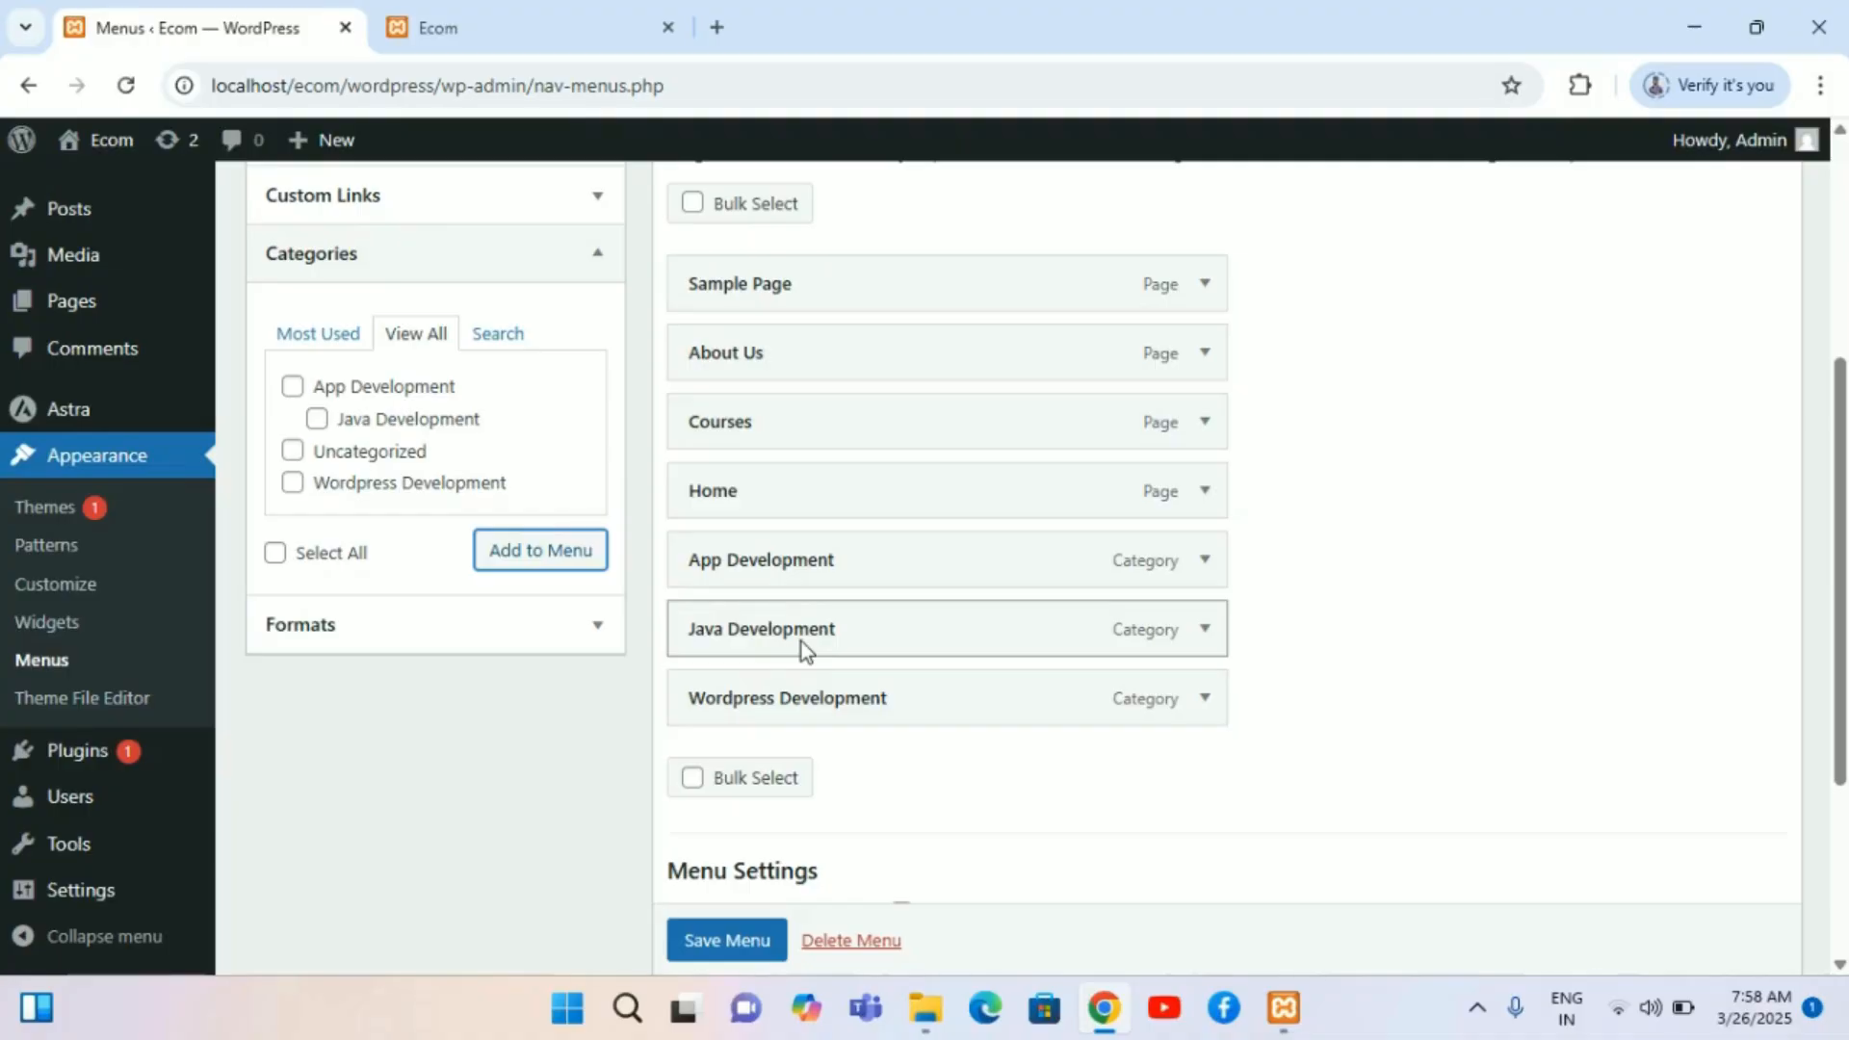
pyautogui.moveTo(801, 641); pyautogui.dragTo(864, 645)
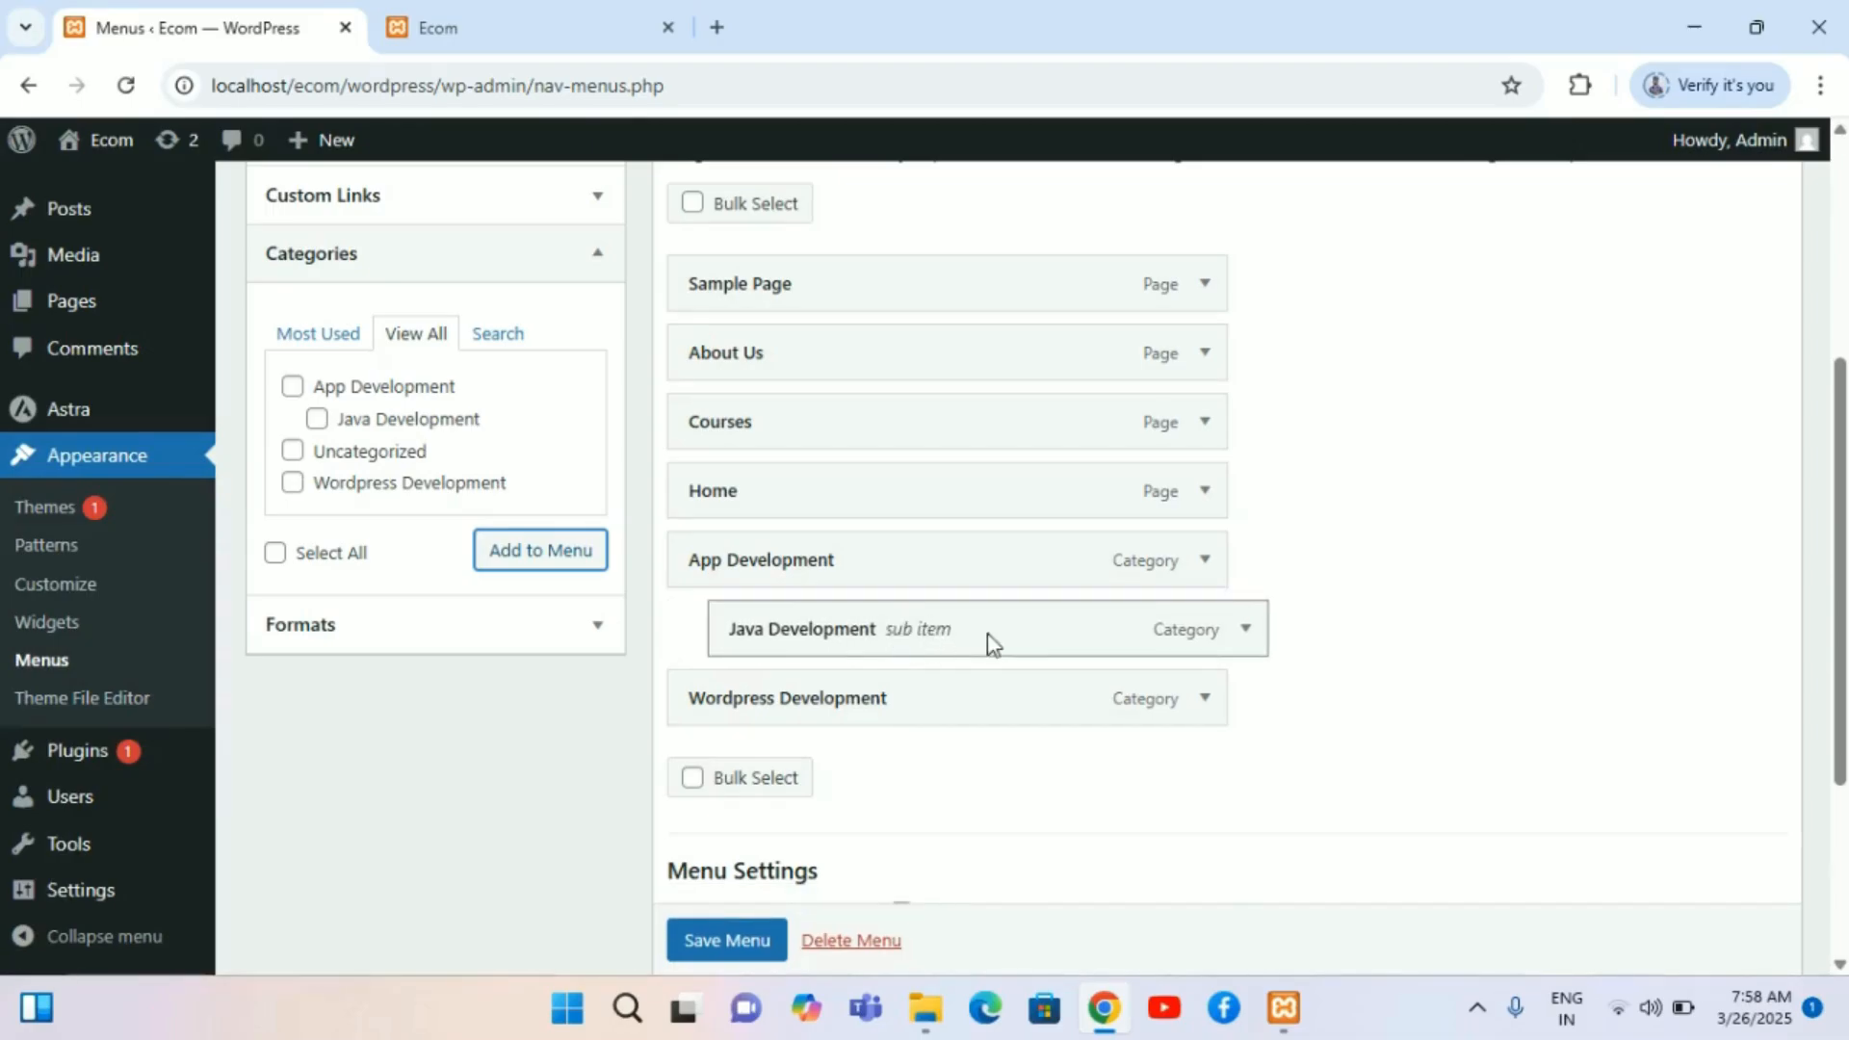
pyautogui.scroll(-2, 991, 706)
pyautogui.scroll(-1, 990, 706)
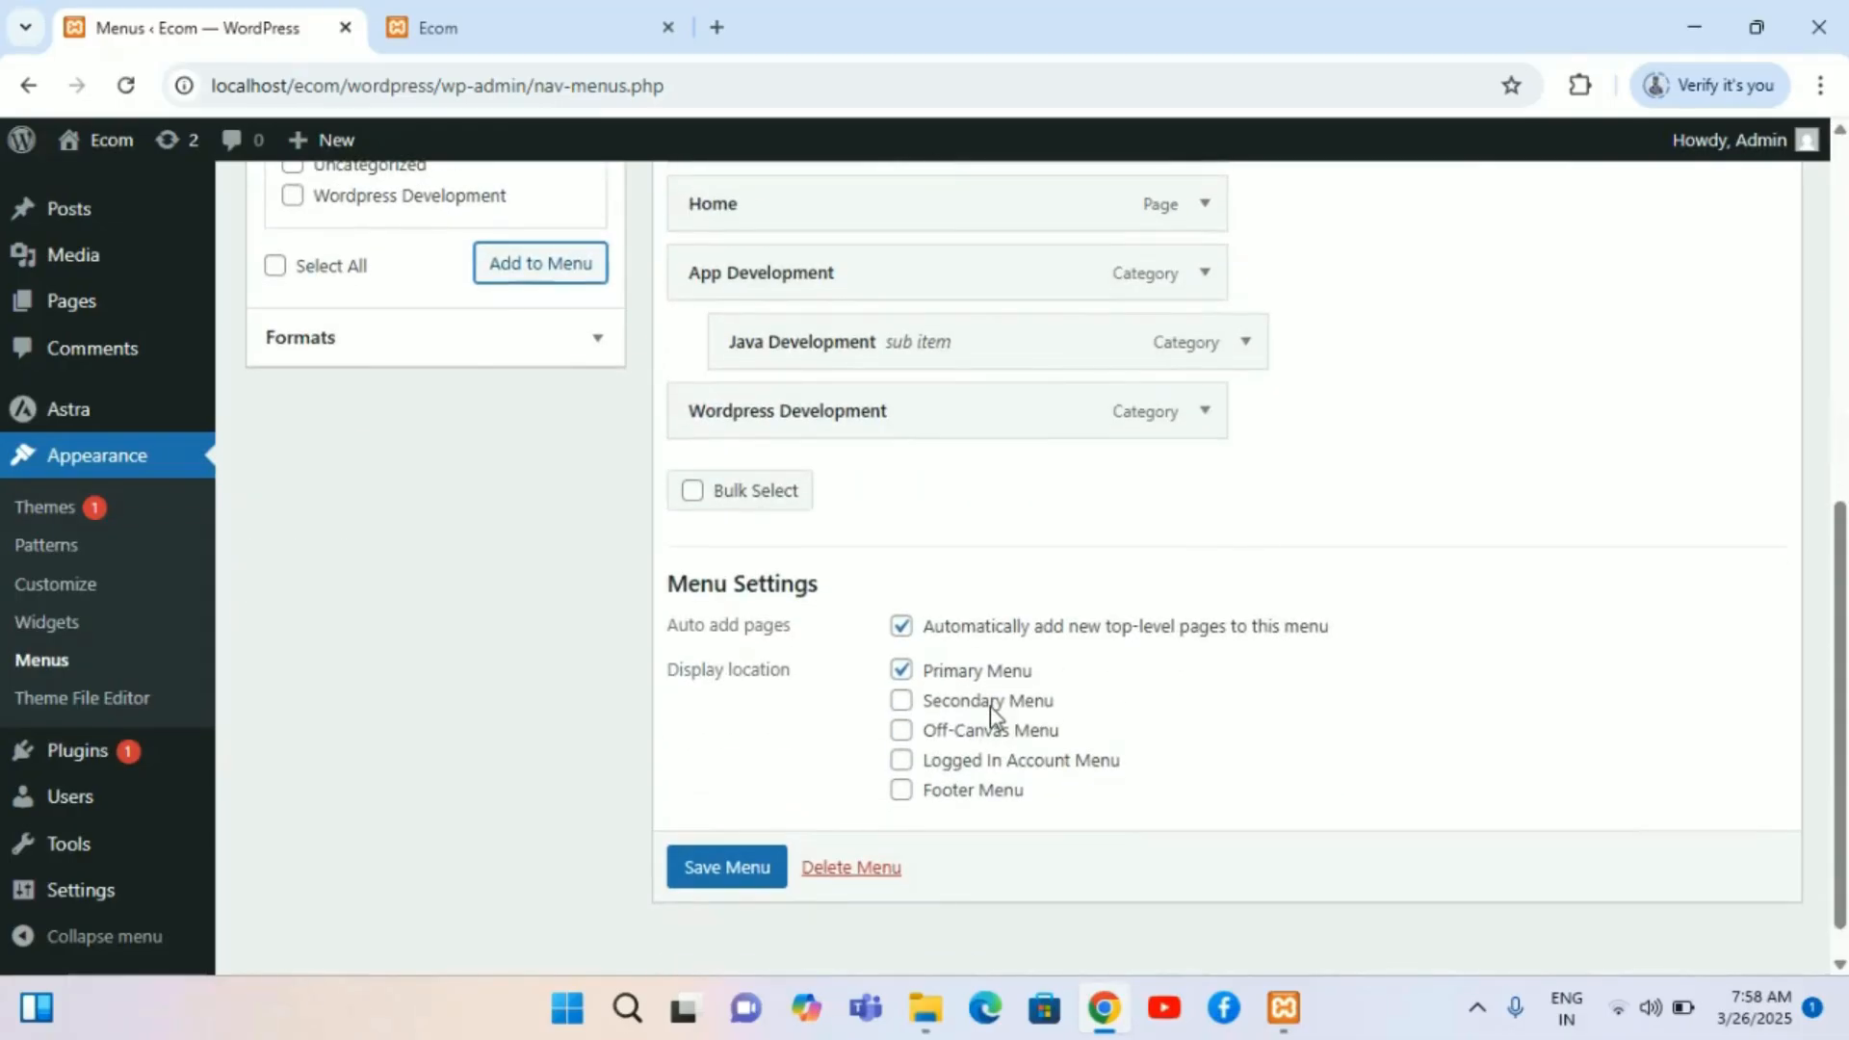
pyautogui.click(729, 864)
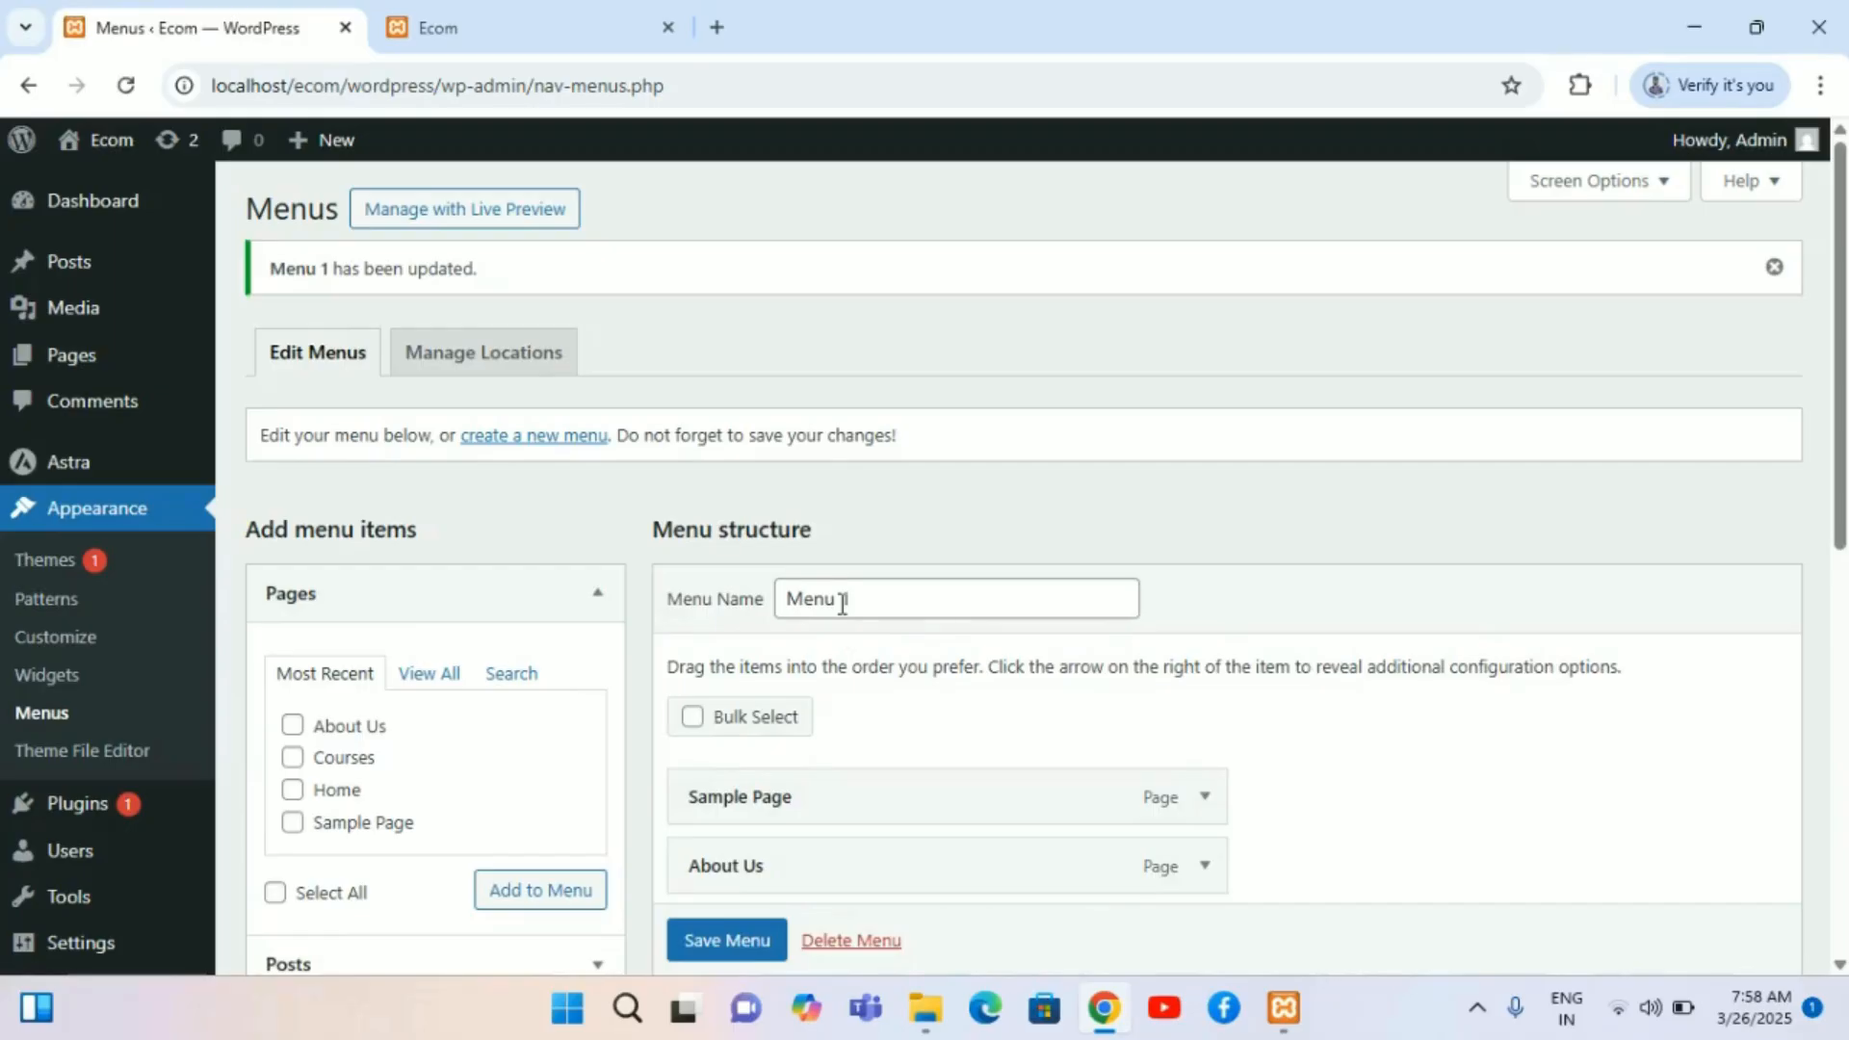
# Step: Reload the site's front page and check the Java Development entry in the App Development dropdown
pyautogui.click(536, 4)
pyautogui.click(124, 86)
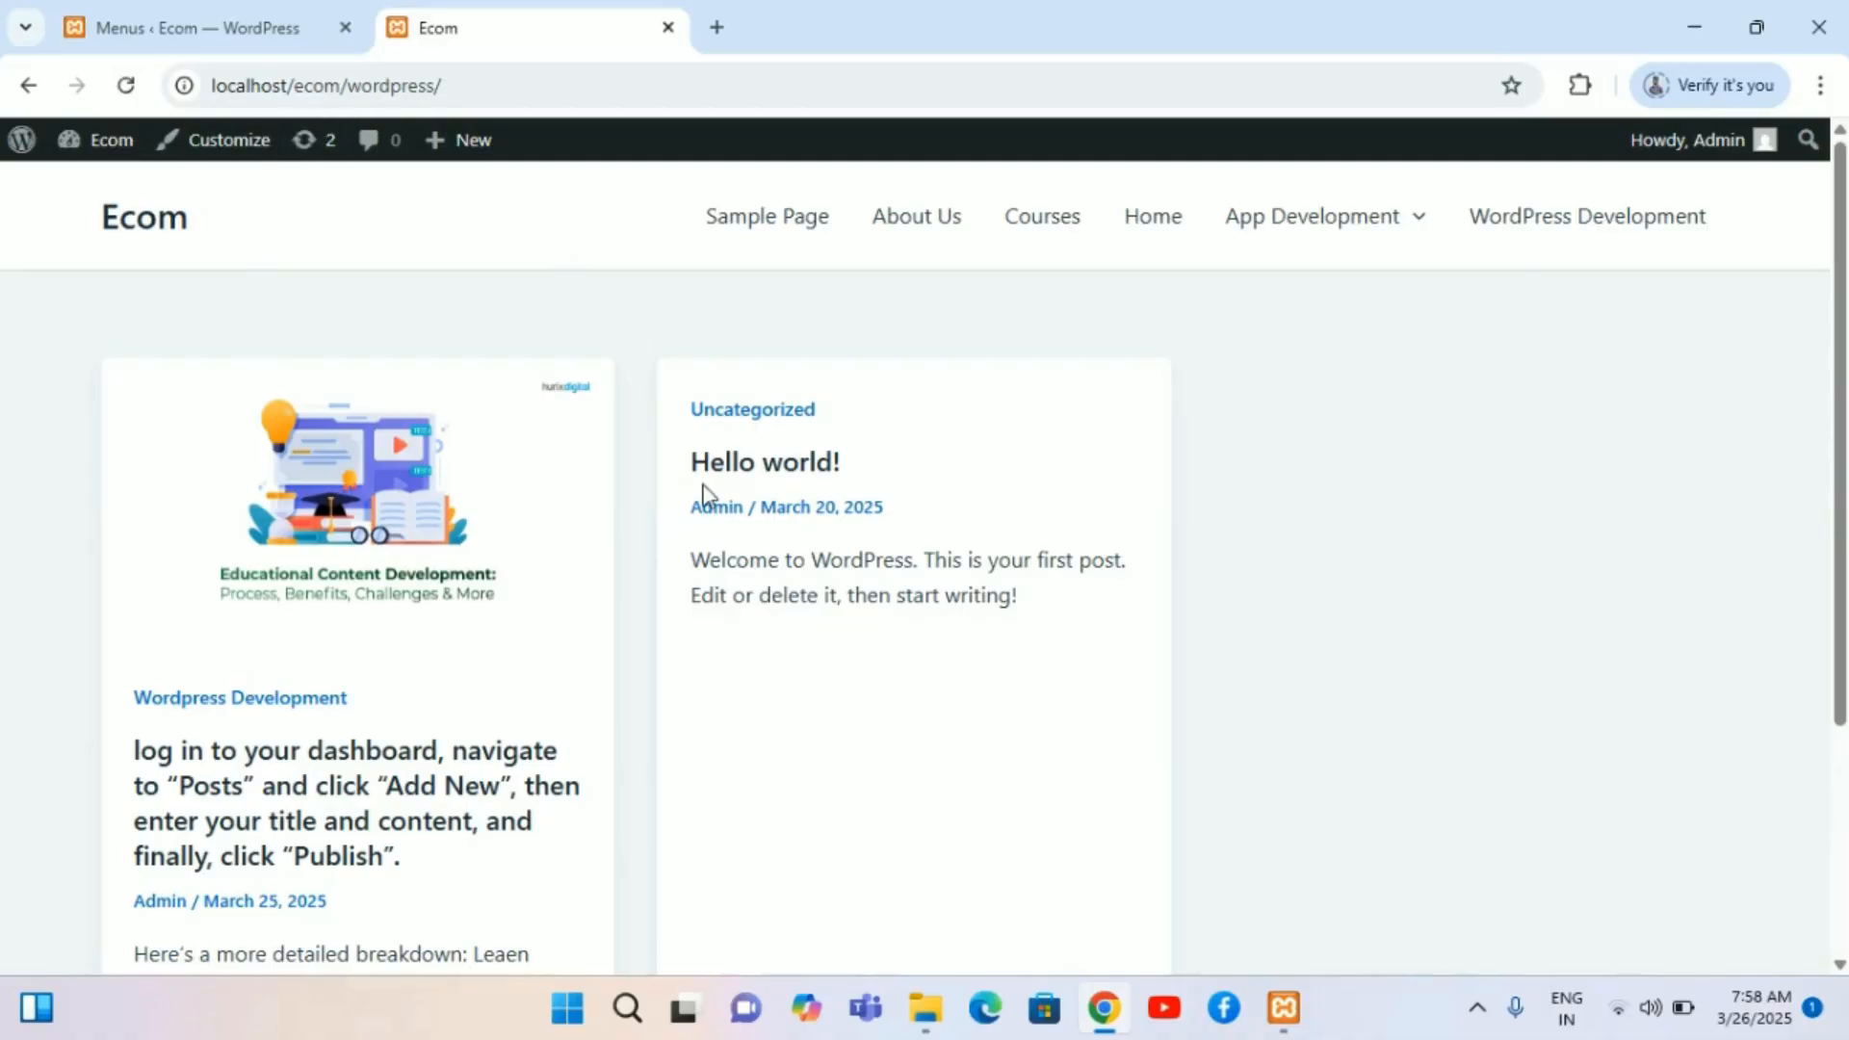
pyautogui.moveTo(1309, 220)
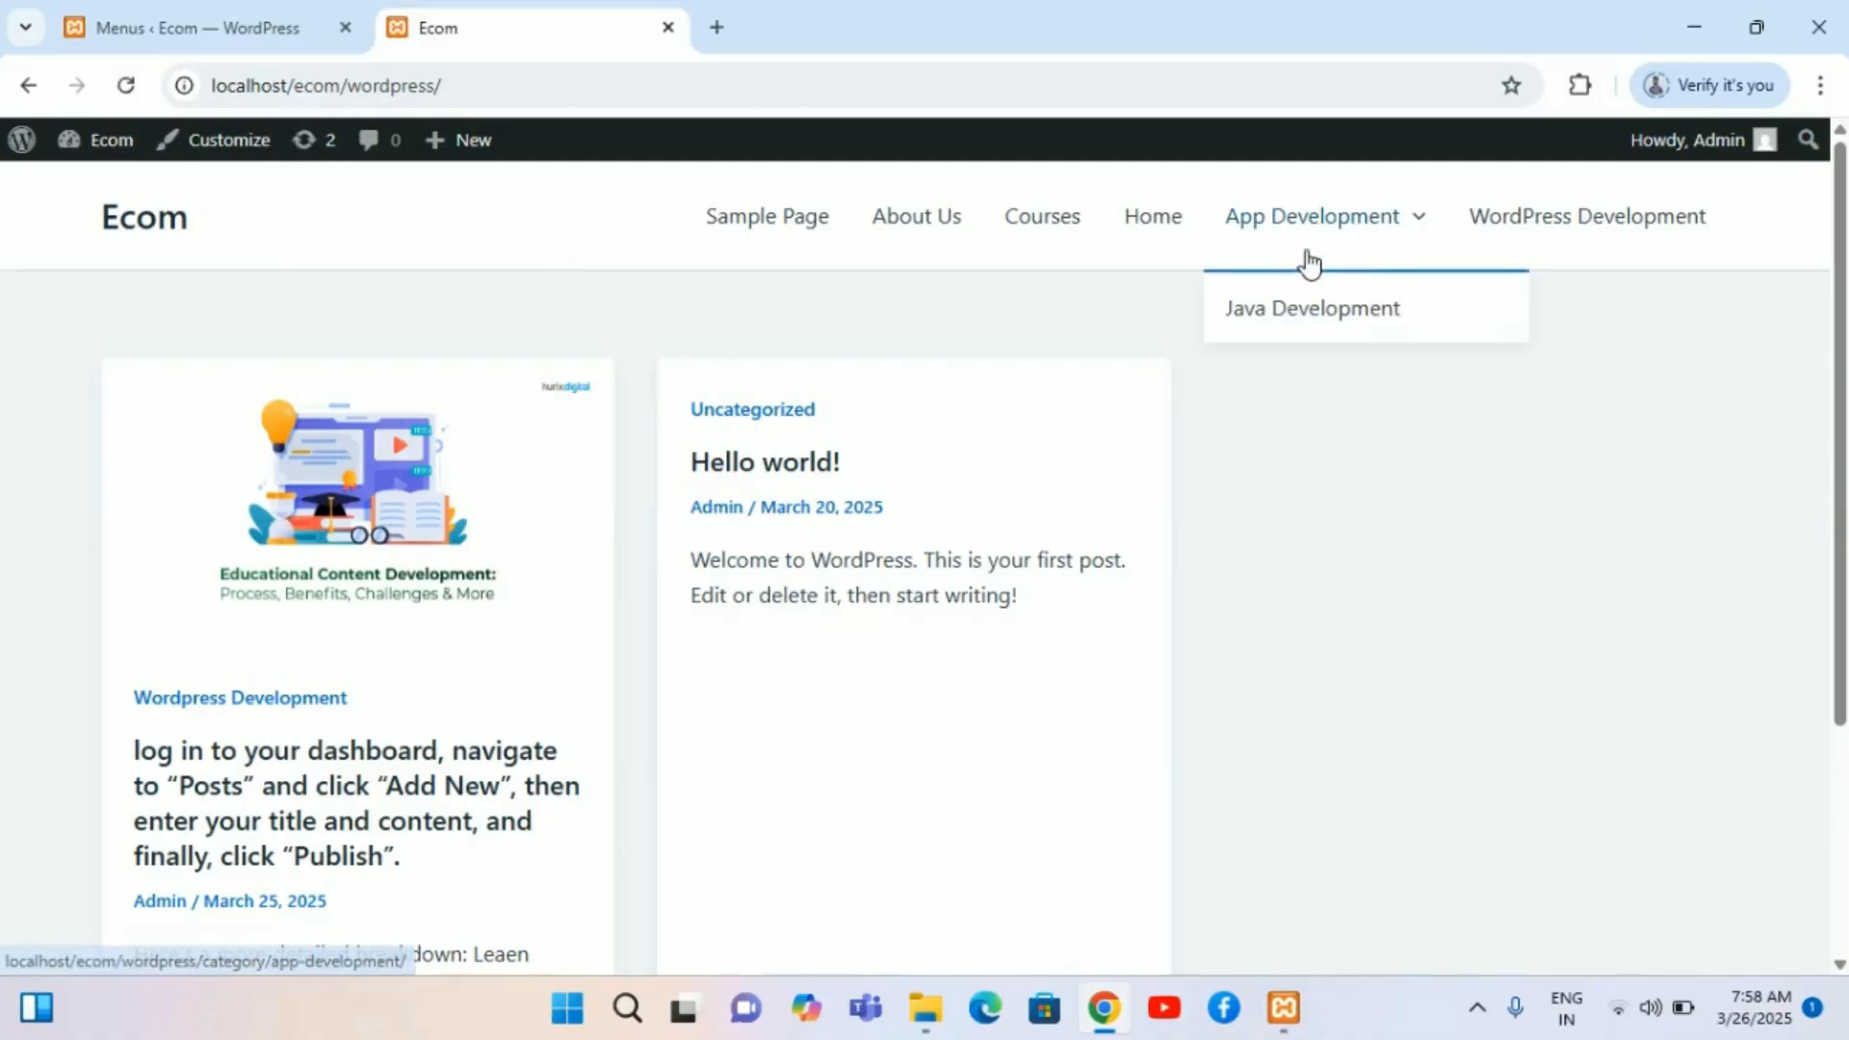
pyautogui.click(1379, 317)
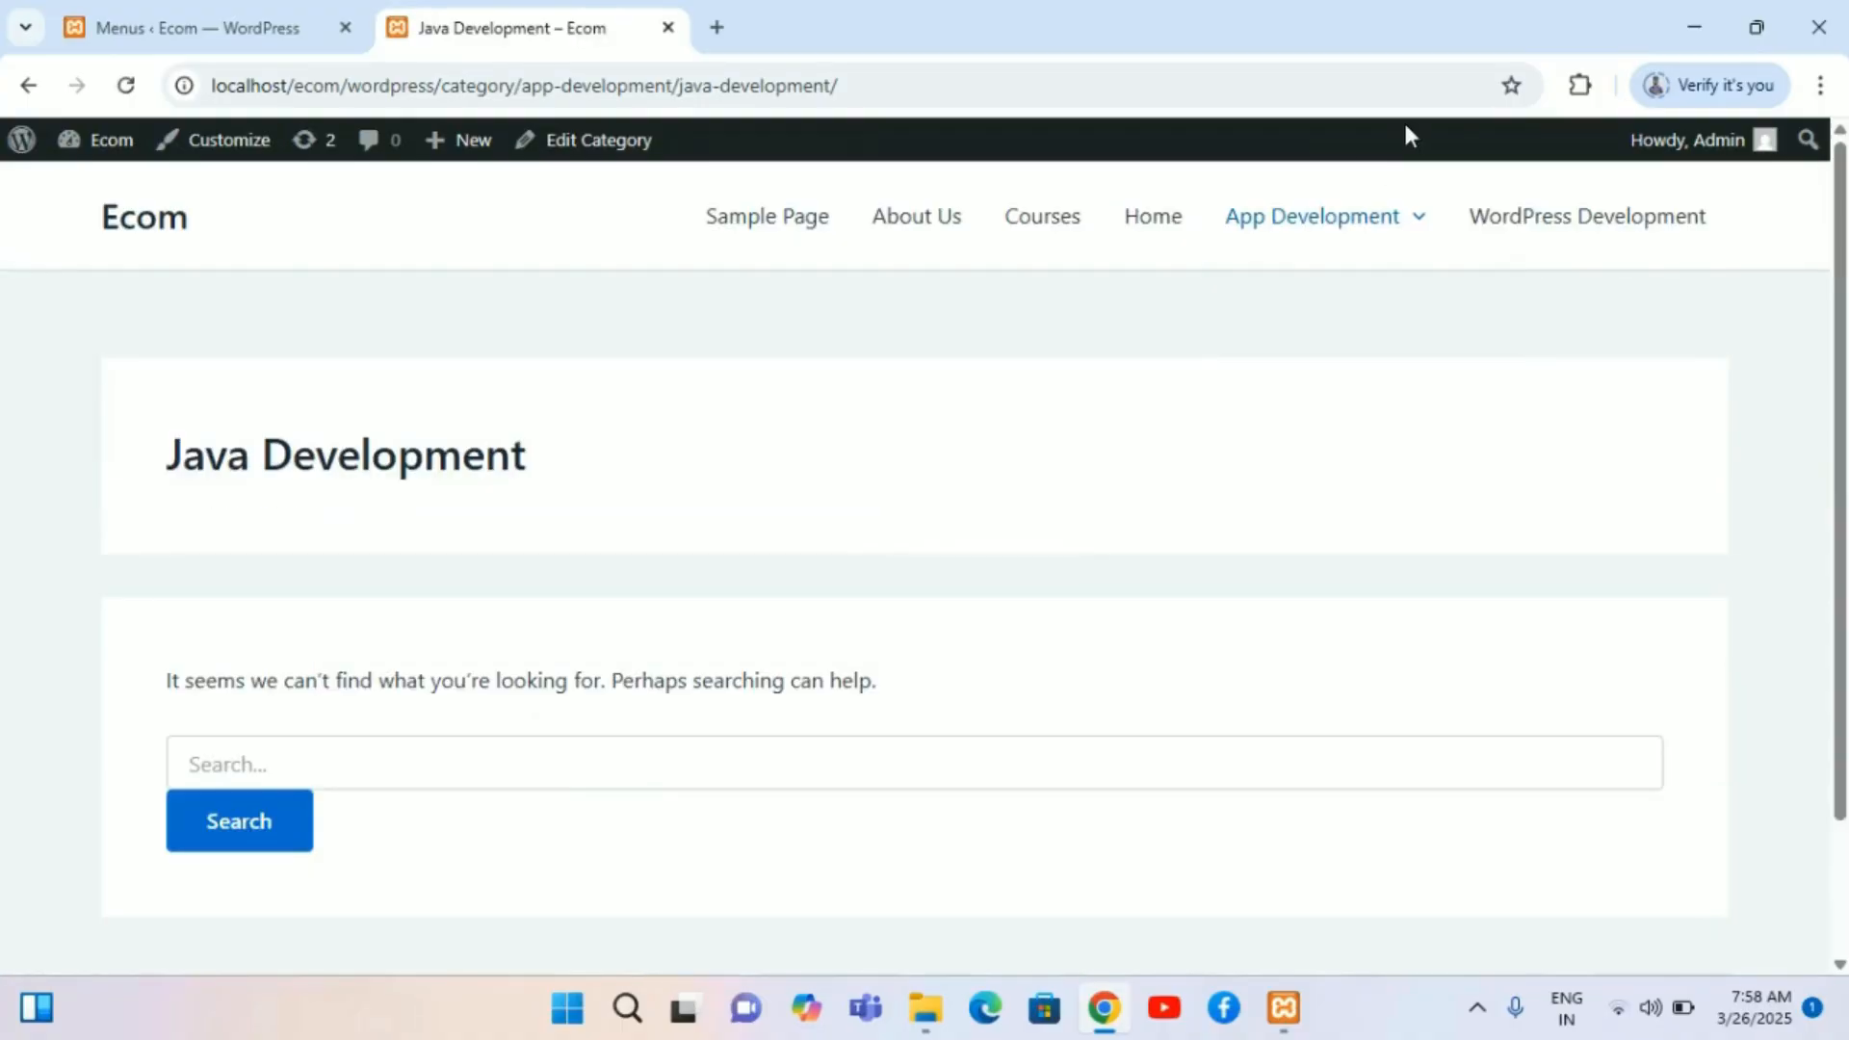
pyautogui.moveTo(1416, 231)
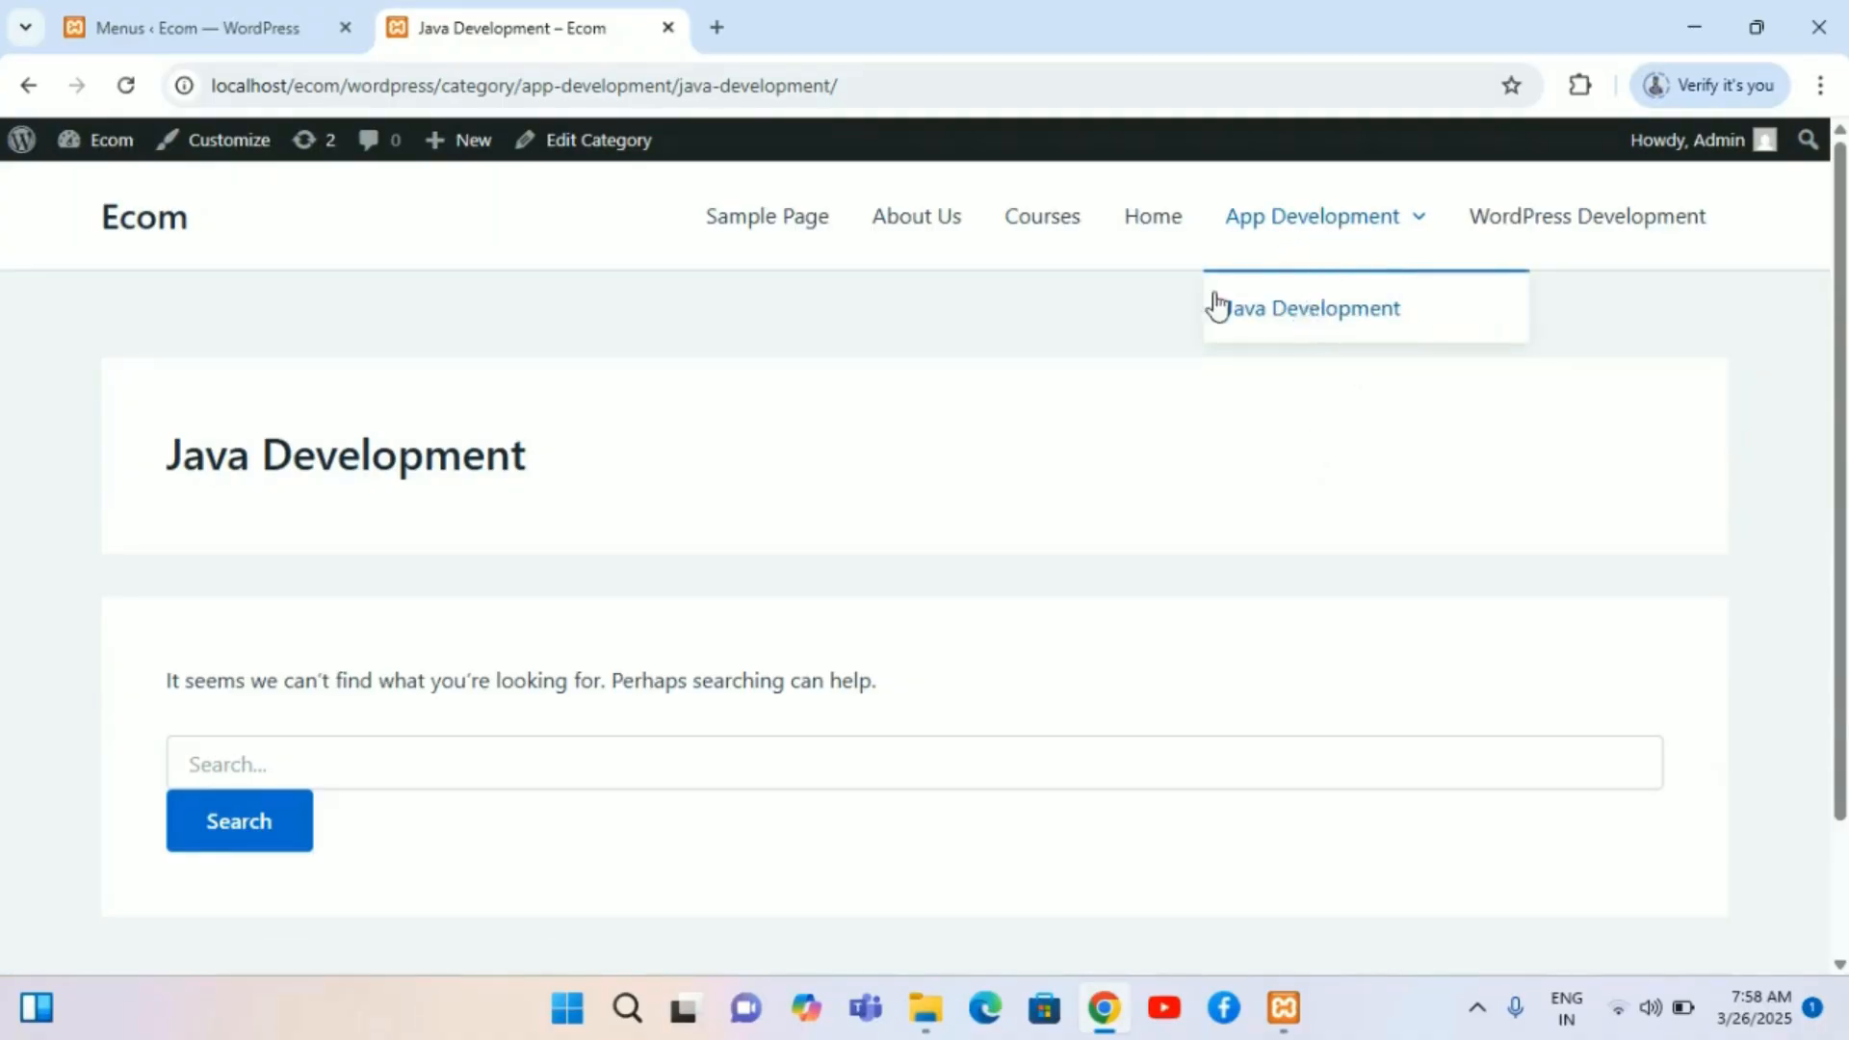
pyautogui.click(30, 82)
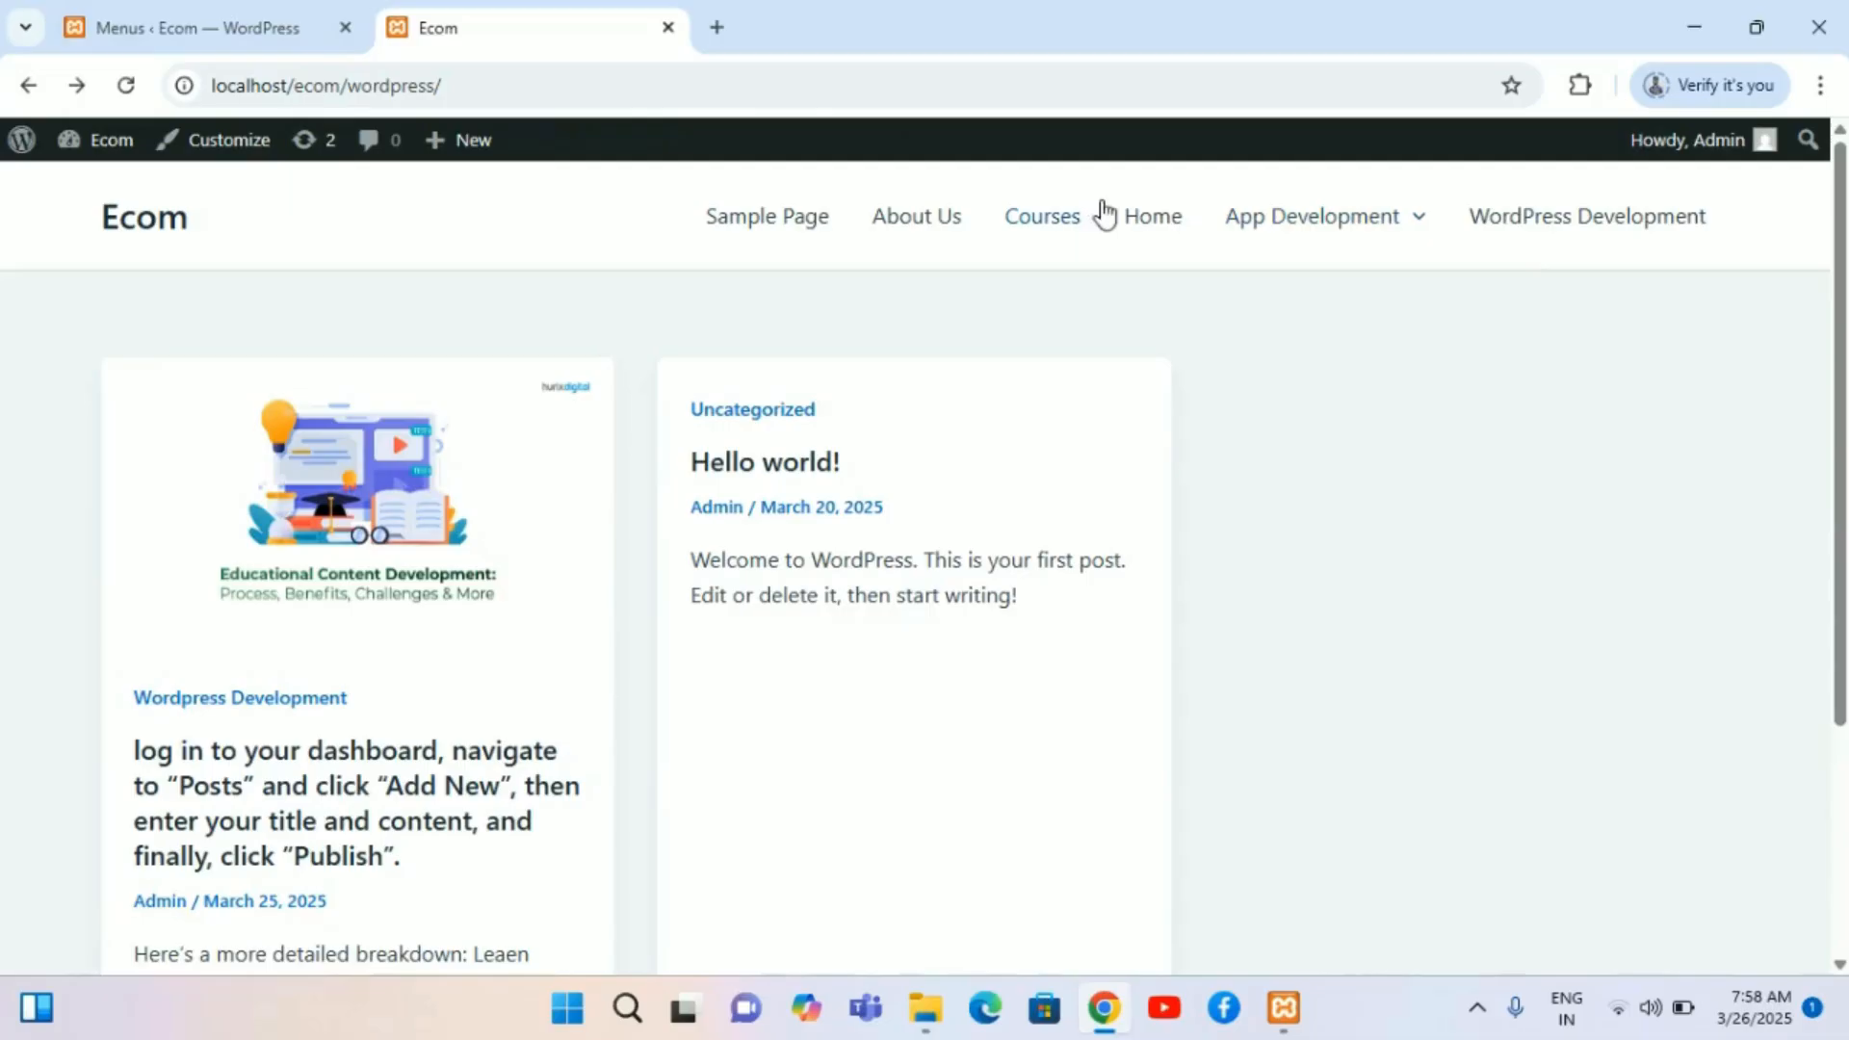
pyautogui.moveTo(1222, 222)
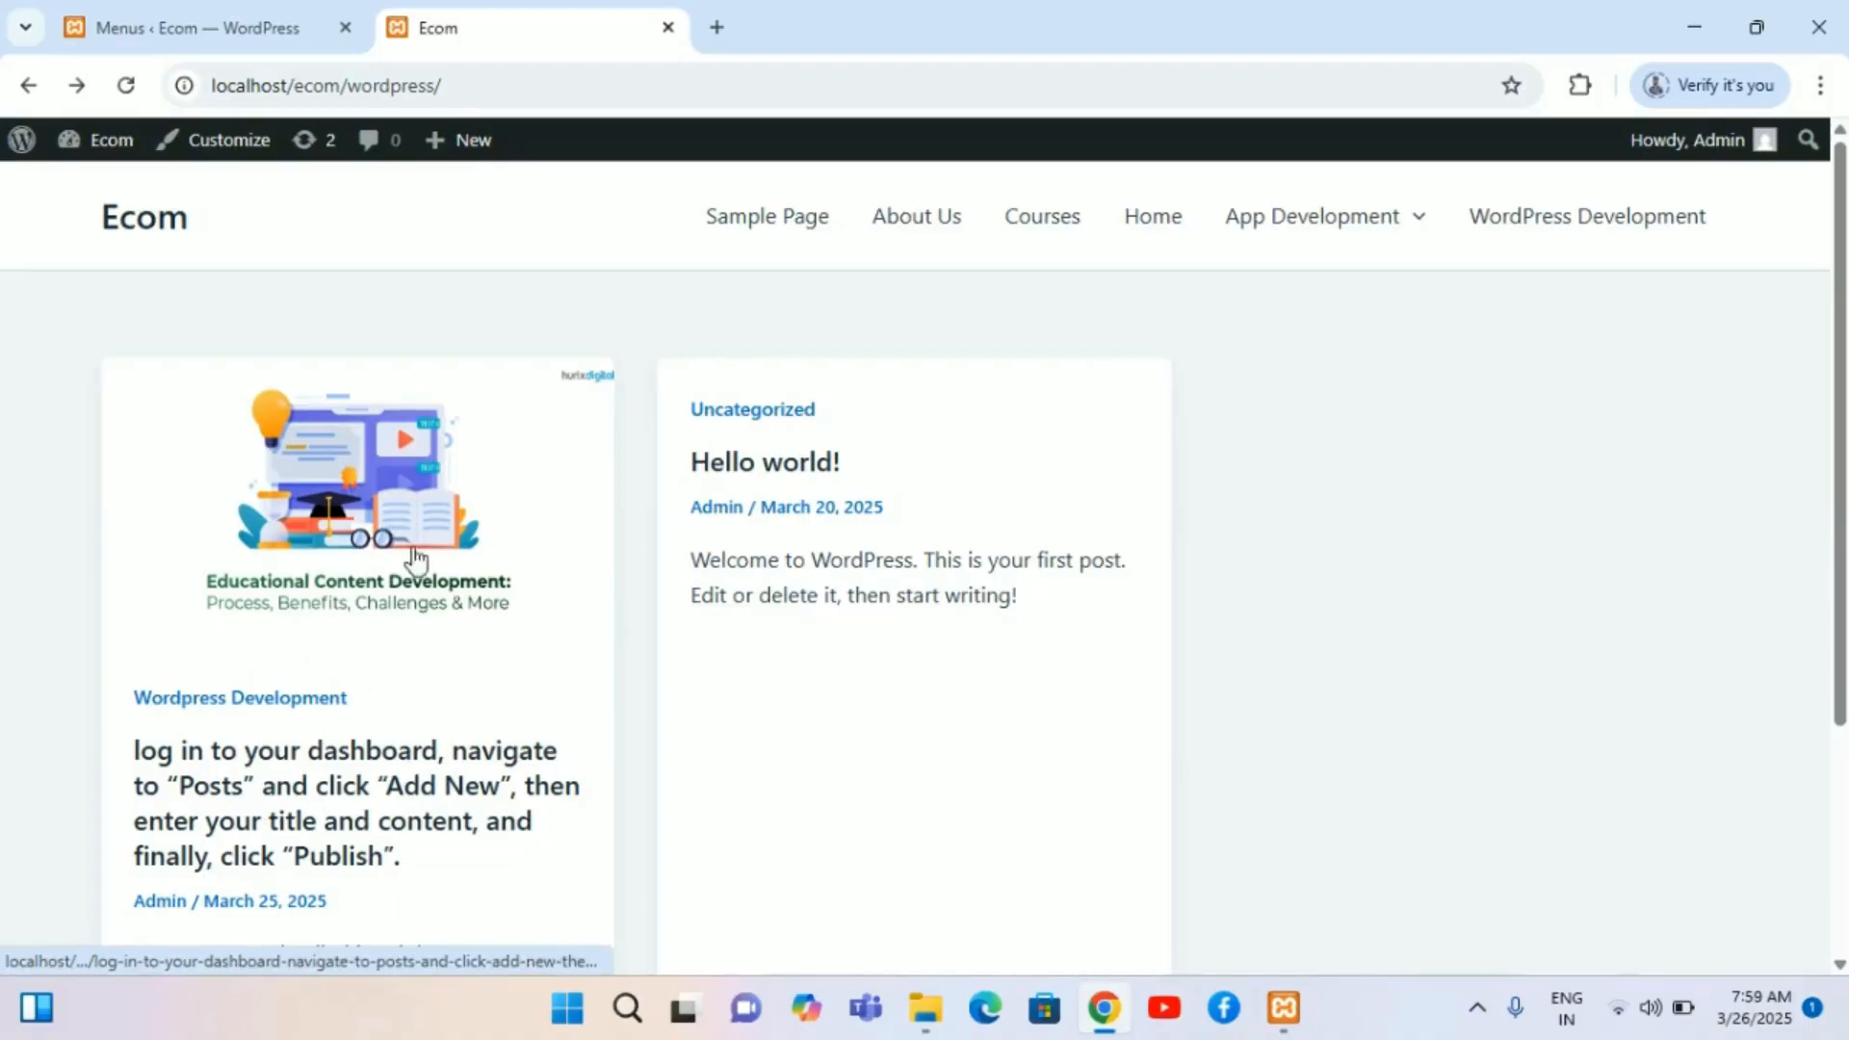
pyautogui.scroll(-2, 536, 668)
pyautogui.scroll(1, 932, 298)
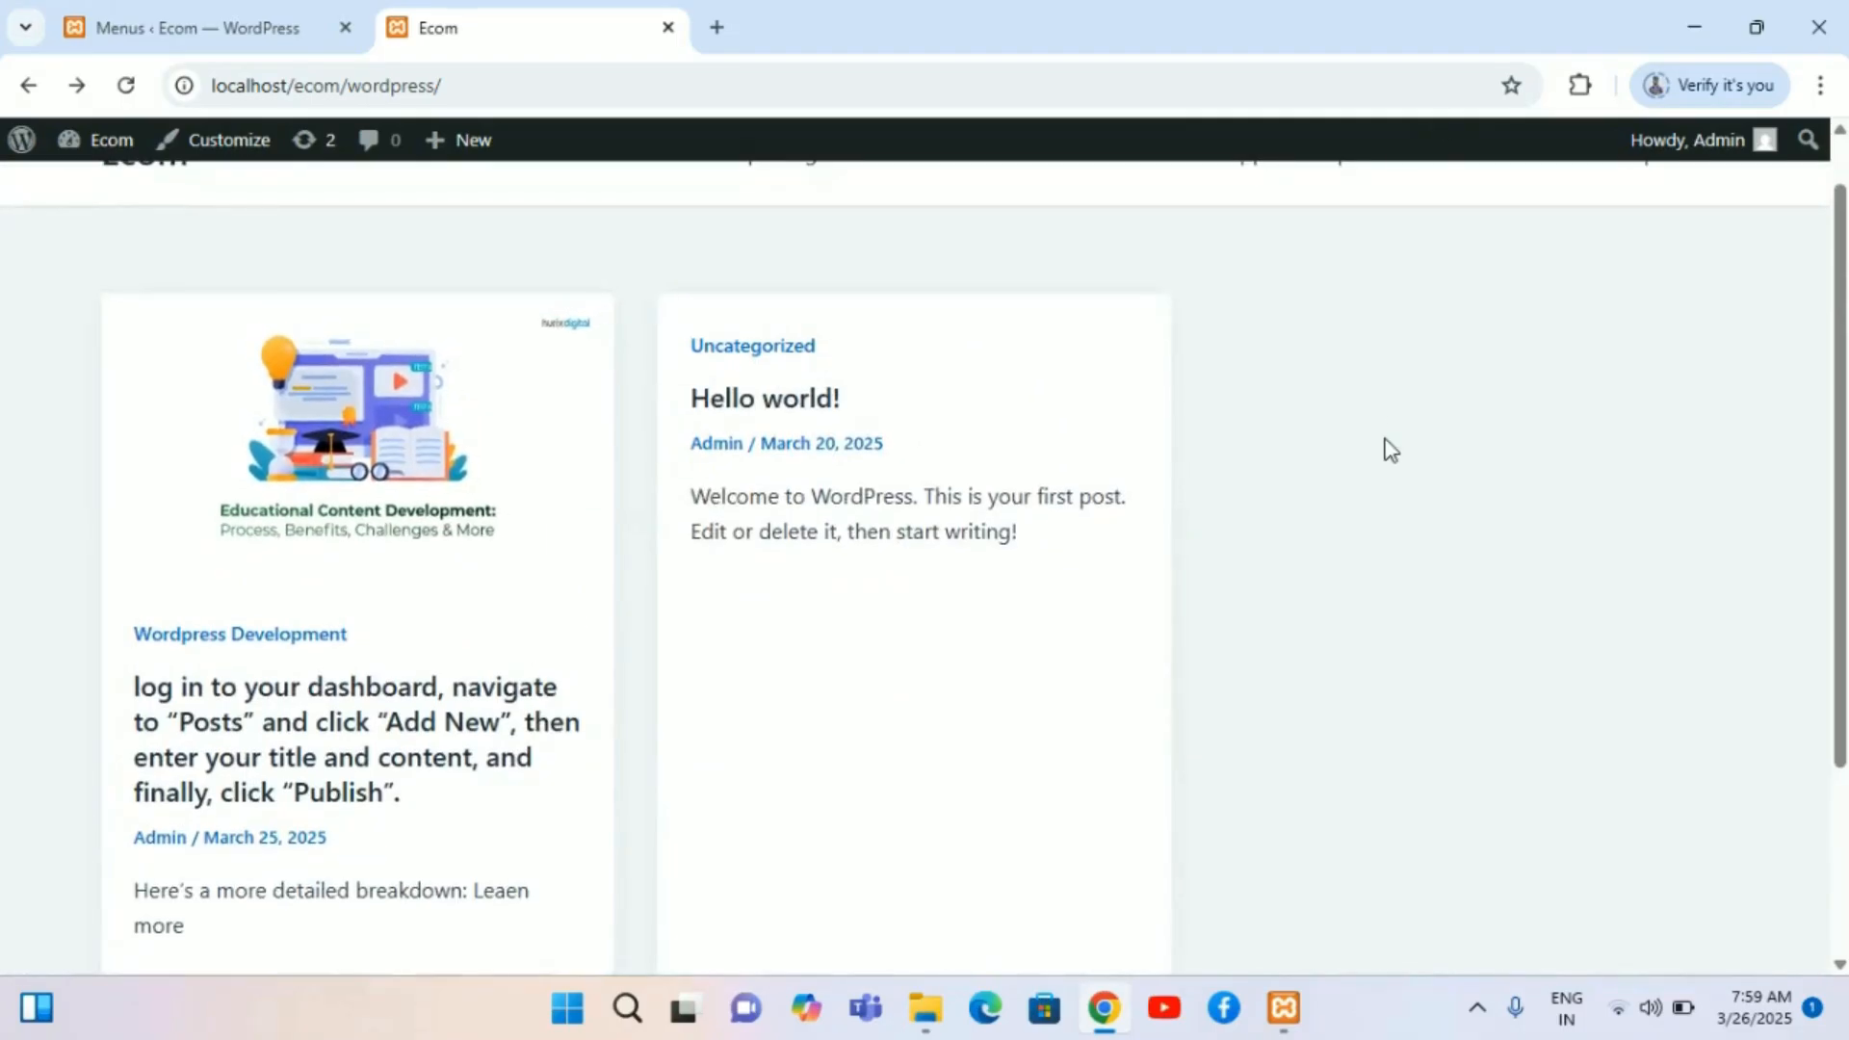
pyautogui.scroll(1, 1381, 445)
pyautogui.moveTo(1415, 227)
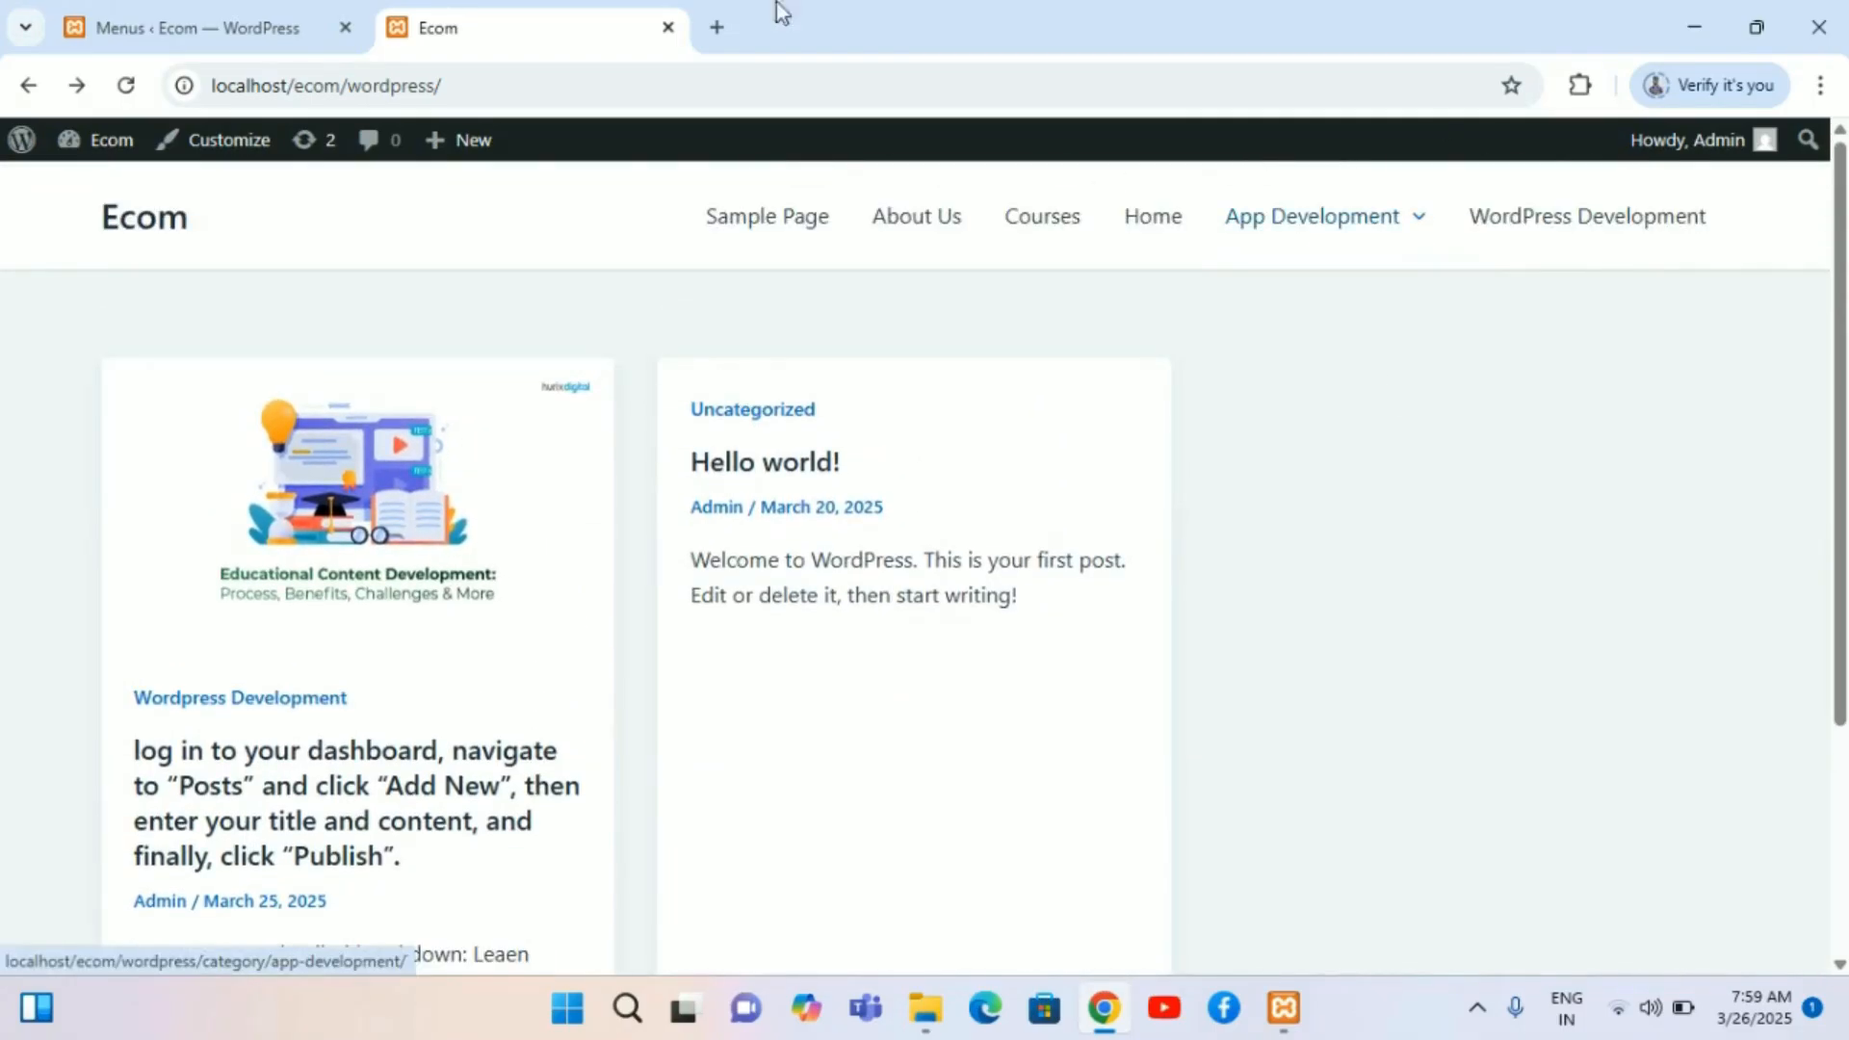
# Step: Edit the 'log in to your dashboard' post, switching its category from Wordpress Development to Java Development, and save
pyautogui.click(166, 7)
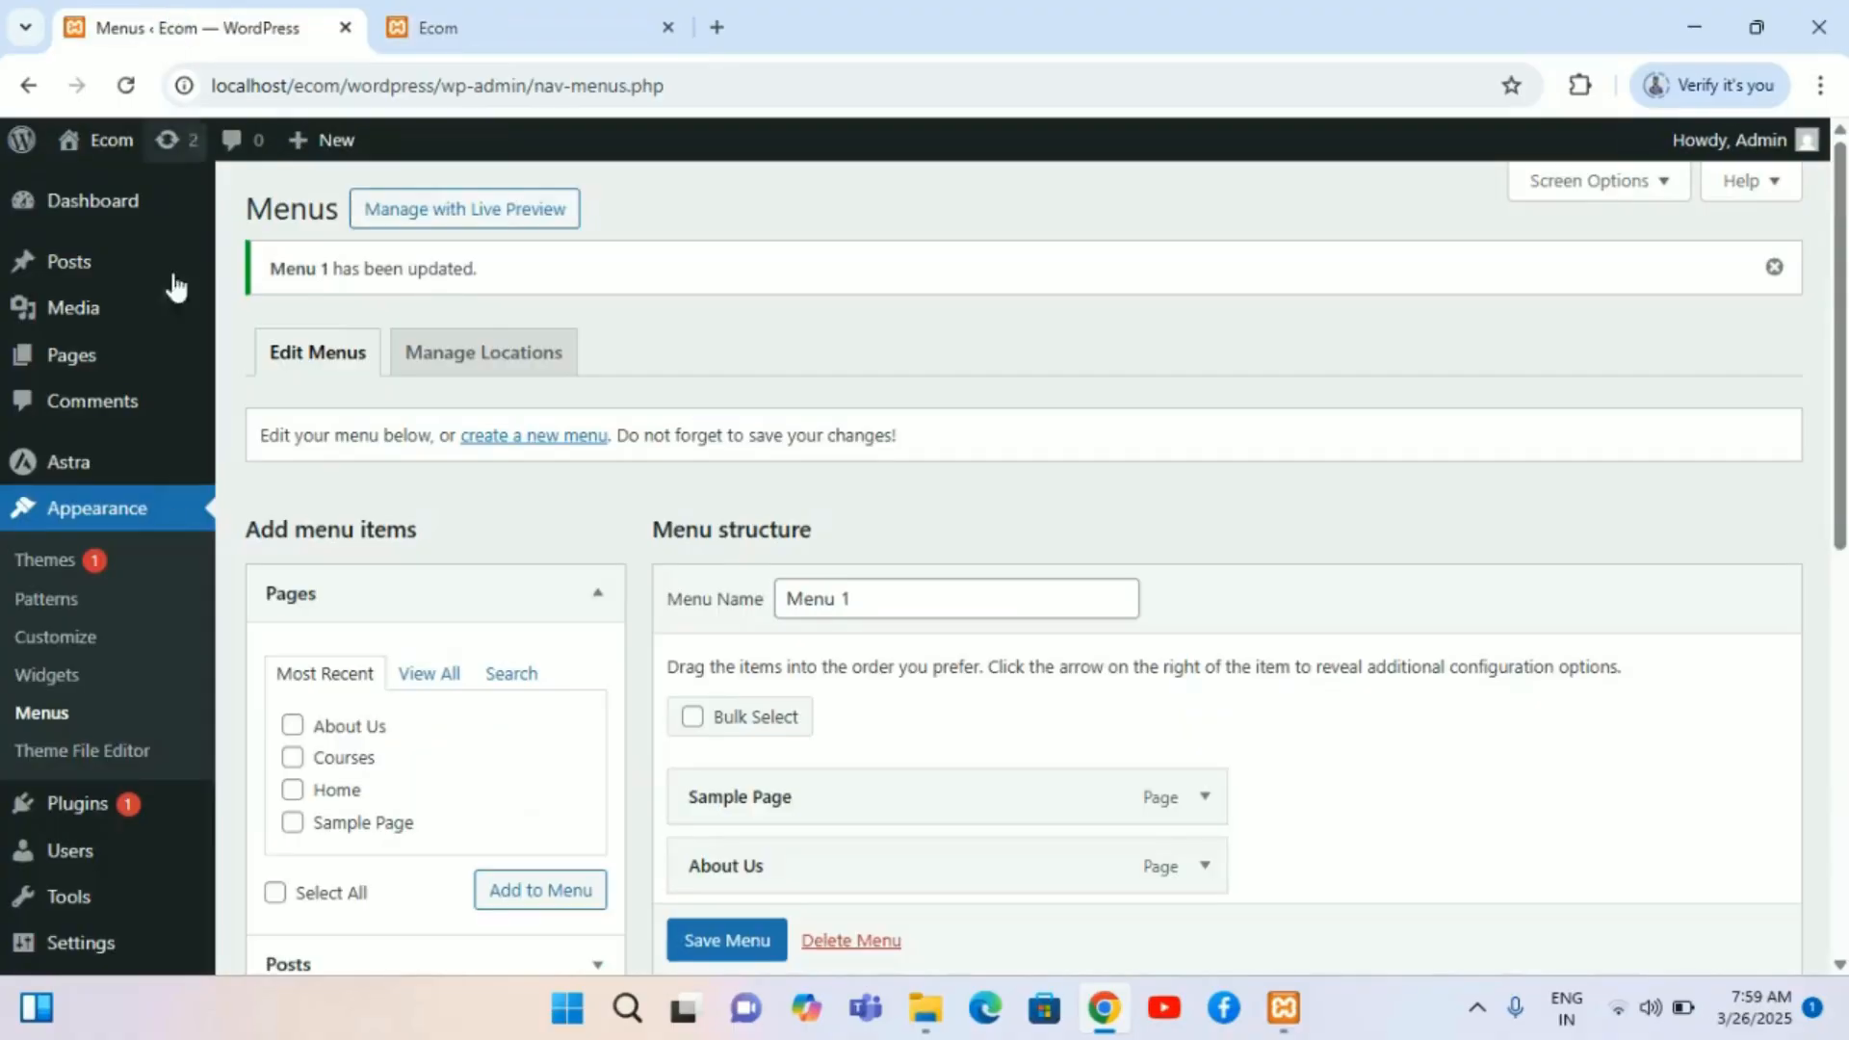
pyautogui.moveTo(133, 365)
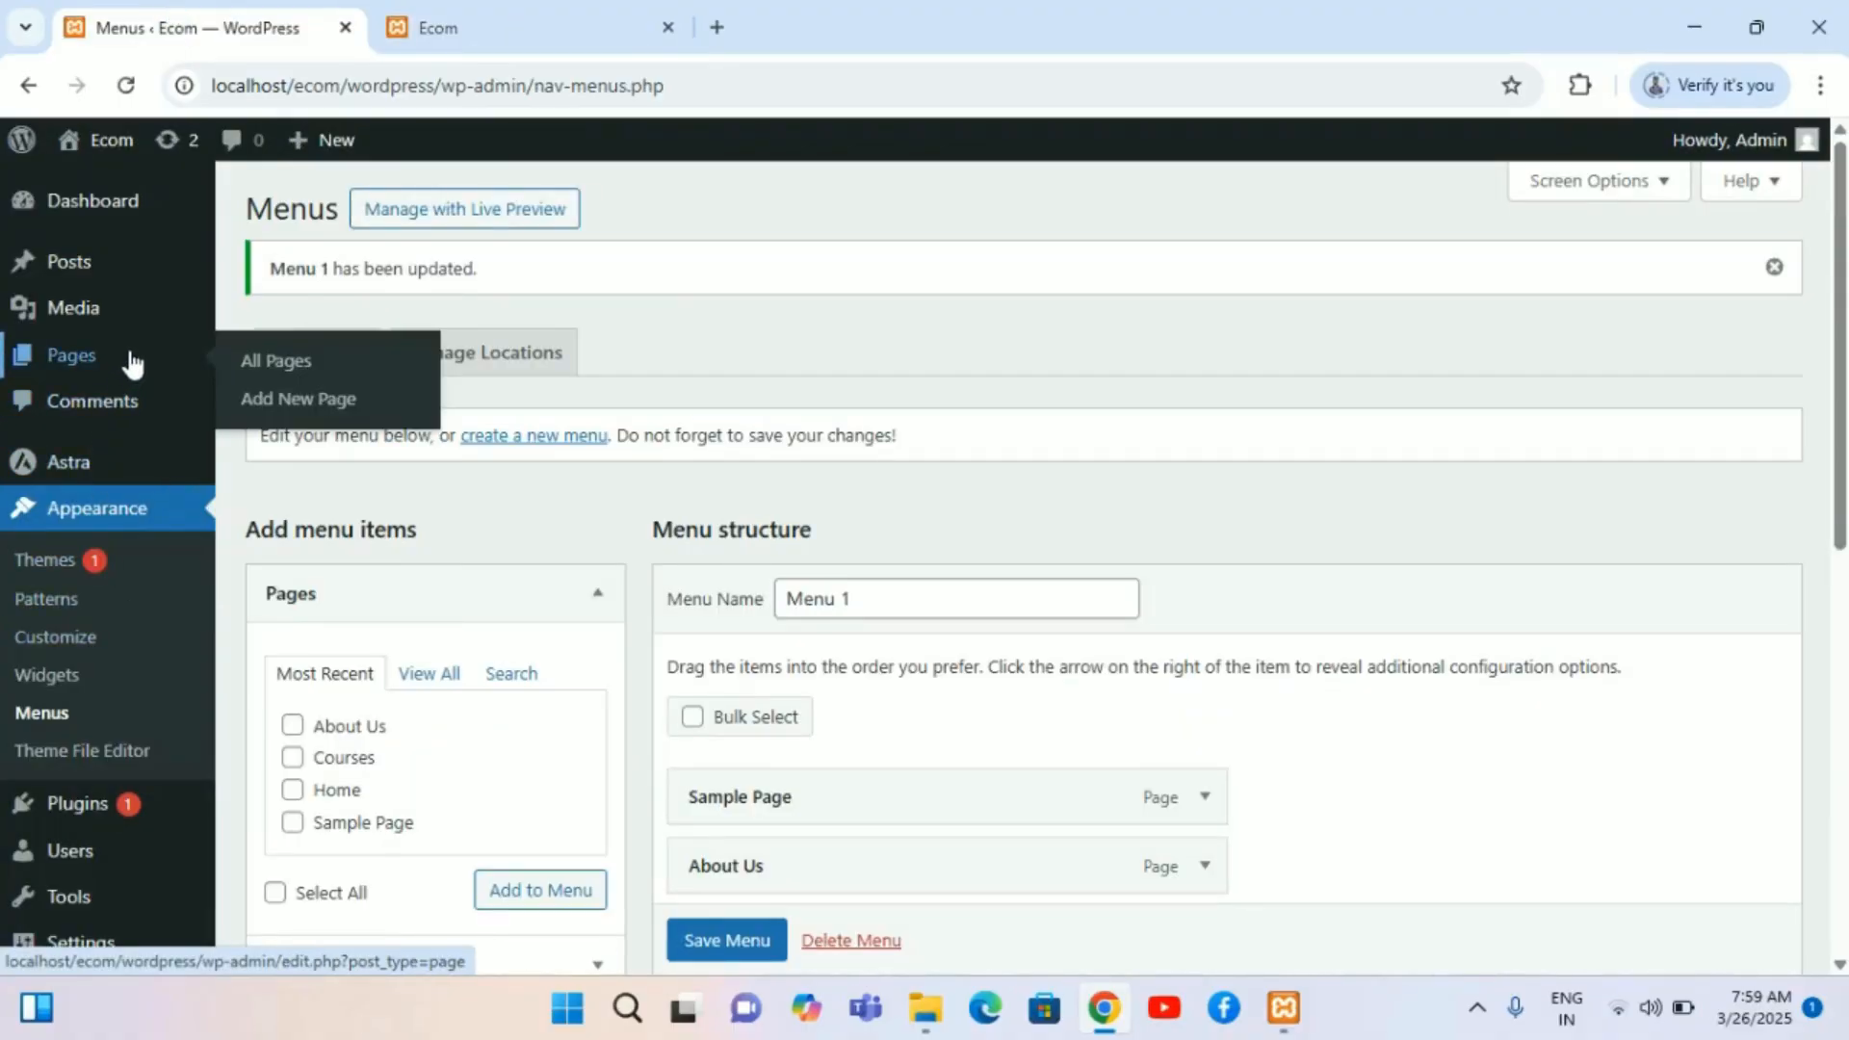
pyautogui.moveTo(103, 285)
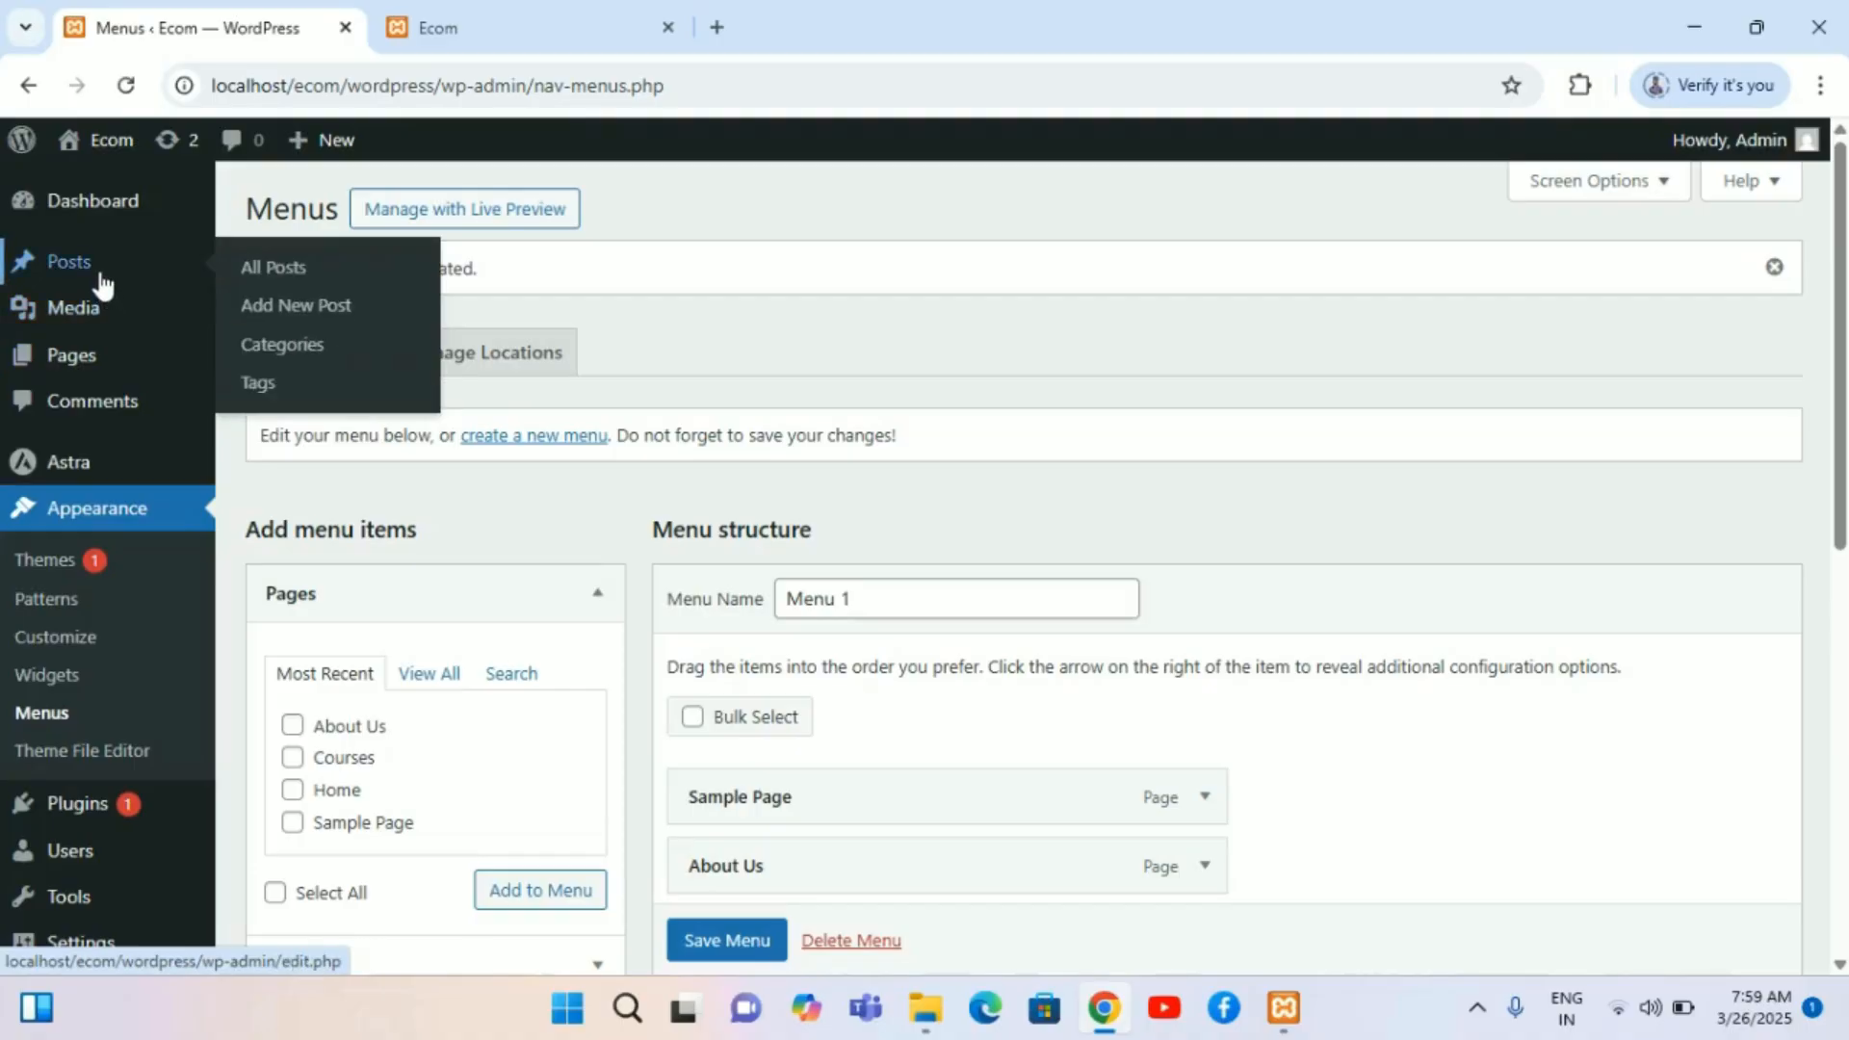
pyautogui.click(279, 271)
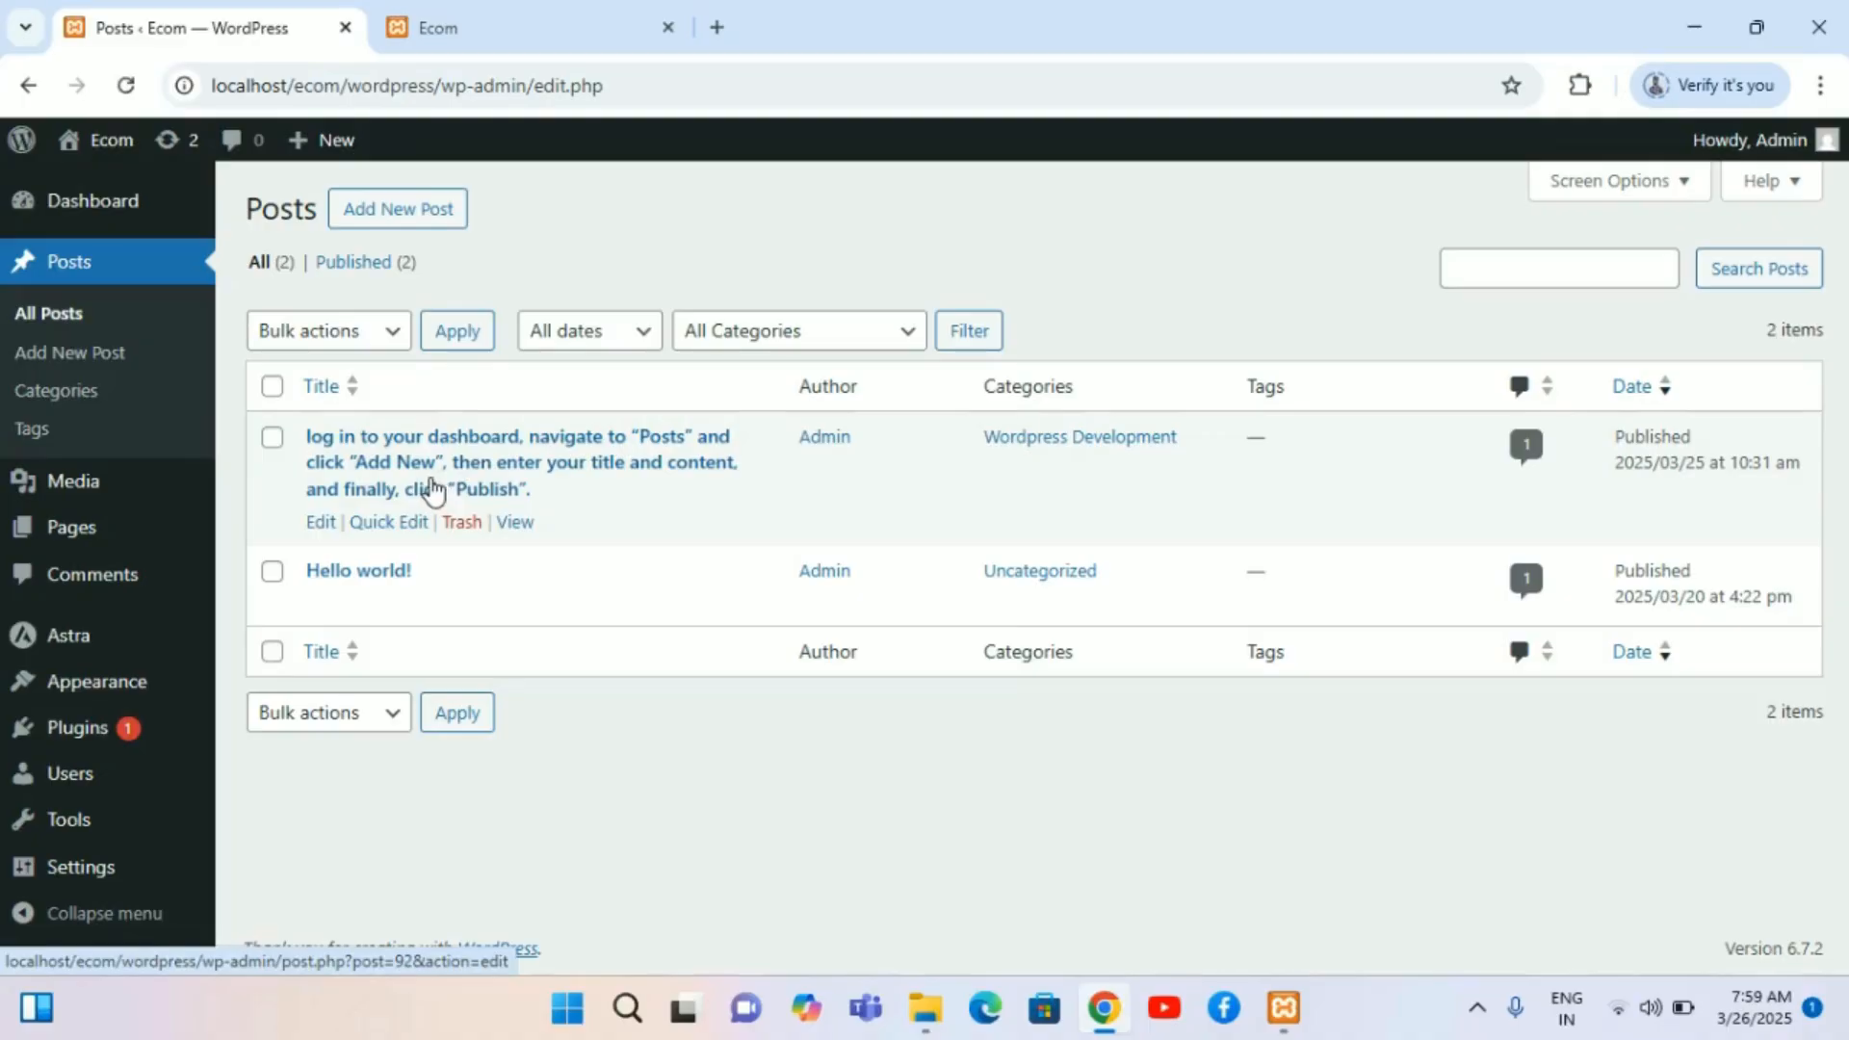
pyautogui.click(432, 491)
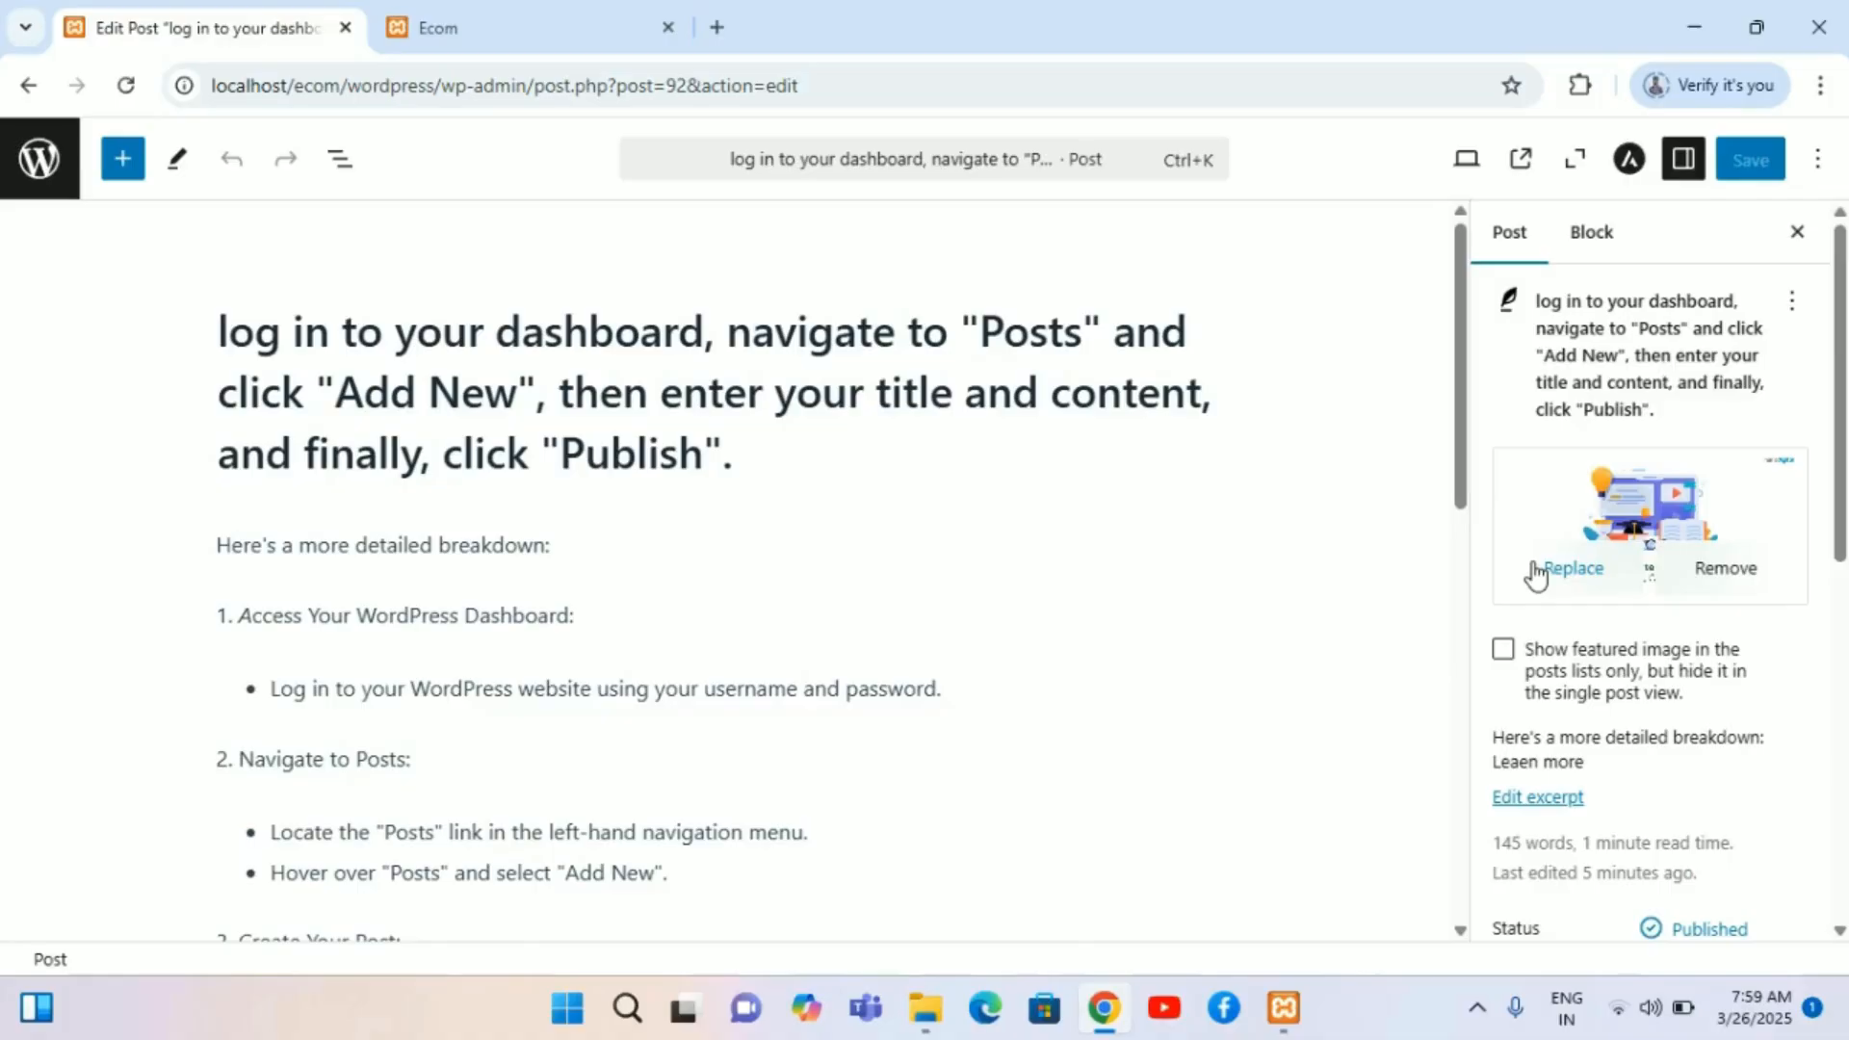
pyautogui.scroll(-4, 1569, 741)
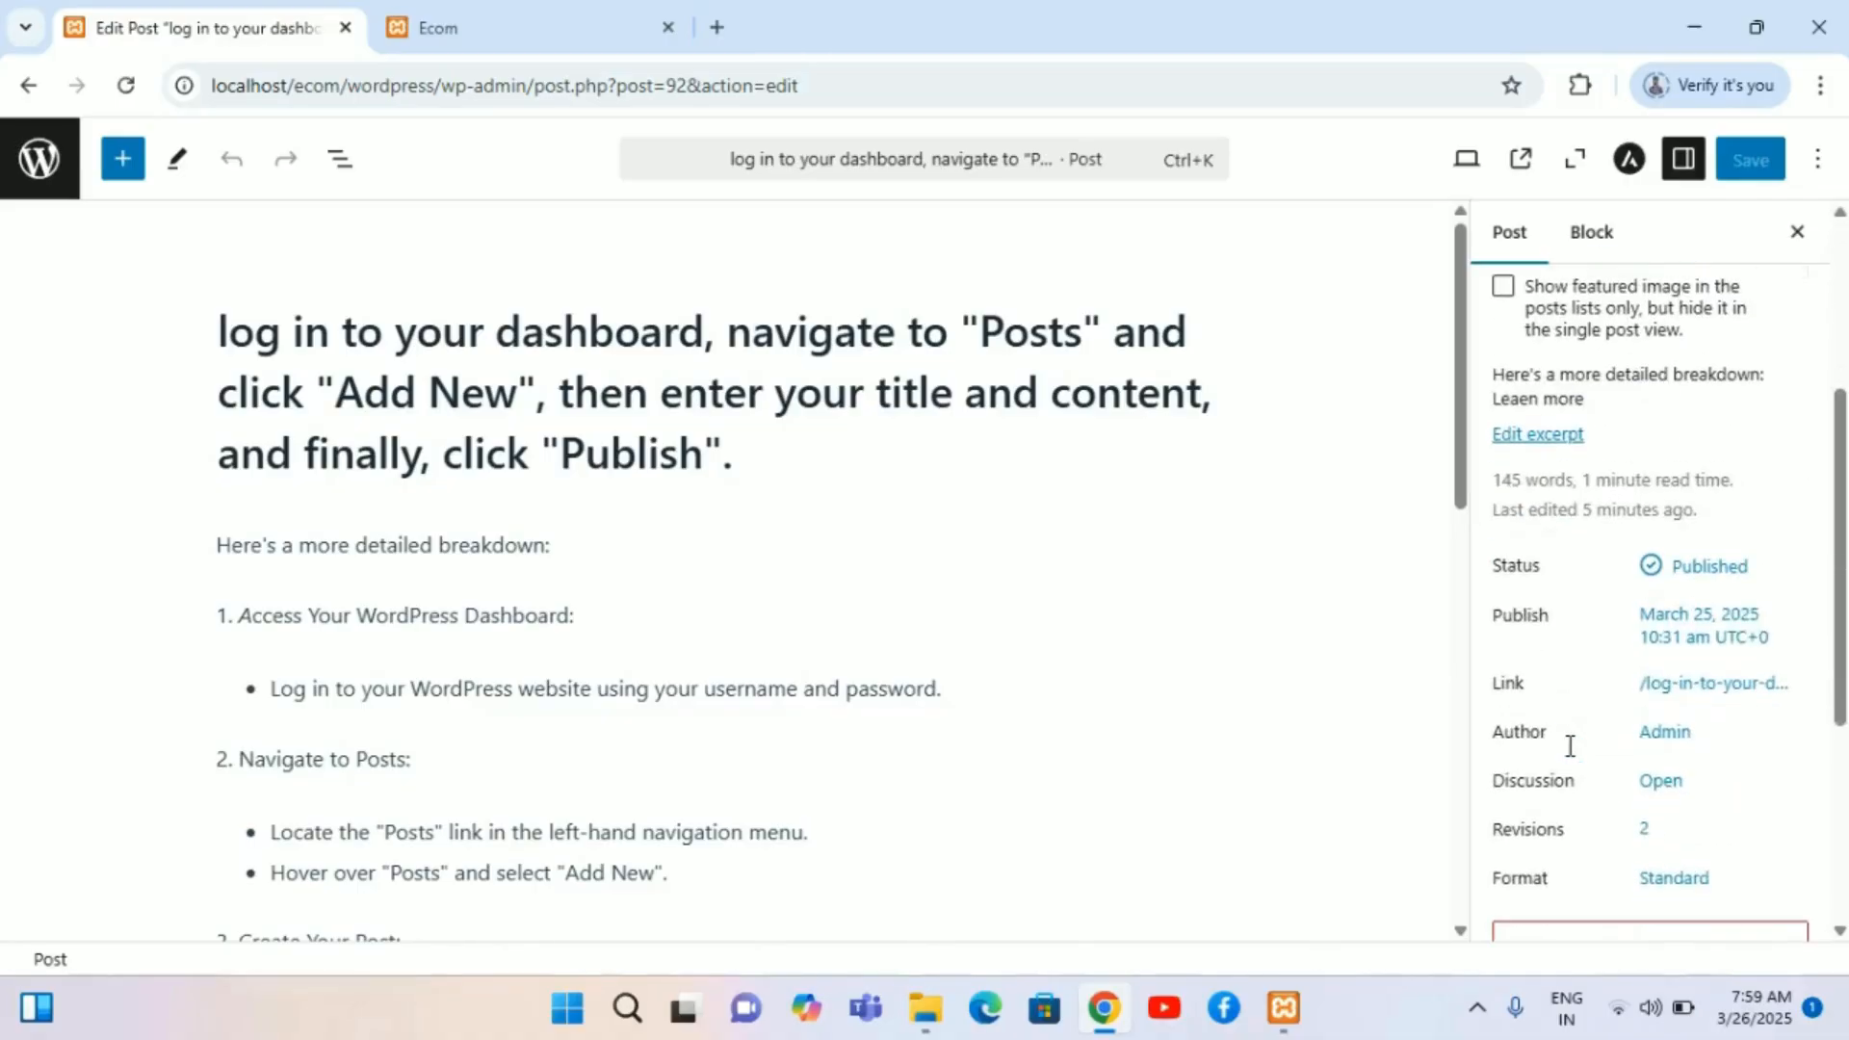
pyautogui.scroll(-4, 1570, 757)
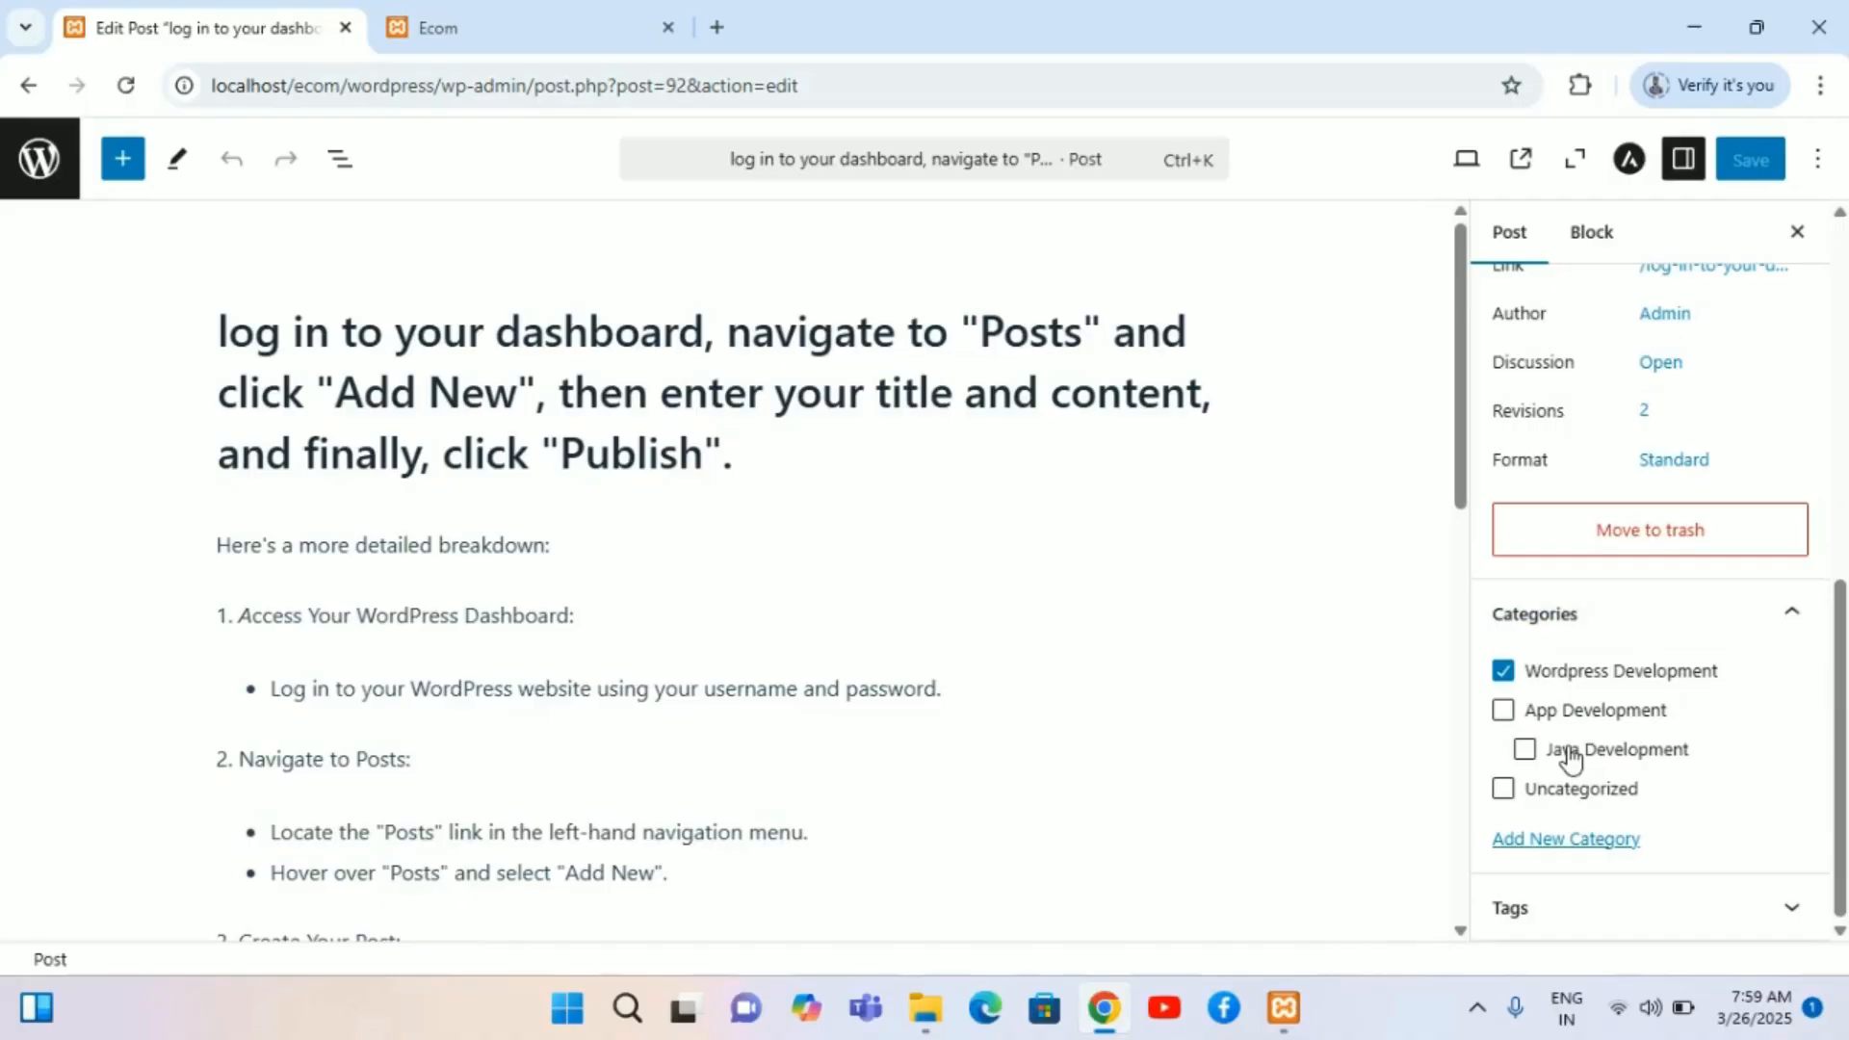
pyautogui.click(1523, 750)
pyautogui.click(1503, 672)
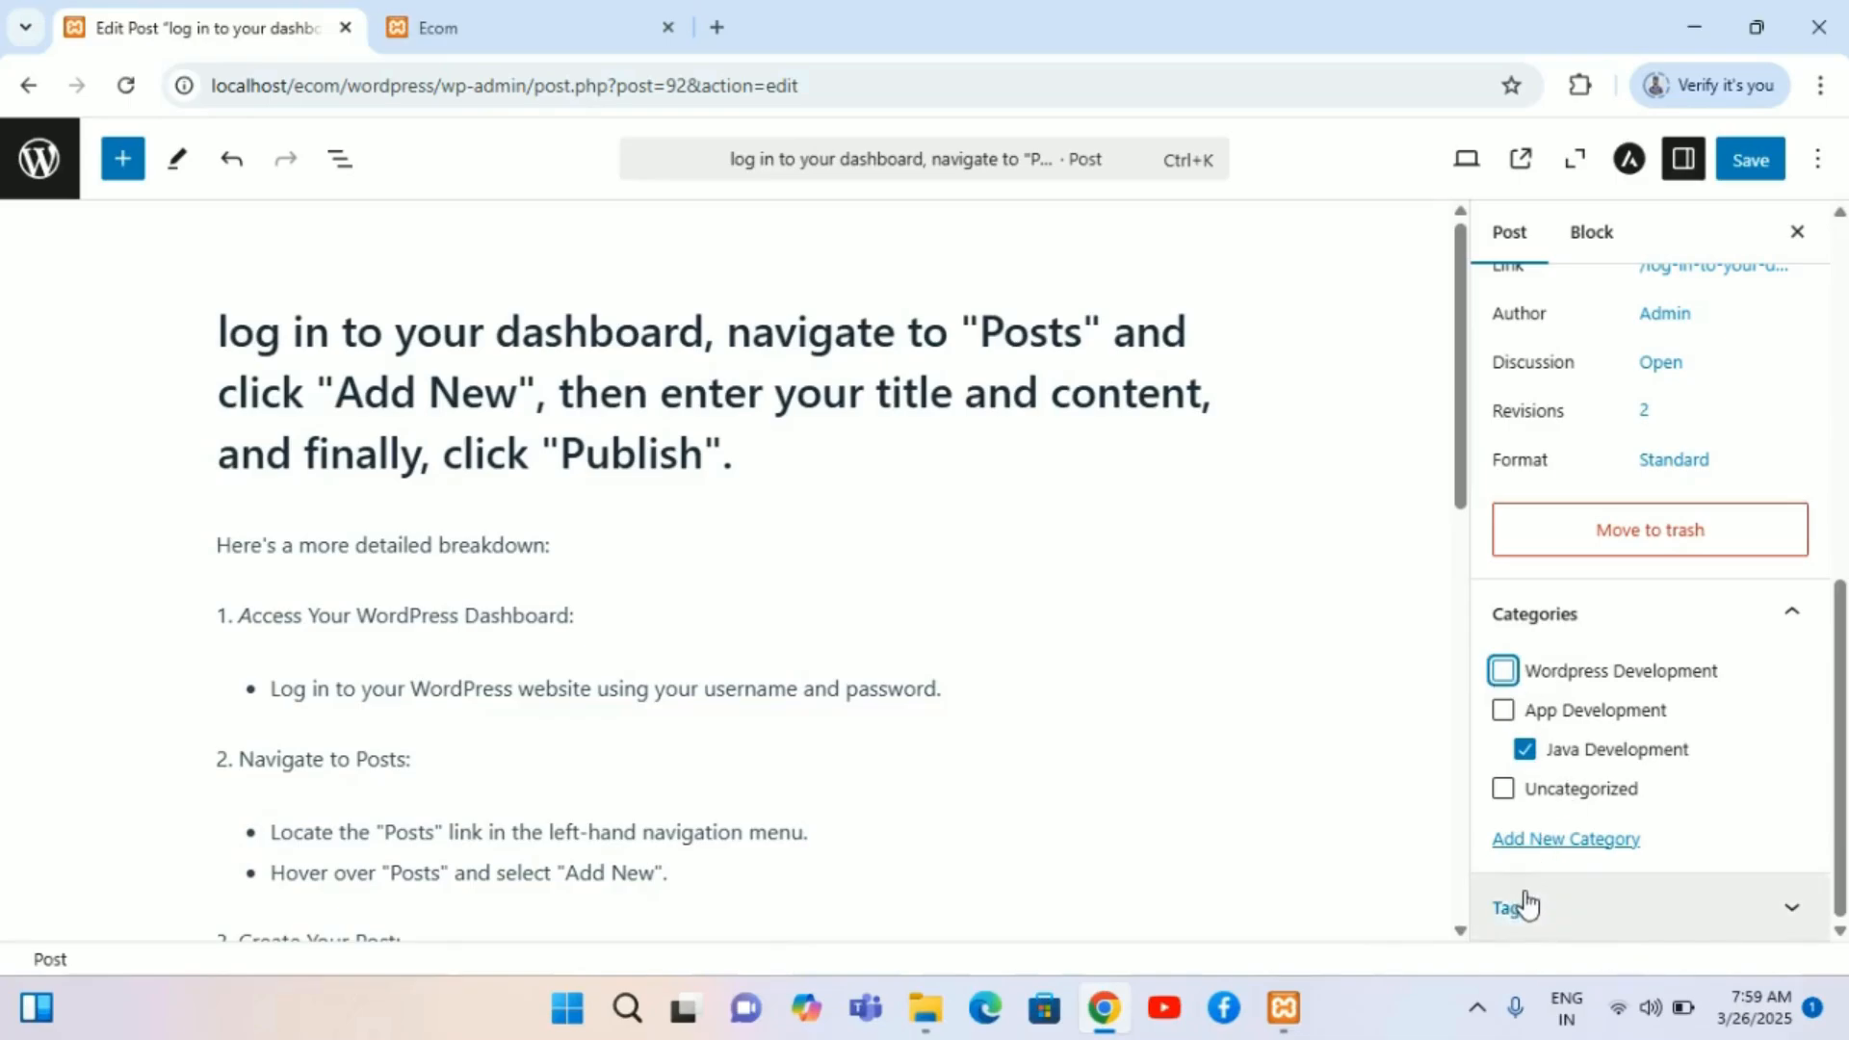
pyautogui.click(1770, 179)
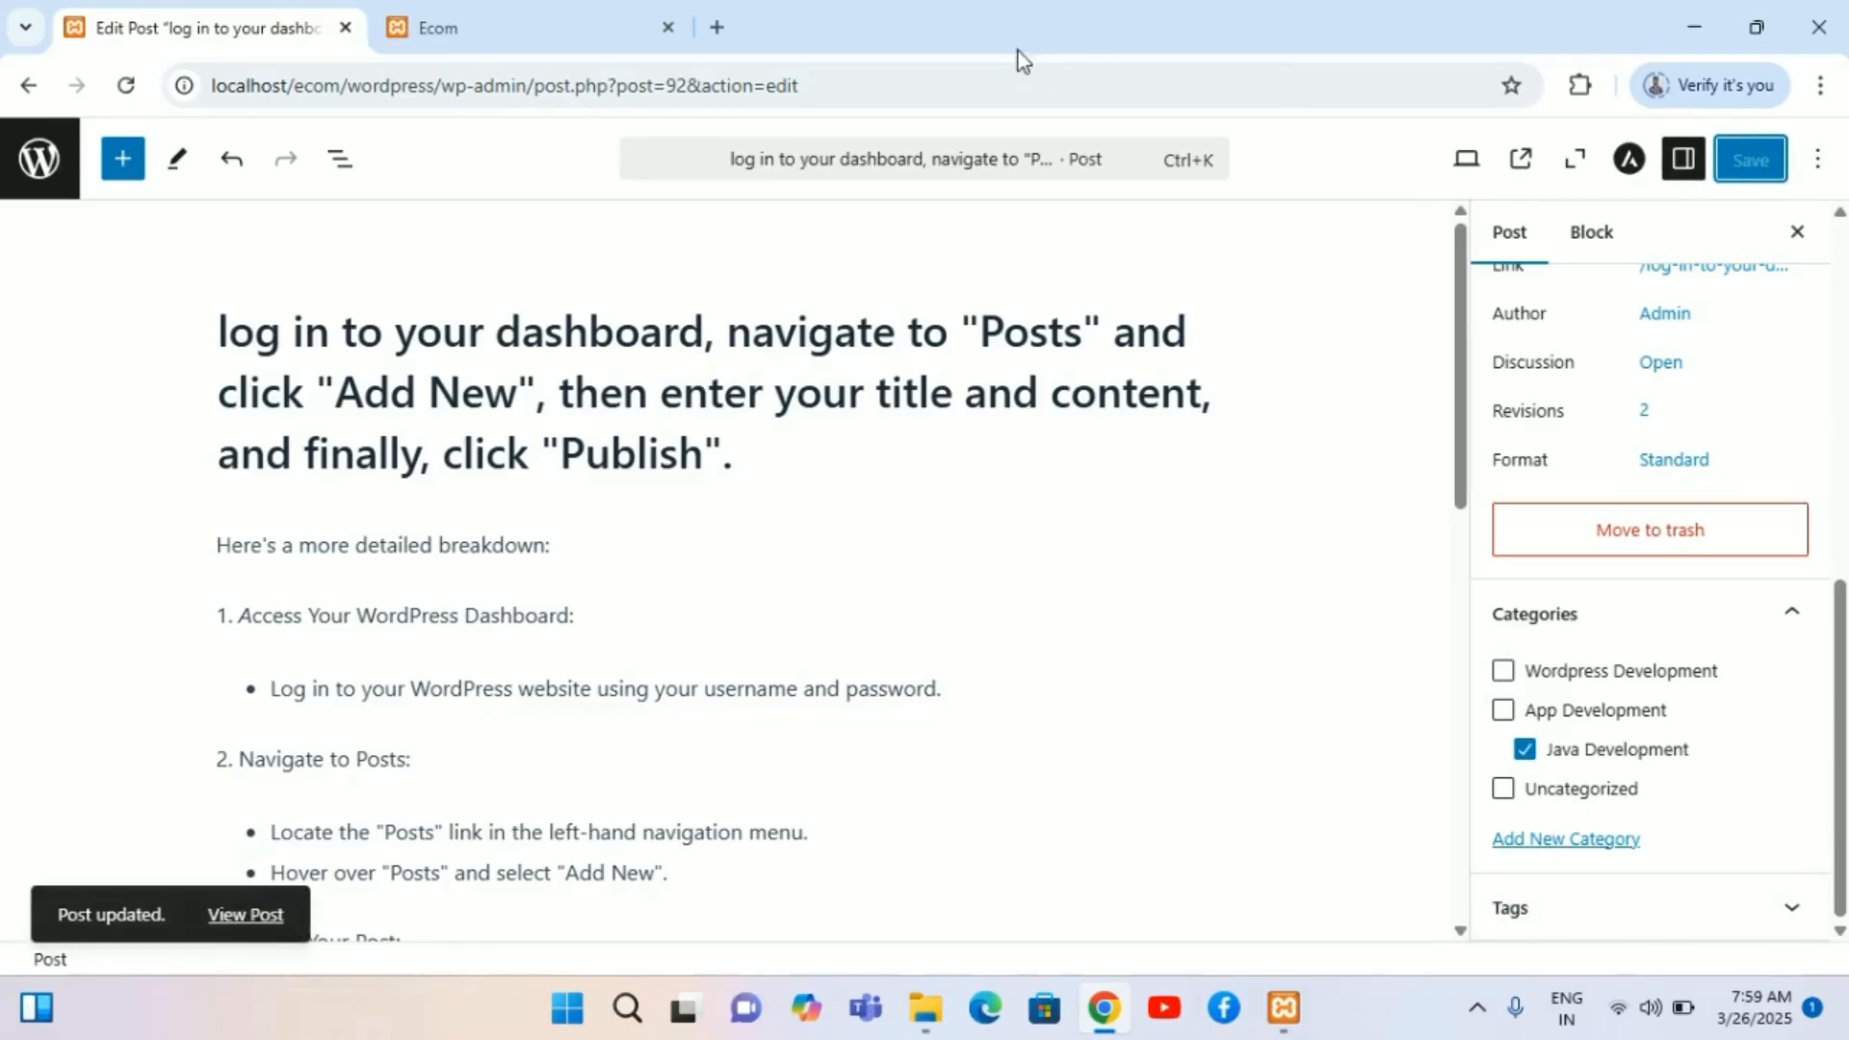
# Step: Reload the front page, open the Java Development category page, and view the post listed there
pyautogui.click(555, 11)
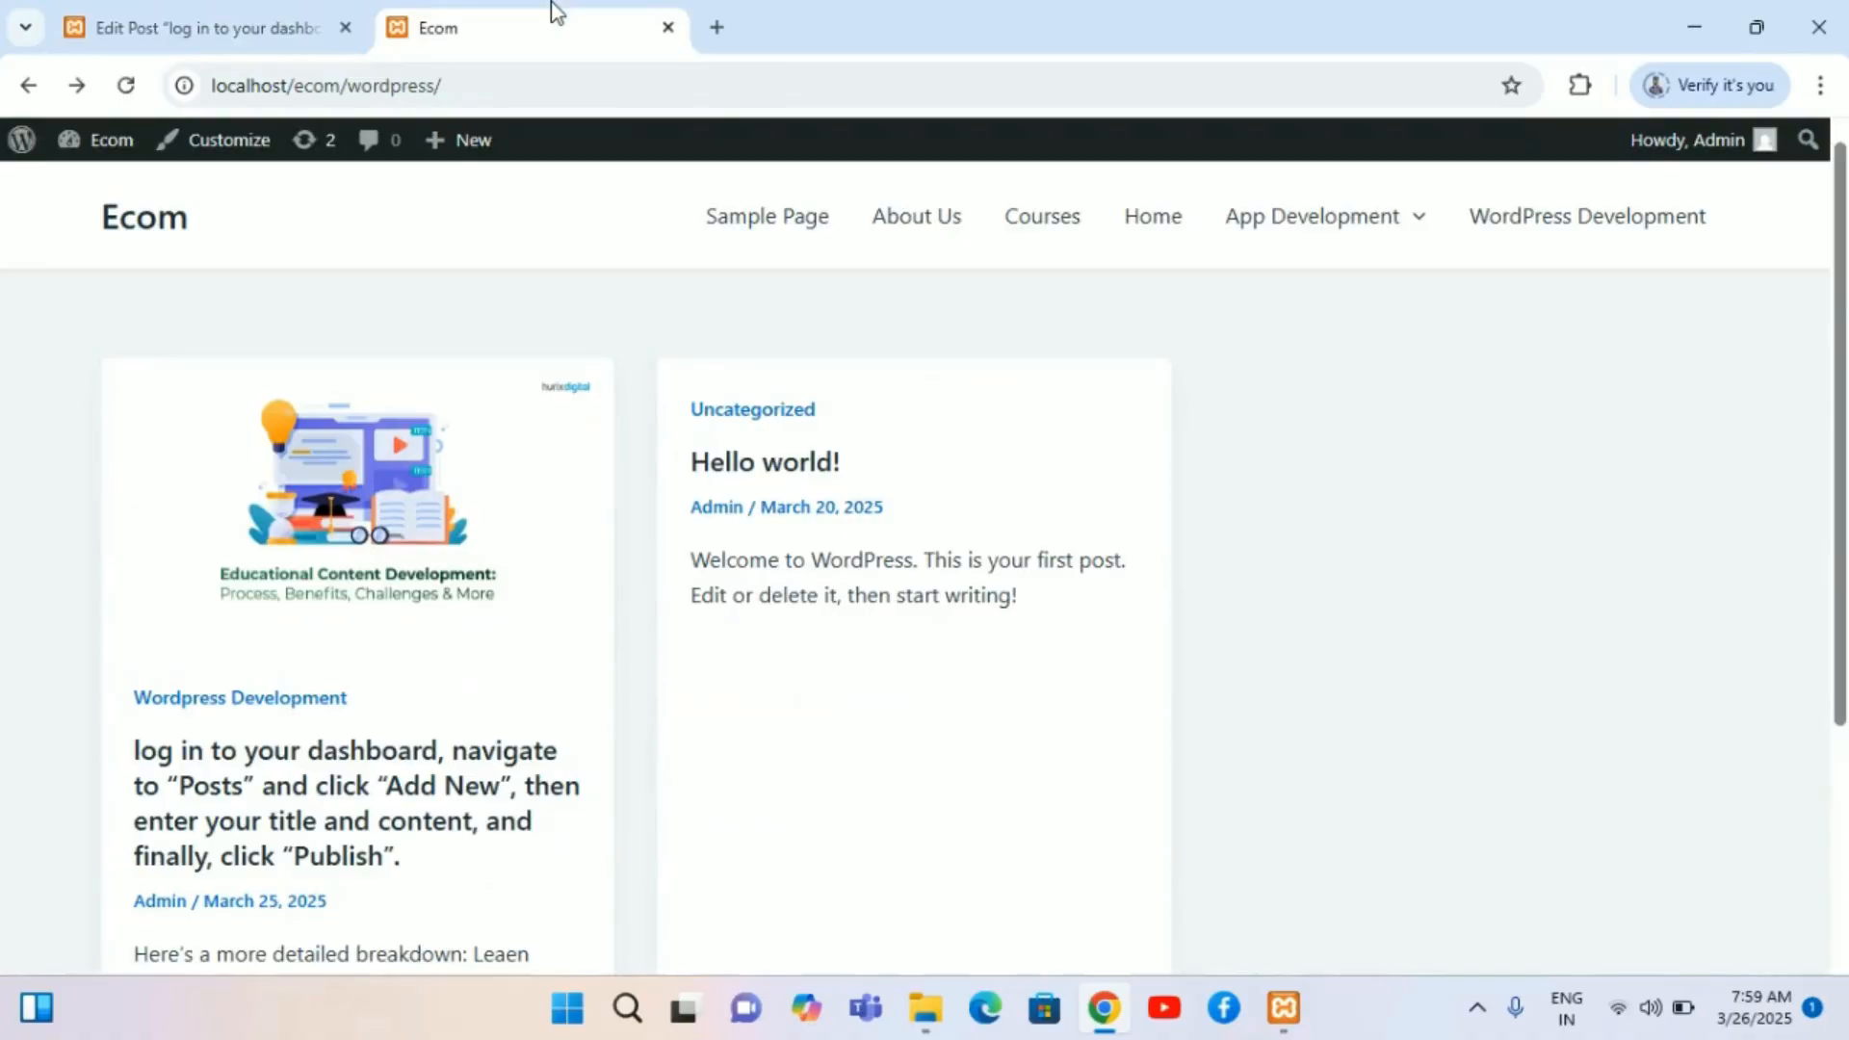
pyautogui.click(126, 87)
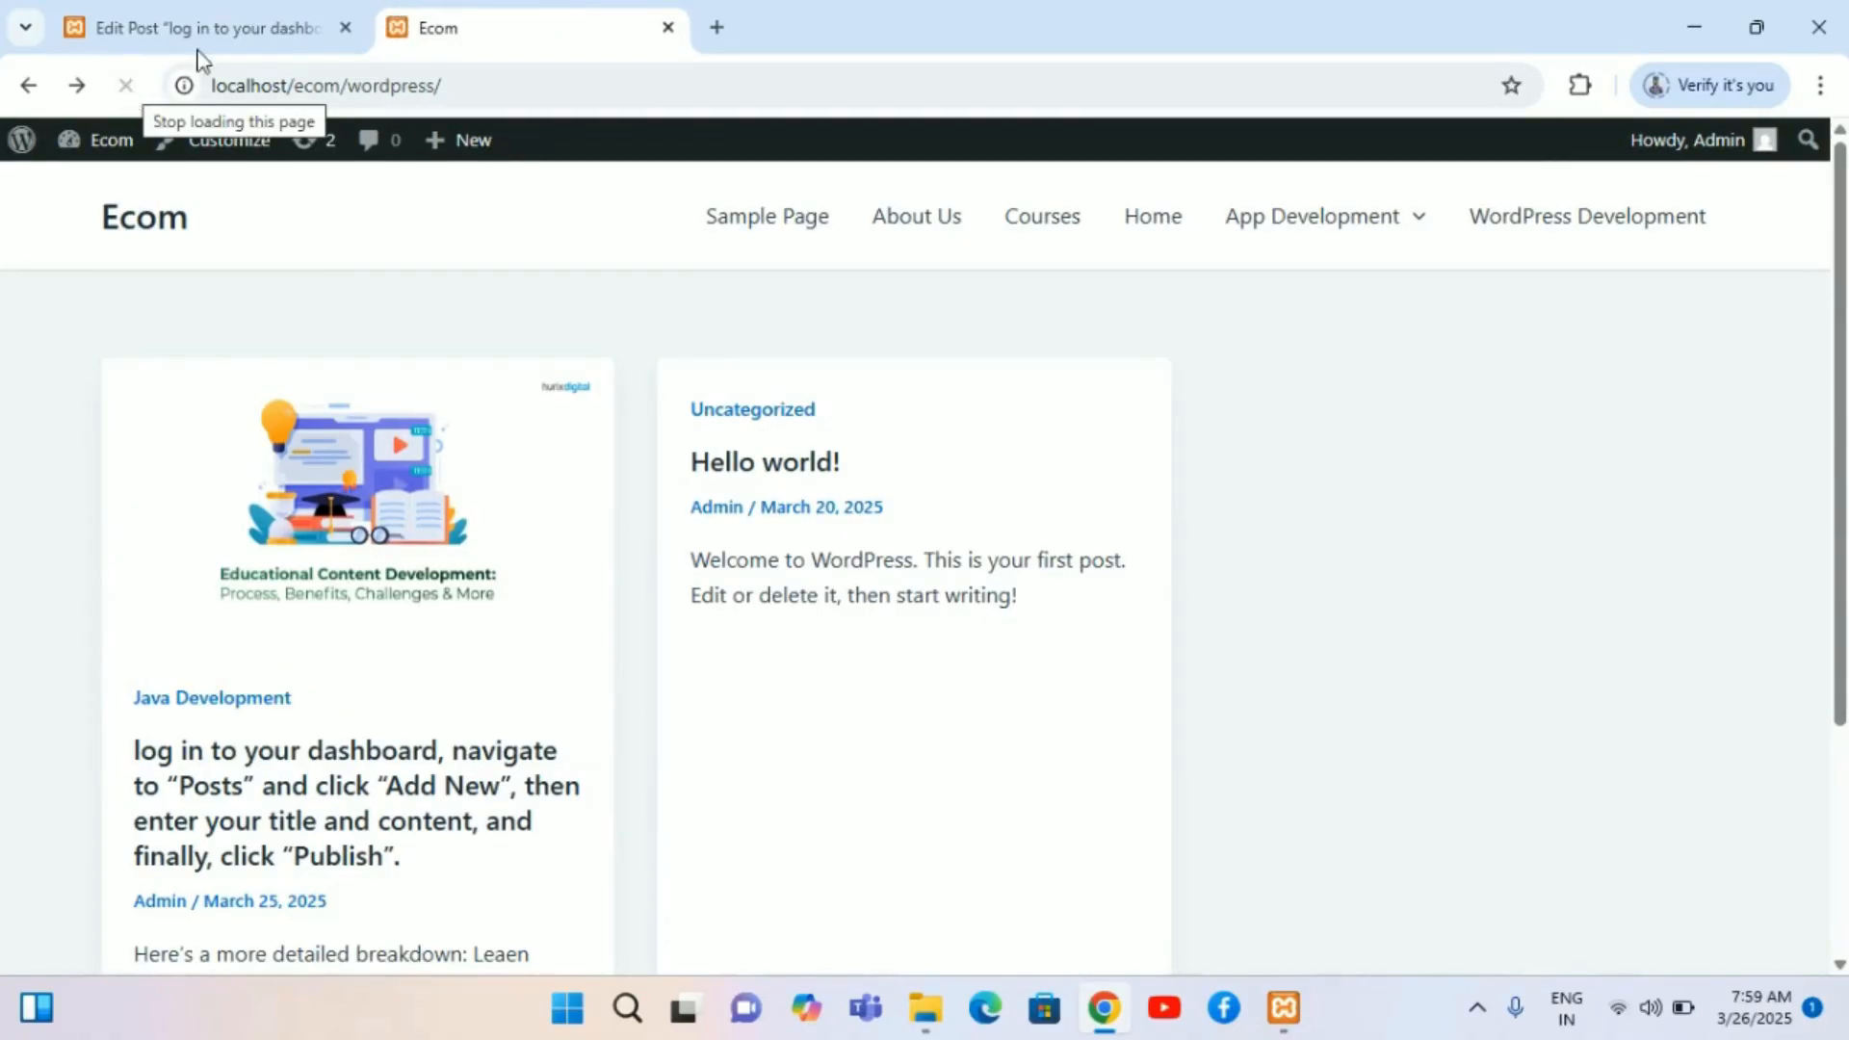
pyautogui.moveTo(1242, 221)
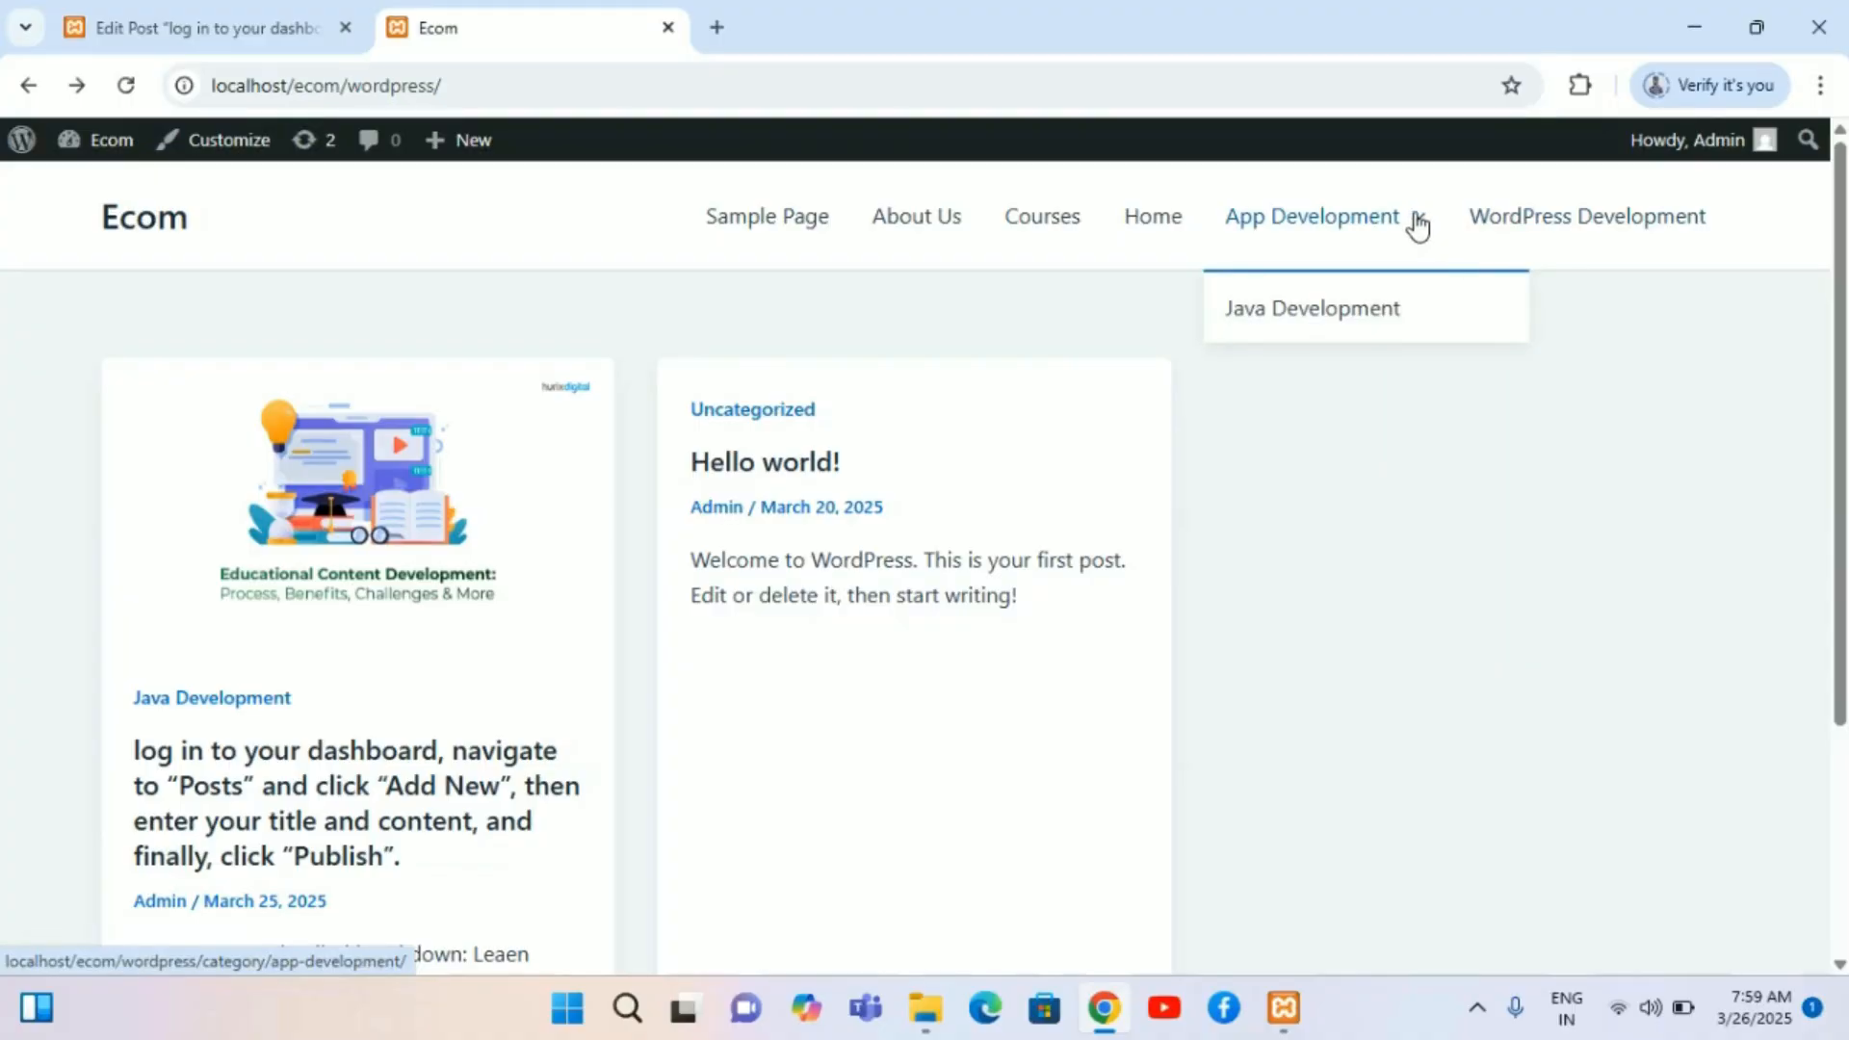
pyautogui.click(1345, 340)
pyautogui.scroll(-5, 852, 576)
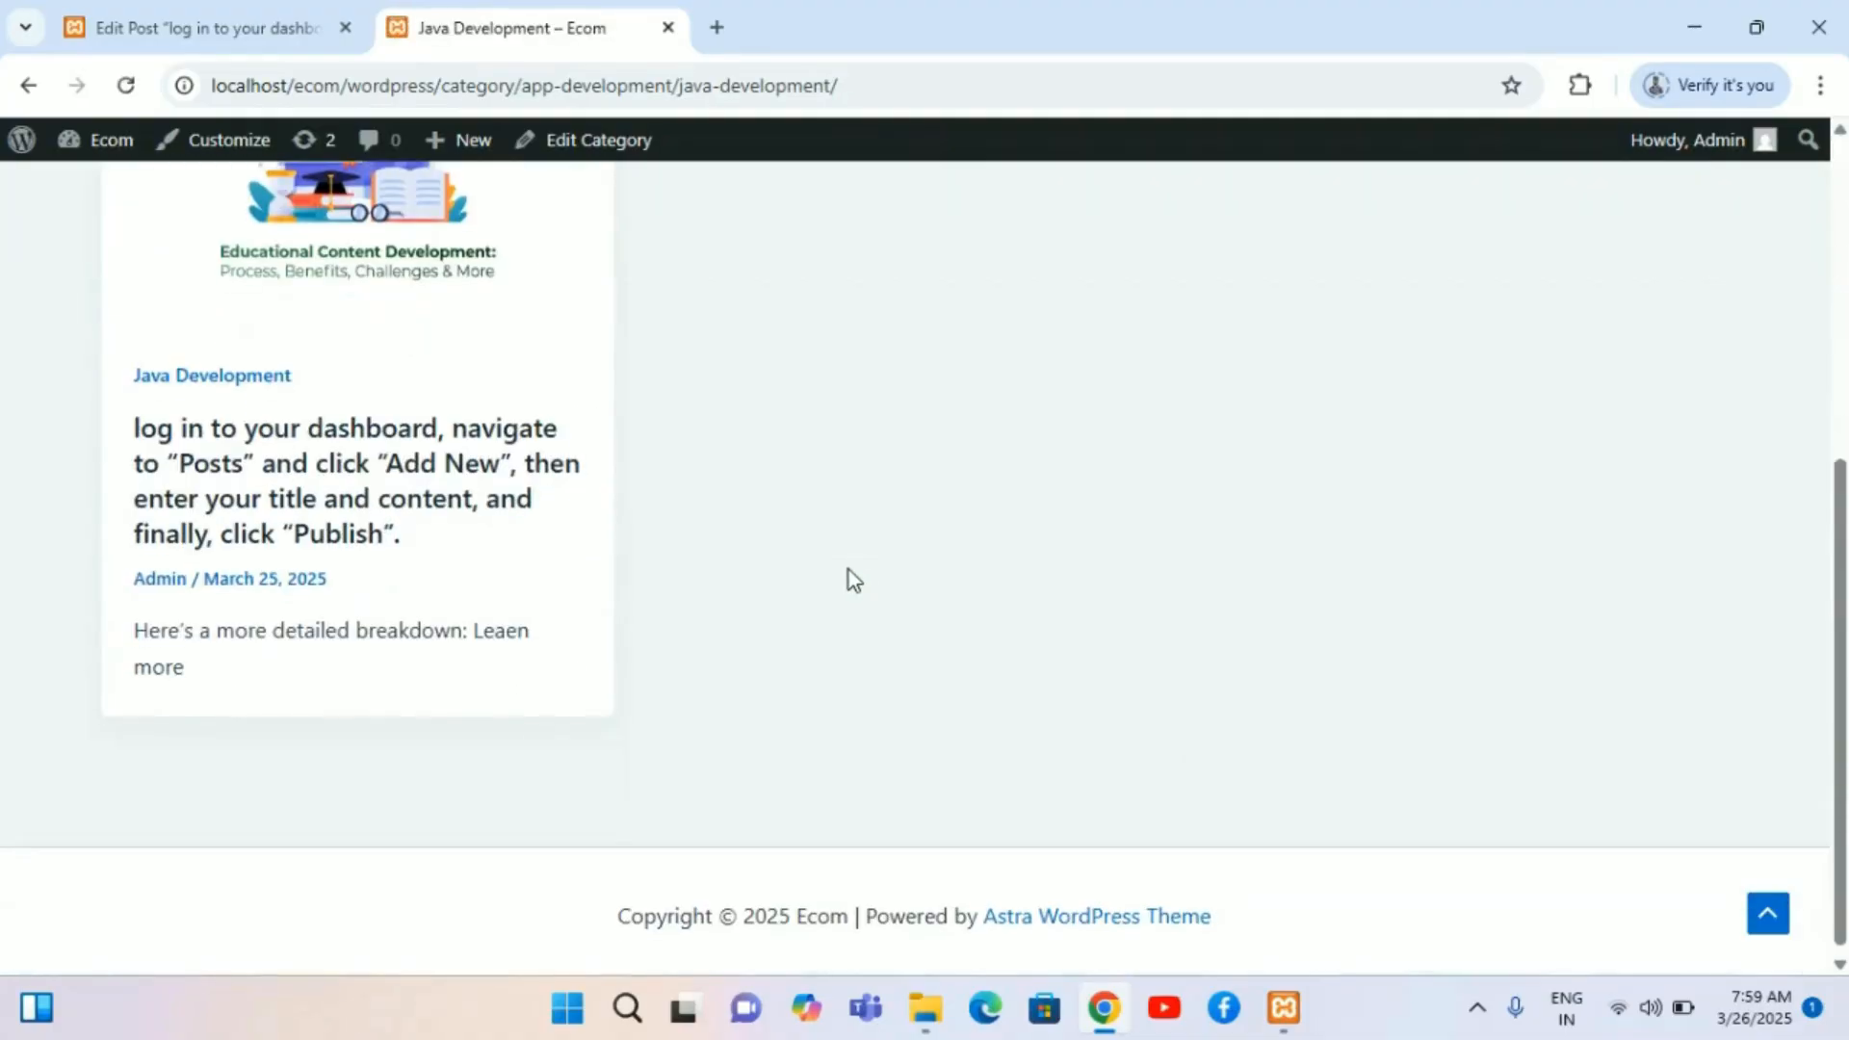
pyautogui.scroll(1, 847, 578)
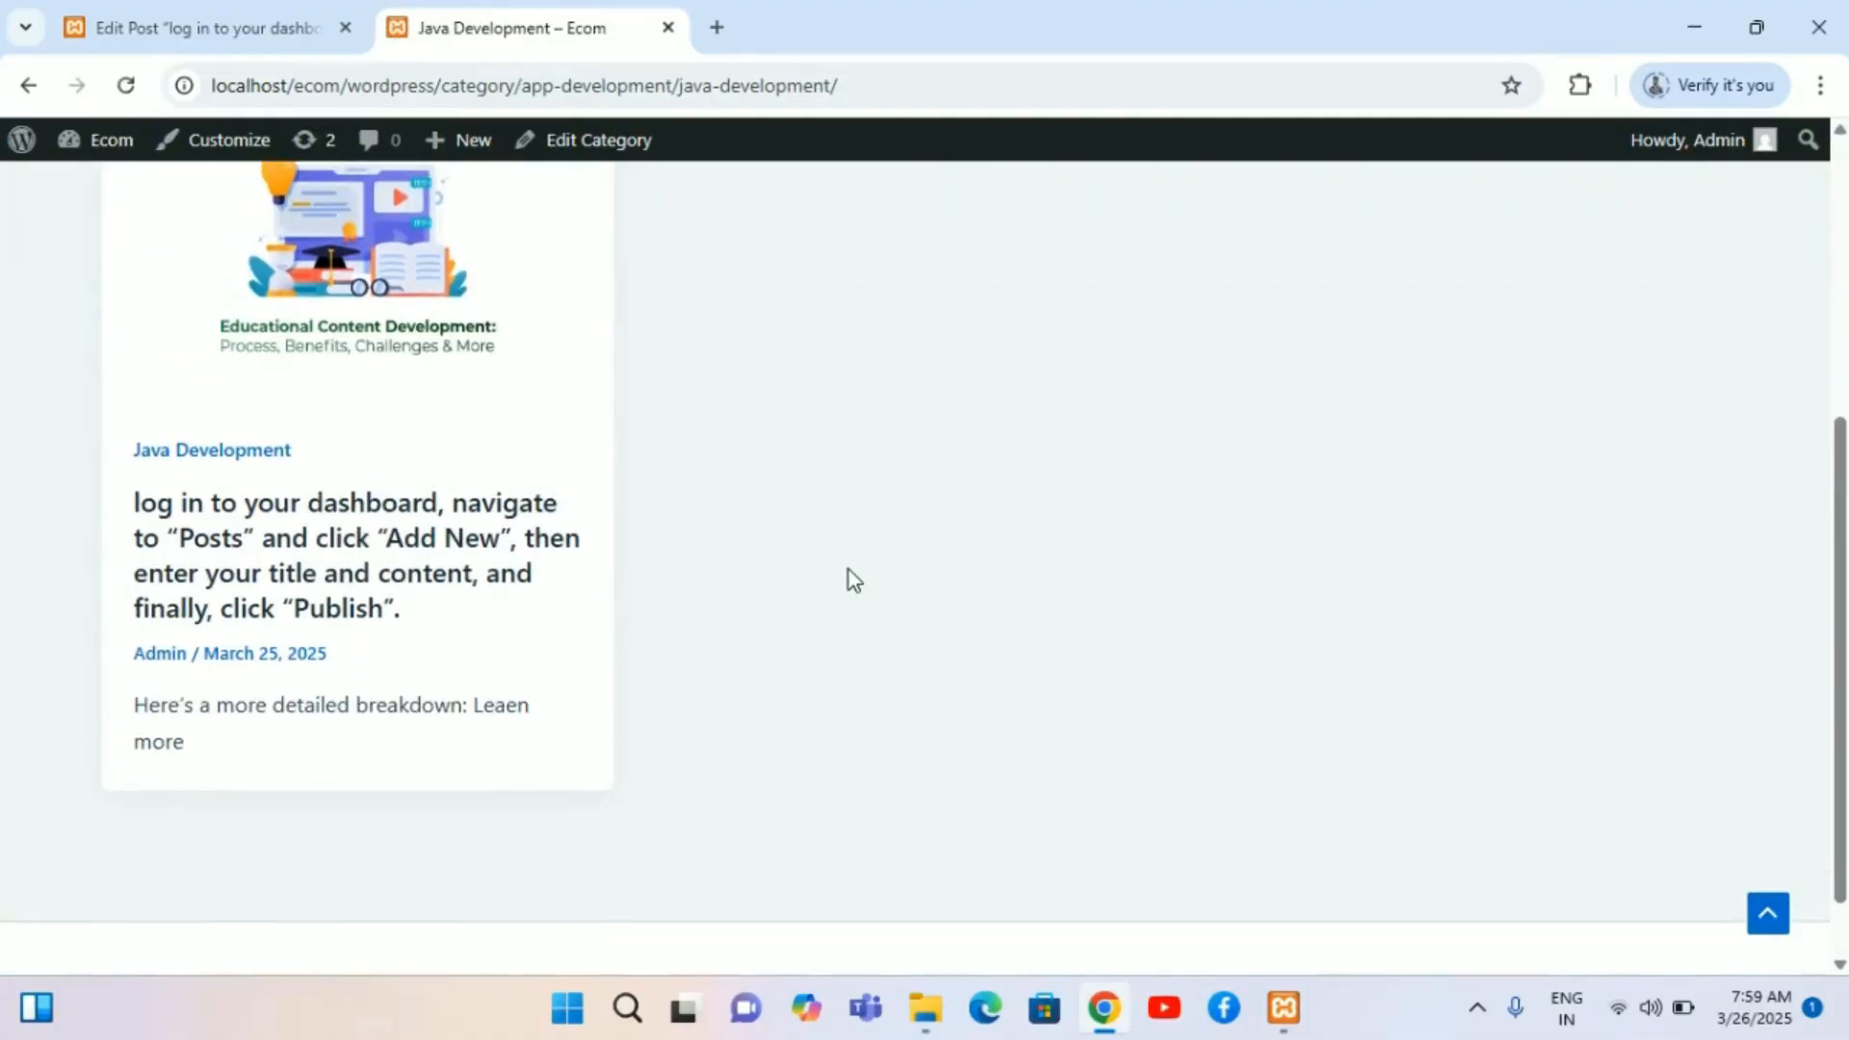
pyautogui.click(252, 544)
pyautogui.scroll(-6, 1058, 737)
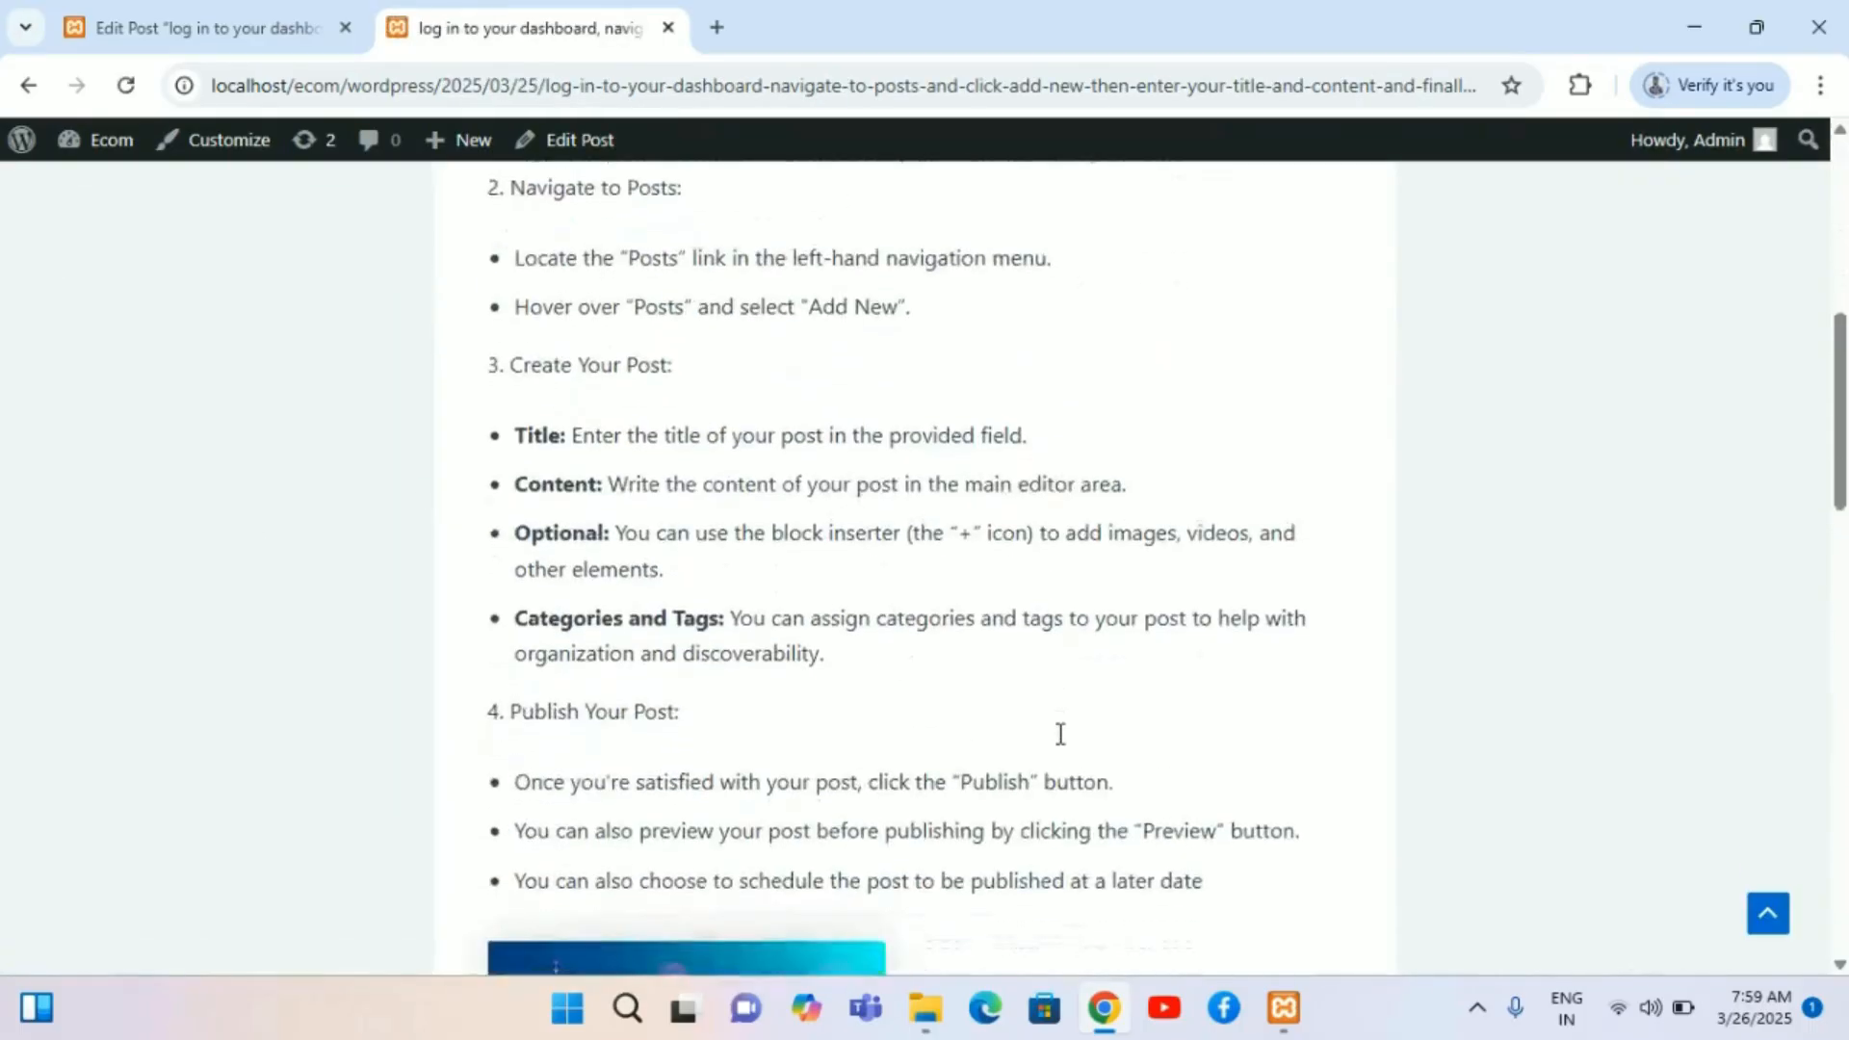
# Step: Activate the Educated theme from the Themes screen
pyautogui.scroll(-10, 1059, 736)
pyautogui.scroll(15, 1058, 745)
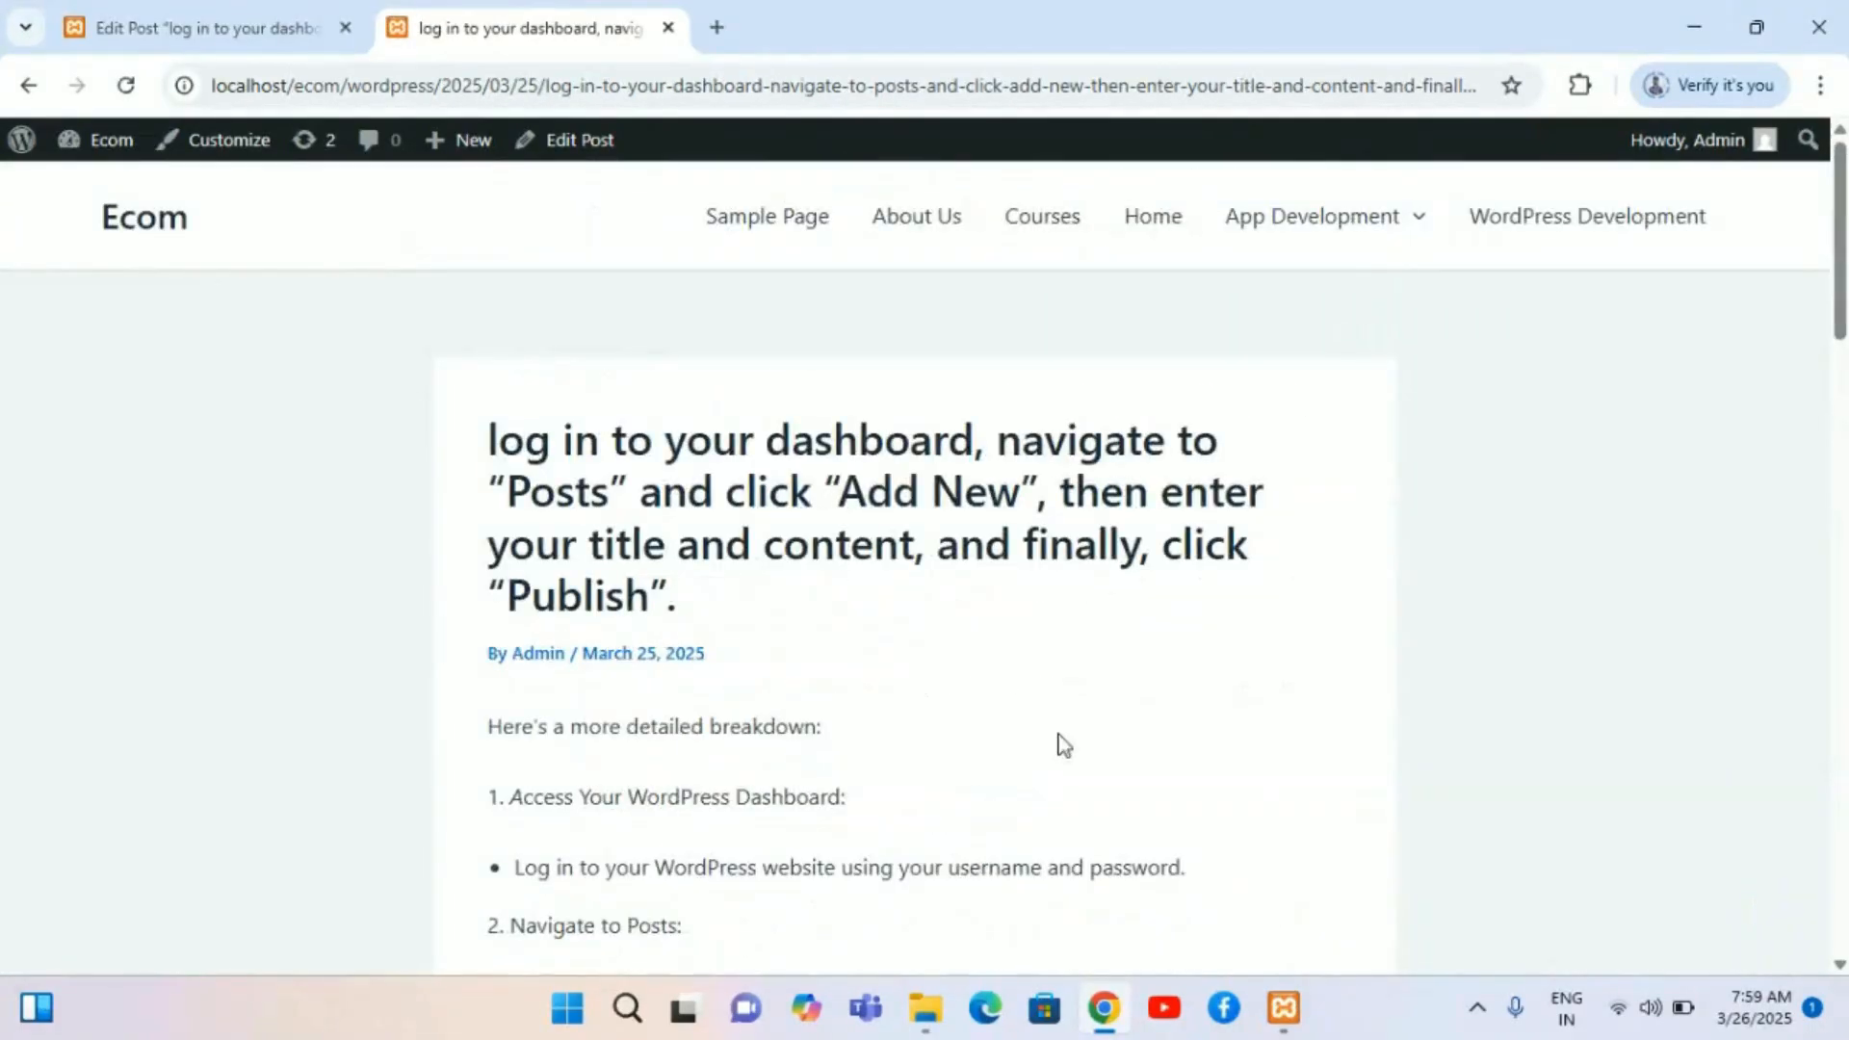
pyautogui.click(192, 27)
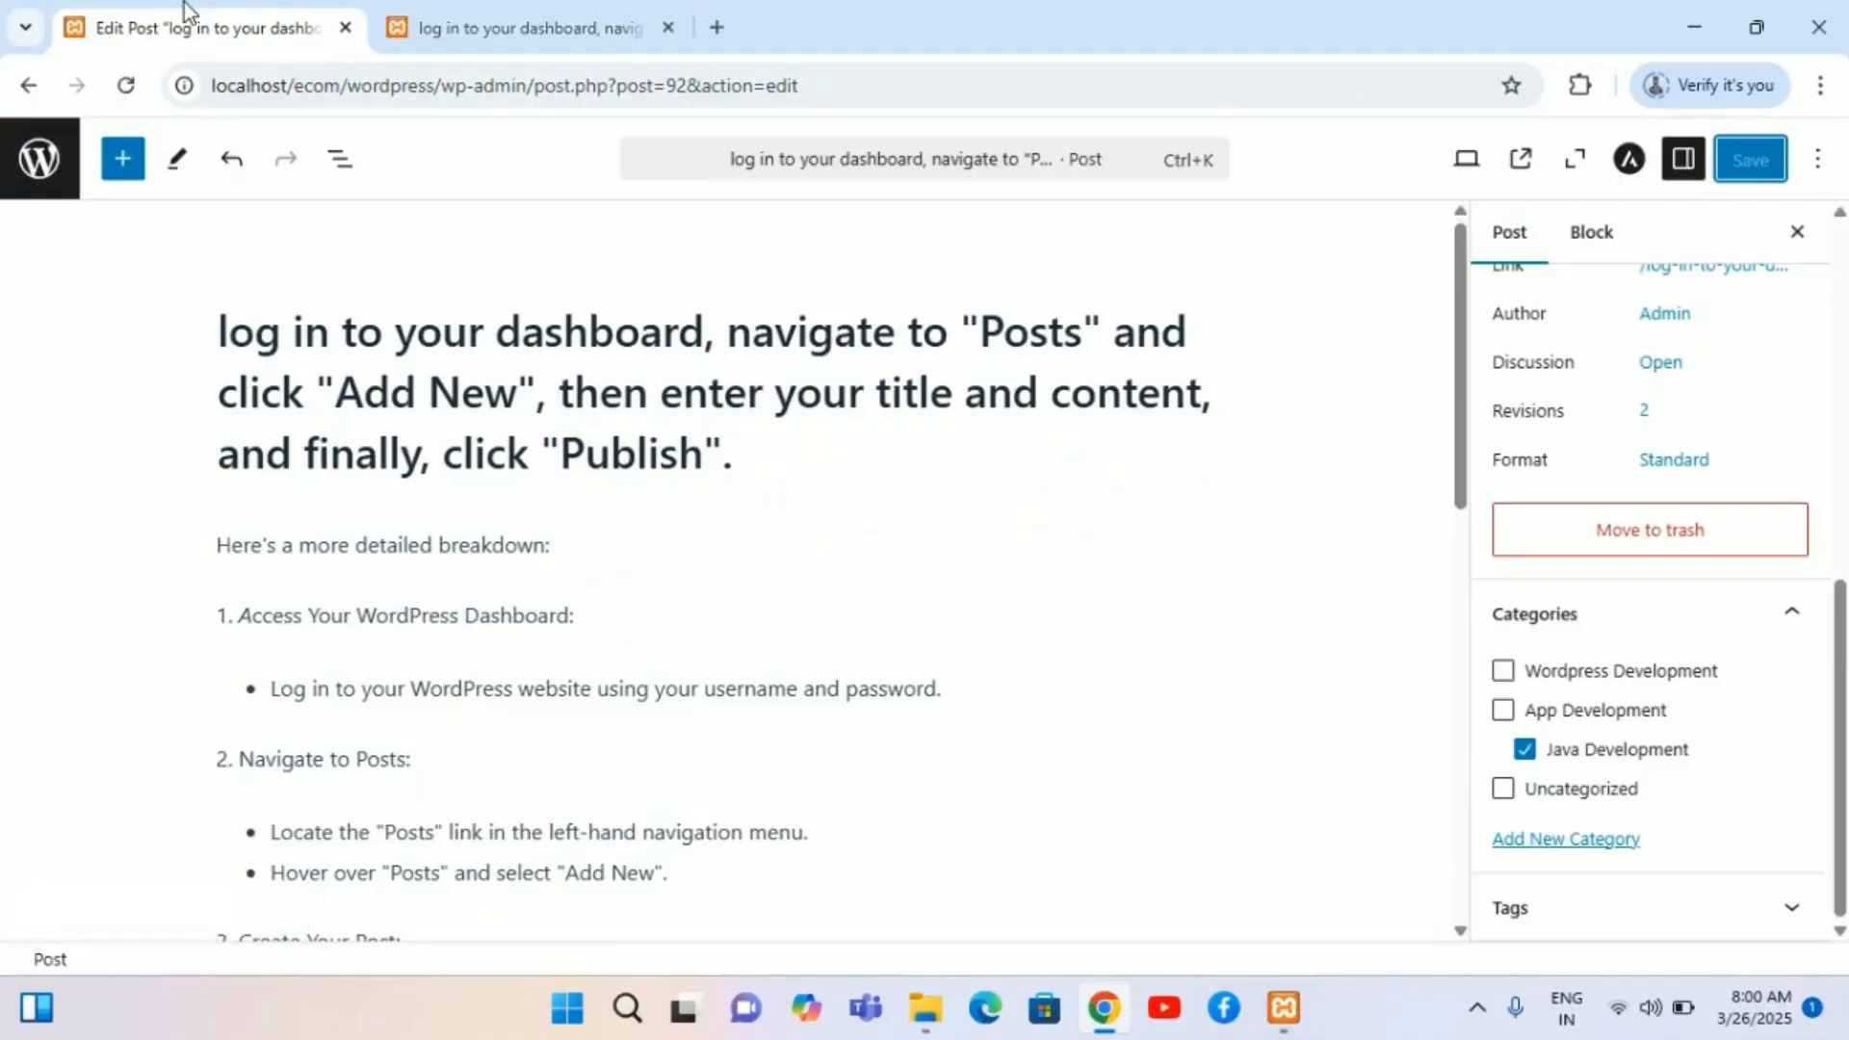
pyautogui.click(29, 87)
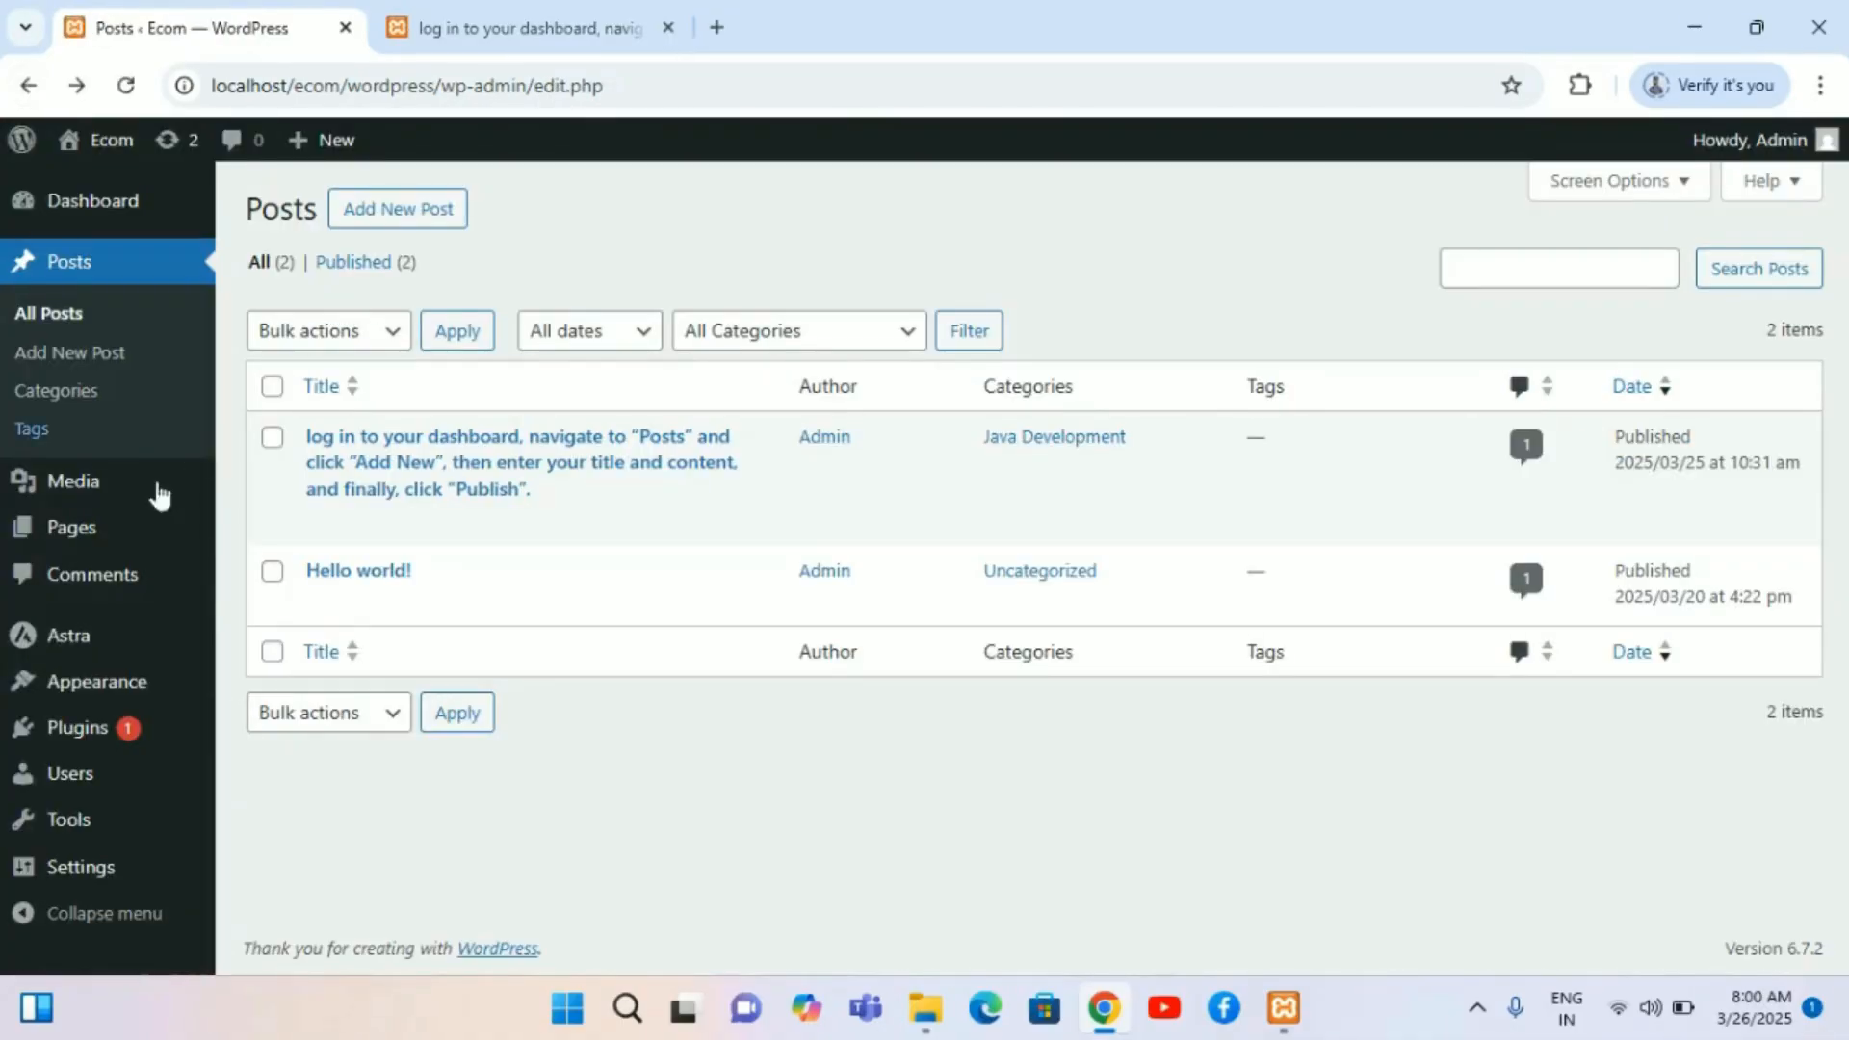
pyautogui.moveTo(145, 527)
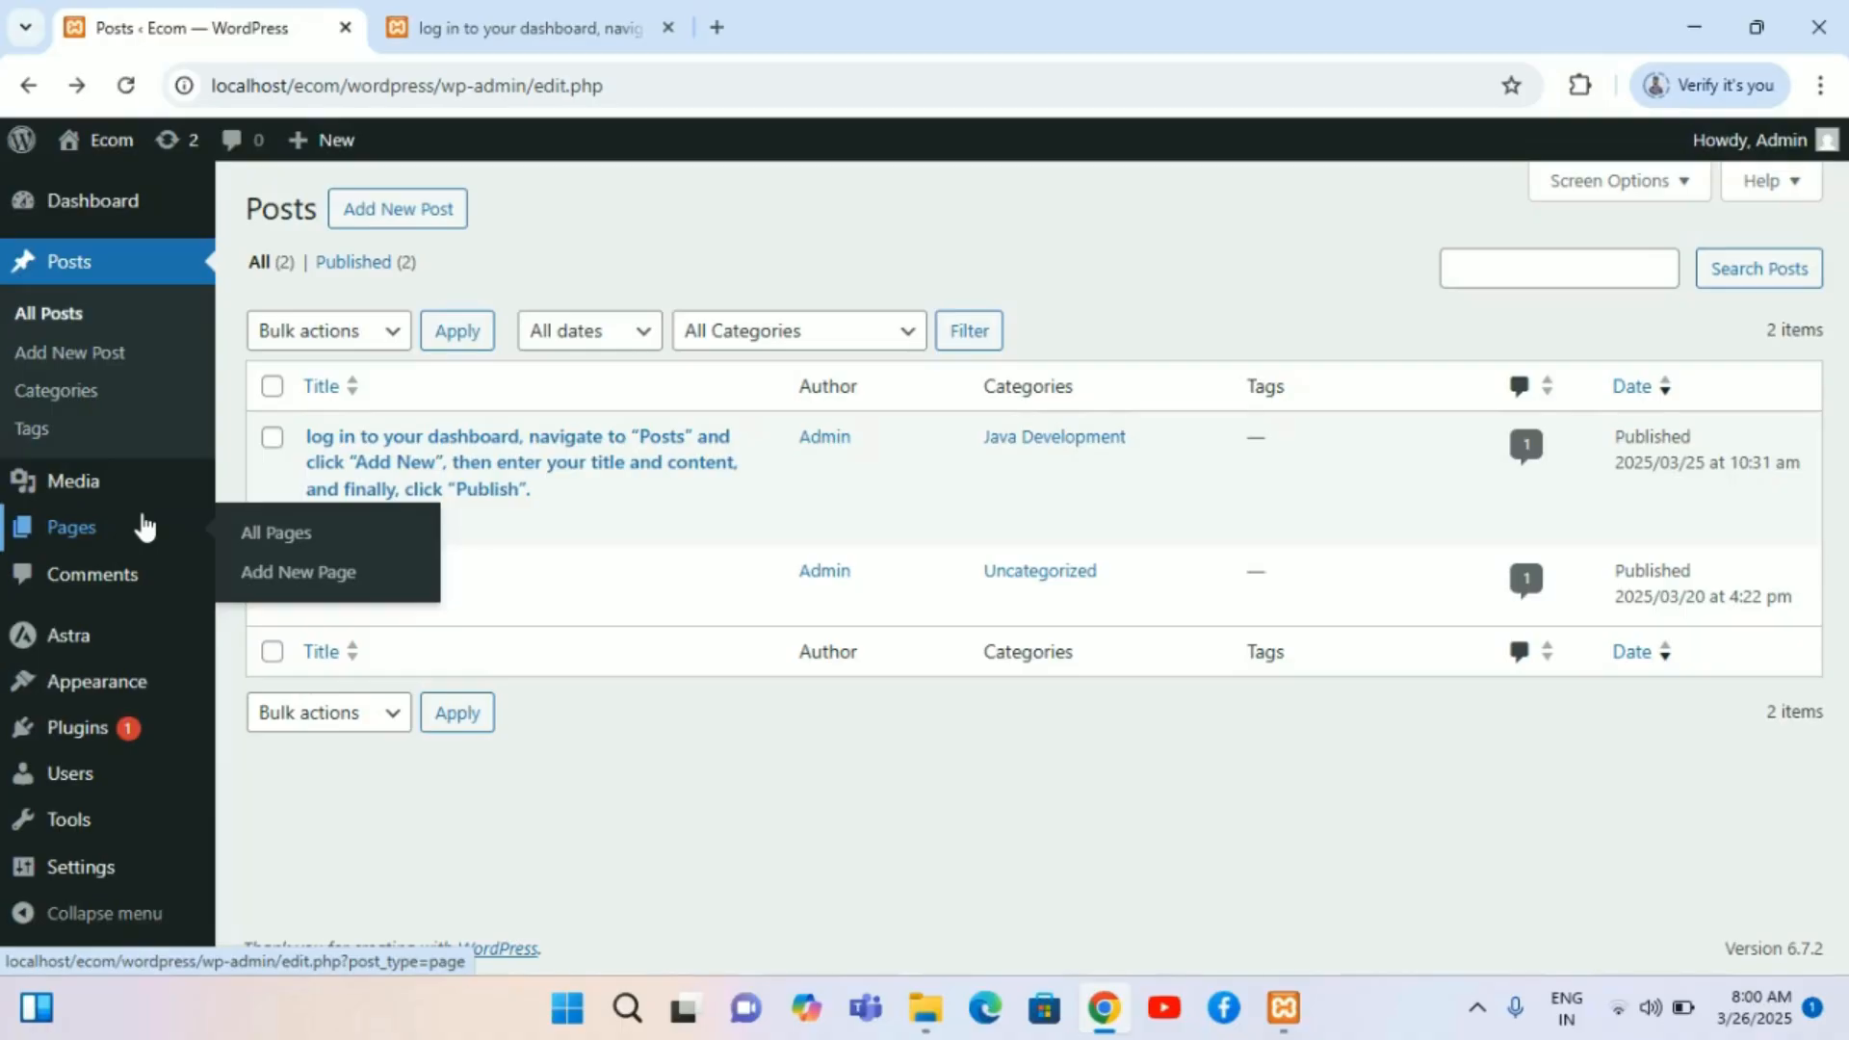
pyautogui.moveTo(79, 636)
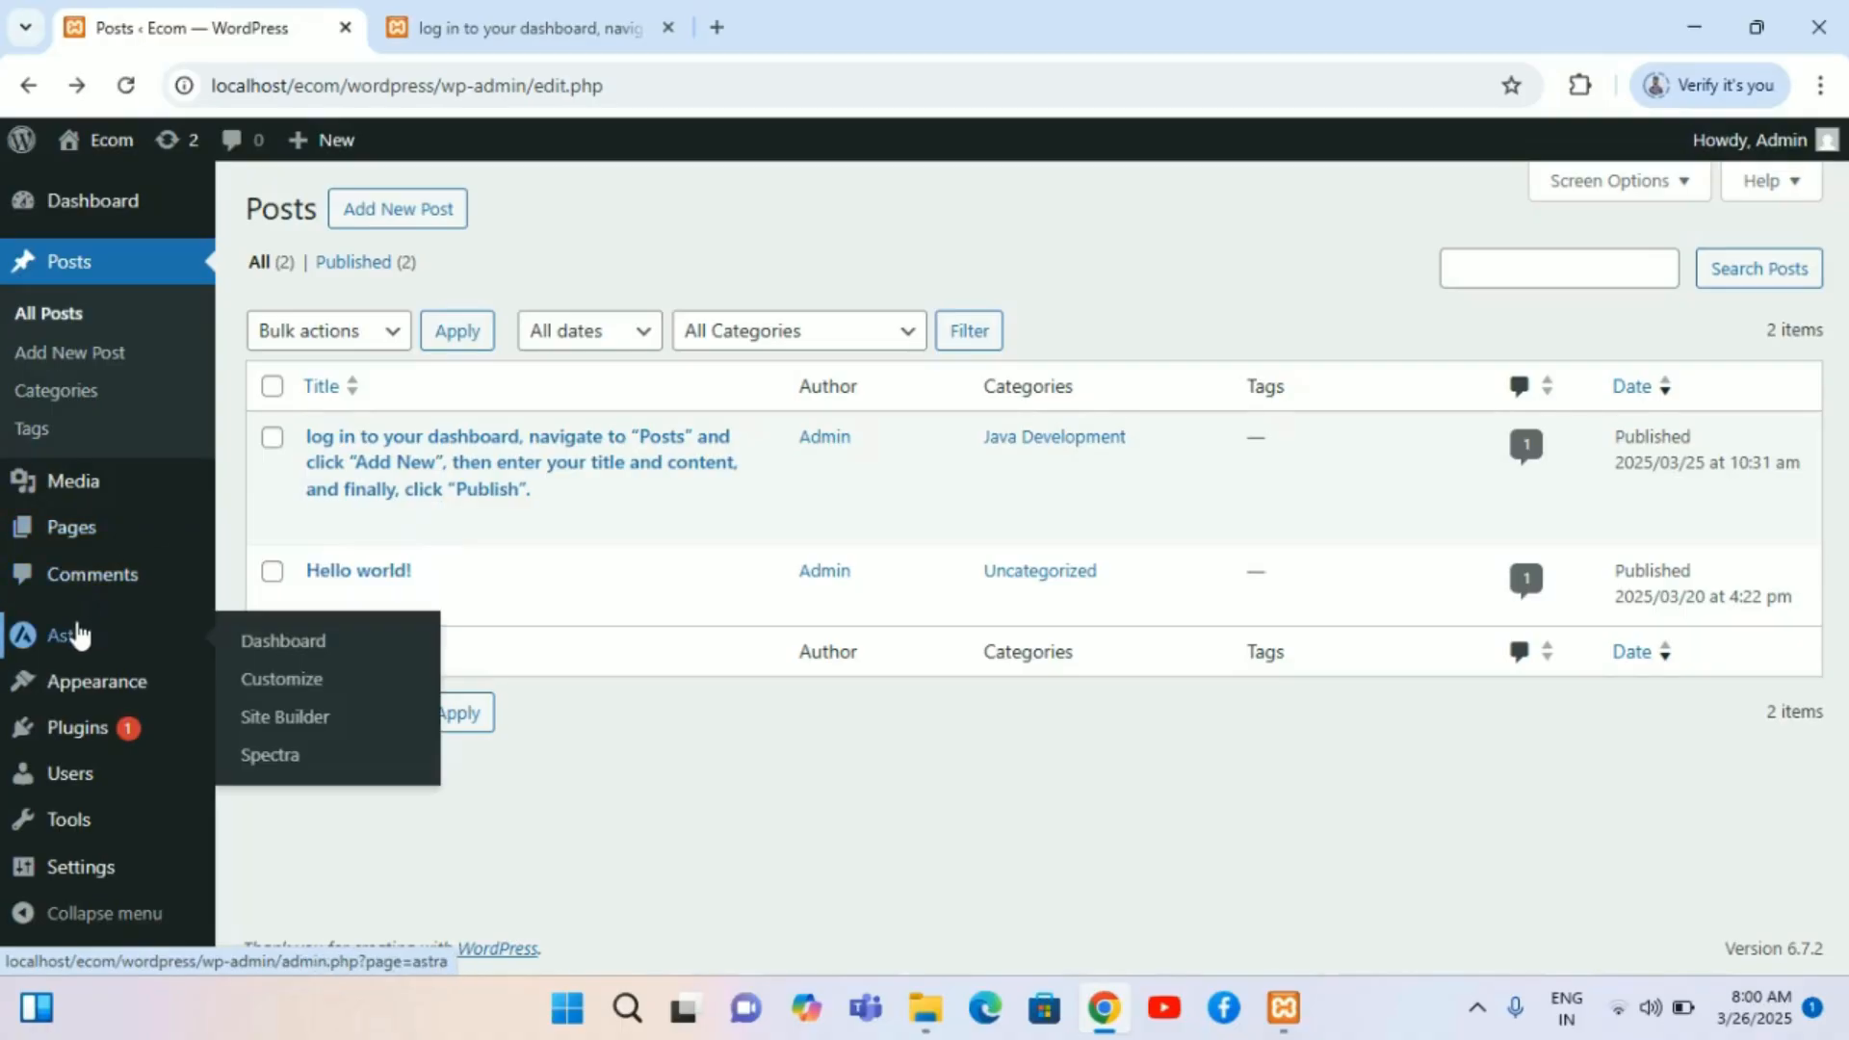
pyautogui.moveTo(83, 681)
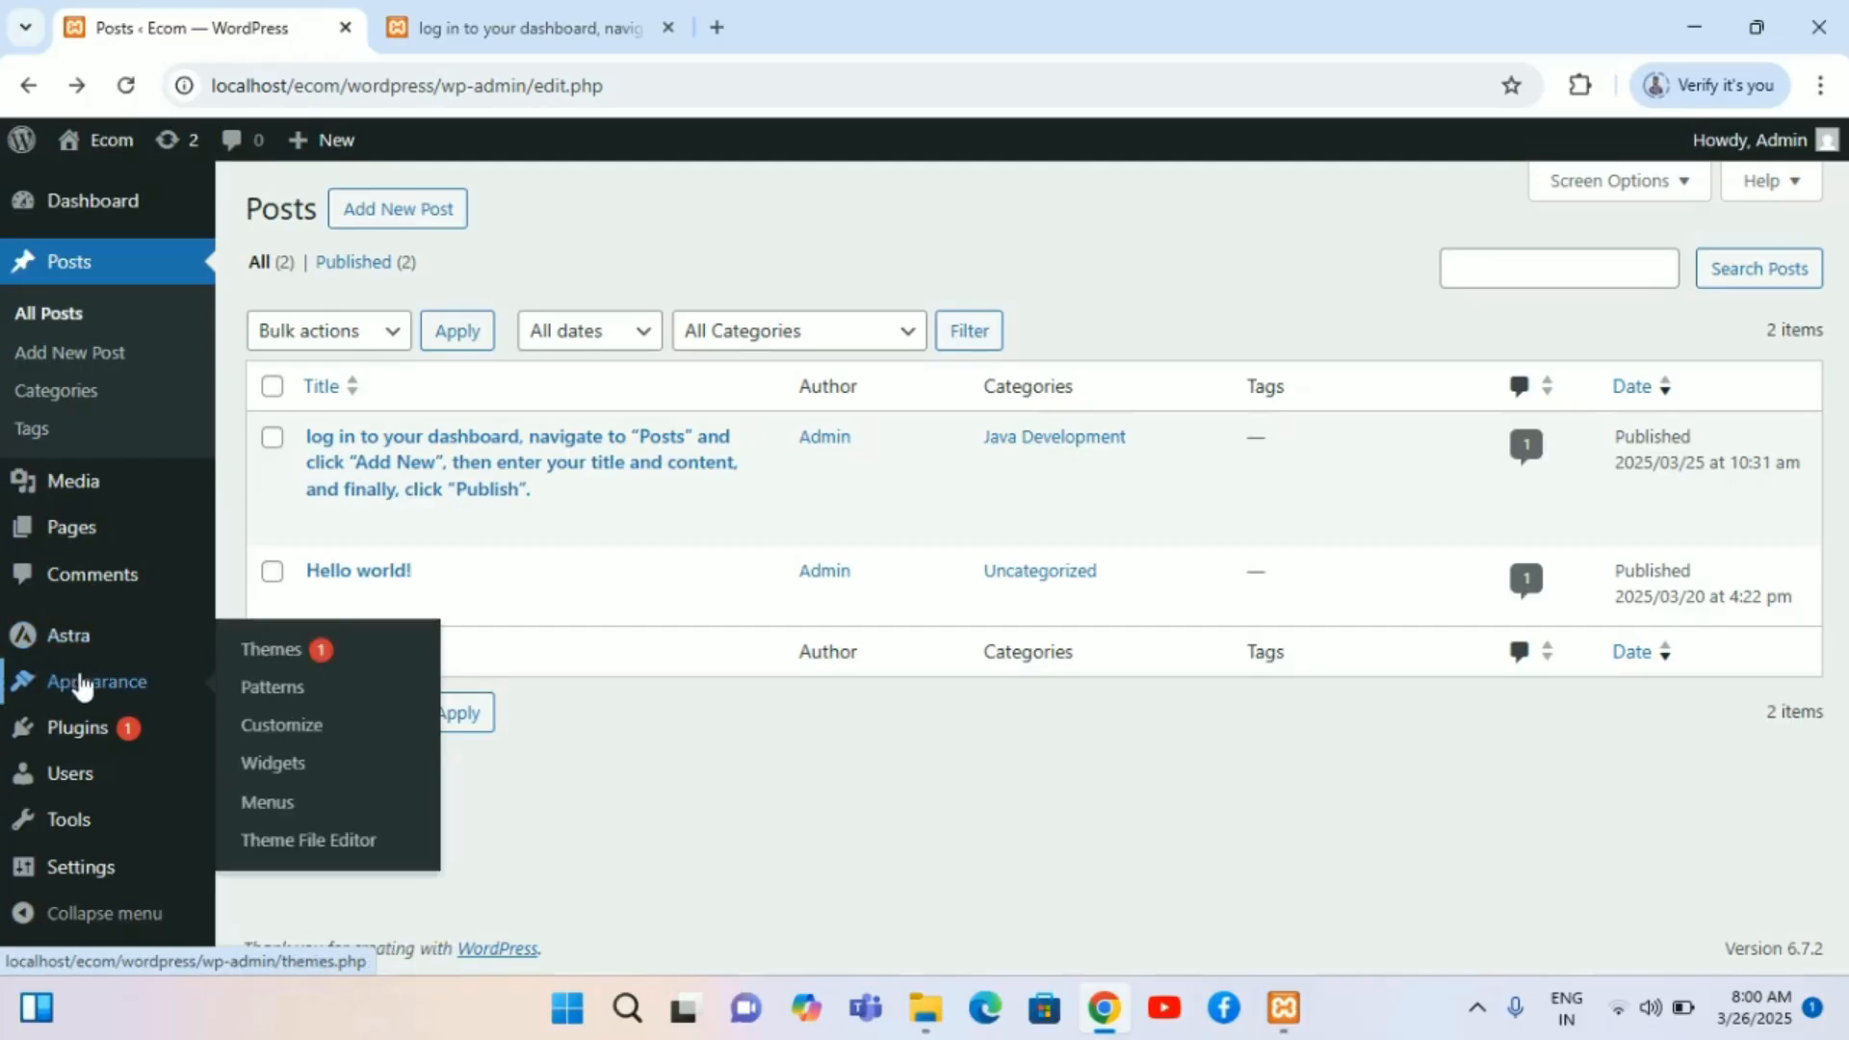
pyautogui.click(317, 651)
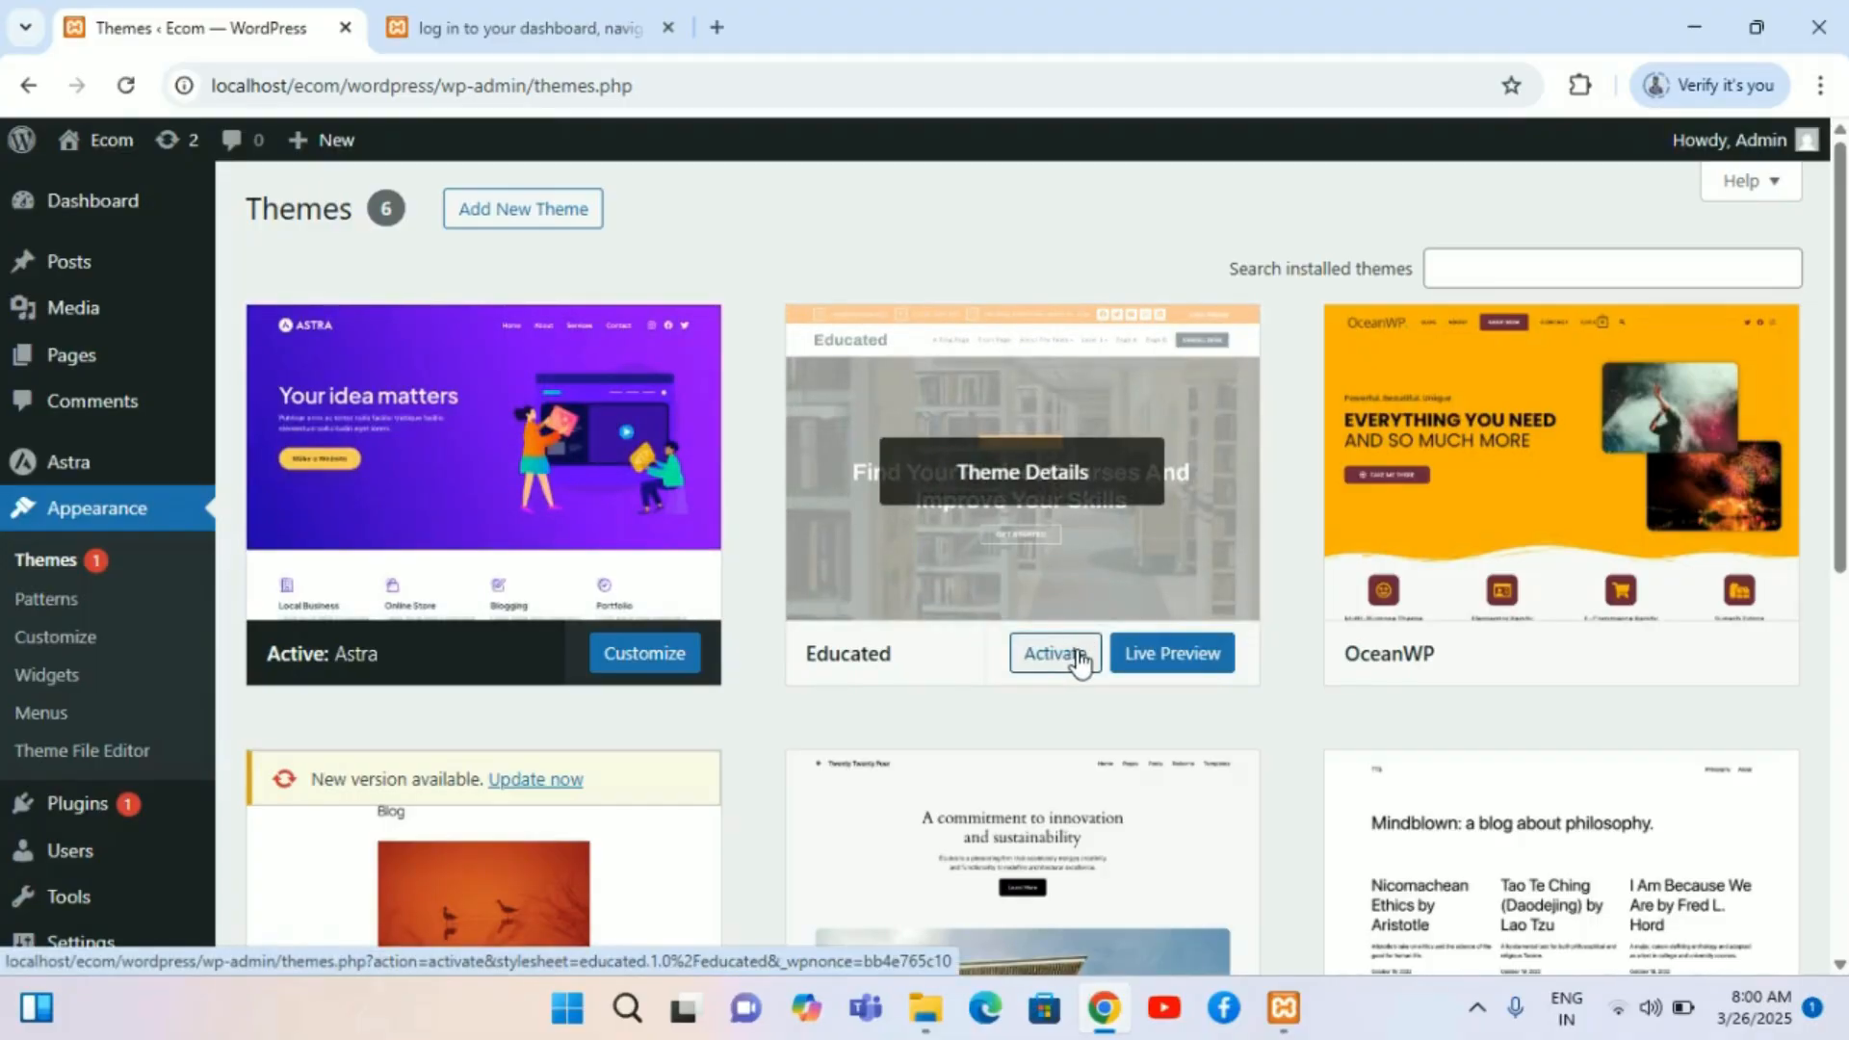
pyautogui.click(1080, 663)
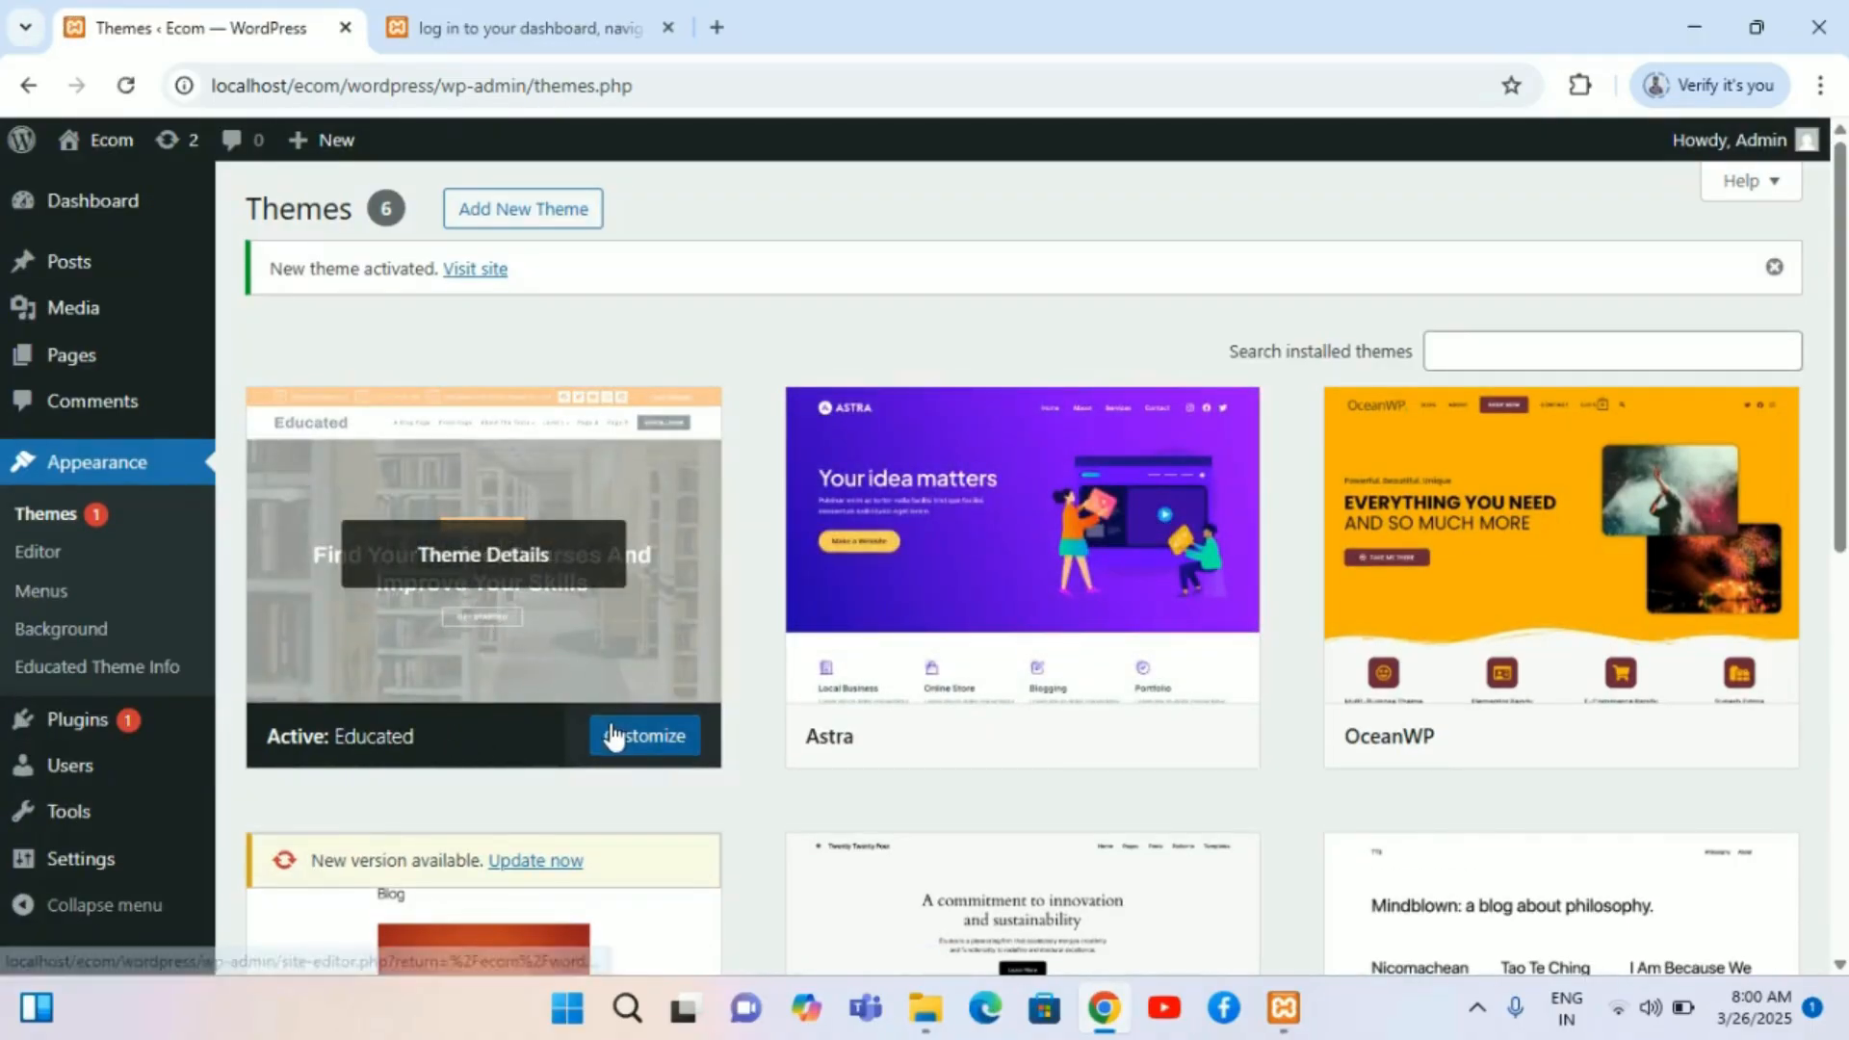
# Step: Return to the site's front page in the second tab to view it with the new theme
pyautogui.click(549, 12)
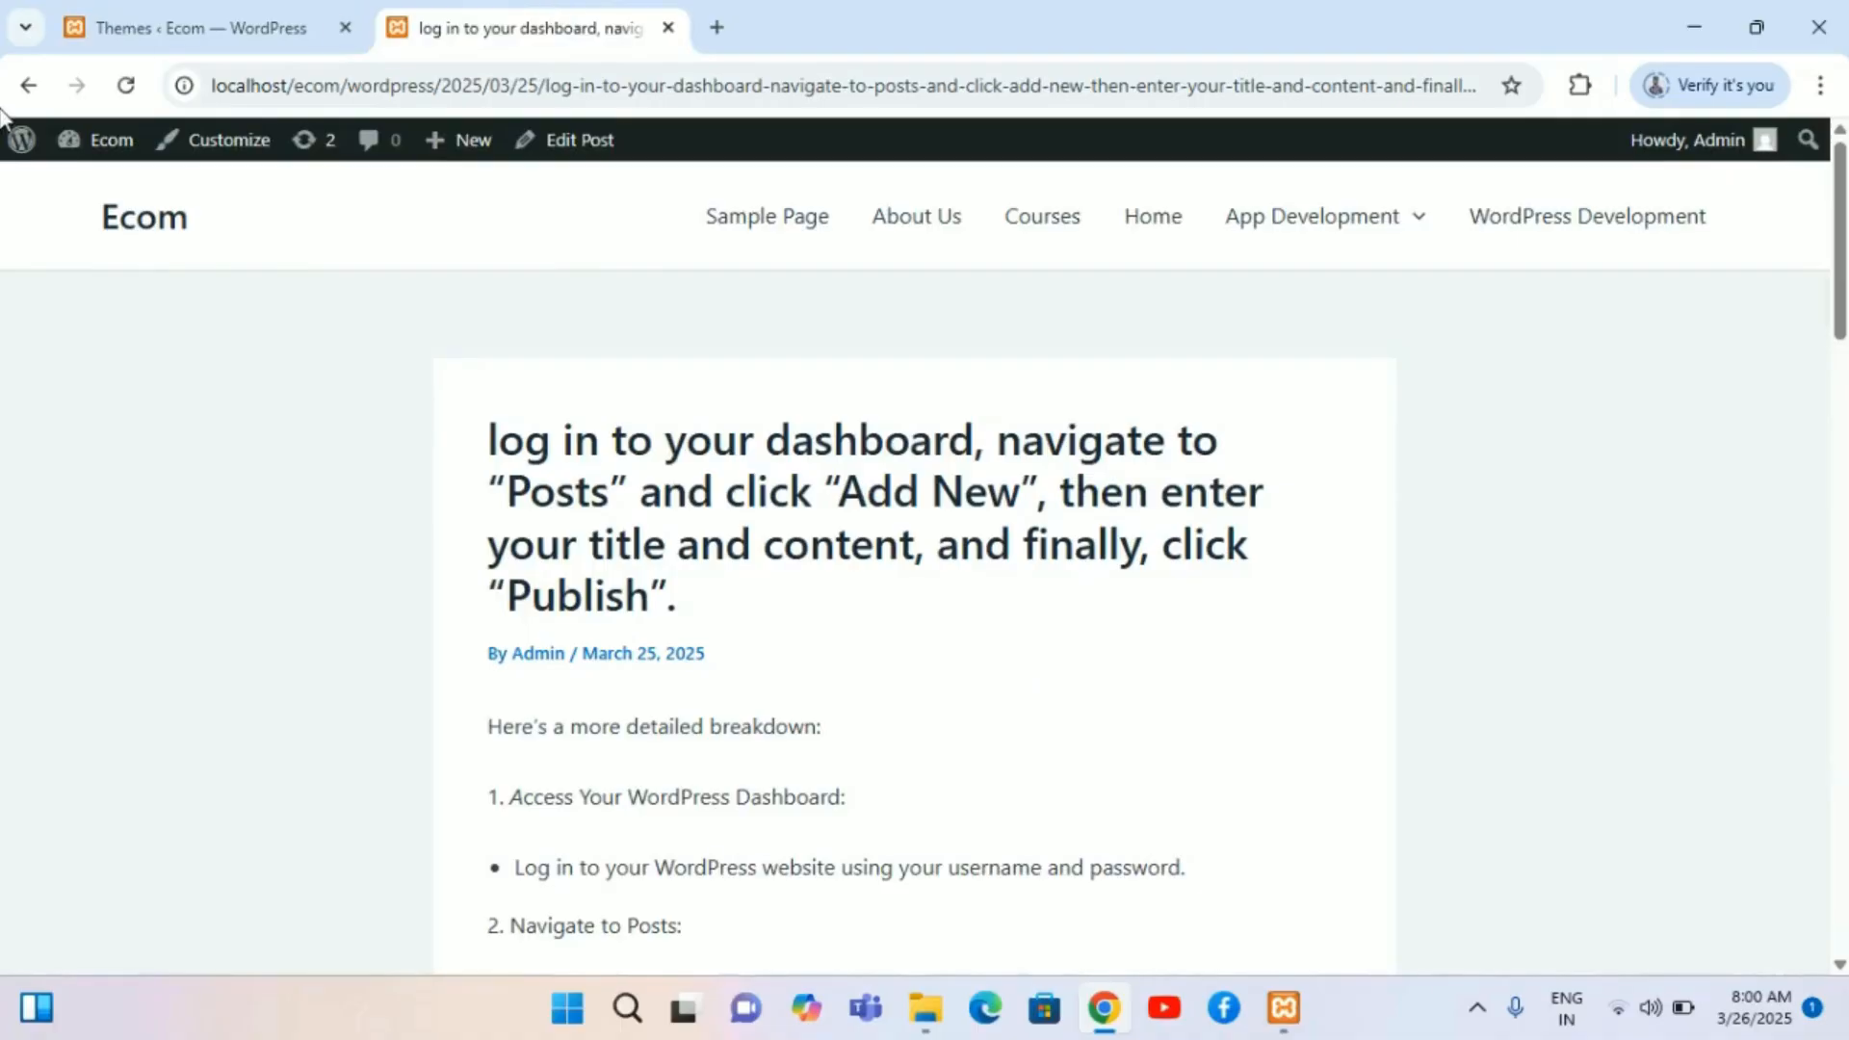
pyautogui.click(28, 85)
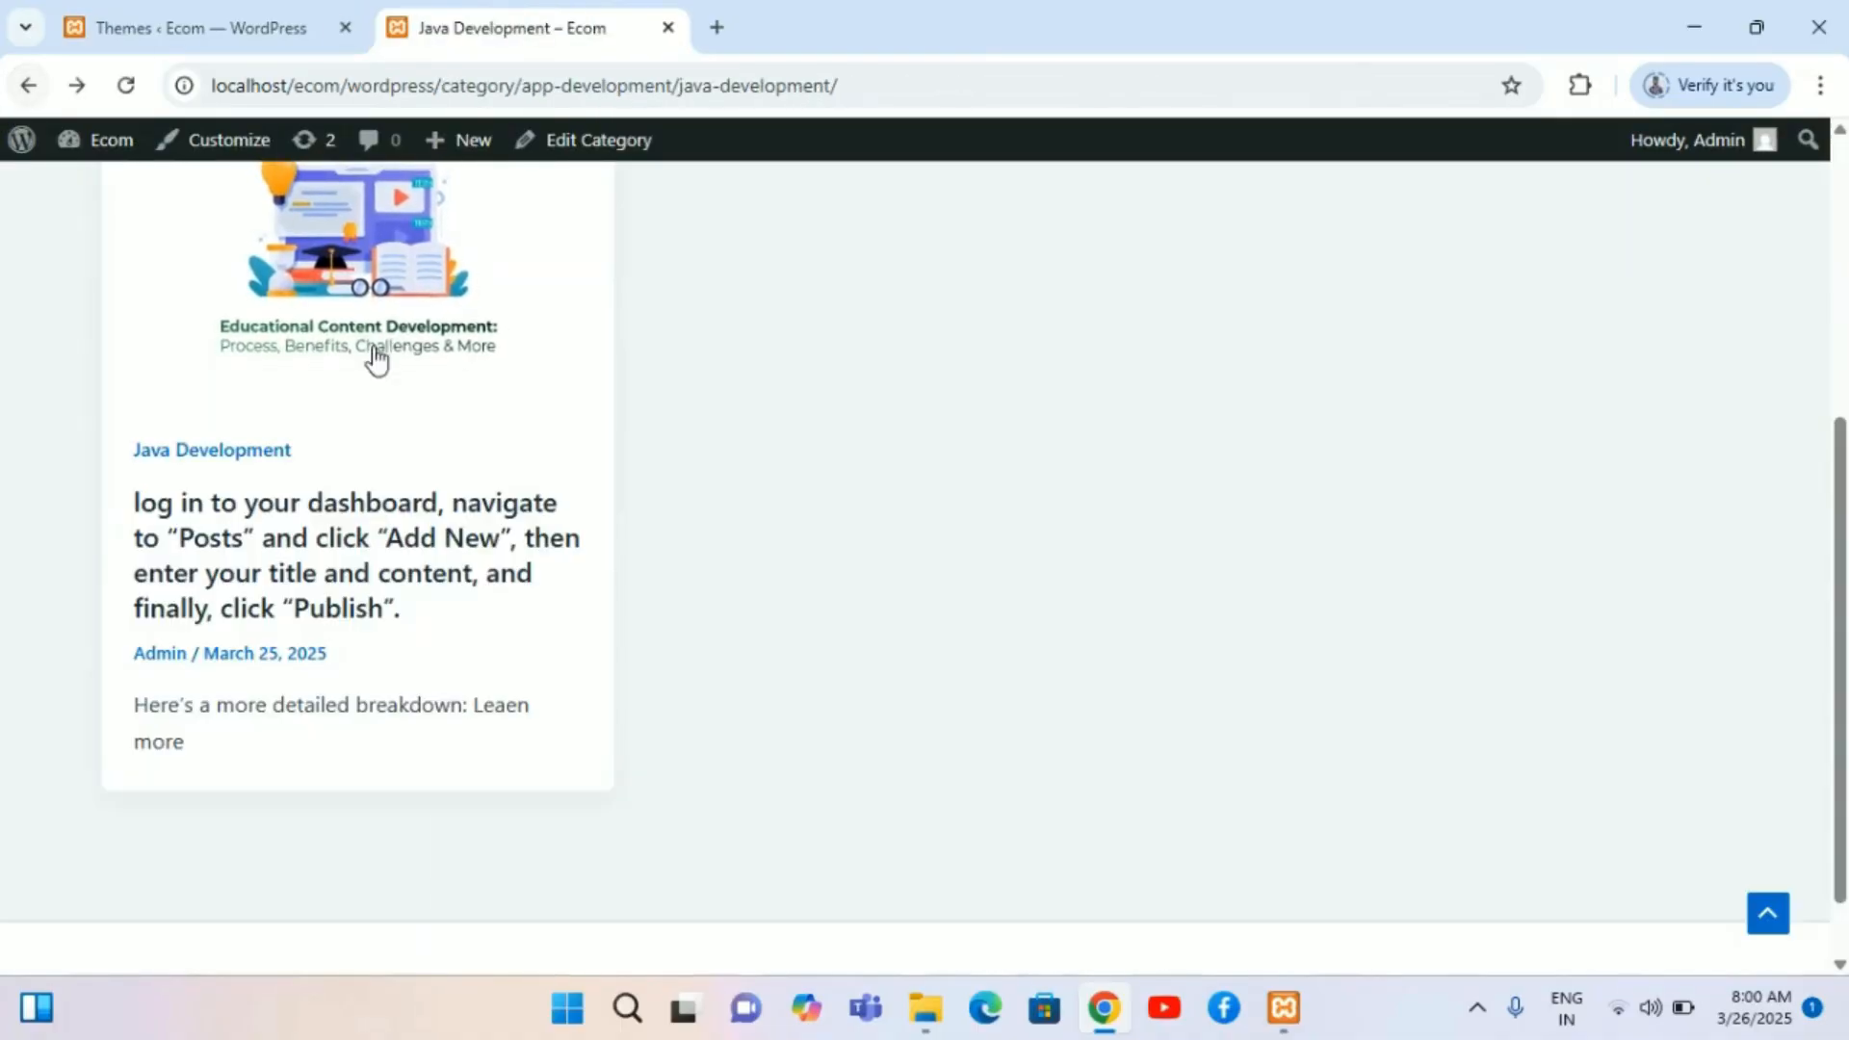
pyautogui.scroll(5, 373, 356)
pyautogui.click(30, 86)
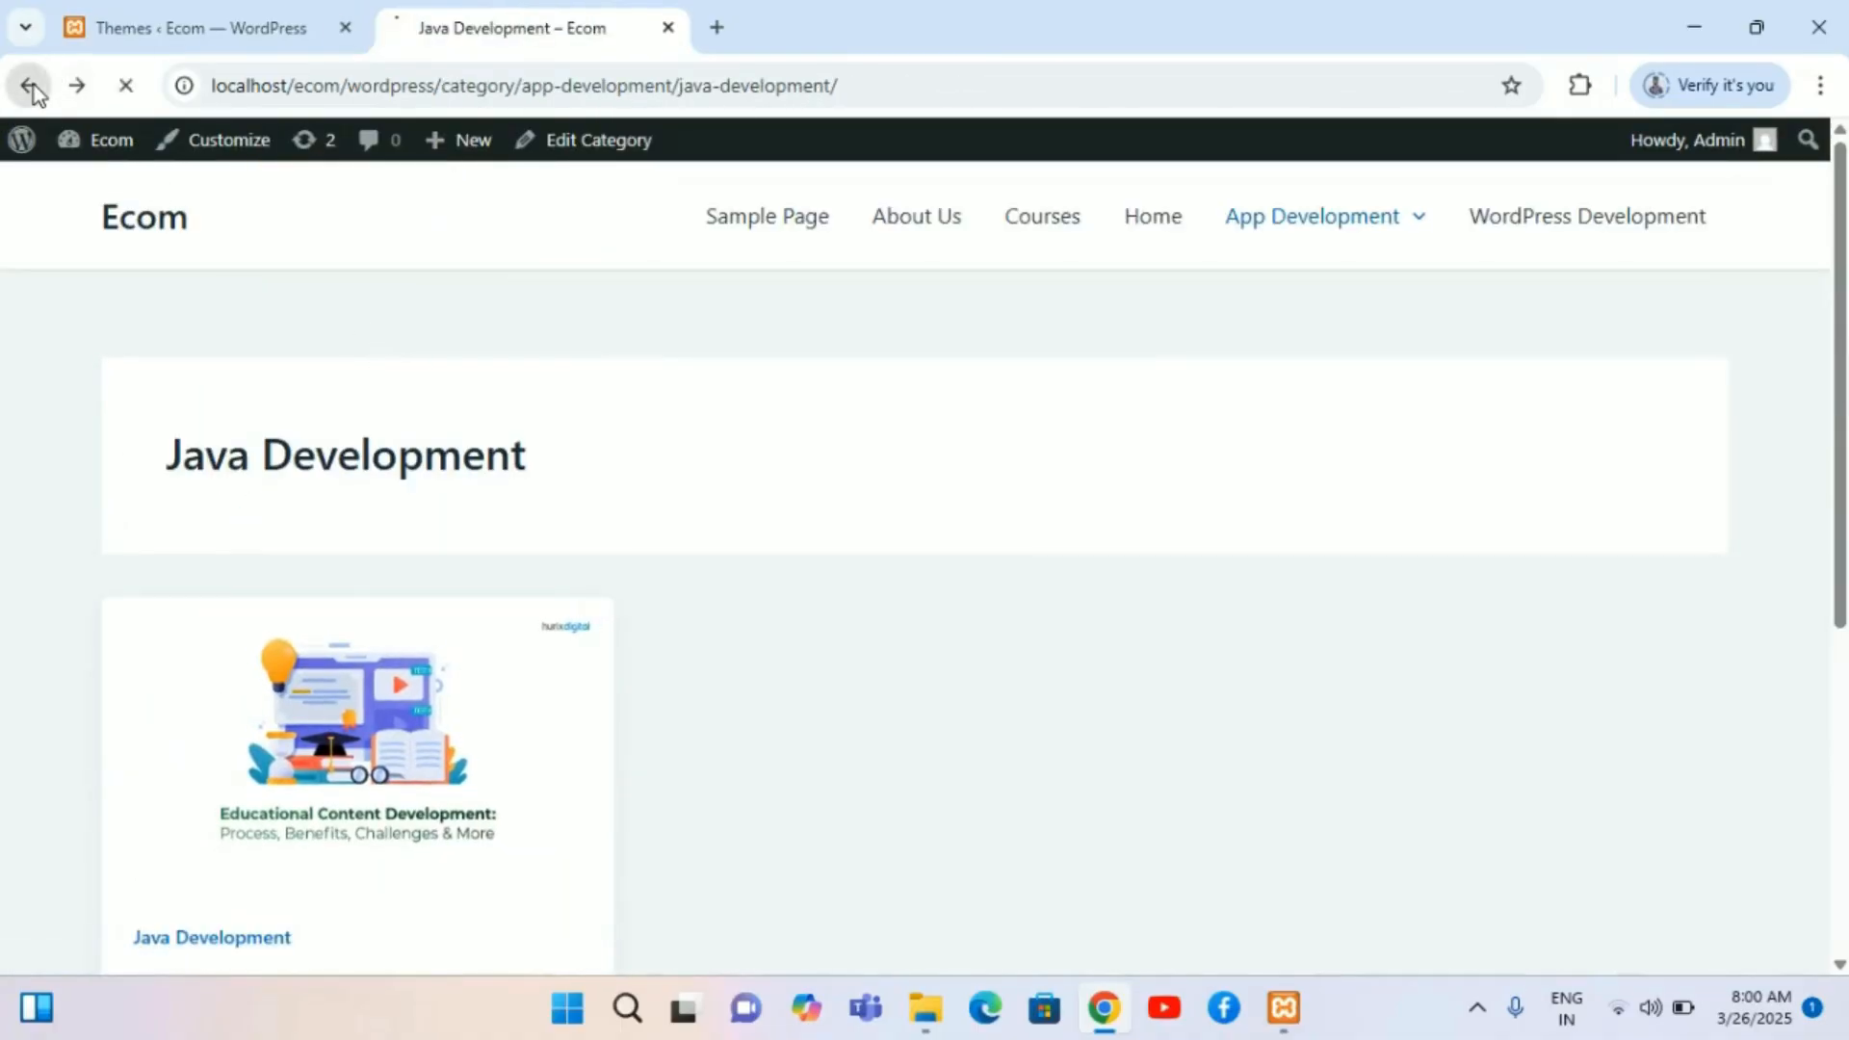
pyautogui.click(30, 85)
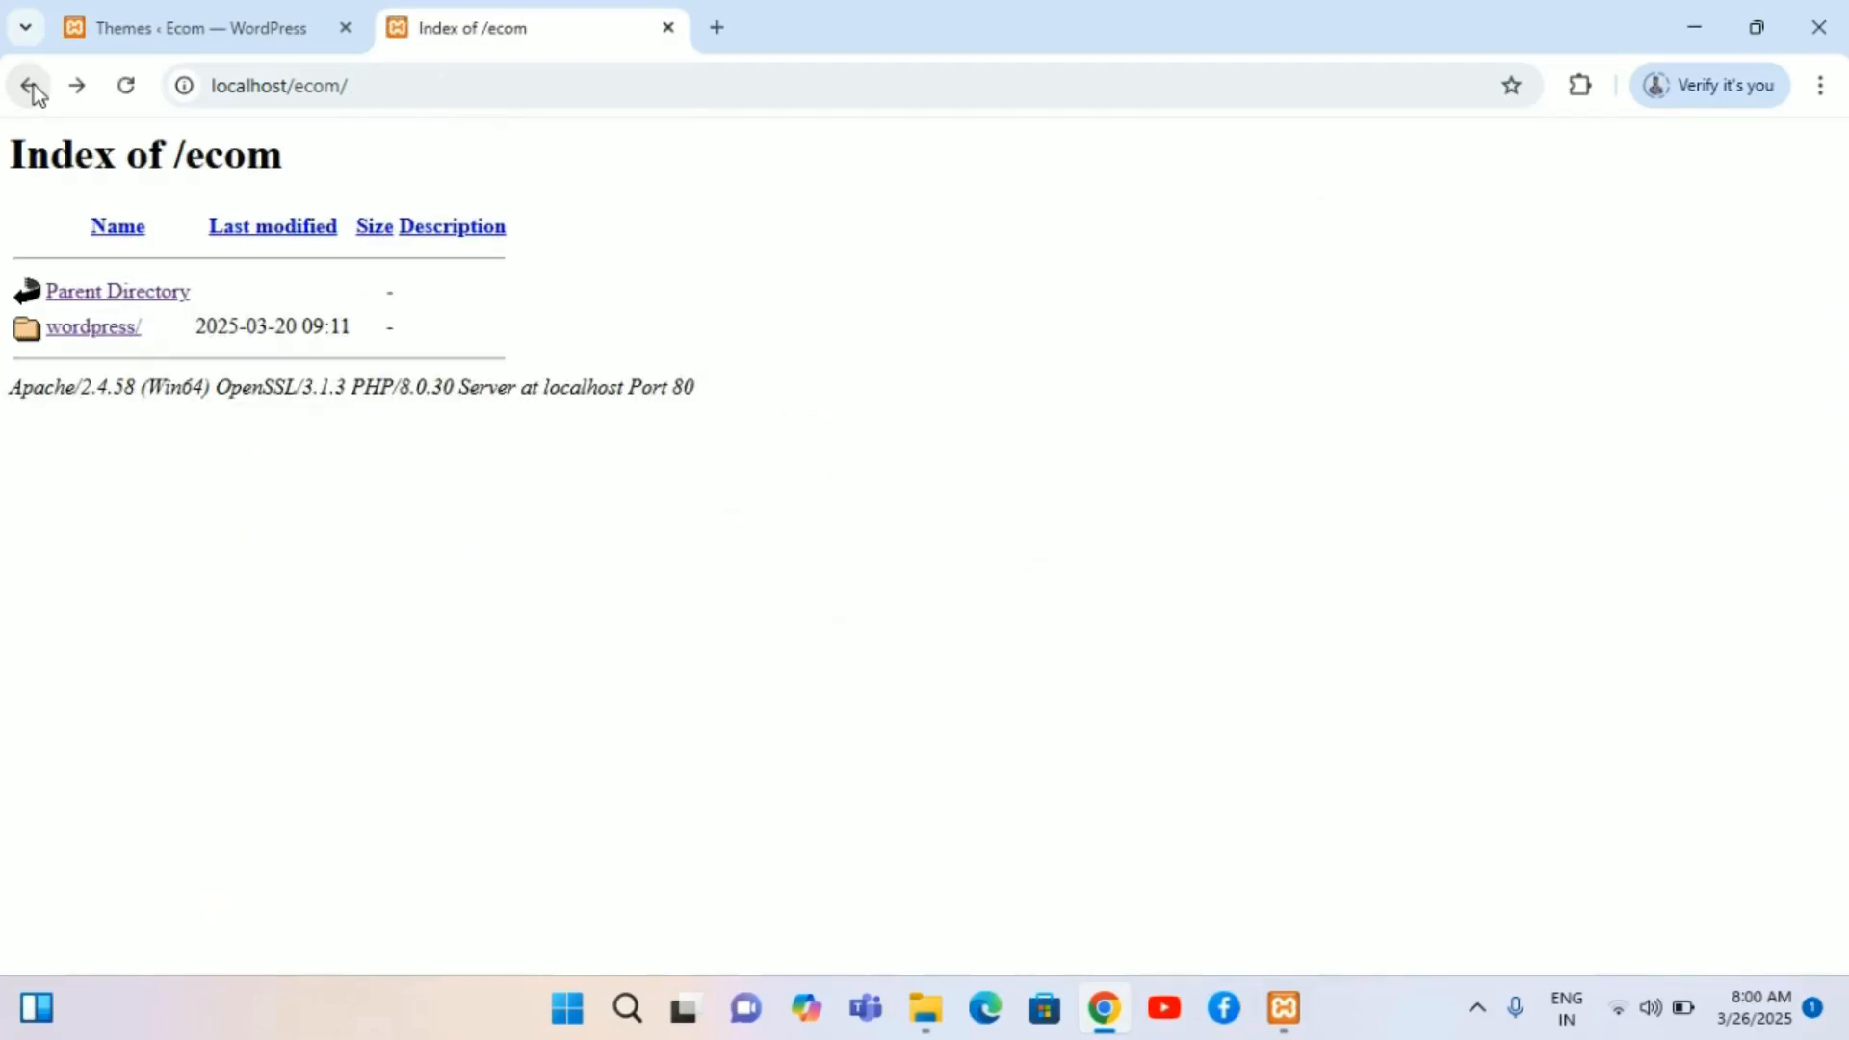
pyautogui.click(53, 329)
pyautogui.click(203, 14)
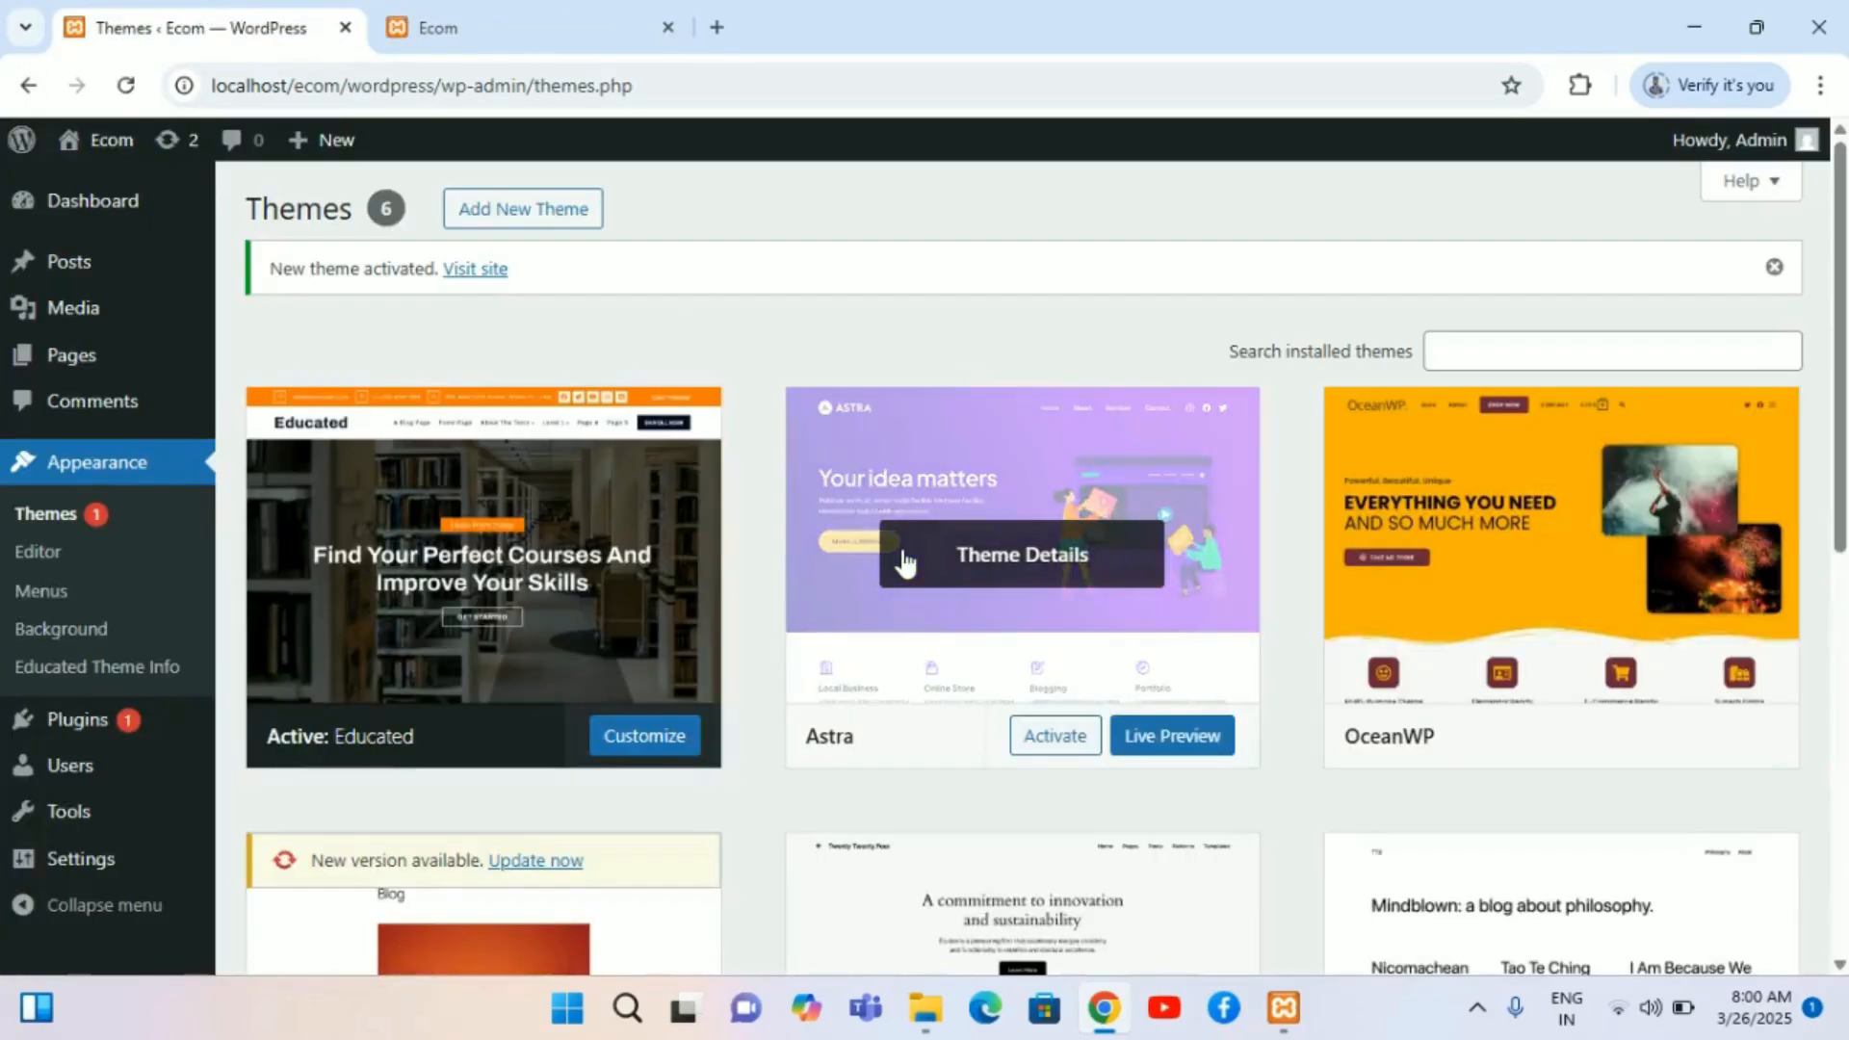
pyautogui.click(549, 12)
# Step: Scroll through the homepage and open the Java Development category link on the post card
pyautogui.scroll(-15, 899, 506)
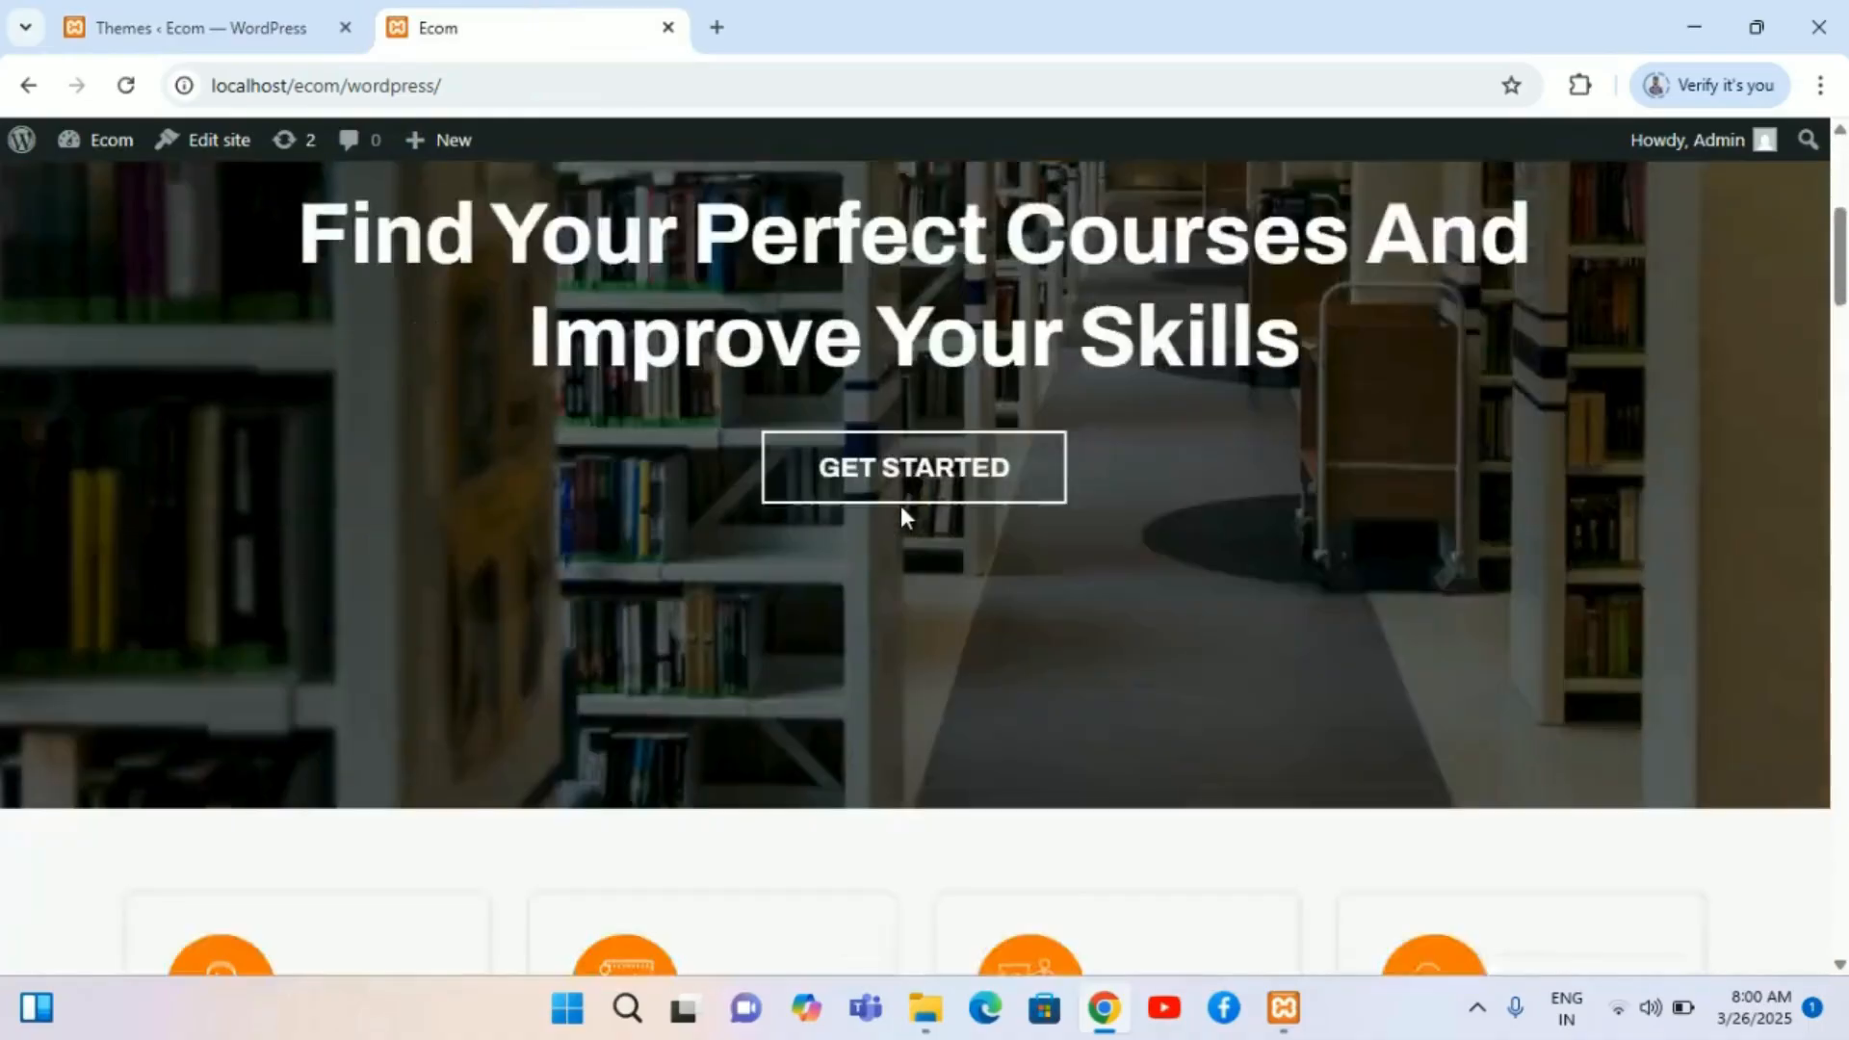
pyautogui.scroll(-20, 905, 517)
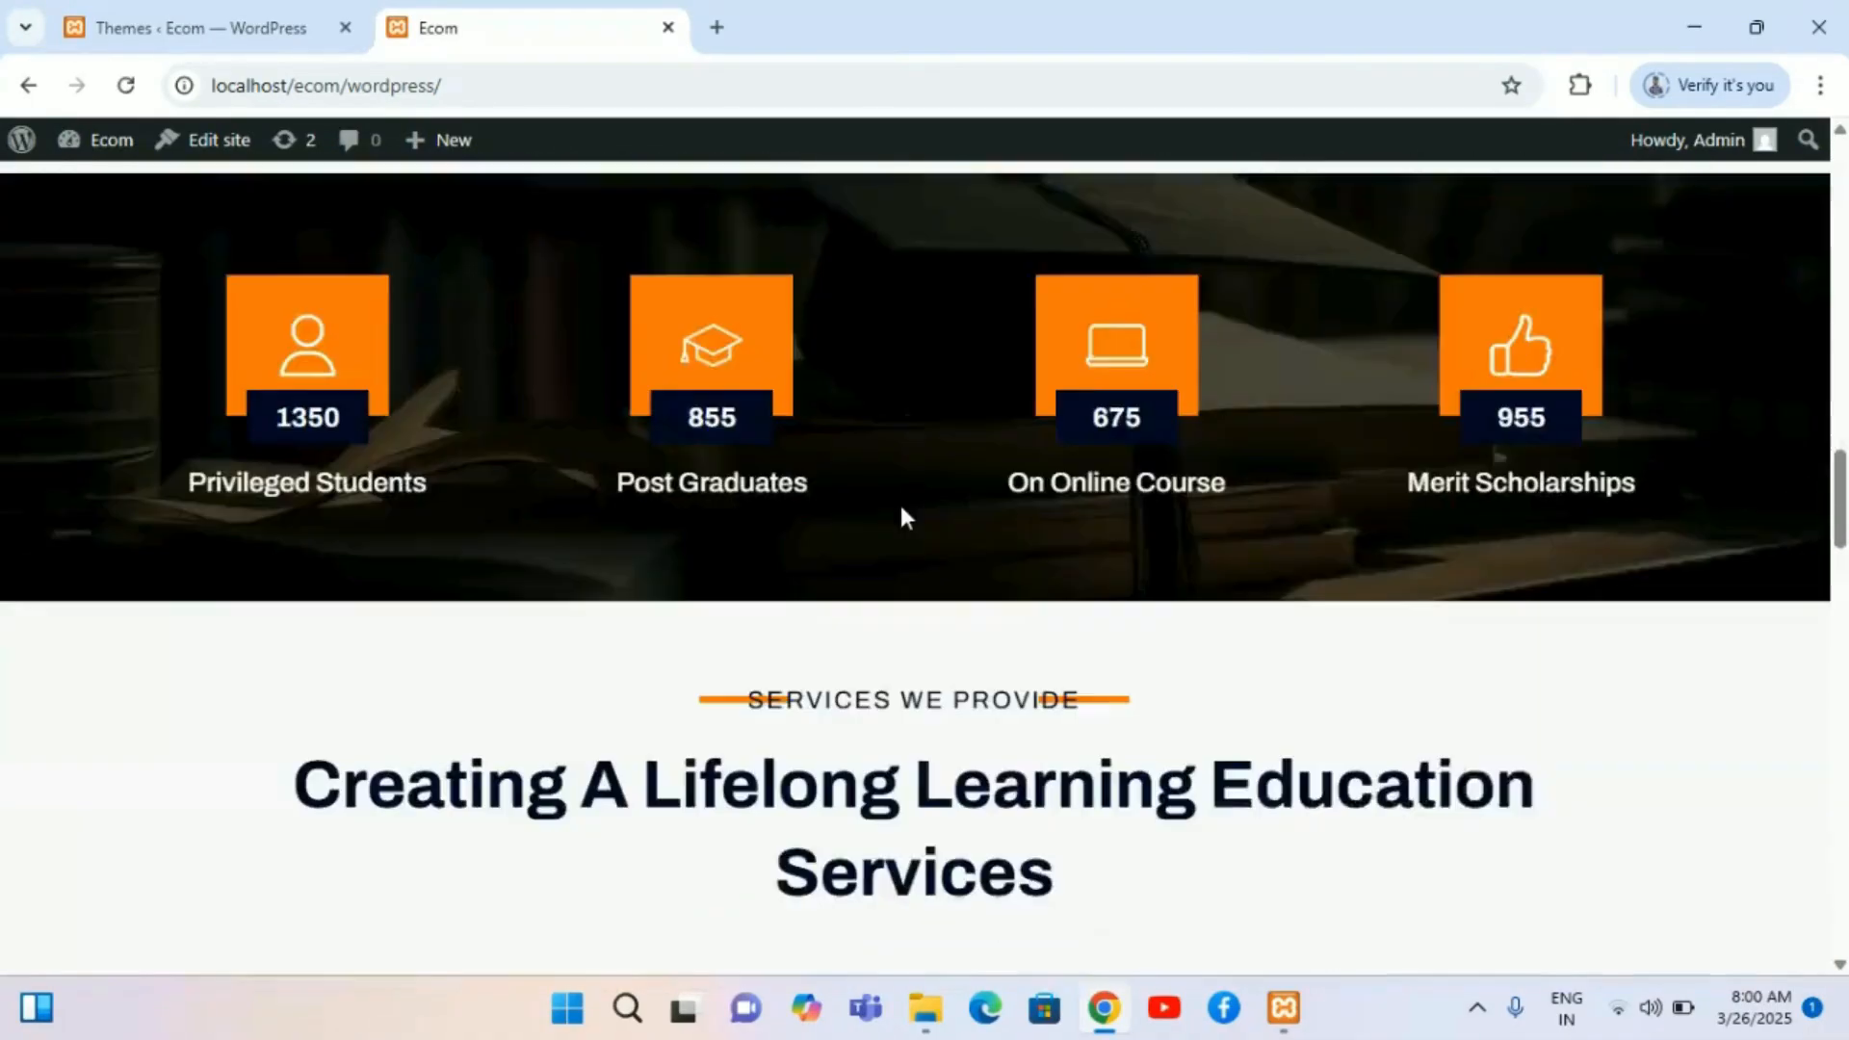
pyautogui.scroll(-15, 905, 517)
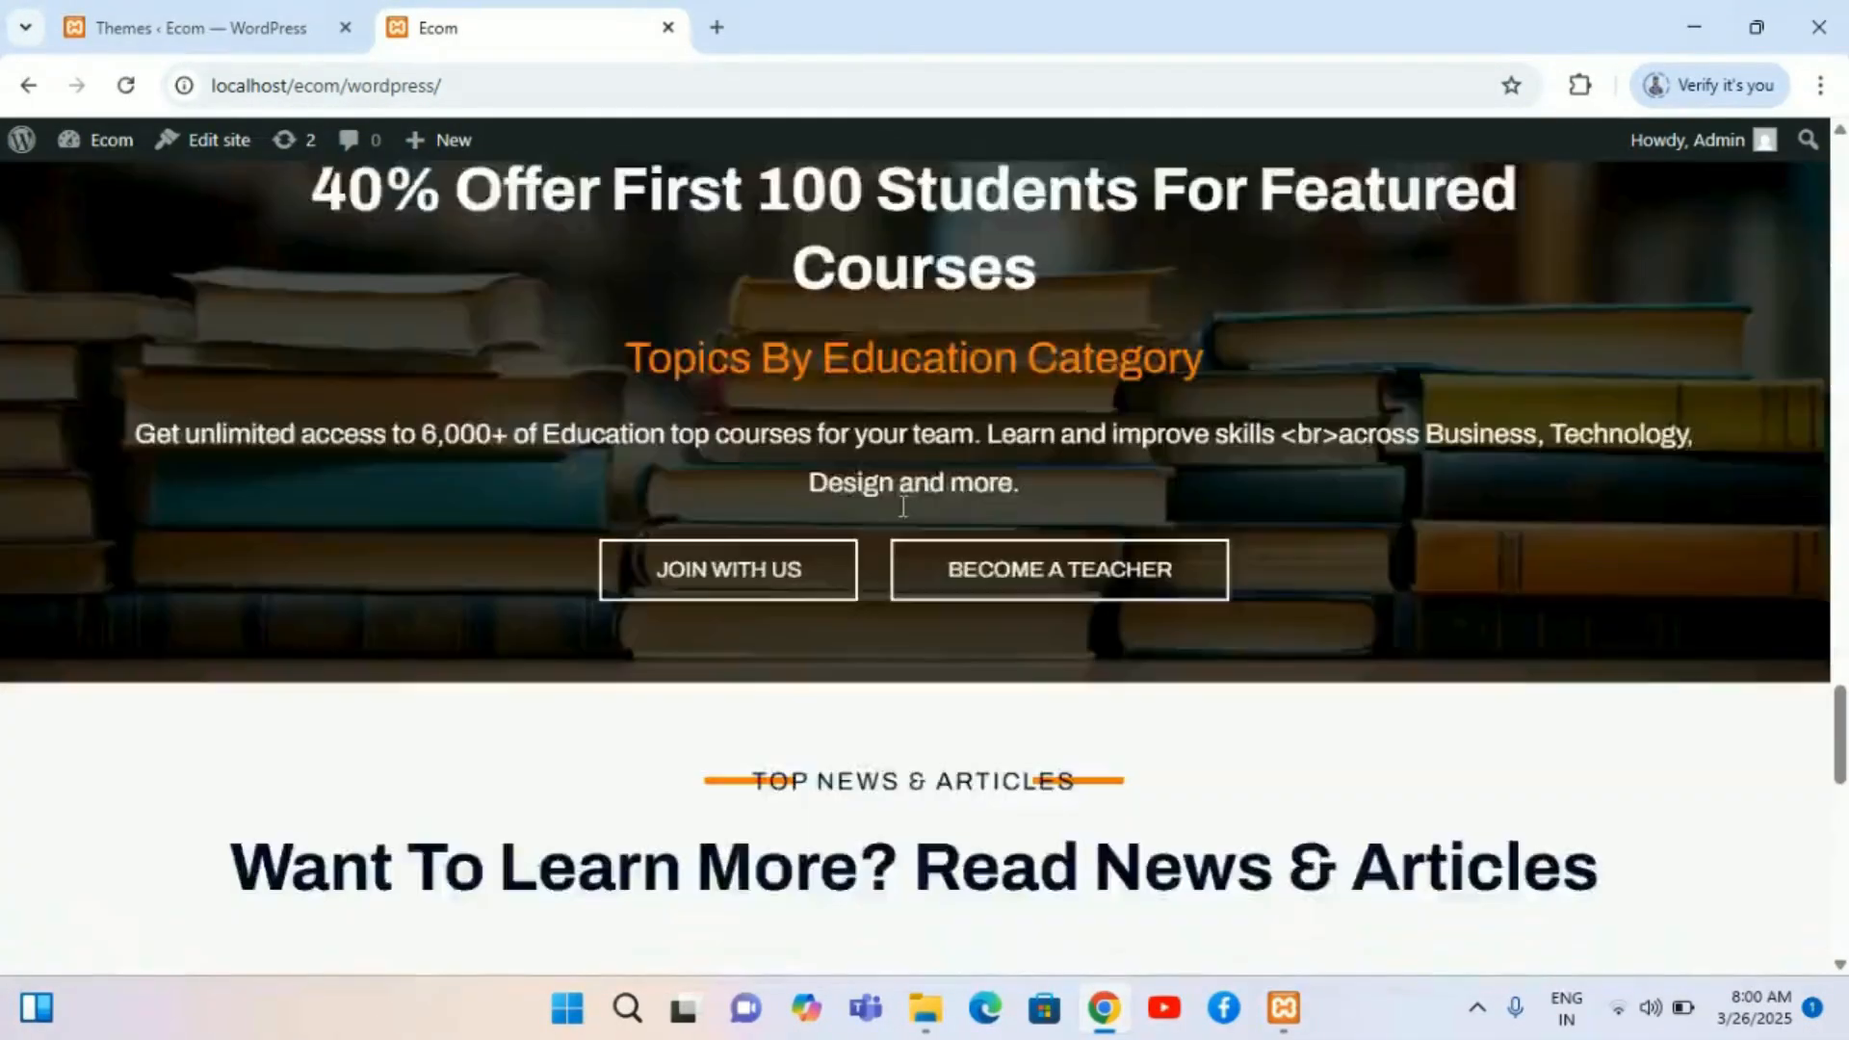
pyautogui.scroll(-5, 899, 516)
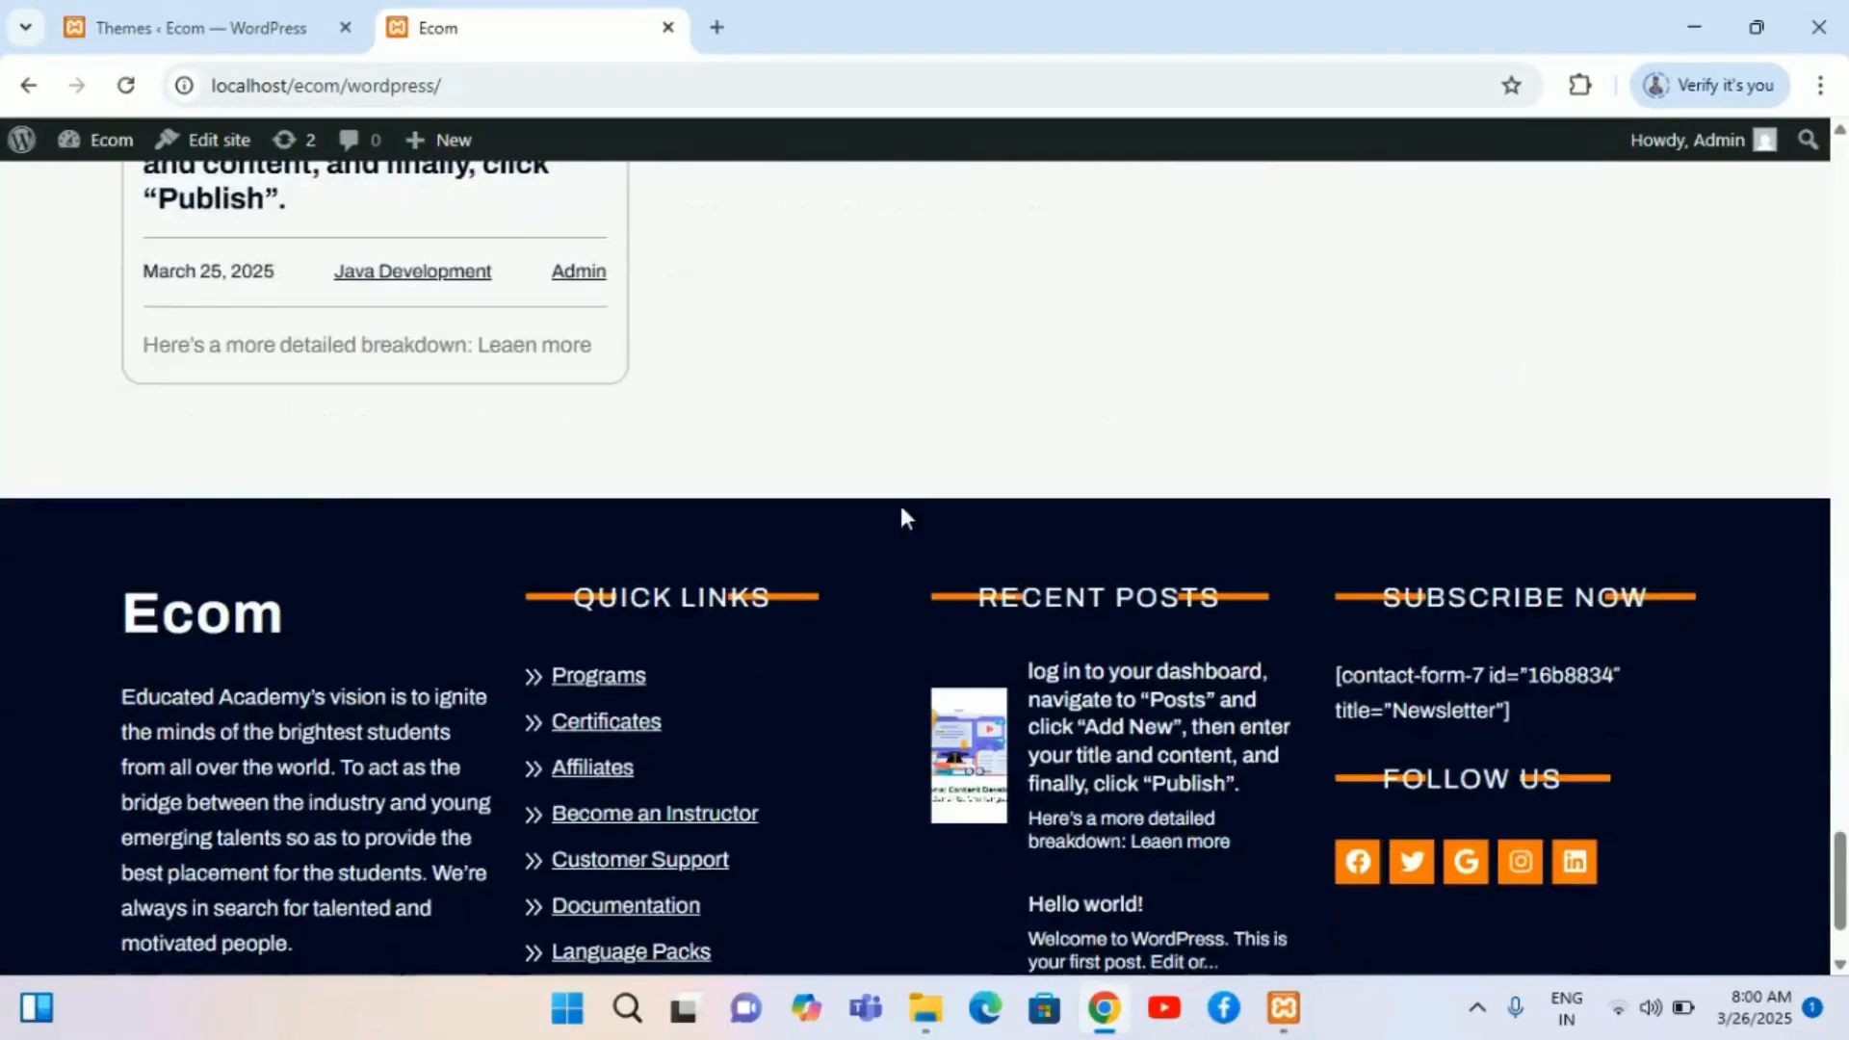
pyautogui.scroll(2, 899, 516)
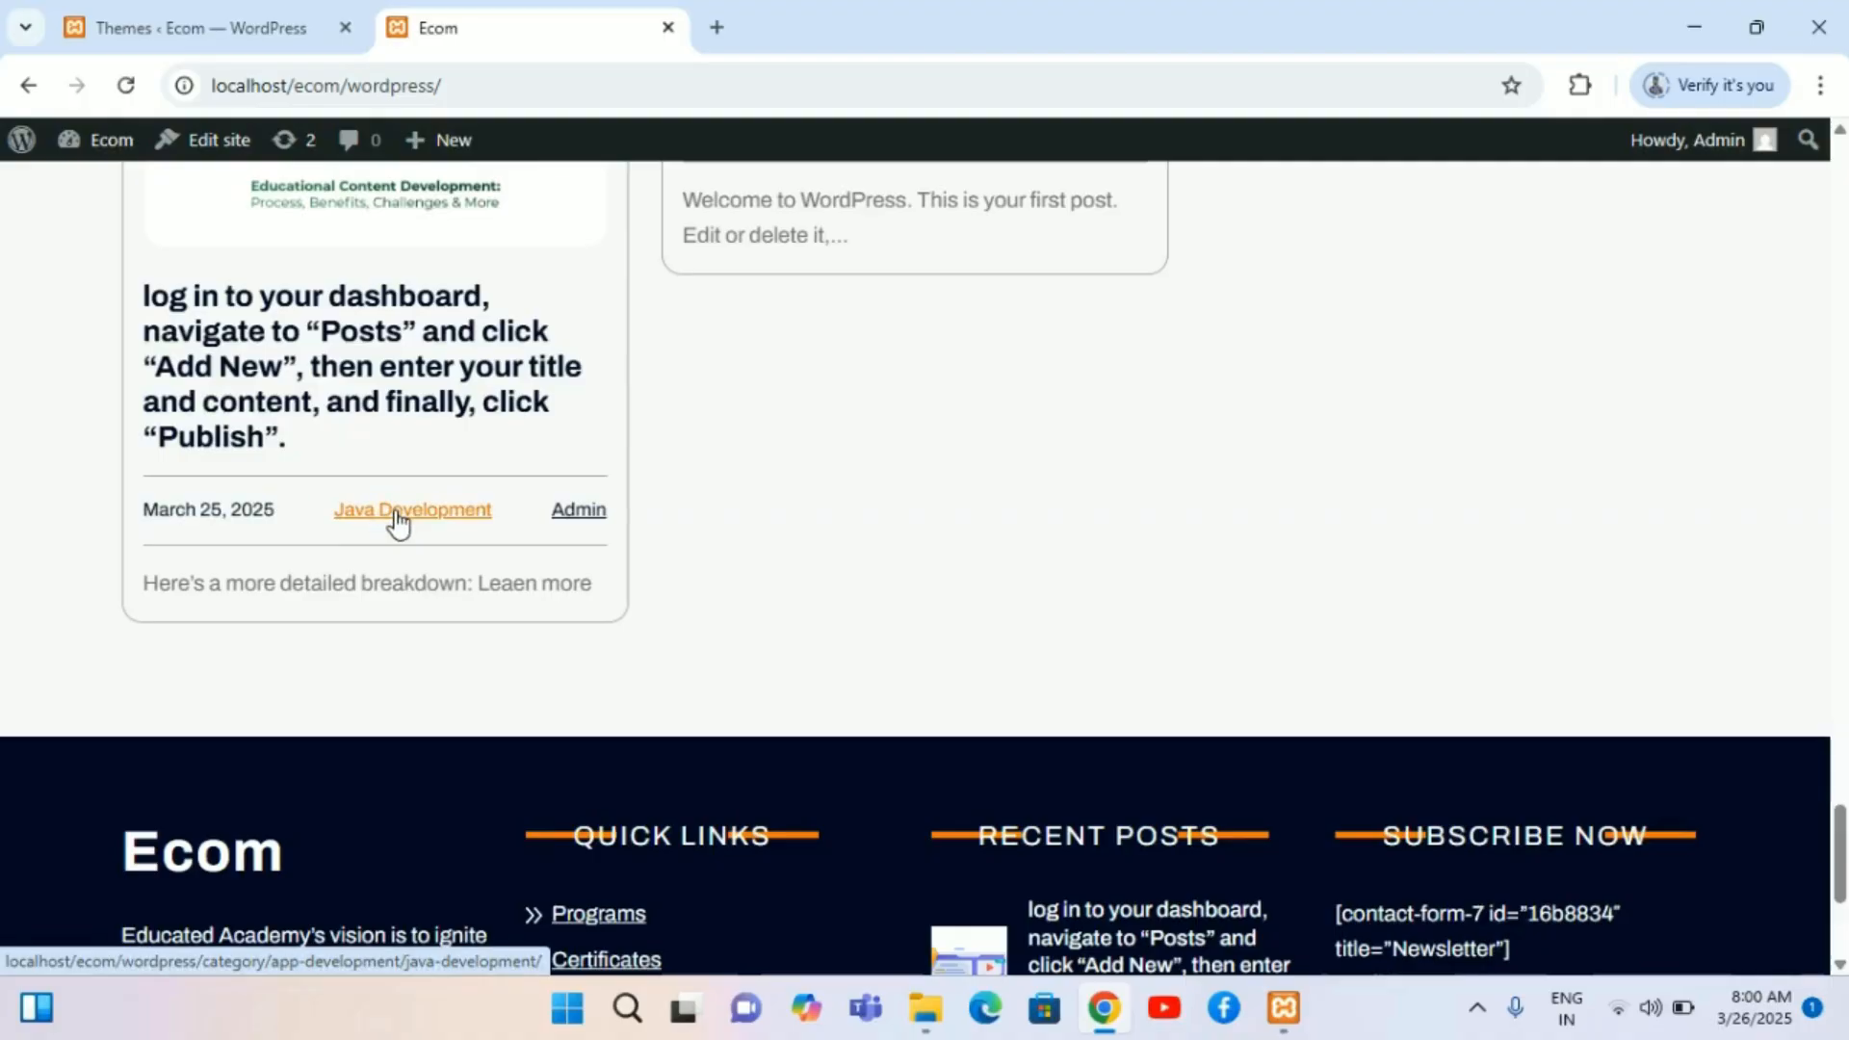
pyautogui.click(395, 513)
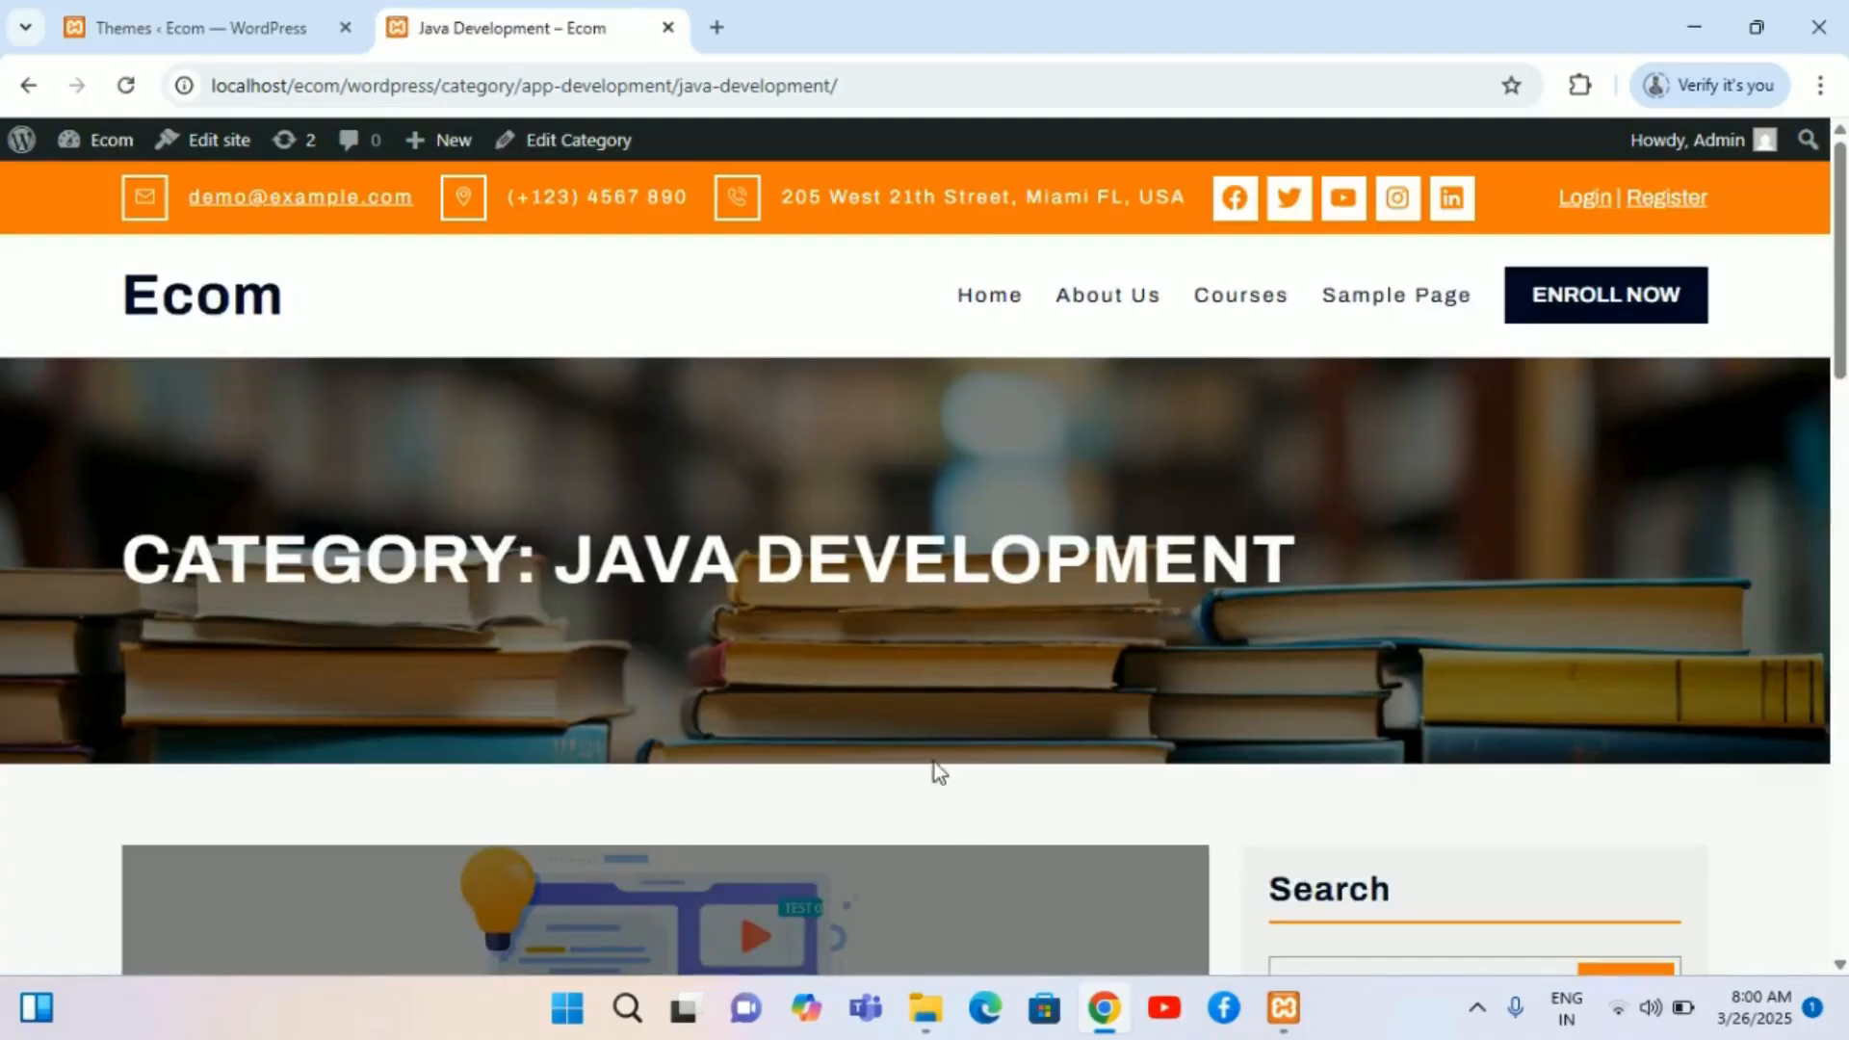
# Step: Scroll the Java Development category page, open the post through Read More, and go back
pyautogui.scroll(-10, 939, 776)
pyautogui.scroll(-5, 942, 787)
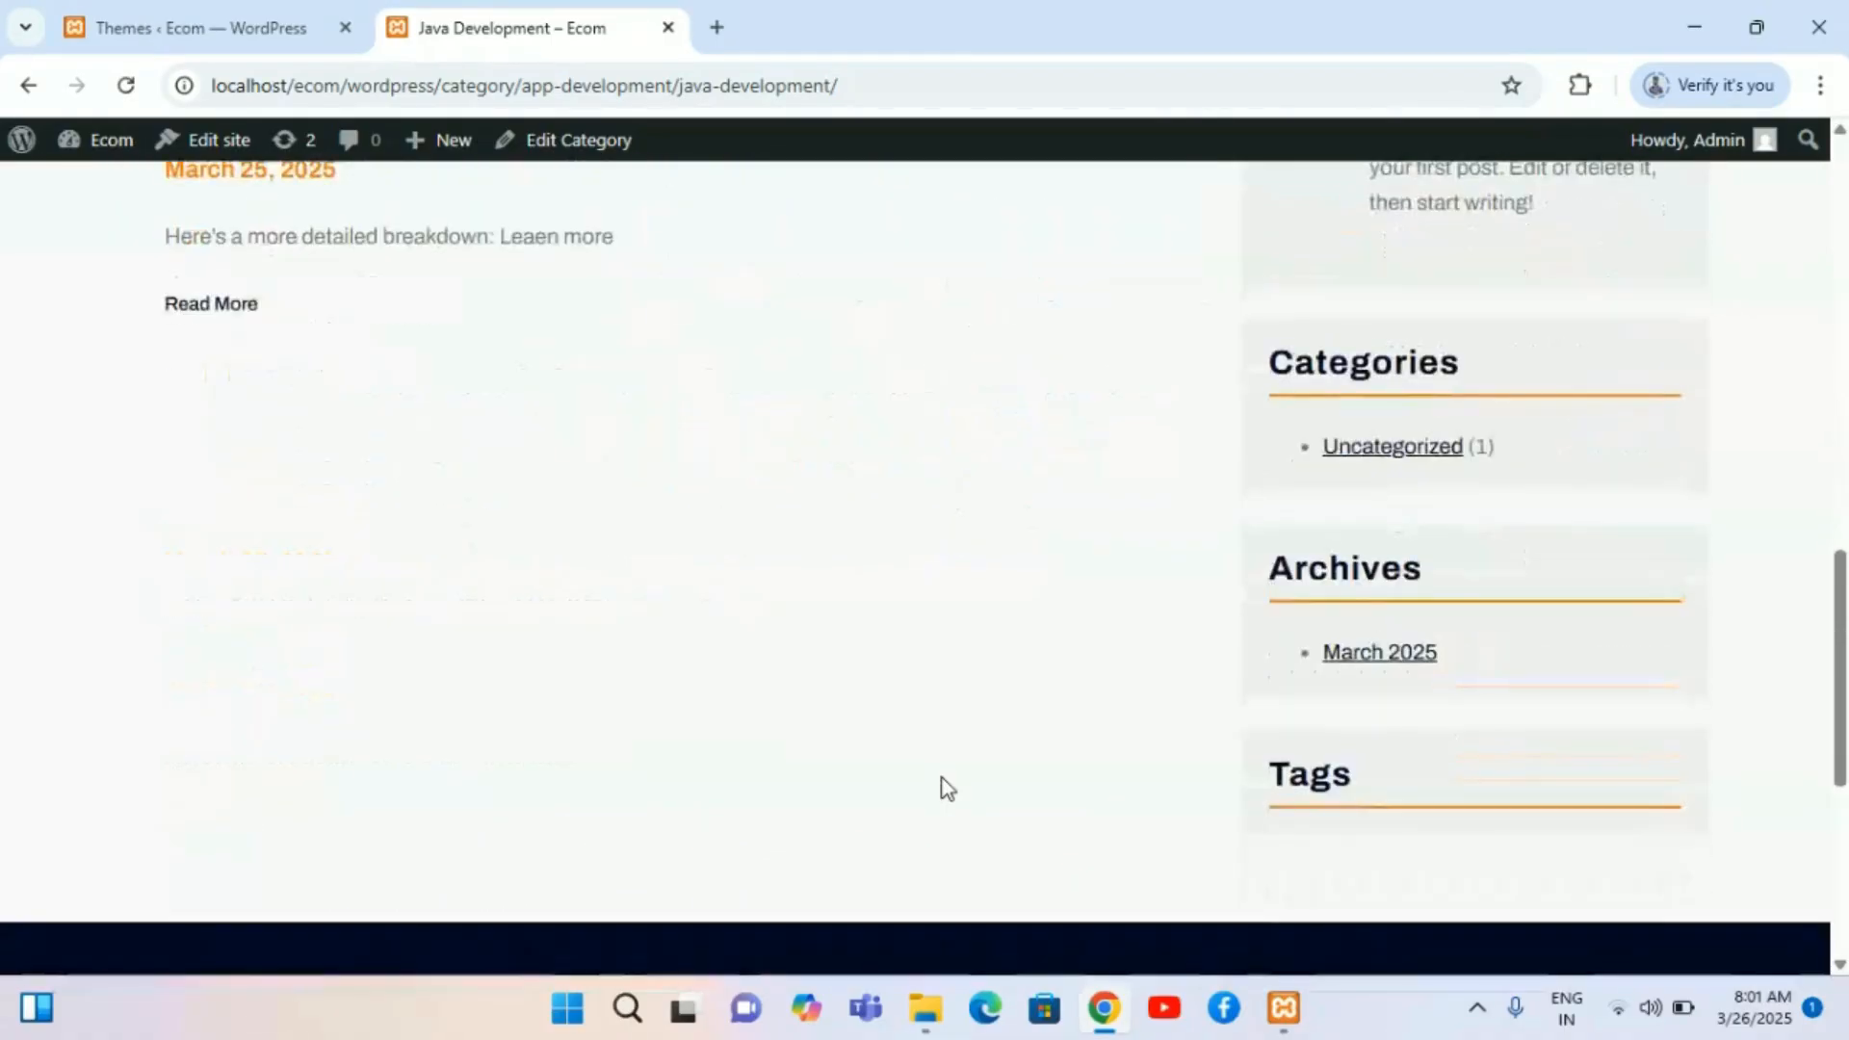
pyautogui.scroll(6, 941, 787)
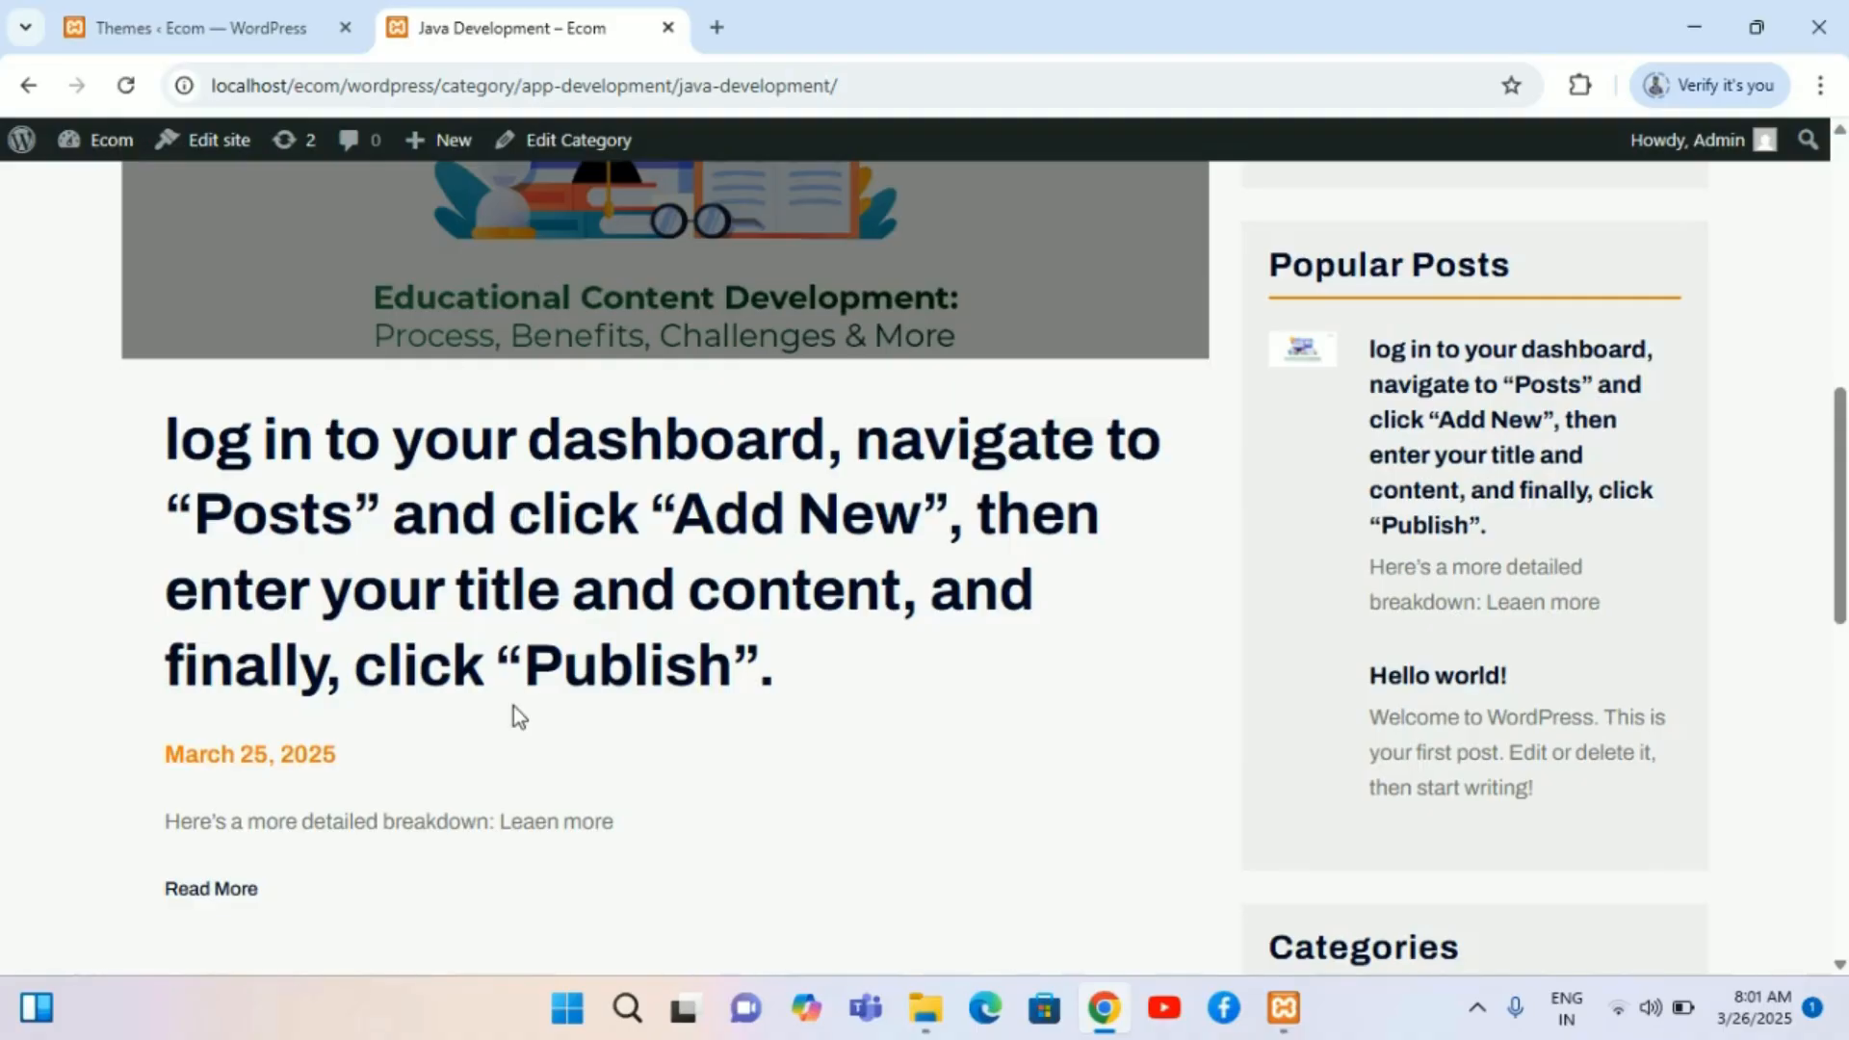
pyautogui.click(233, 892)
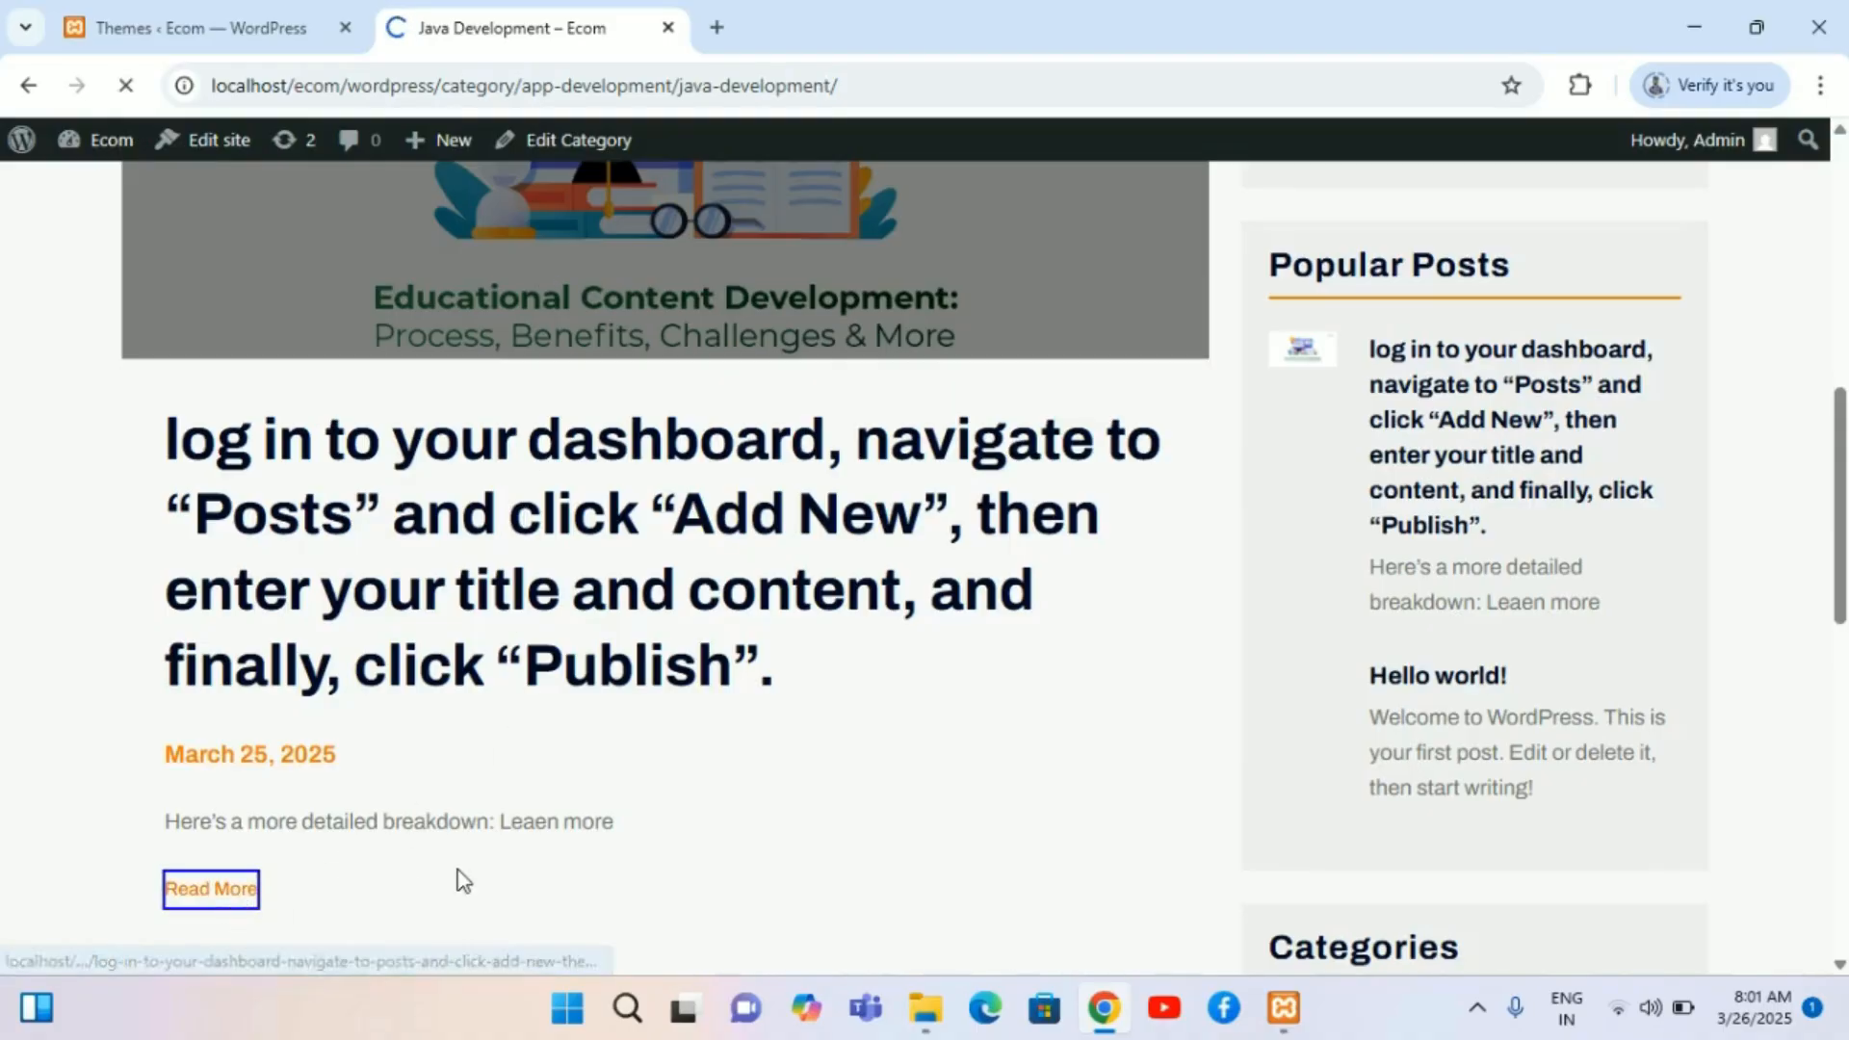
pyautogui.scroll(-15, 463, 881)
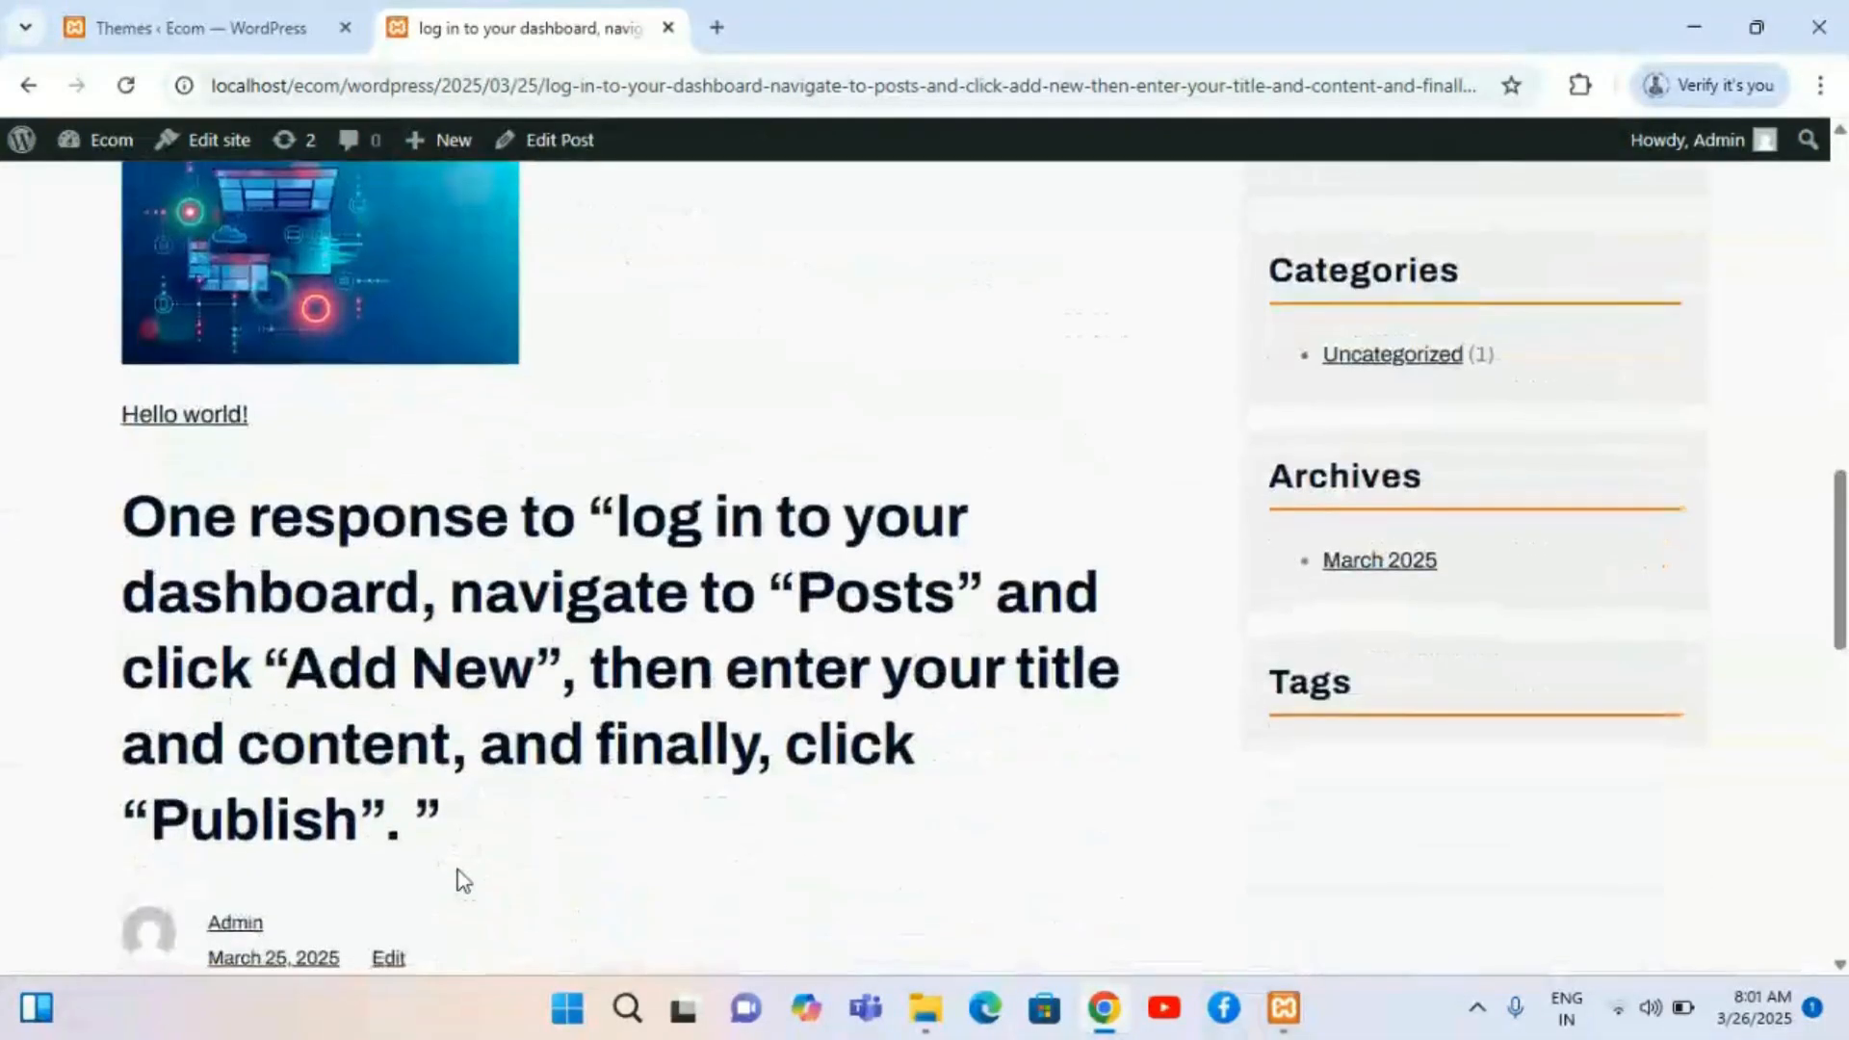
pyautogui.scroll(-5, 461, 878)
pyautogui.scroll(20, 458, 877)
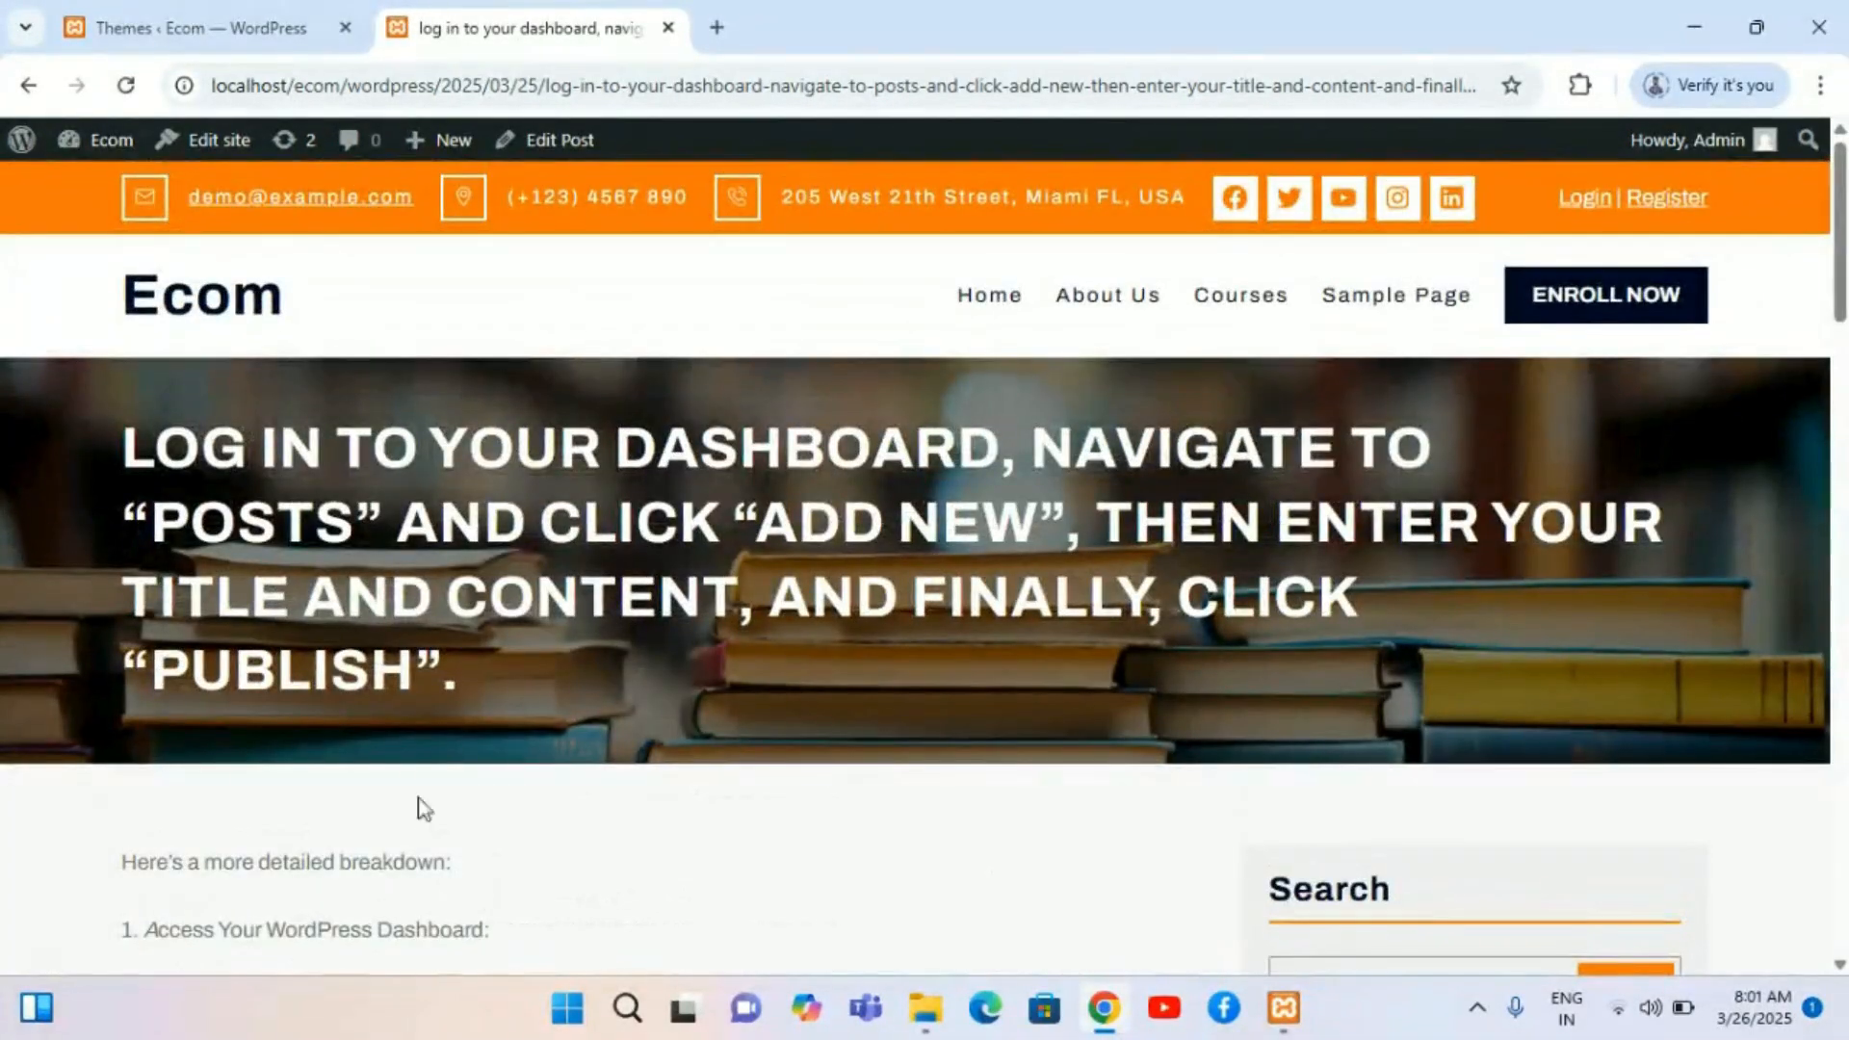
pyautogui.click(28, 85)
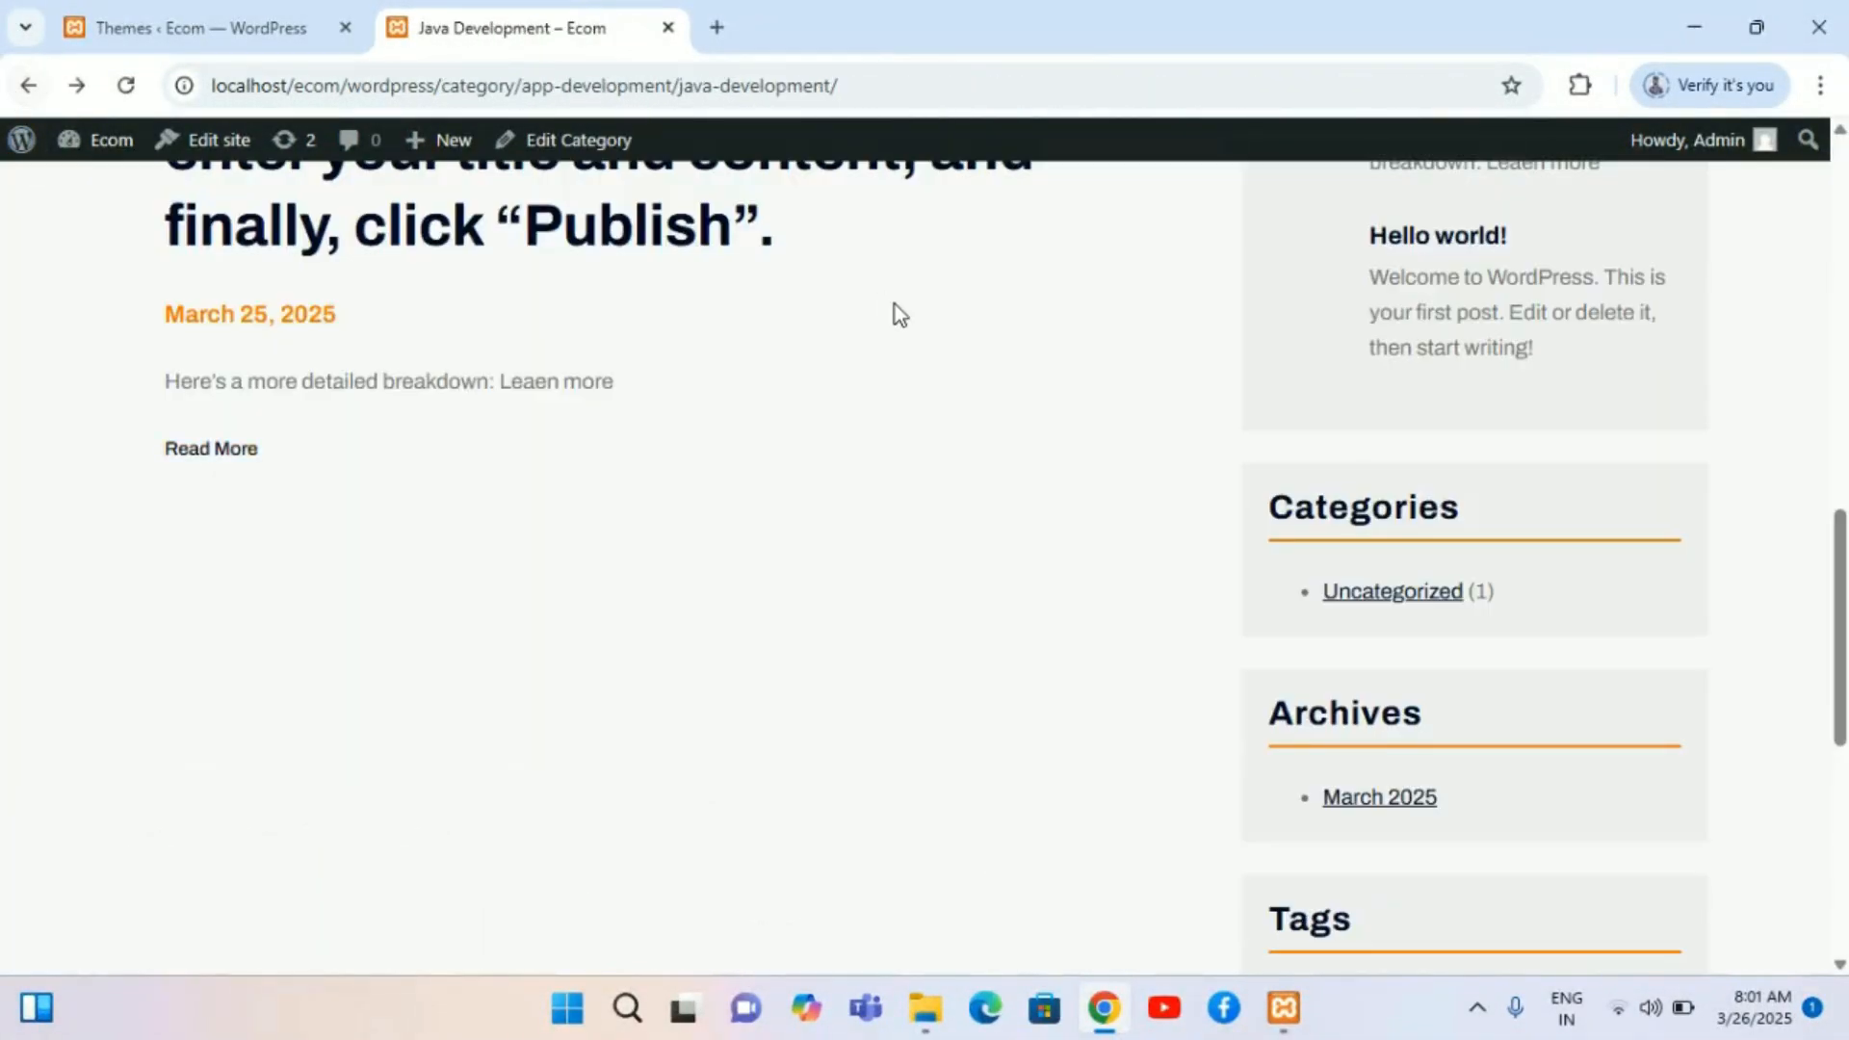
# Step: Examine the category page's sidebar widgets, including the Categories list
pyautogui.scroll(-10, 894, 304)
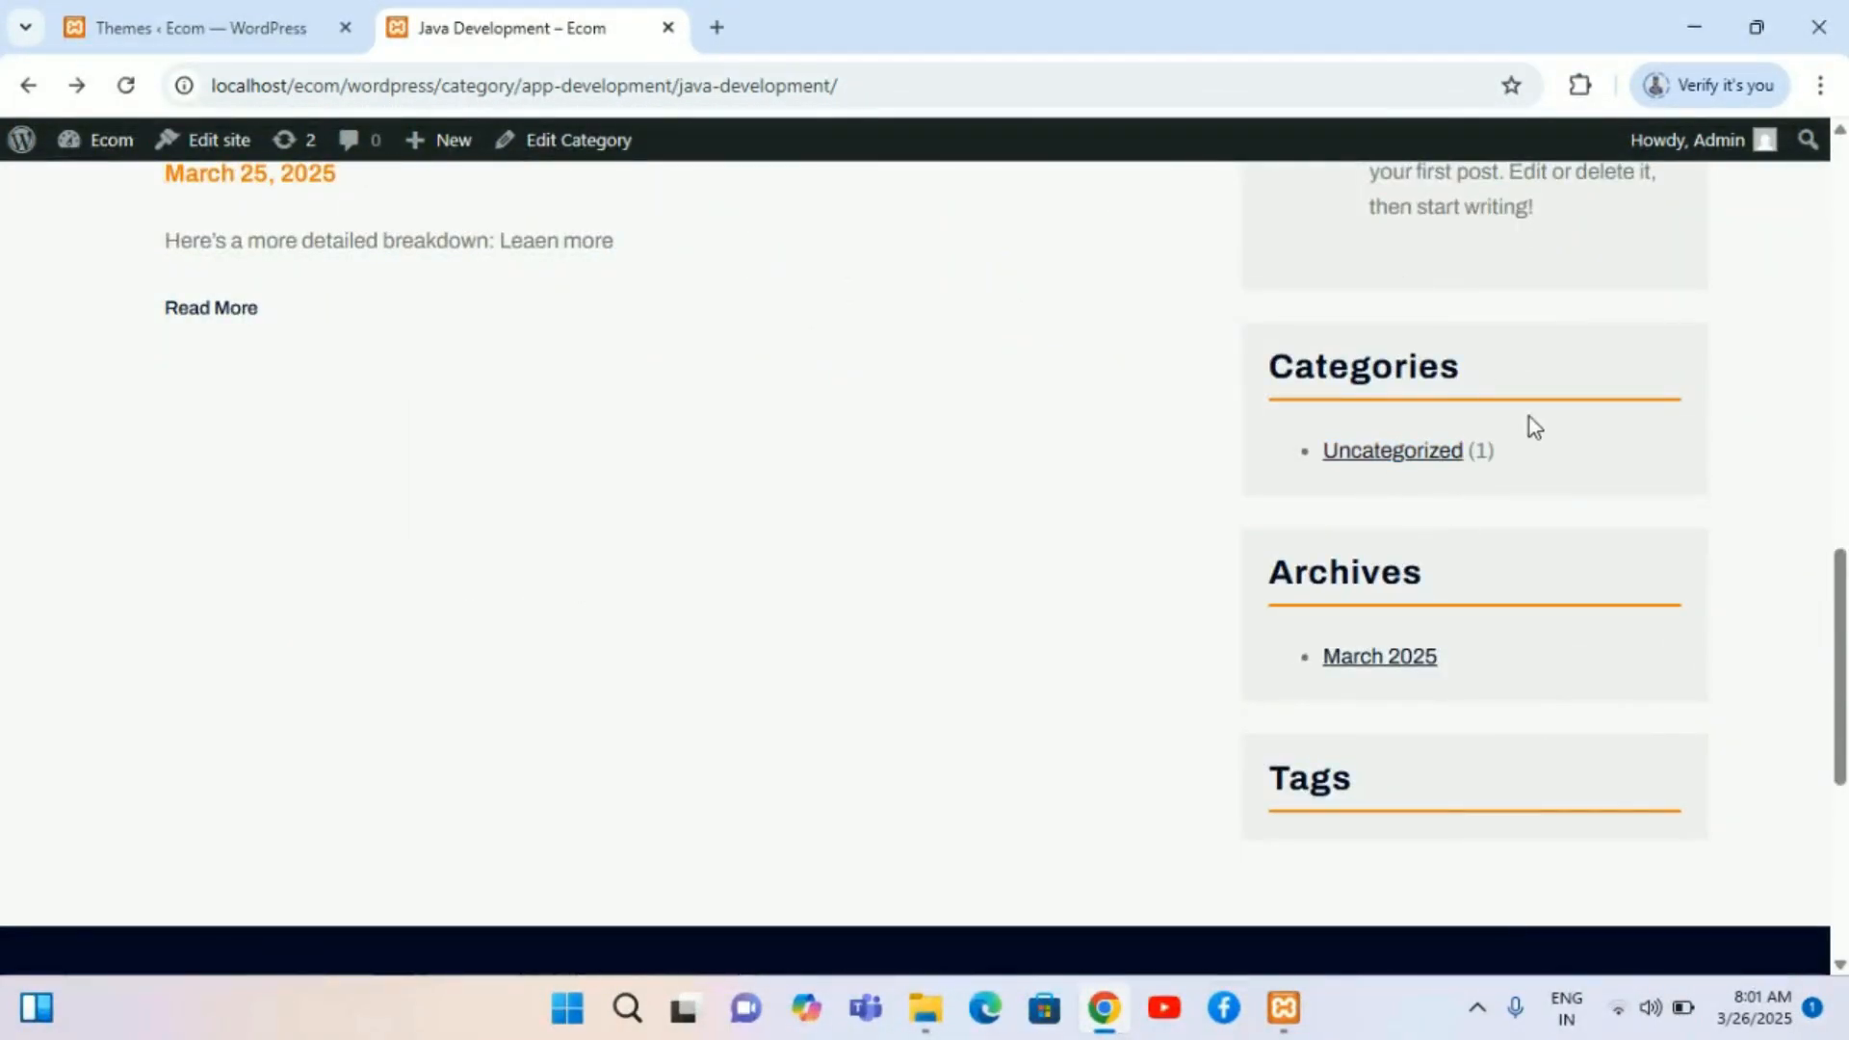
pyautogui.scroll(4, 1339, 524)
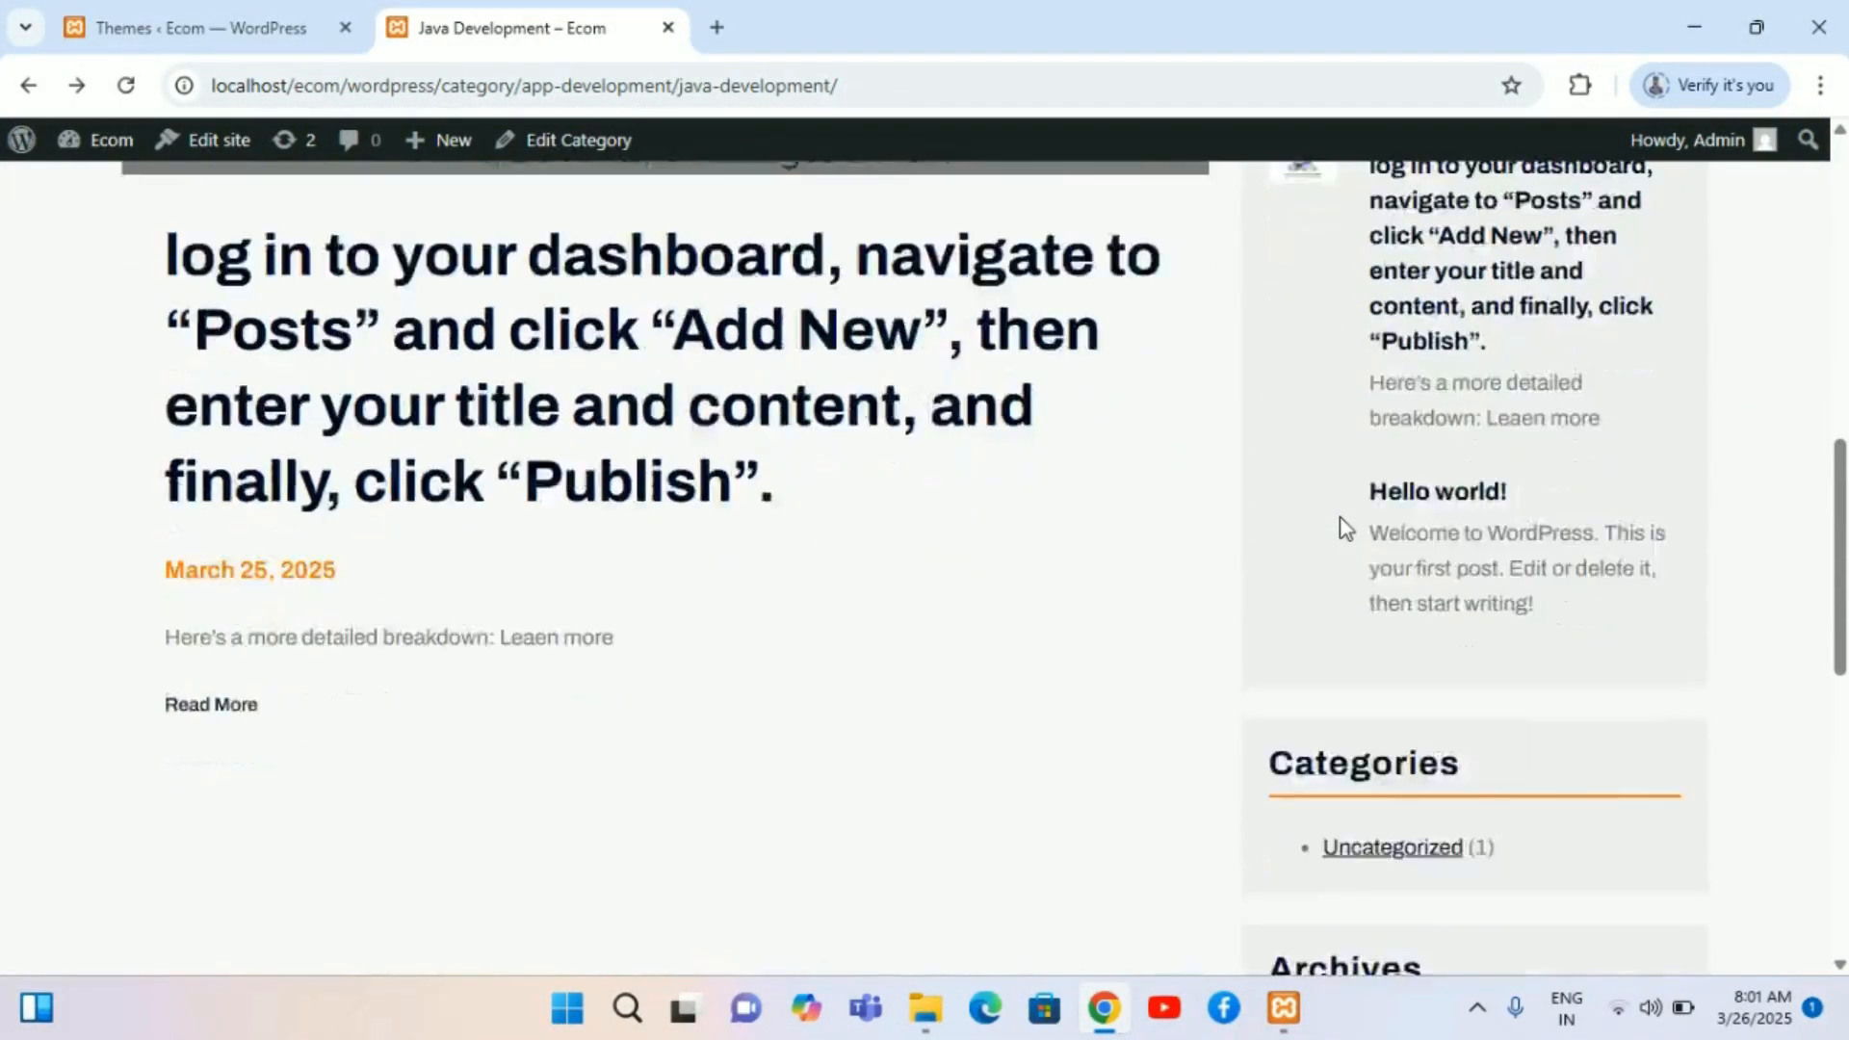
pyautogui.scroll(8, 1345, 527)
pyautogui.scroll(-10, 1346, 527)
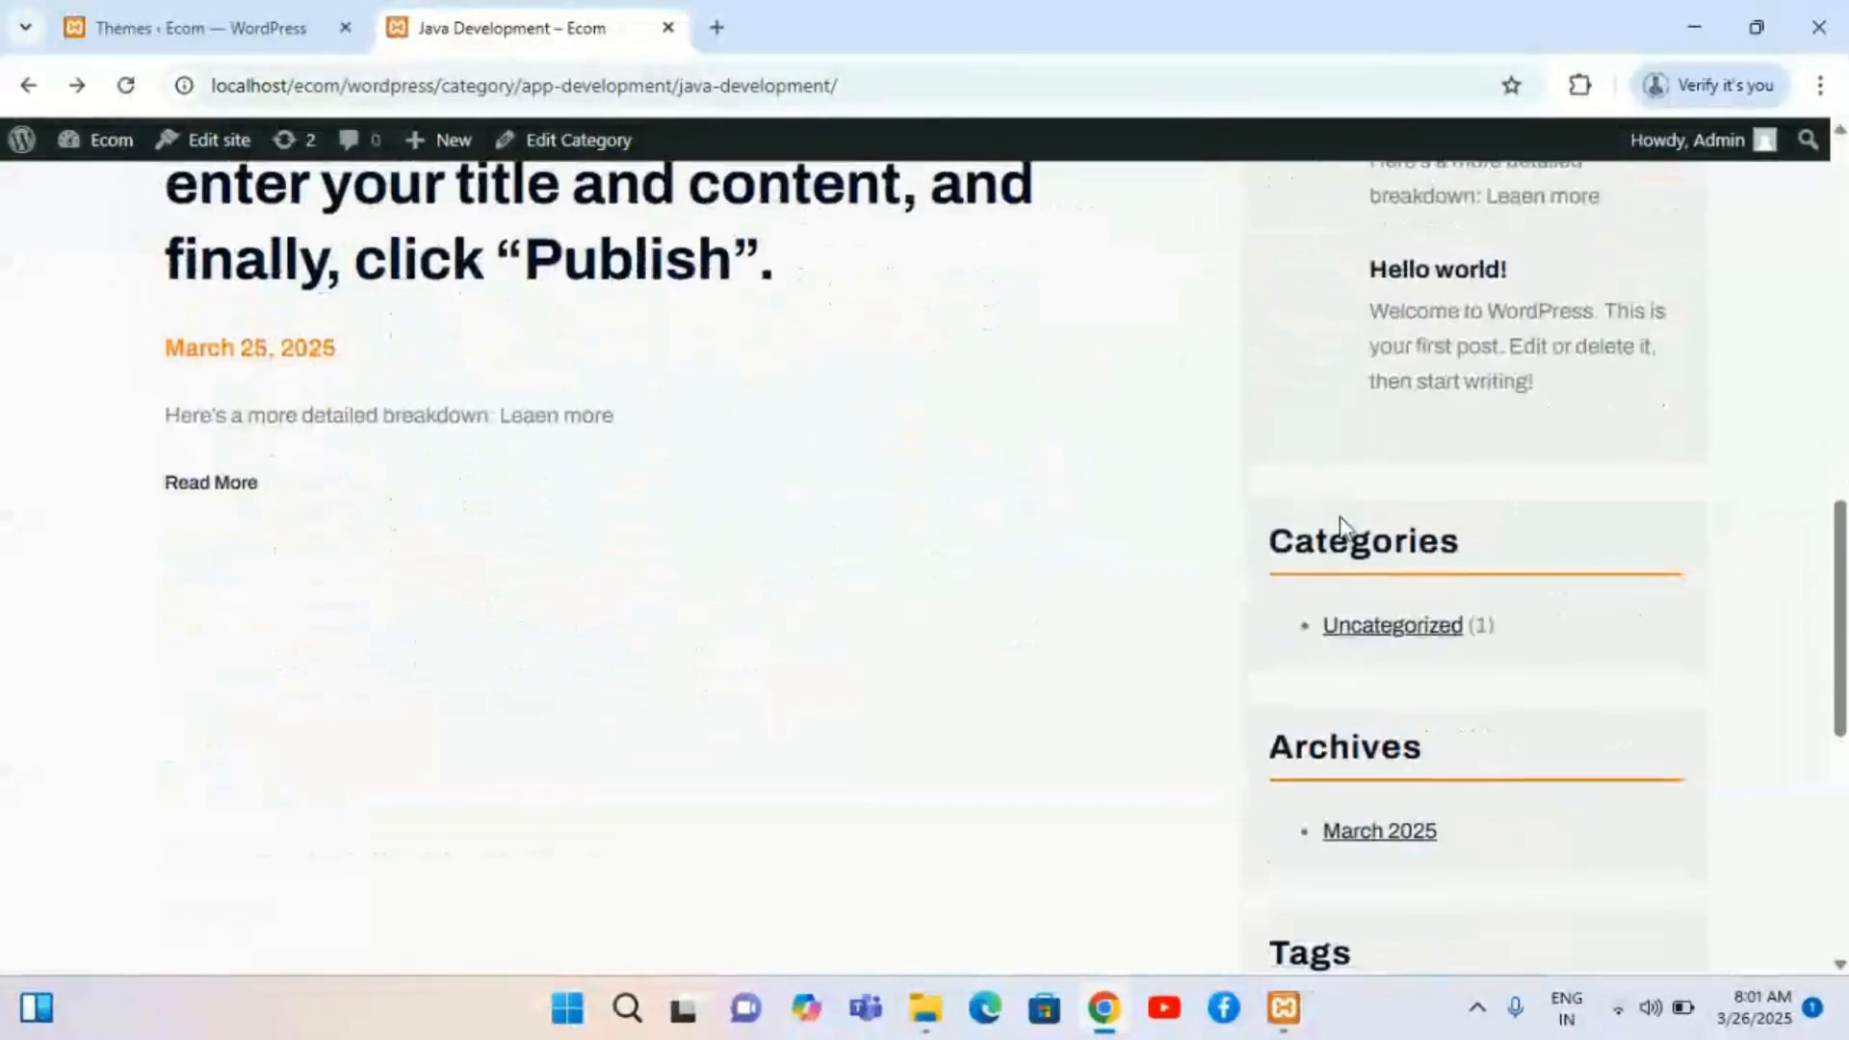
pyautogui.scroll(-1, 1337, 846)
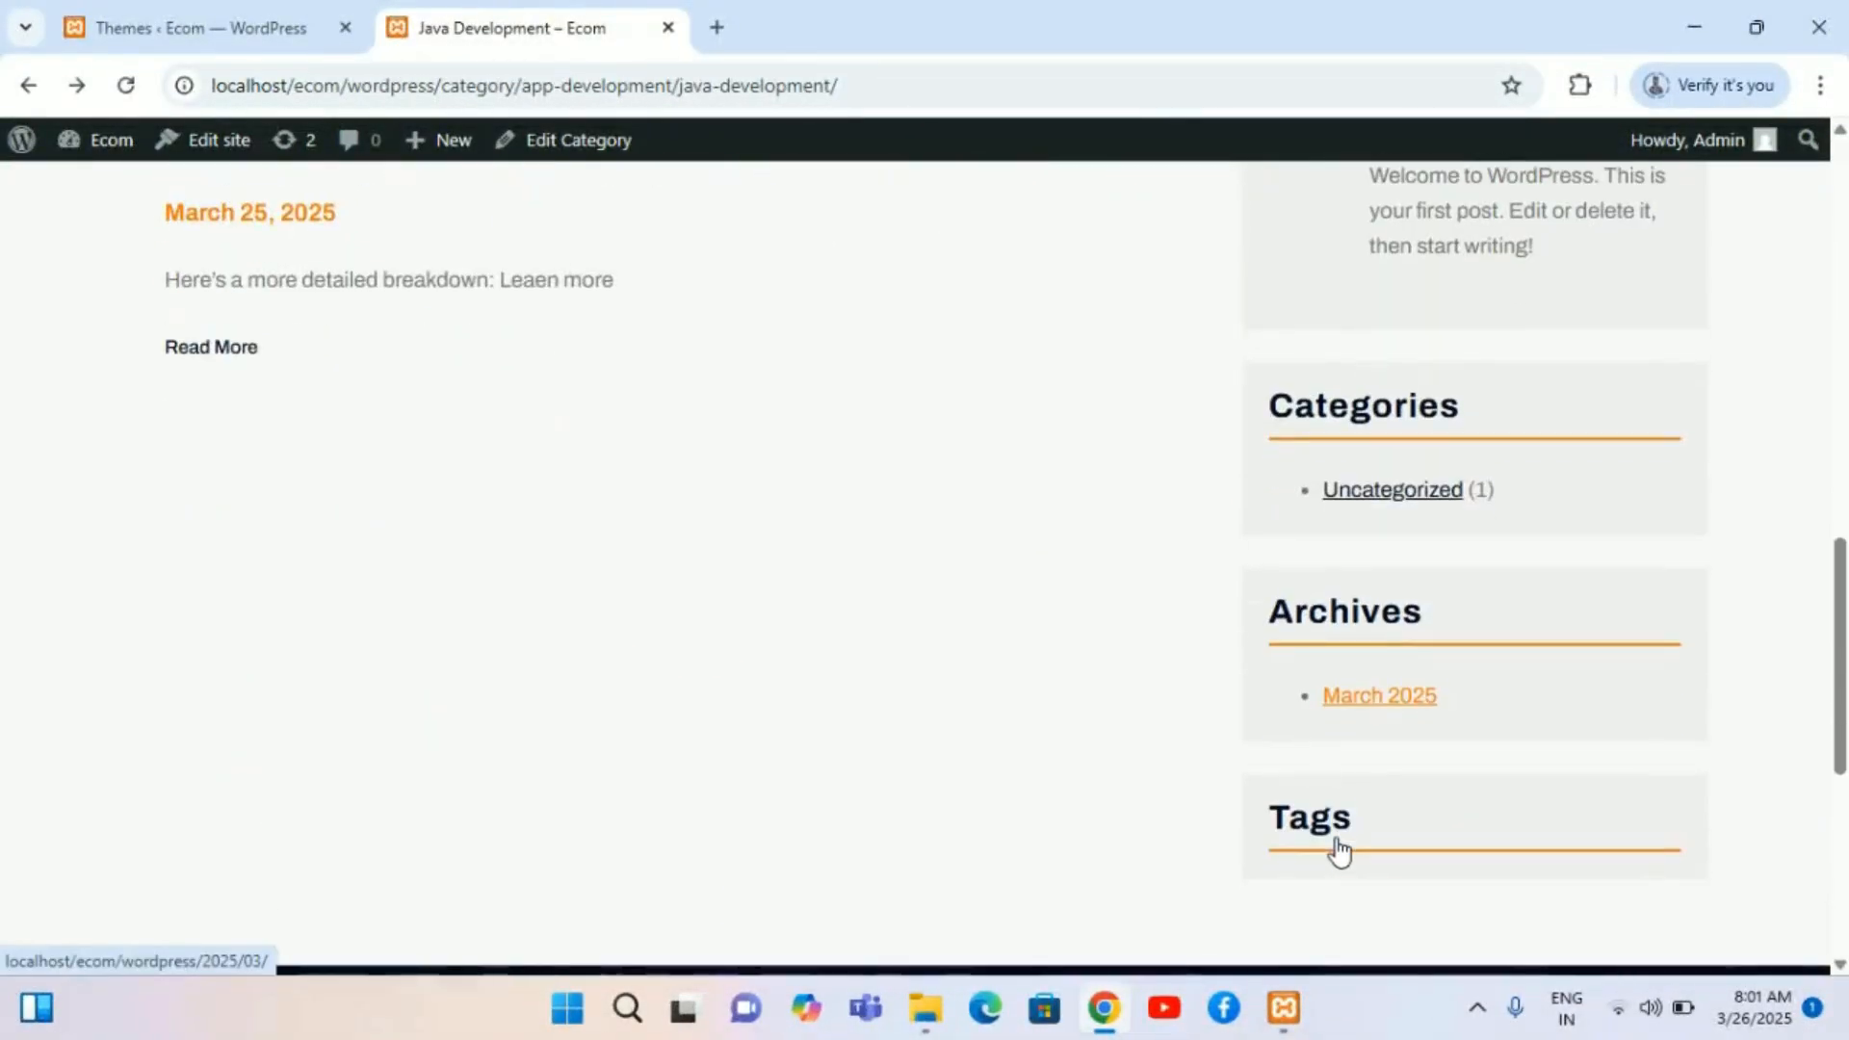
pyautogui.scroll(3, 1337, 846)
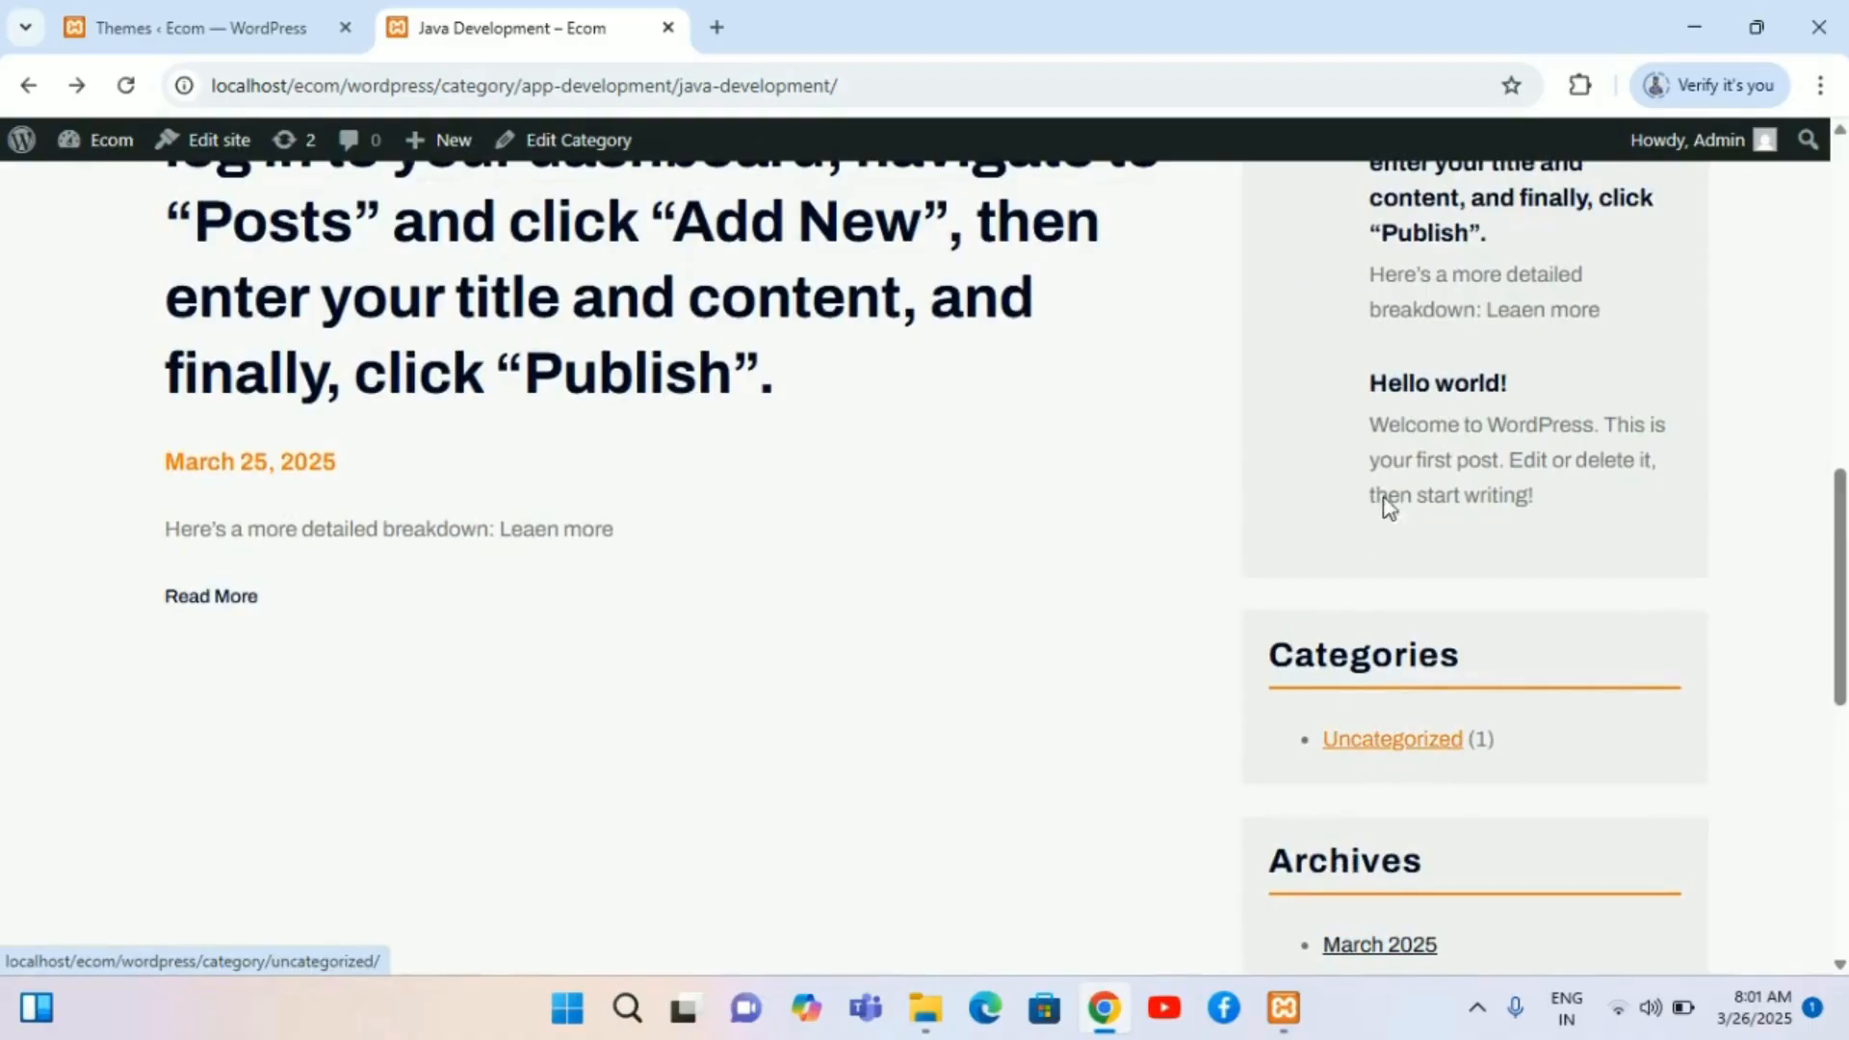
pyautogui.scroll(1, 1390, 484)
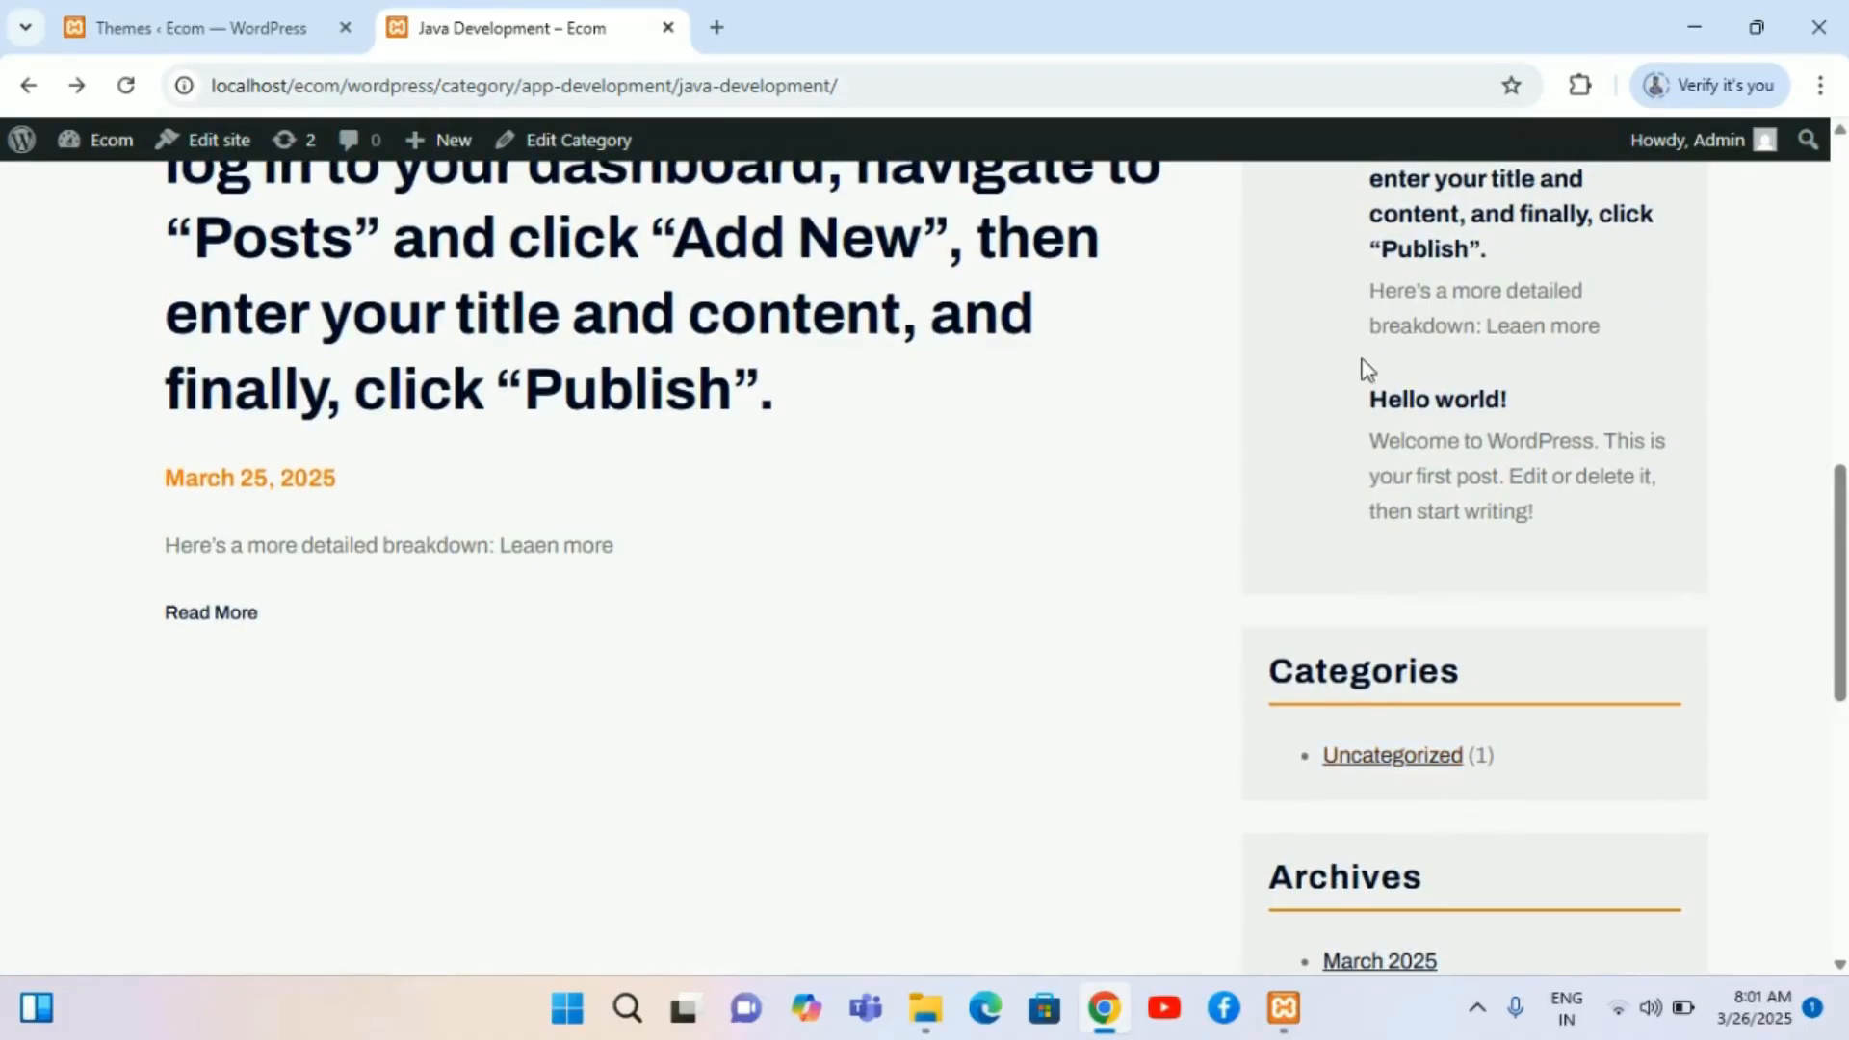
pyautogui.scroll(10, 1361, 358)
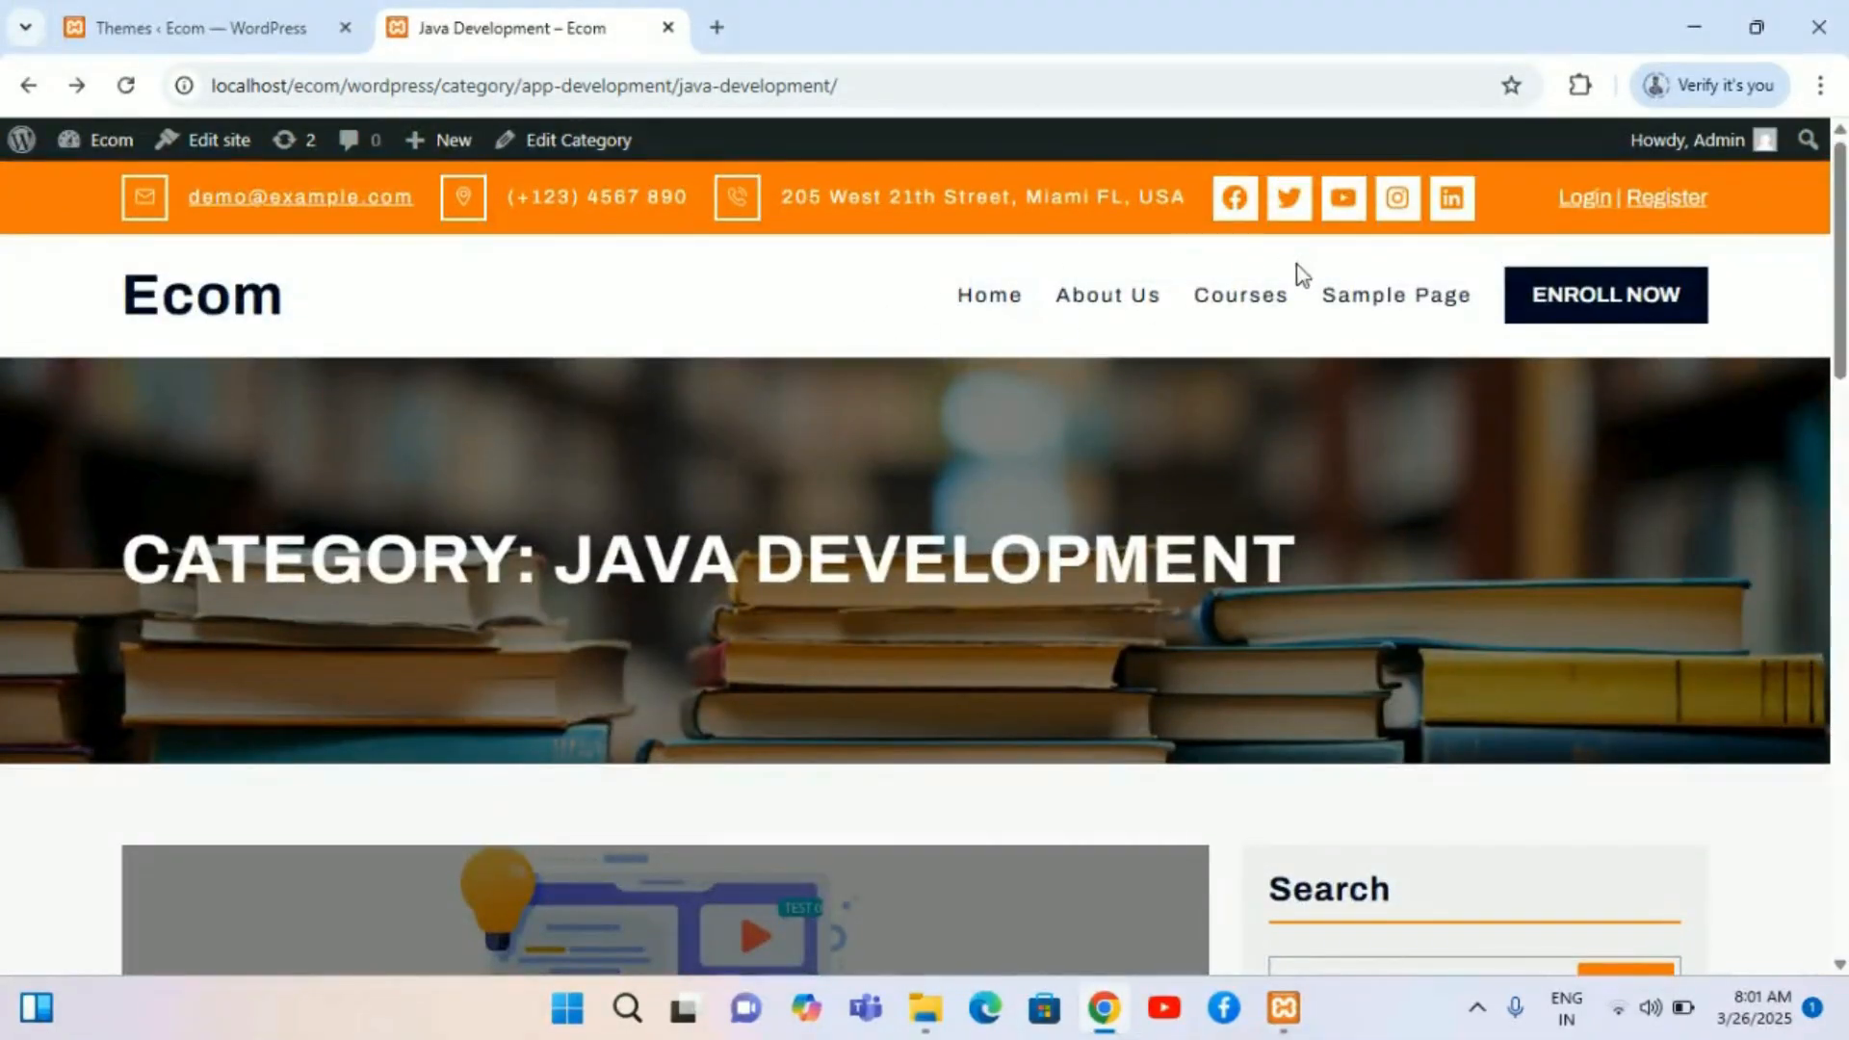
pyautogui.scroll(-14, 1353, 602)
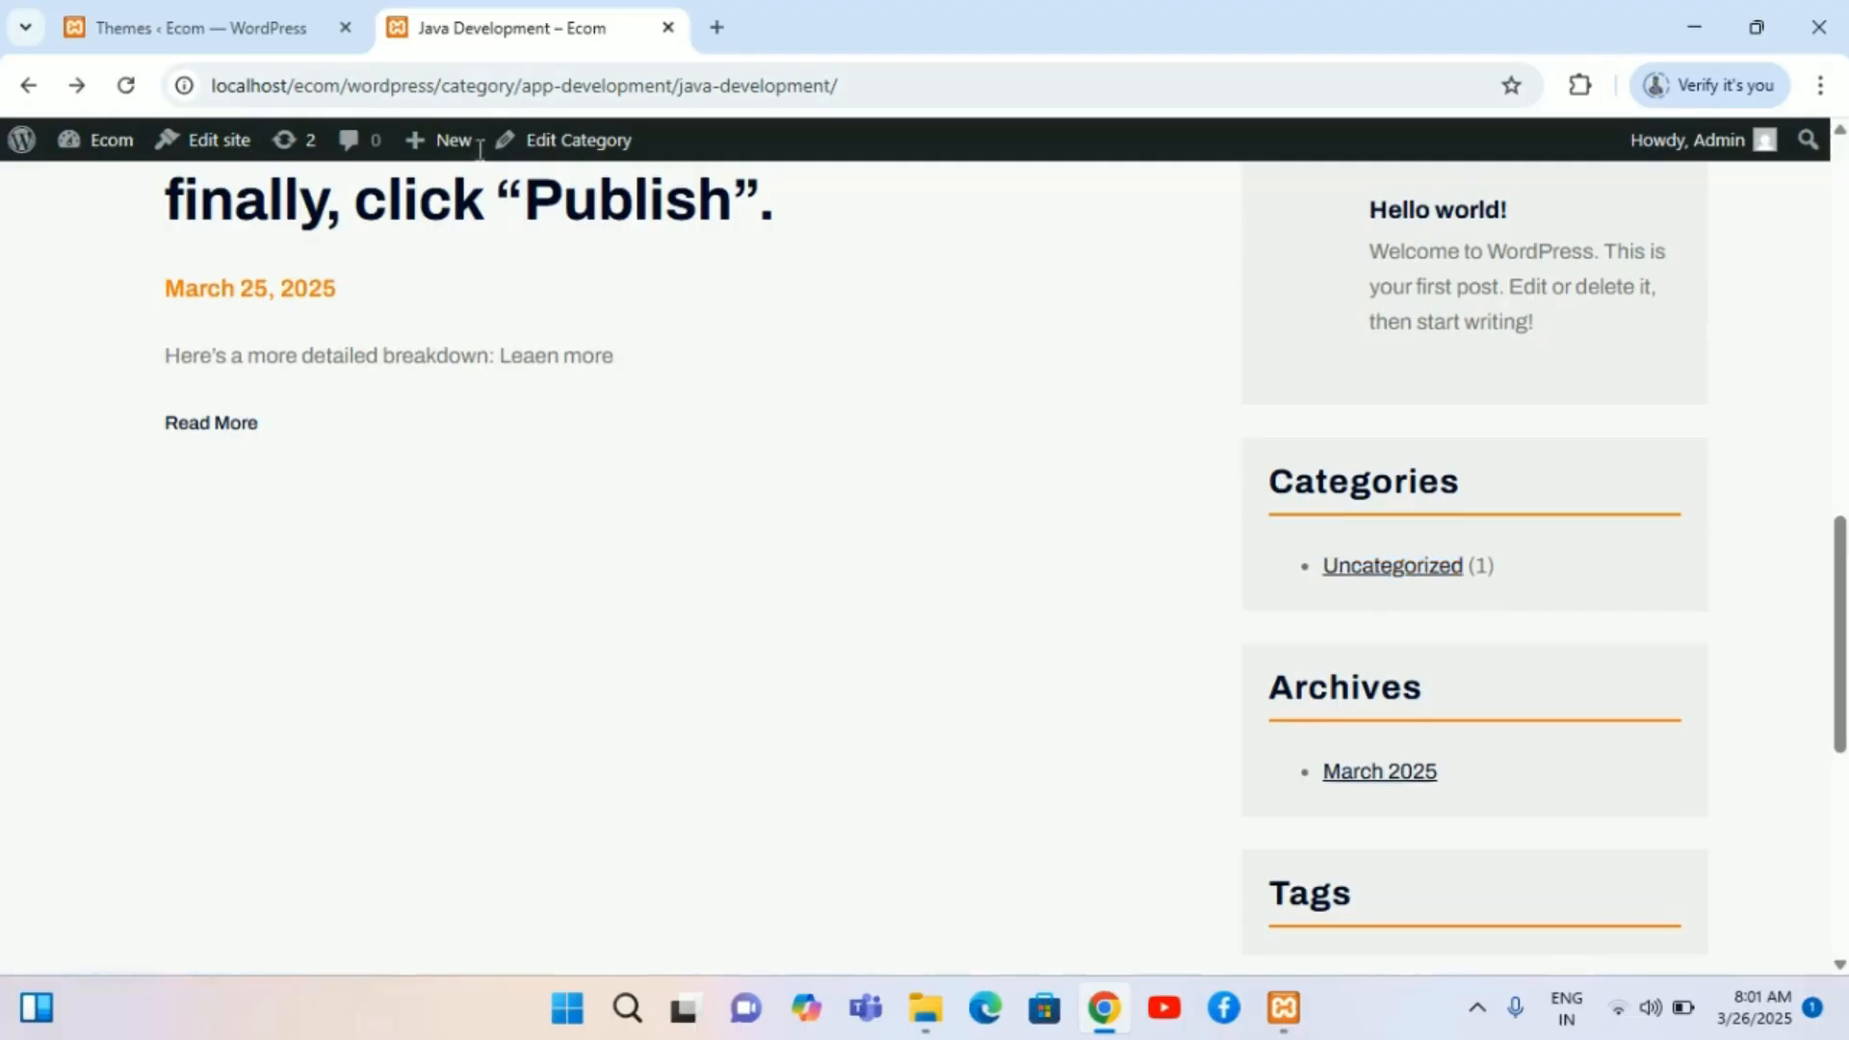
# Step: Open the post Categories screen in the dashboard
pyautogui.click(235, 27)
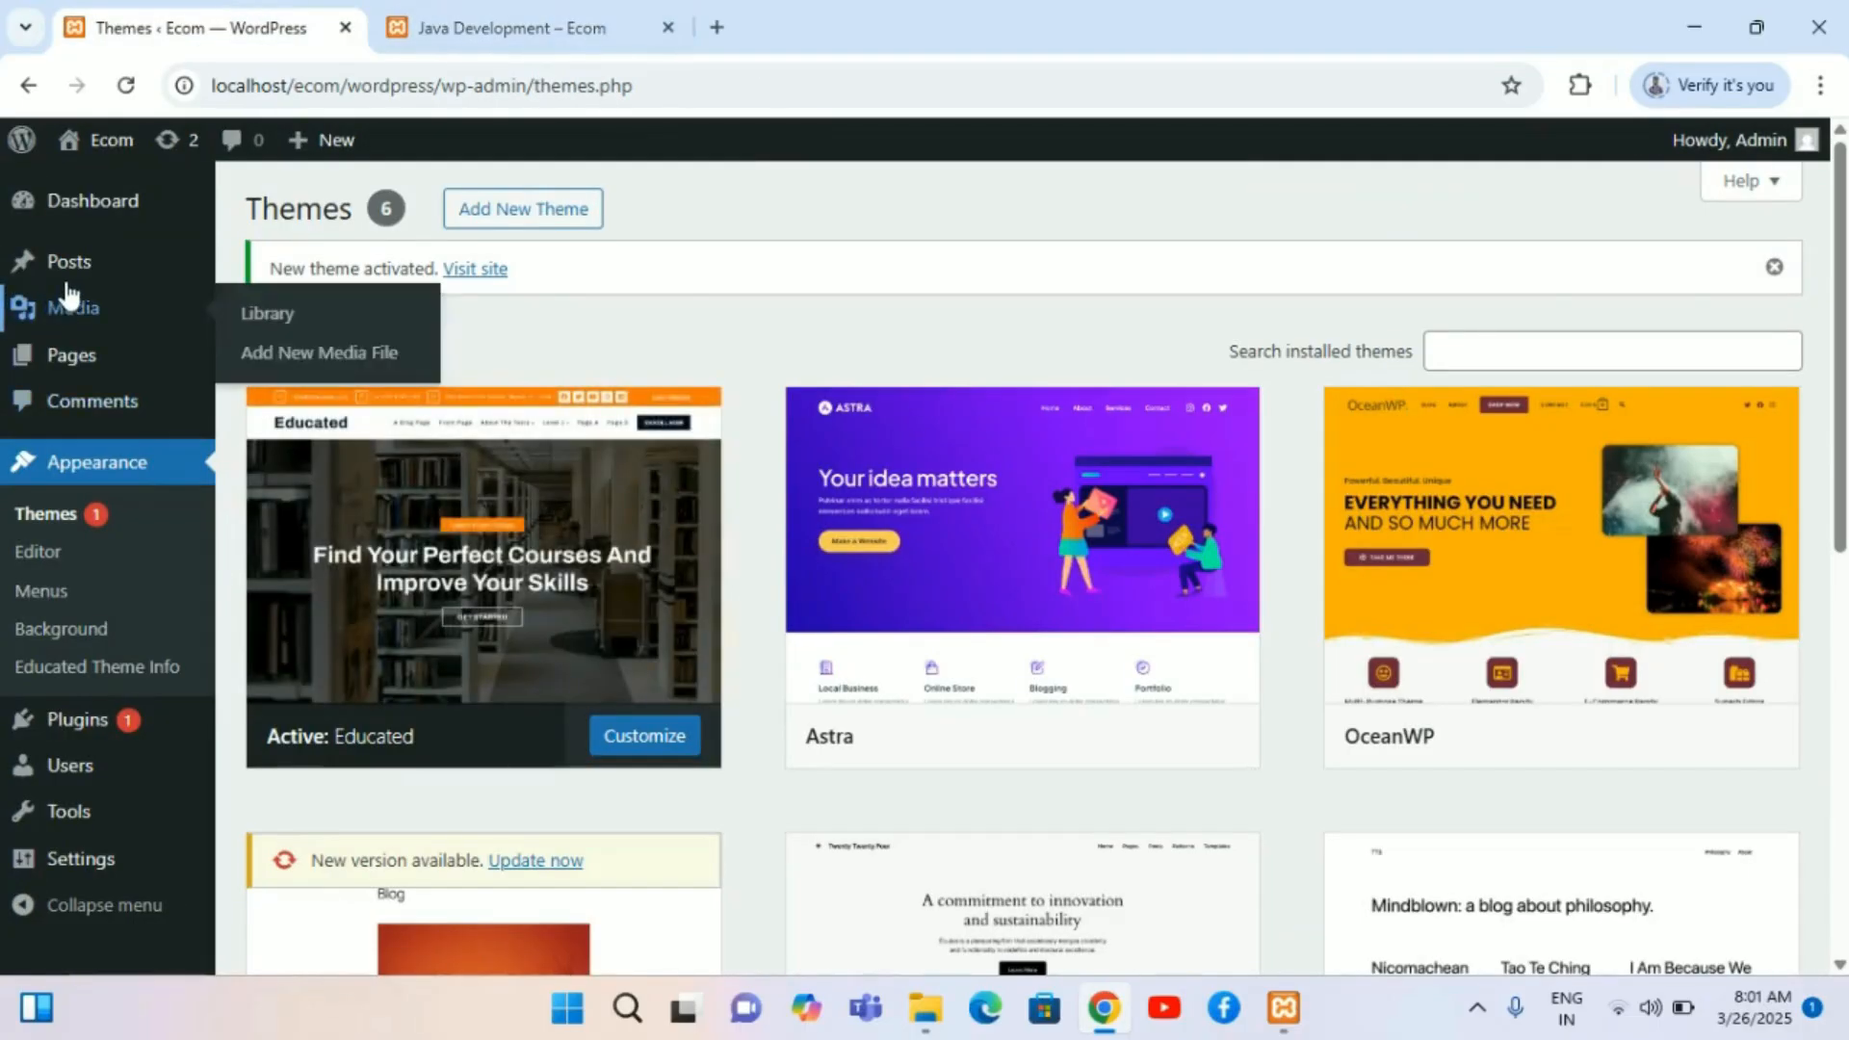
pyautogui.moveTo(73, 277)
pyautogui.click(310, 345)
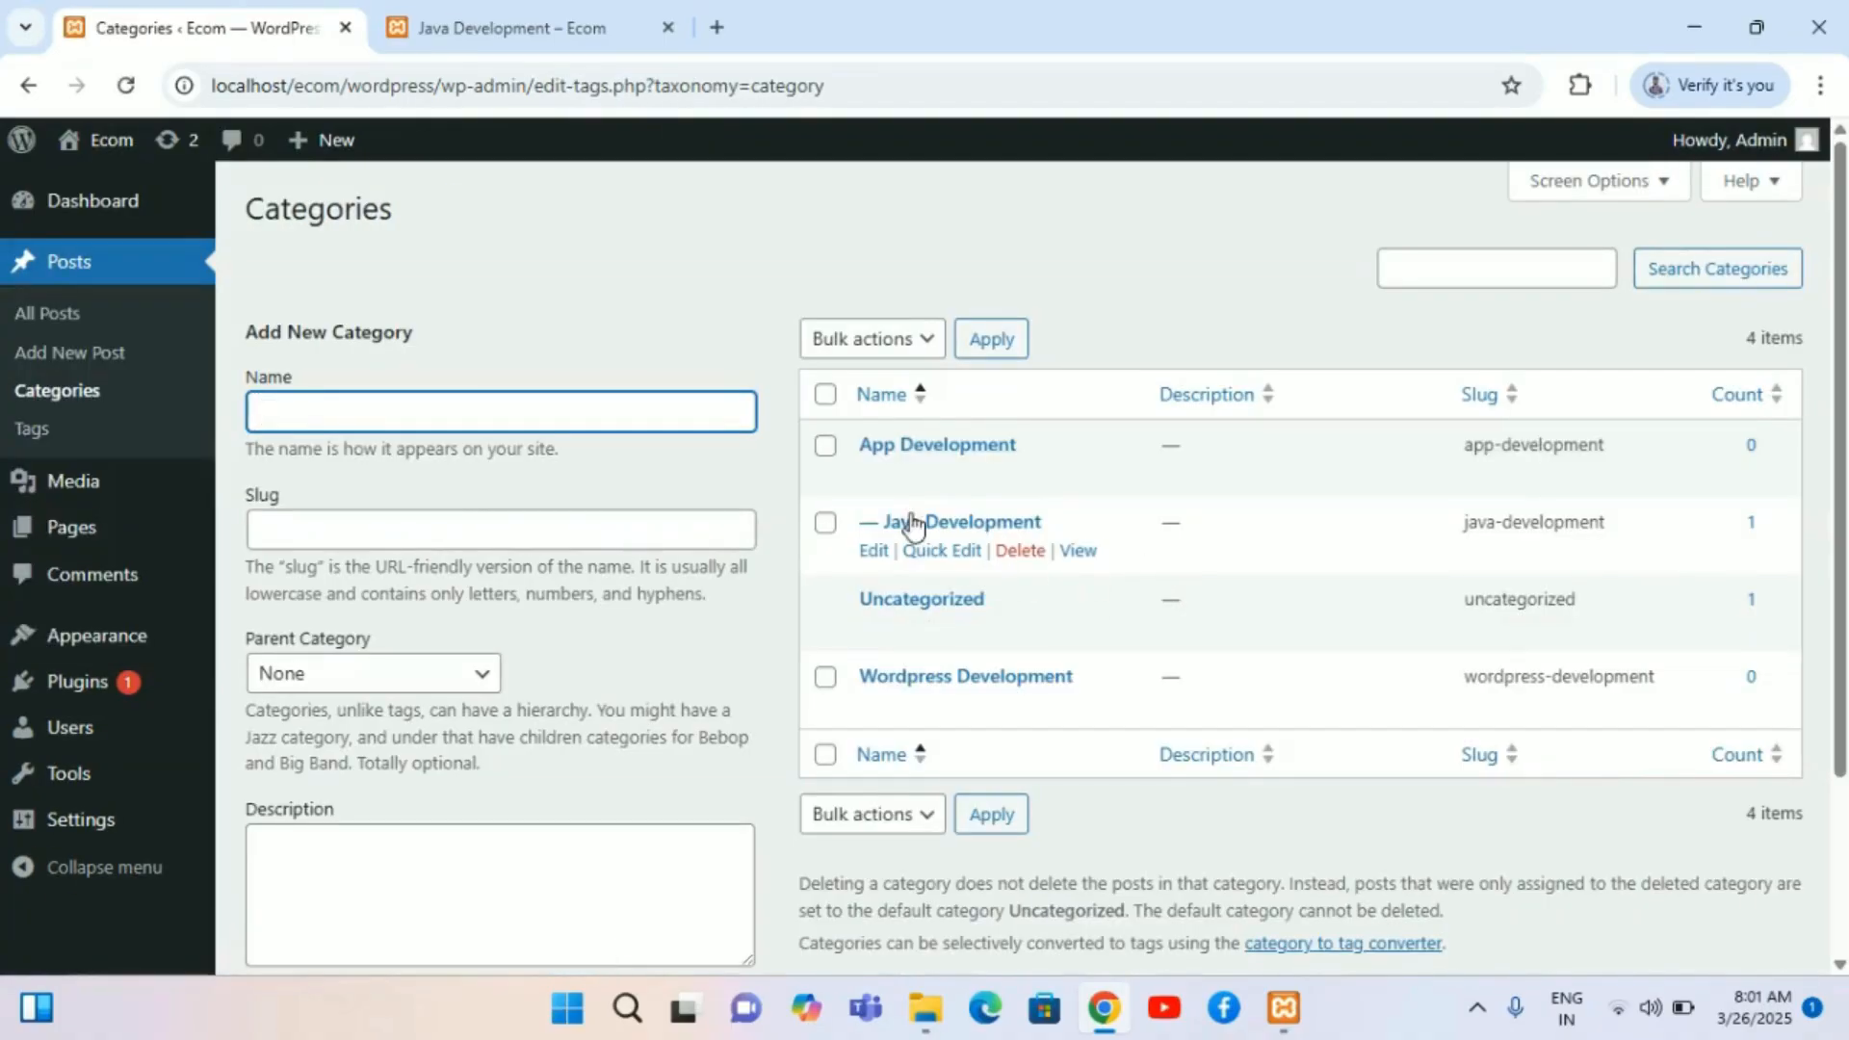
# Step: Select the App Development, Java Development and Wordpress Development categories and try applying a bulk action without choosing one
pyautogui.click(825, 451)
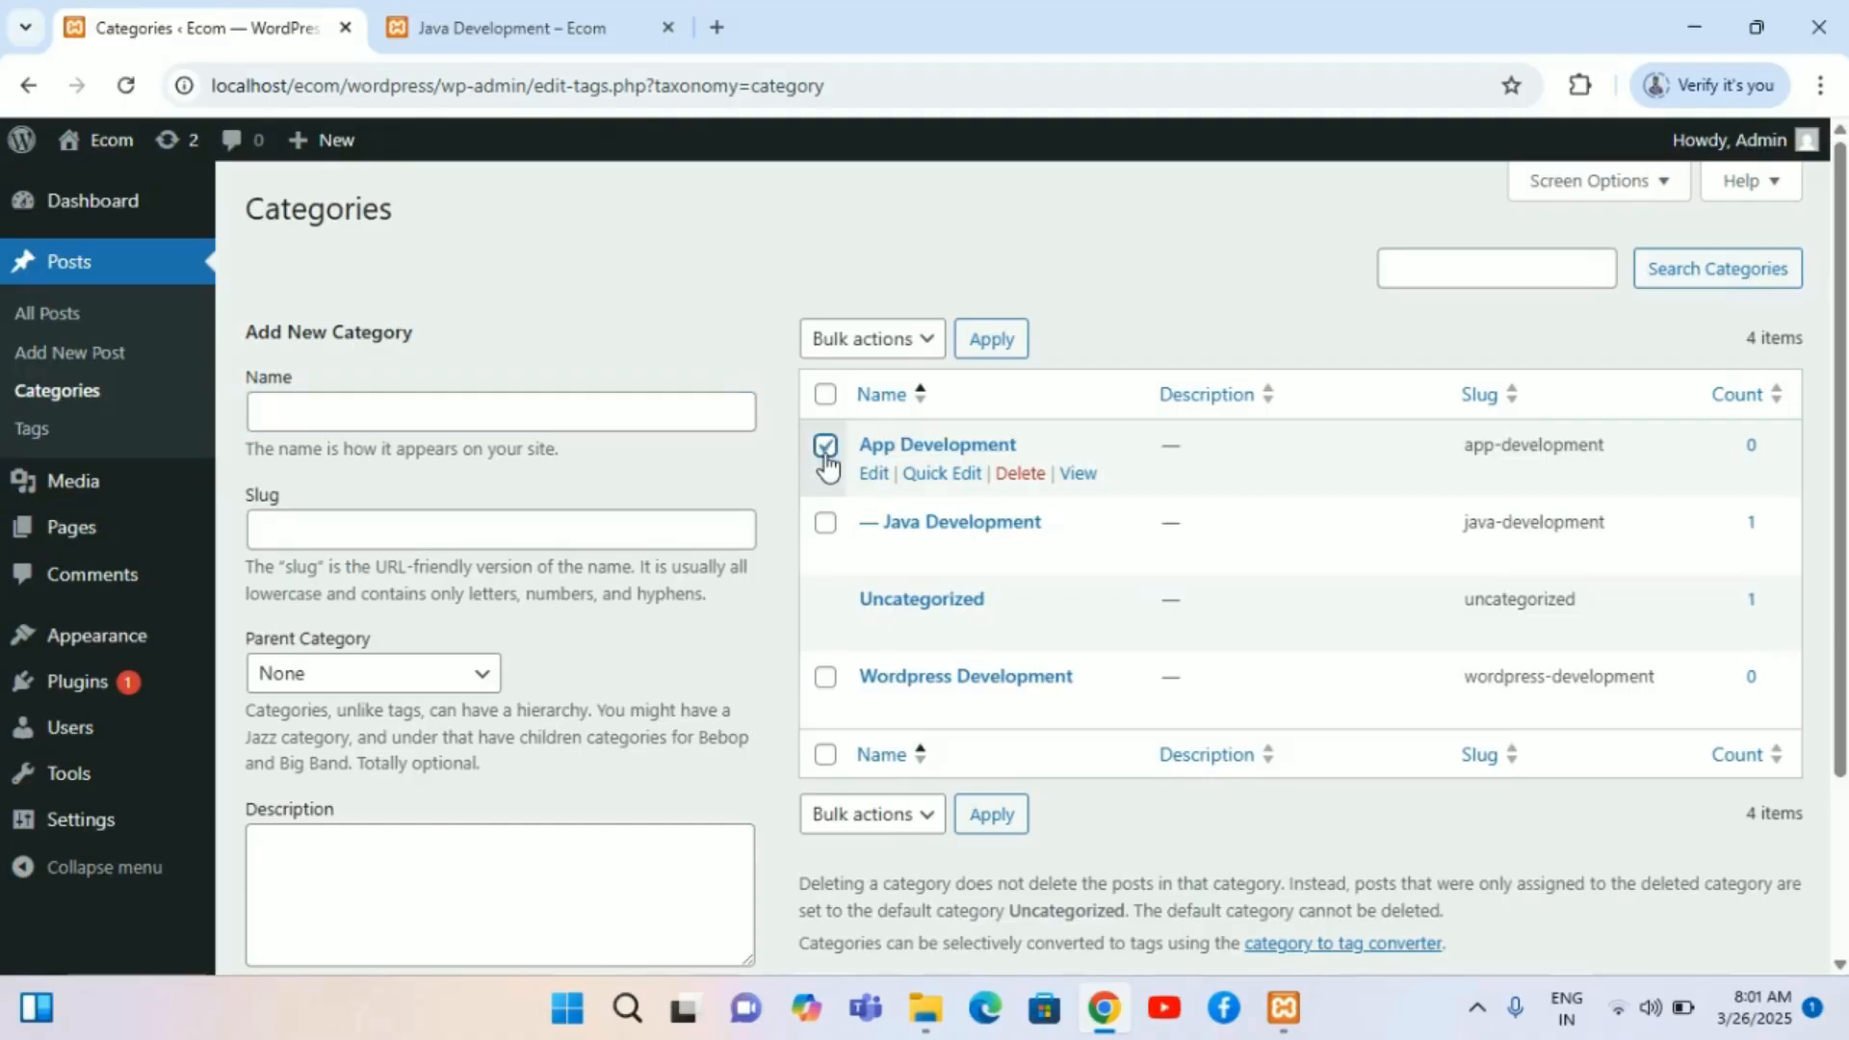
pyautogui.click(824, 676)
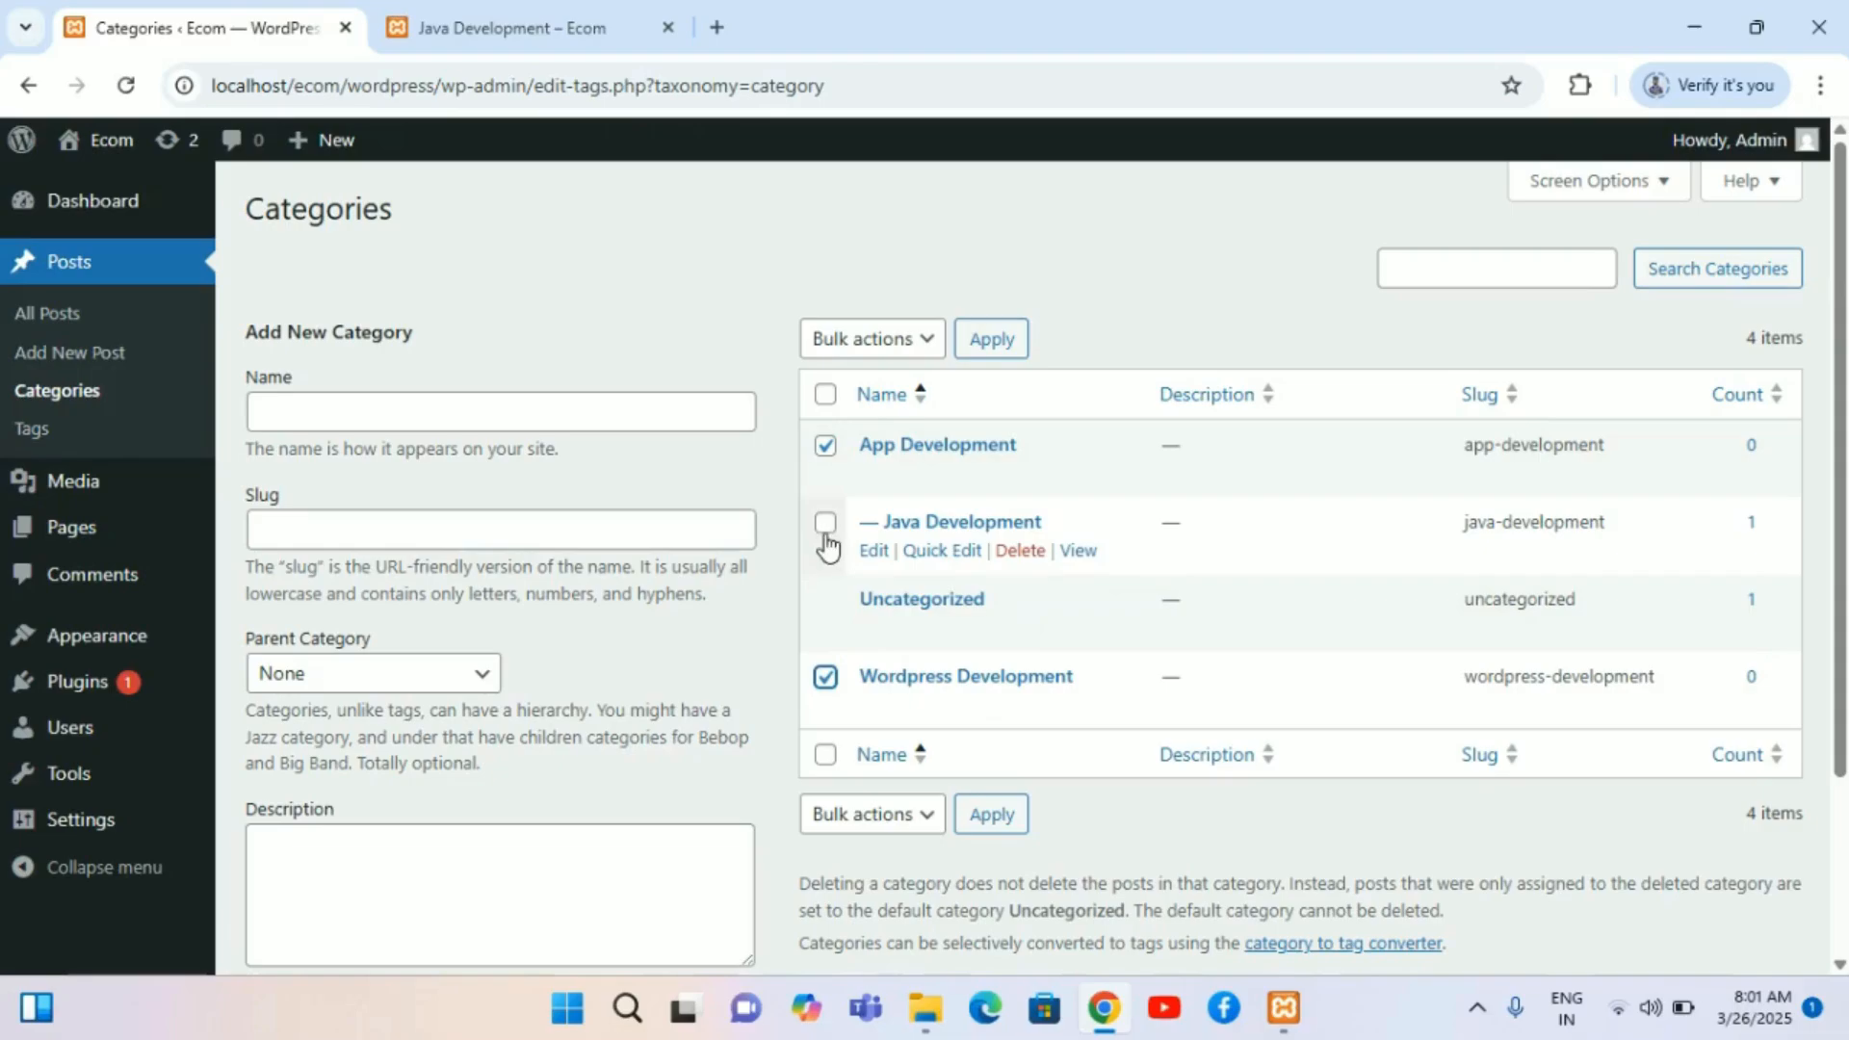
pyautogui.click(825, 528)
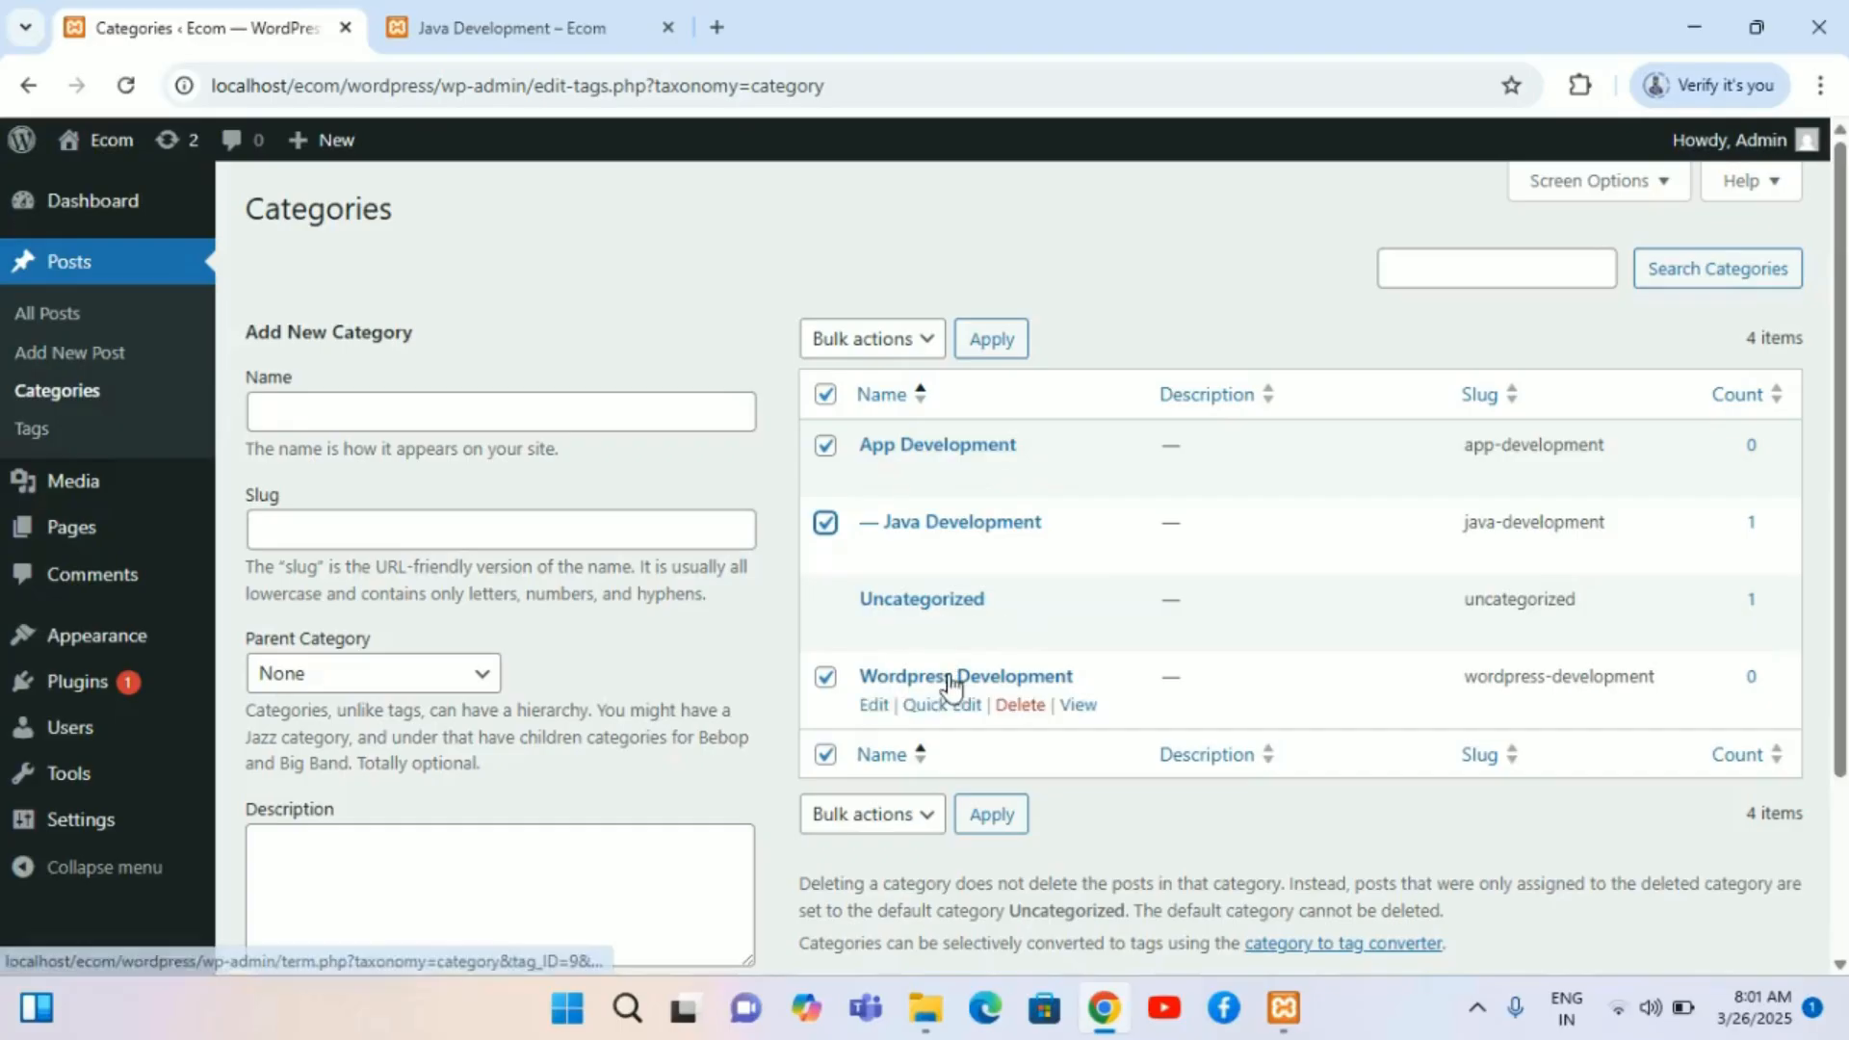
pyautogui.click(523, 193)
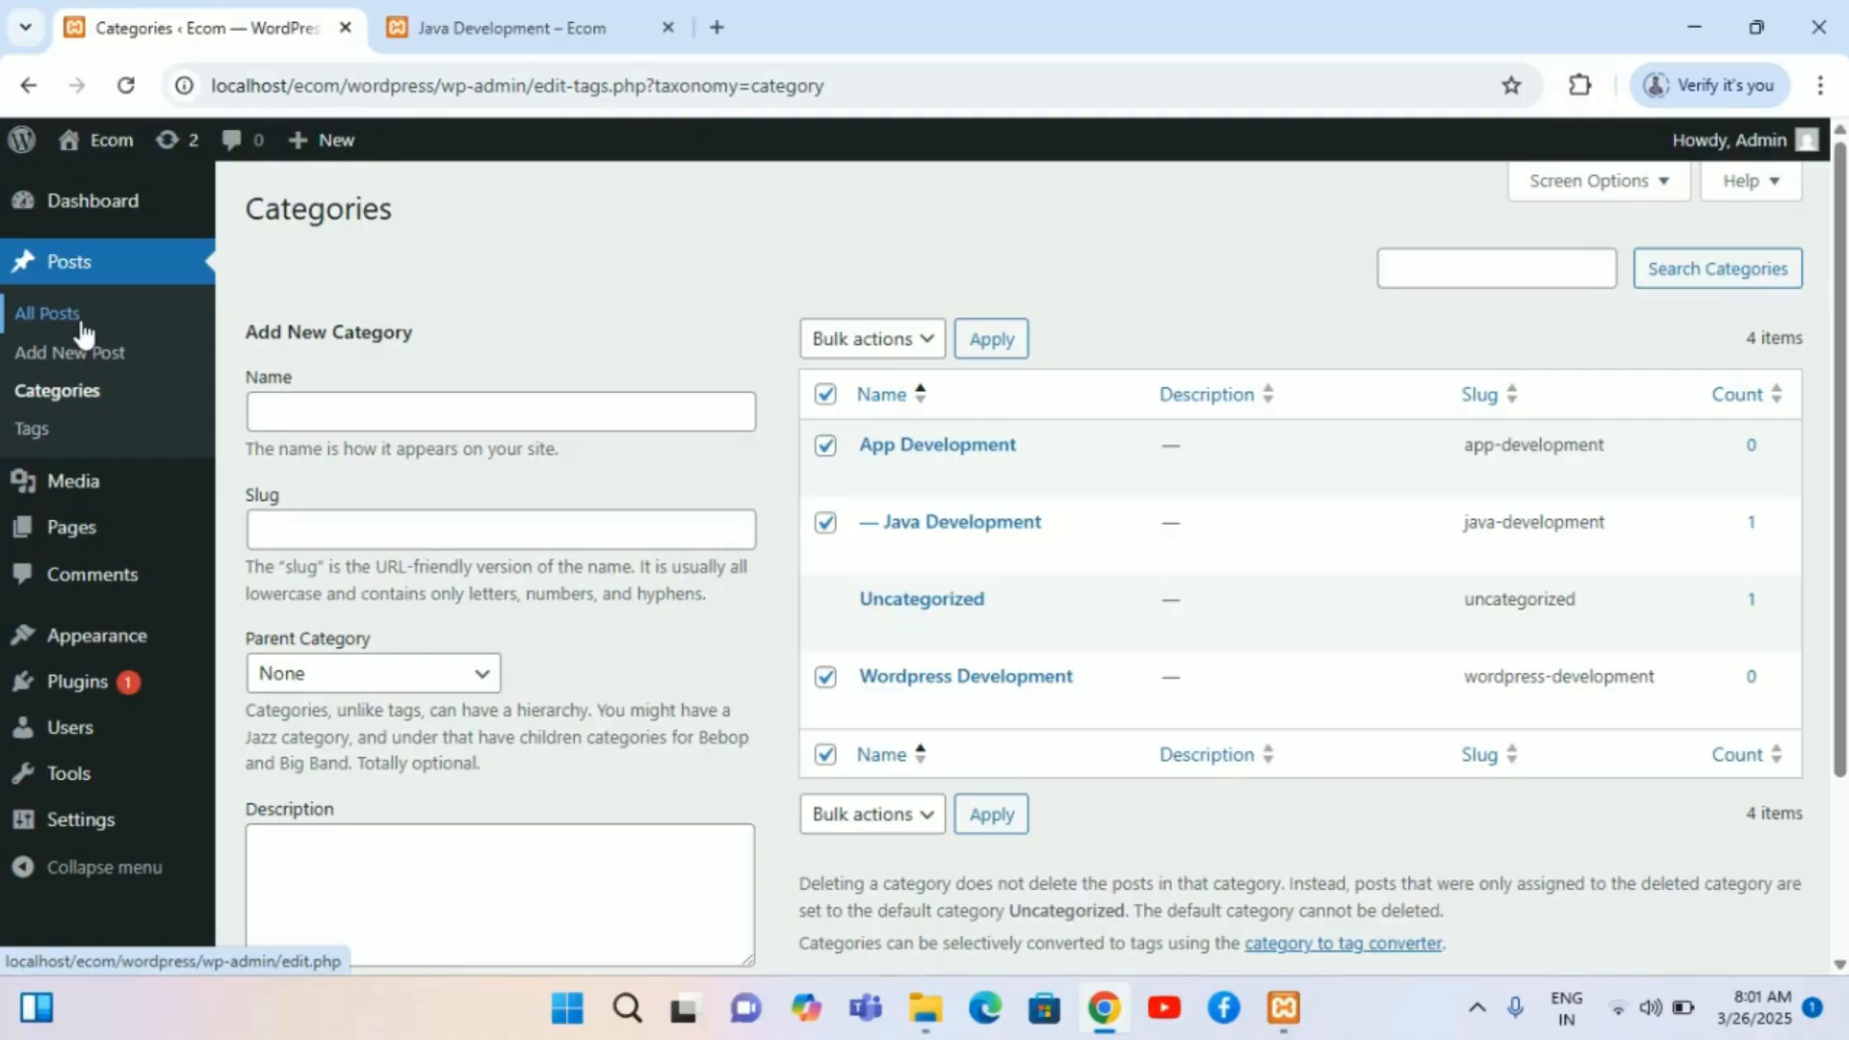
pyautogui.click(1004, 820)
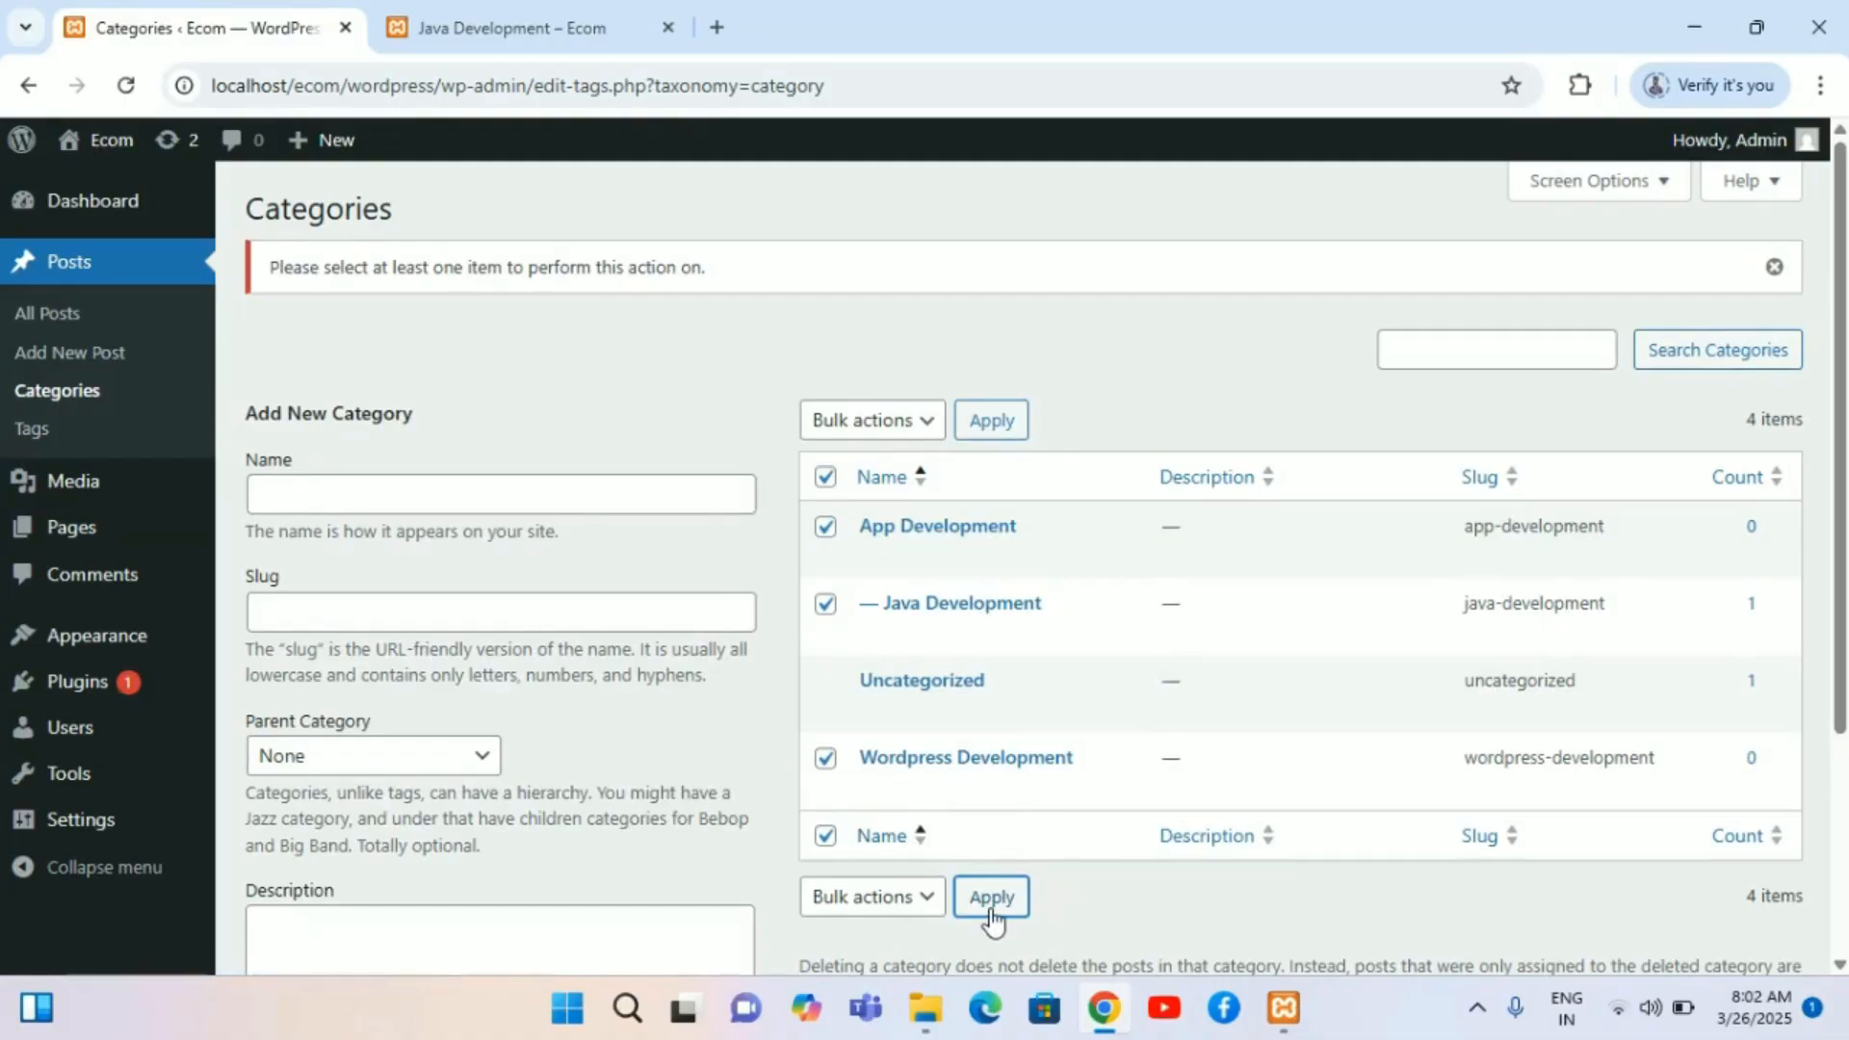
# Step: Reapply the Screen Options for the categories list with 20 items per page
pyautogui.moveTo(1284, 559)
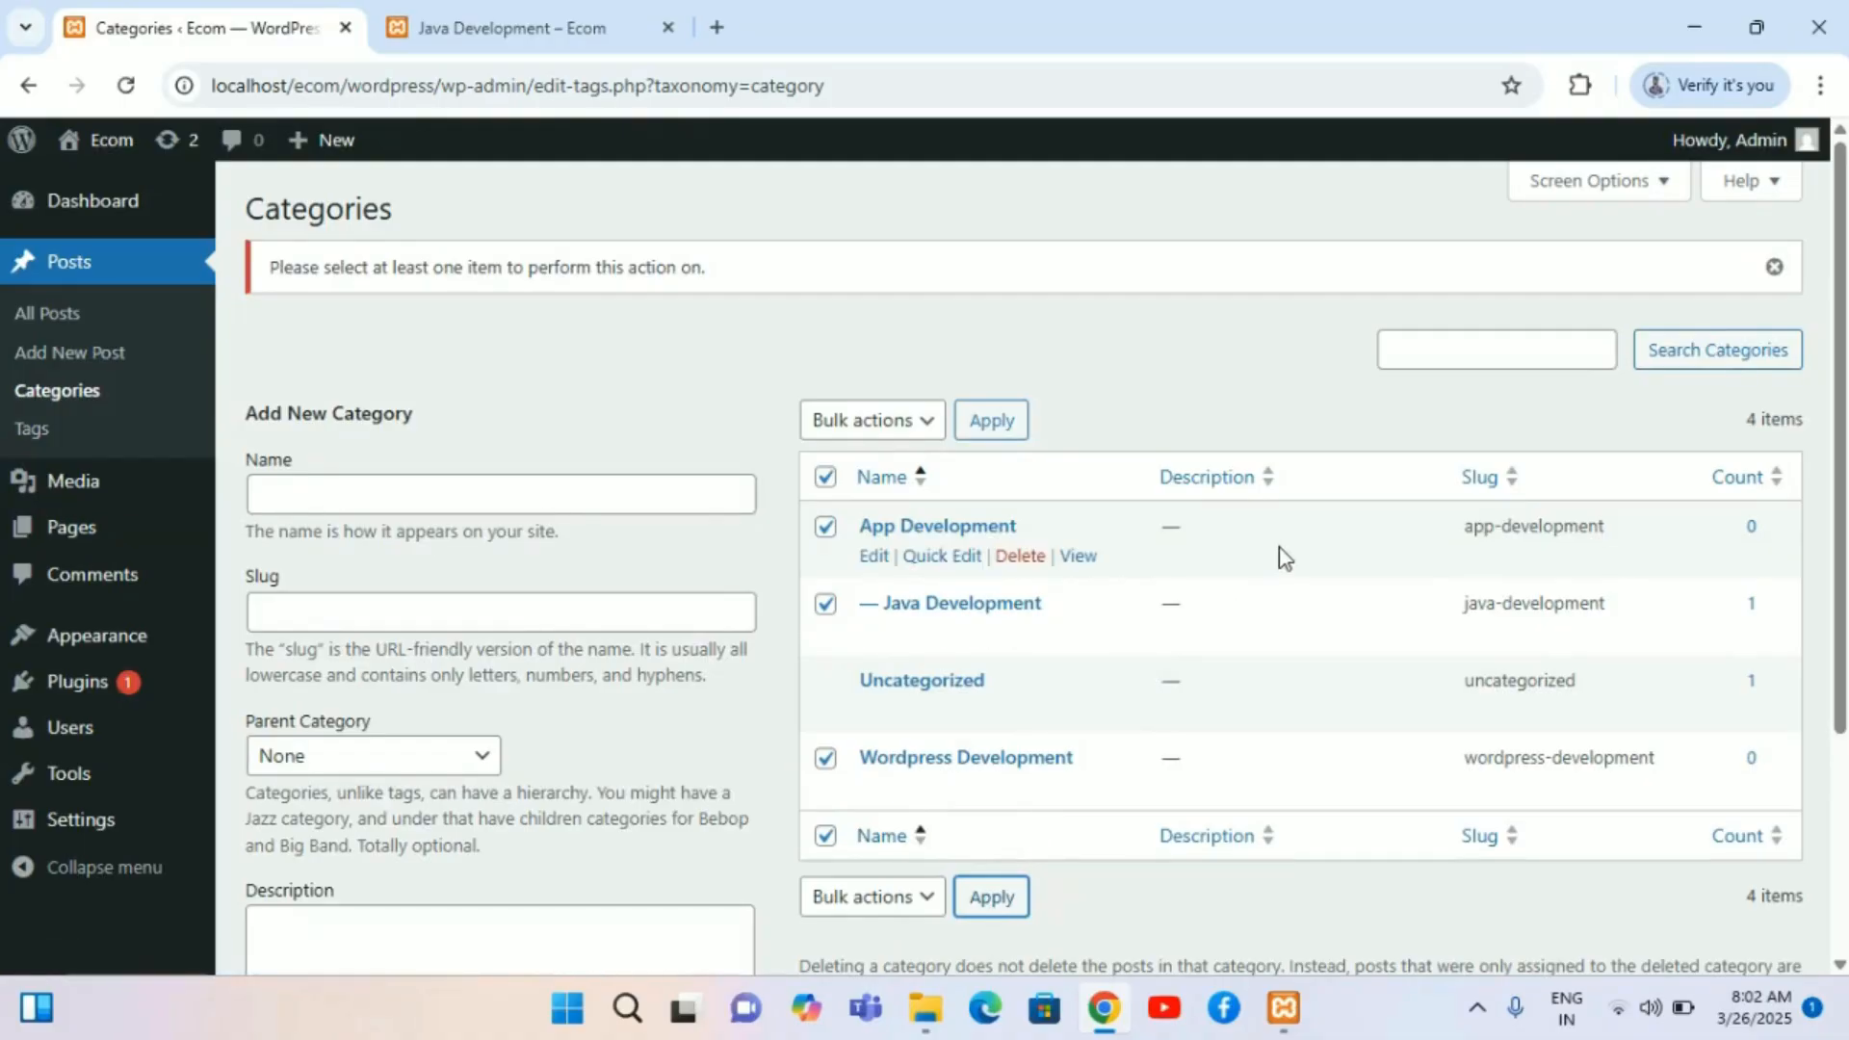
pyautogui.click(1667, 179)
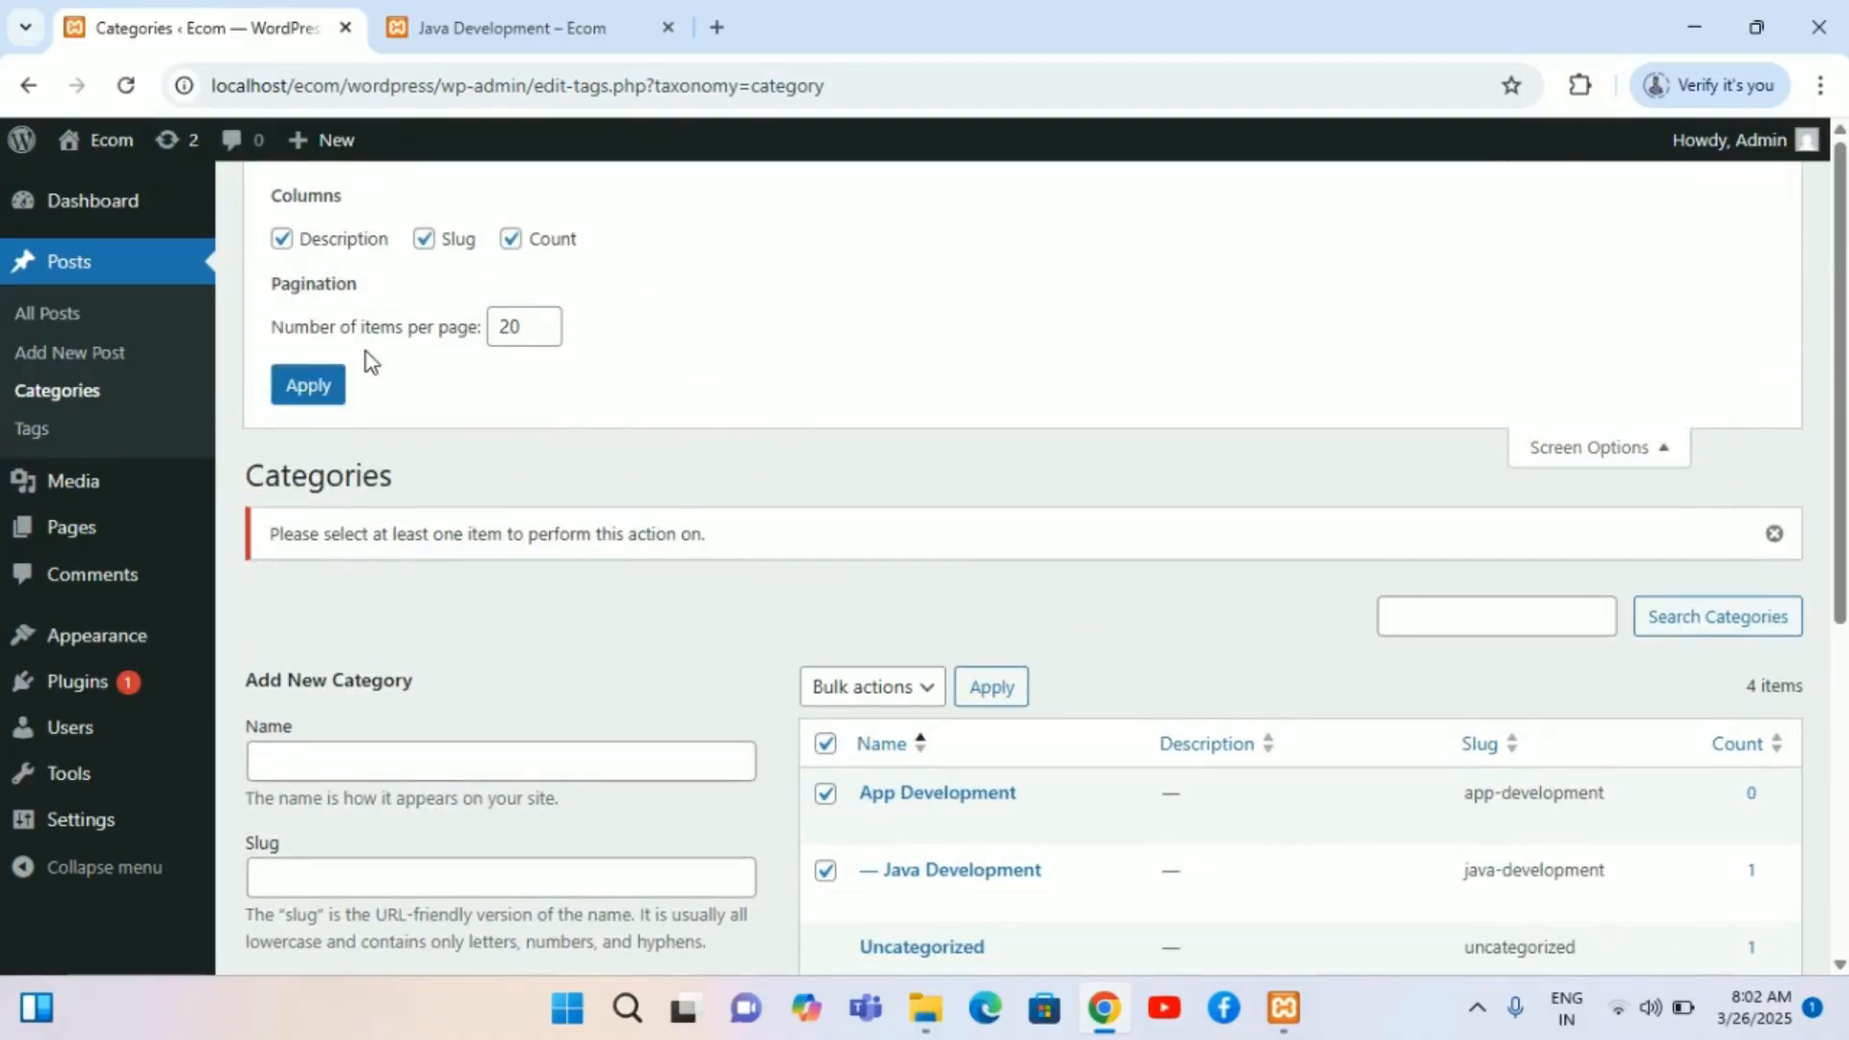
pyautogui.click(308, 386)
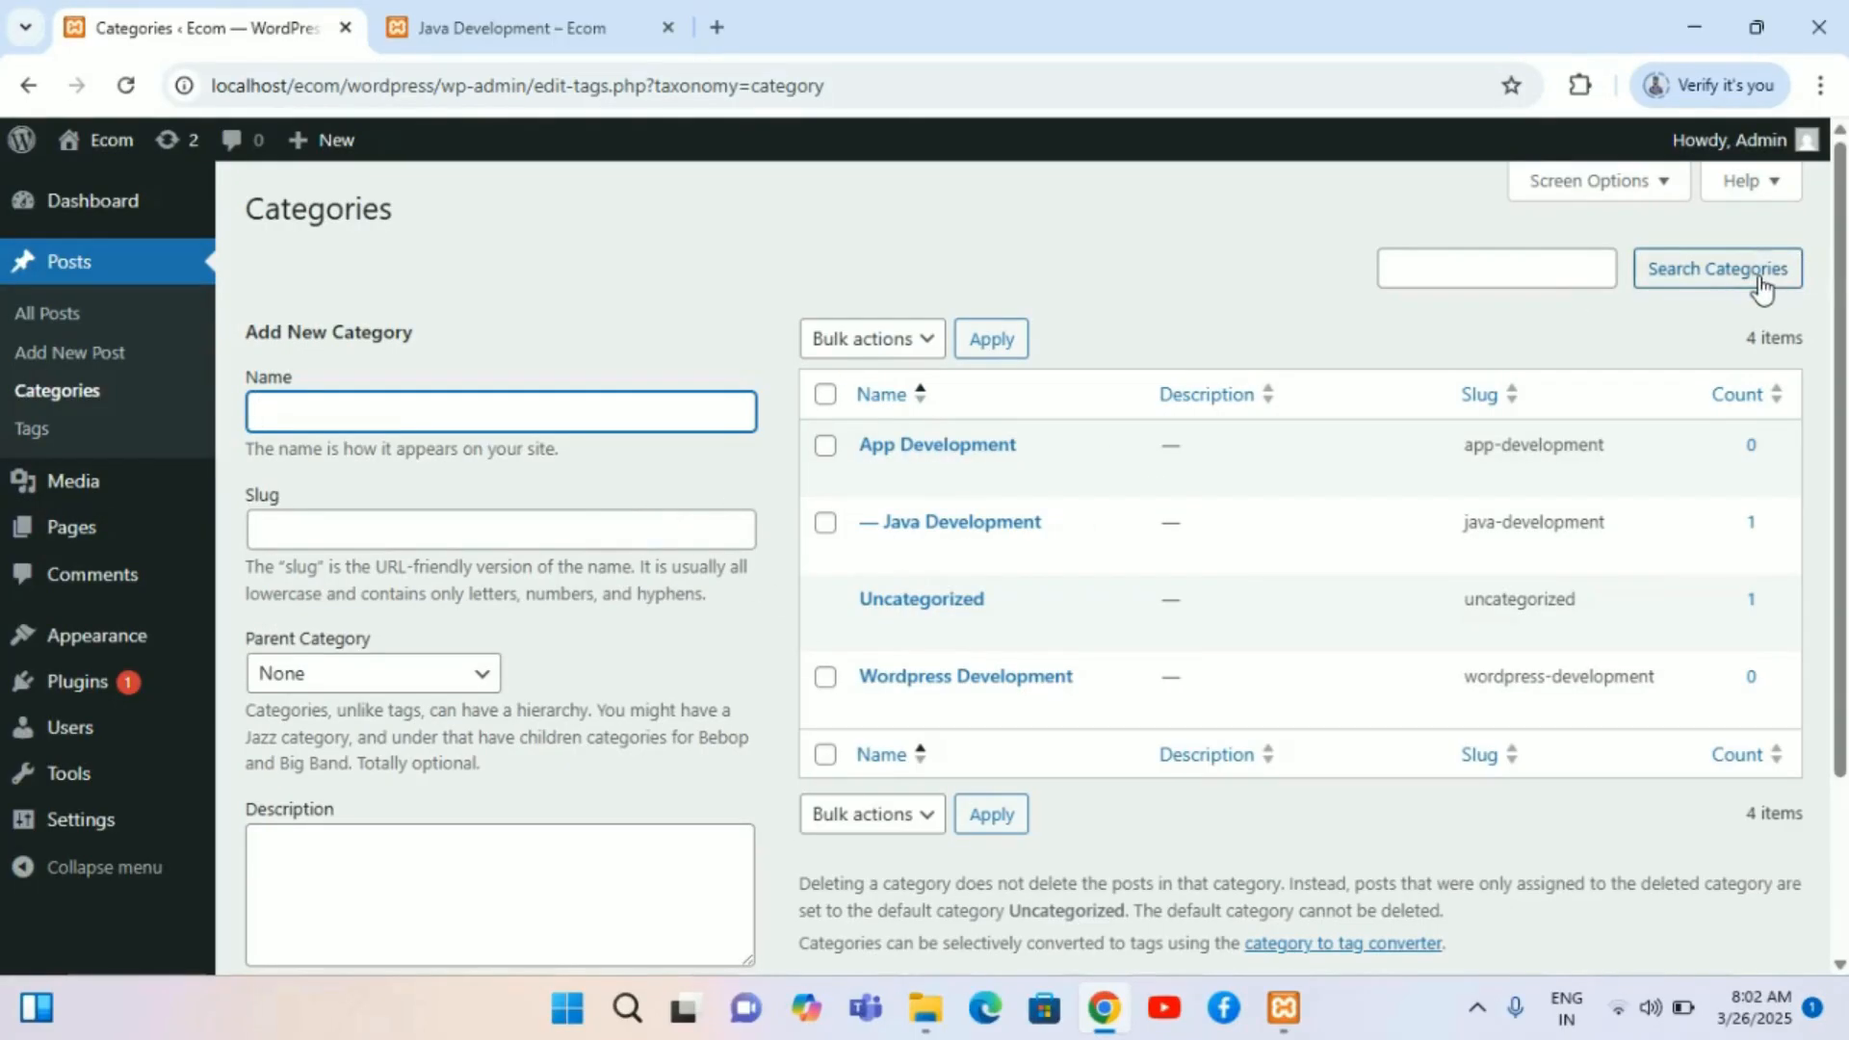
pyautogui.scroll(-1, 1217, 757)
pyautogui.scroll(1, 1217, 758)
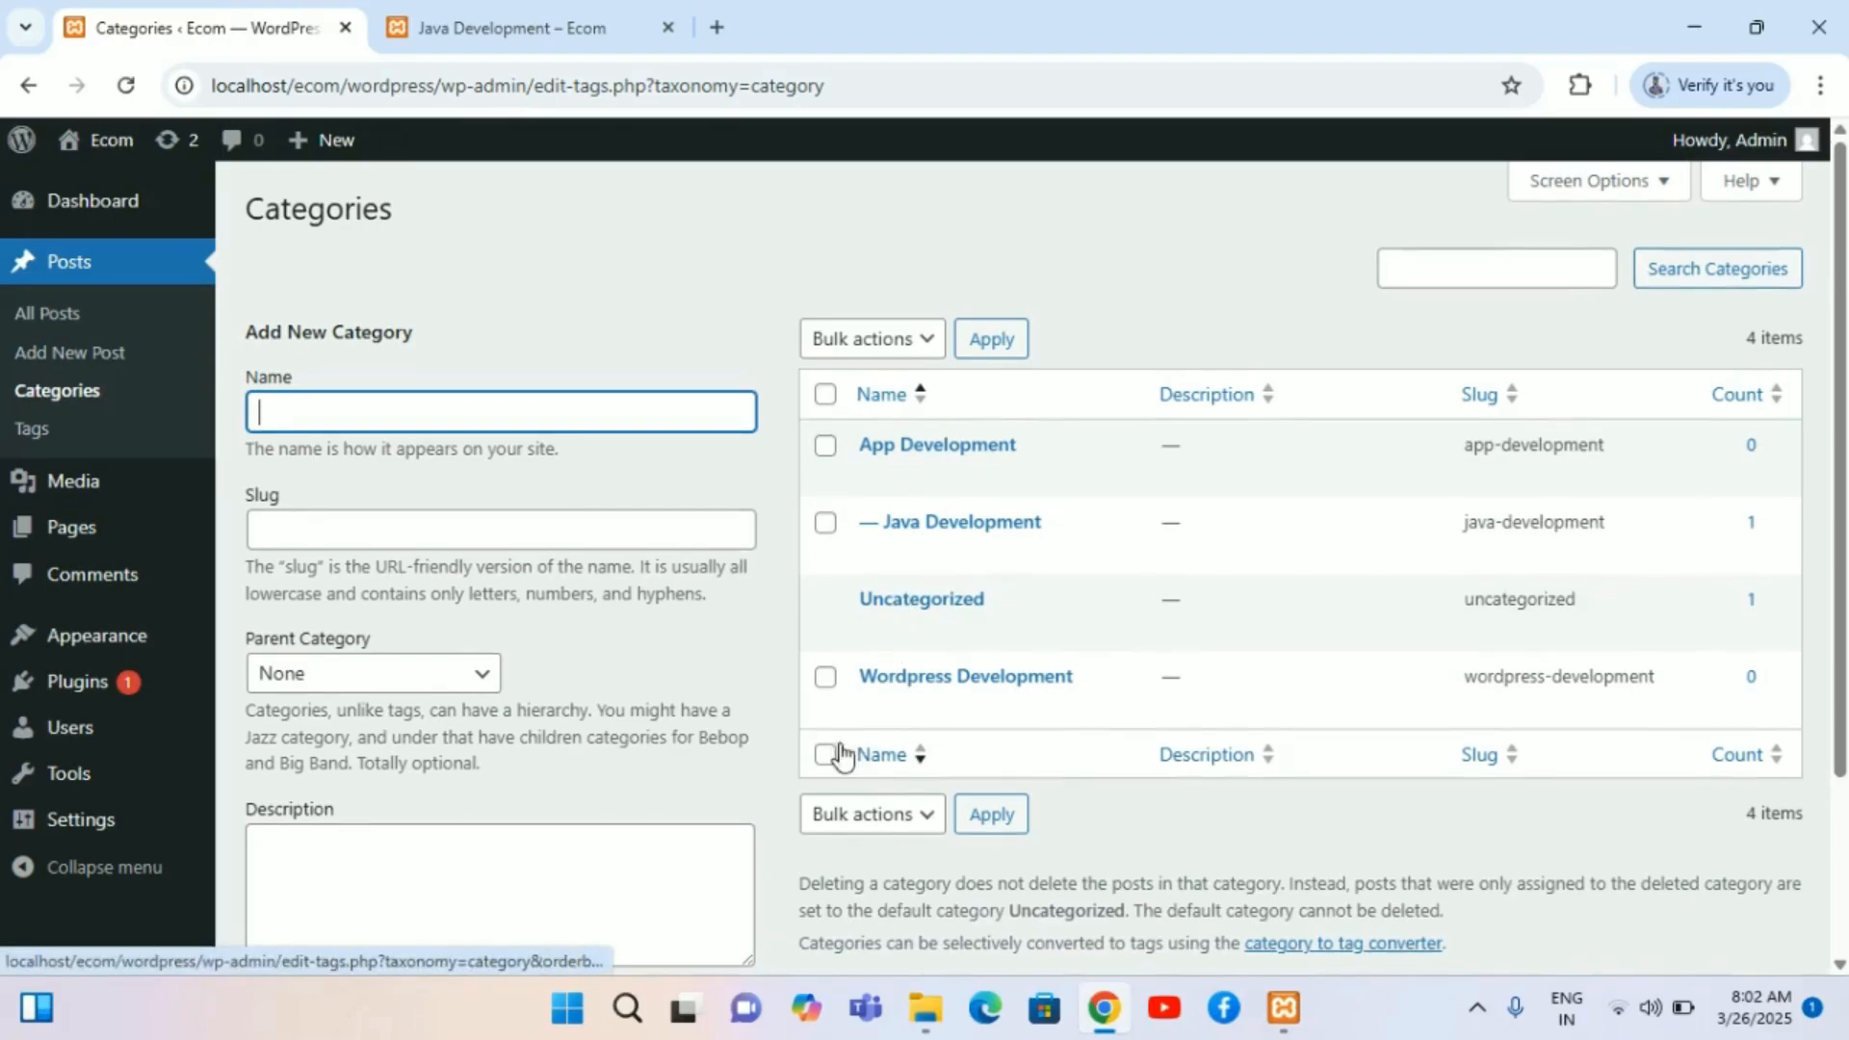
# Step: Open the Appearance Menus screen and expand the Categories box of menu items
pyautogui.moveTo(90, 643)
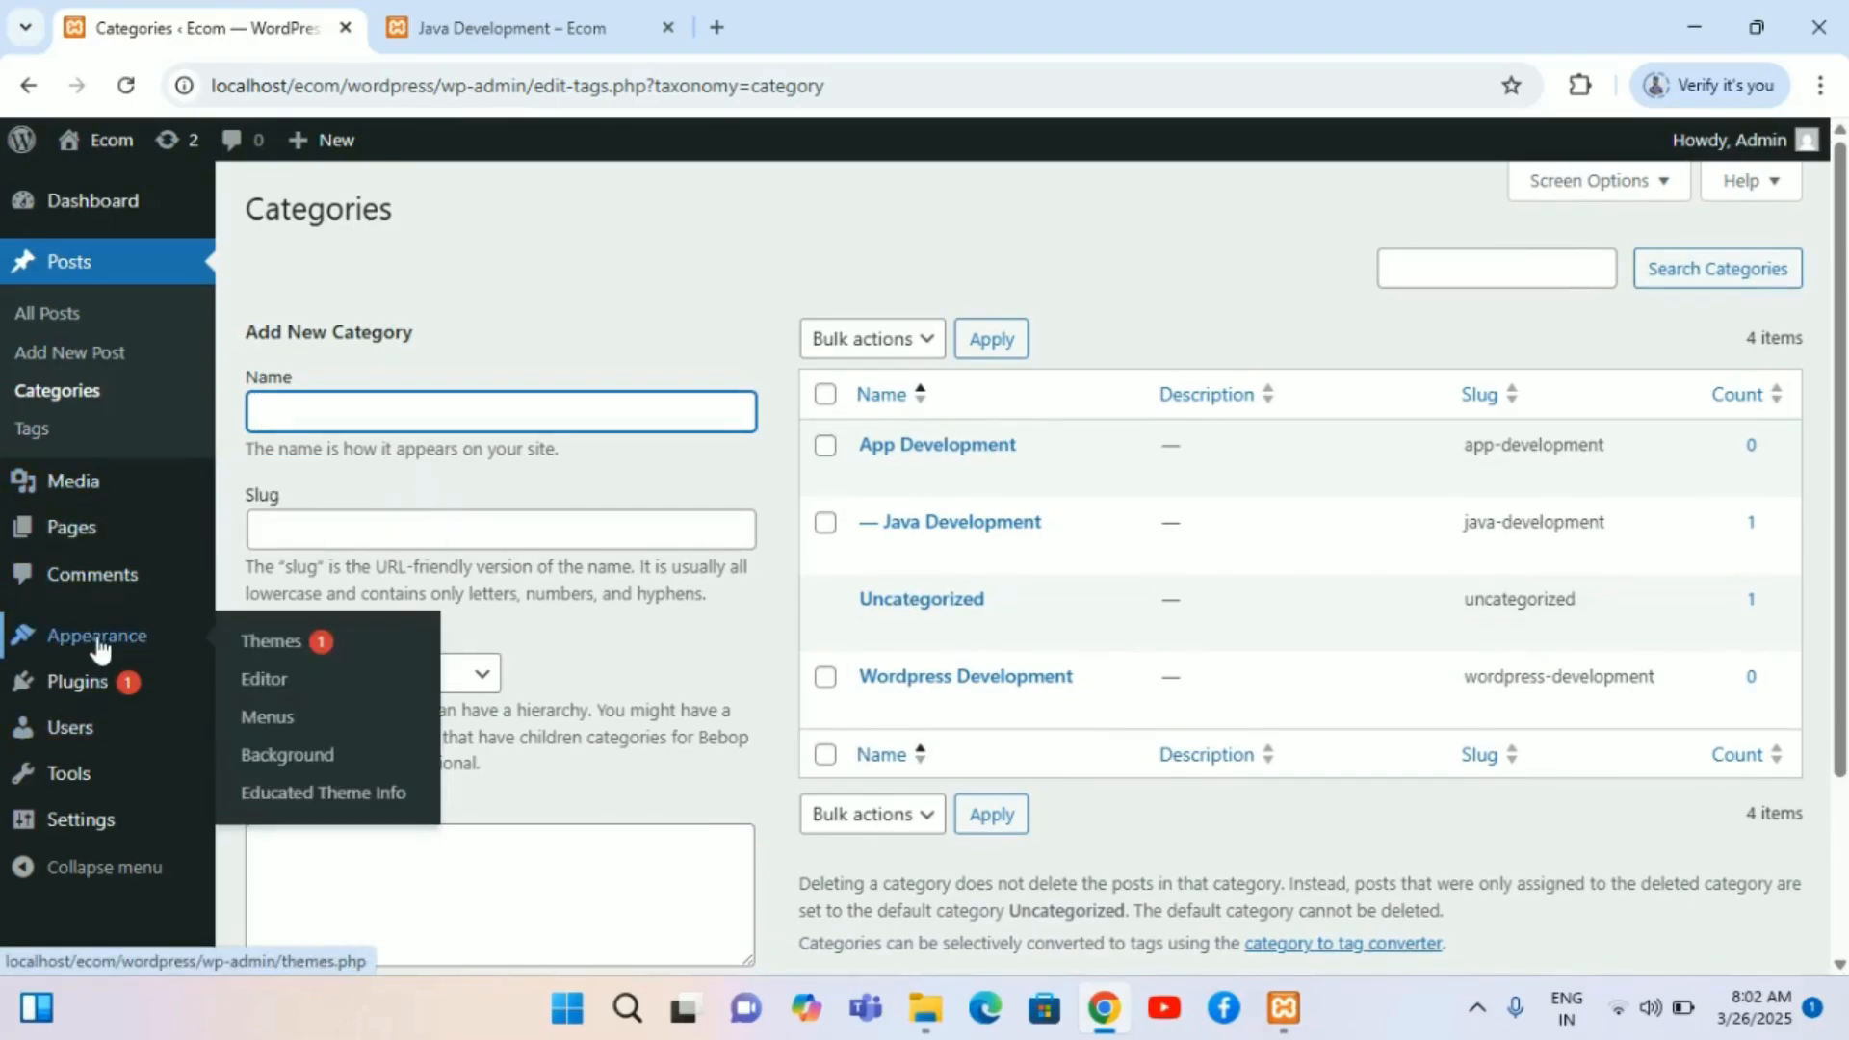
pyautogui.click(282, 724)
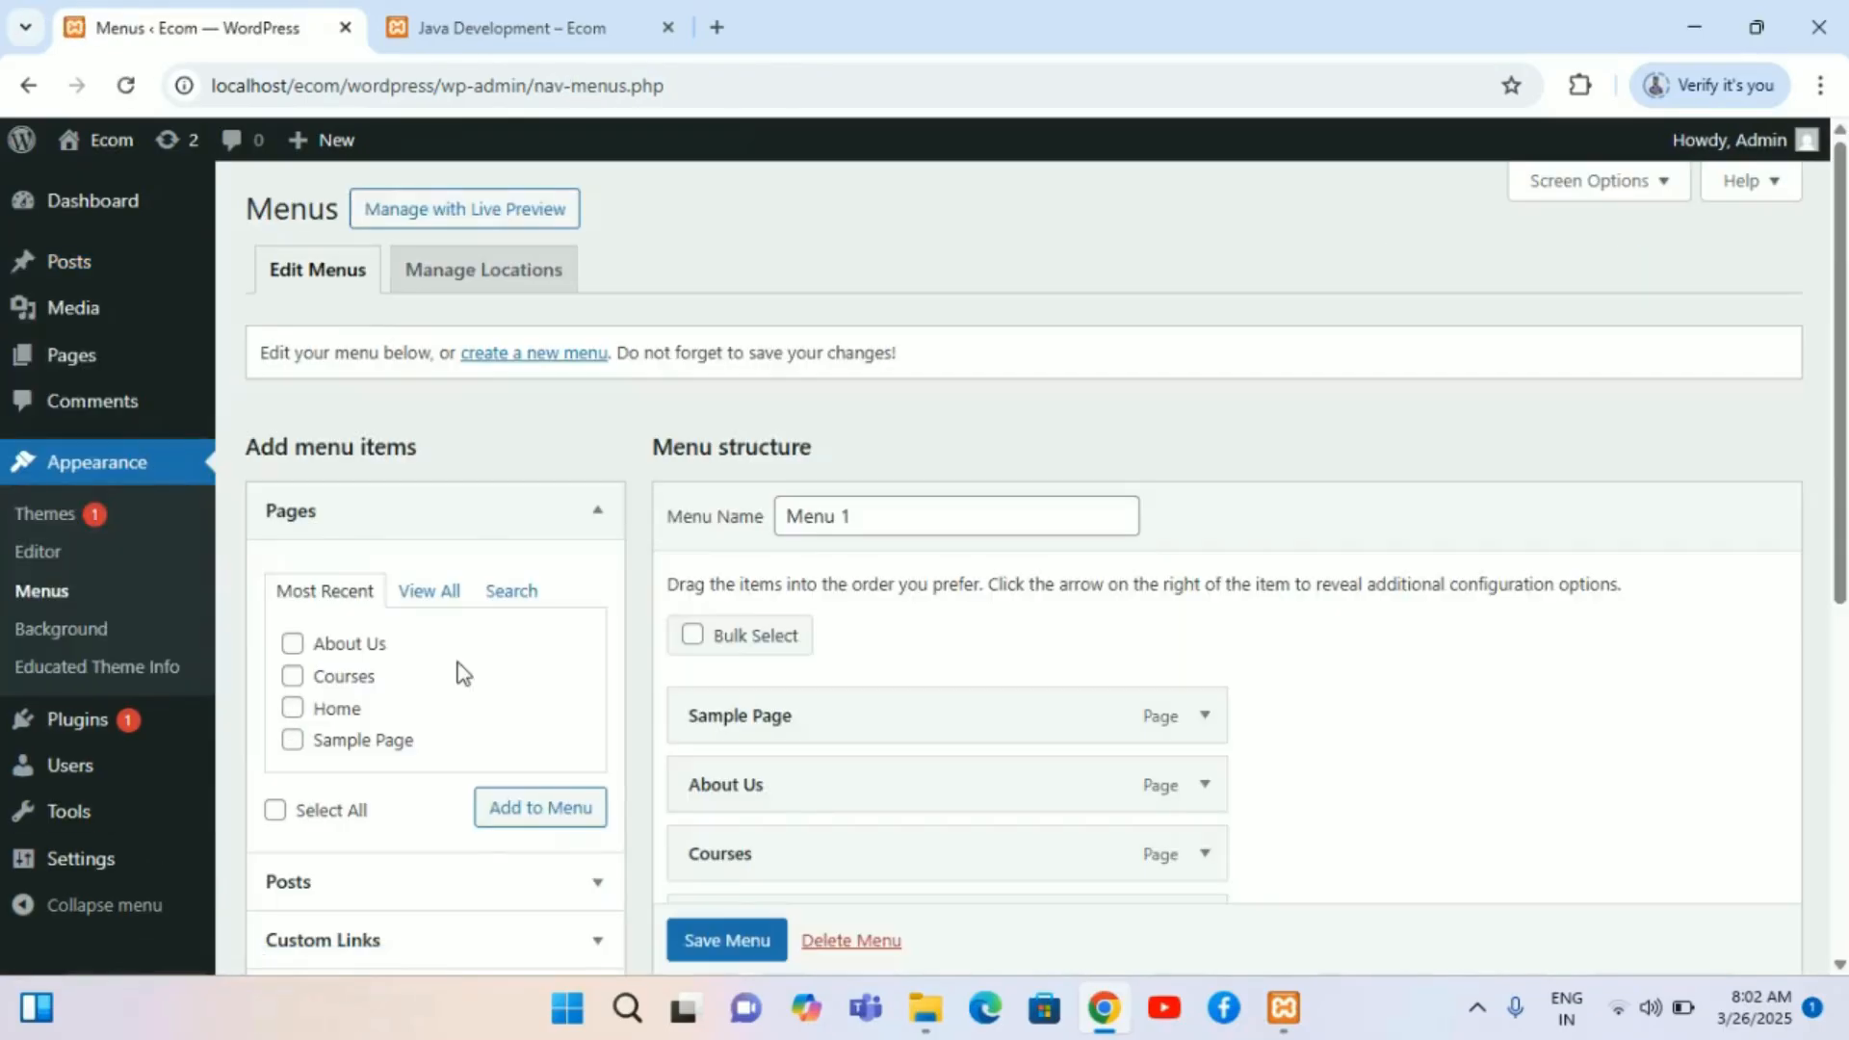
pyautogui.scroll(-4, 453, 668)
pyautogui.click(590, 582)
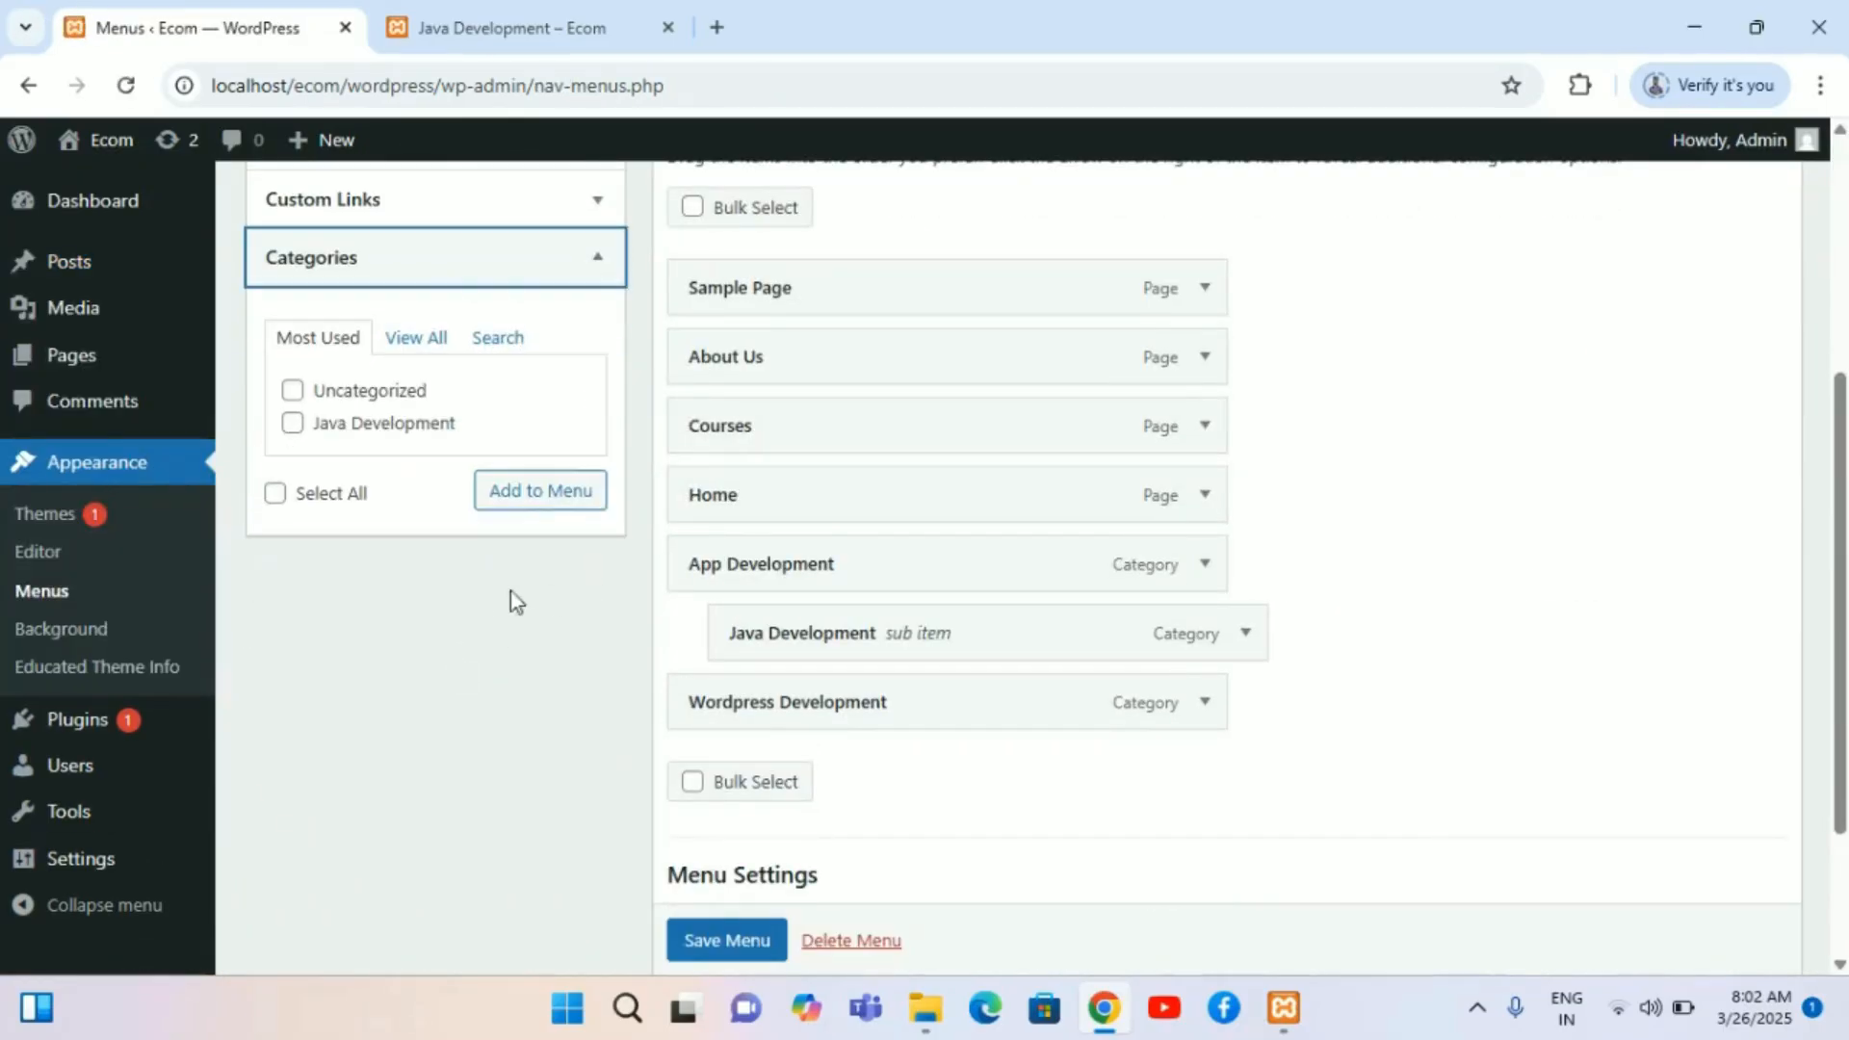
# Step: Add App Development, Java Development and Wordpress Development to the menu from the full category list
pyautogui.click(428, 338)
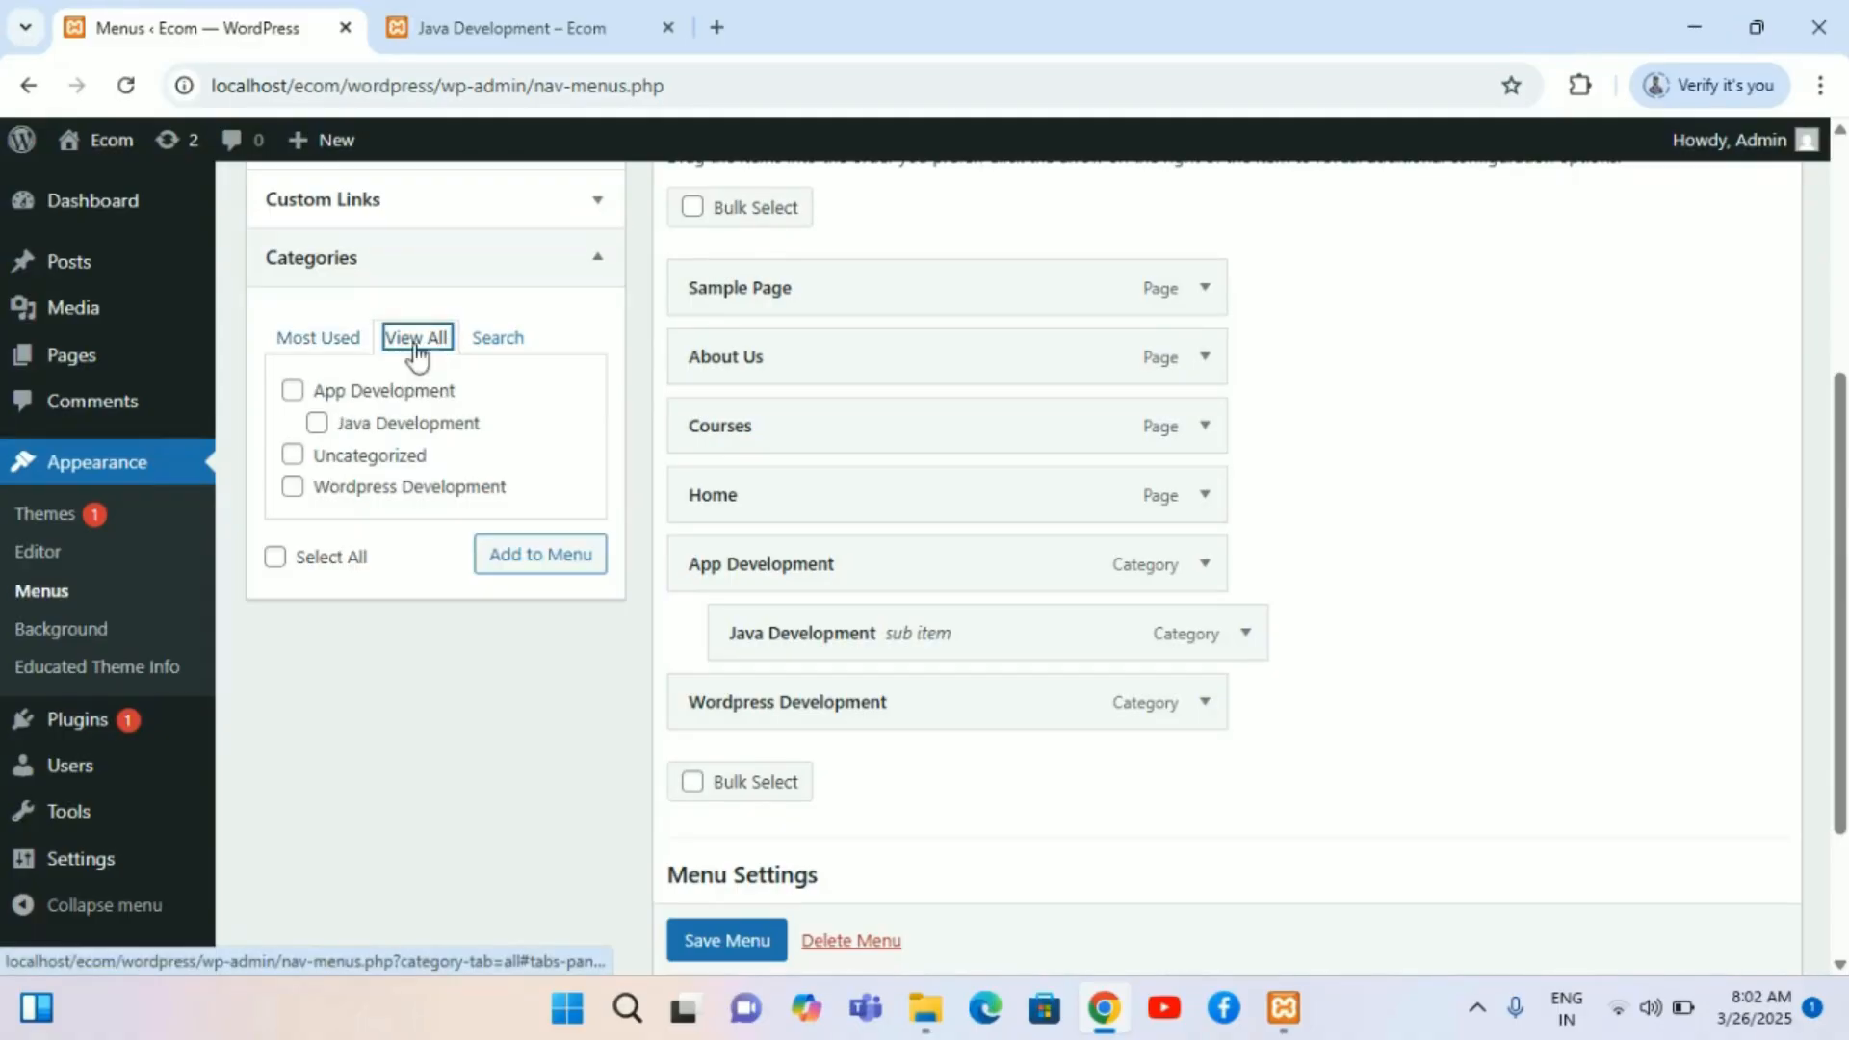
pyautogui.click(295, 394)
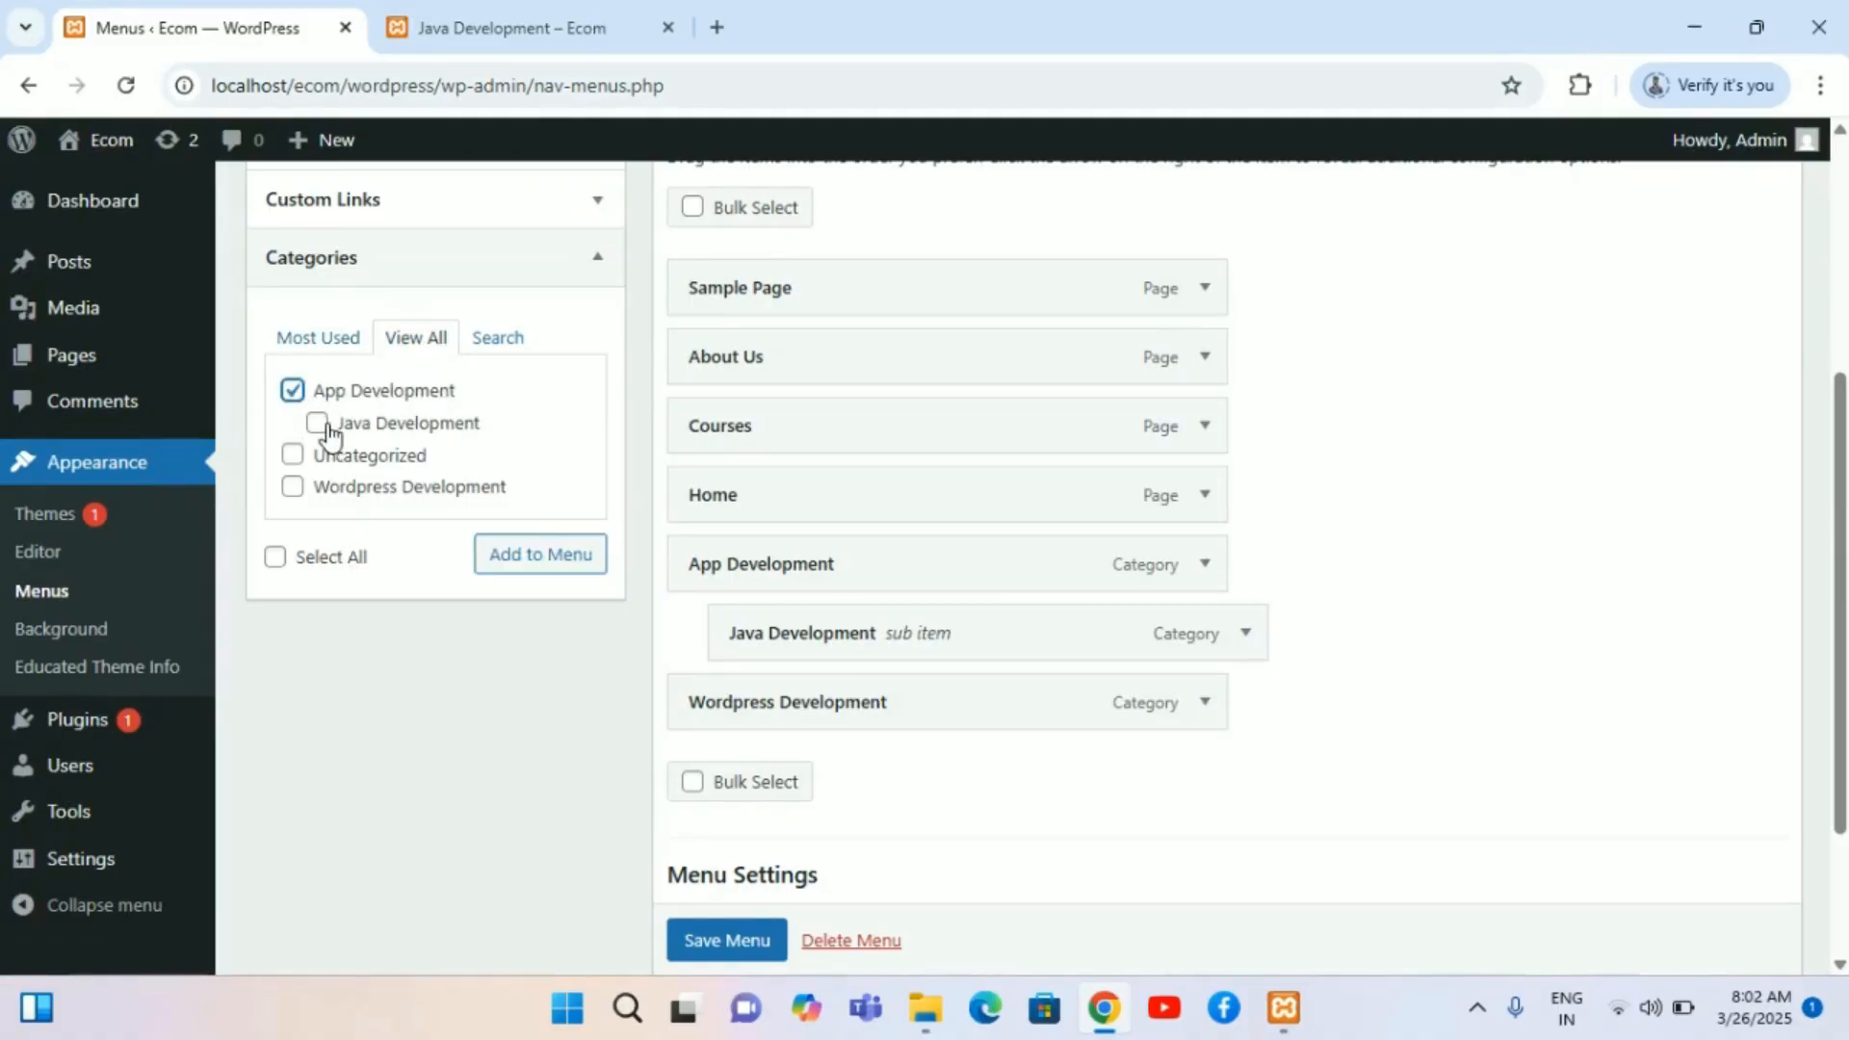
pyautogui.click(318, 426)
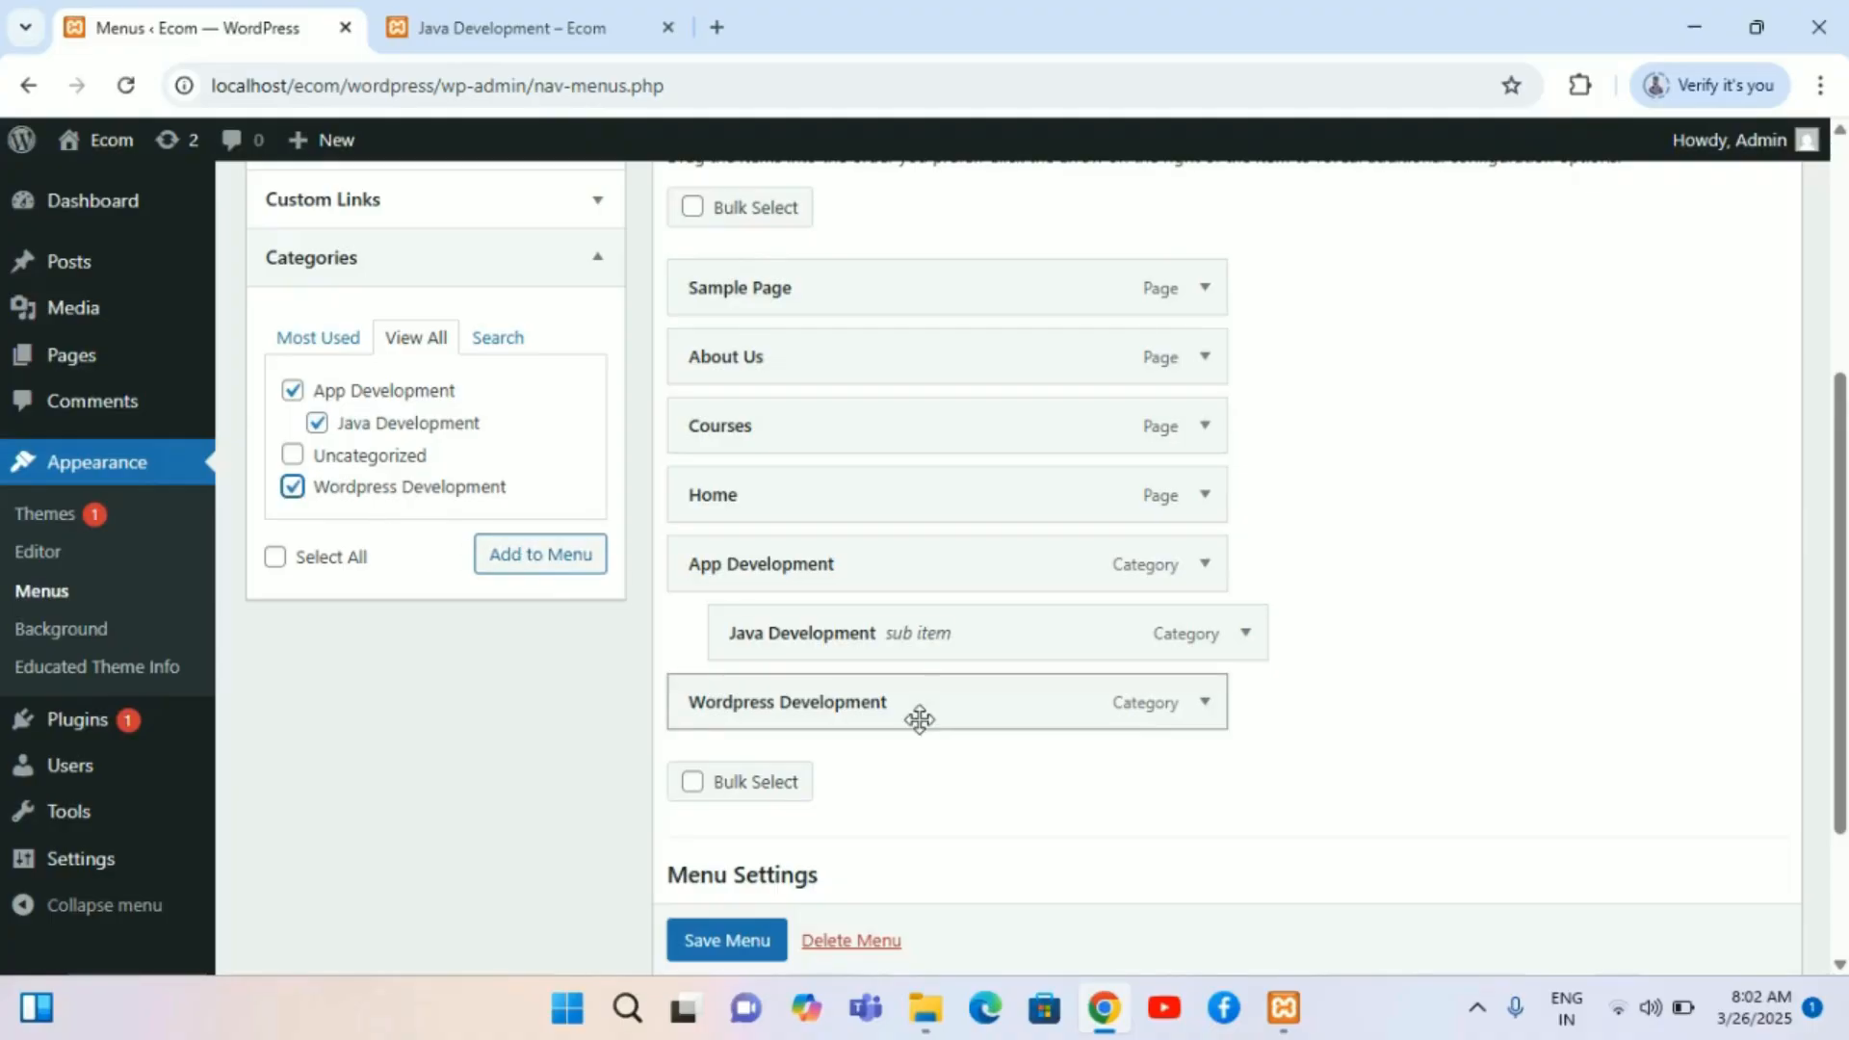
pyautogui.scroll(-2, 916, 718)
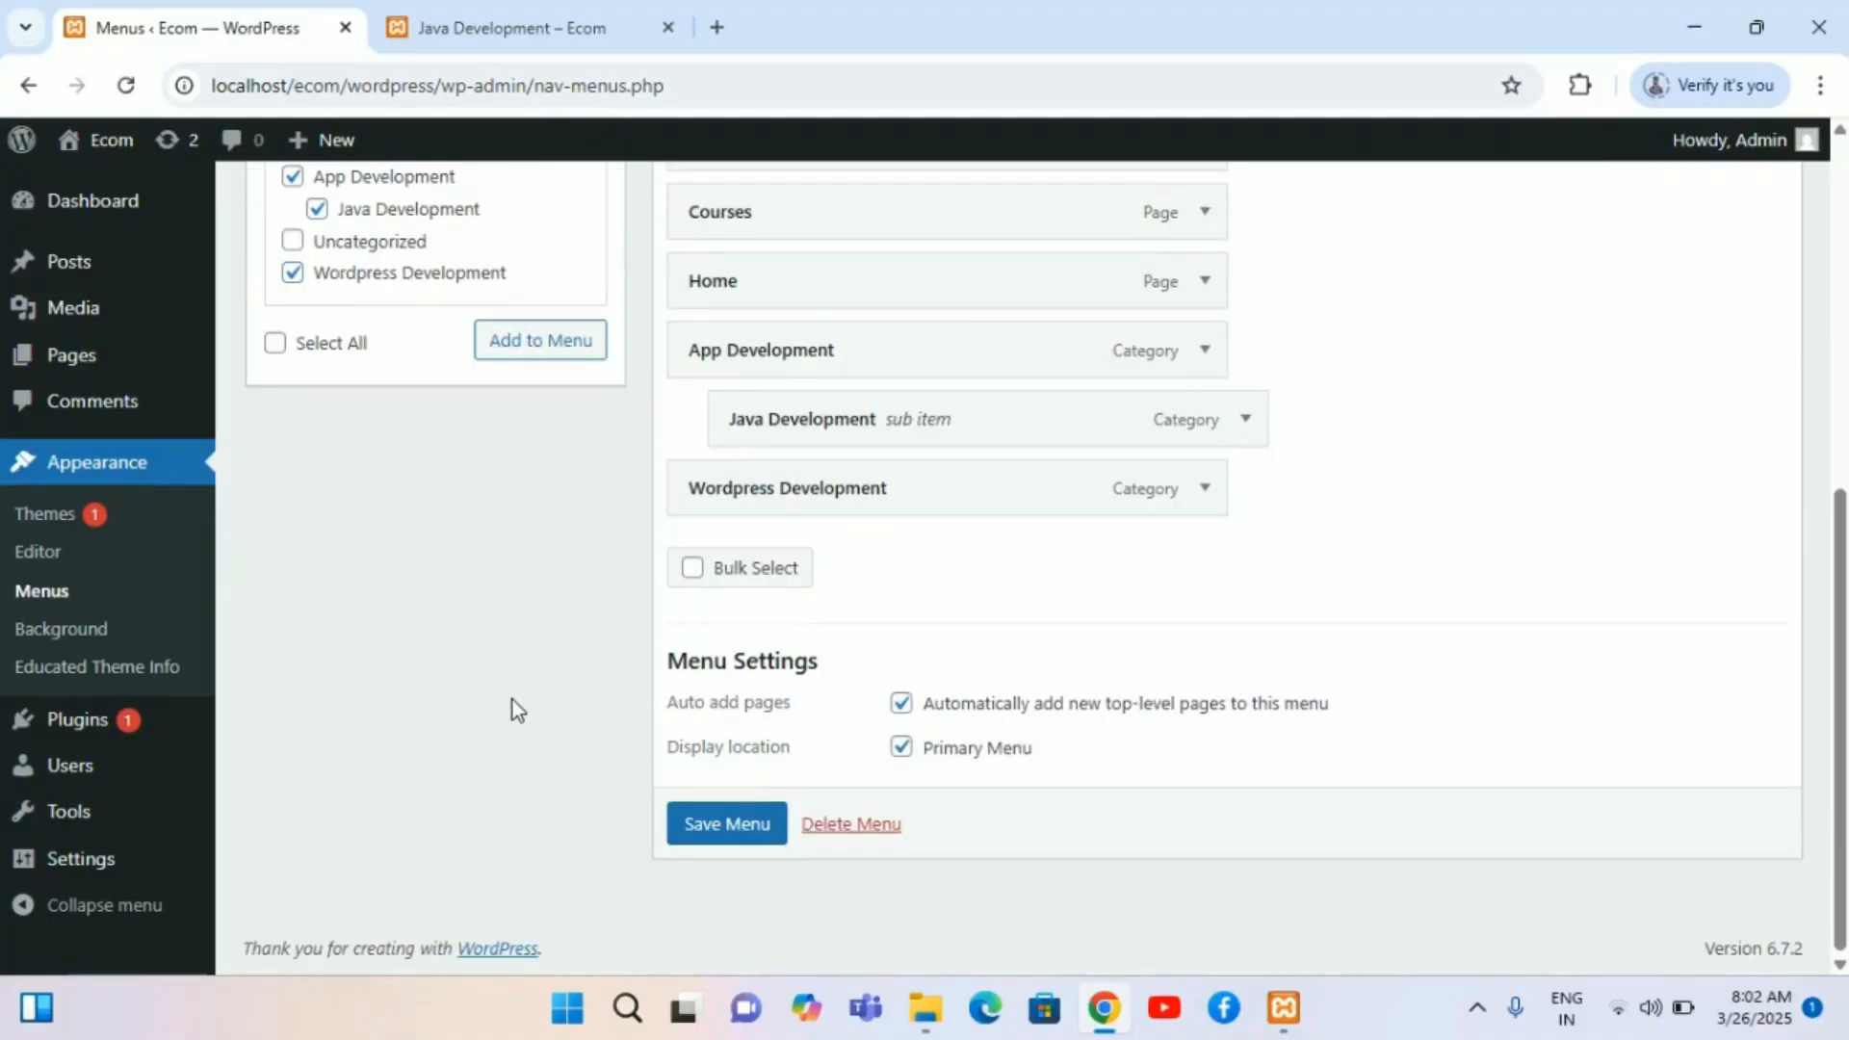
pyautogui.click(576, 342)
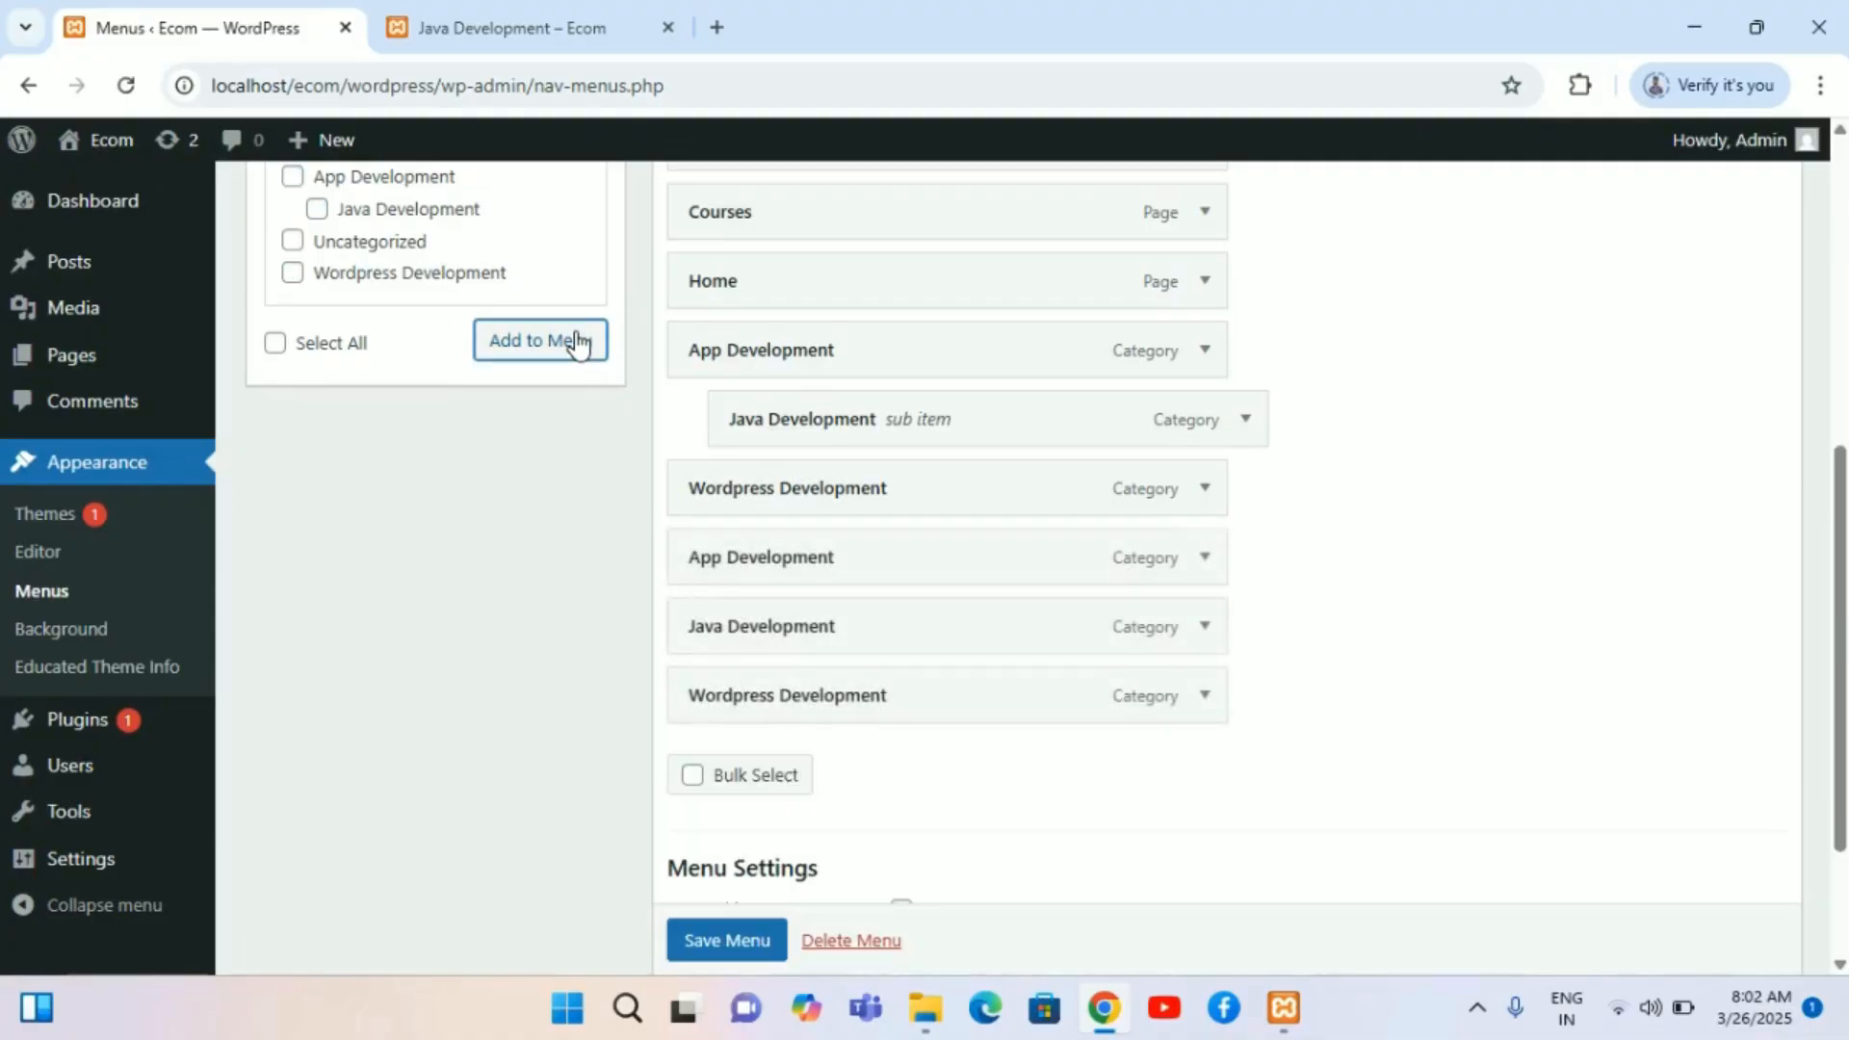
# Step: Inspect the menu settings and the Wordpress Development menu item's options
pyautogui.scroll(-2, 1040, 714)
pyautogui.scroll(1, 1038, 714)
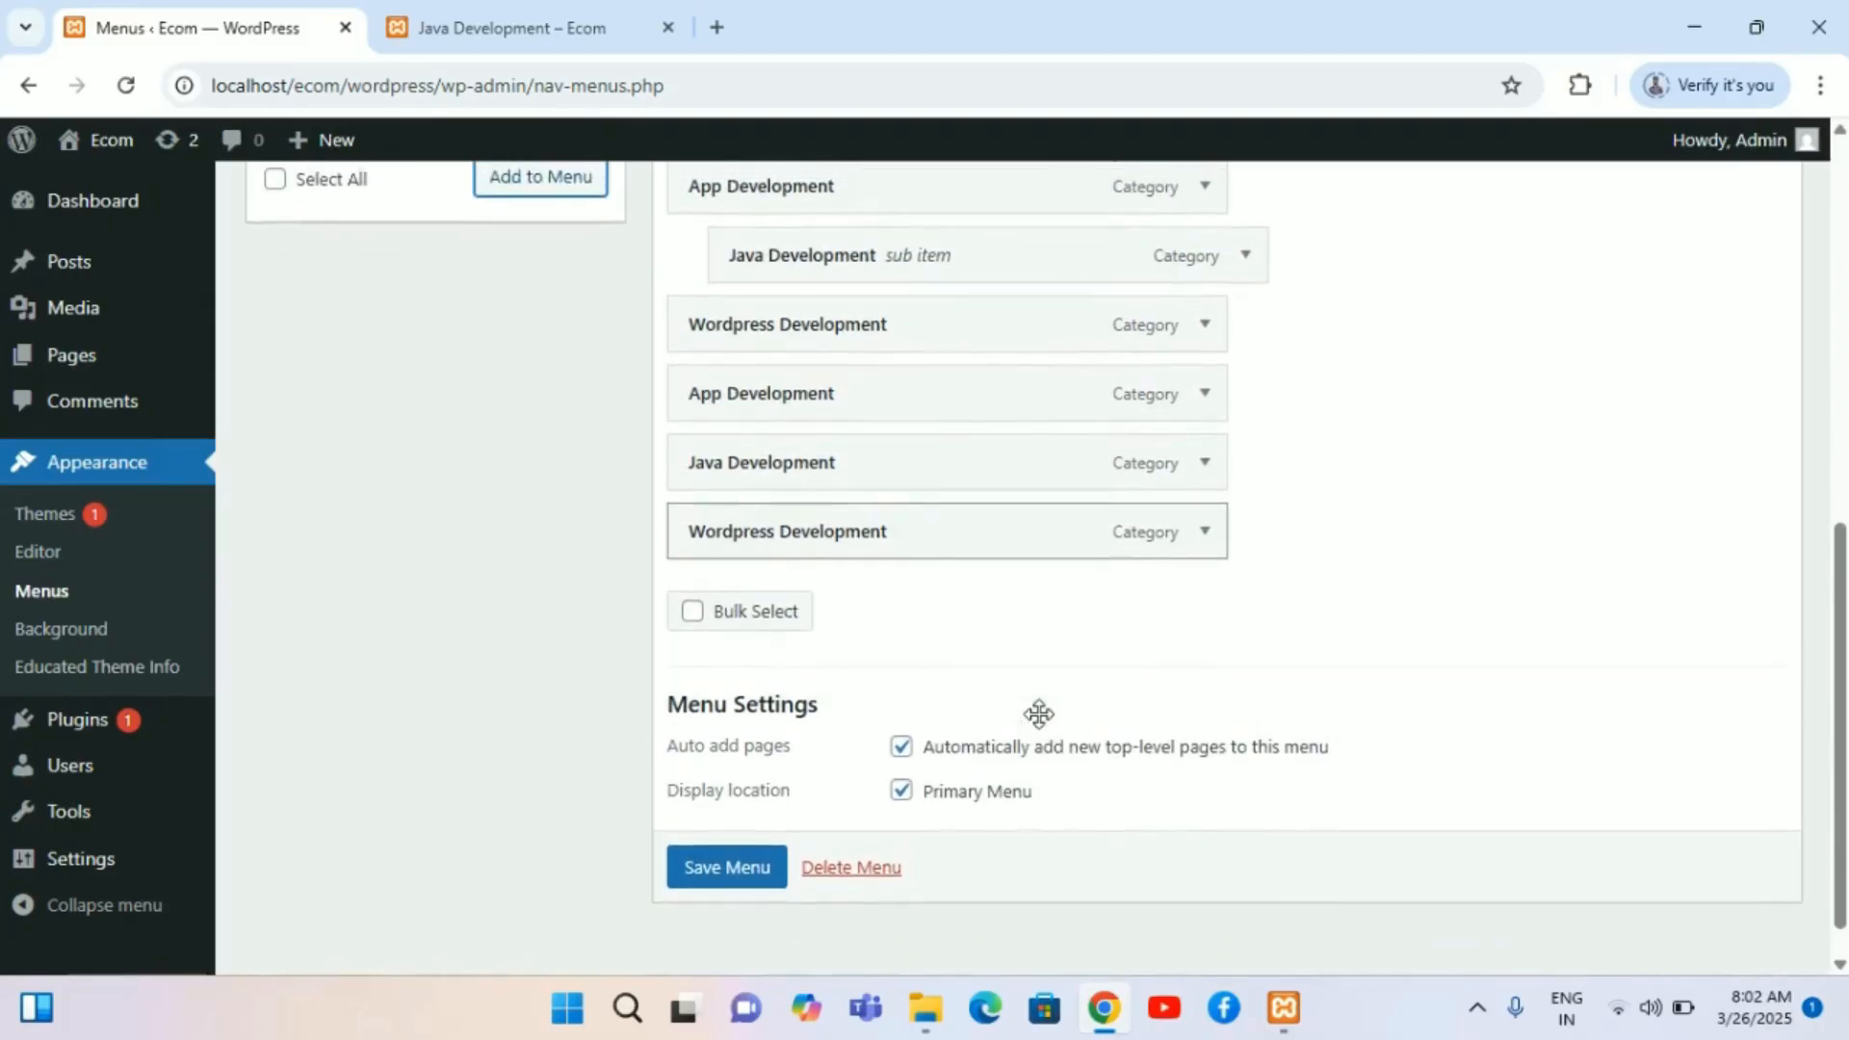
pyautogui.click(906, 805)
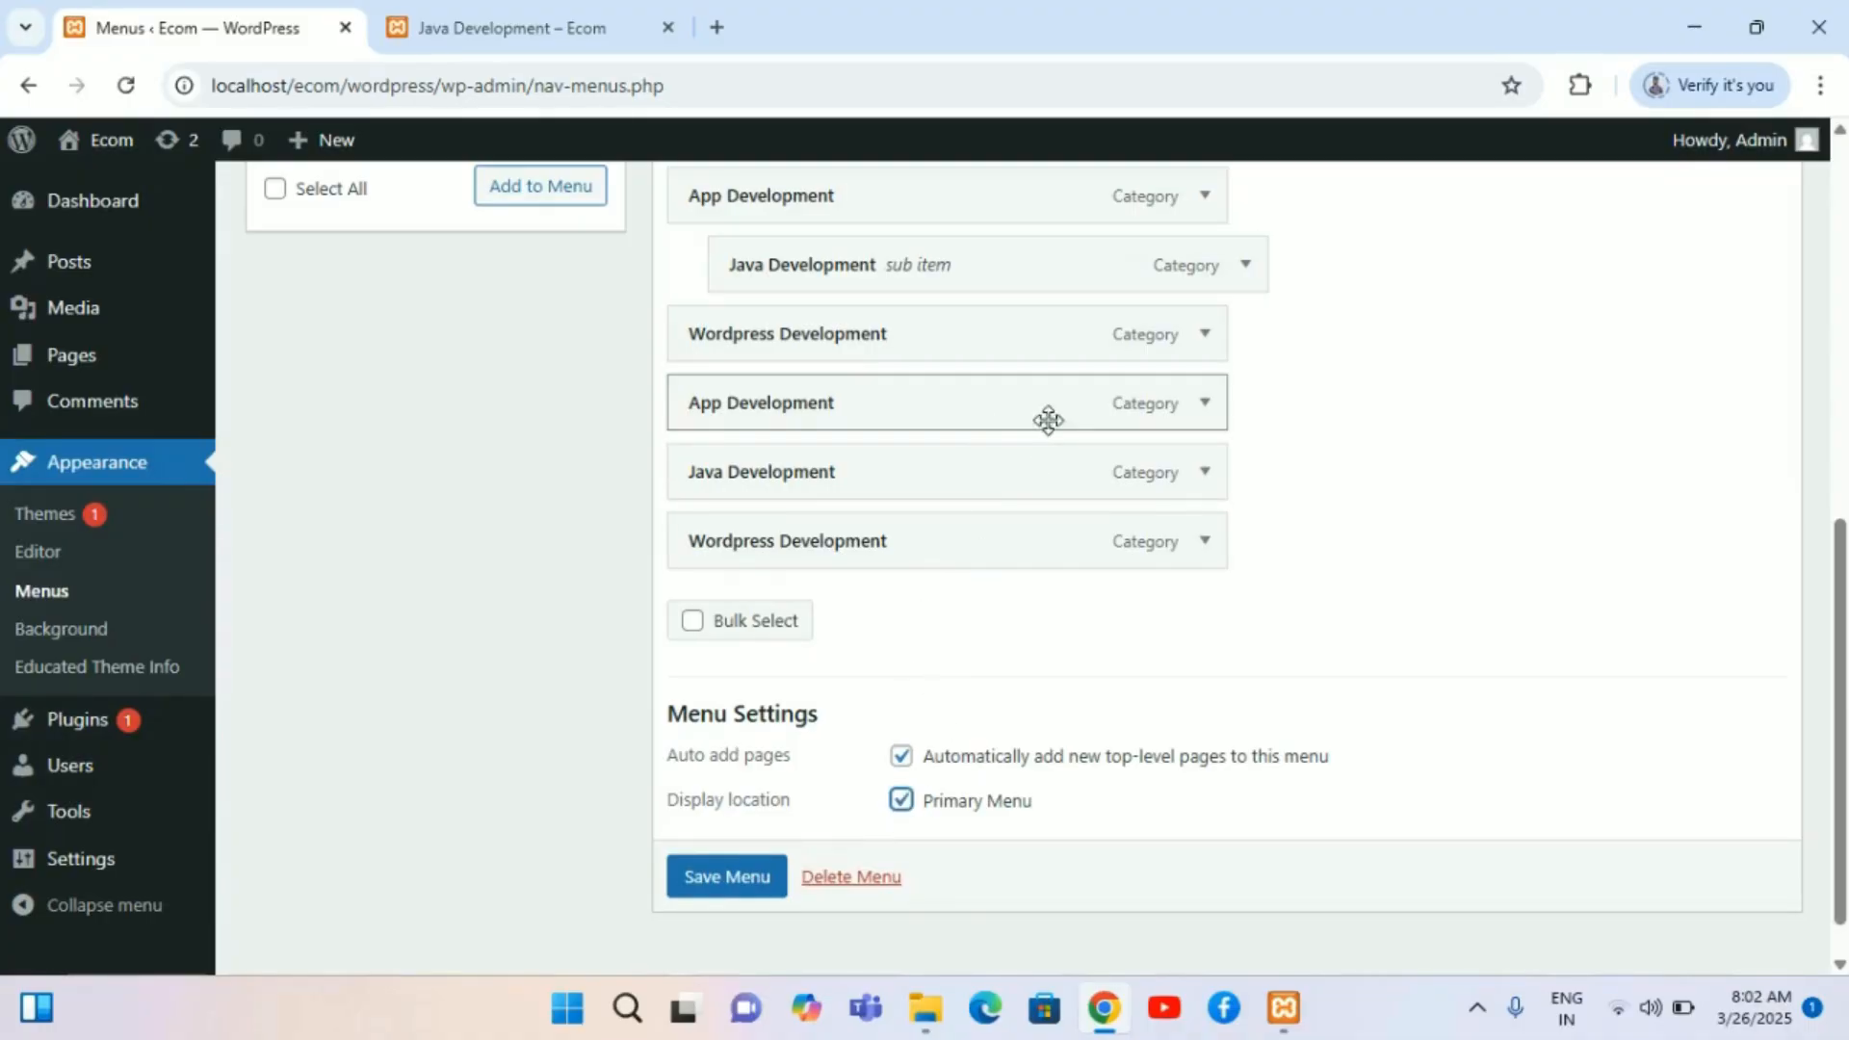
pyautogui.click(1204, 334)
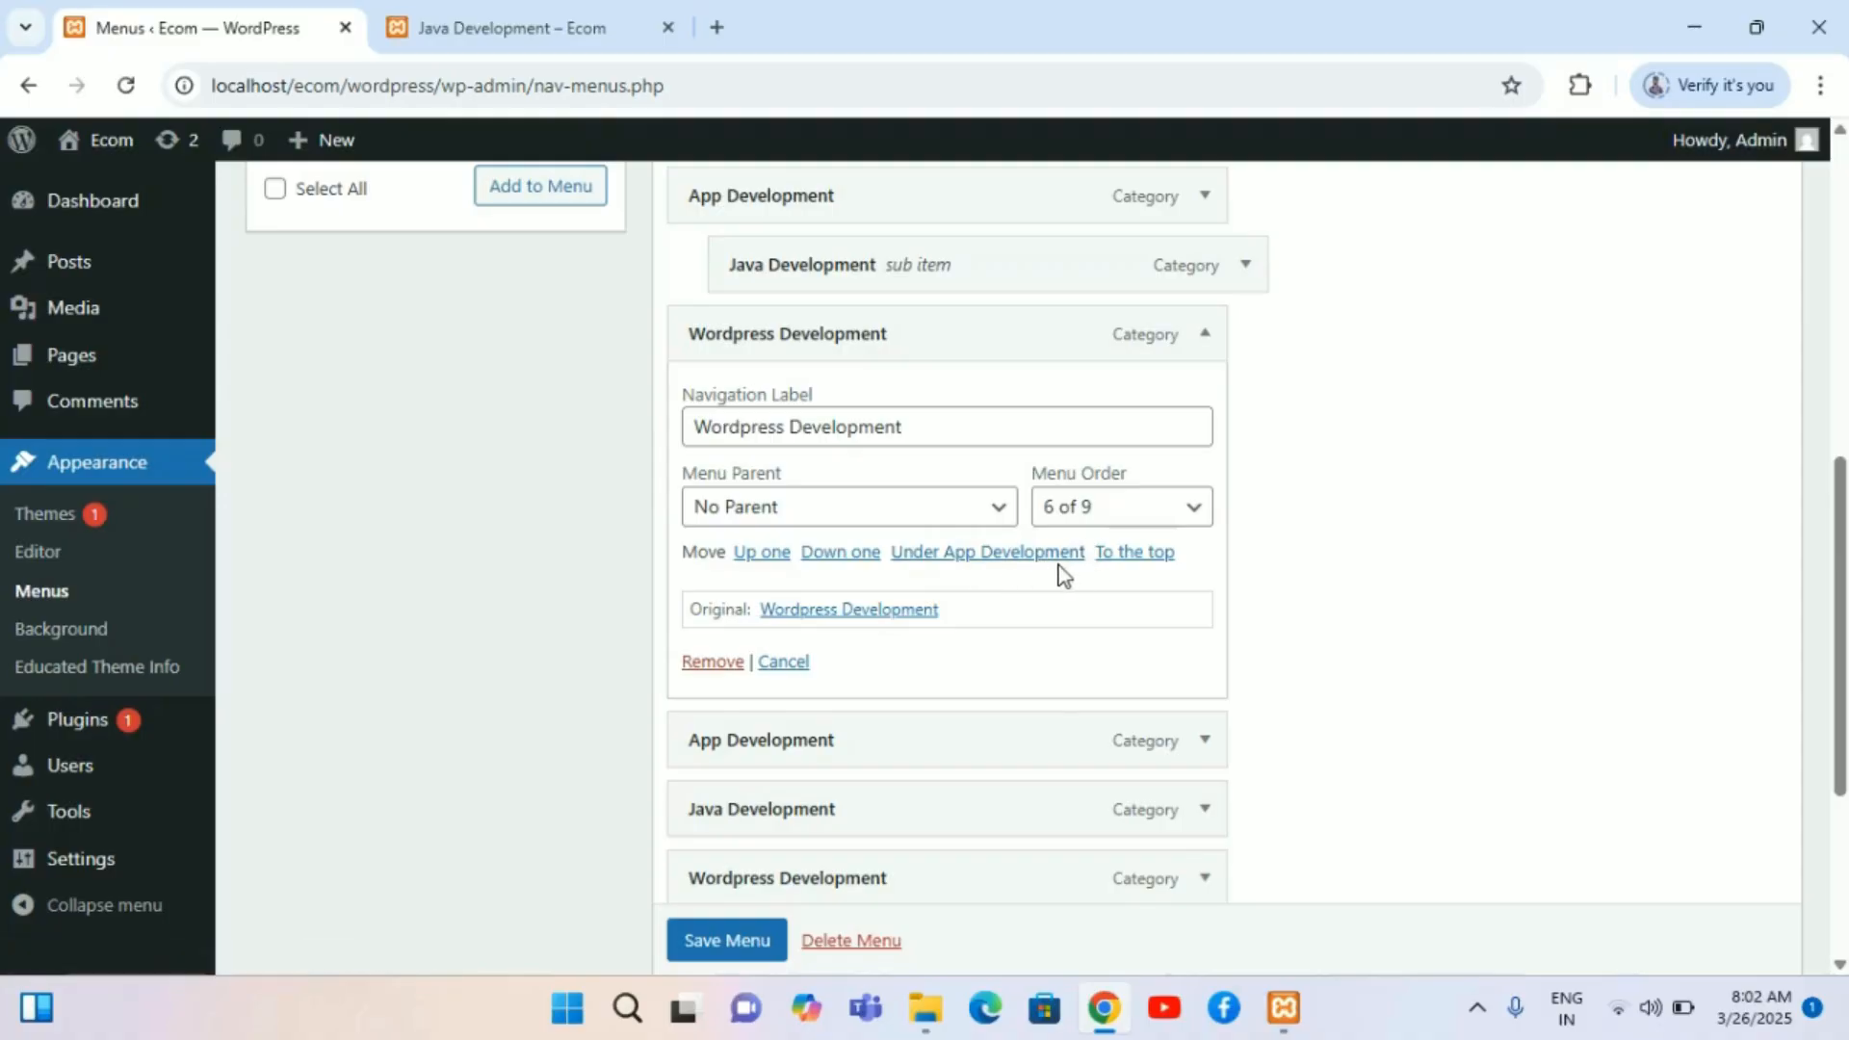
pyautogui.click(1203, 337)
# Step: Expand the App Development menu item and review its settings and the menu structure
pyautogui.scroll(1, 1199, 328)
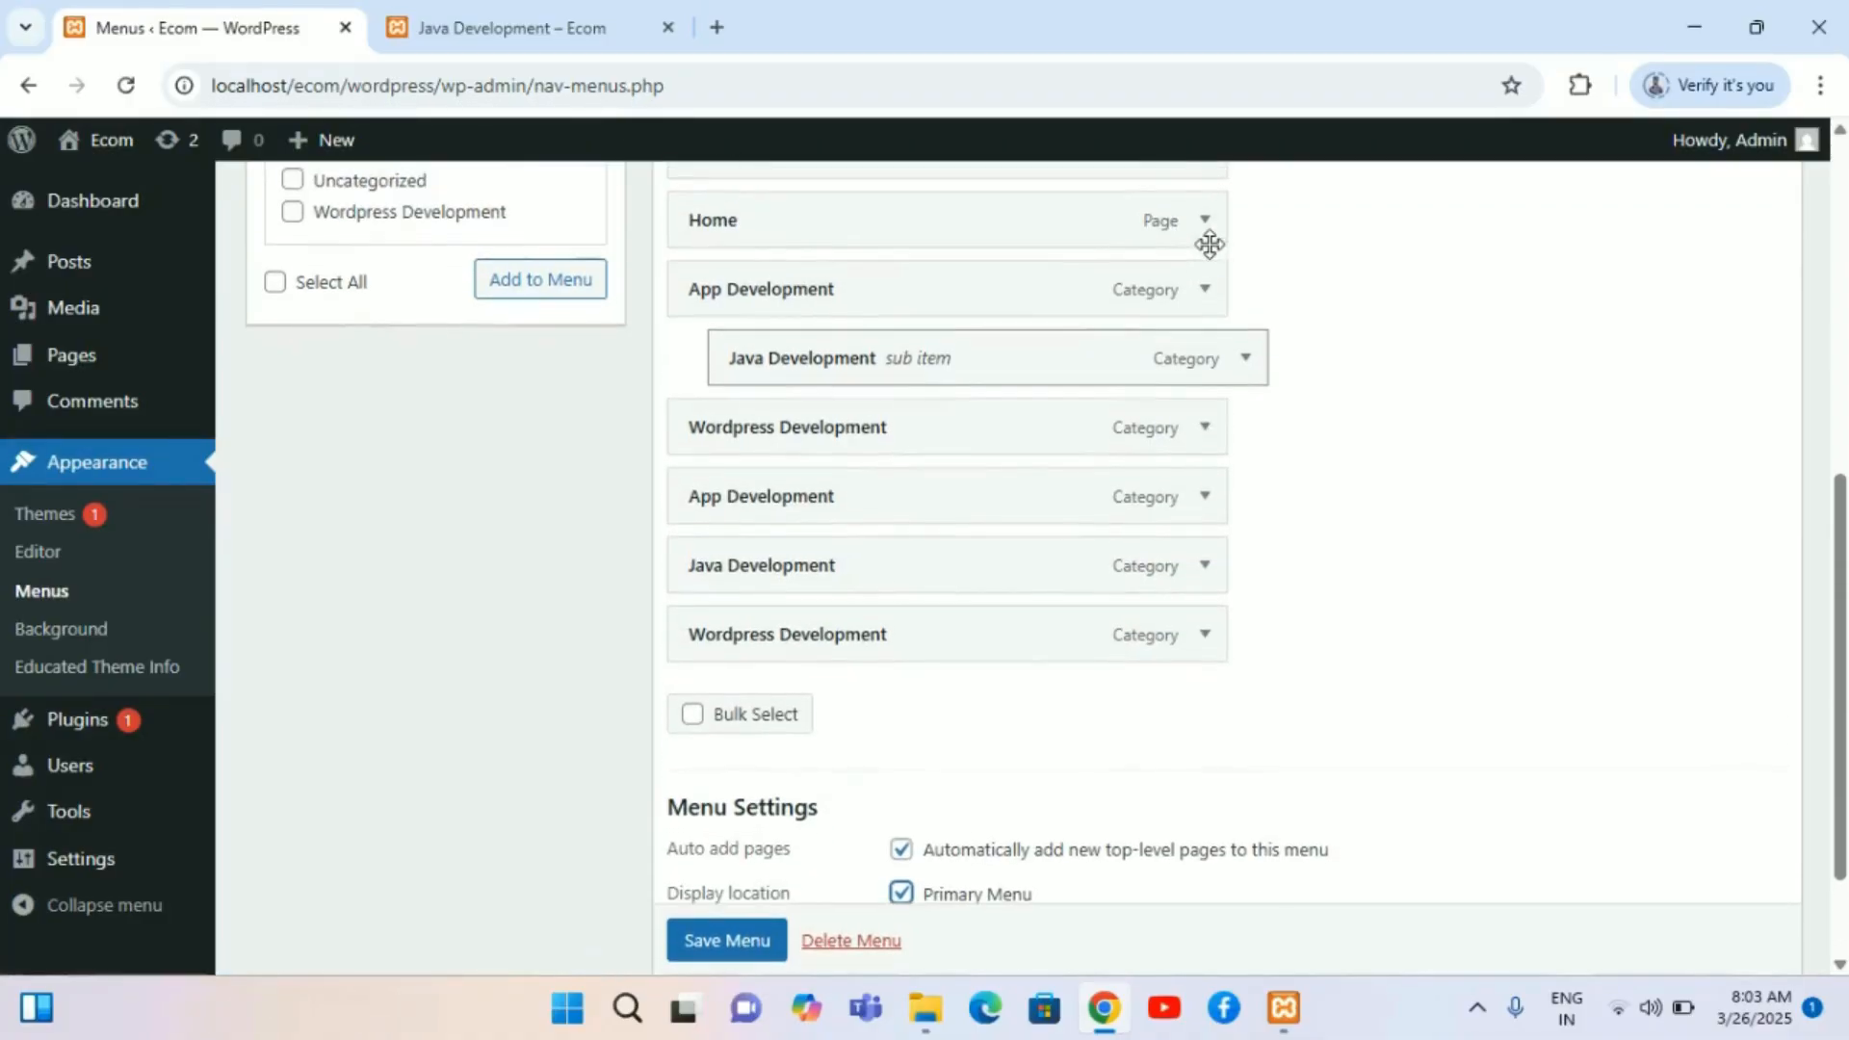
pyautogui.click(1206, 301)
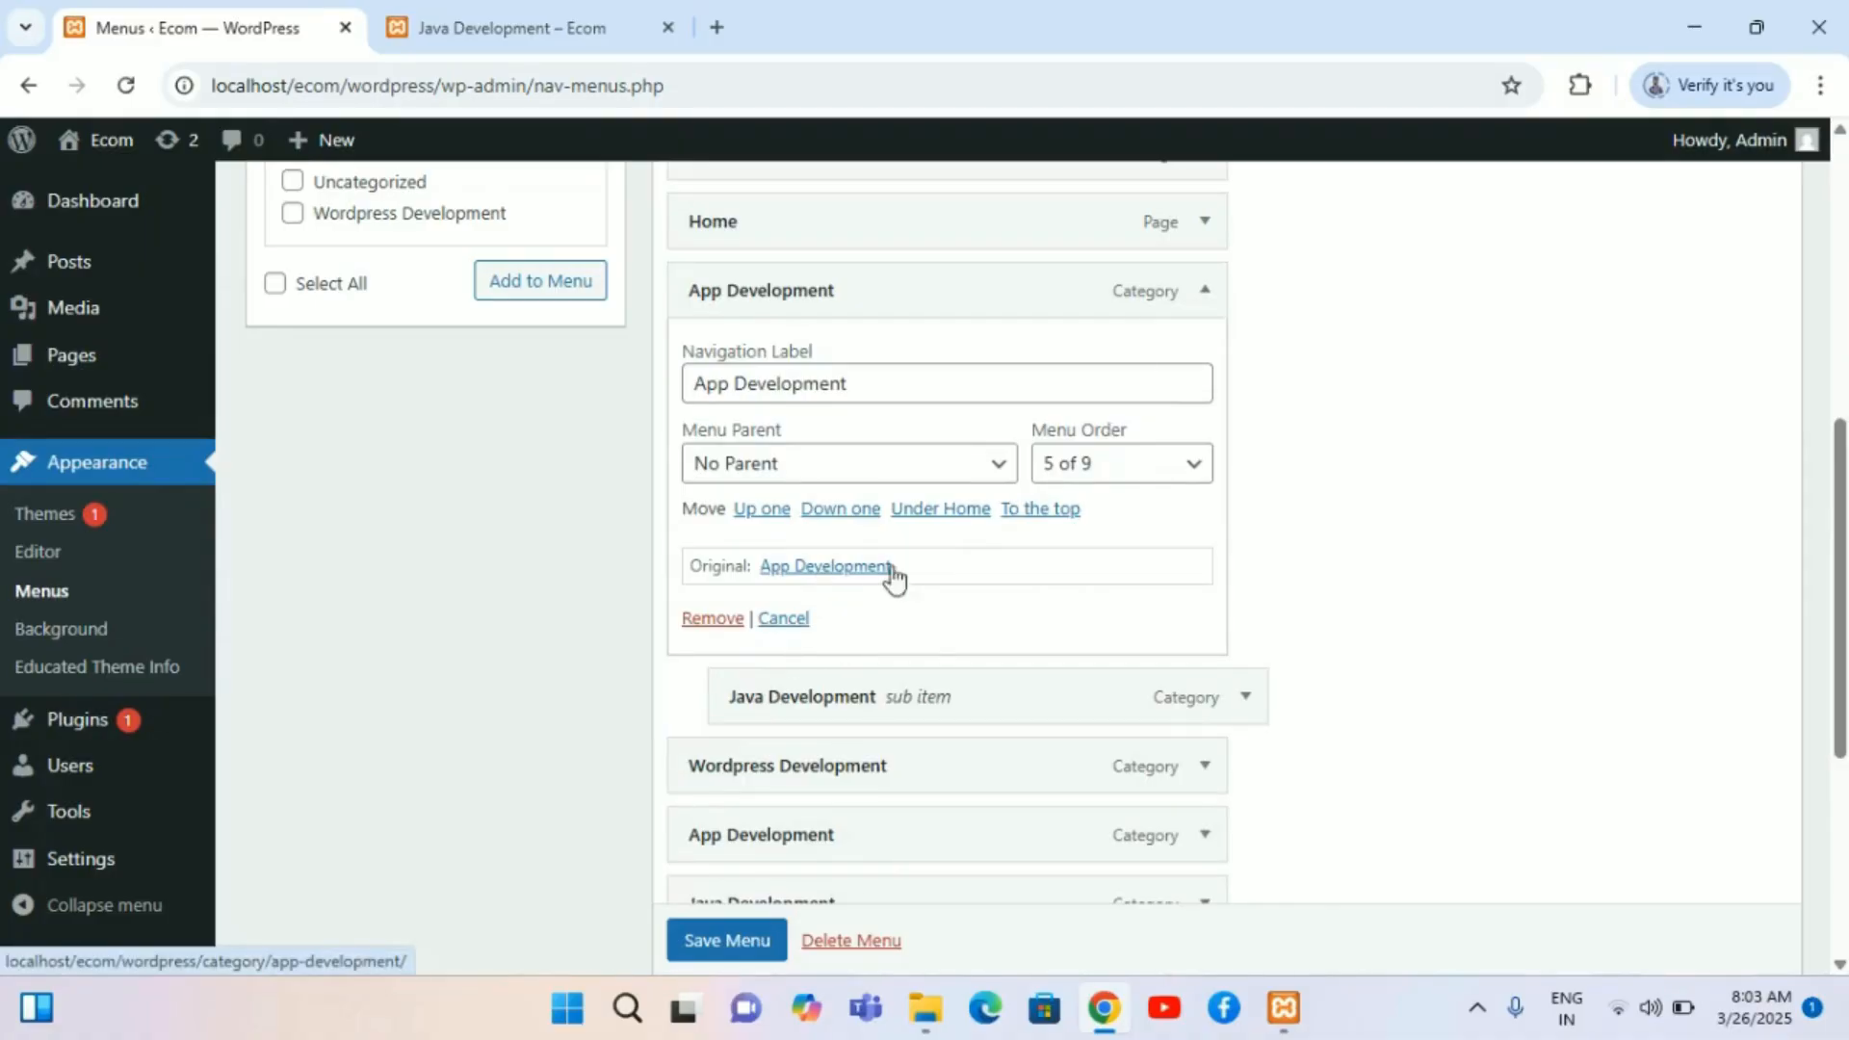
pyautogui.scroll(-4, 932, 654)
pyautogui.scroll(-1, 932, 651)
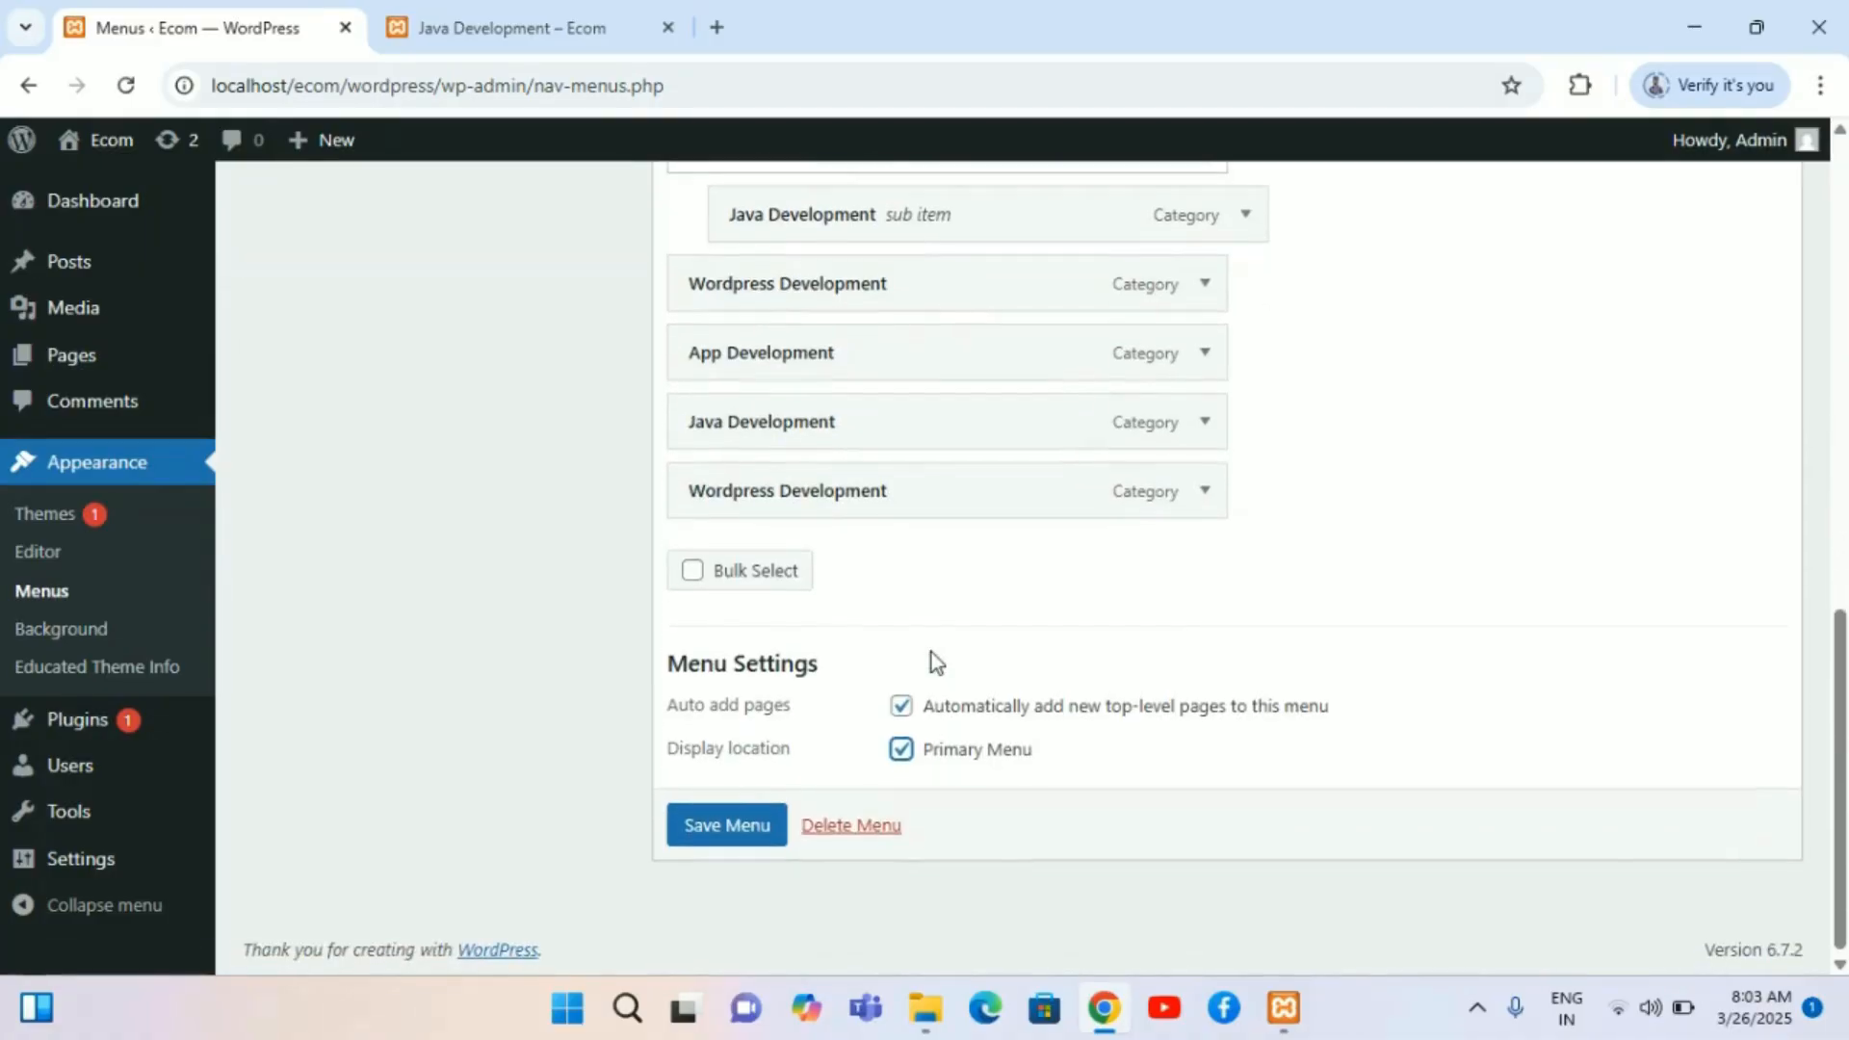
pyautogui.scroll(4, 932, 651)
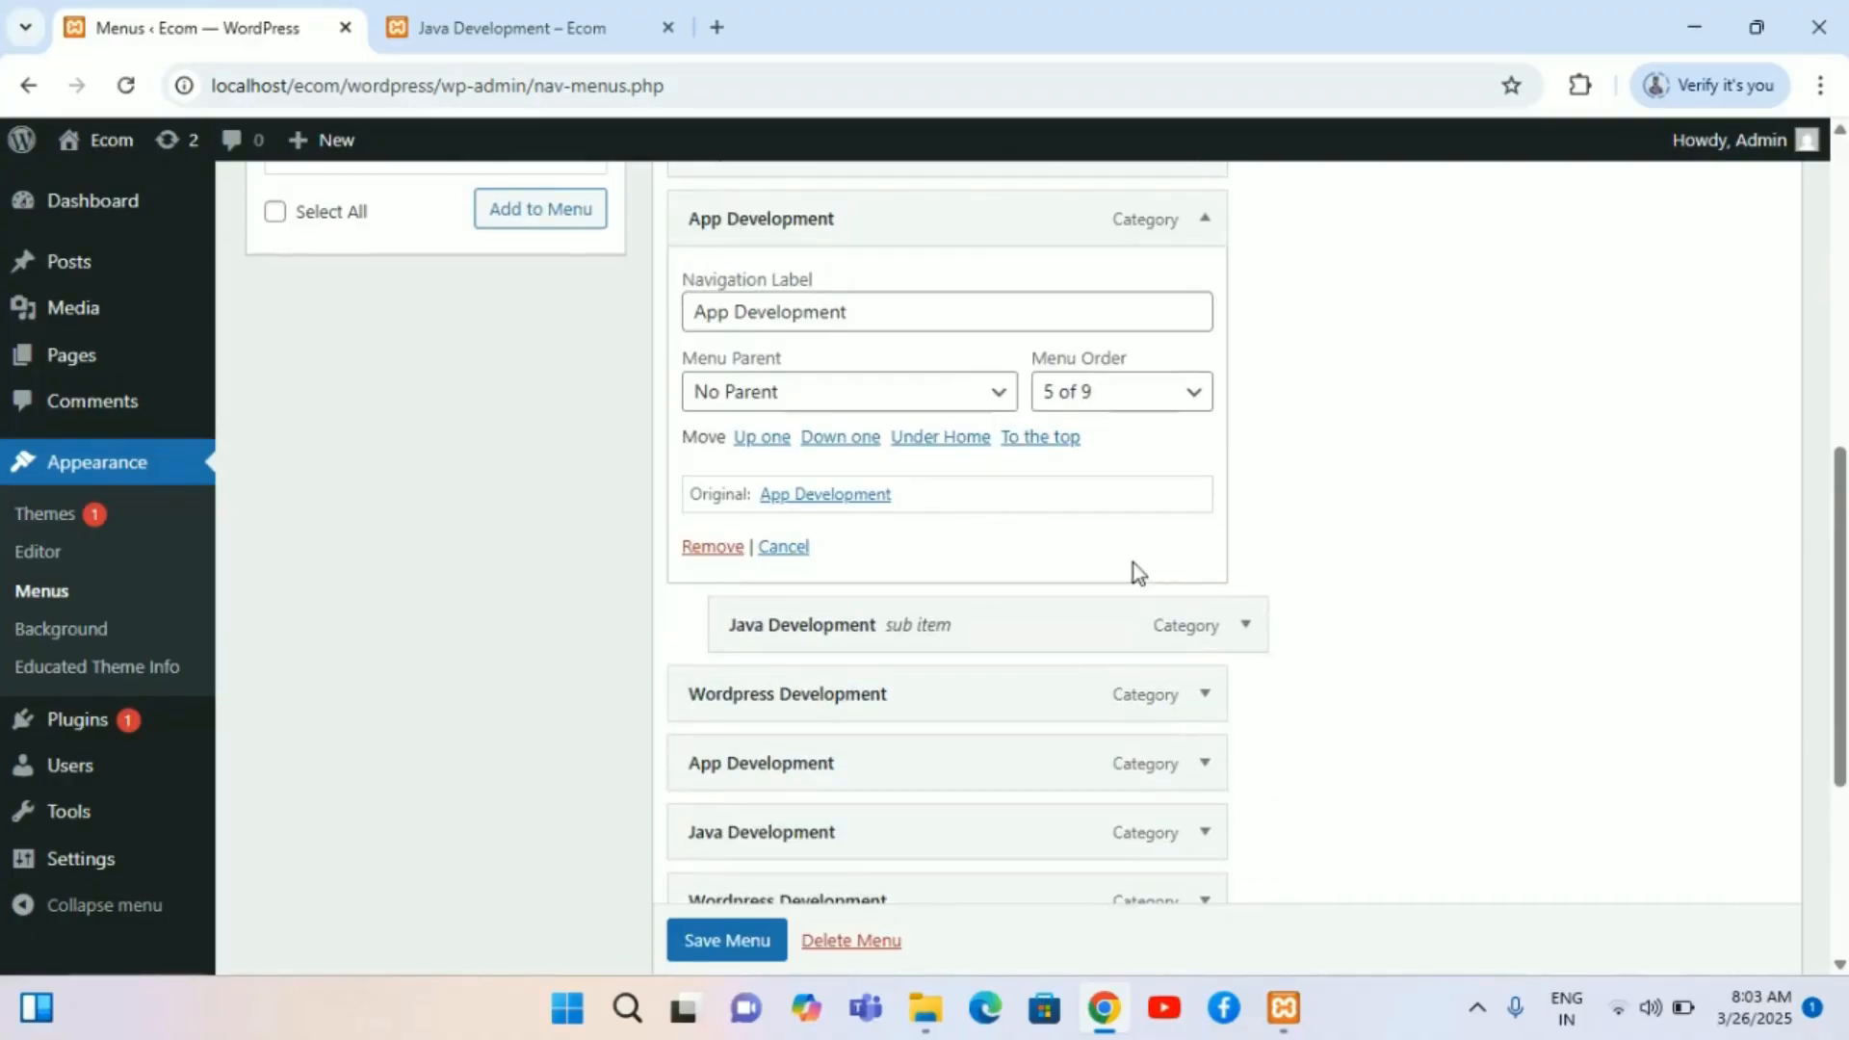
pyautogui.scroll(4, 1018, 575)
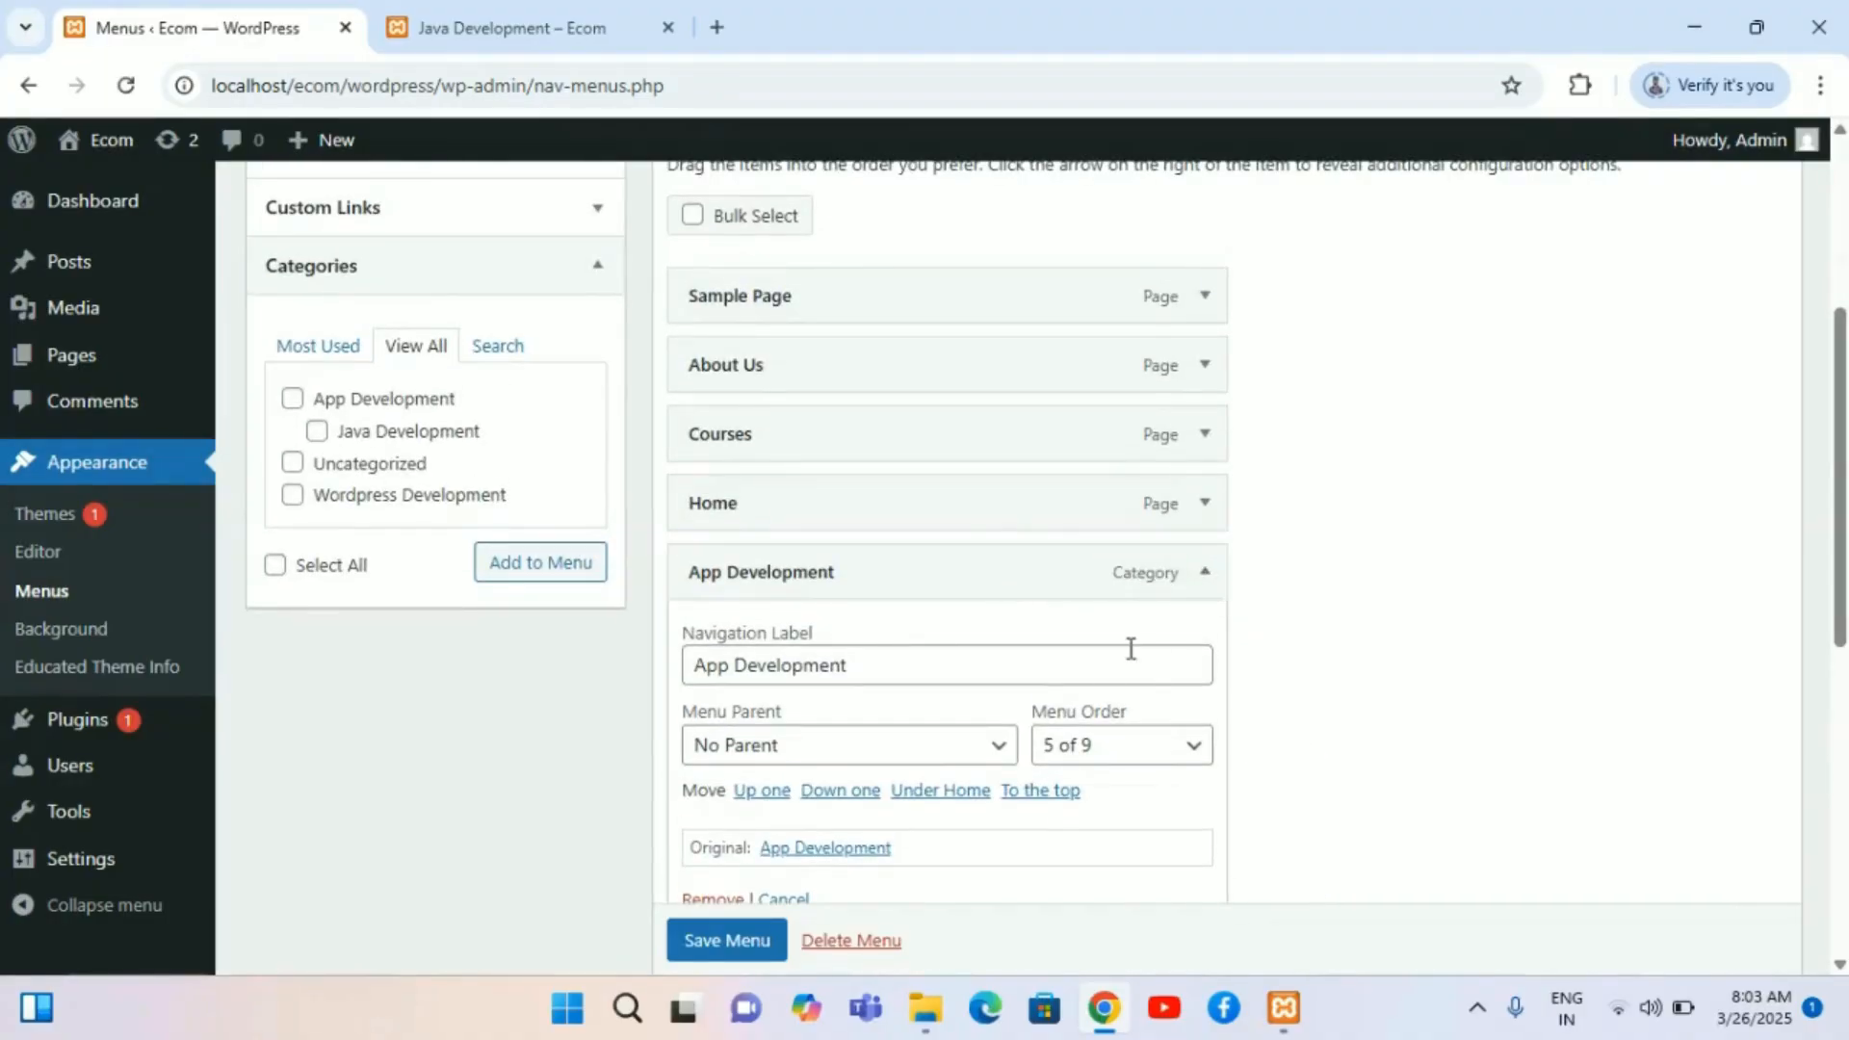
pyautogui.scroll(-4, 1130, 647)
pyautogui.scroll(-1, 1129, 647)
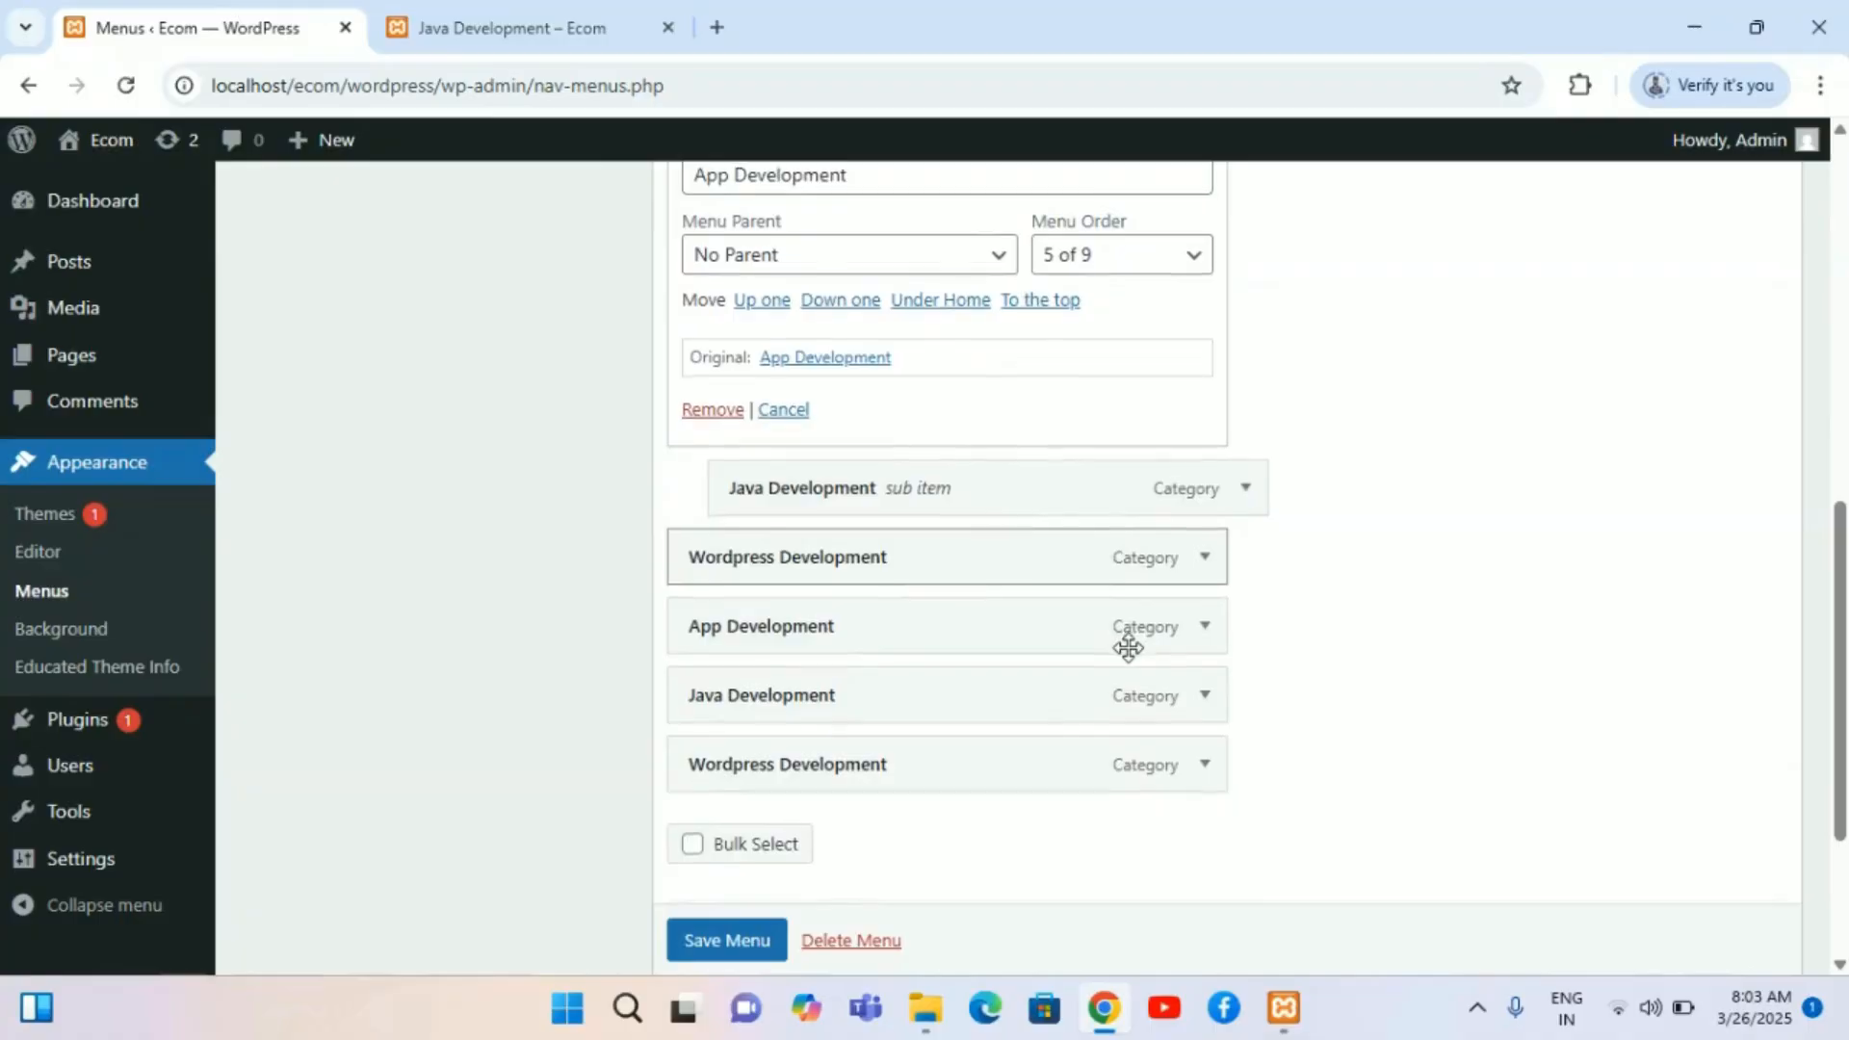
# Step: Remove the duplicate App Development, Wordpress Development and Java Development items from the menu structure
pyautogui.click(1207, 613)
pyautogui.scroll(-3, 820, 840)
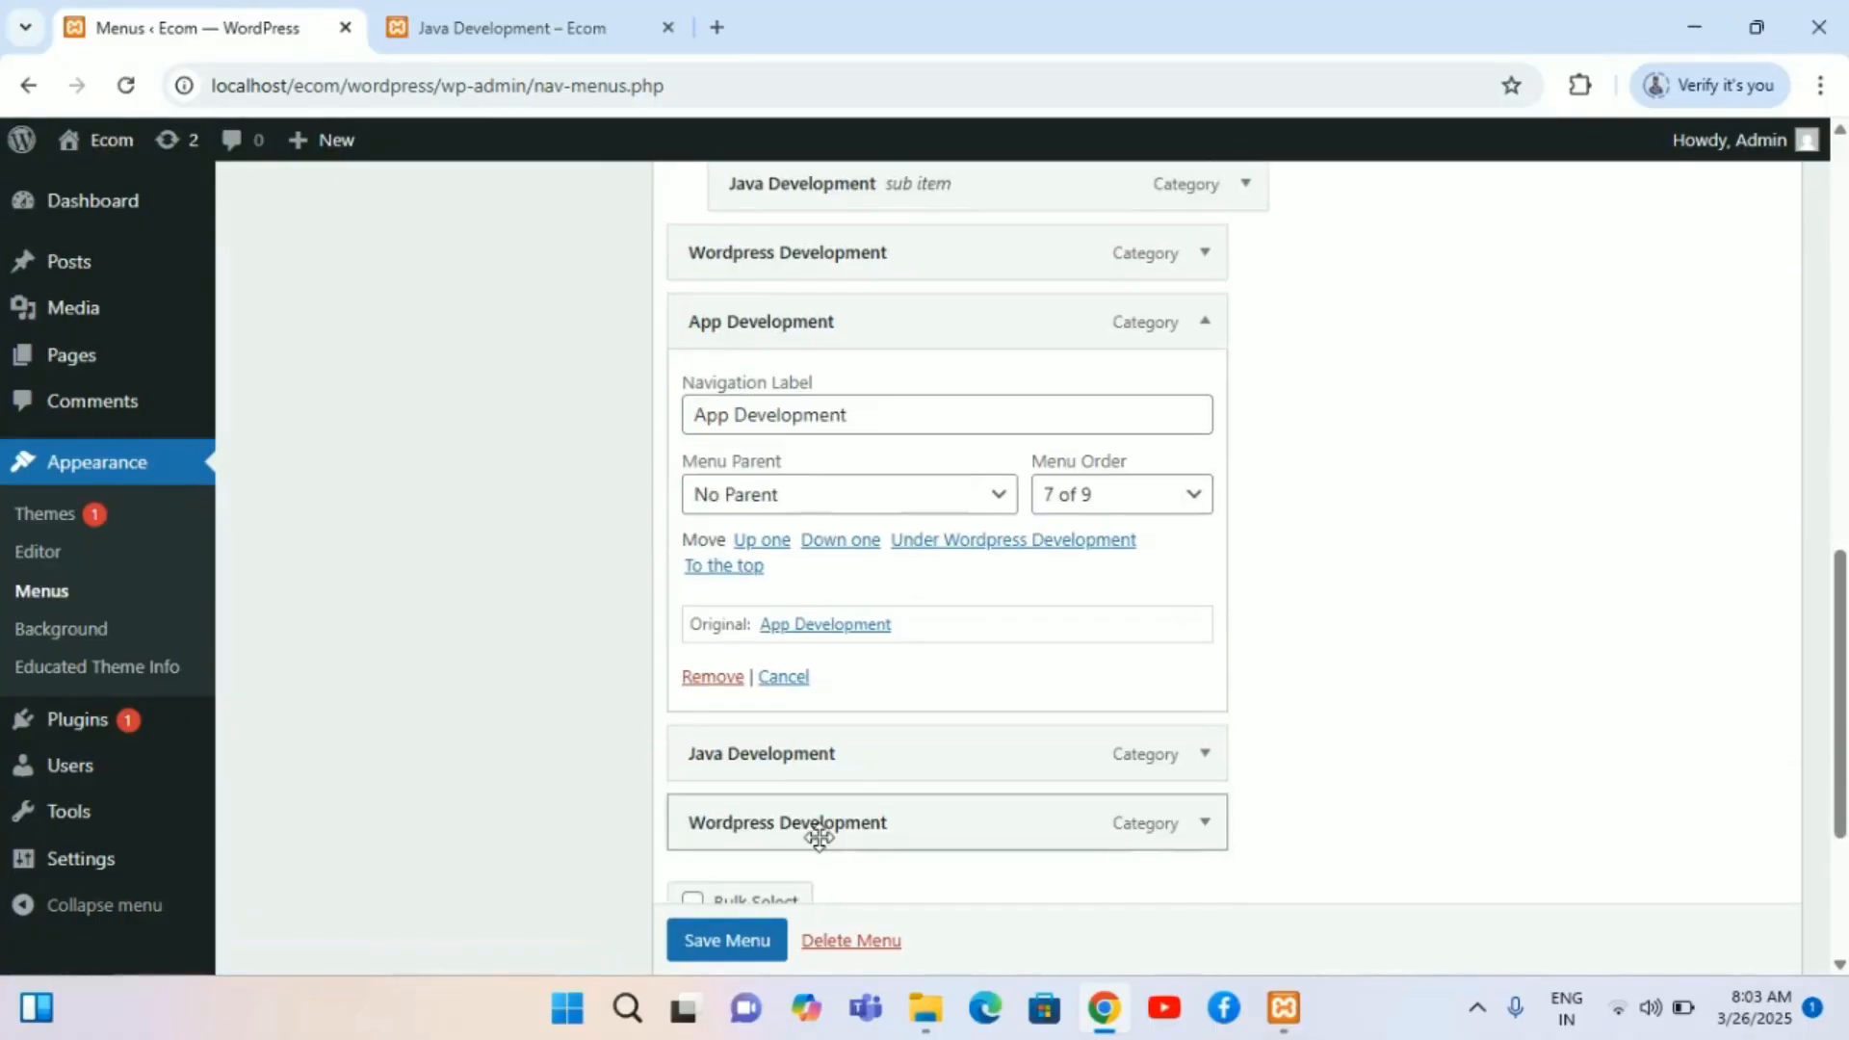
pyautogui.click(712, 680)
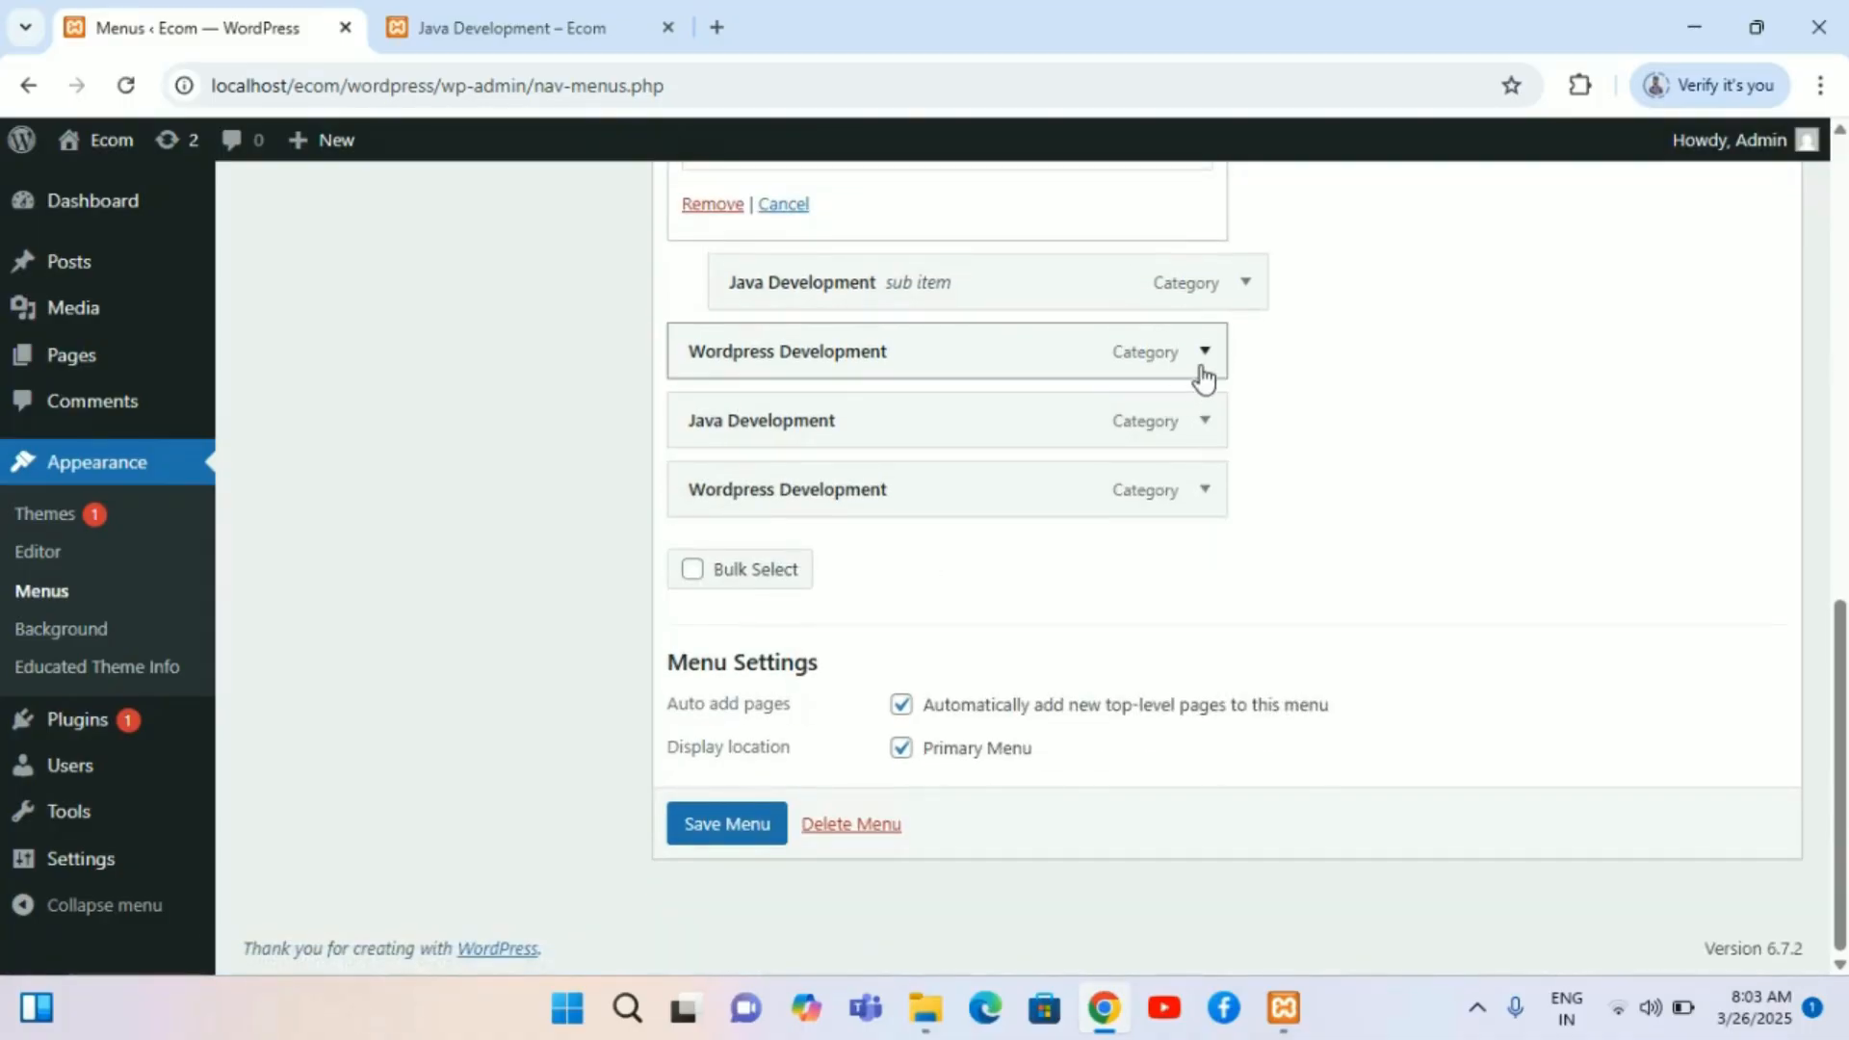
pyautogui.click(1201, 371)
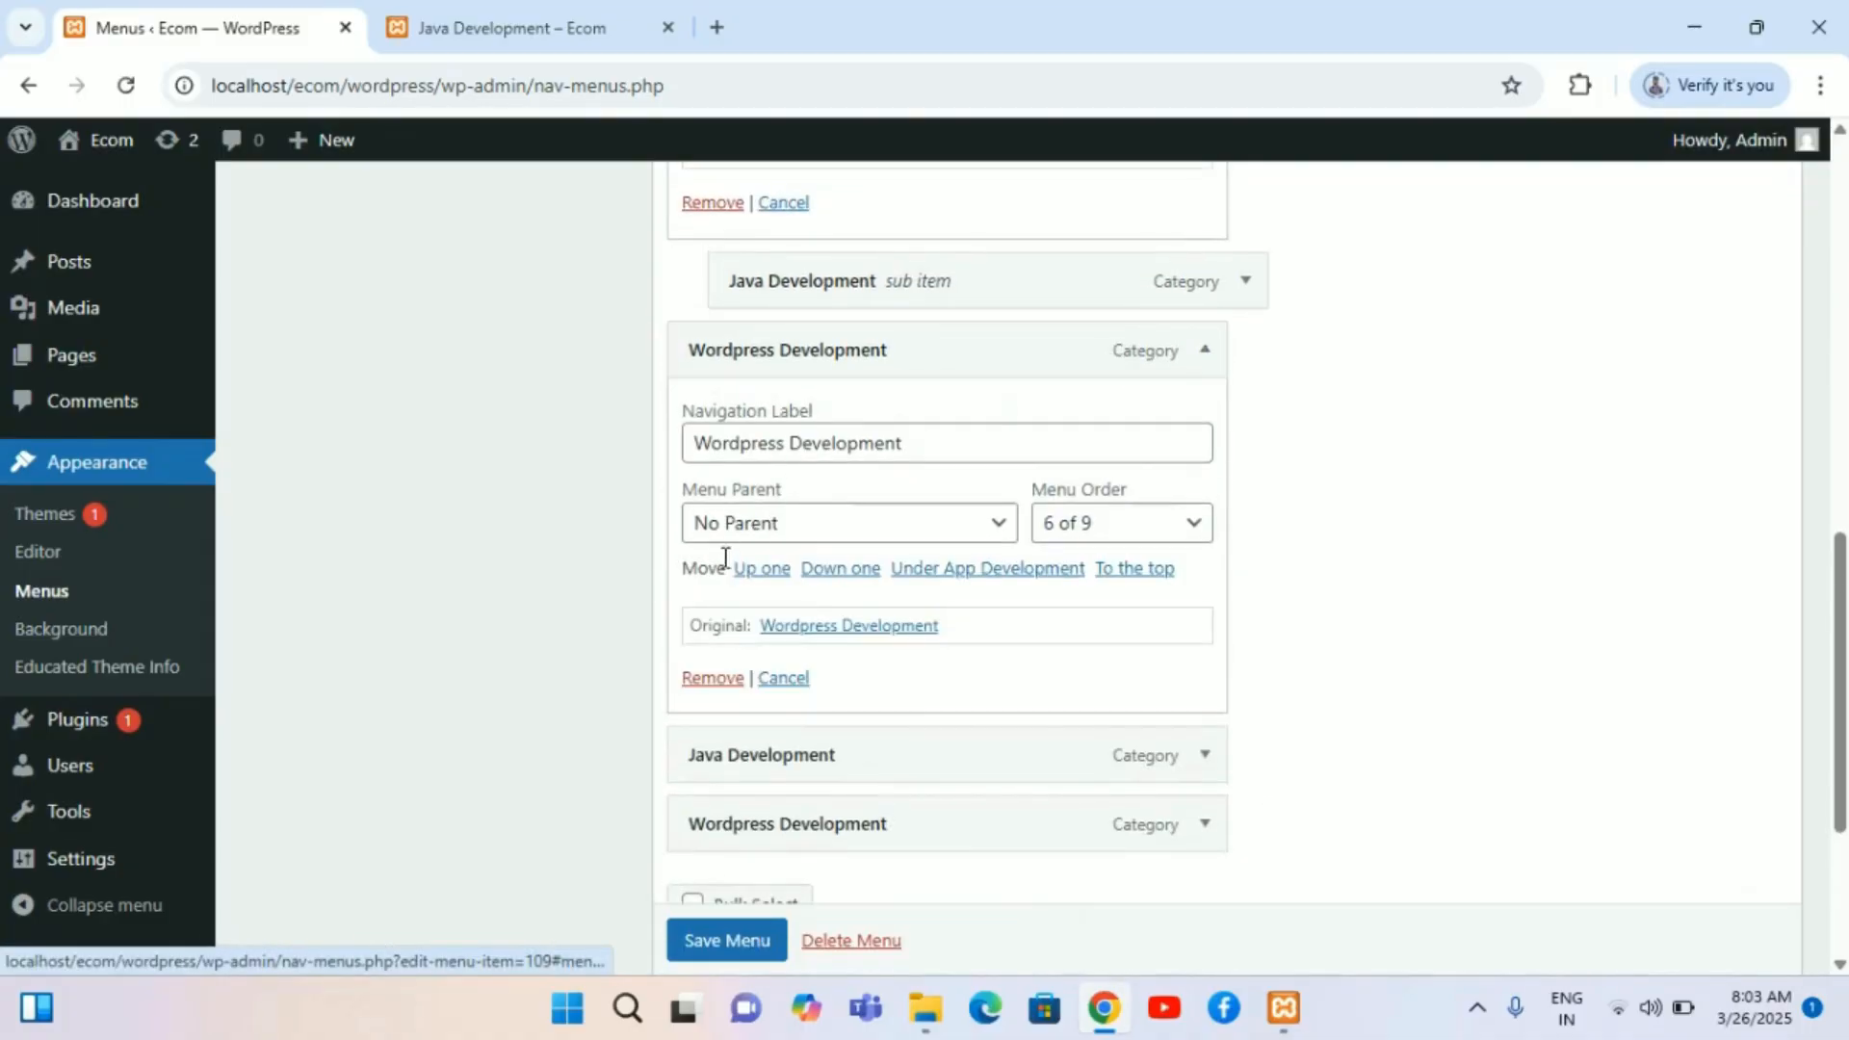
pyautogui.click(710, 680)
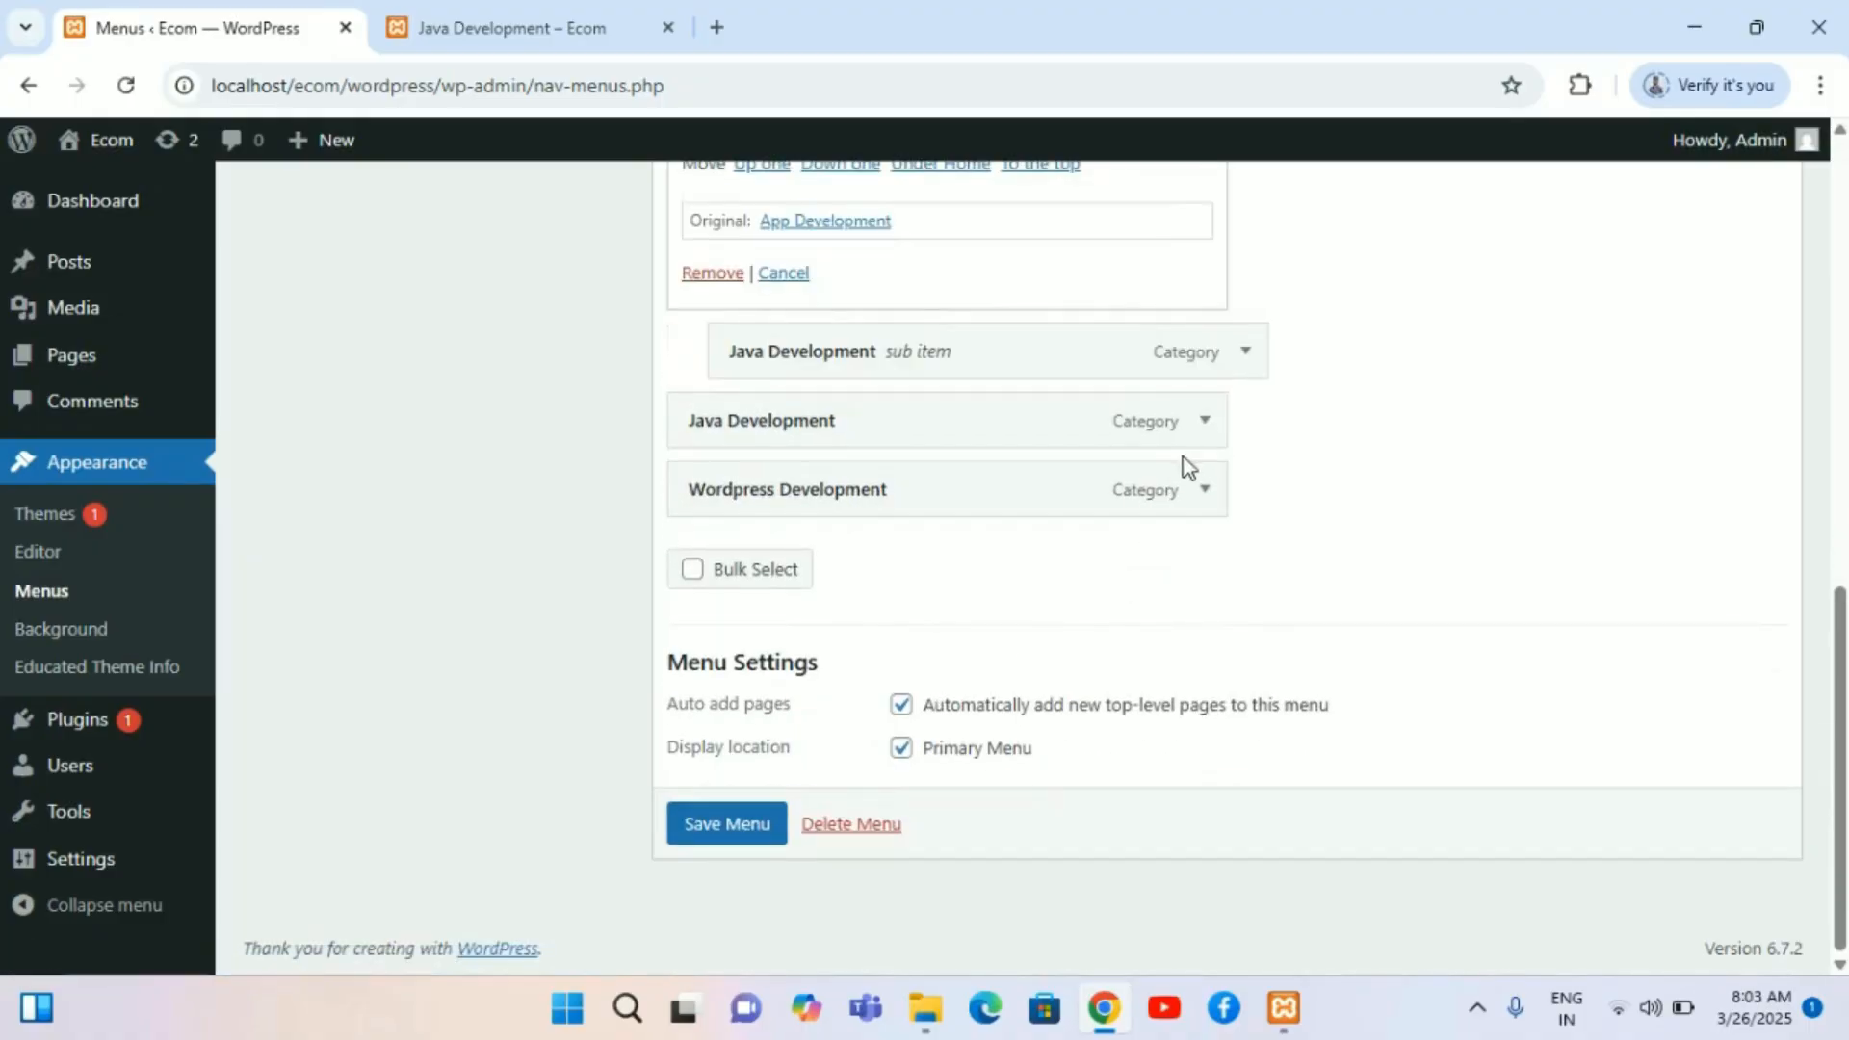
pyautogui.click(1203, 438)
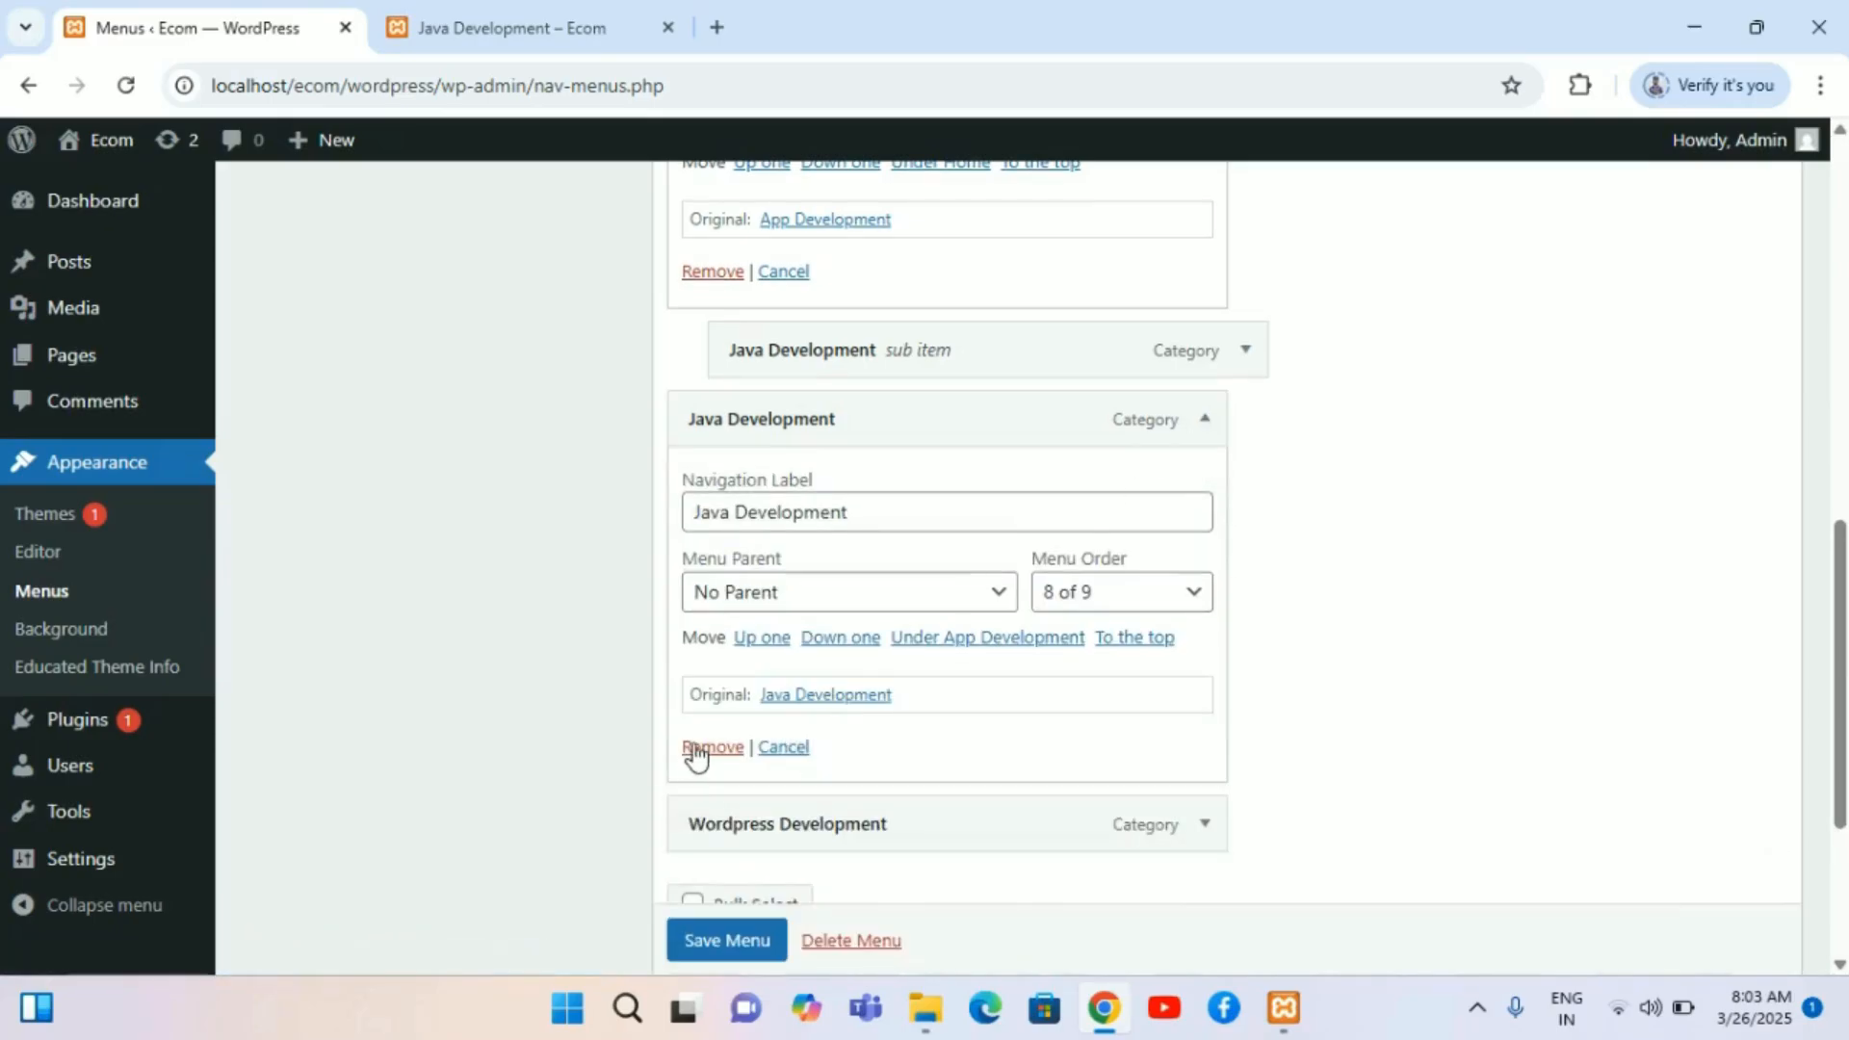
pyautogui.click(701, 749)
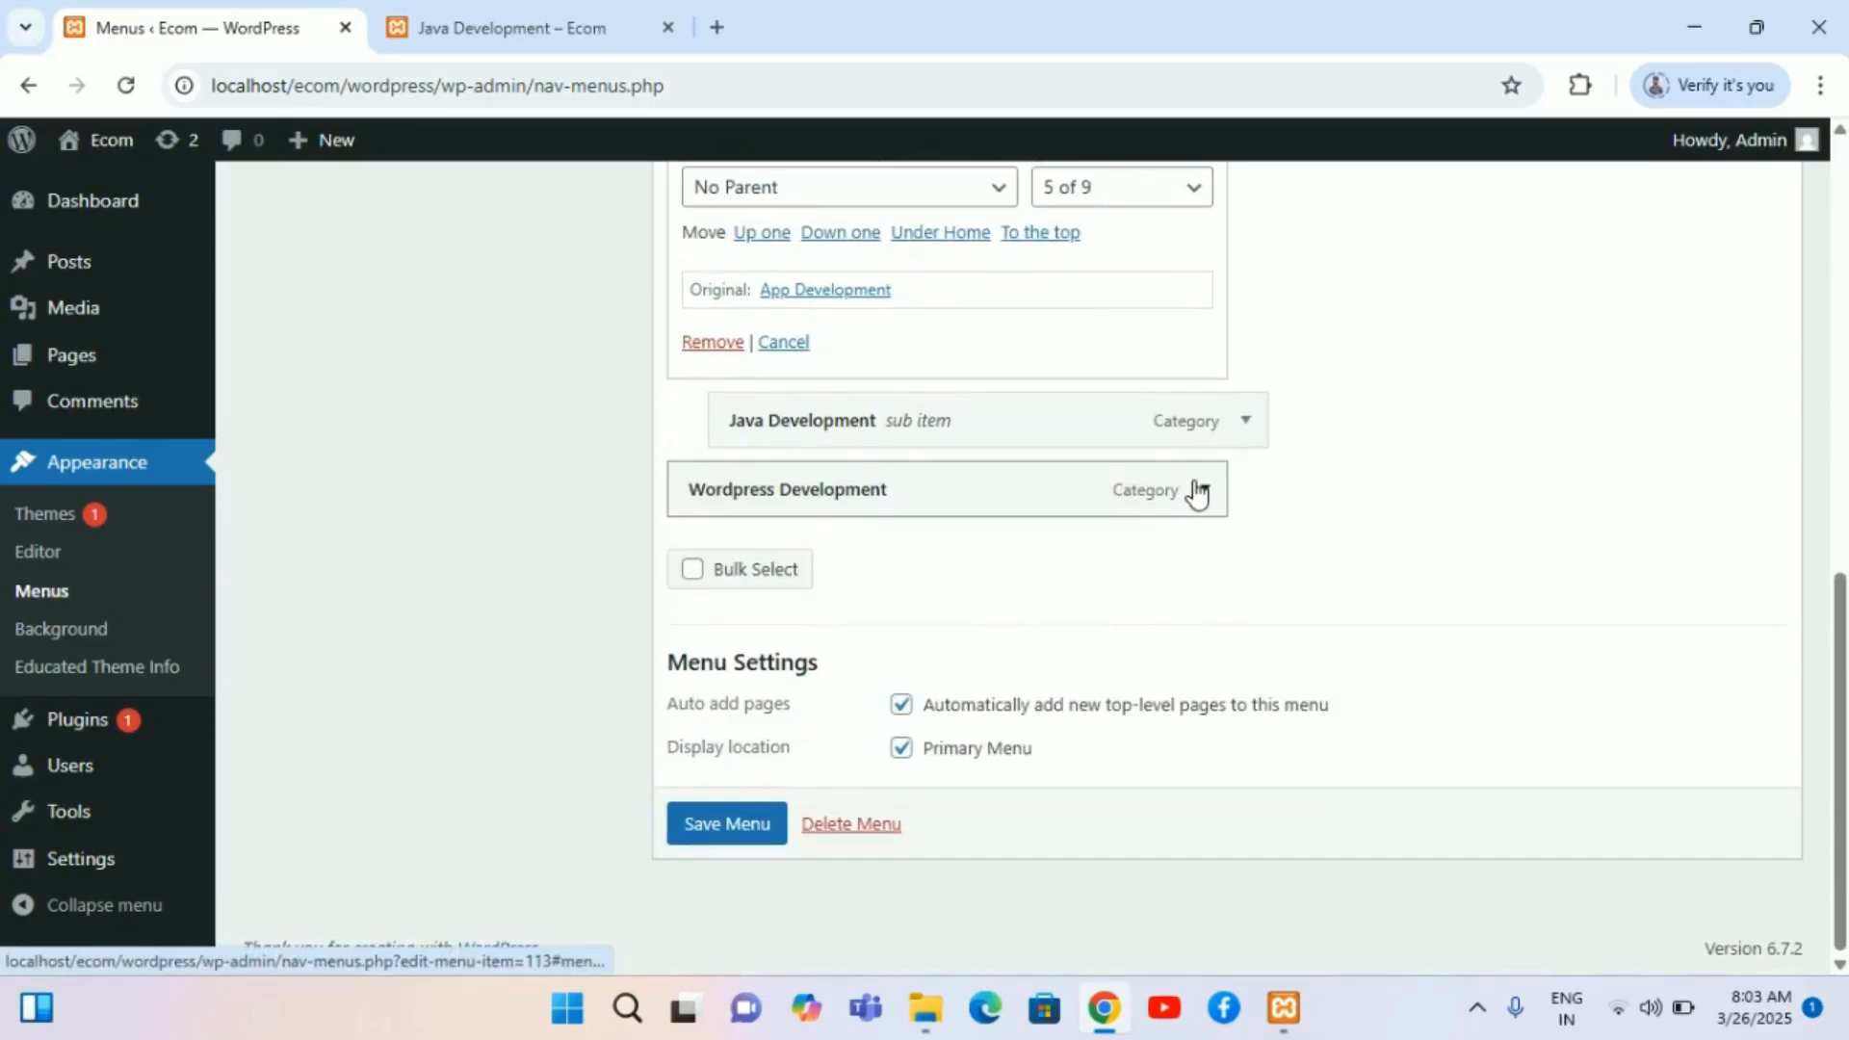
# Step: Review and collapse the remaining Wordpress Development and App Development menu items
pyautogui.click(1198, 489)
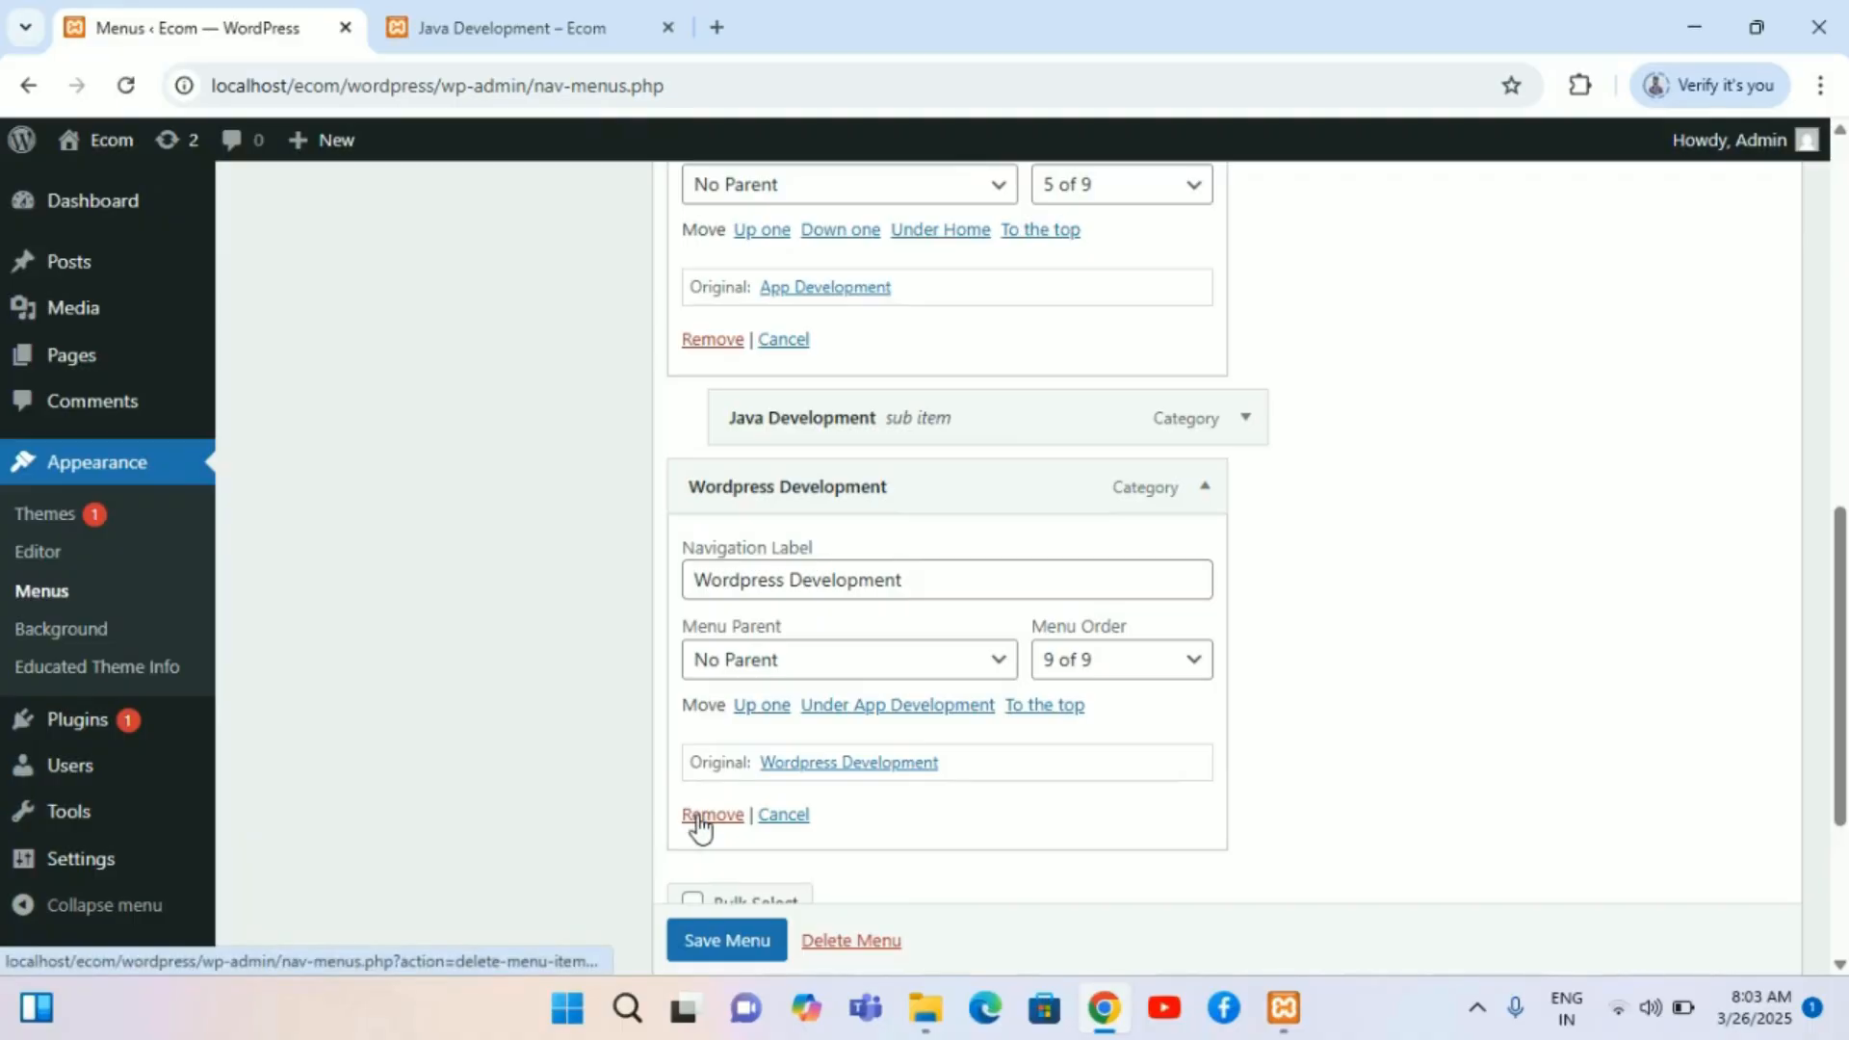
pyautogui.click(1204, 487)
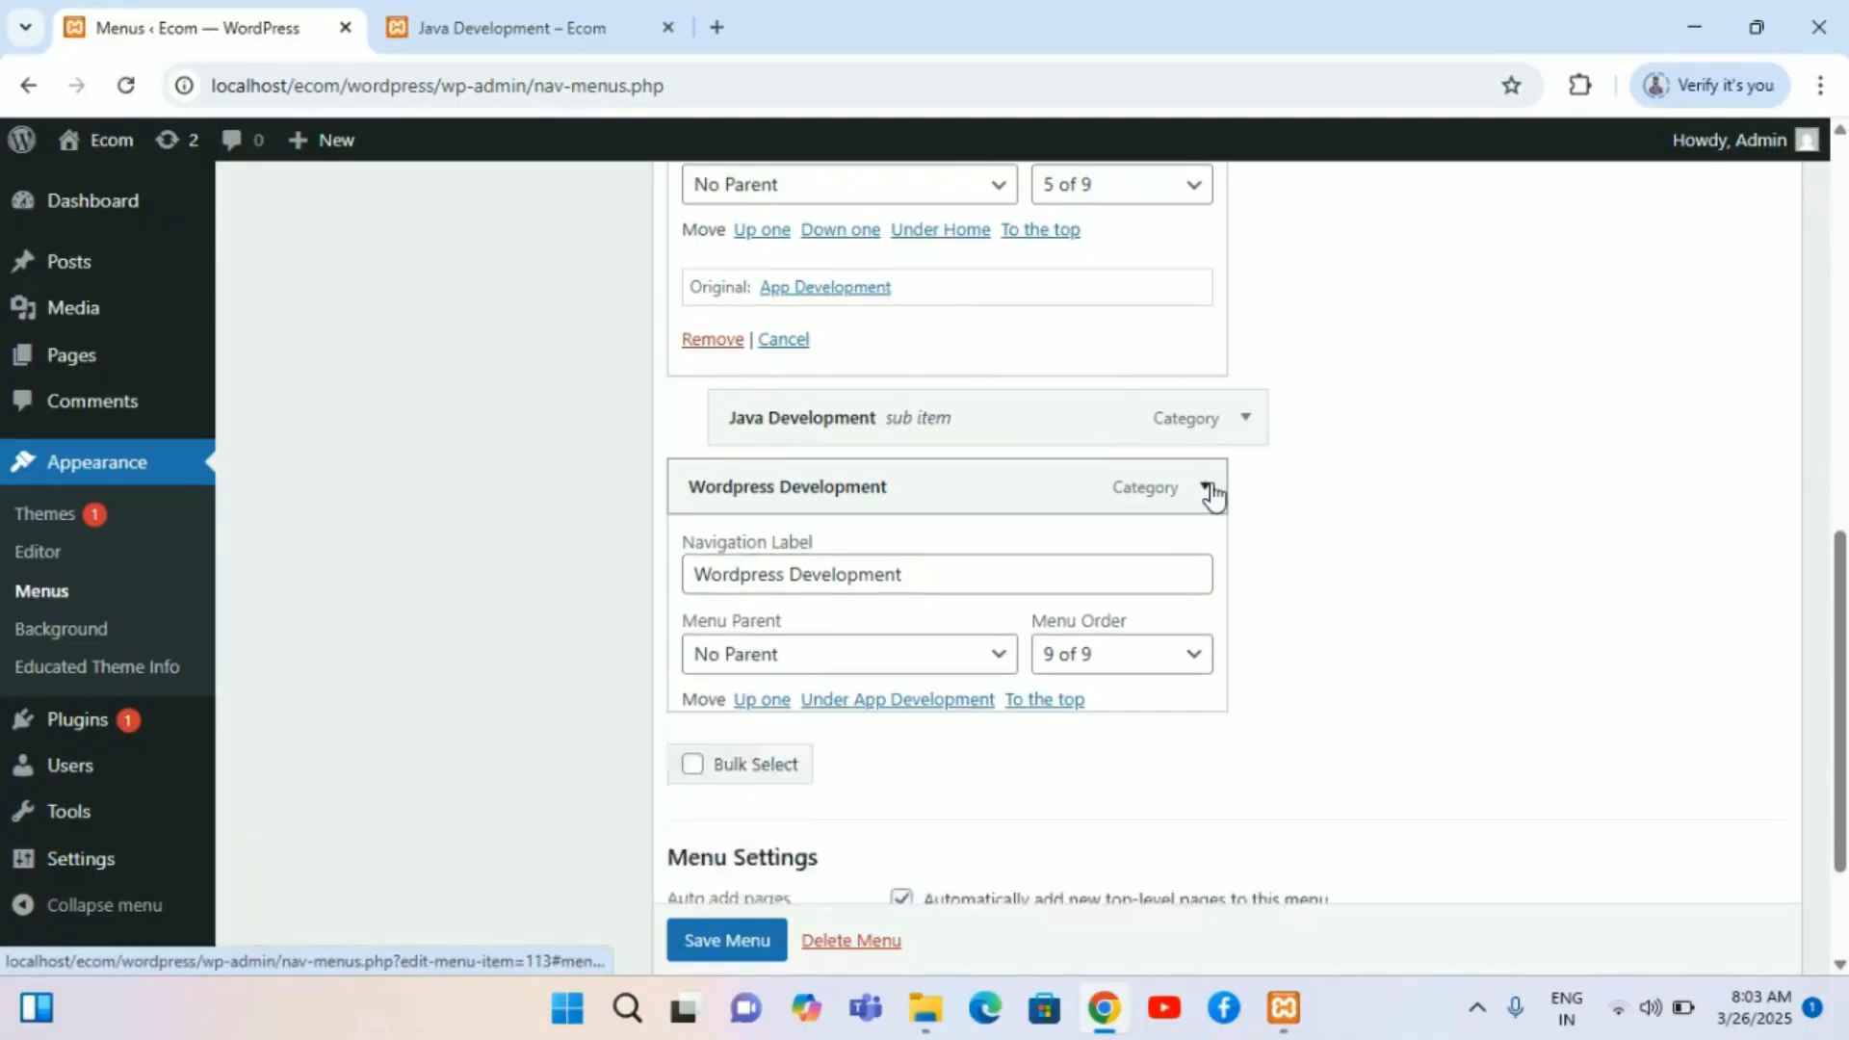
pyautogui.scroll(4, 1035, 390)
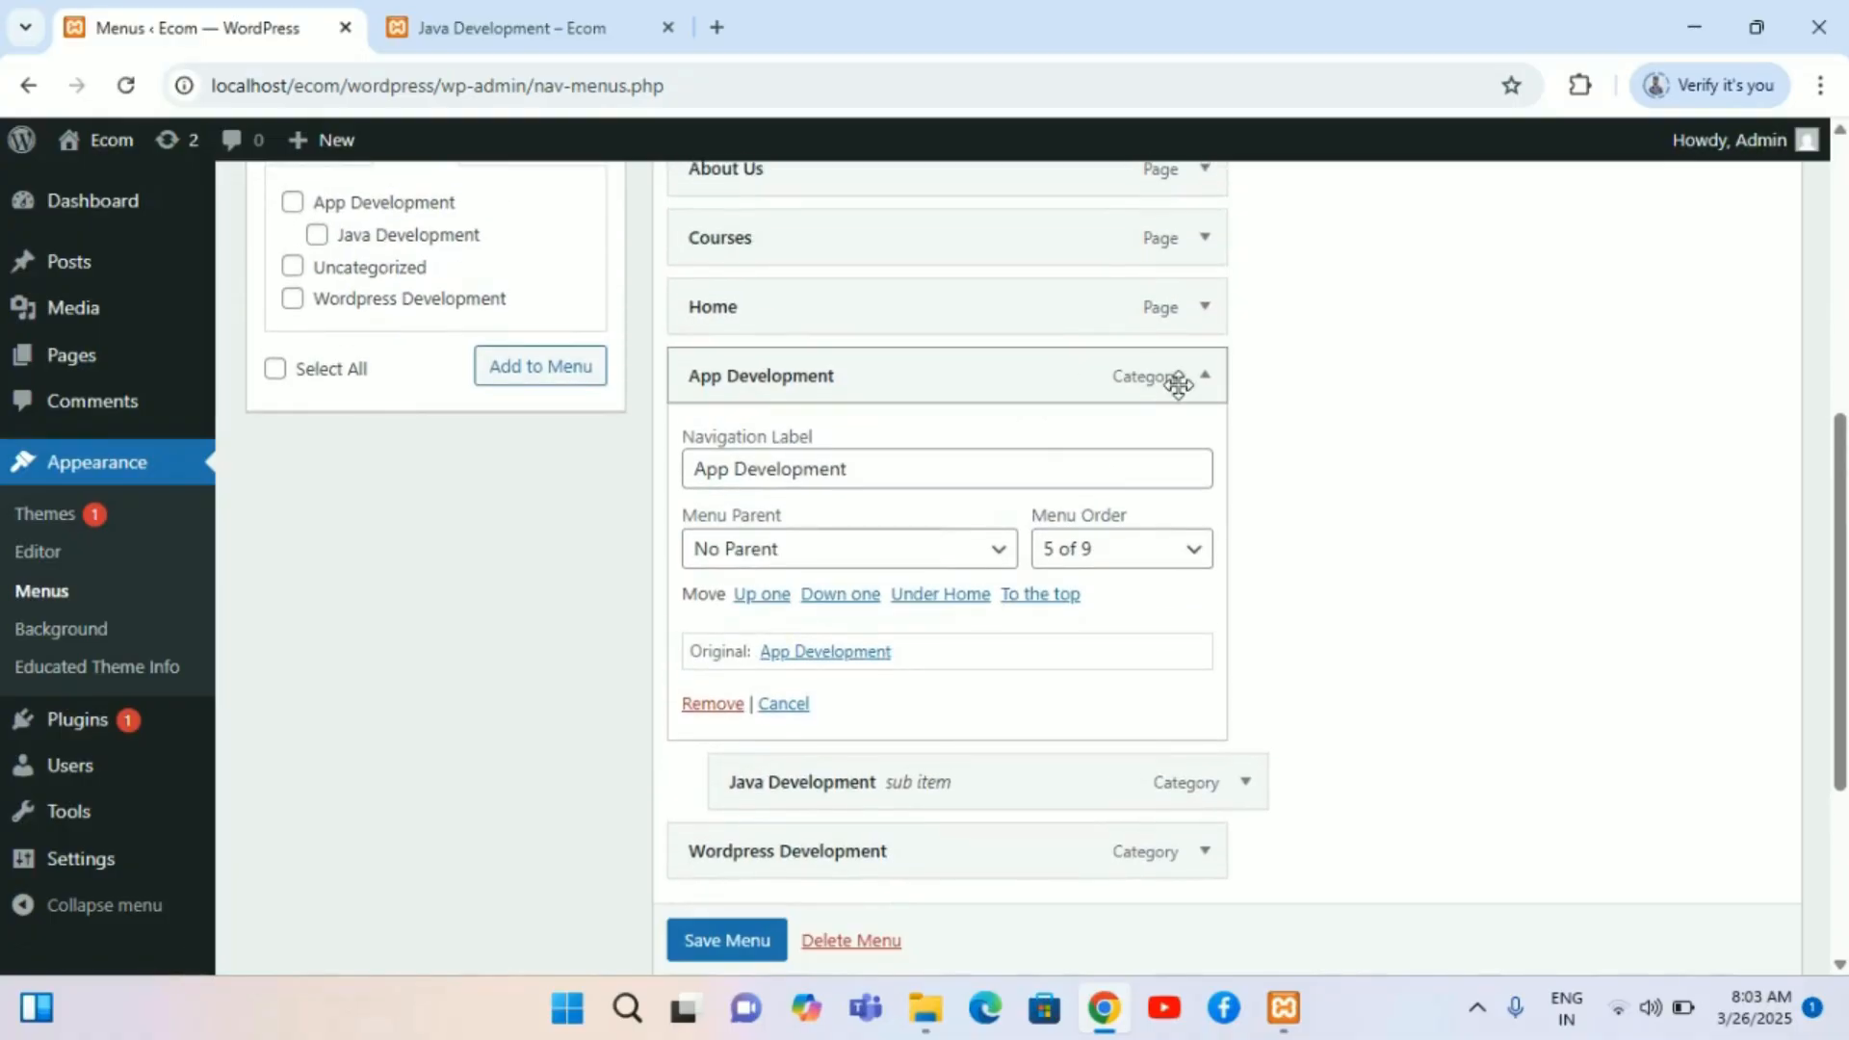
pyautogui.click(1205, 377)
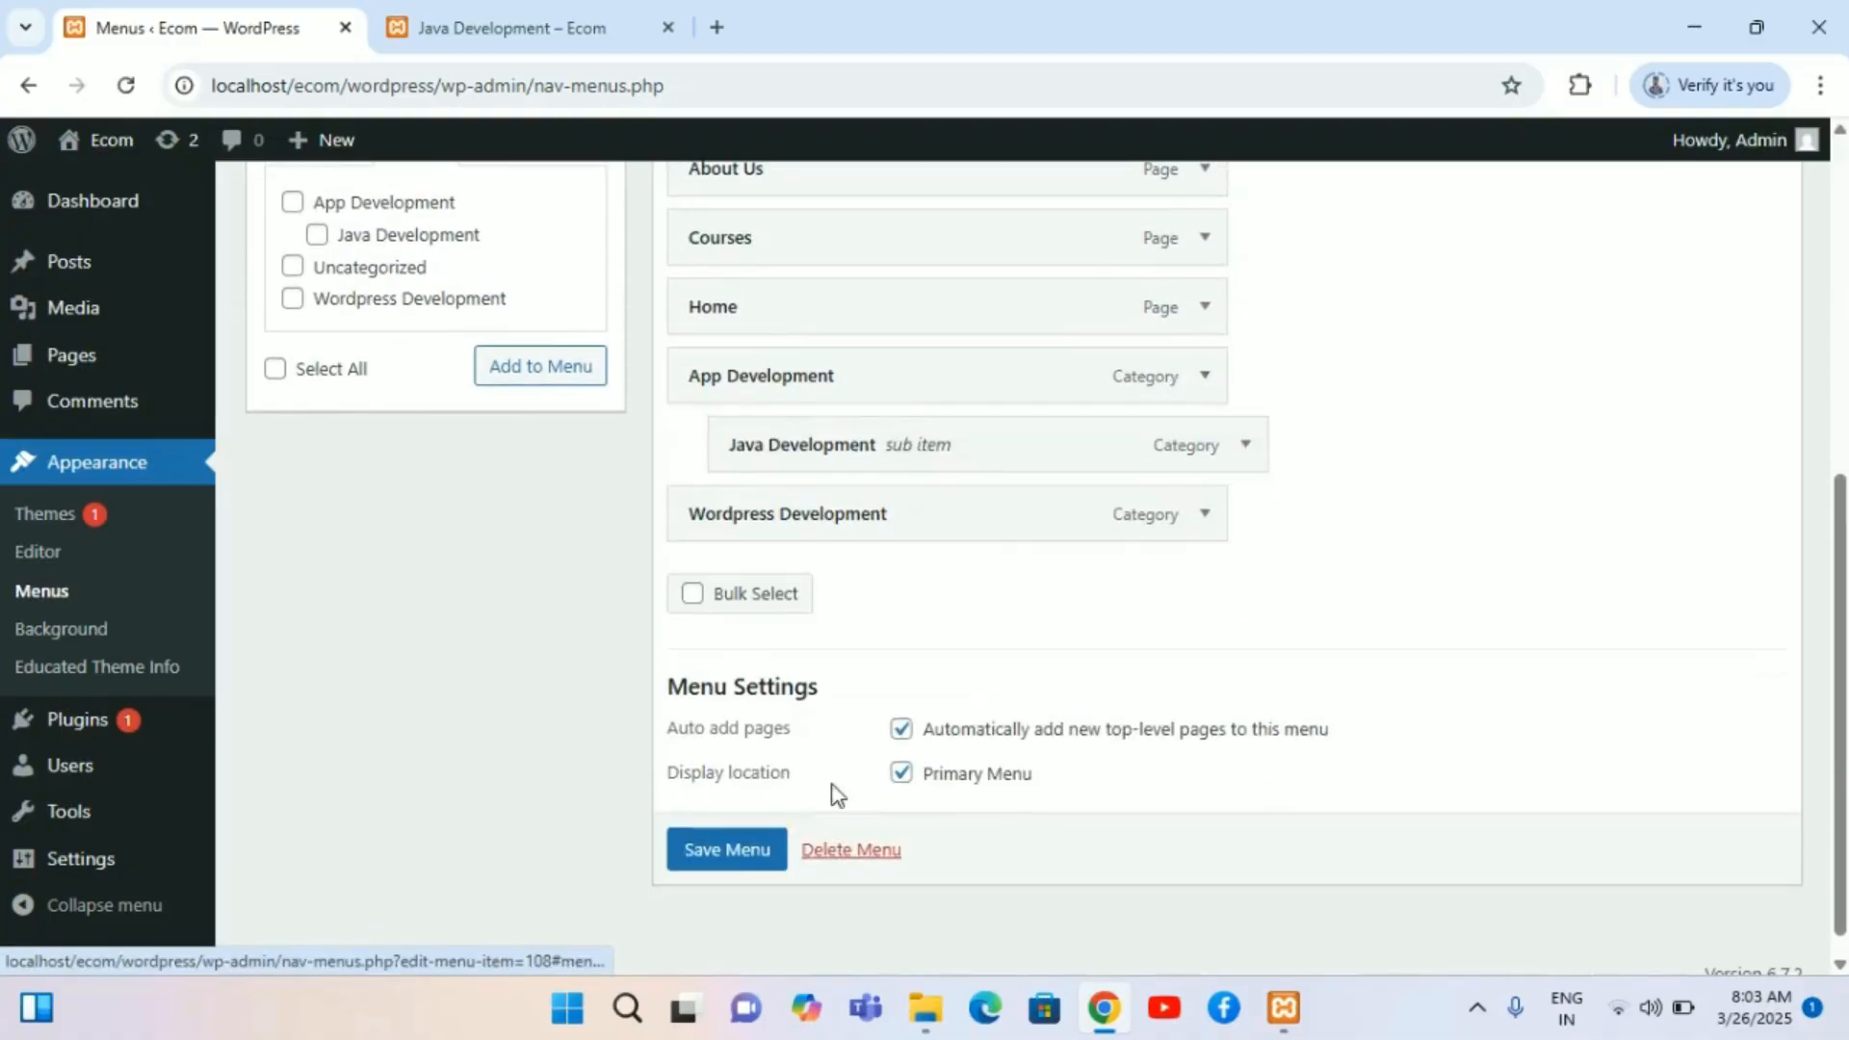
# Step: Save the menu, then reload the Java Development category page in the site tab
pyautogui.click(758, 852)
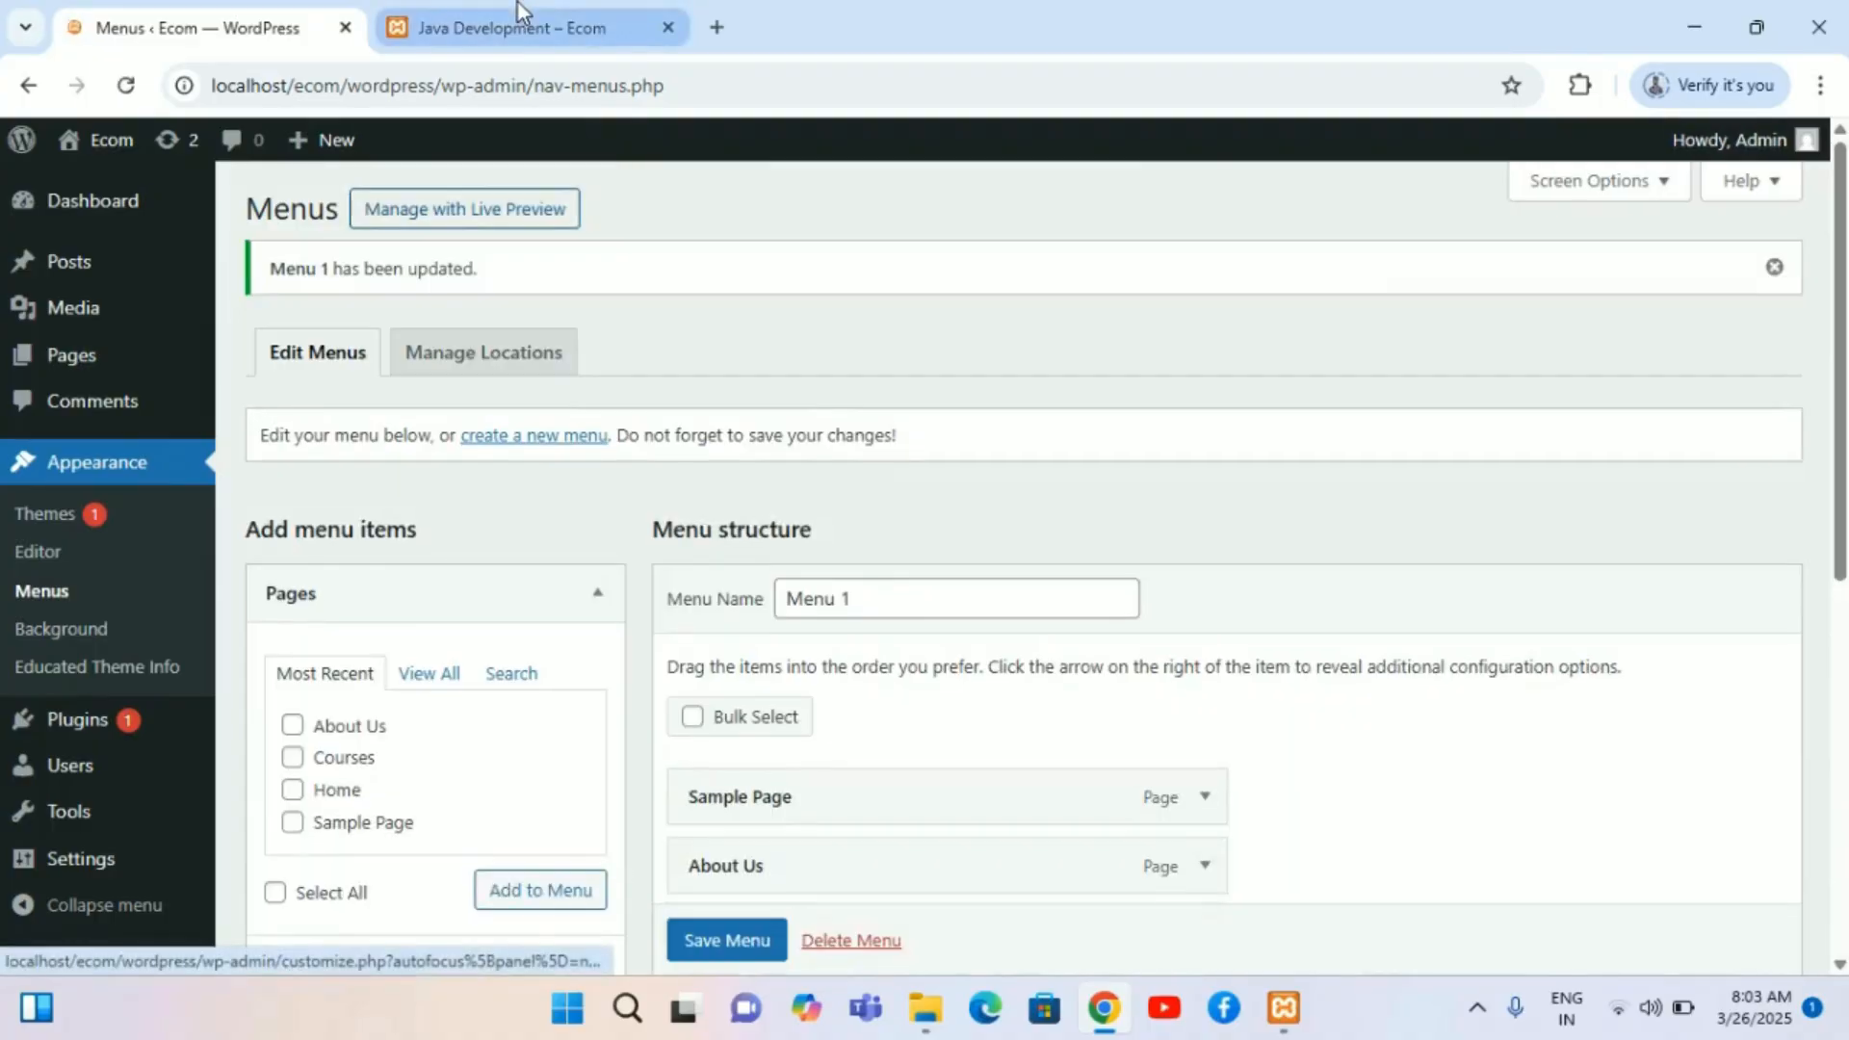
pyautogui.click(518, 23)
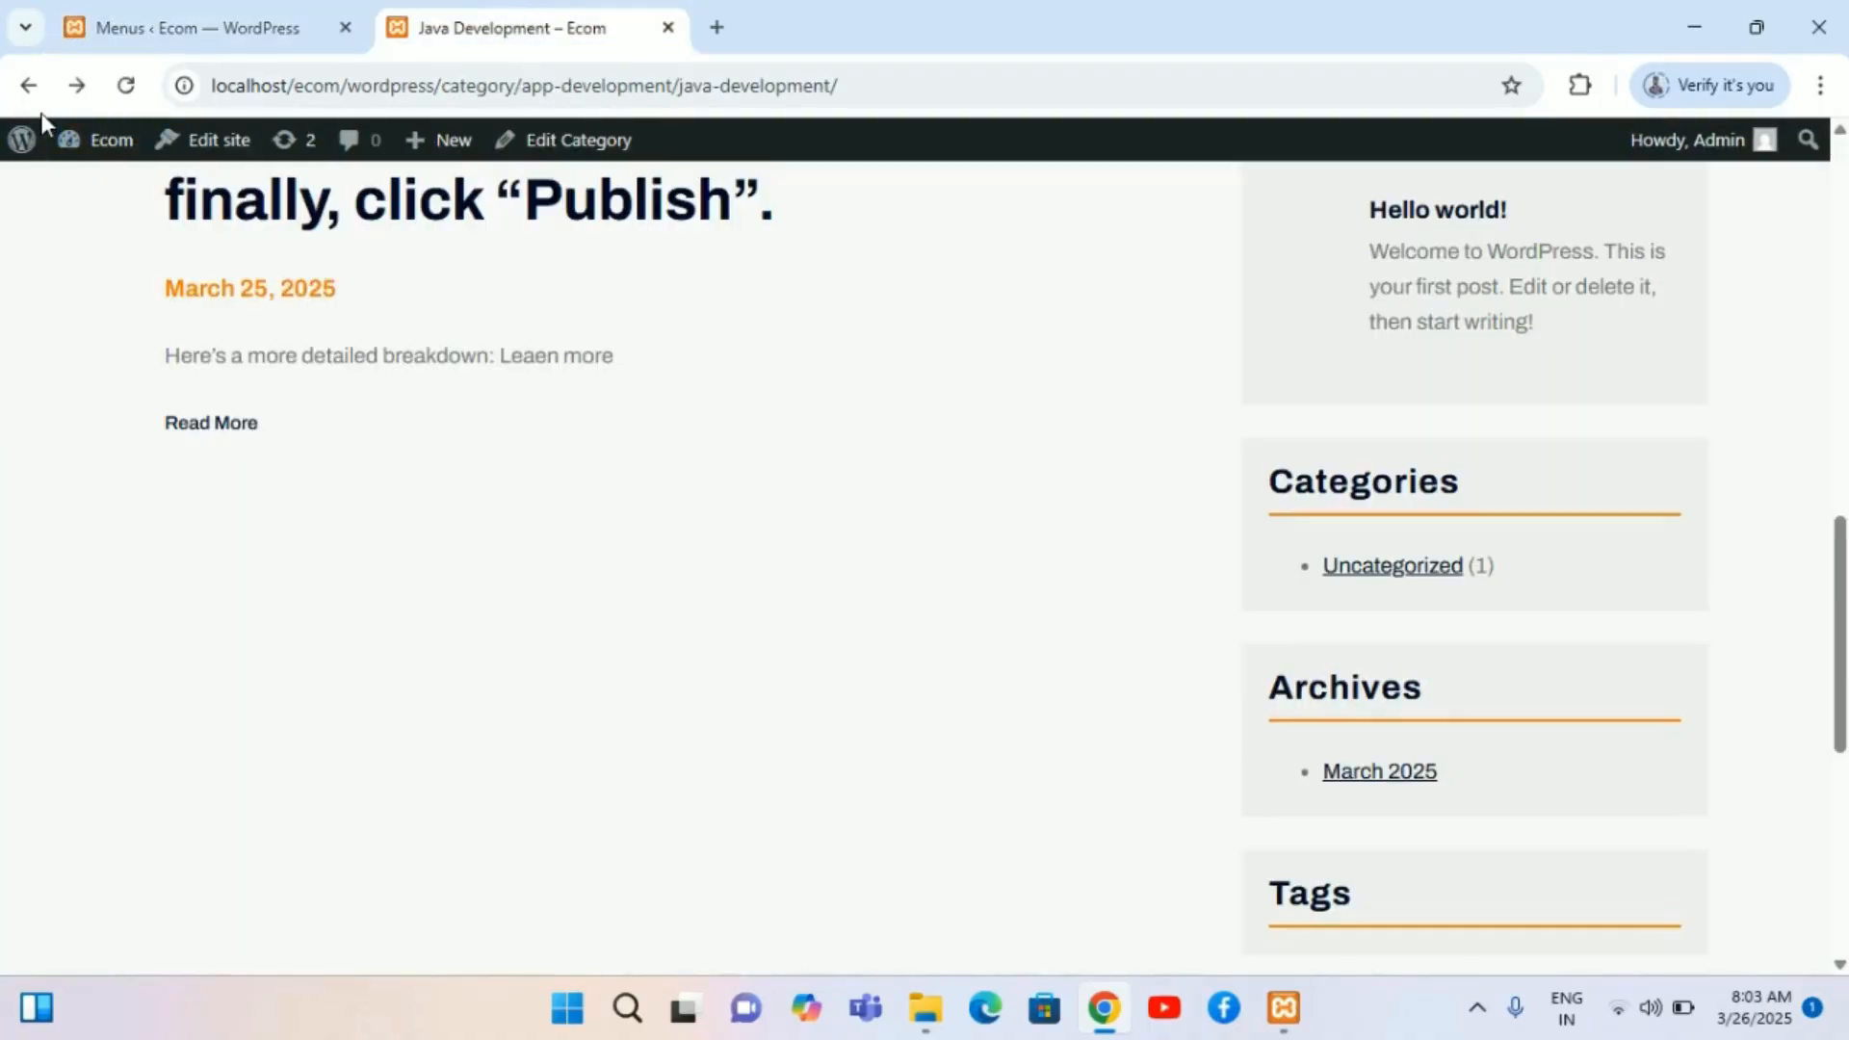
pyautogui.click(125, 87)
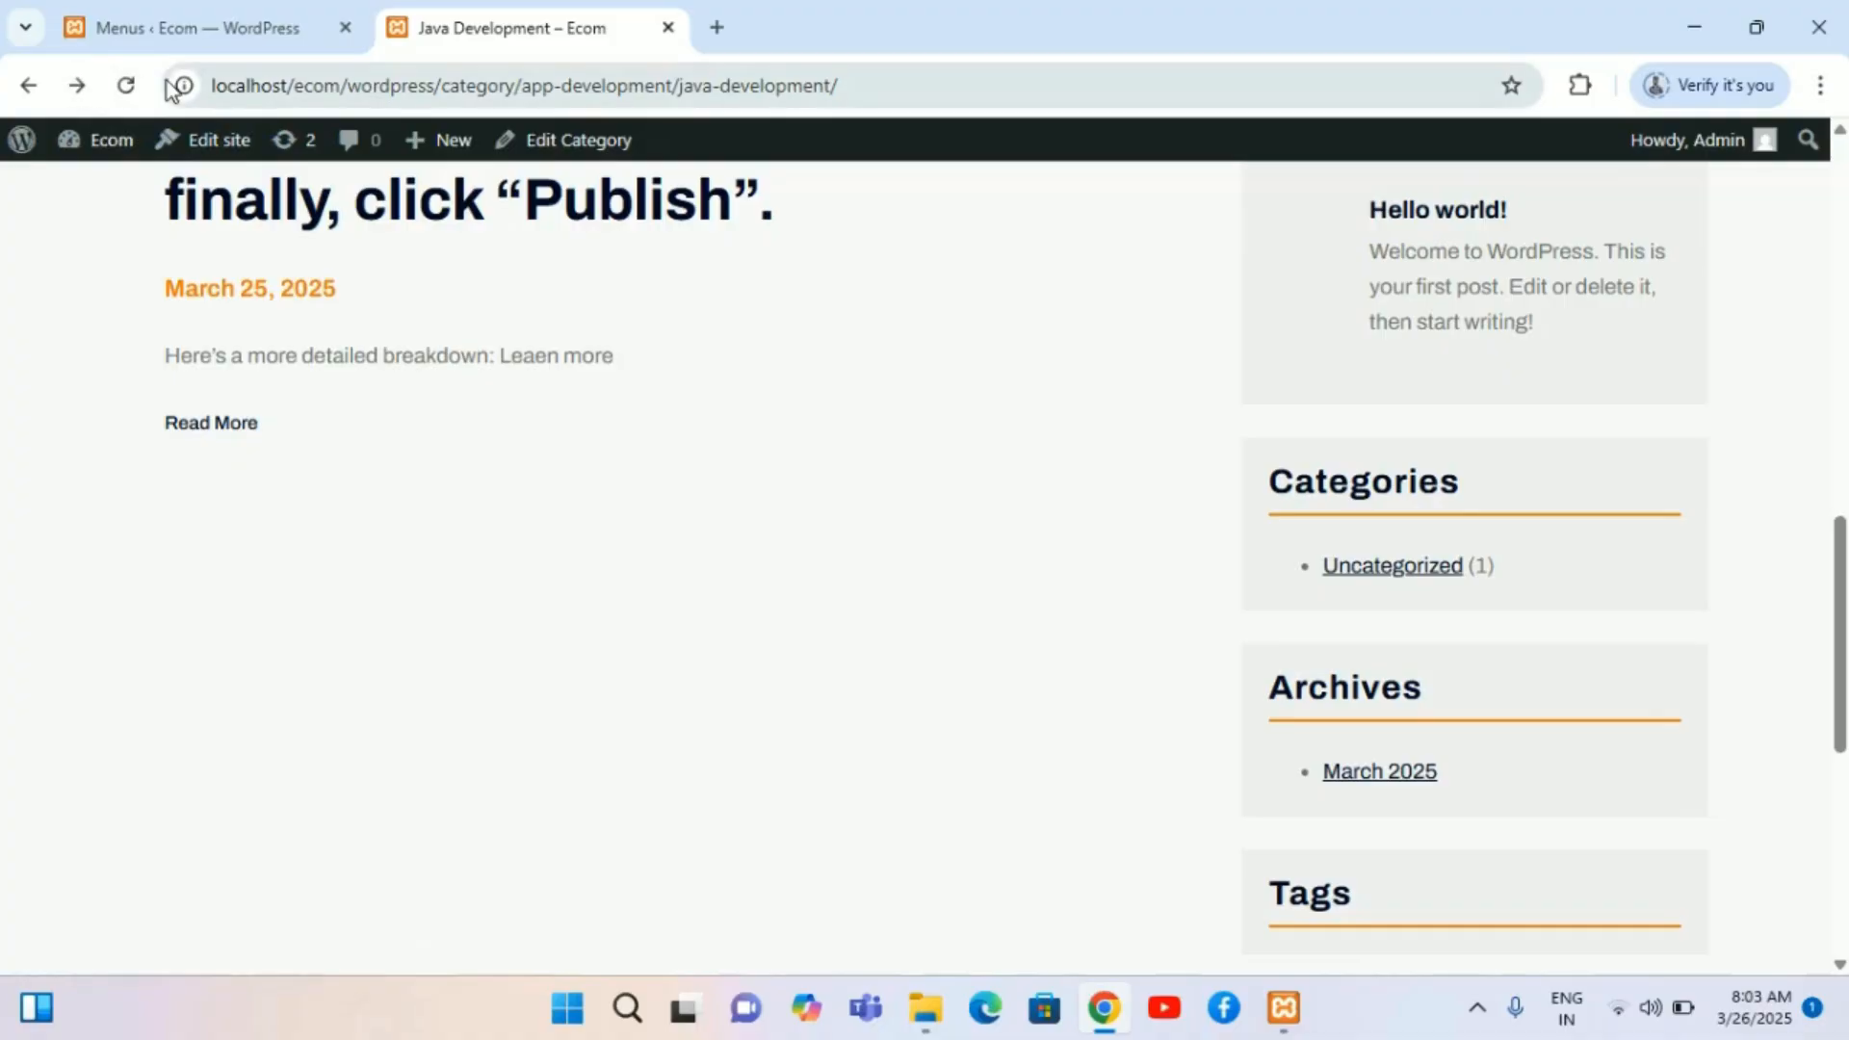
pyautogui.click(136, 88)
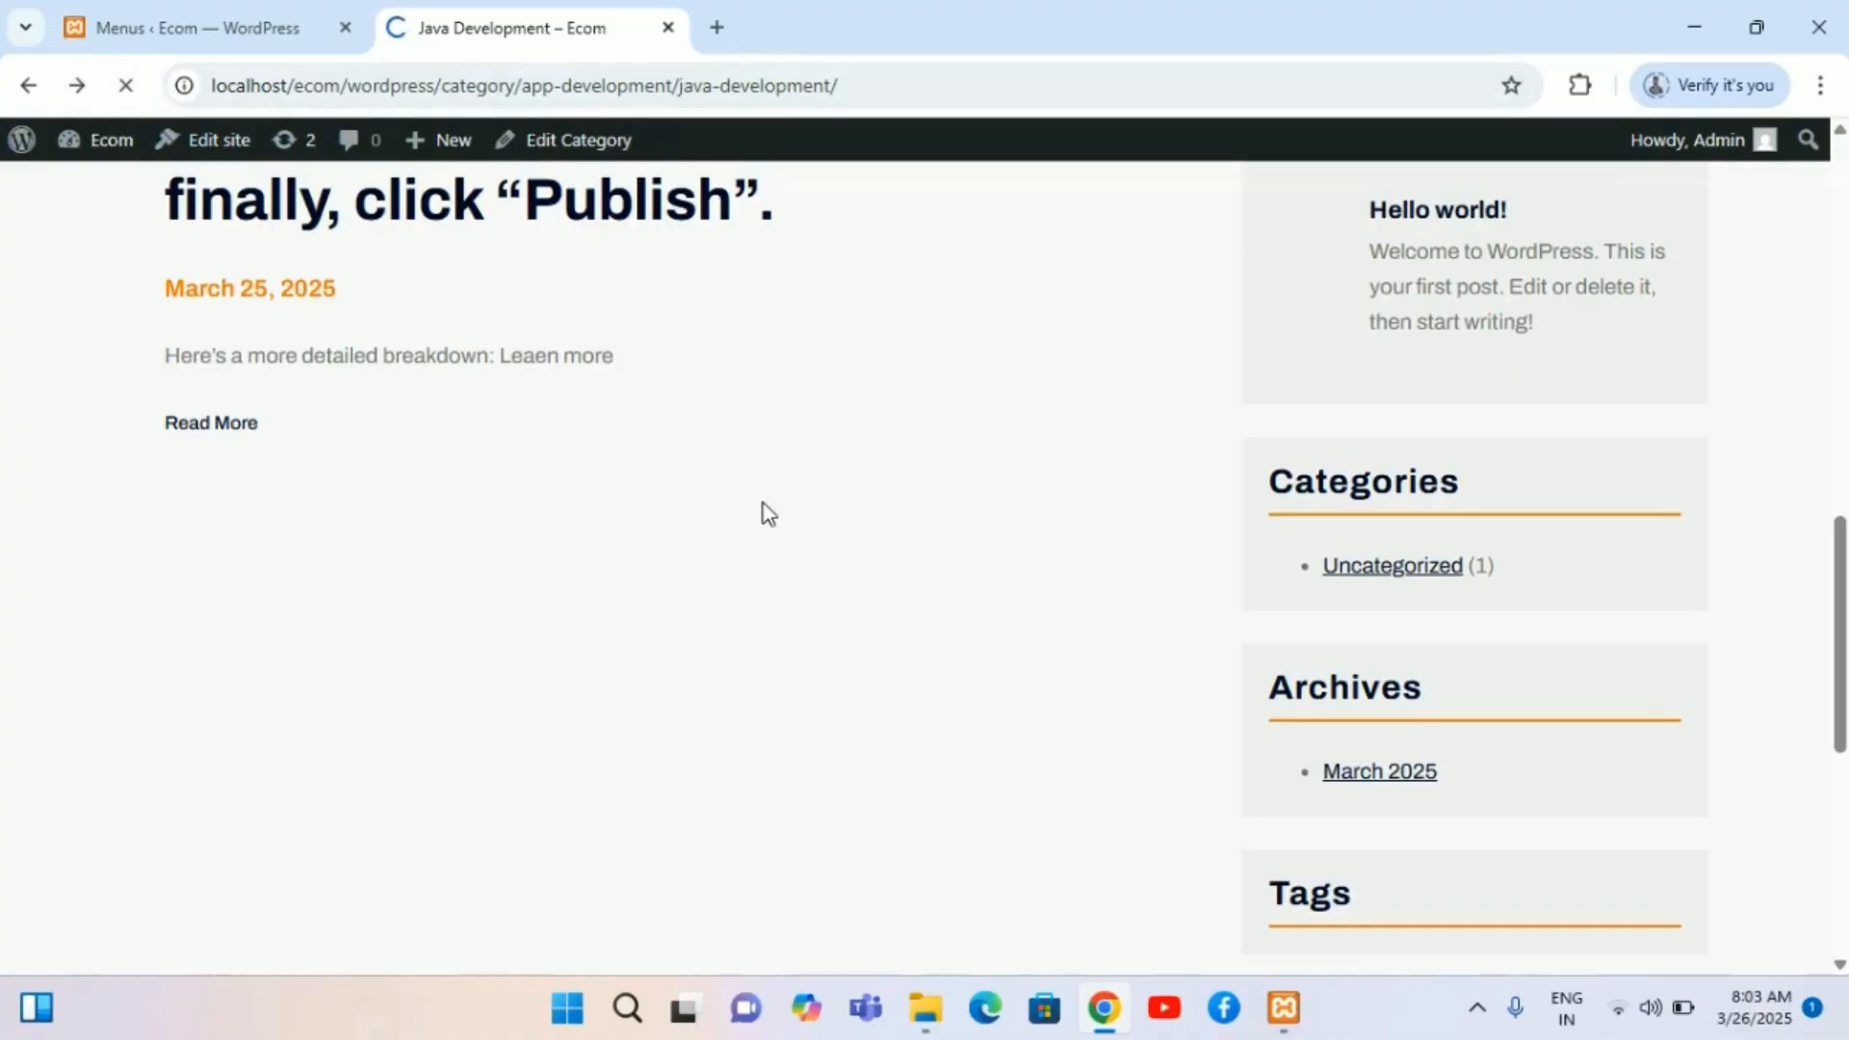
pyautogui.scroll(15, 764, 504)
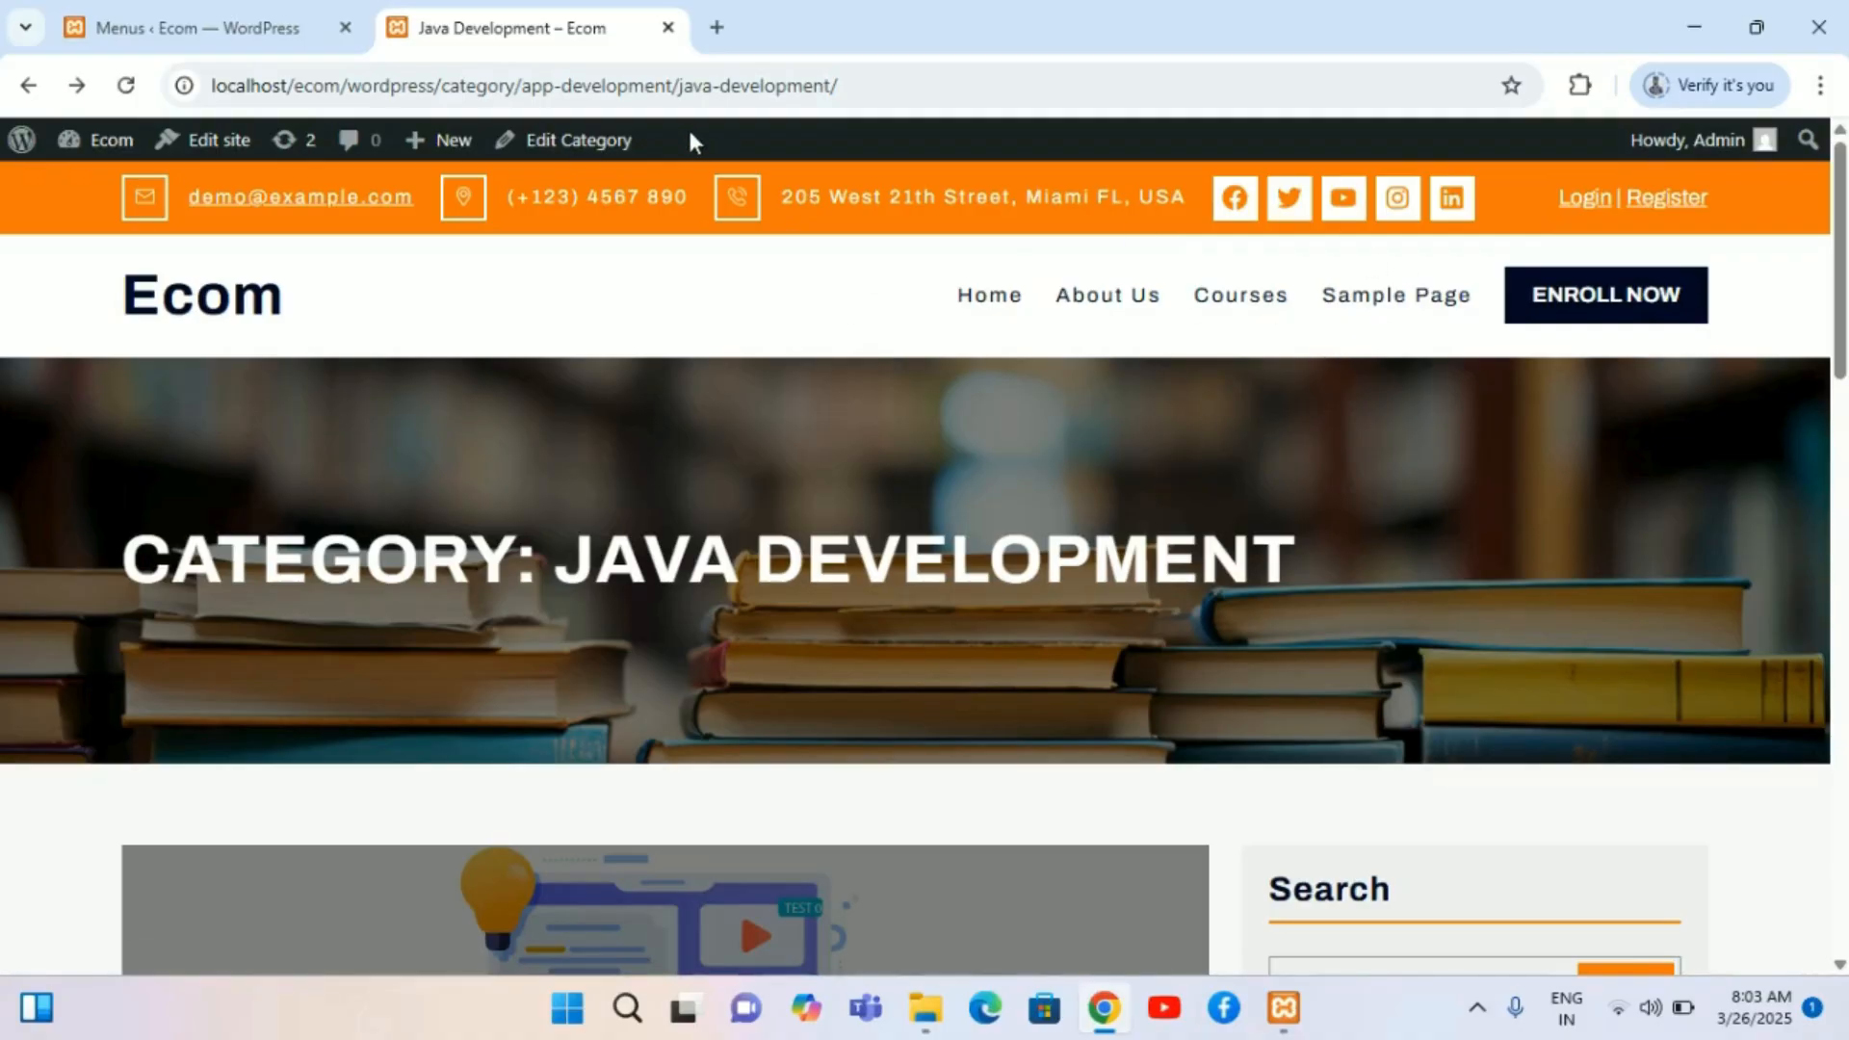
# Step: Open the Java Development category's edit page, then review the categories list and its Screen Options
pyautogui.click(610, 142)
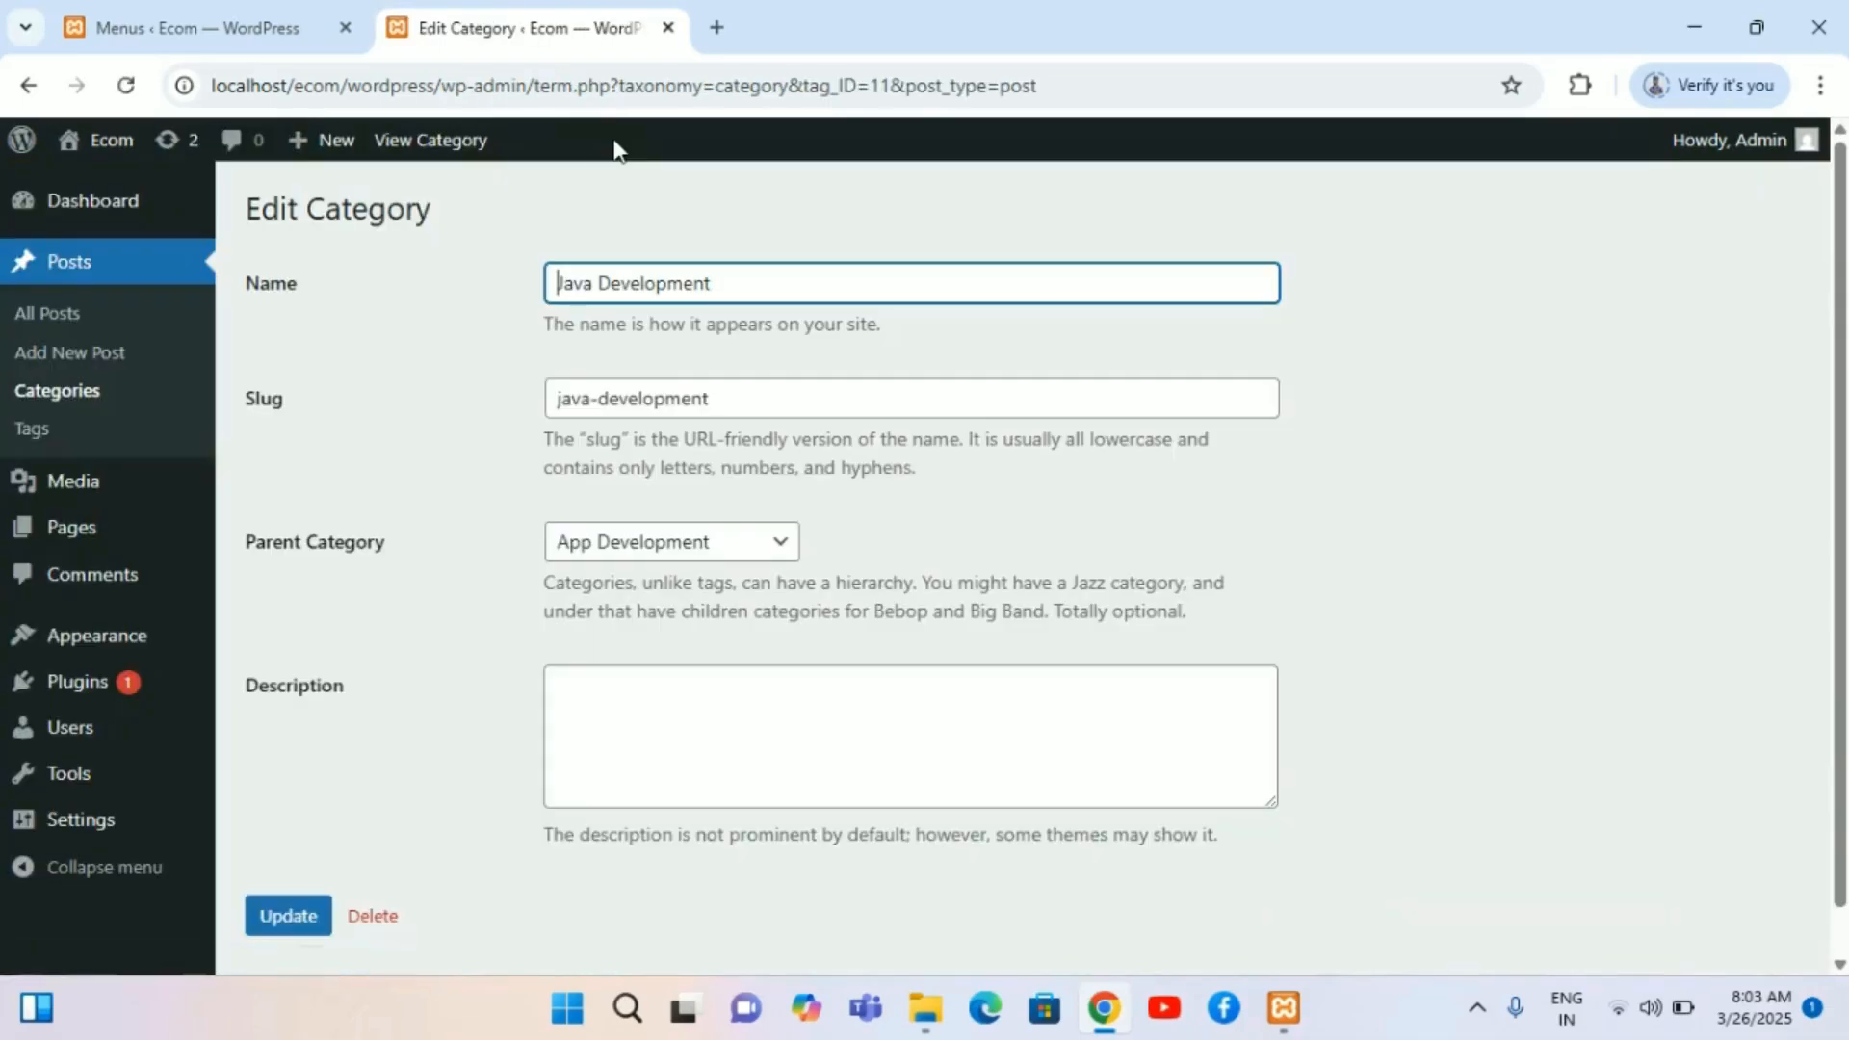
pyautogui.scroll(-1, 674, 631)
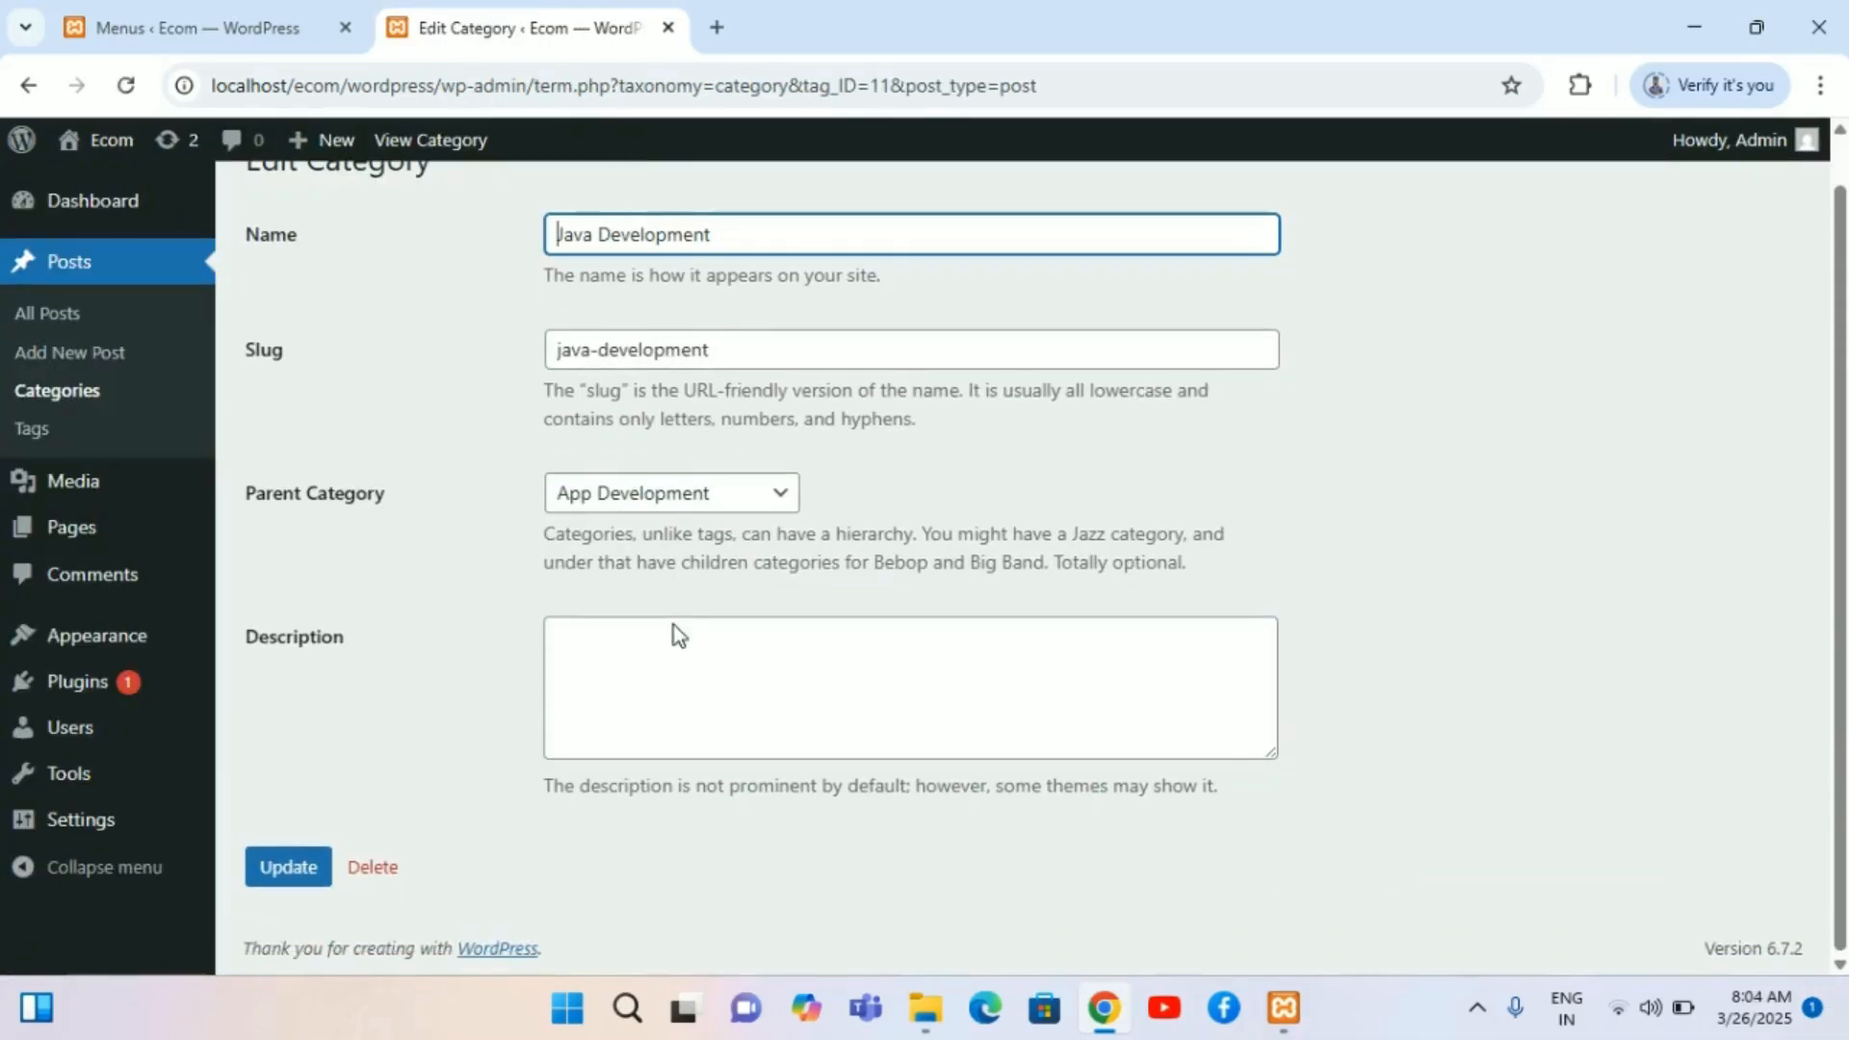
pyautogui.scroll(1, 674, 631)
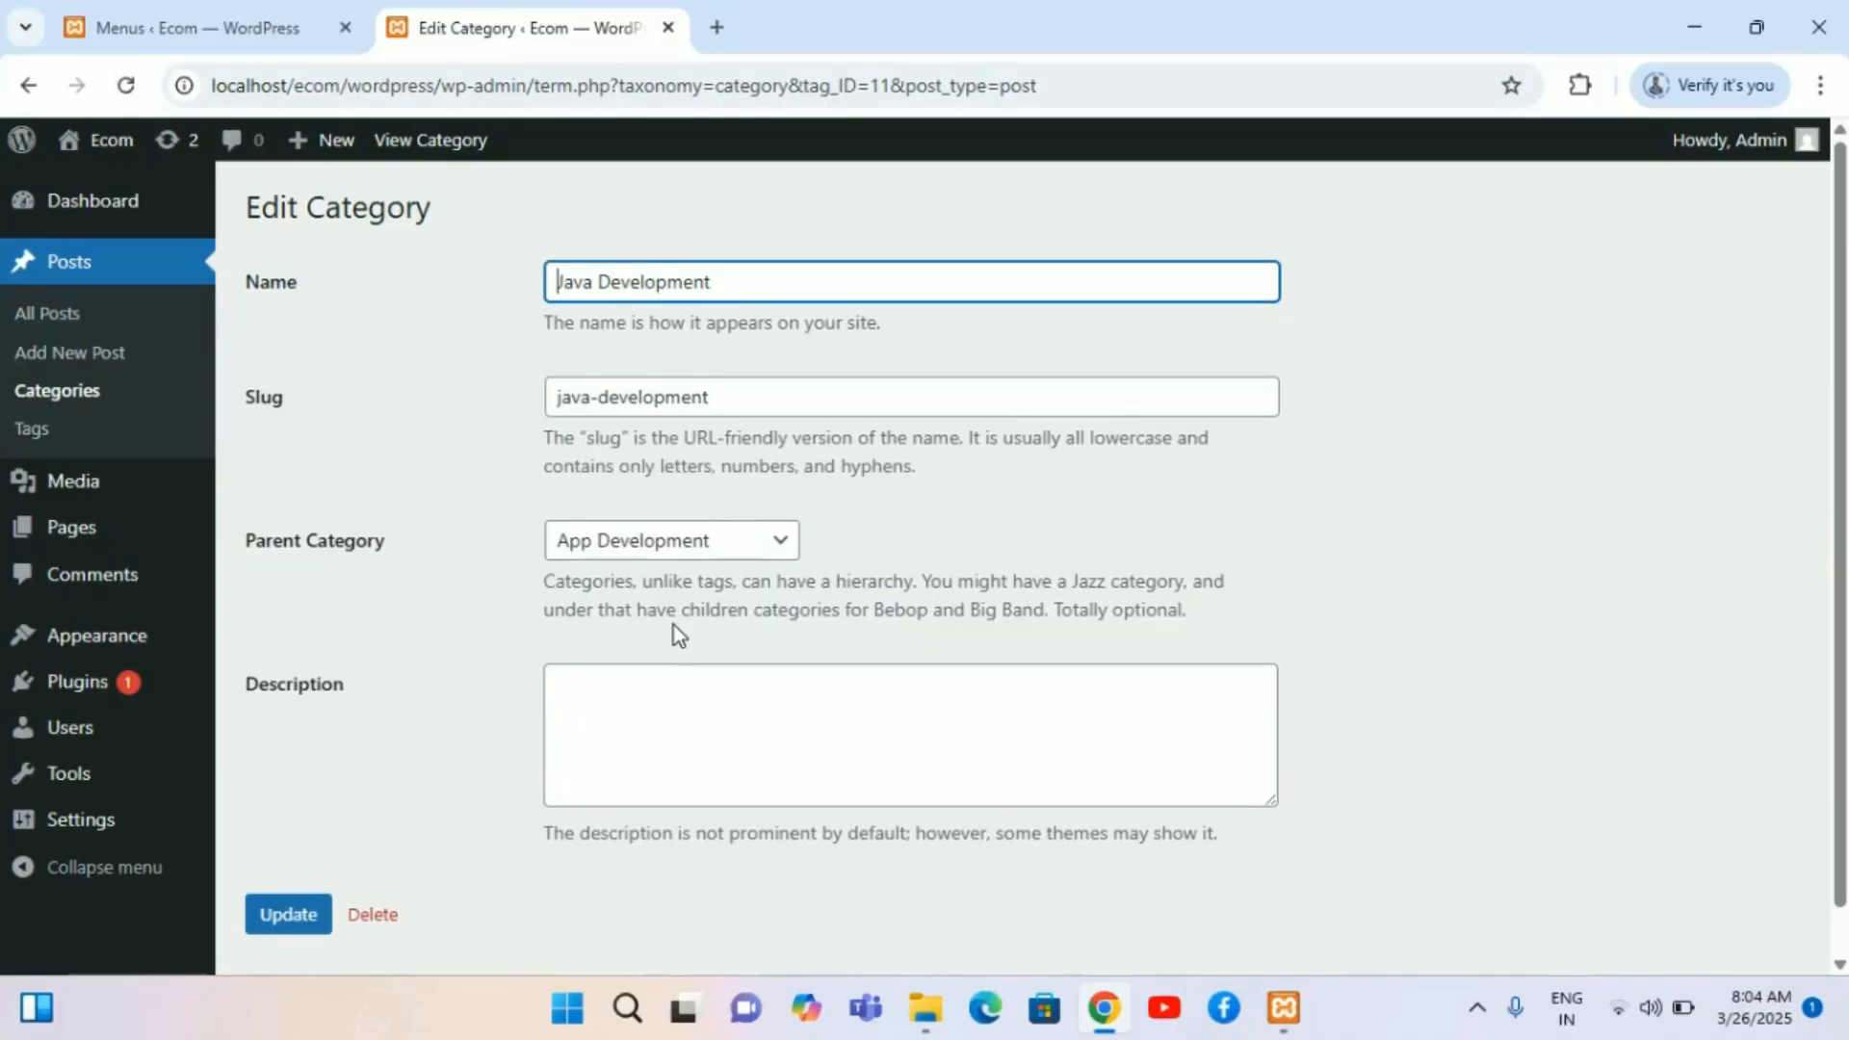
pyautogui.moveTo(73, 481)
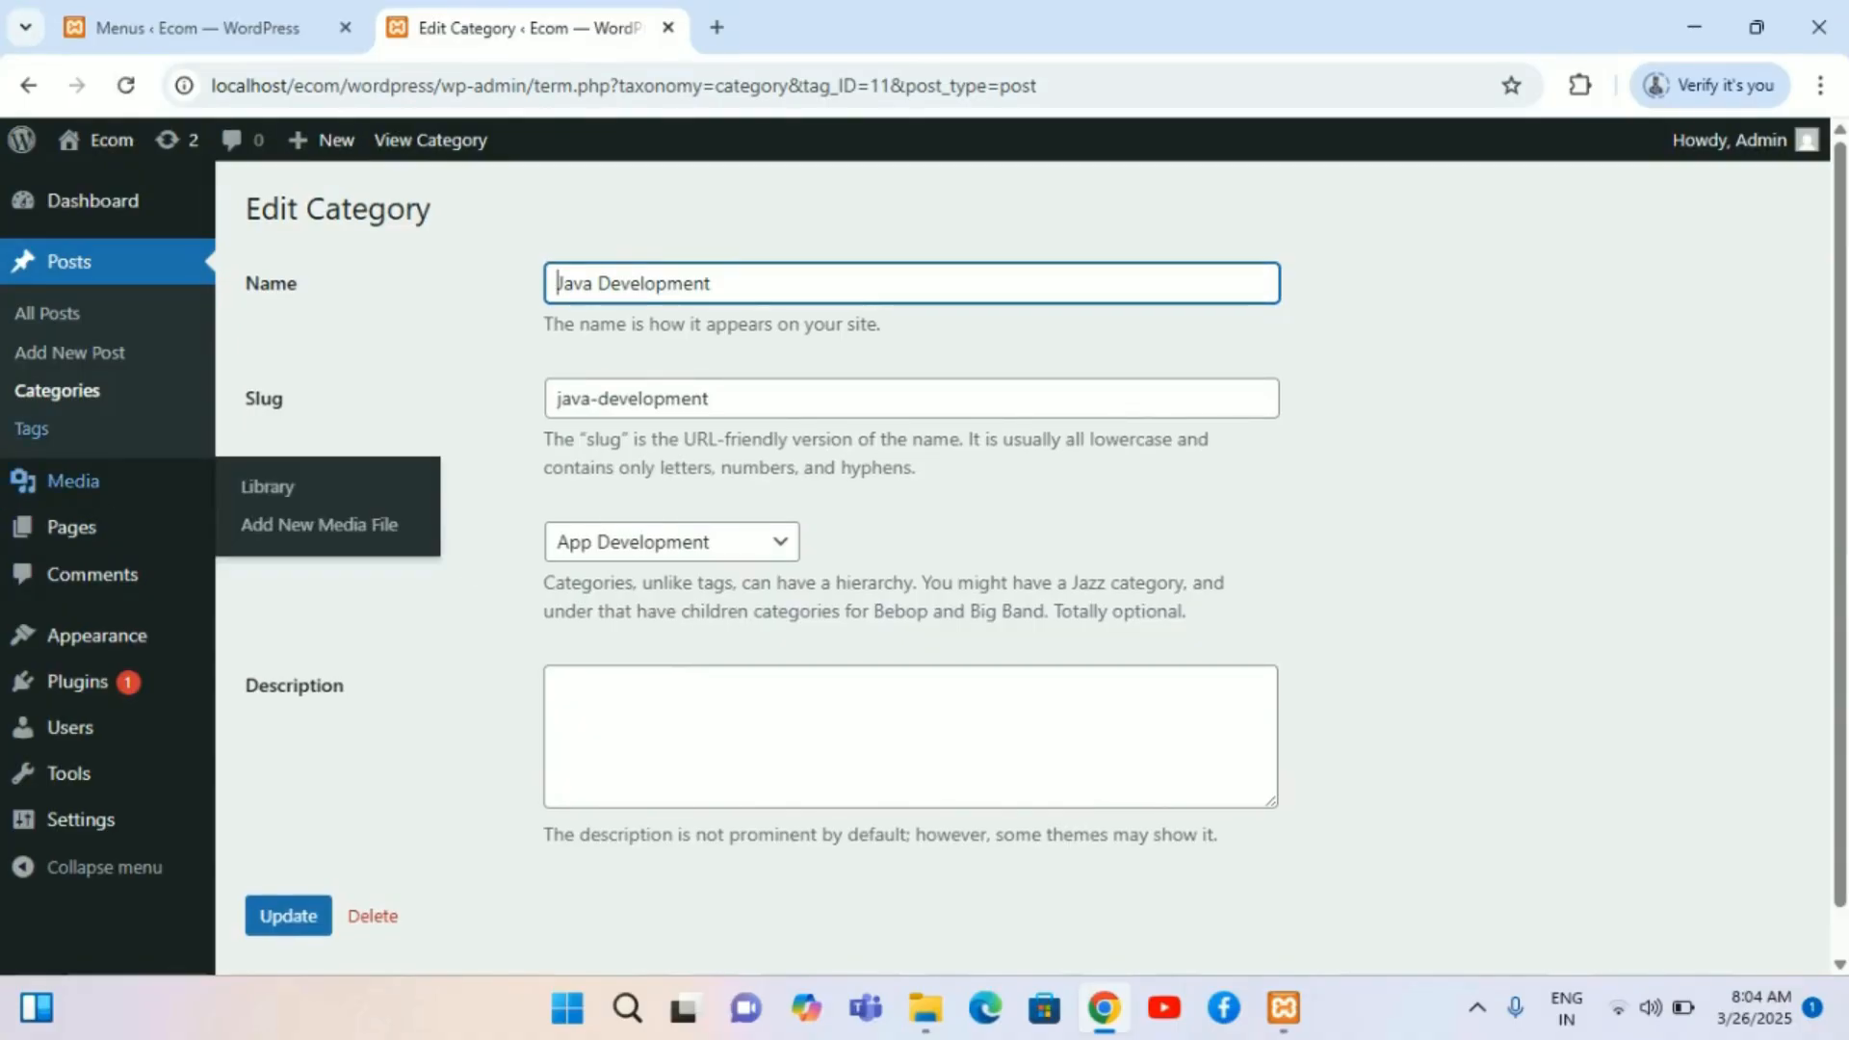
pyautogui.click(61, 391)
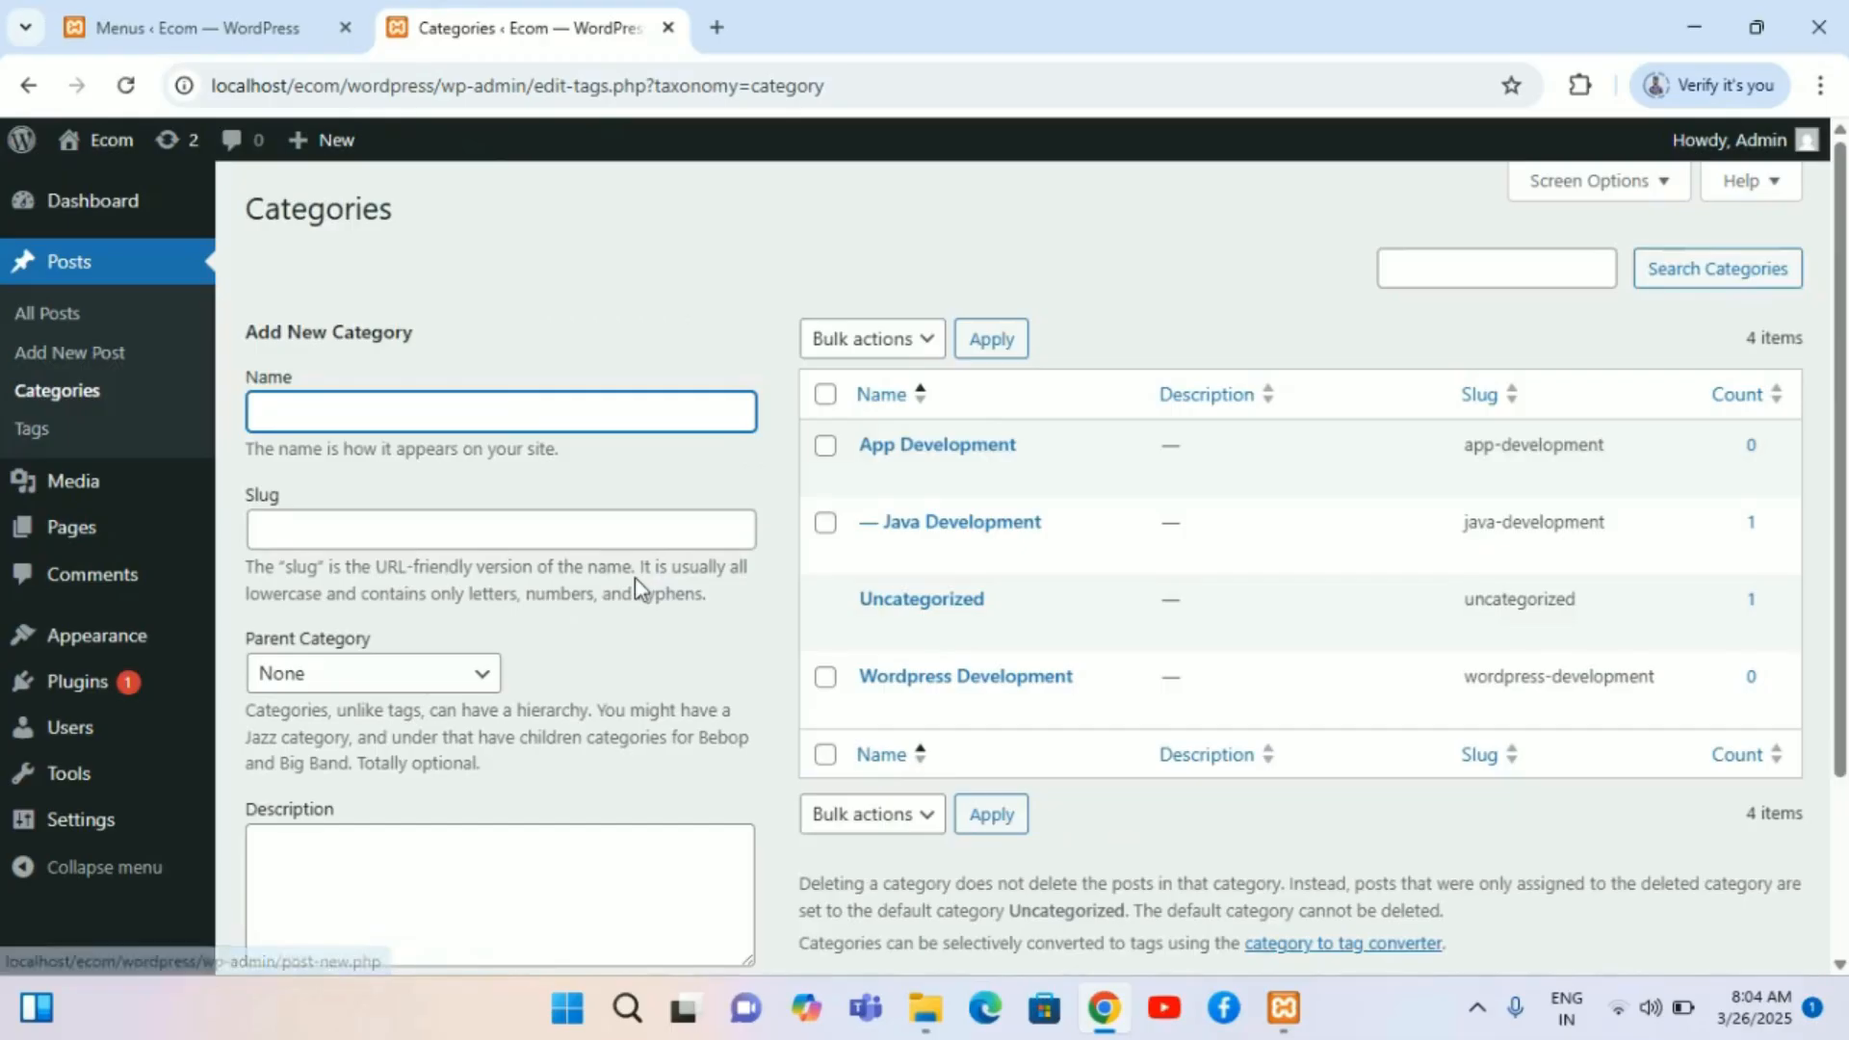
pyautogui.scroll(-1, 635, 578)
pyautogui.scroll(1, 633, 575)
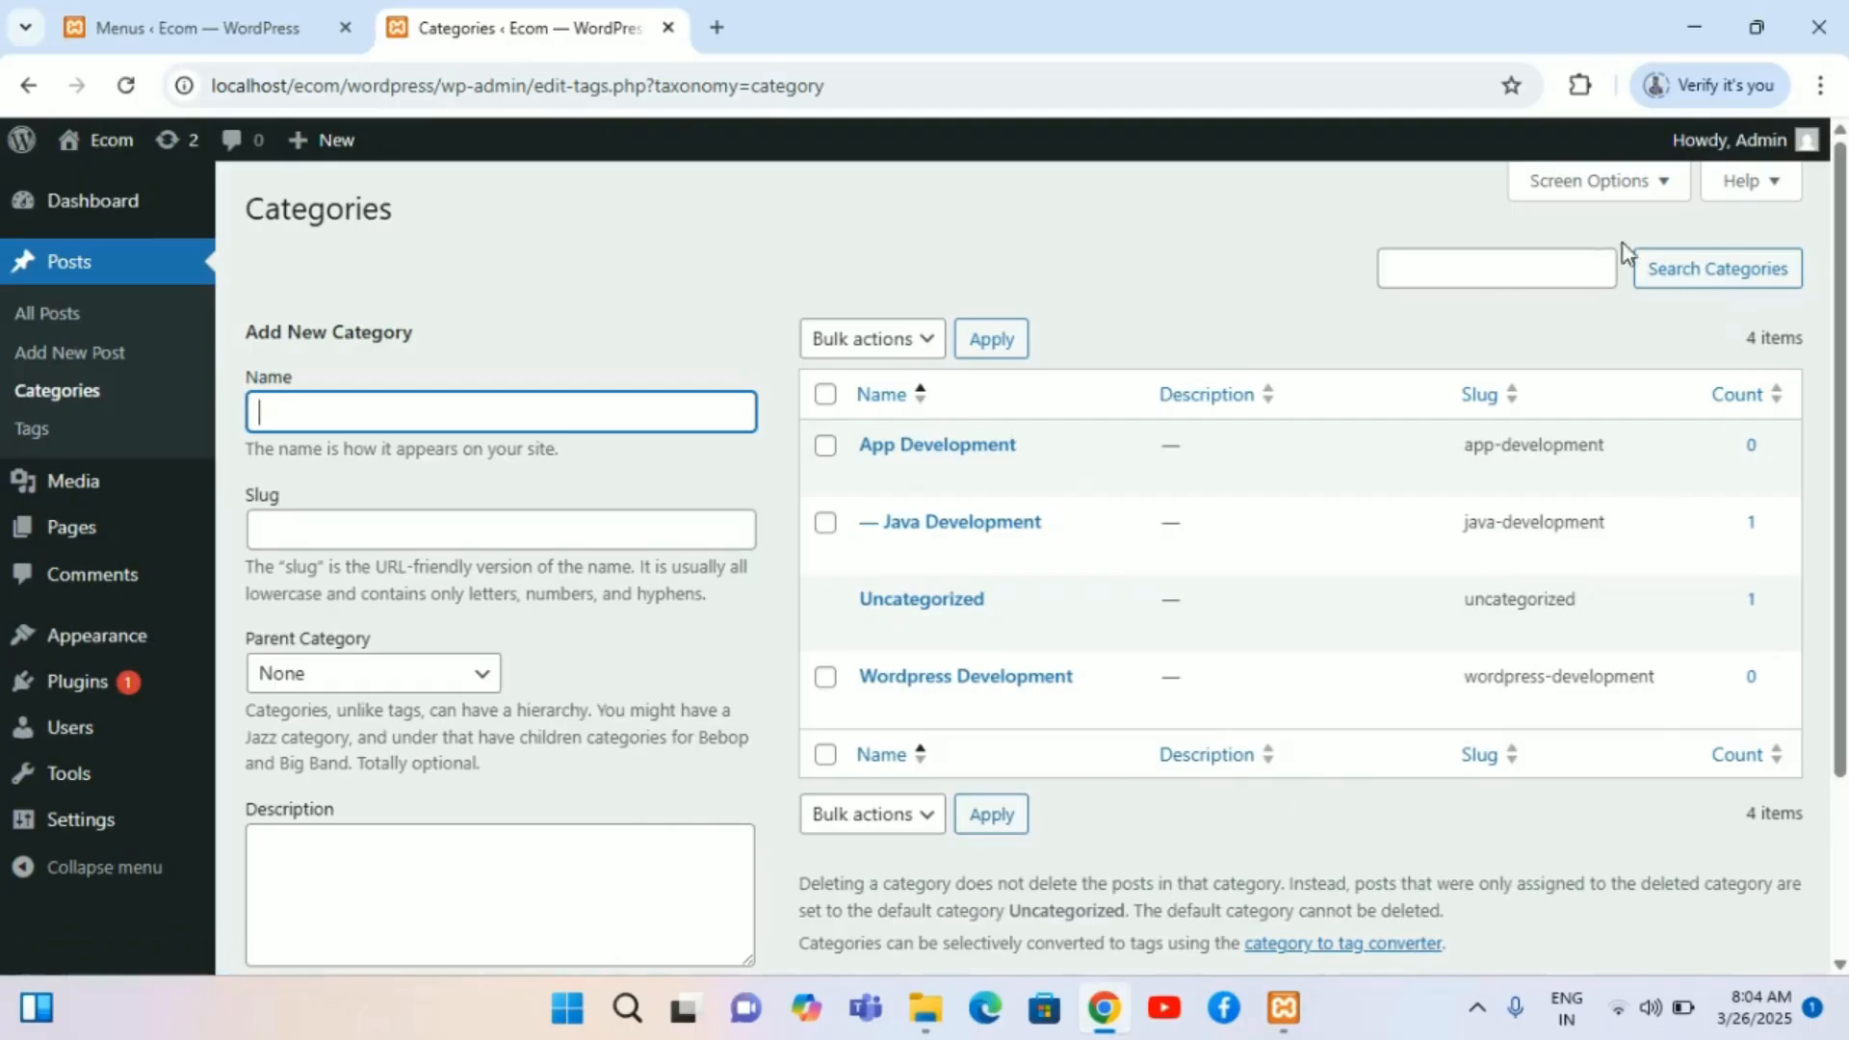
pyautogui.click(1654, 185)
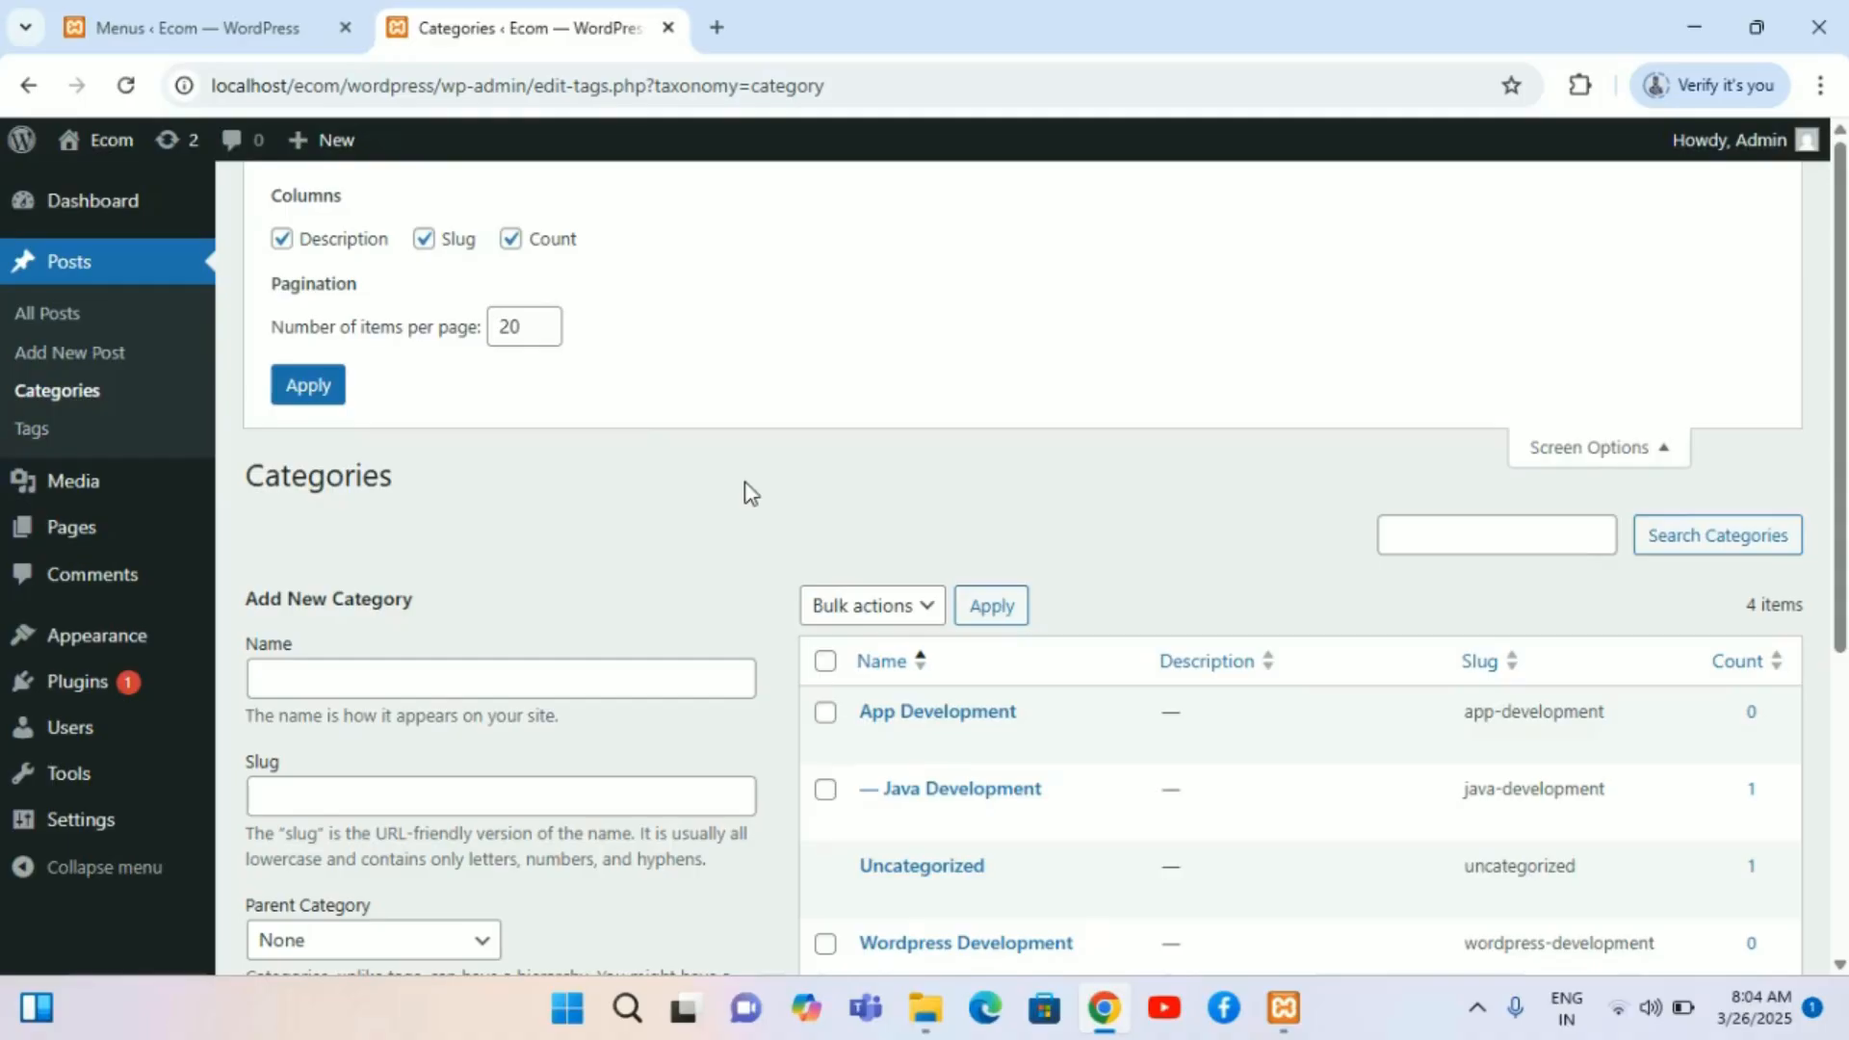
pyautogui.scroll(-5, 750, 493)
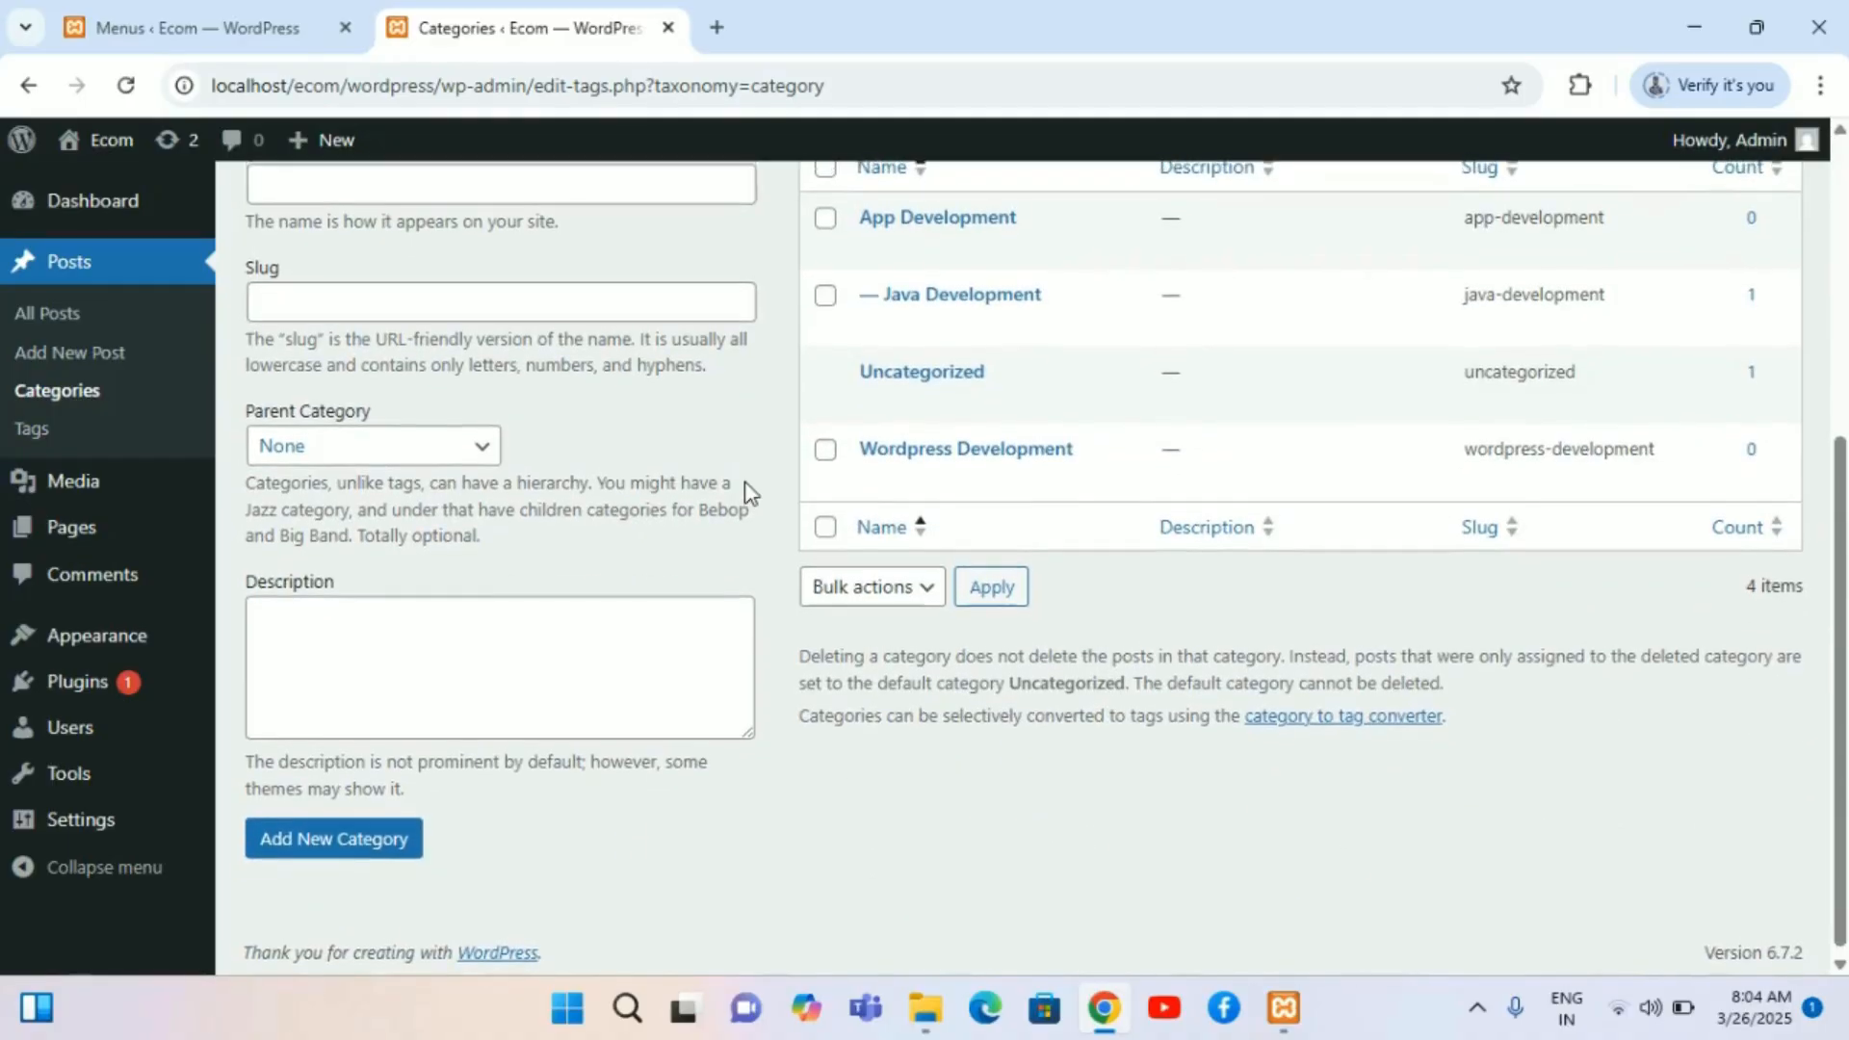
pyautogui.scroll(5, 743, 481)
# Step: Open the Menus screen in this tab and review its Screen Options alongside the other Menus tab
pyautogui.moveTo(63, 677)
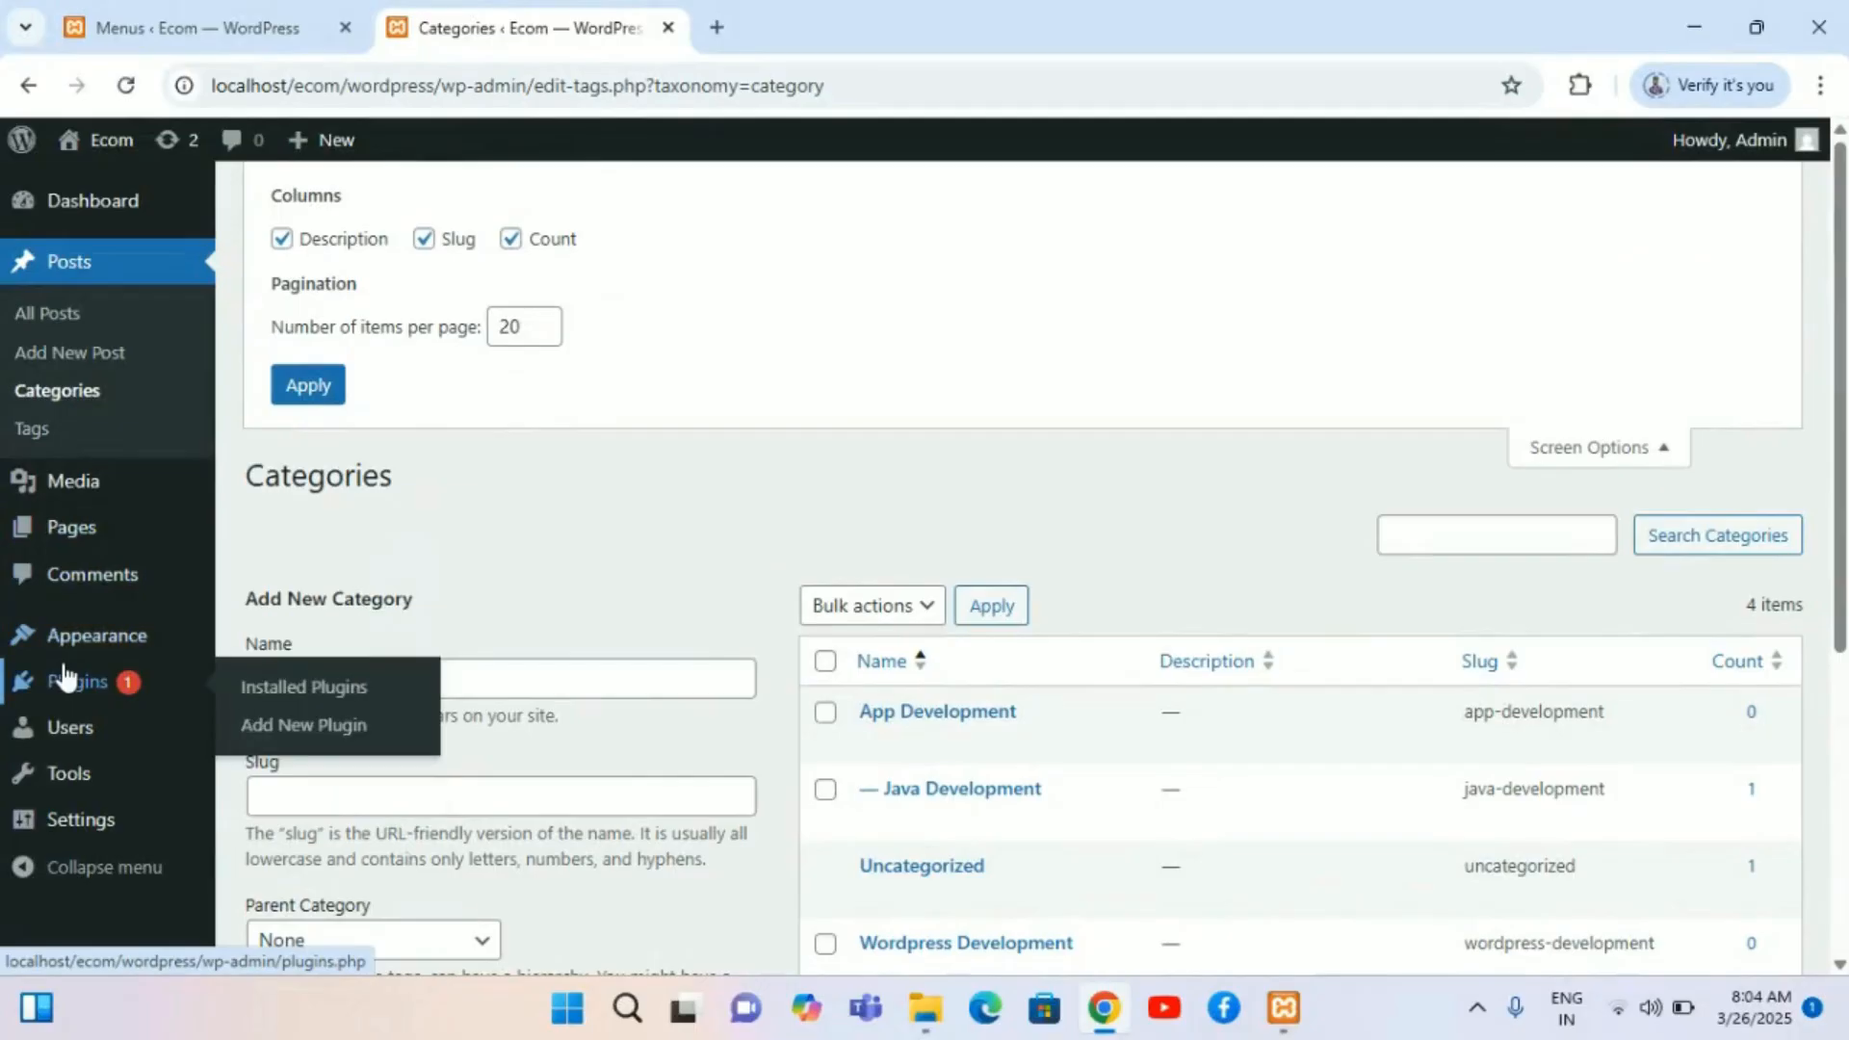
pyautogui.moveTo(112, 632)
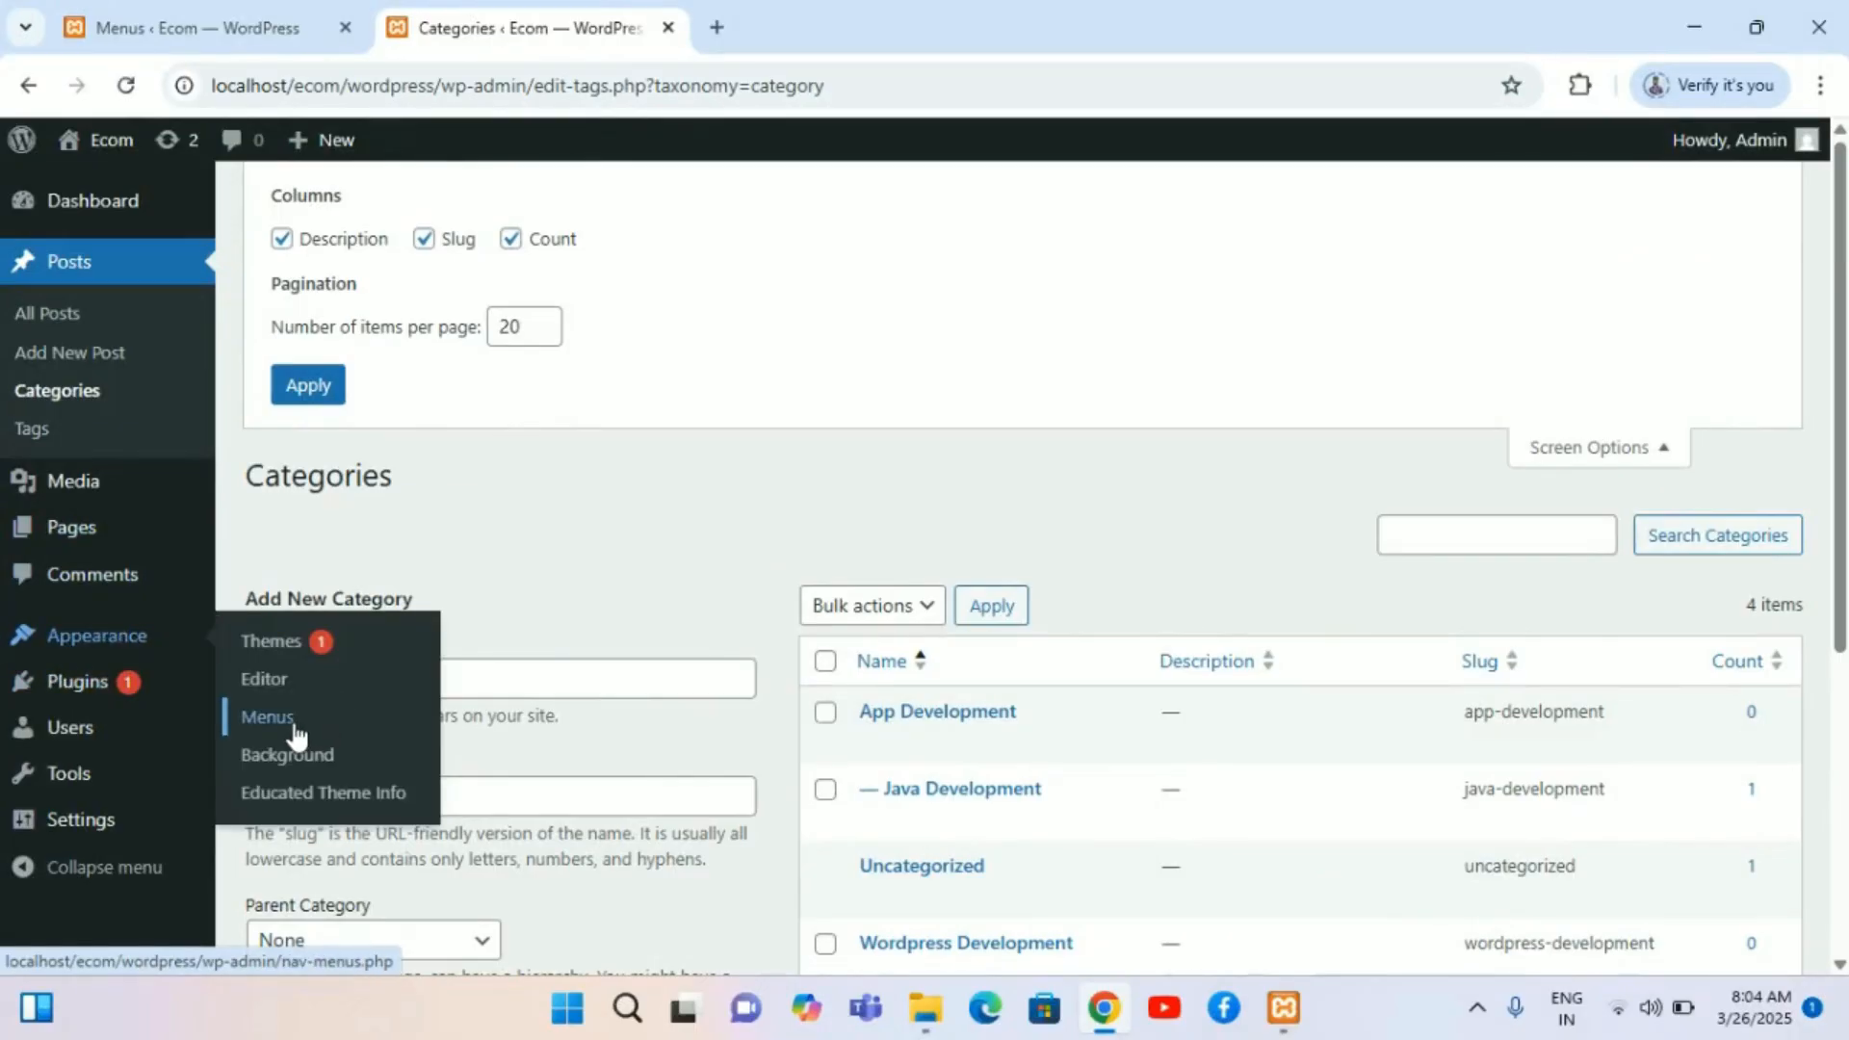
pyautogui.click(294, 734)
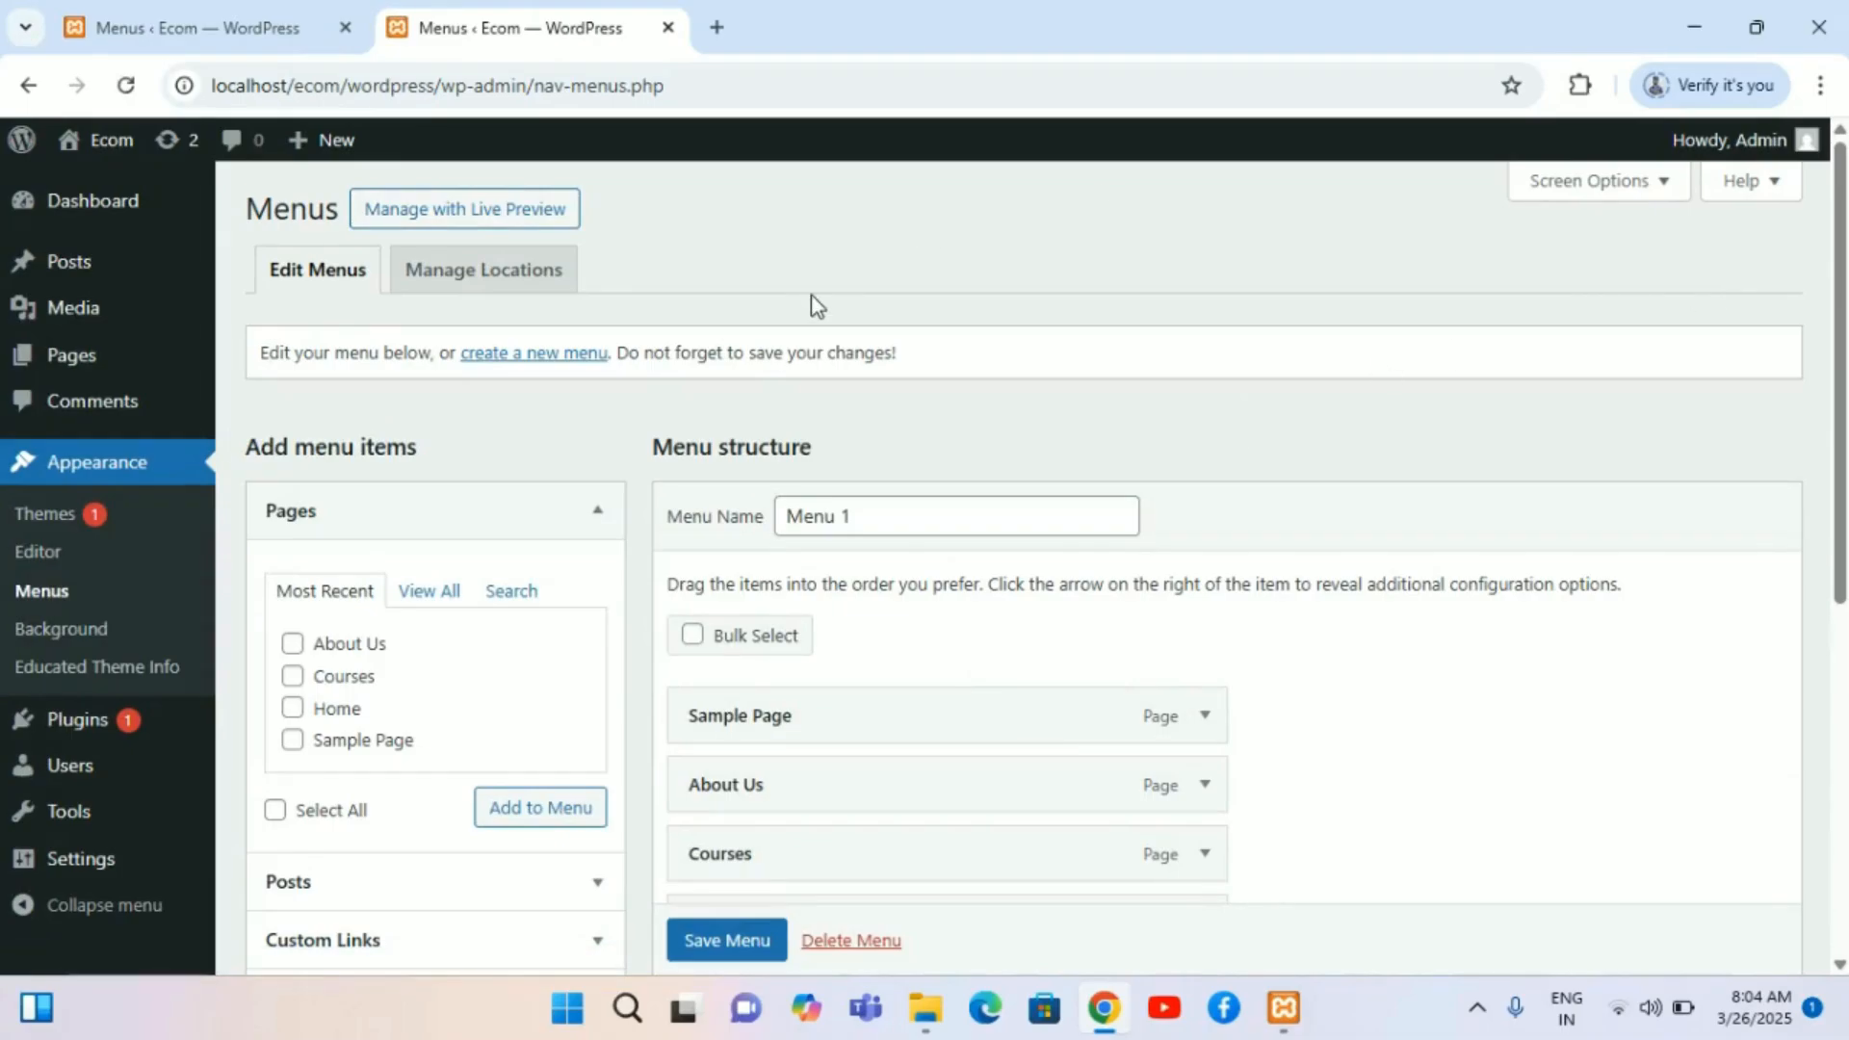
pyautogui.click(1656, 188)
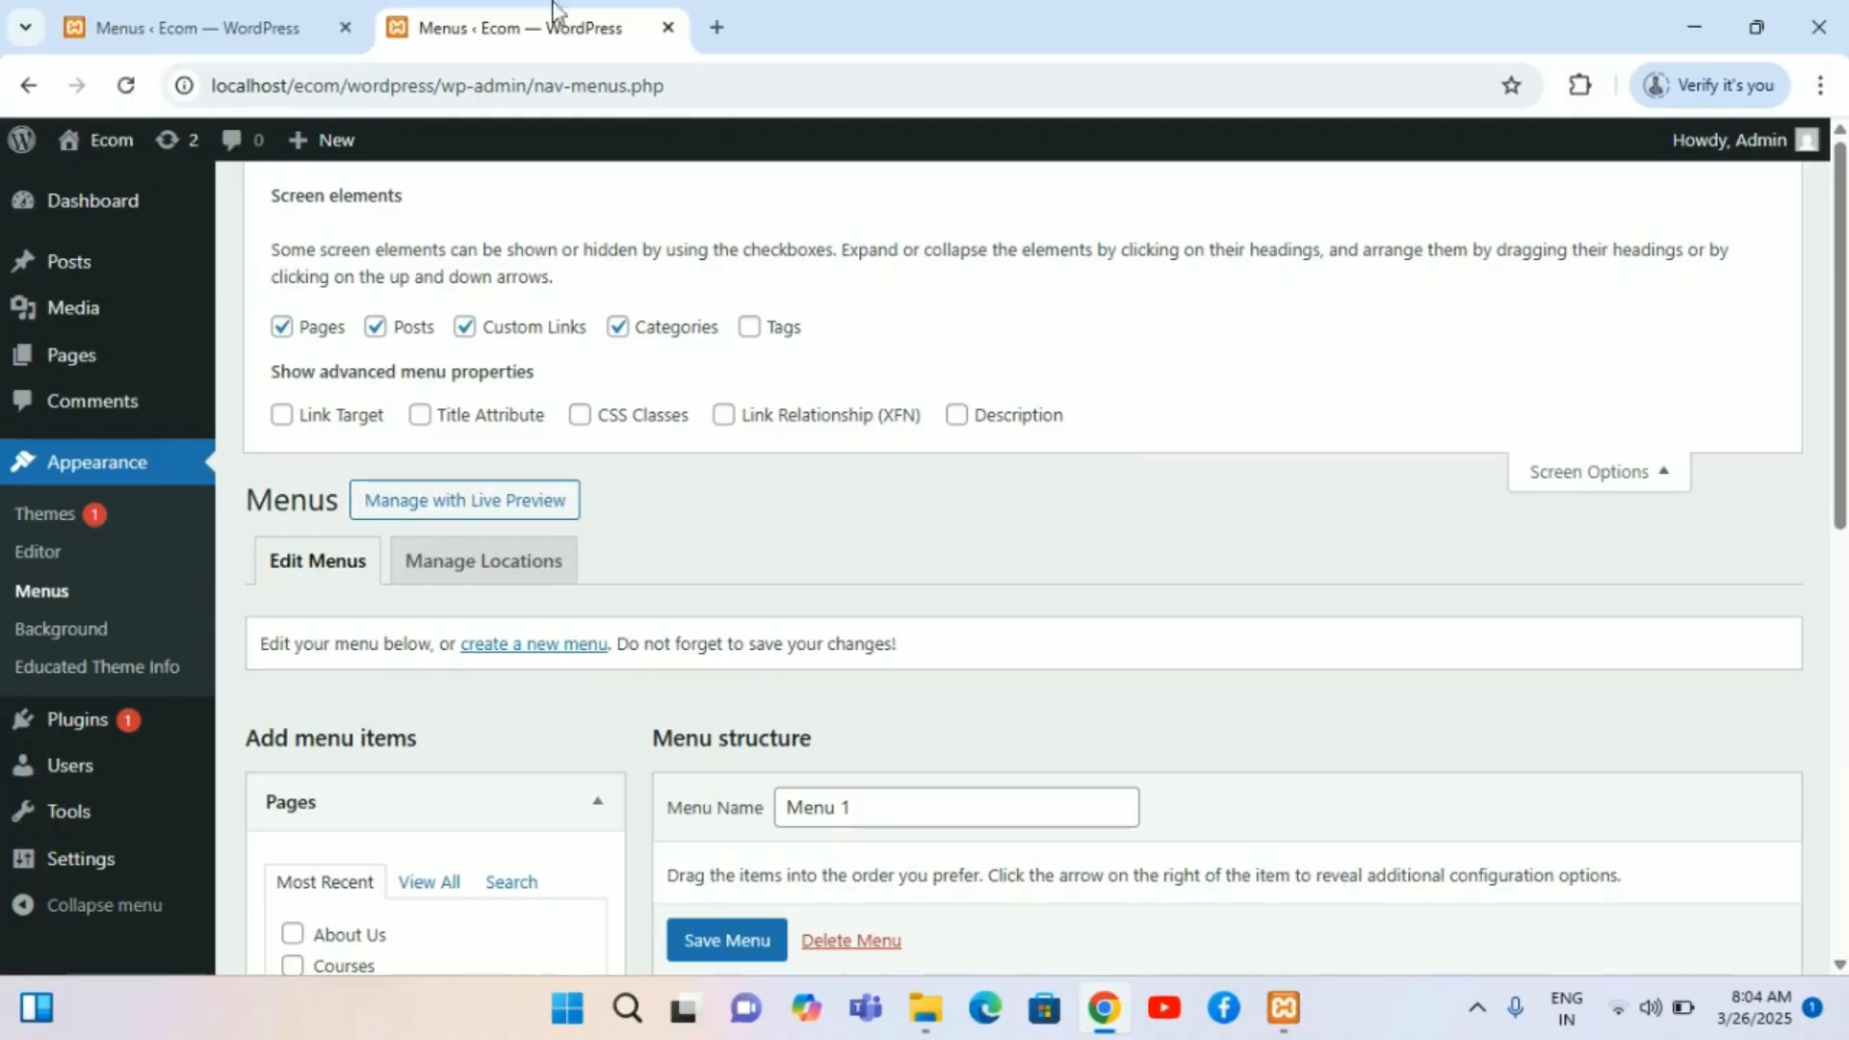
pyautogui.click(183, 14)
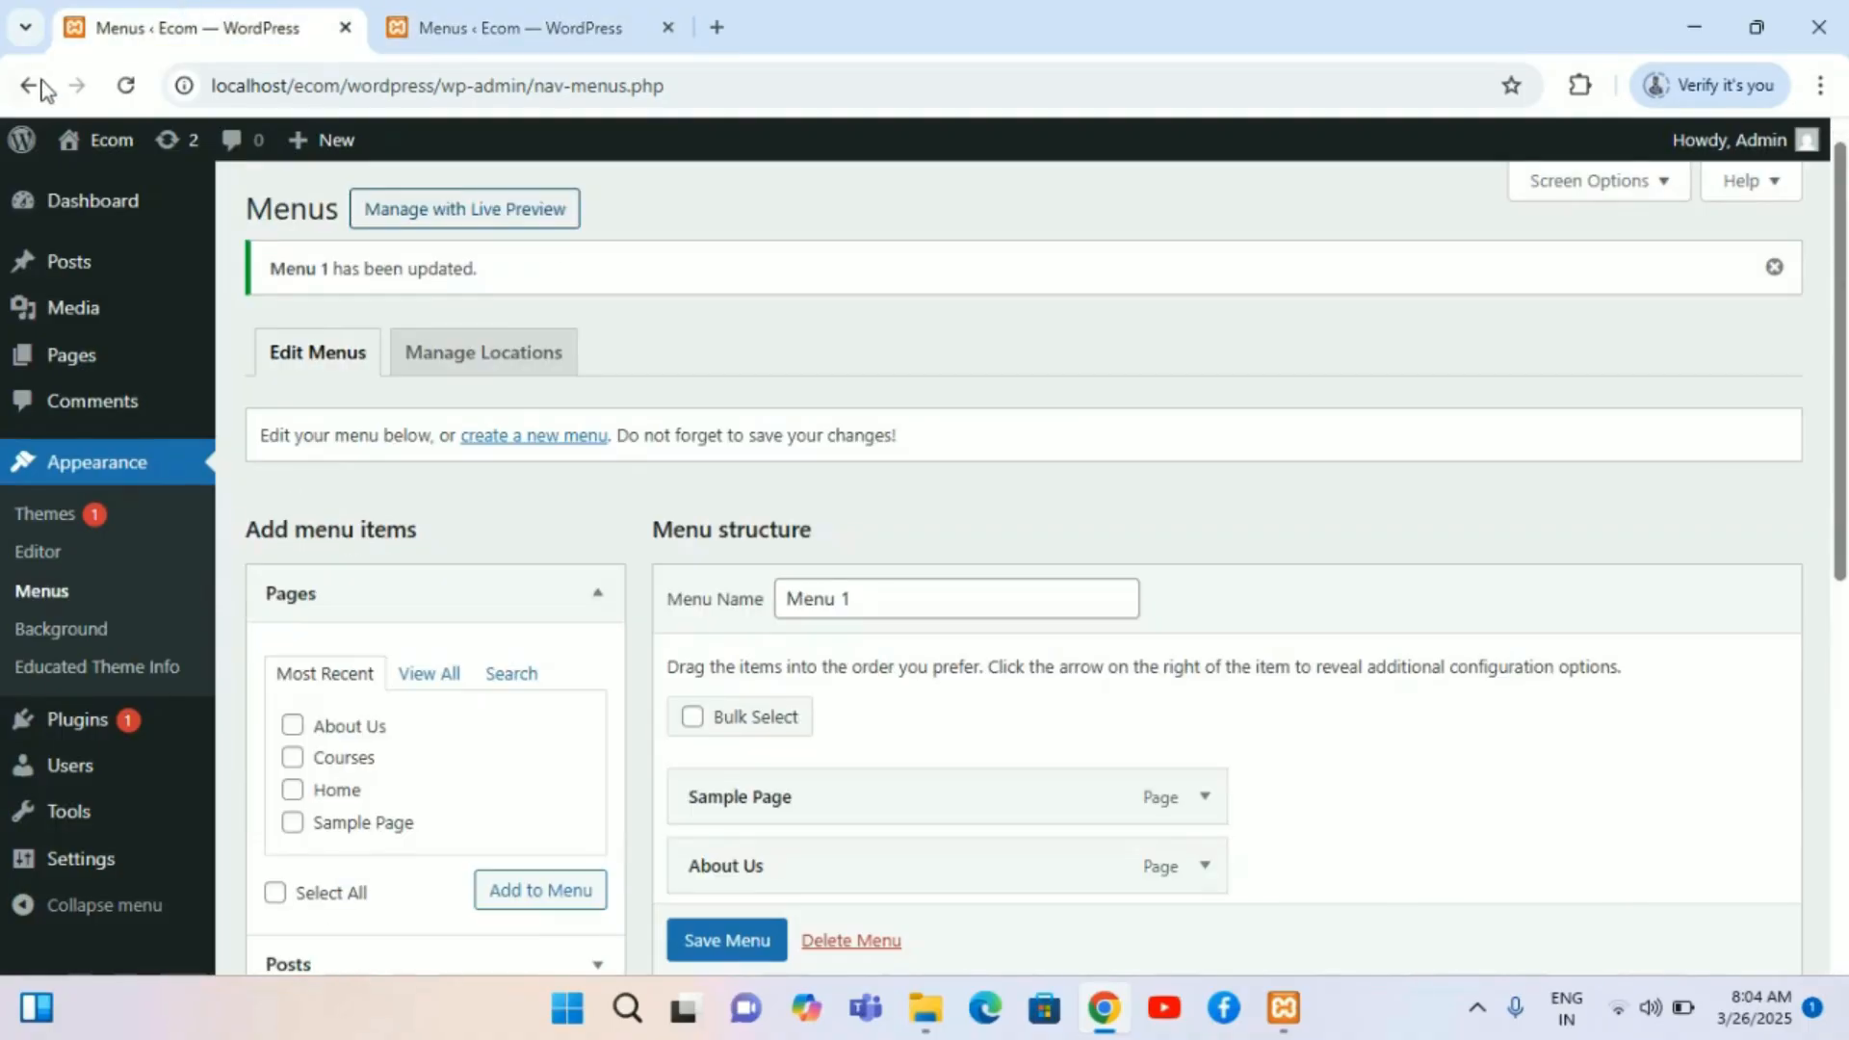
pyautogui.click(414, 21)
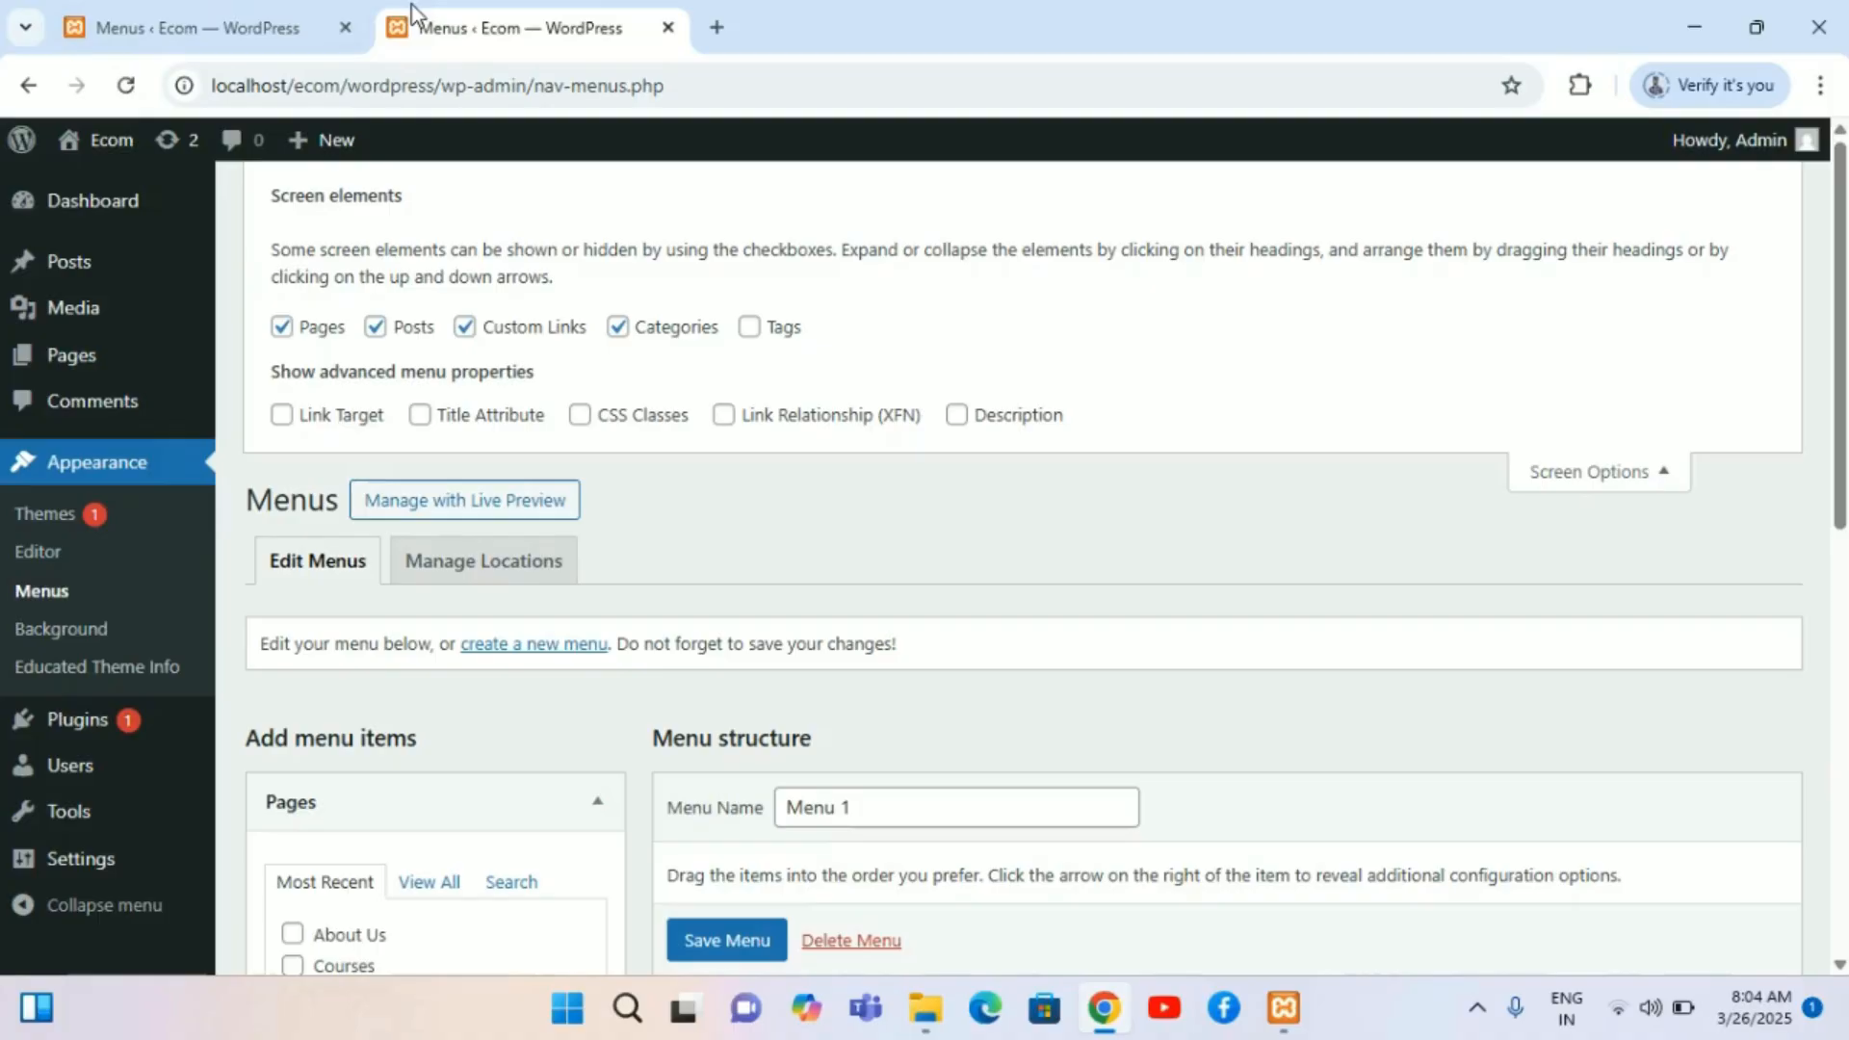
# Step: Go back to the Java Development category page on the site and scroll through it
pyautogui.click(23, 86)
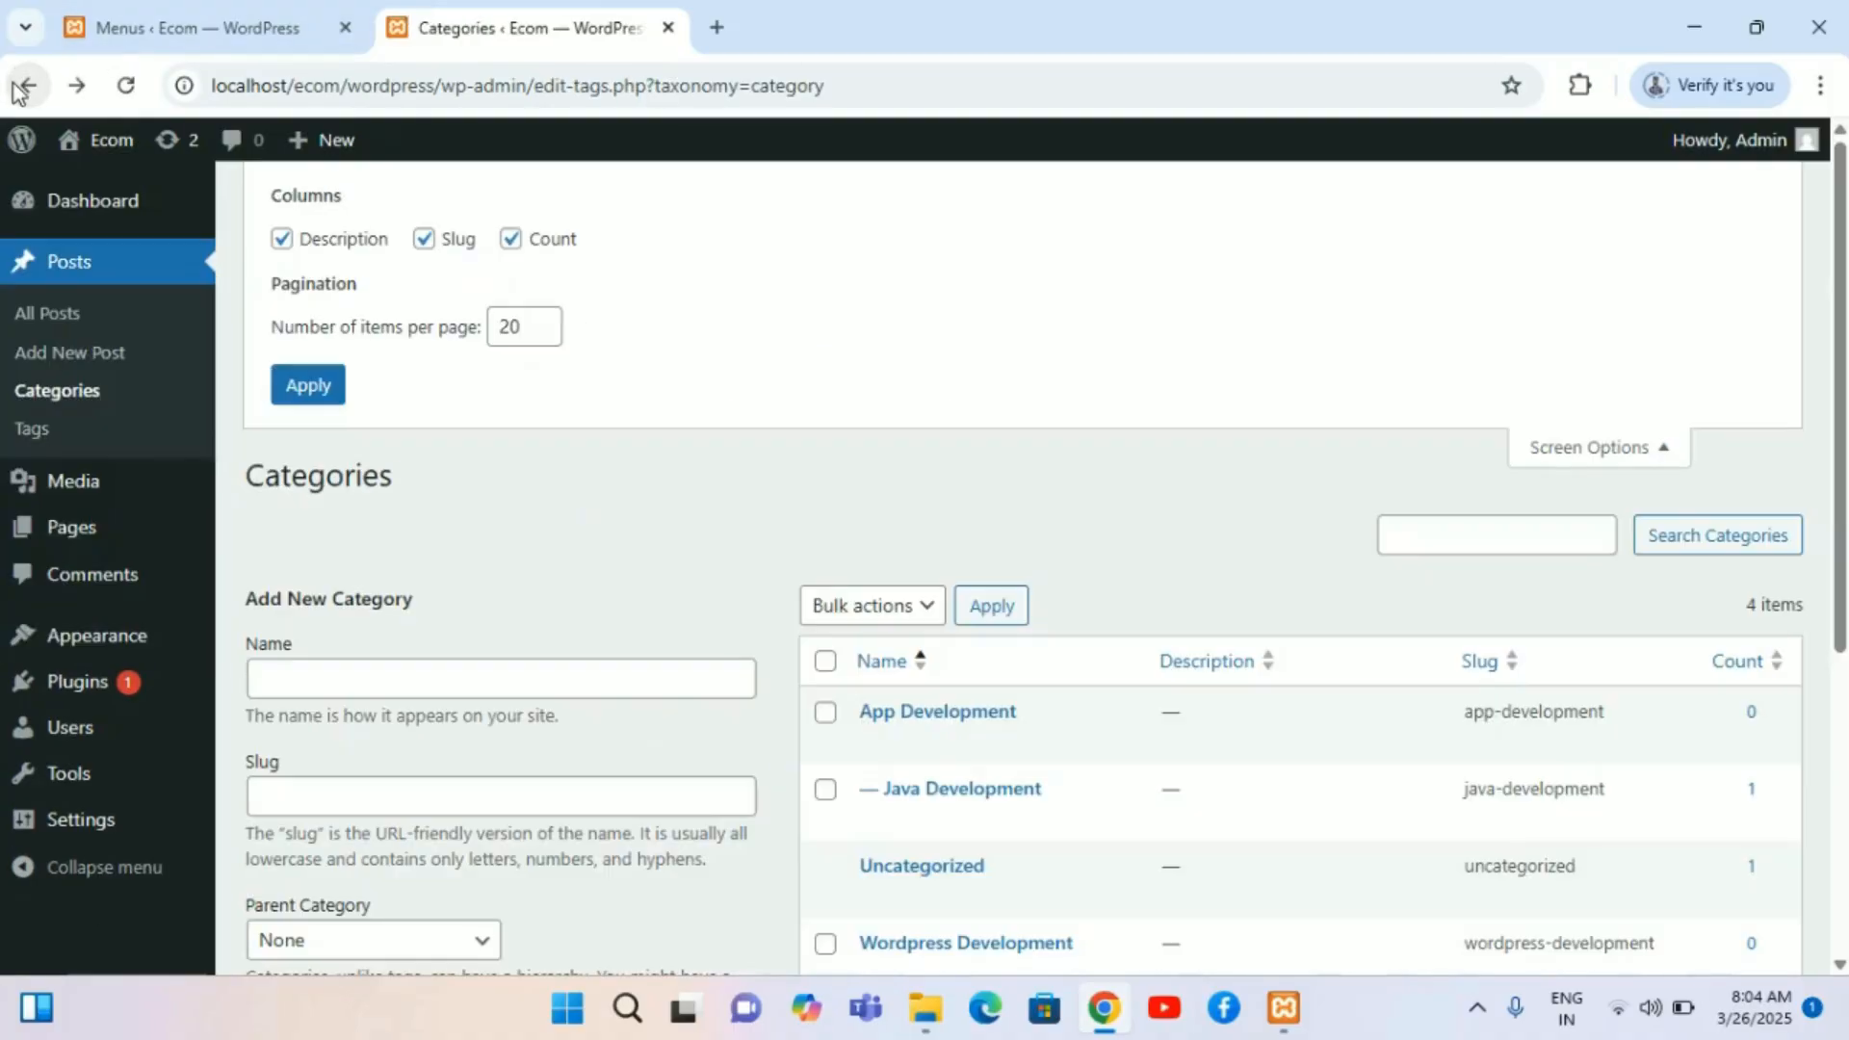
pyautogui.click(16, 86)
pyautogui.click(16, 86)
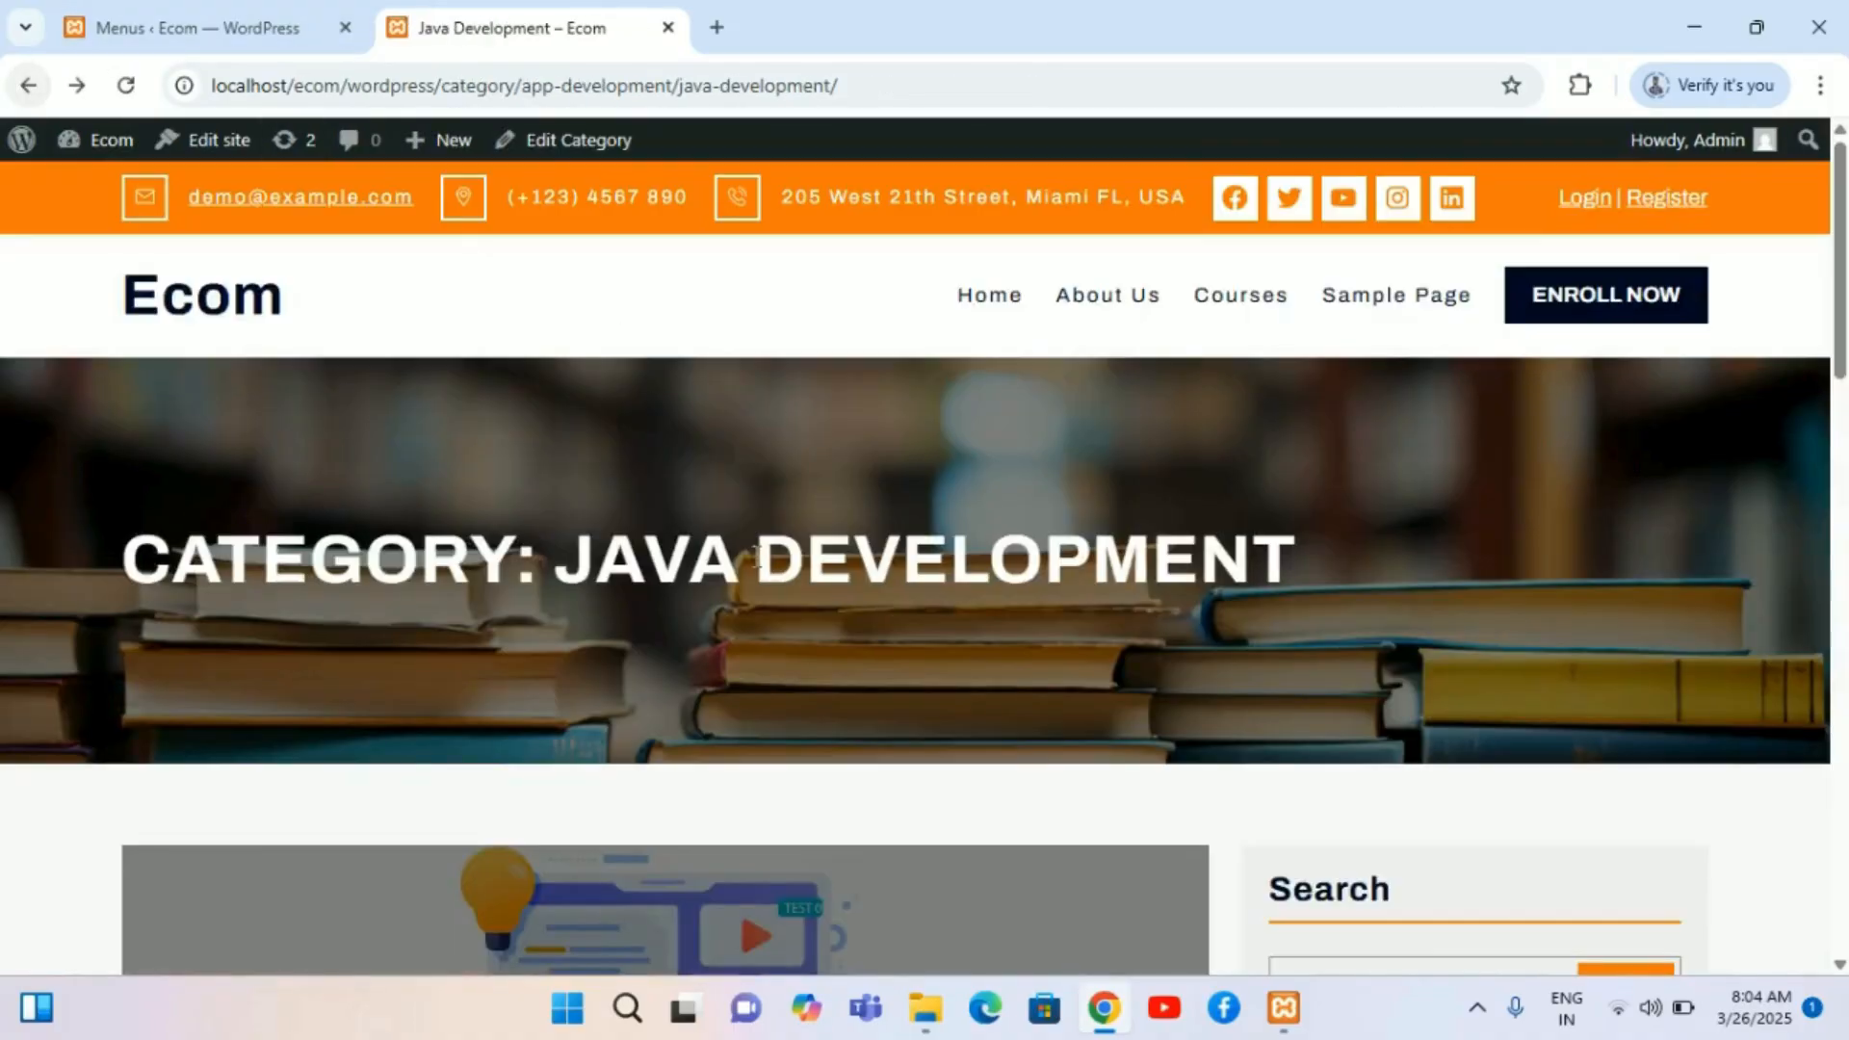
pyautogui.scroll(-15, 755, 559)
pyautogui.scroll(6, 755, 559)
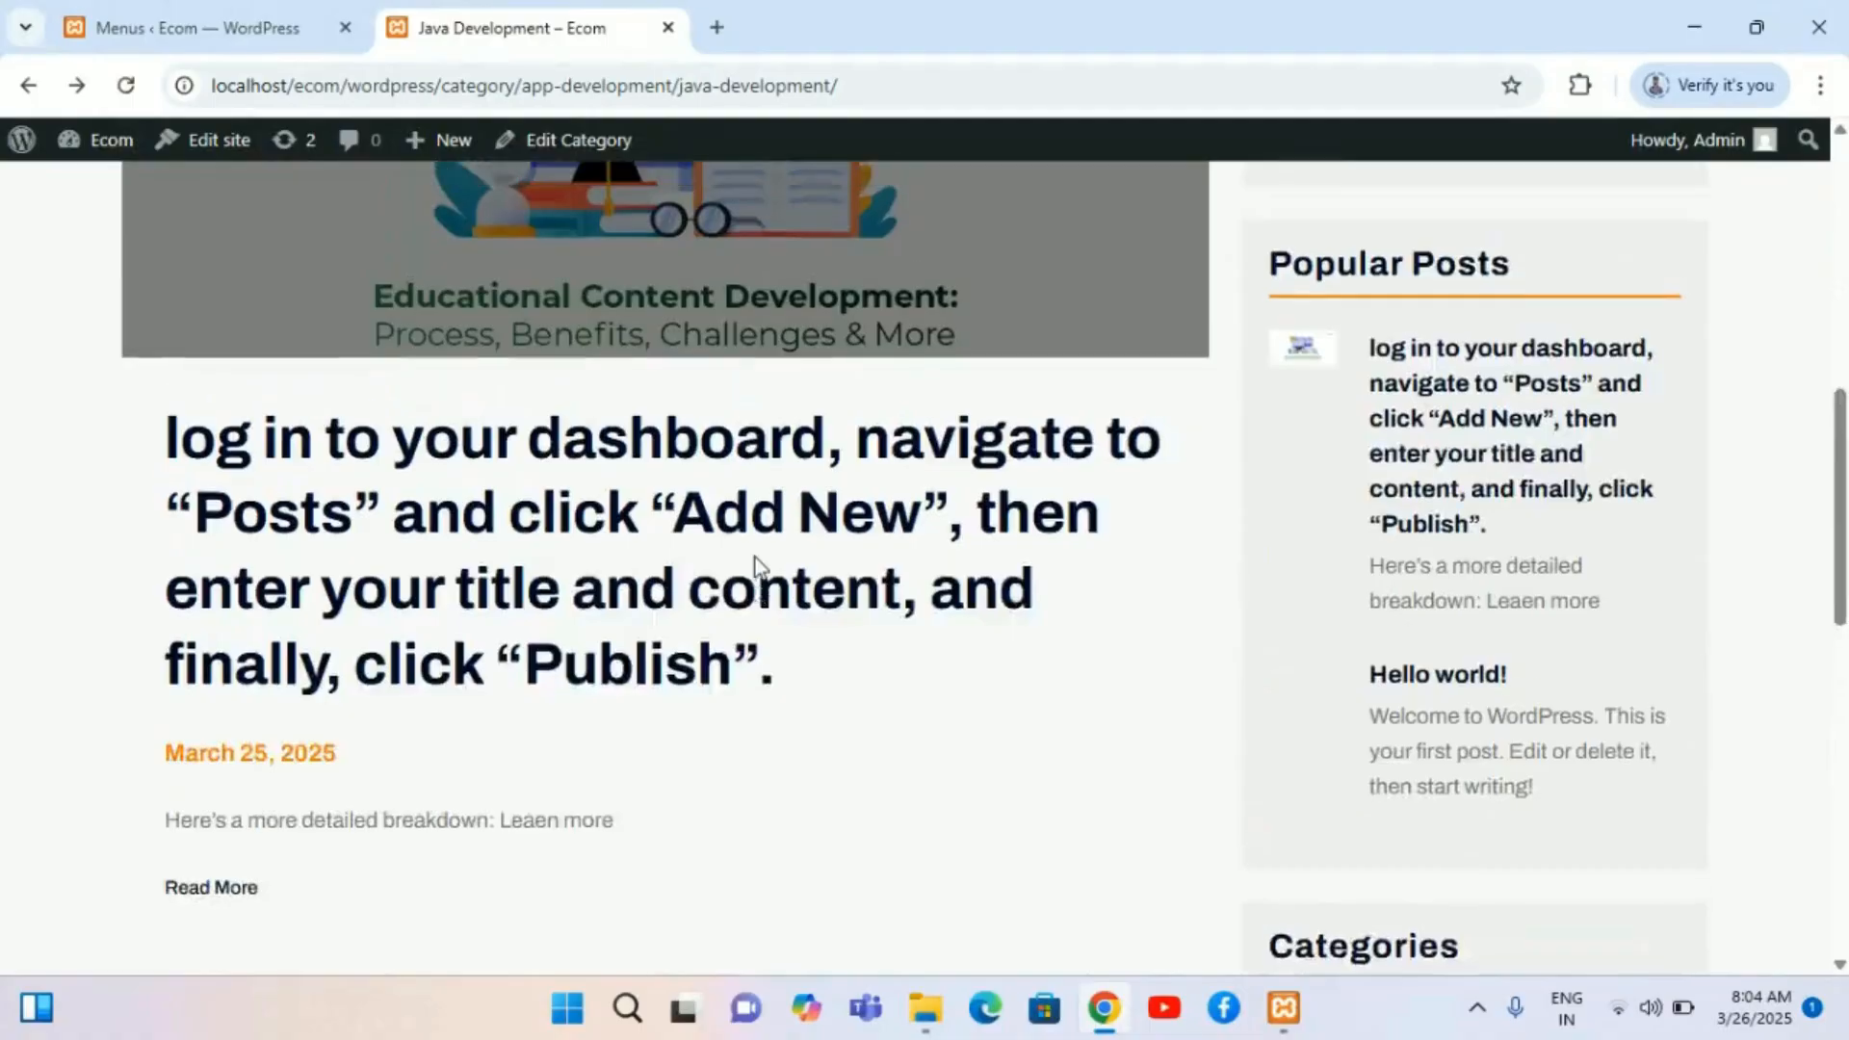
pyautogui.scroll(2, 755, 559)
pyautogui.scroll(-6, 754, 556)
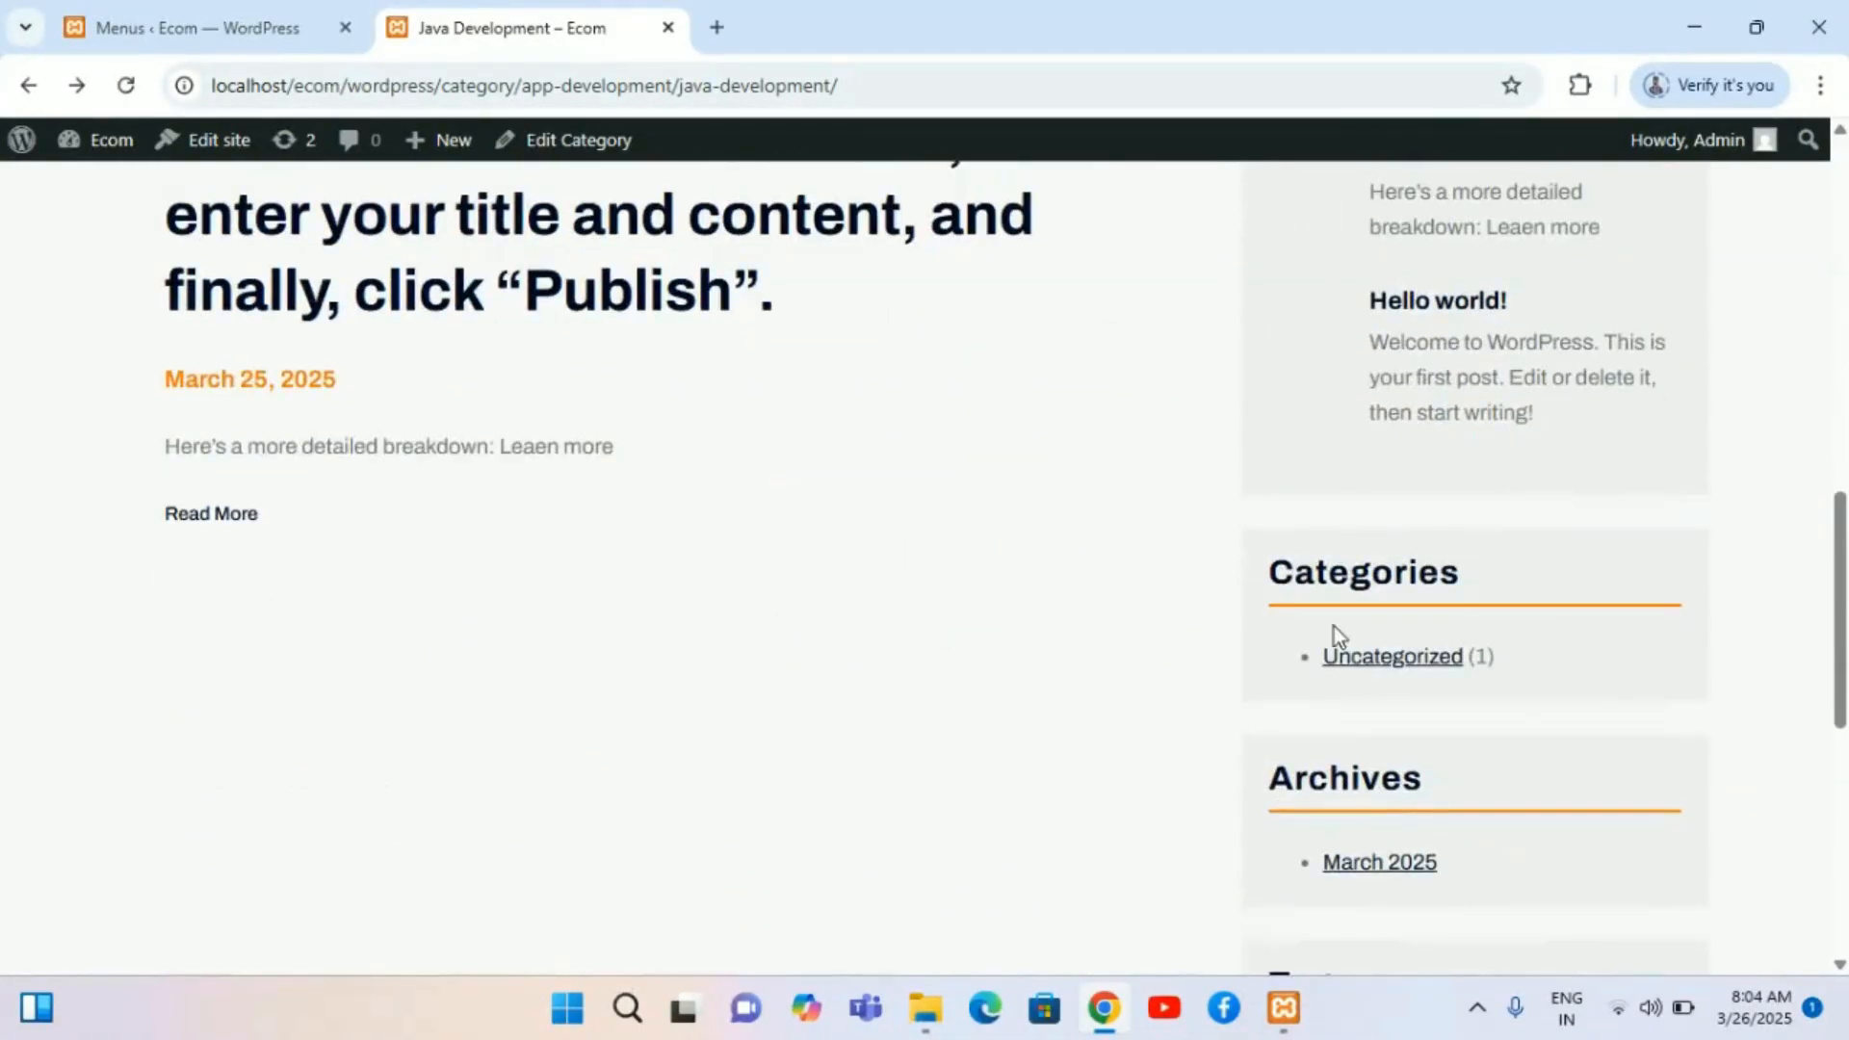
# Step: Open the Uncategorized category archive from the sidebar and scroll through its page
pyautogui.click(1396, 659)
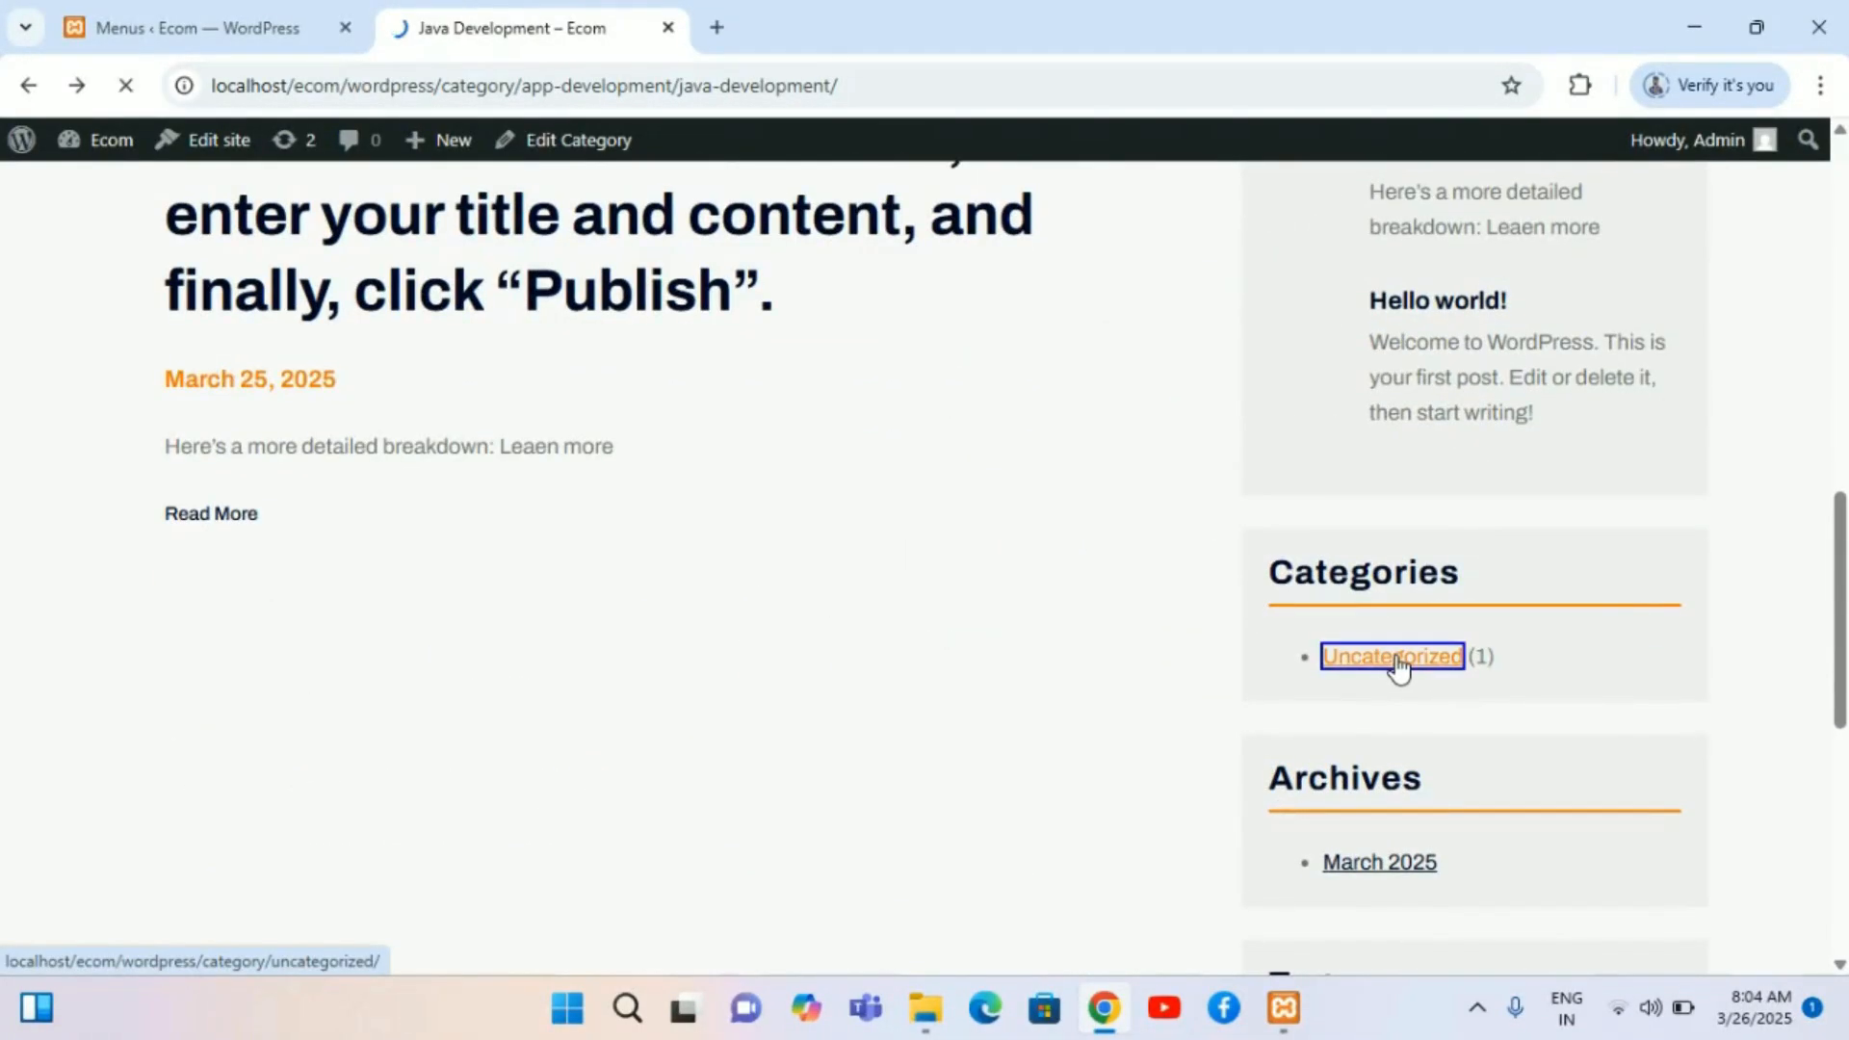
pyautogui.scroll(-5, 1396, 658)
pyautogui.scroll(-8, 1396, 657)
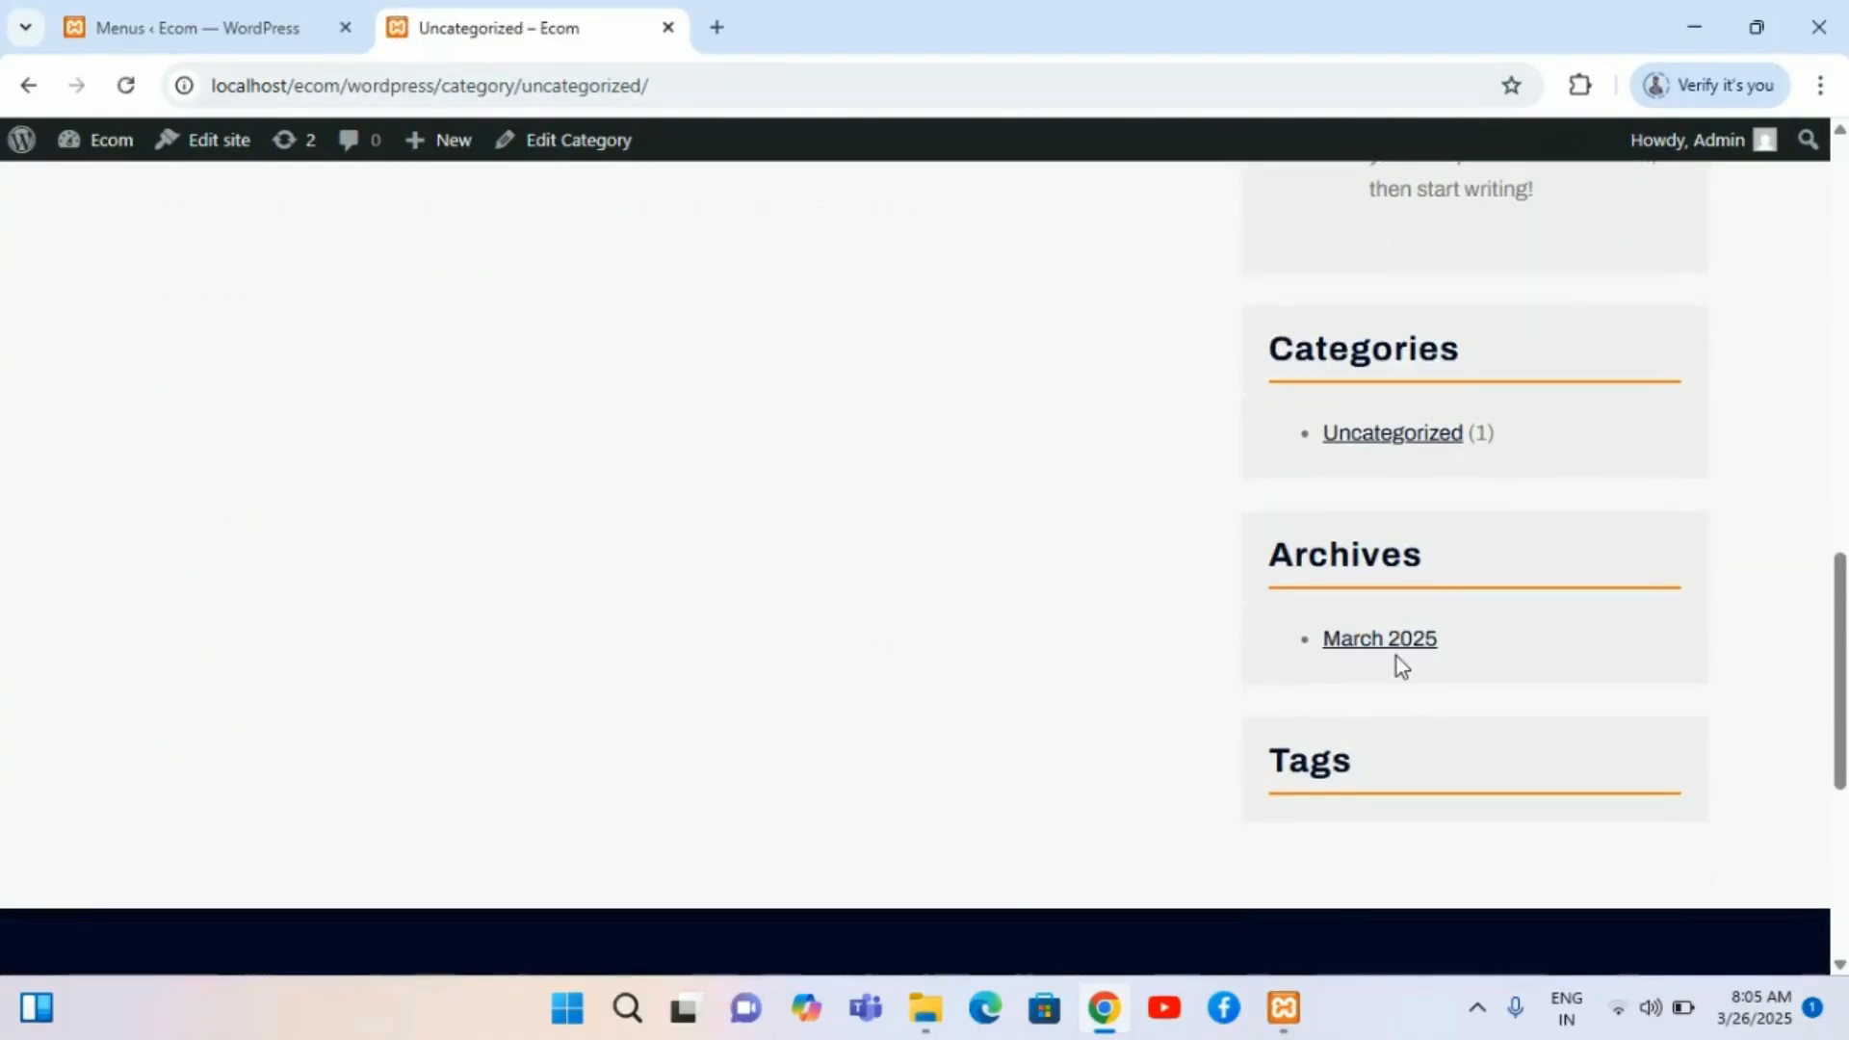
pyautogui.scroll(-3, 1396, 656)
pyautogui.scroll(4, 1396, 656)
pyautogui.scroll(10, 1396, 657)
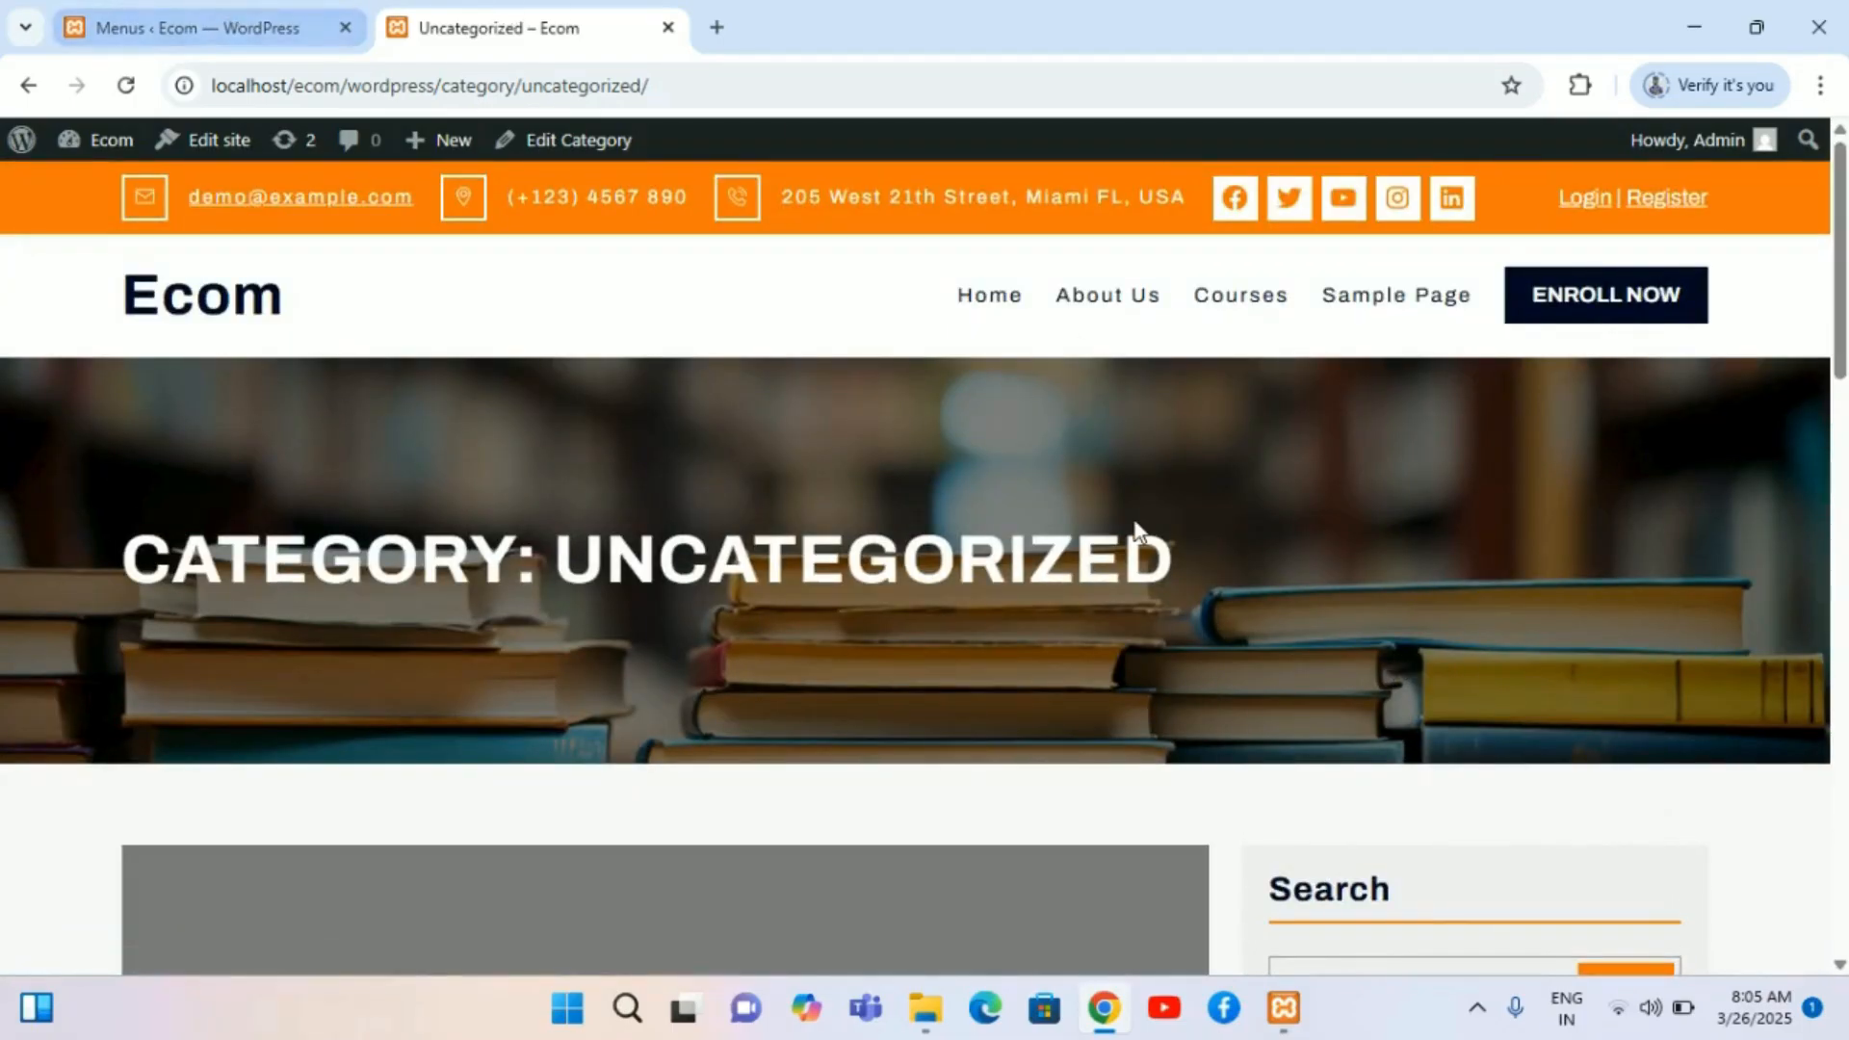
pyautogui.scroll(-15, 1134, 522)
pyautogui.scroll(10, 1135, 521)
pyautogui.scroll(5, 1134, 520)
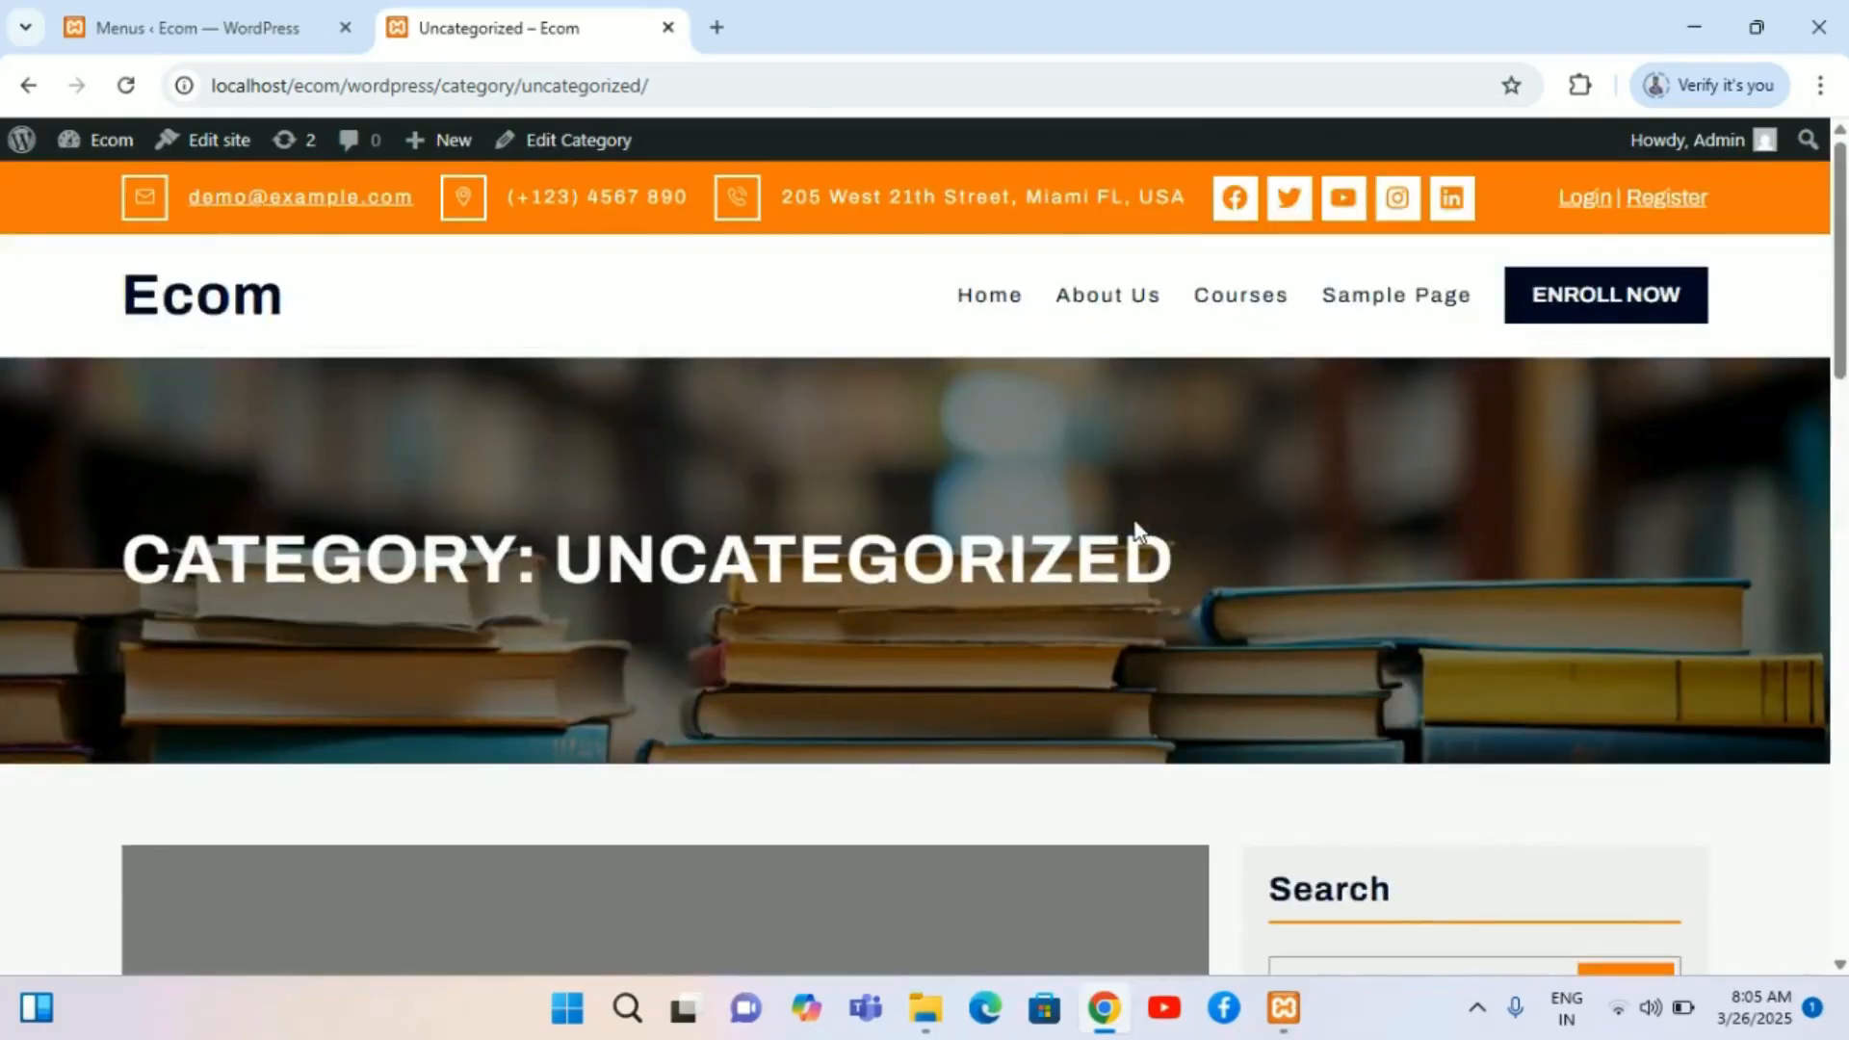
# Step: Review the saved menu structure with its category items in the Menus tab
pyautogui.click(171, 21)
pyautogui.scroll(-1, 616, 616)
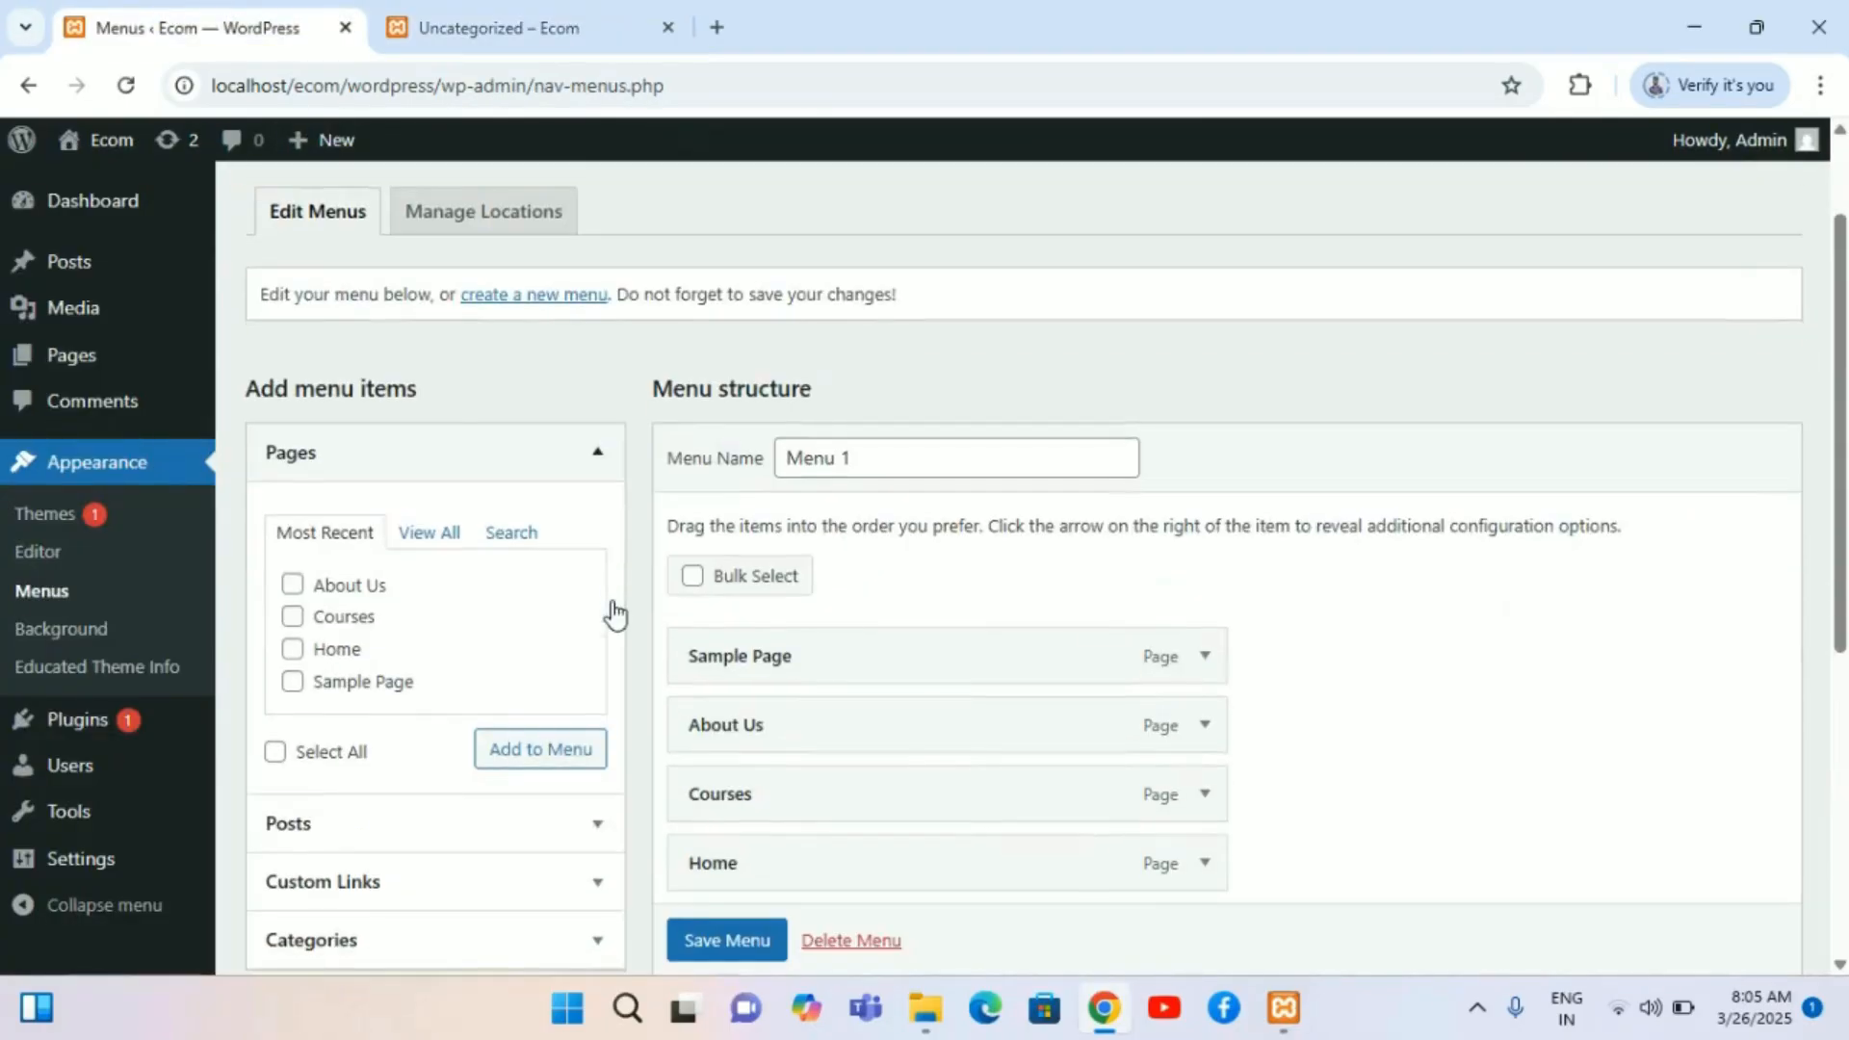
pyautogui.scroll(-1, 617, 613)
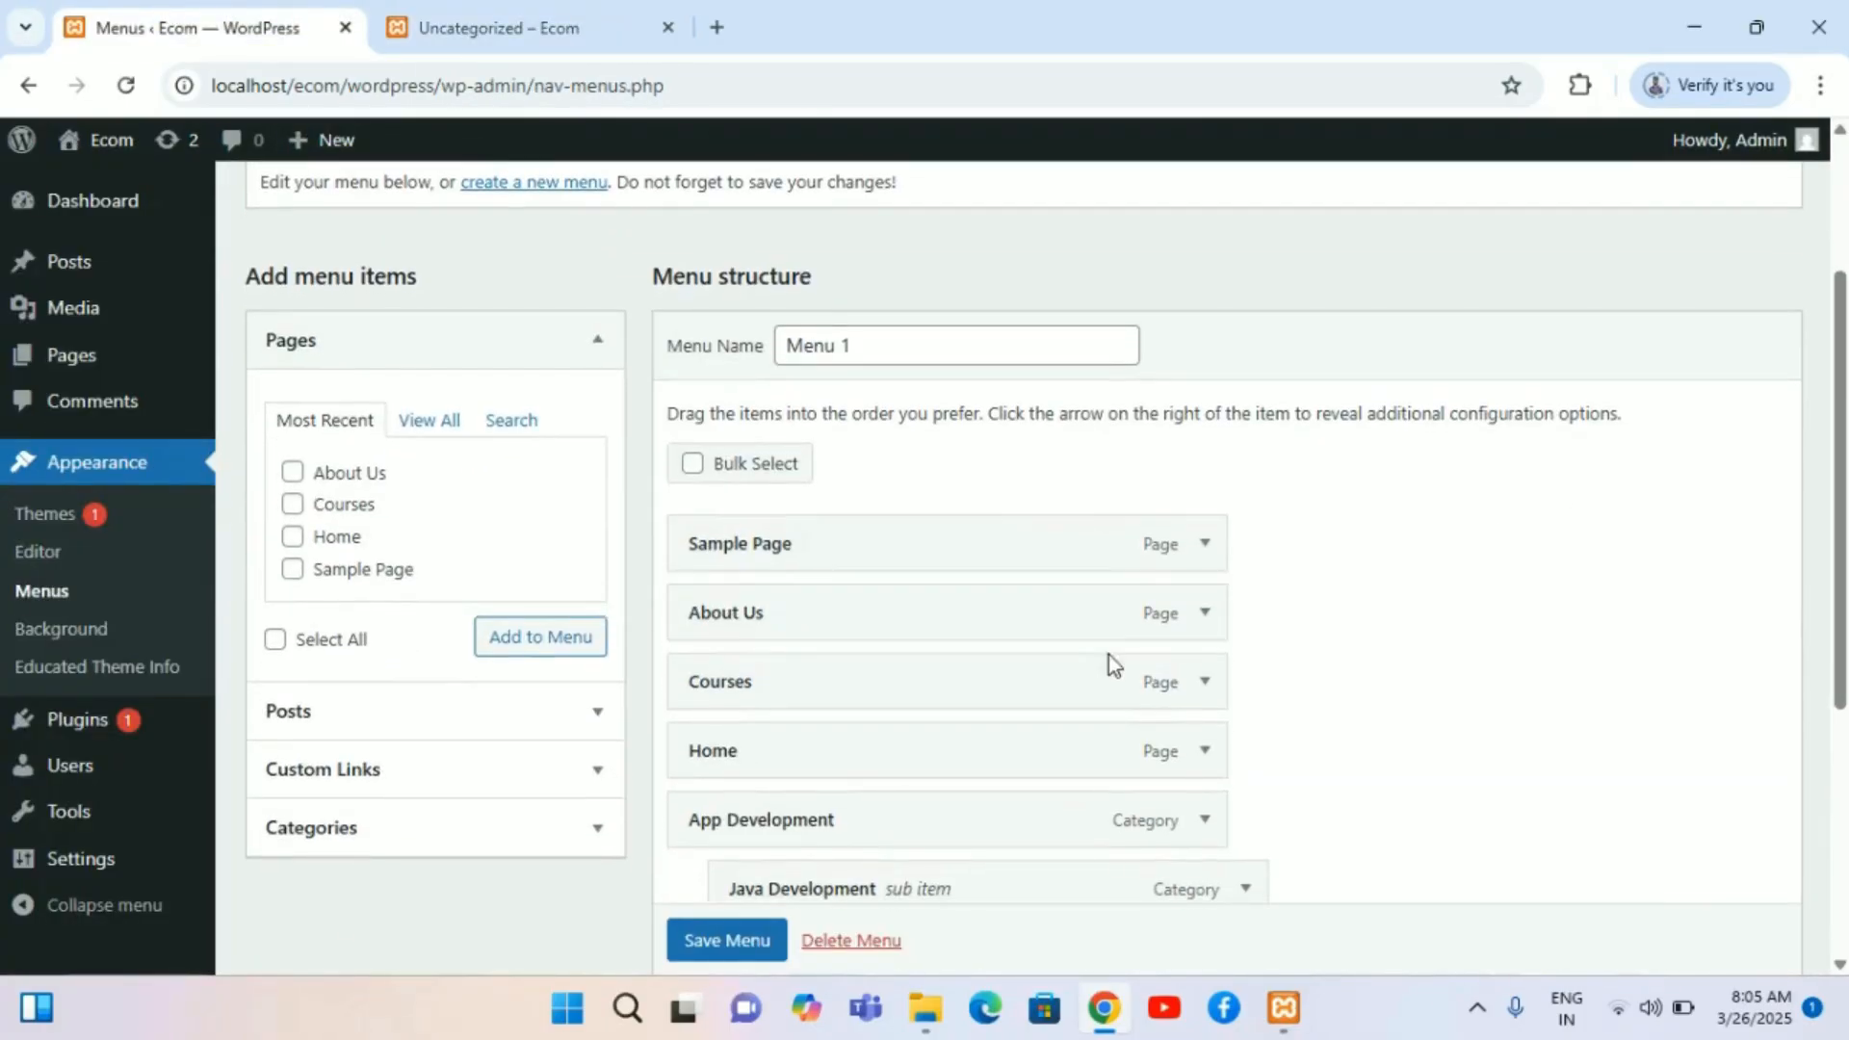
pyautogui.click(490, 9)
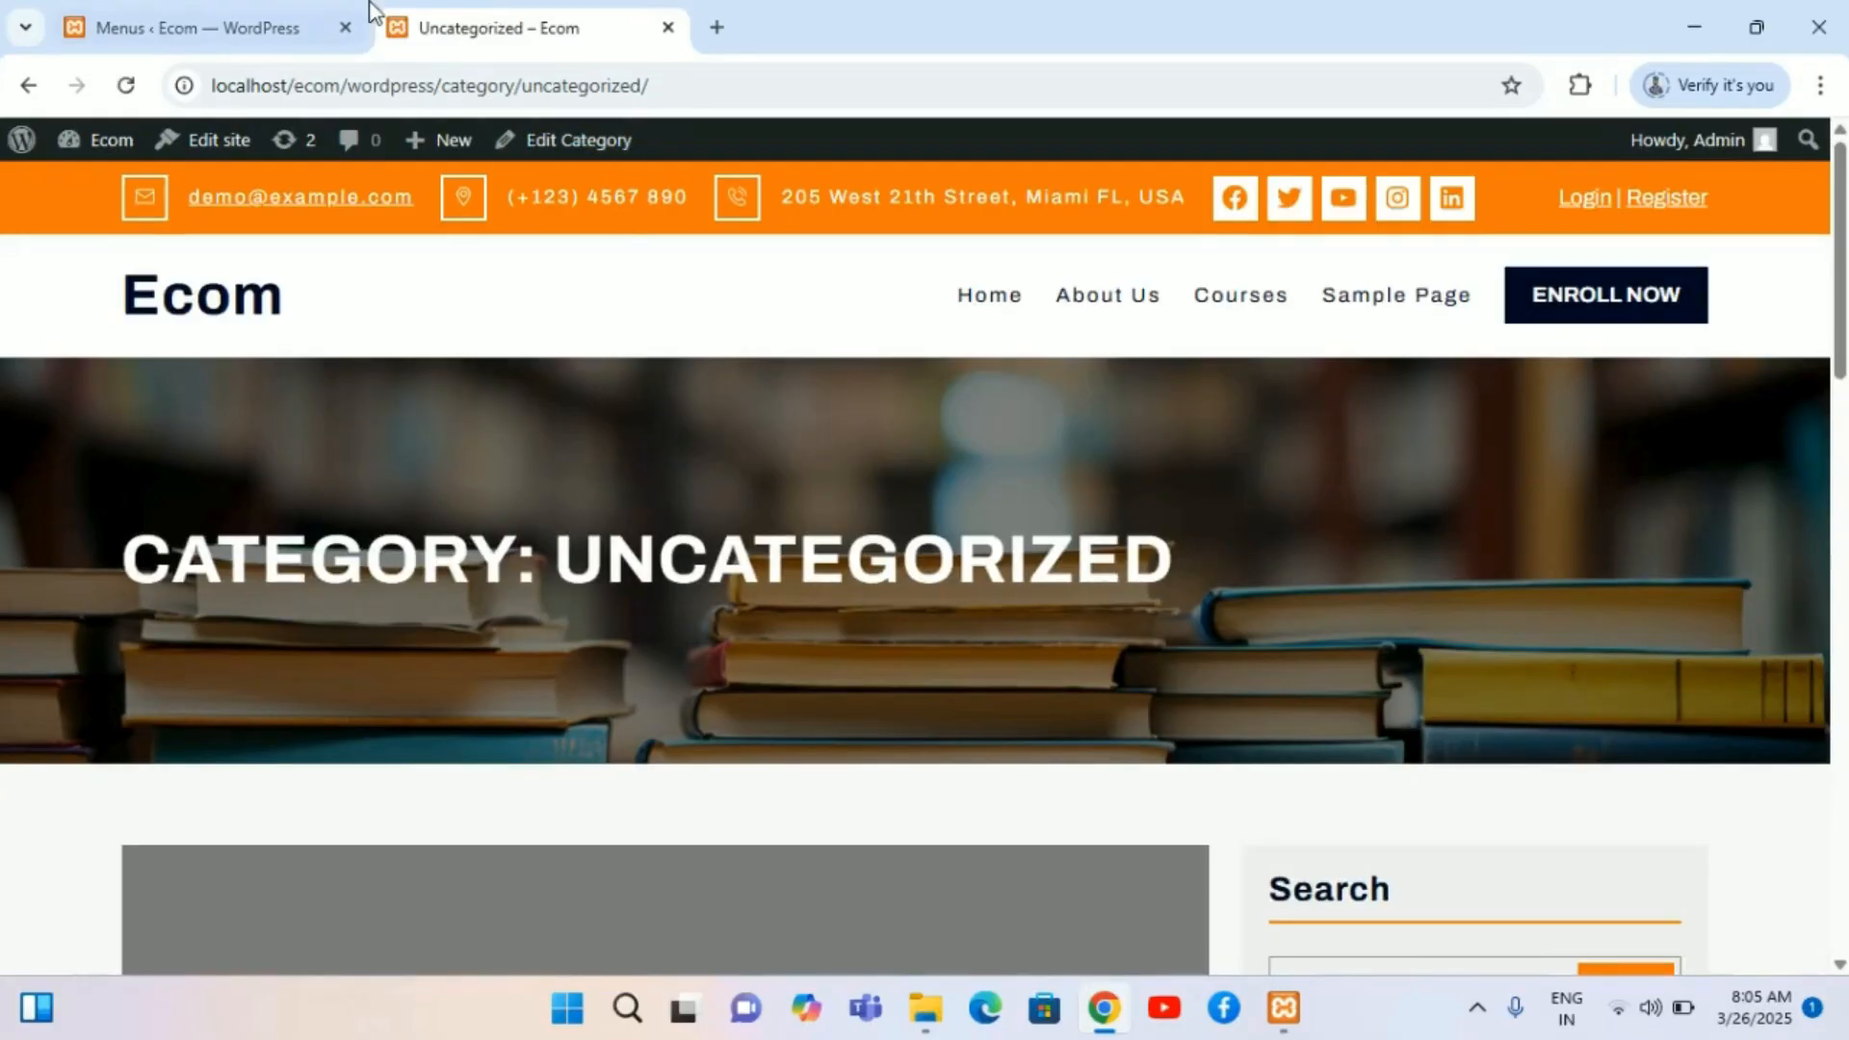
pyautogui.click(198, 14)
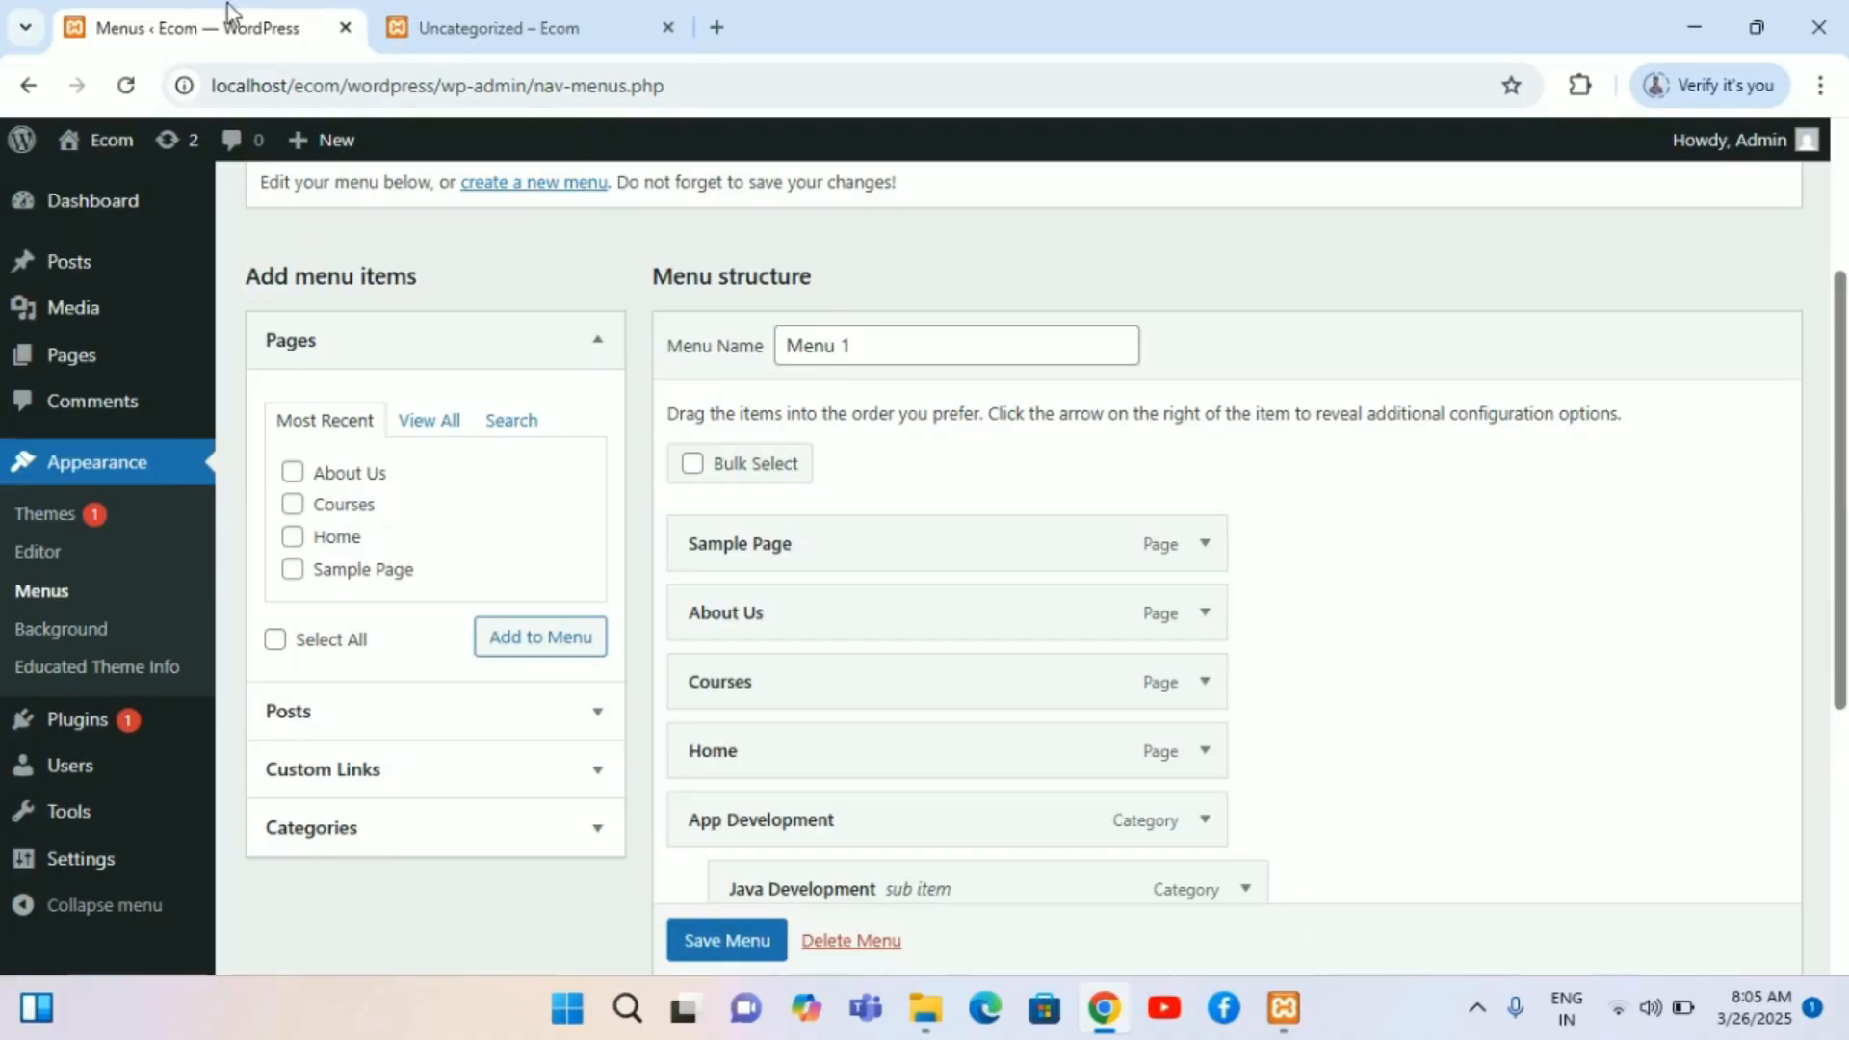
pyautogui.scroll(-3, 788, 688)
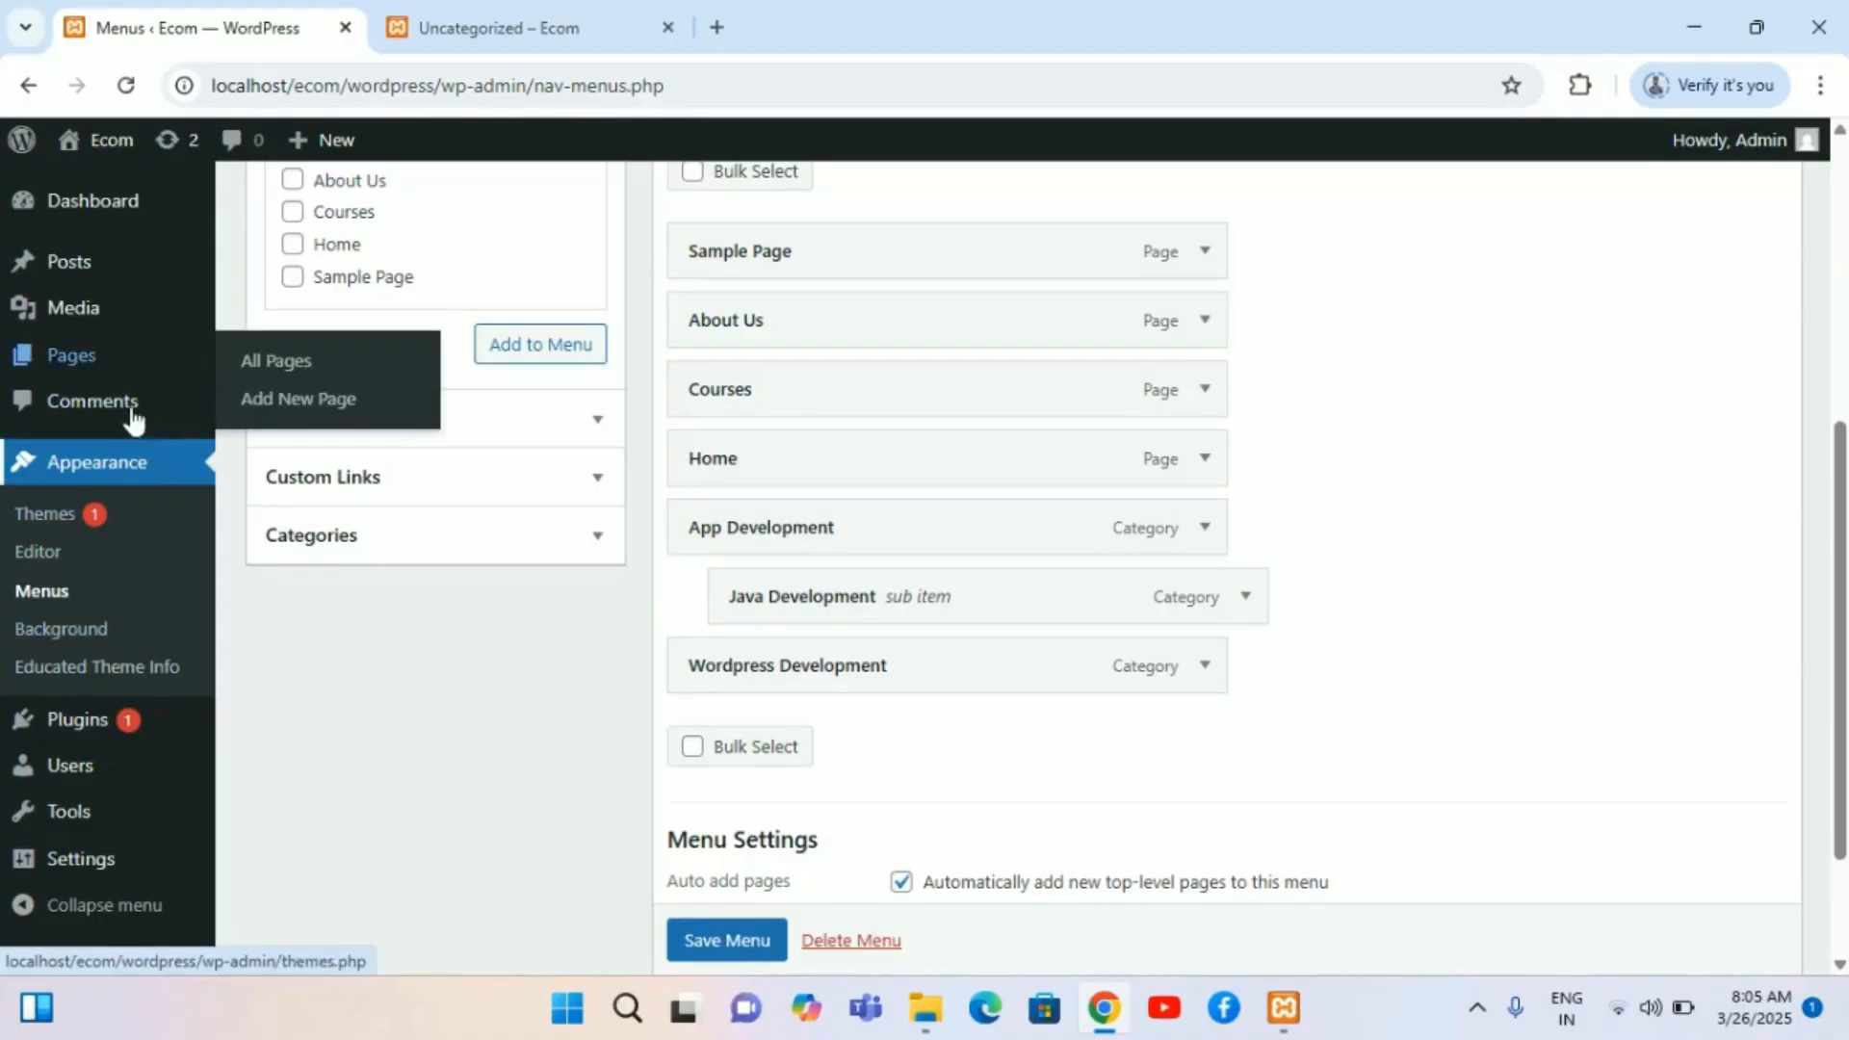
pyautogui.moveTo(114, 282)
pyautogui.scroll(1, 116, 285)
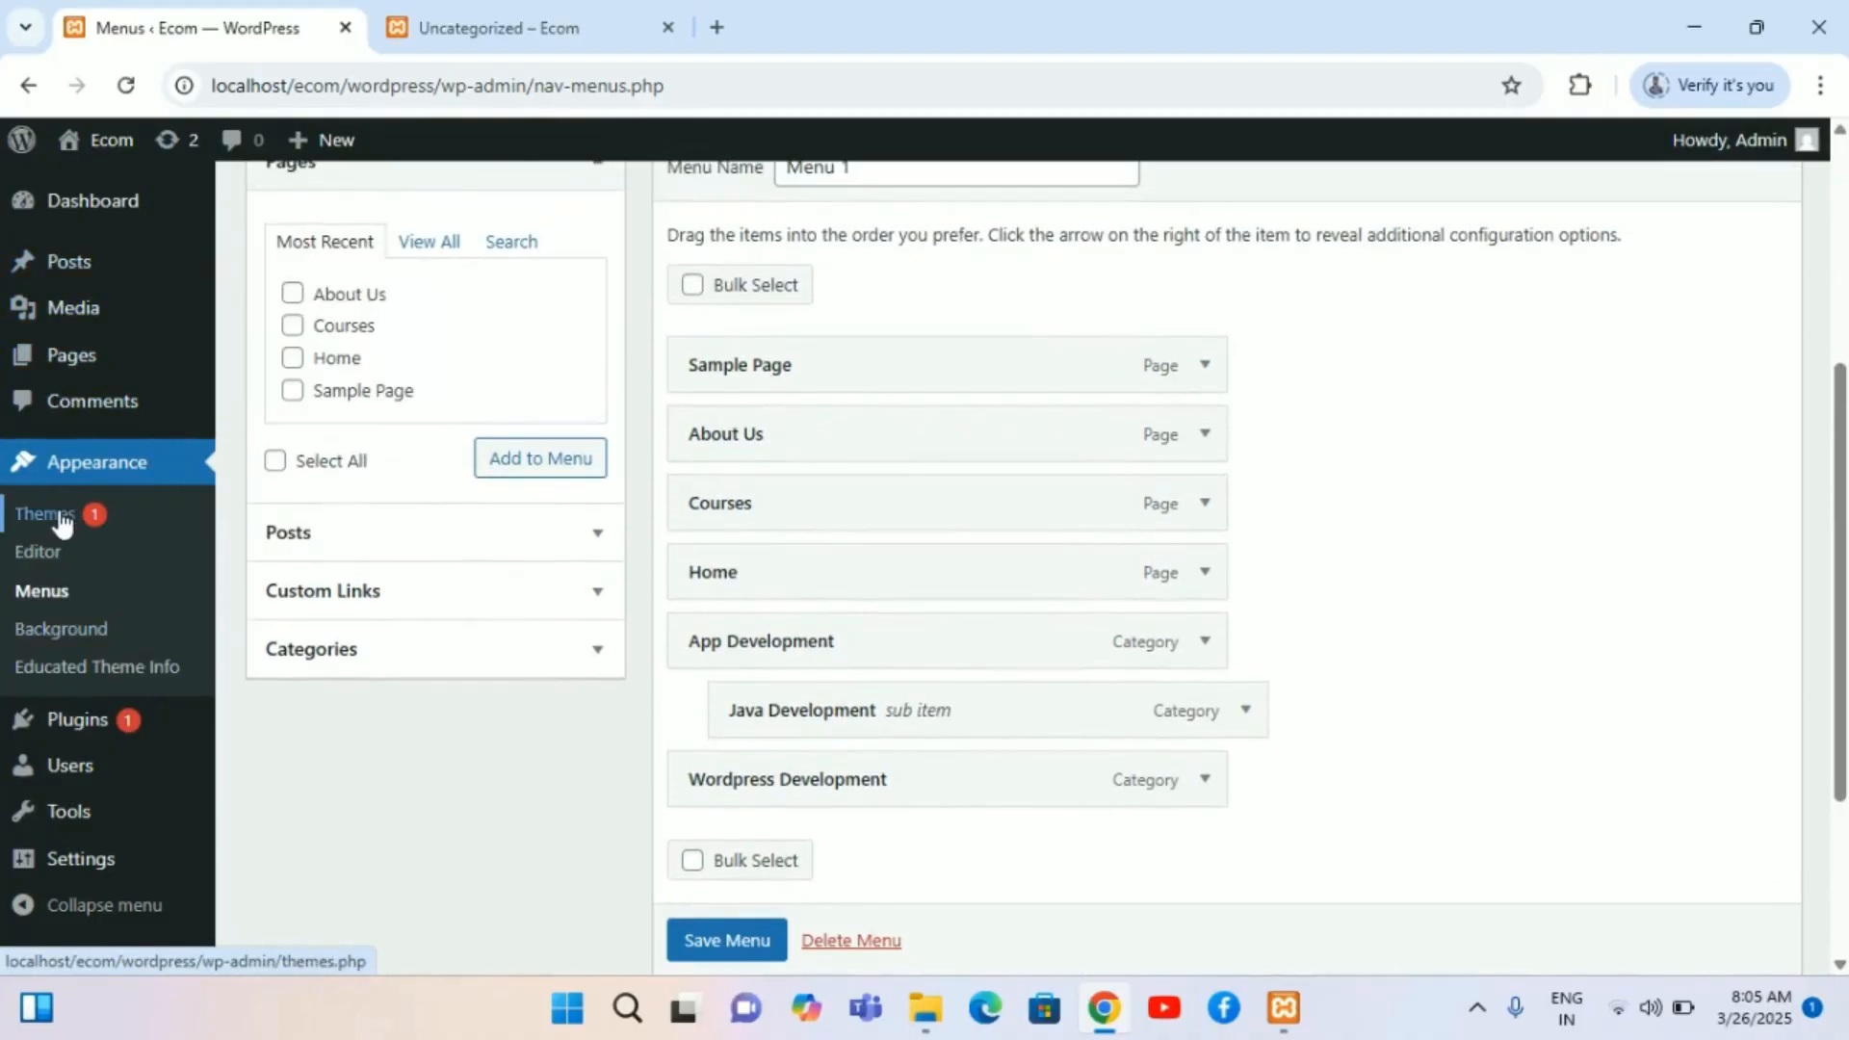
# Step: Open the installed themes and activate the OceanWP theme
pyautogui.click(29, 511)
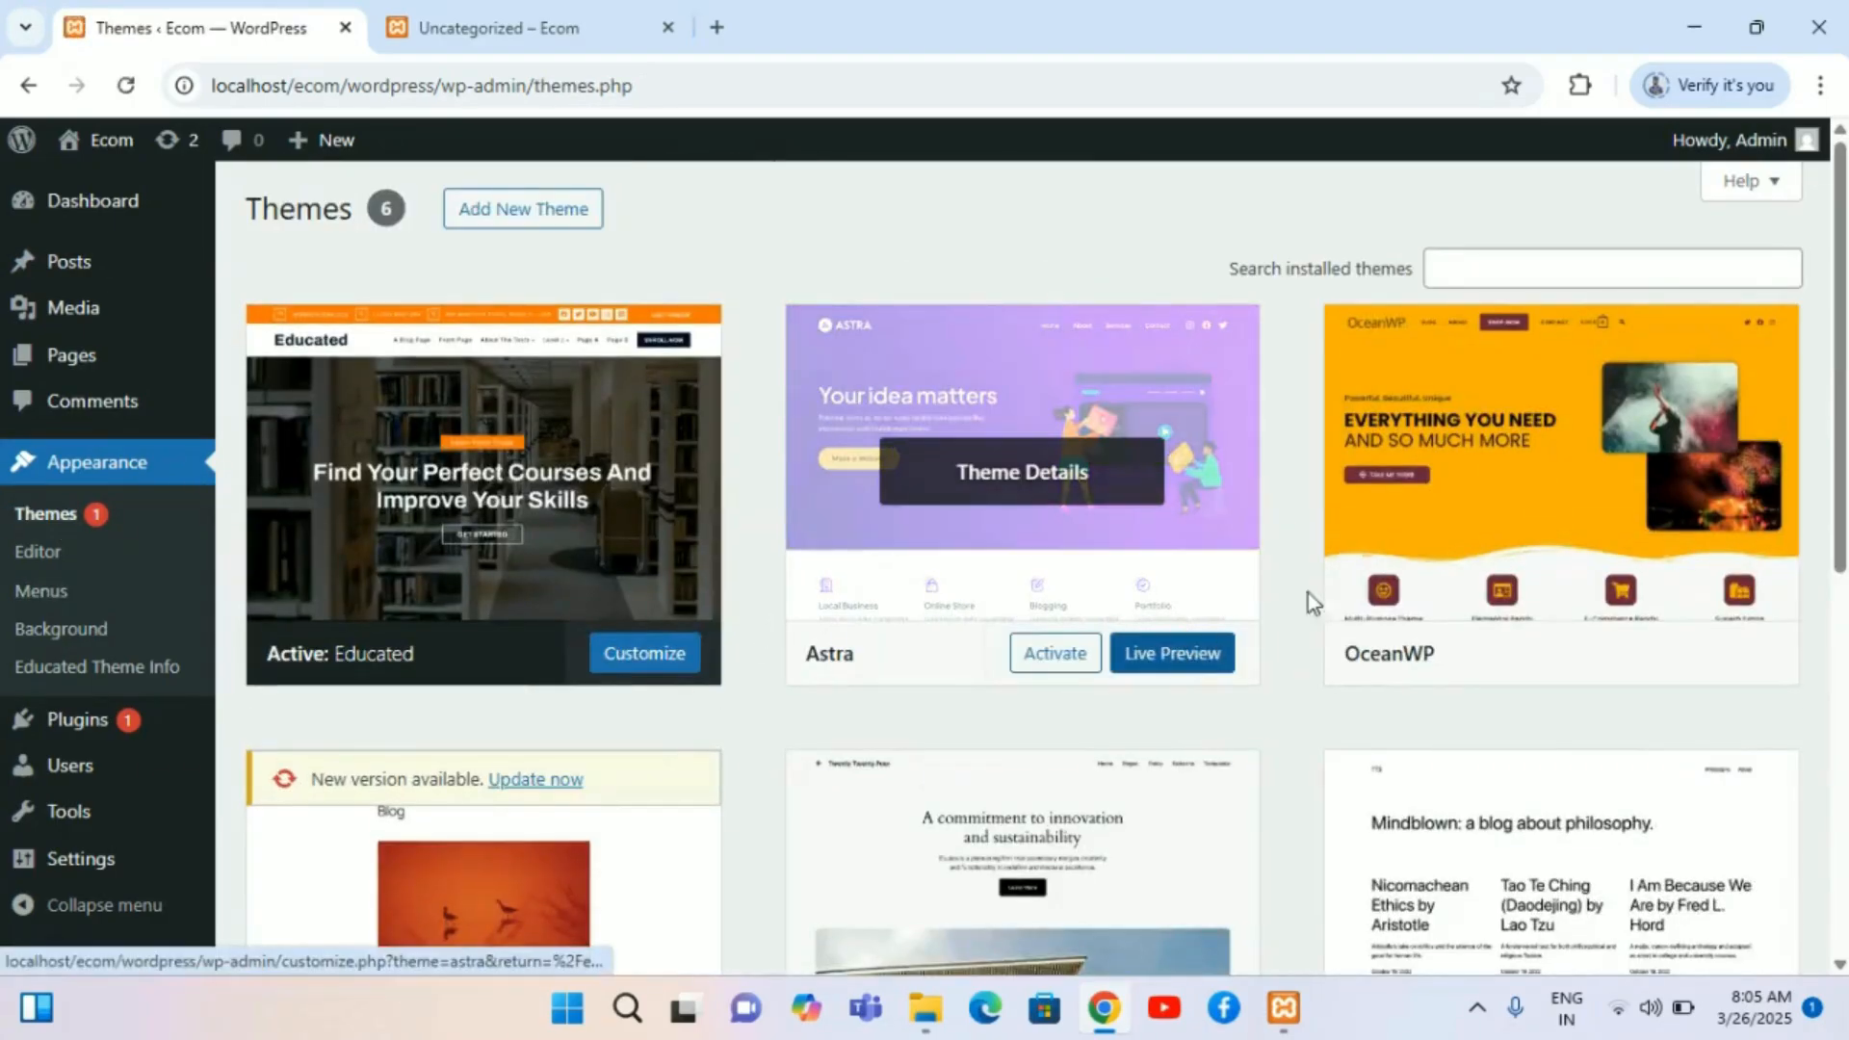
pyautogui.moveTo(1524, 540)
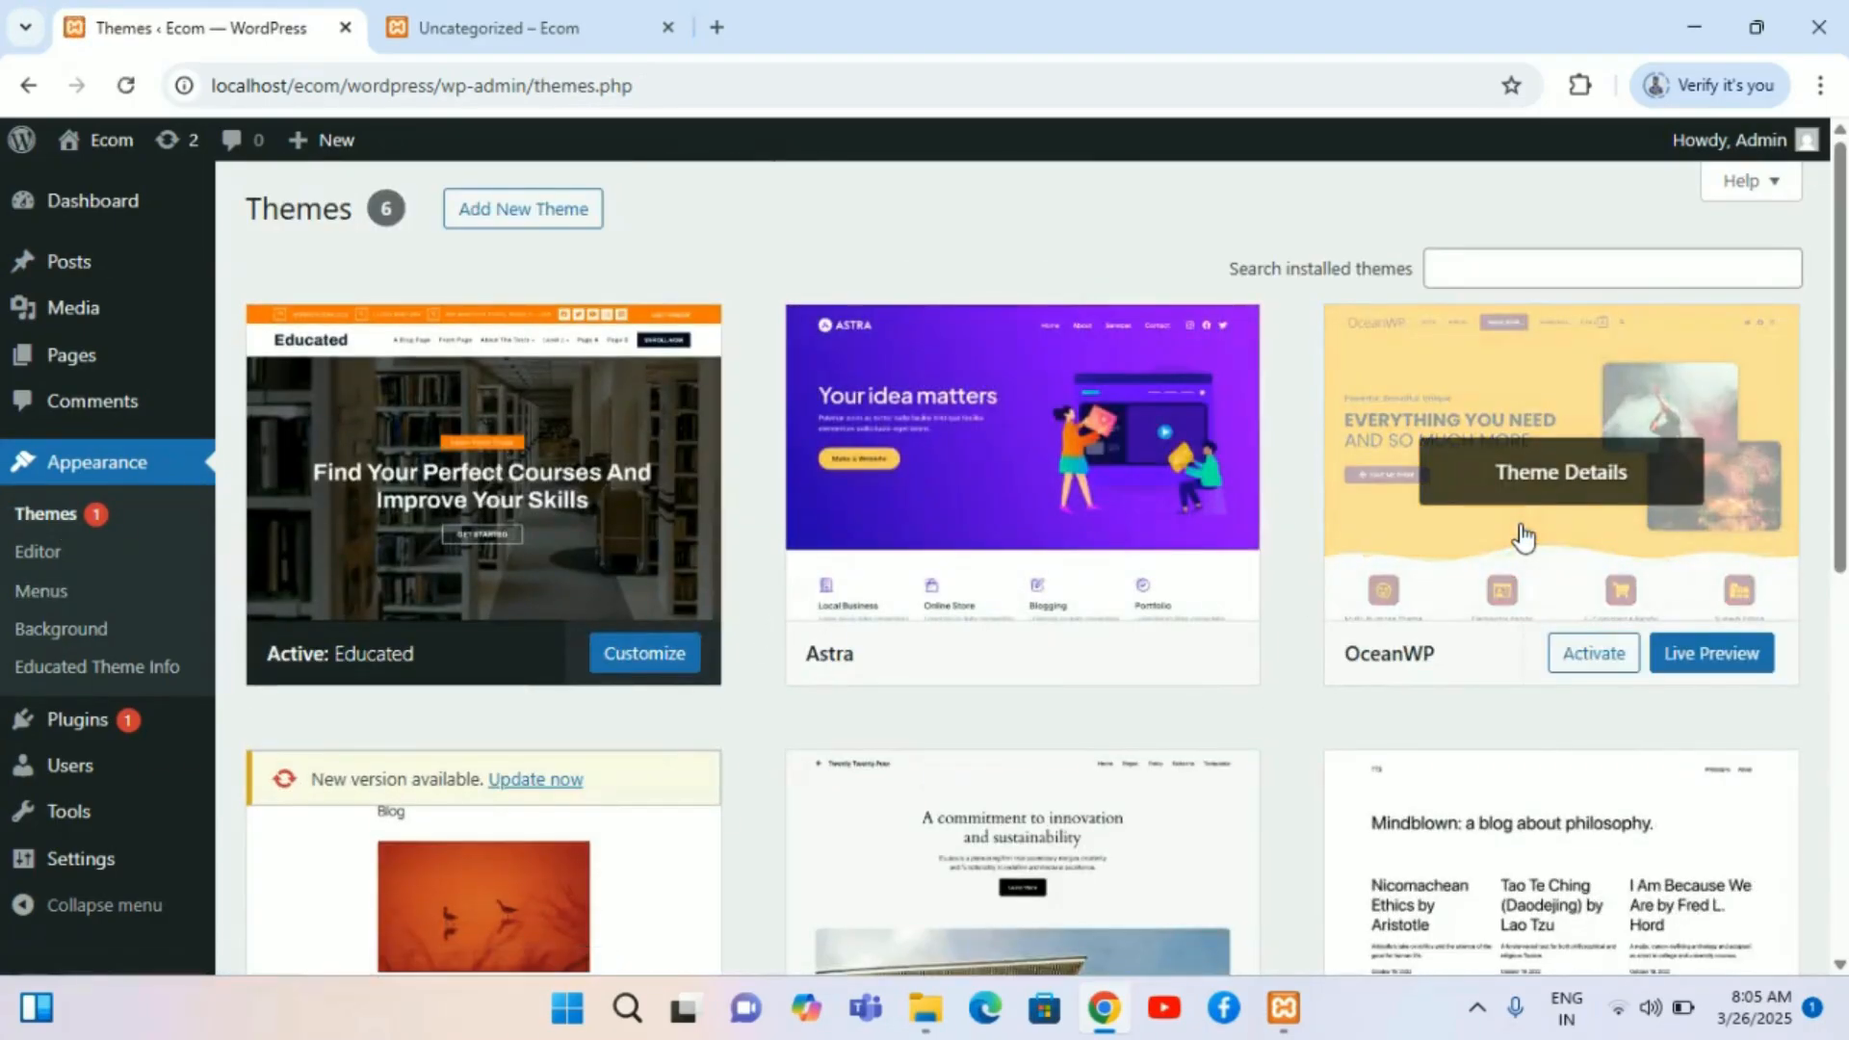
pyautogui.click(1590, 659)
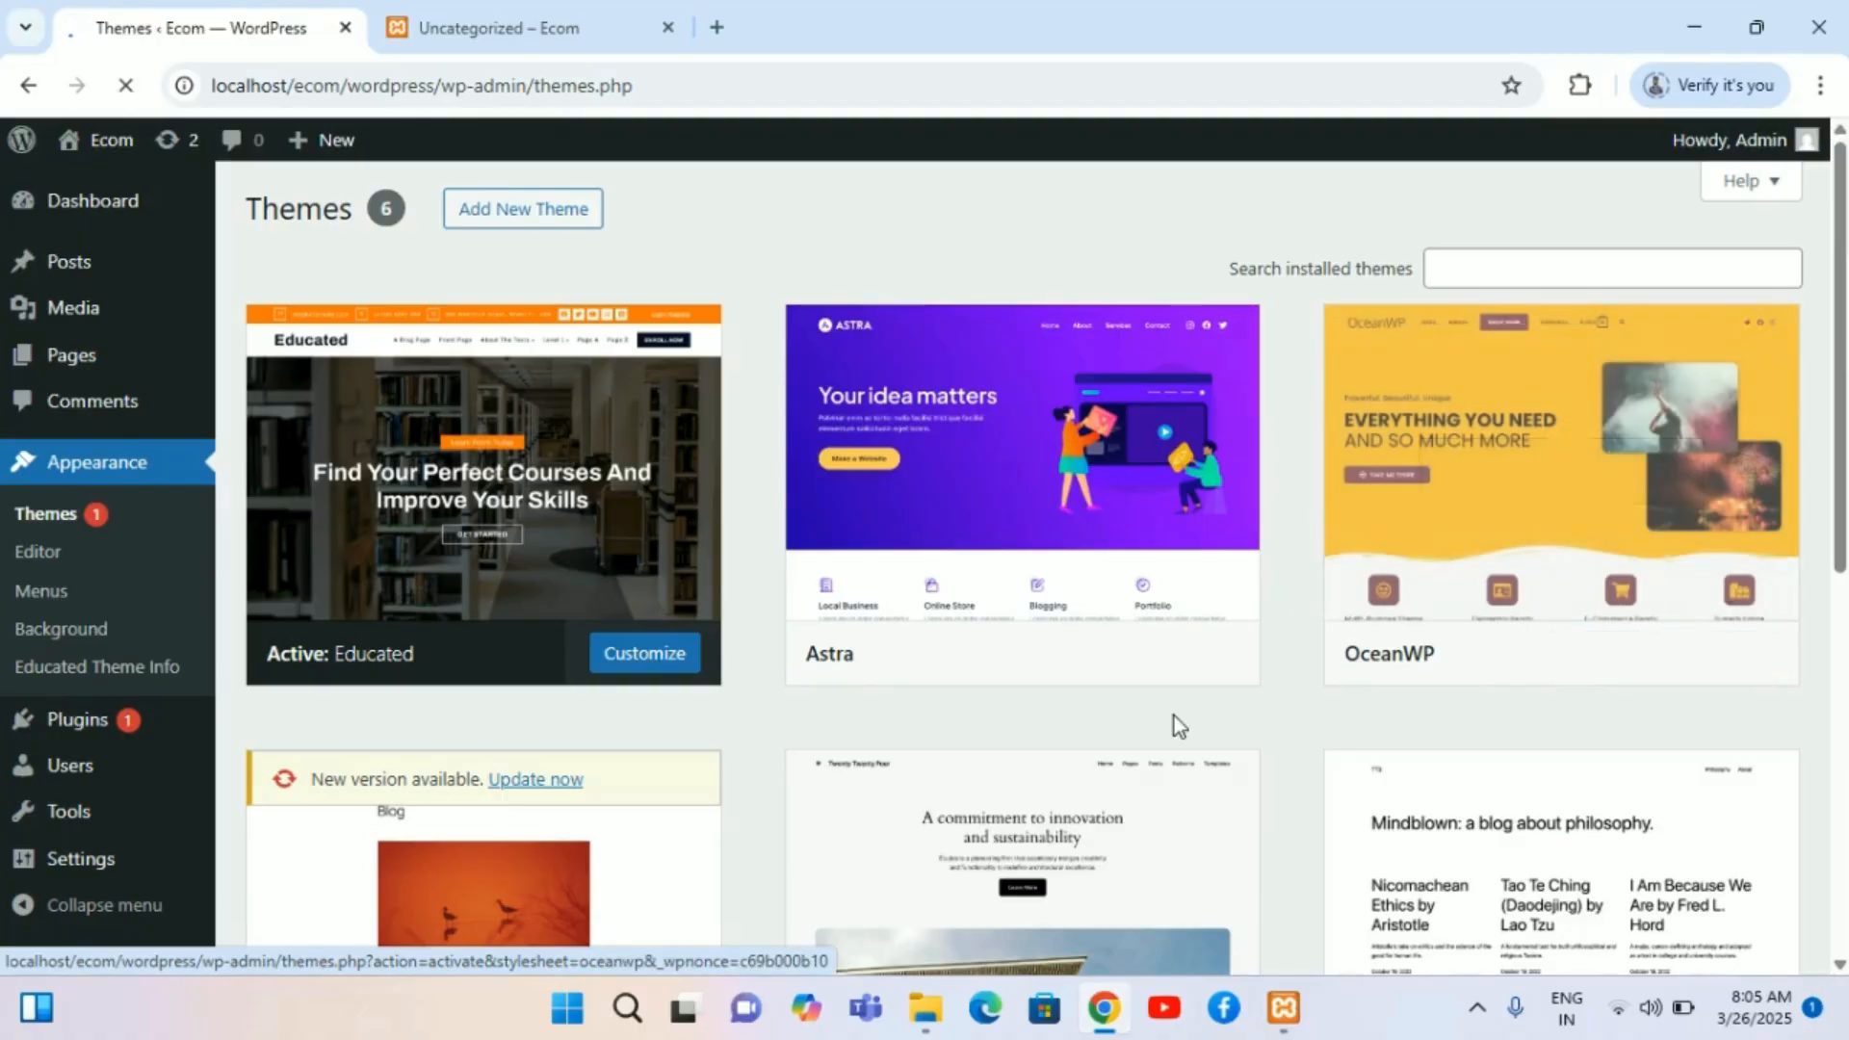
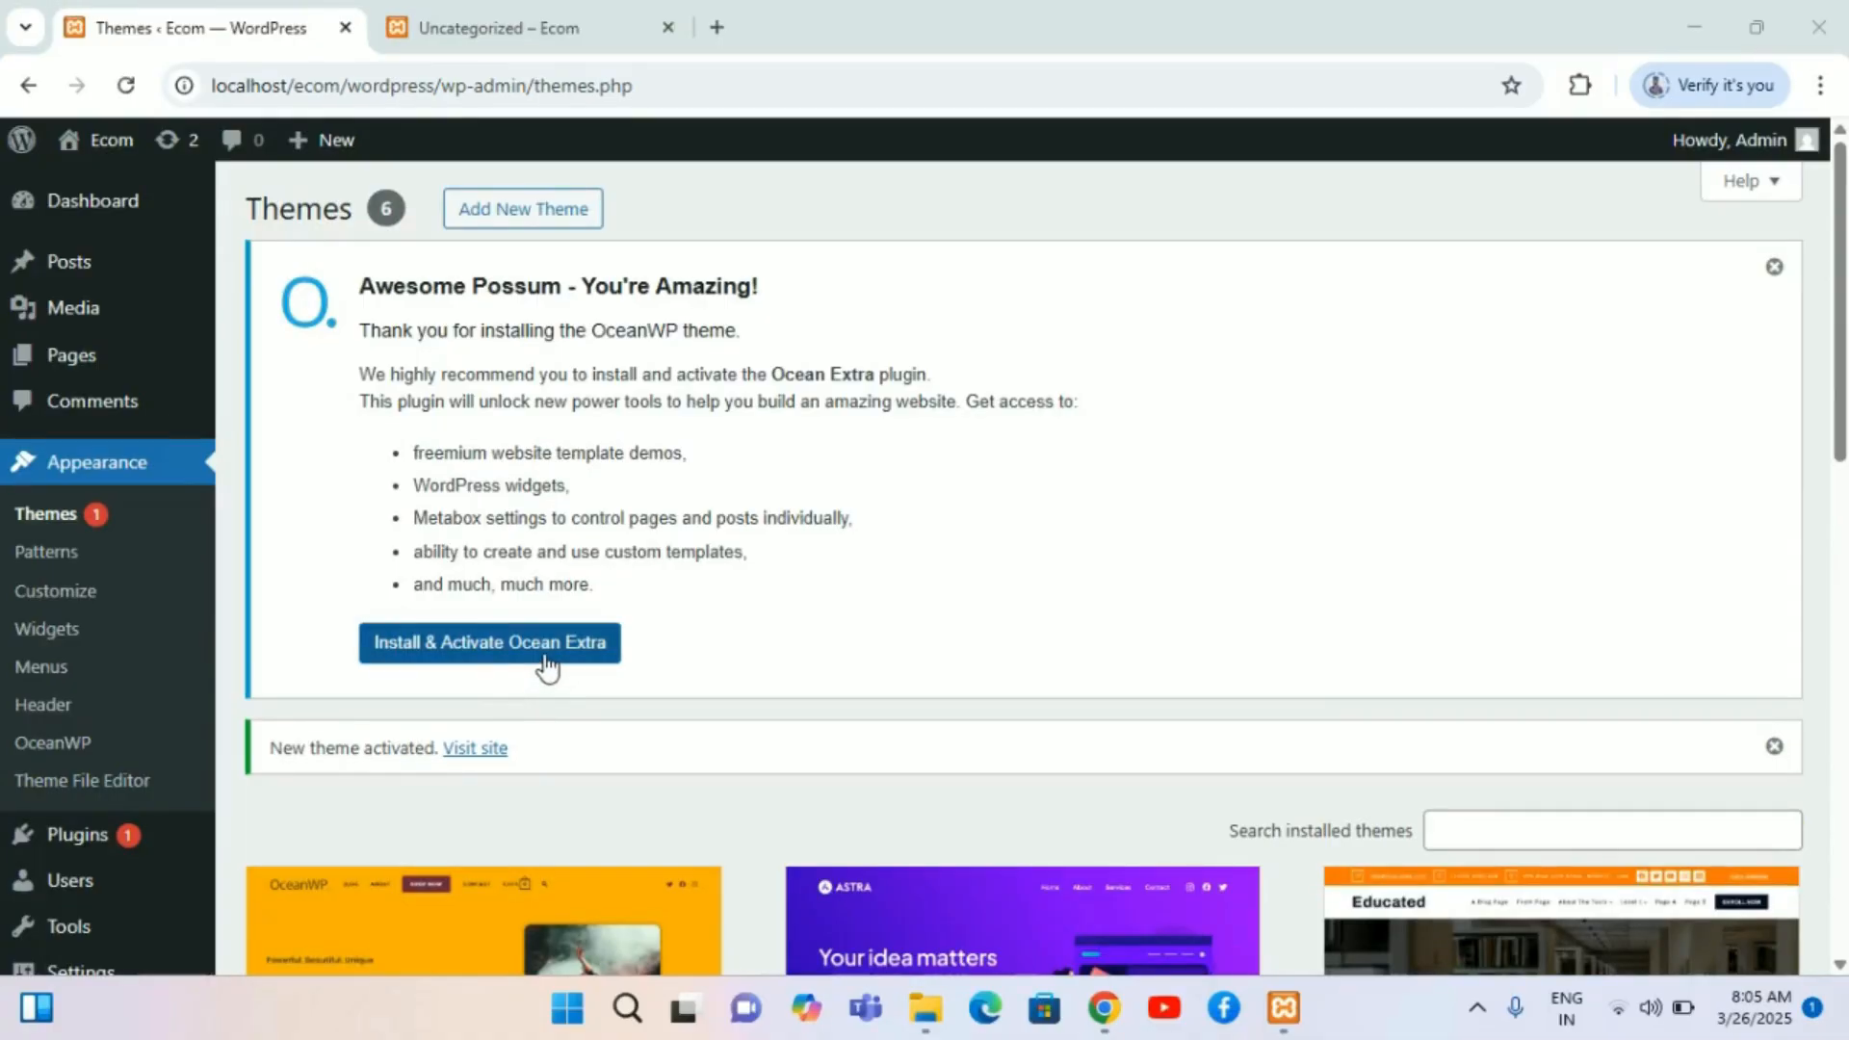
# Step: Switch to the site tab and go back through its history to the site's home page under the new theme
pyautogui.scroll(-1, 603, 545)
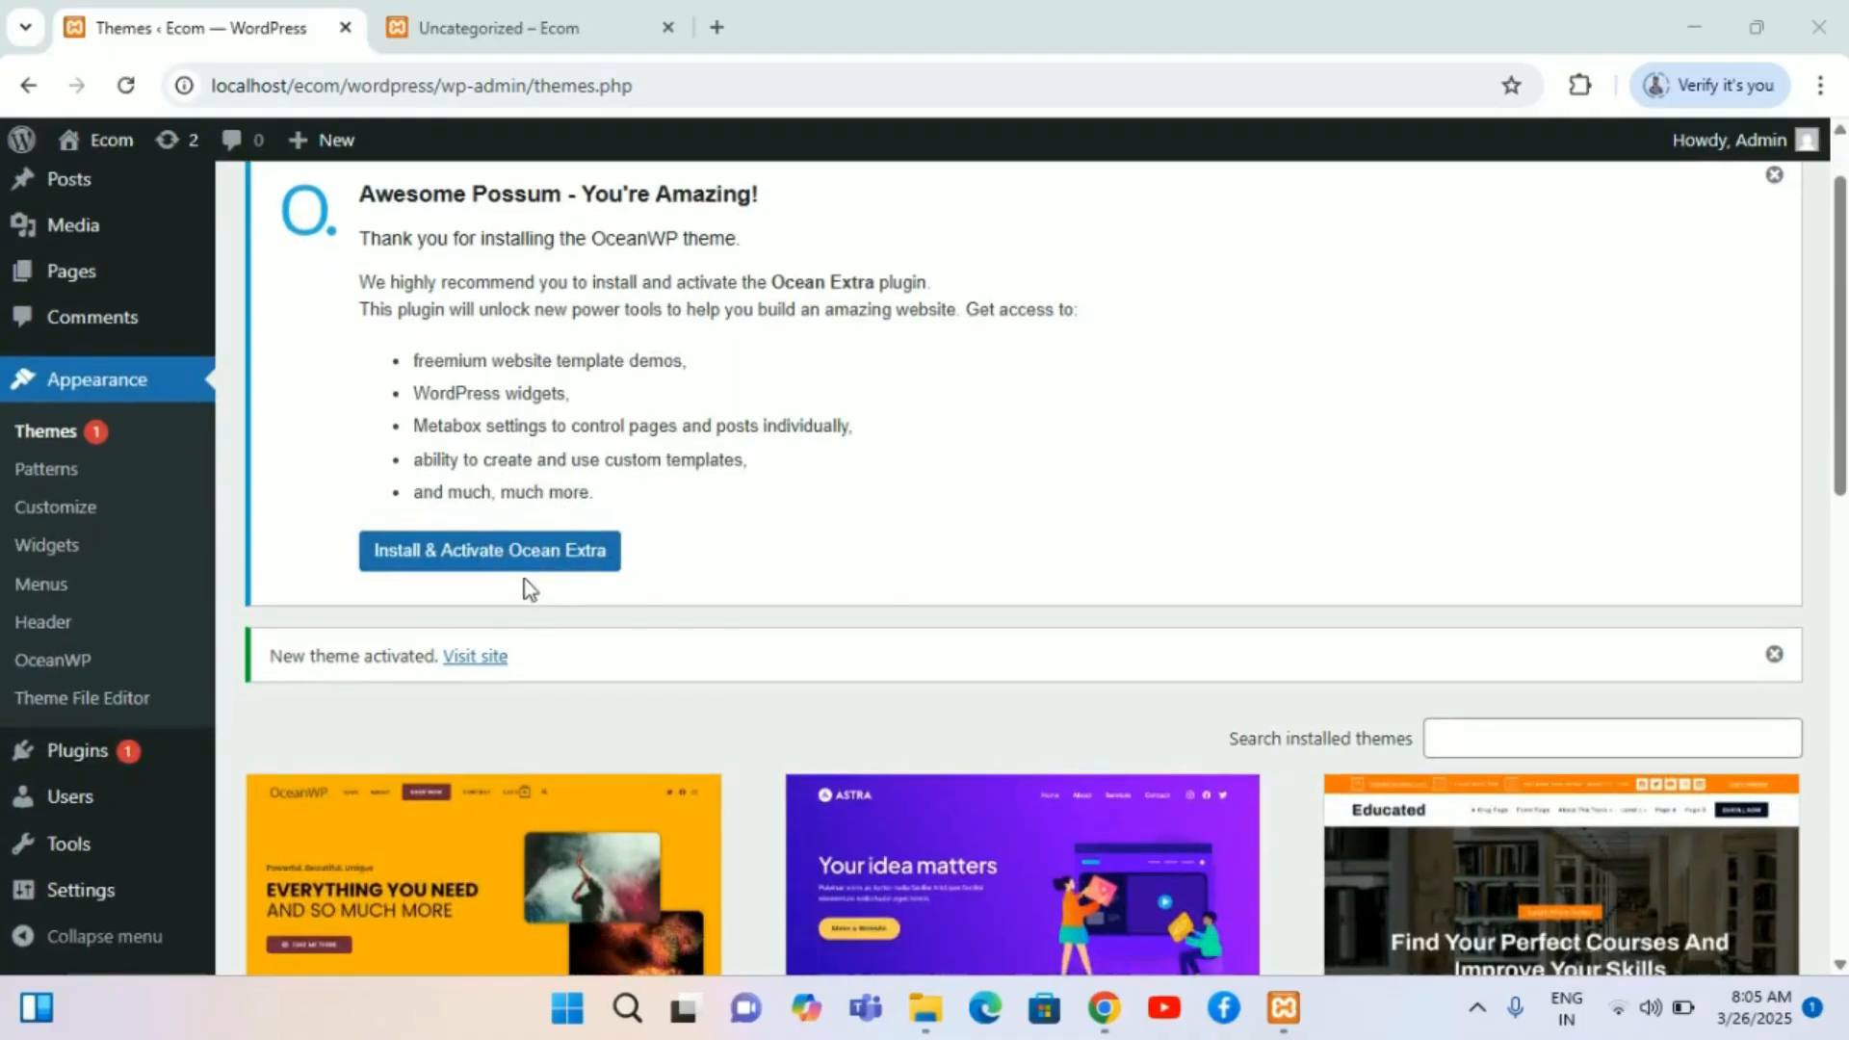
pyautogui.scroll(-2, 511, 787)
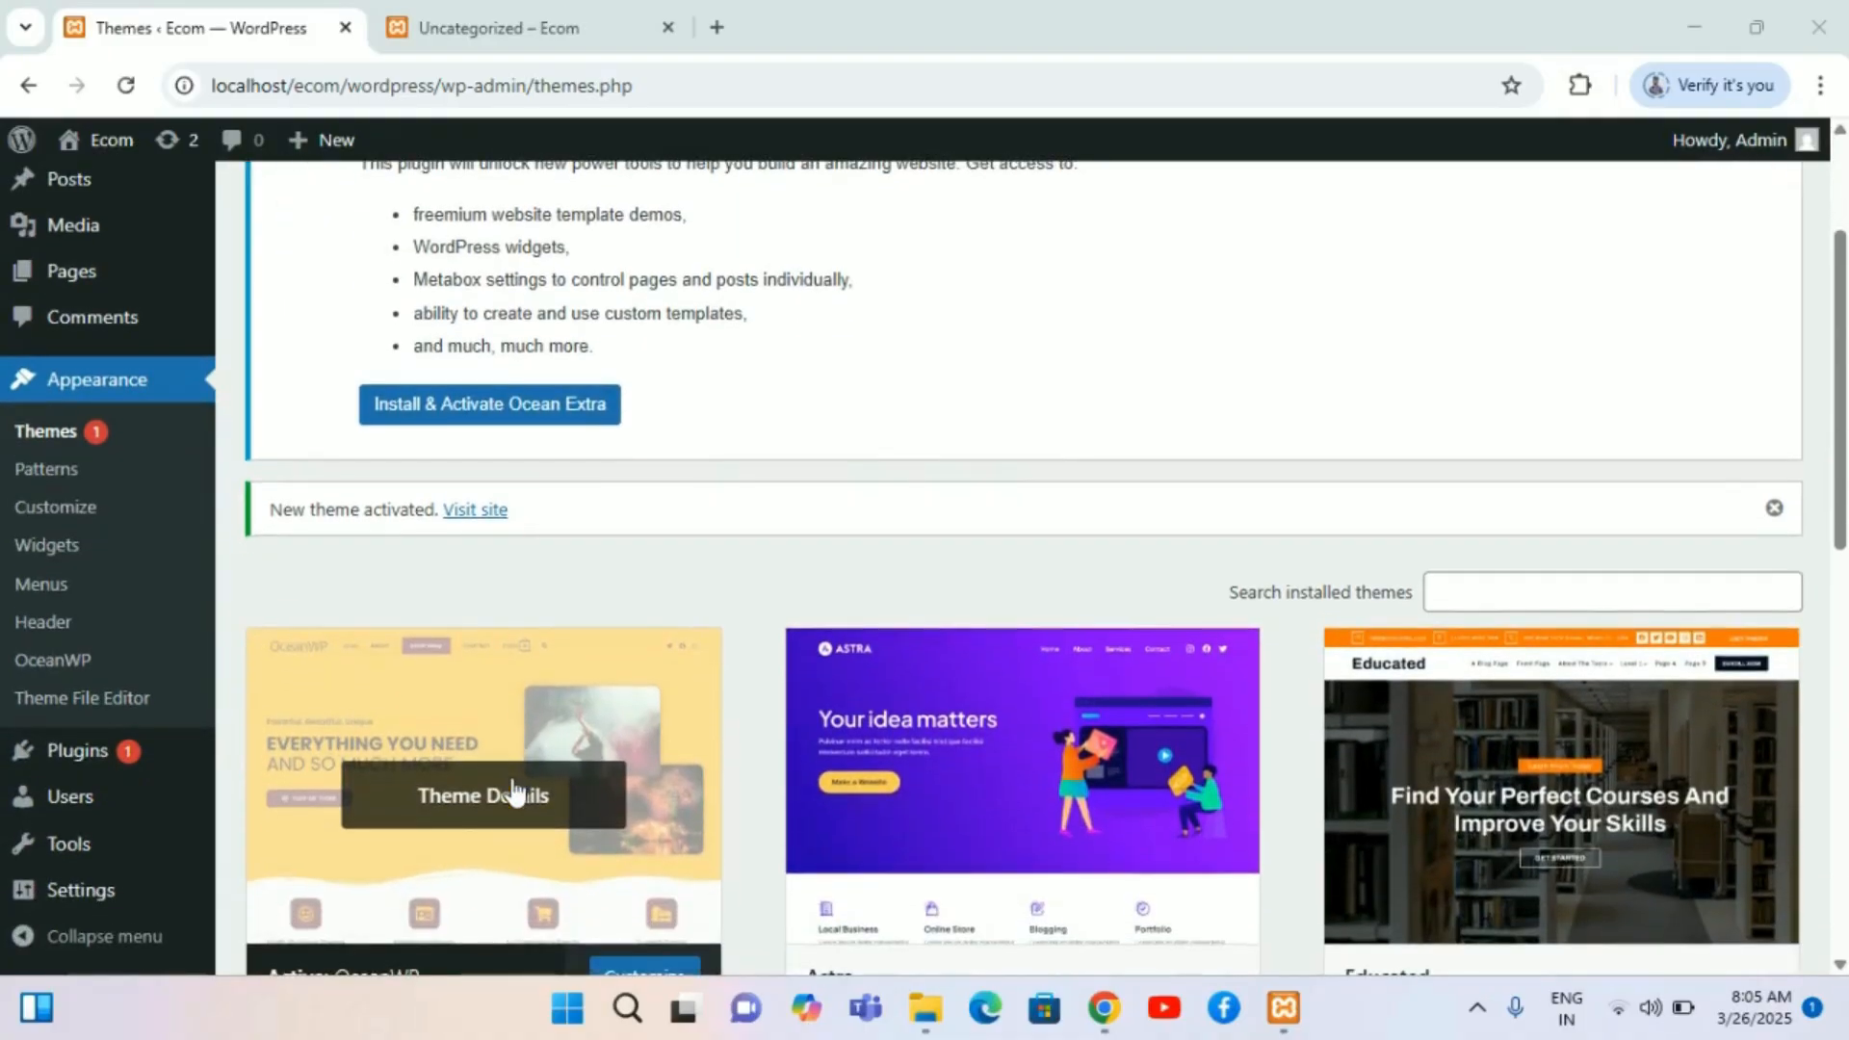
pyautogui.click(526, 15)
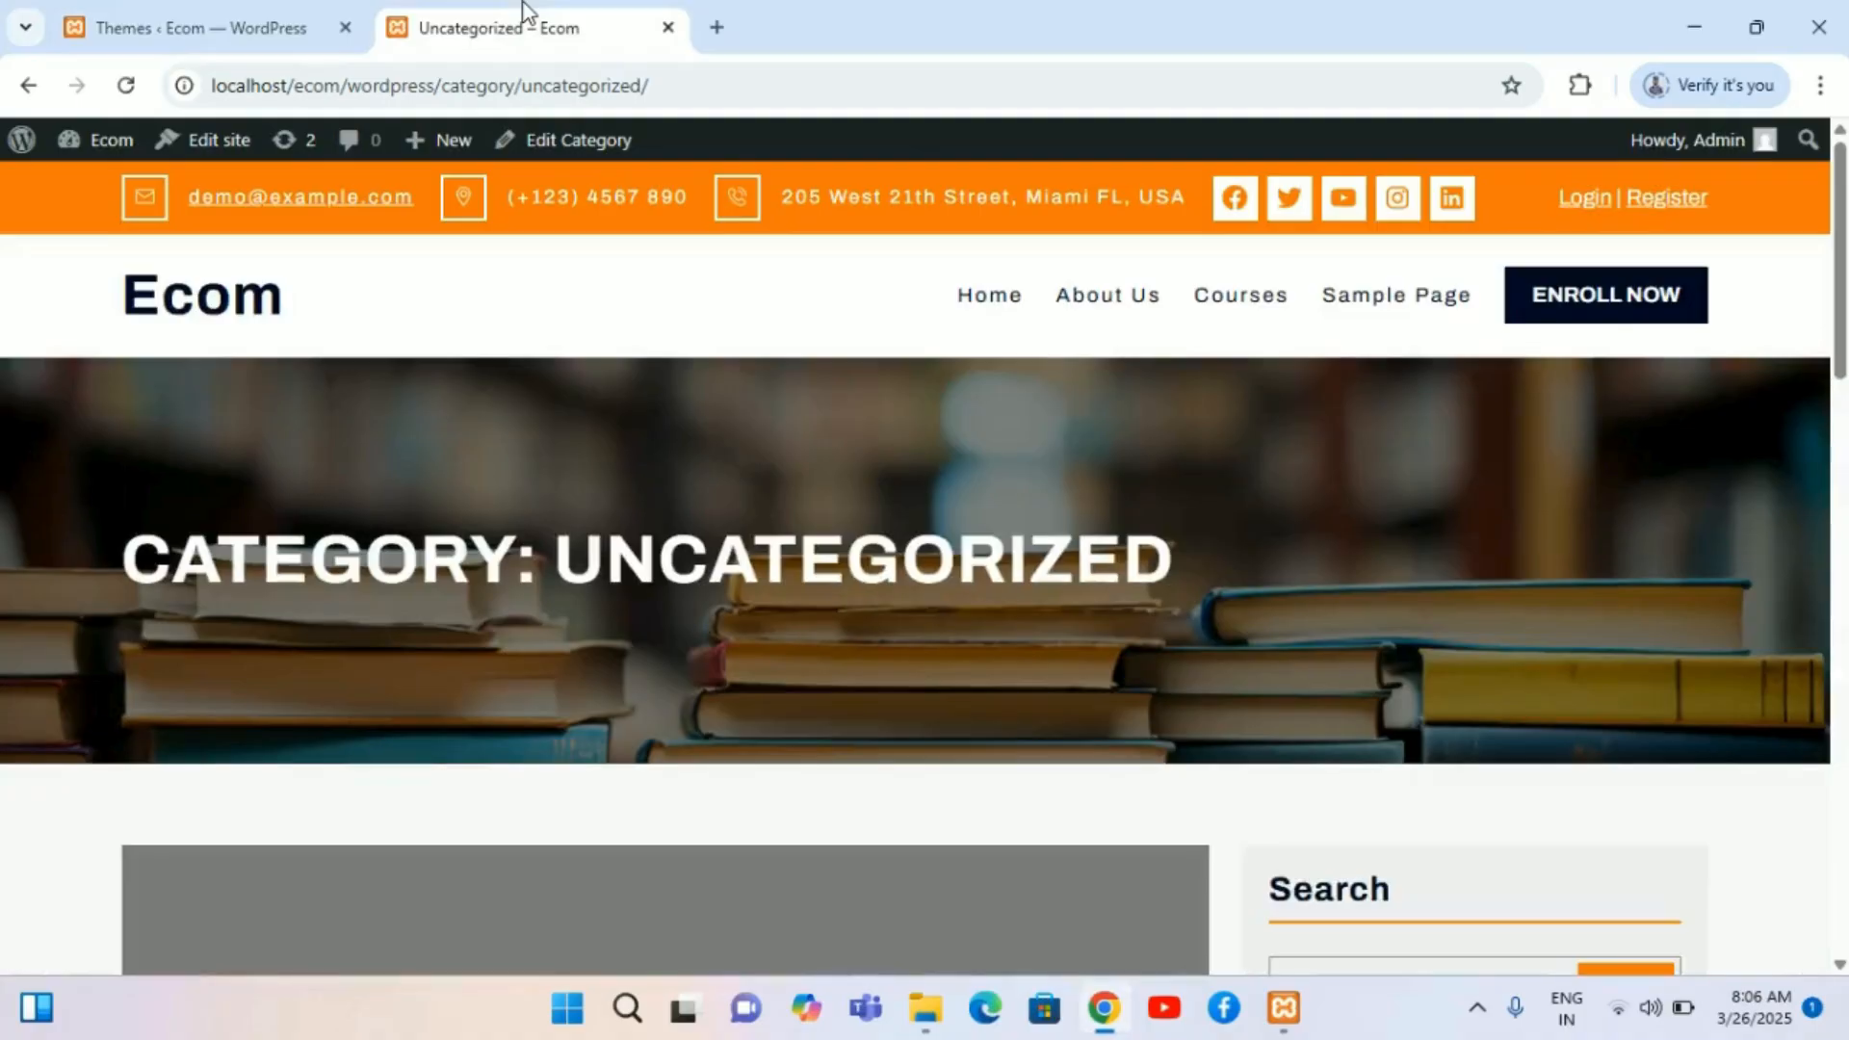
pyautogui.click(32, 88)
pyautogui.scroll(10, 41, 236)
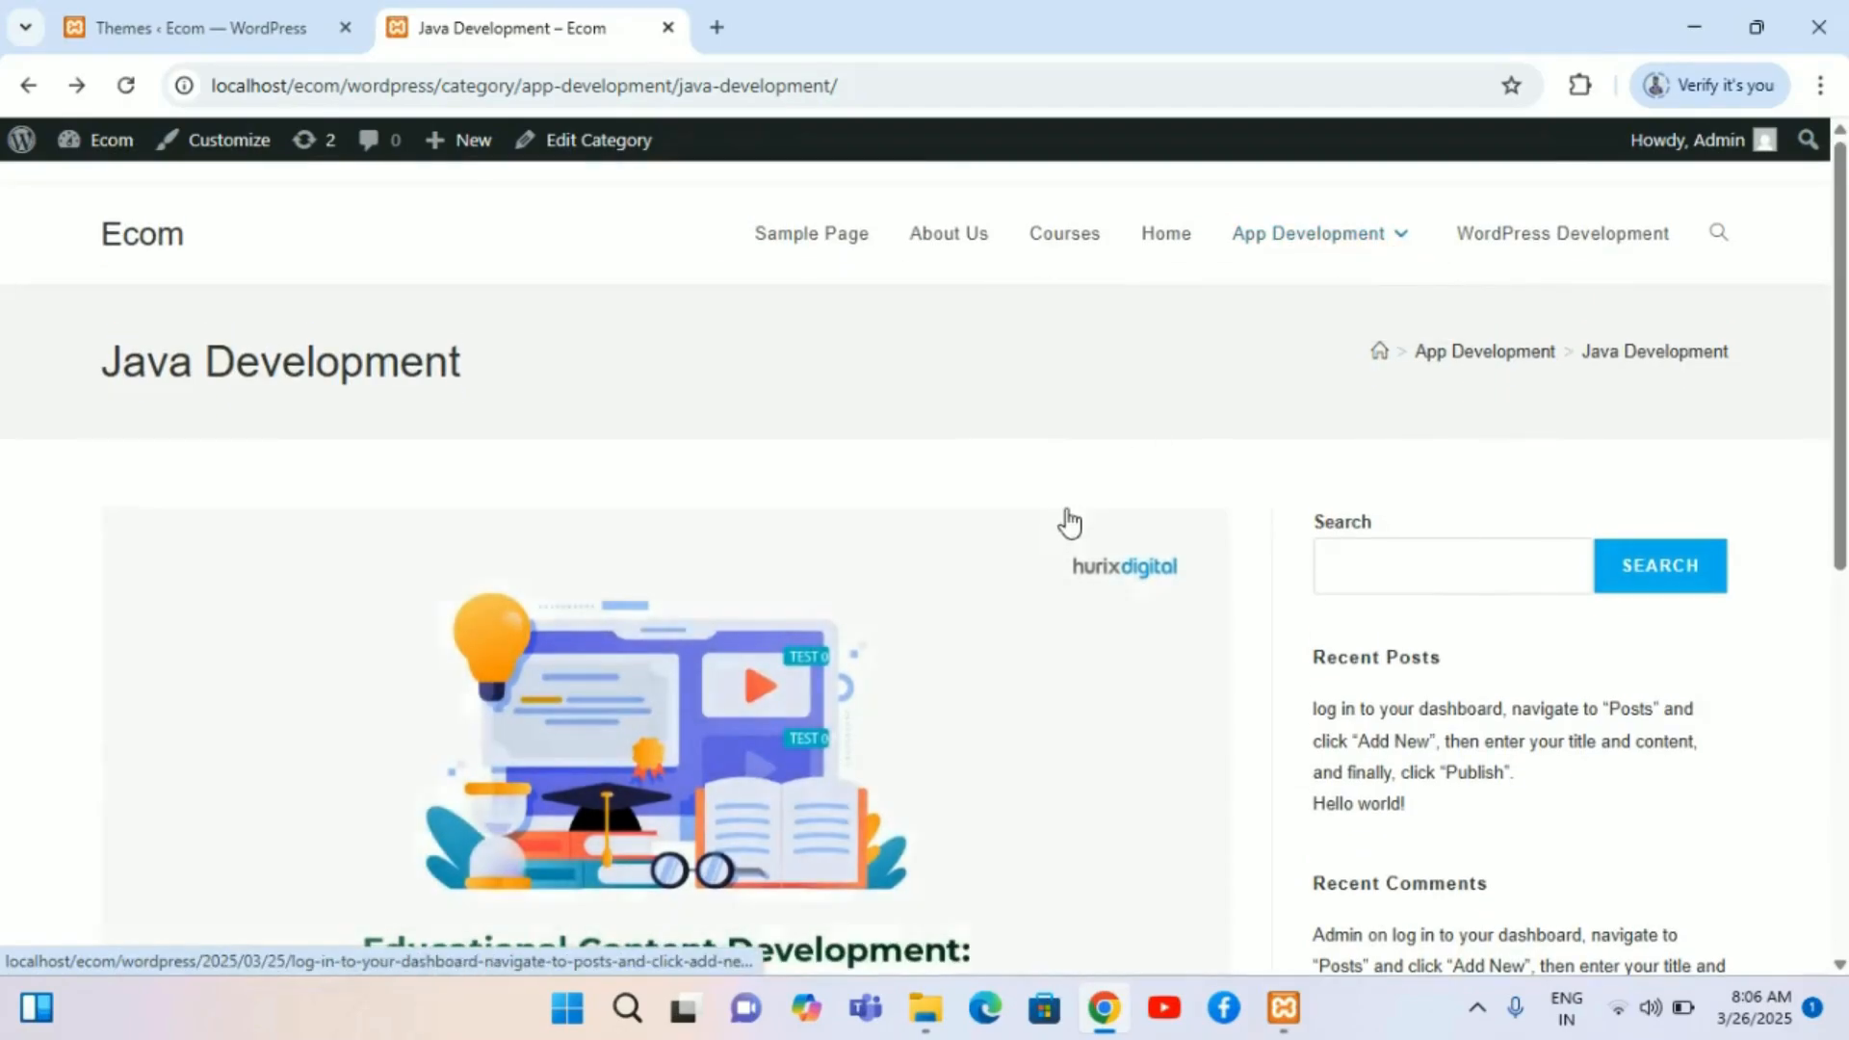
pyautogui.click(31, 89)
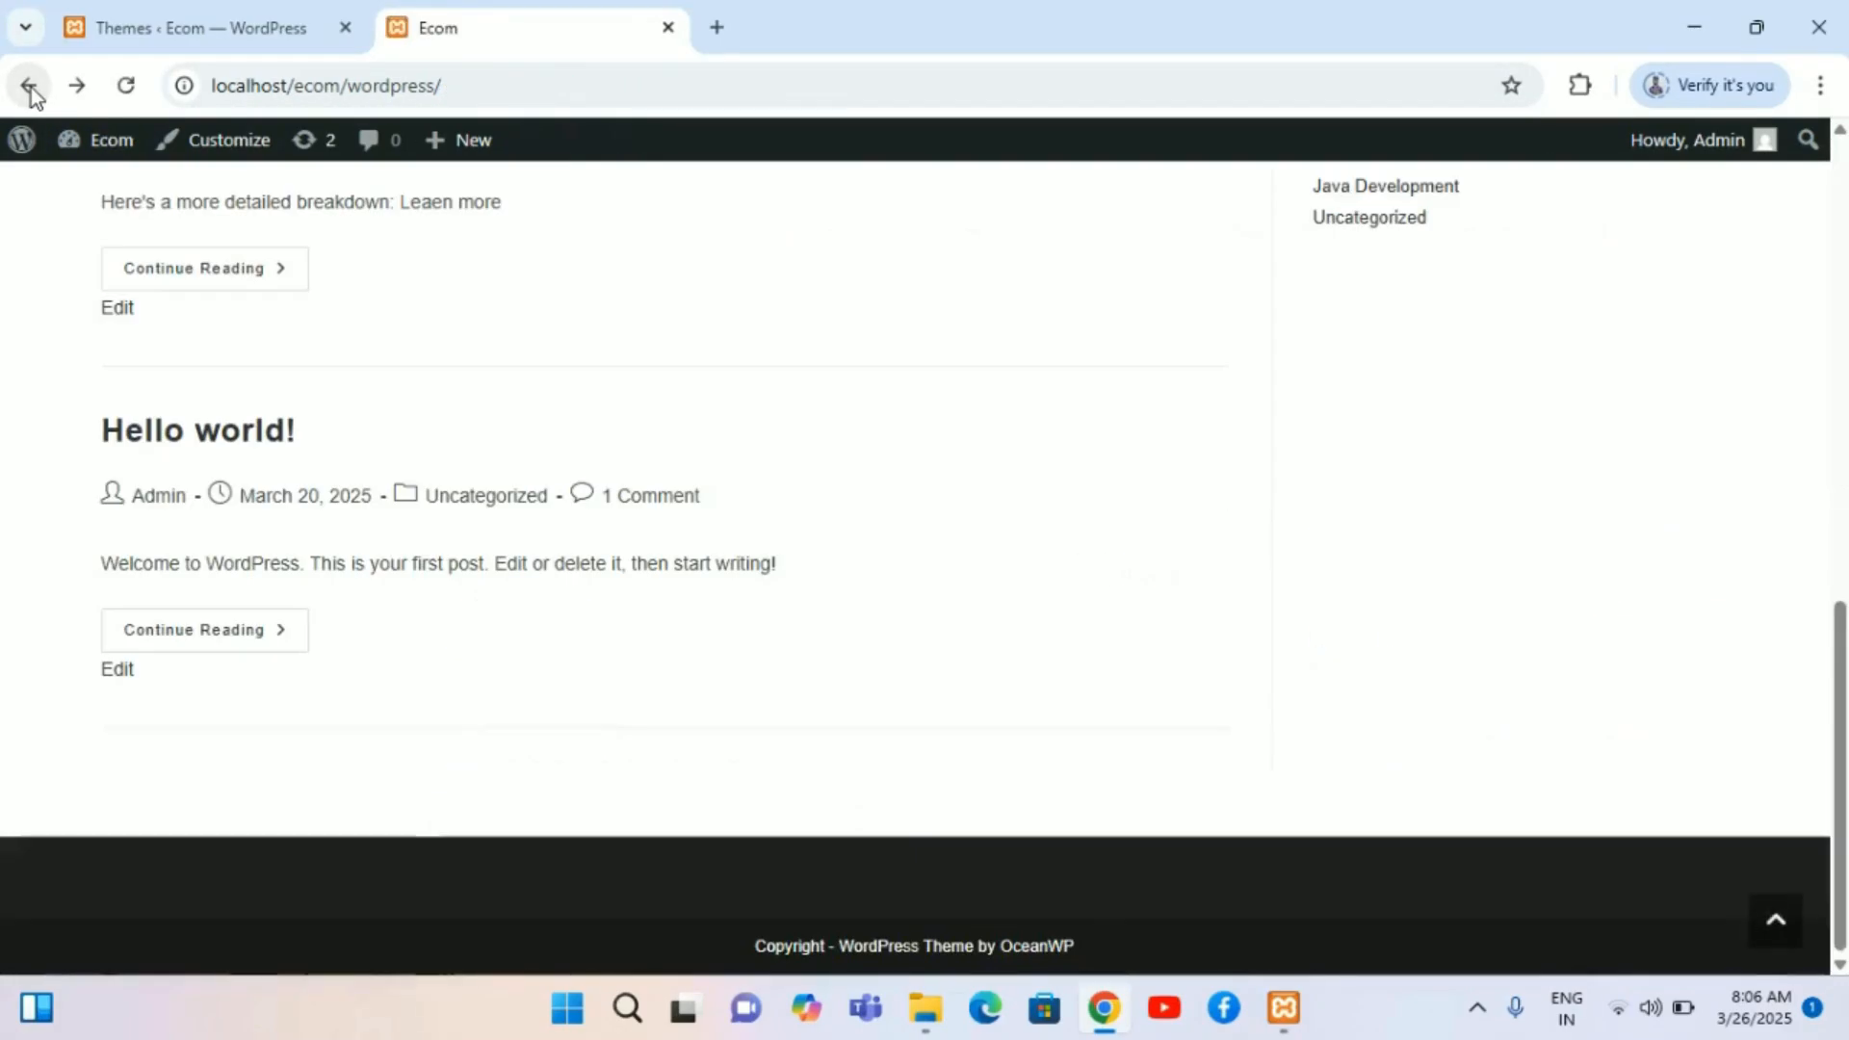
# Step: Open the Sample Page, Courses, Home and WordPress Development menu links to check the site navigation
pyautogui.scroll(10, 359, 503)
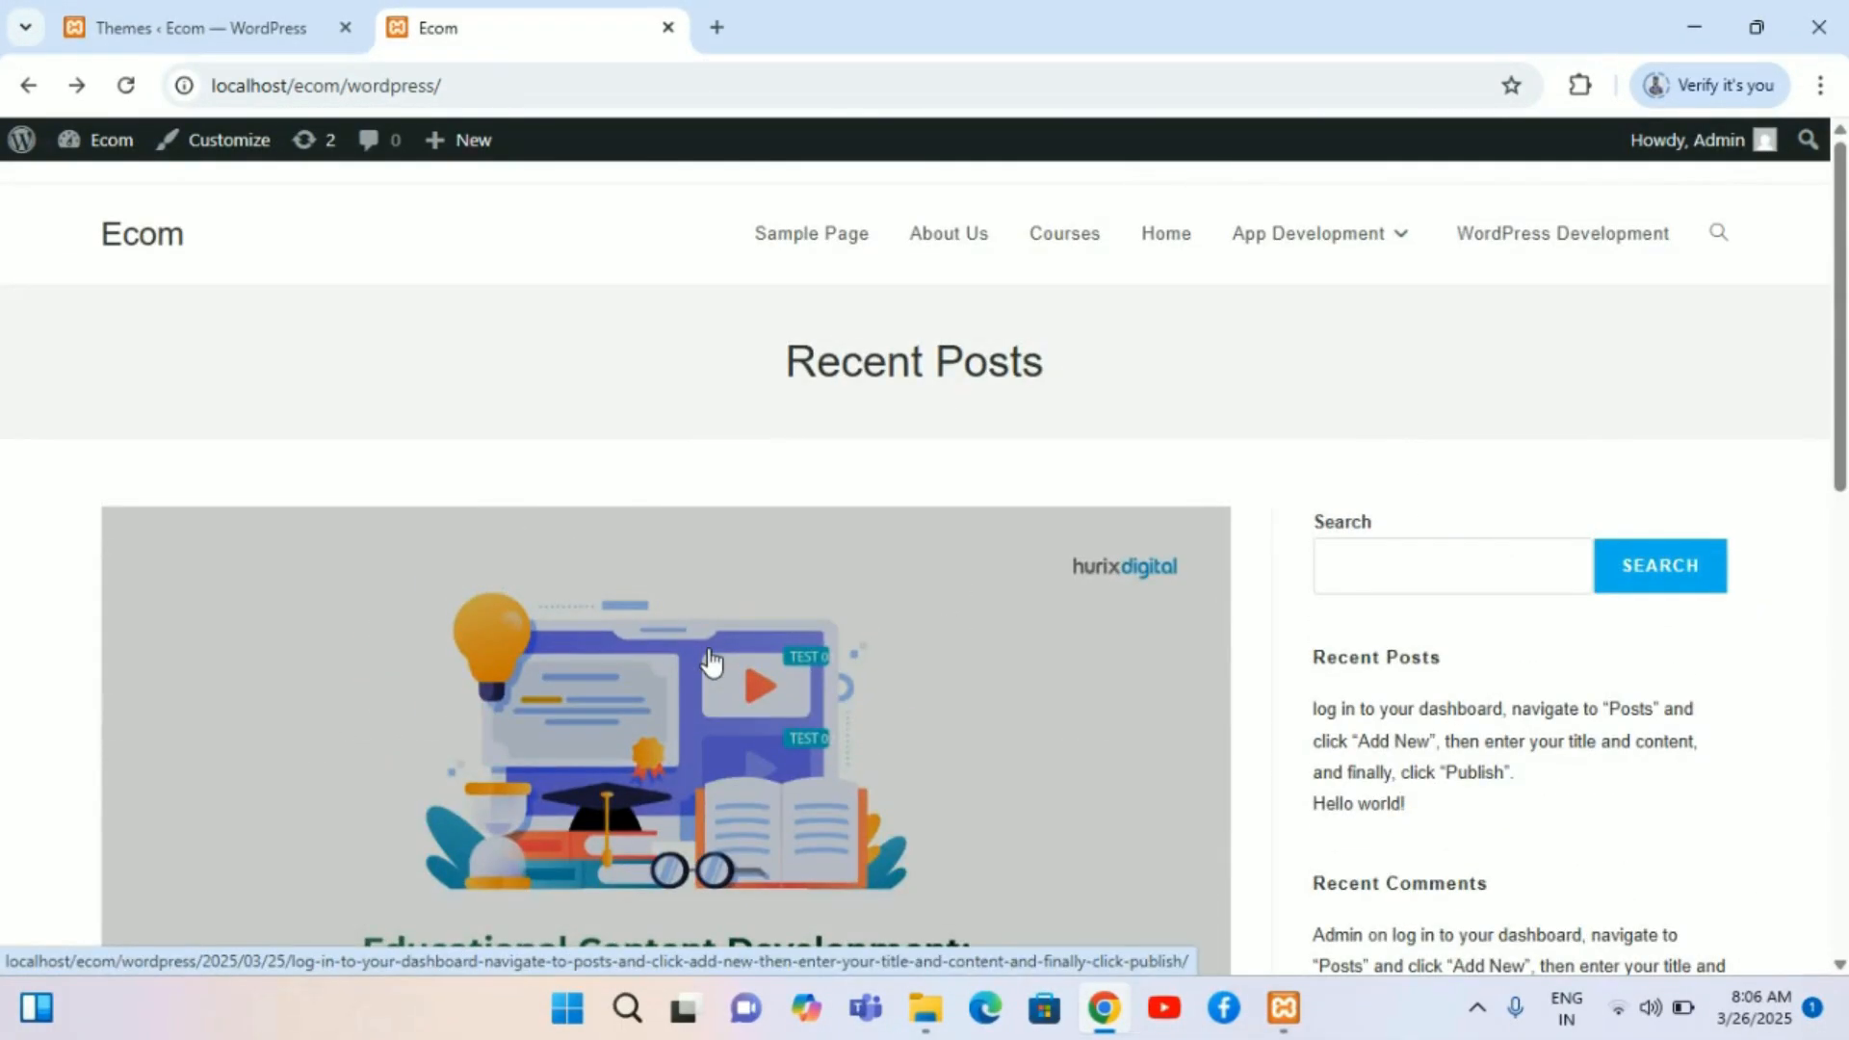
pyautogui.scroll(-8, 710, 661)
pyautogui.scroll(8, 706, 652)
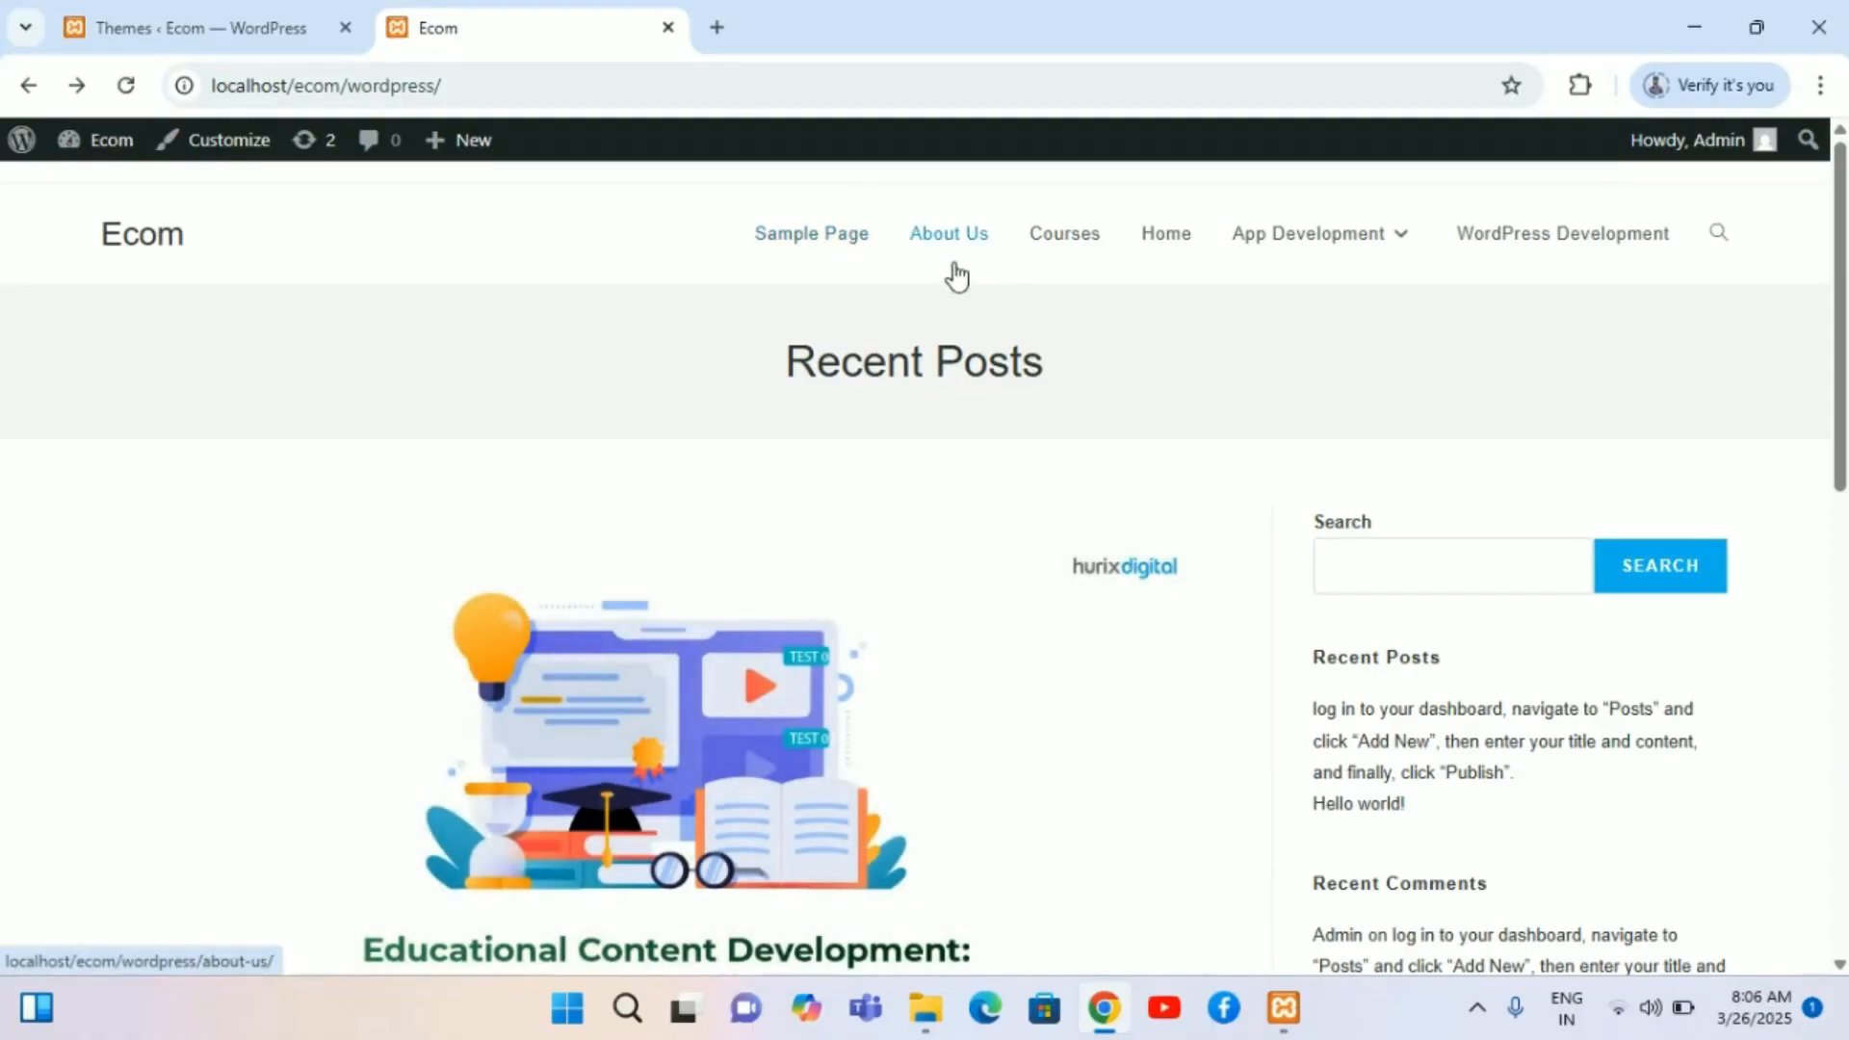
pyautogui.click(775, 249)
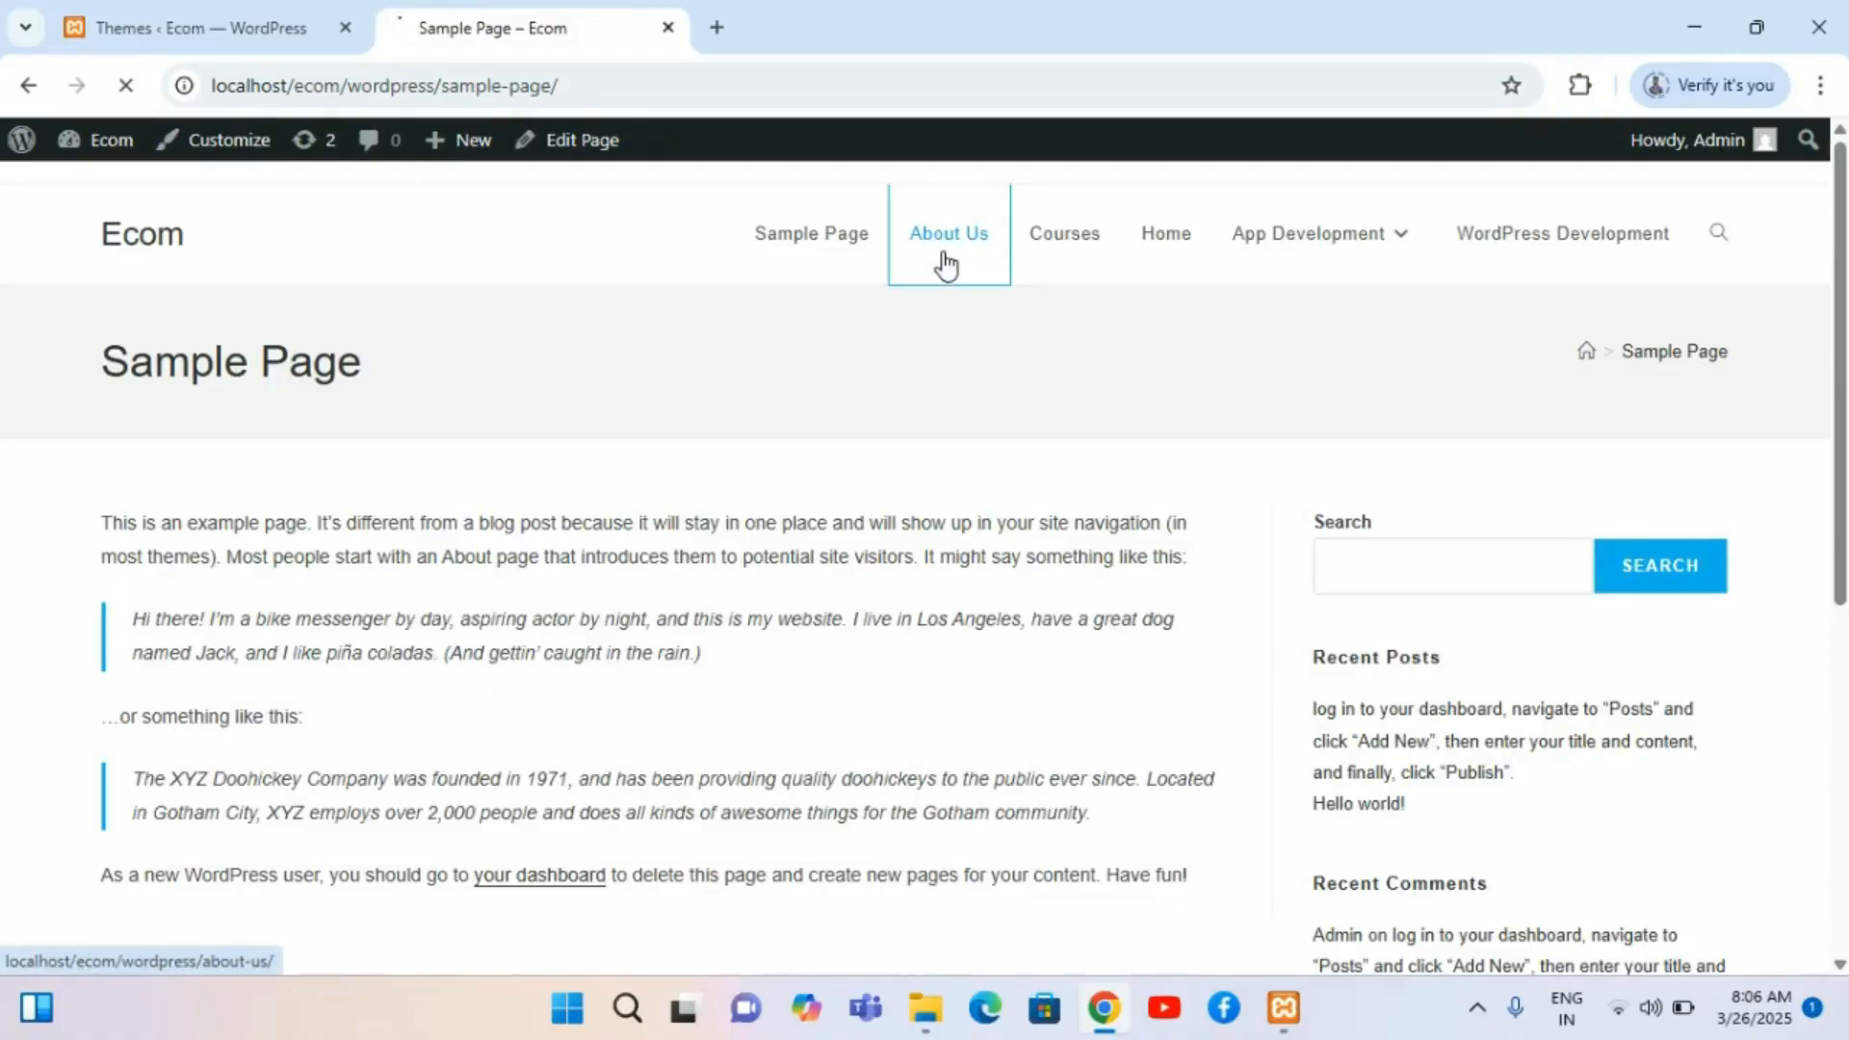
pyautogui.click(1083, 265)
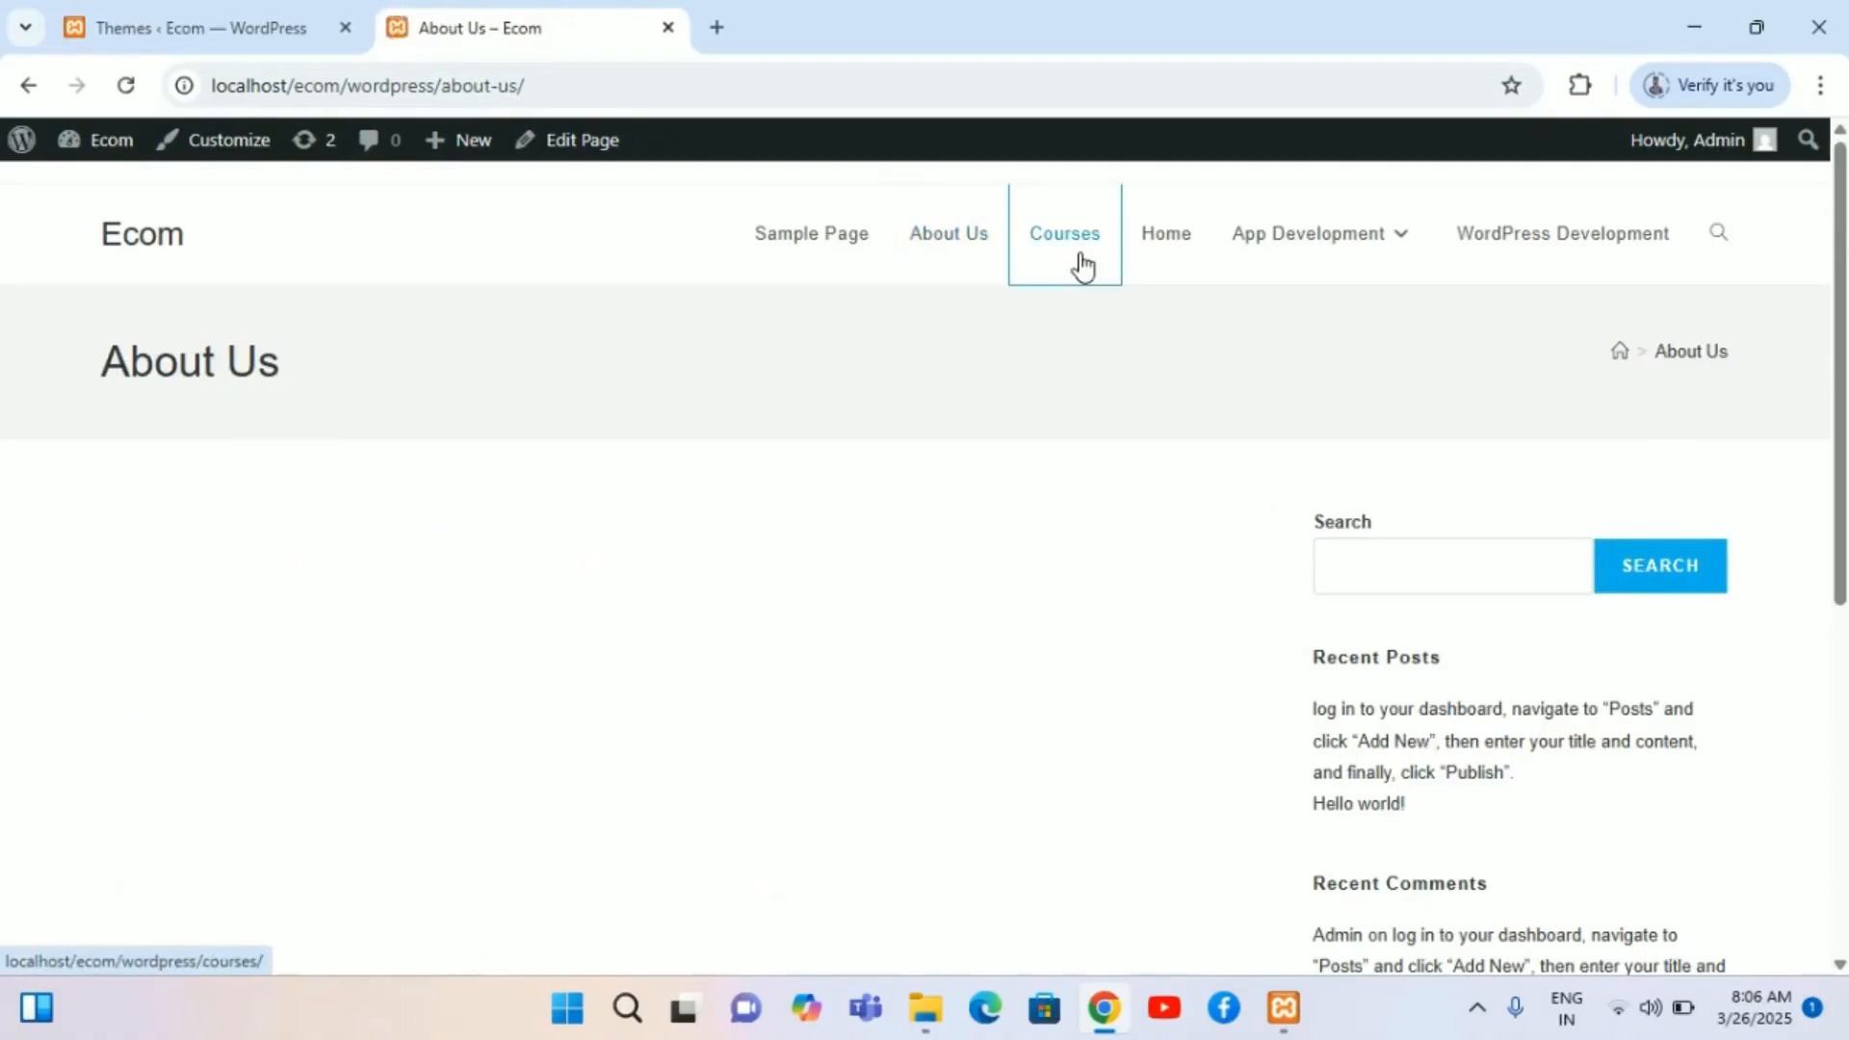
pyautogui.click(1168, 252)
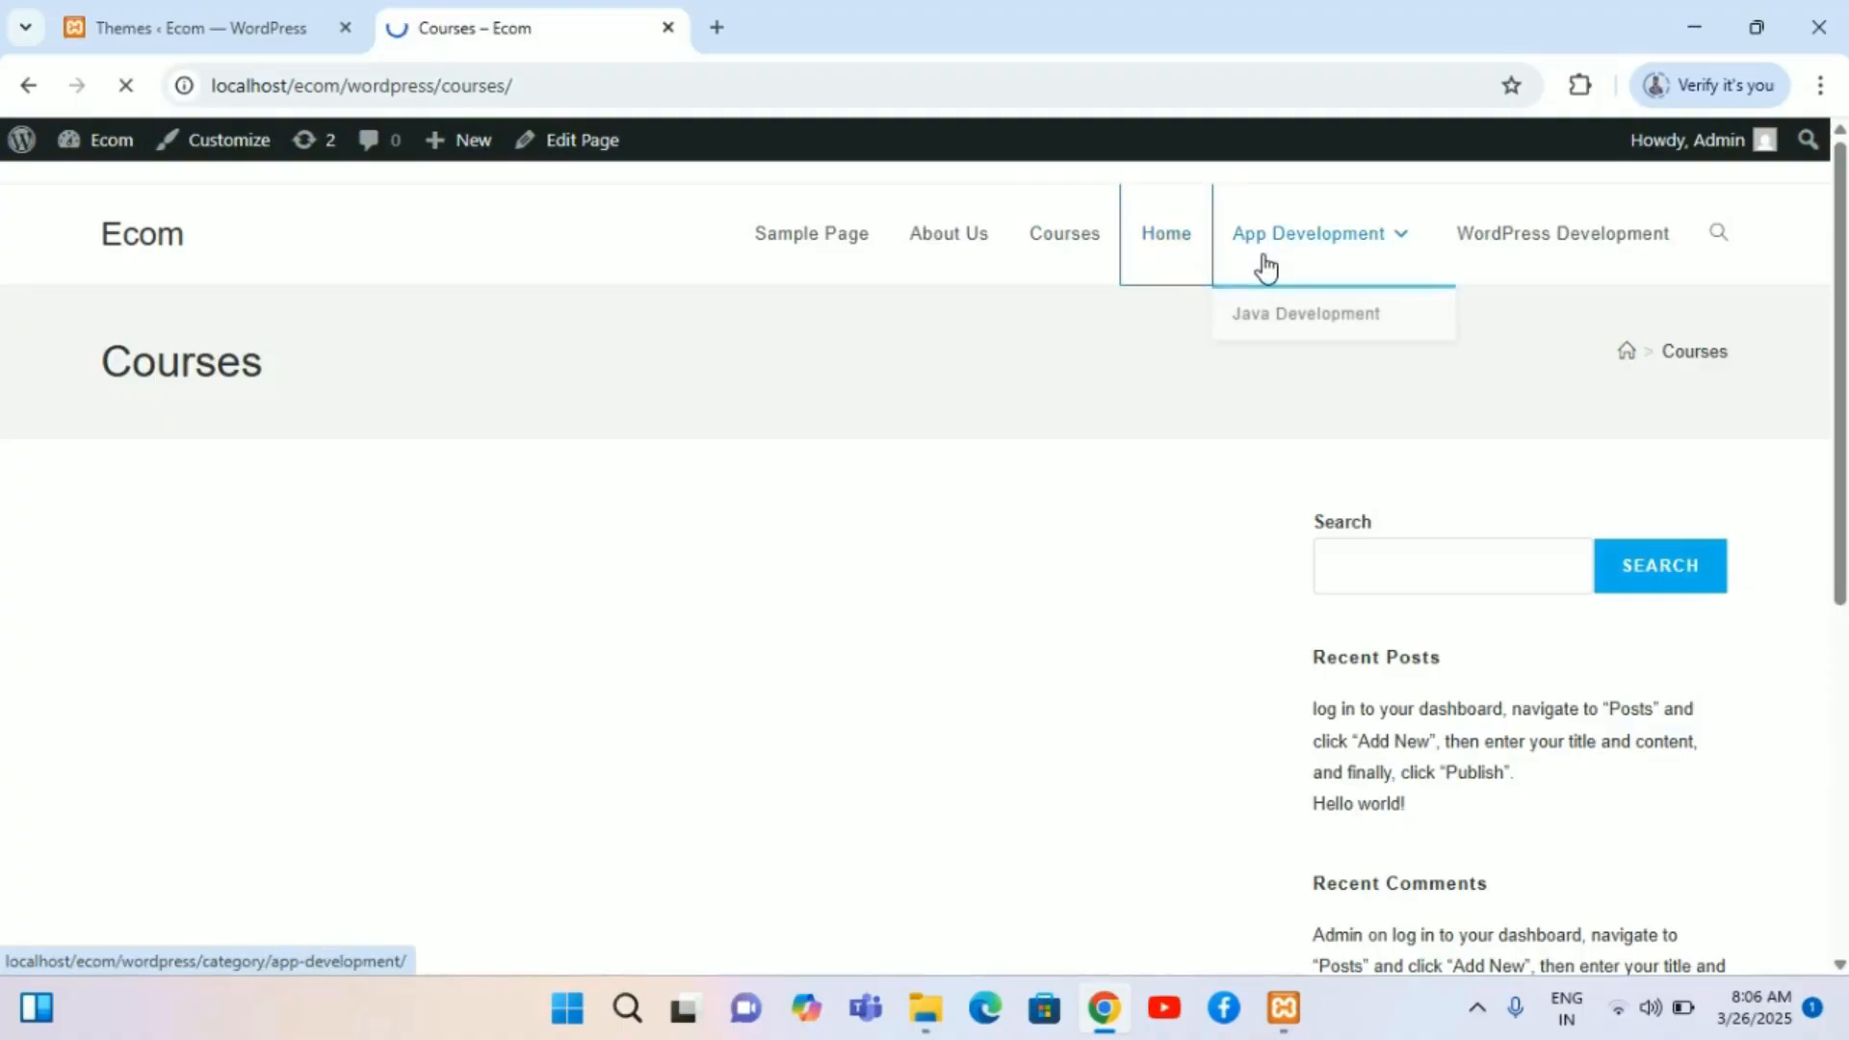
pyautogui.click(1548, 236)
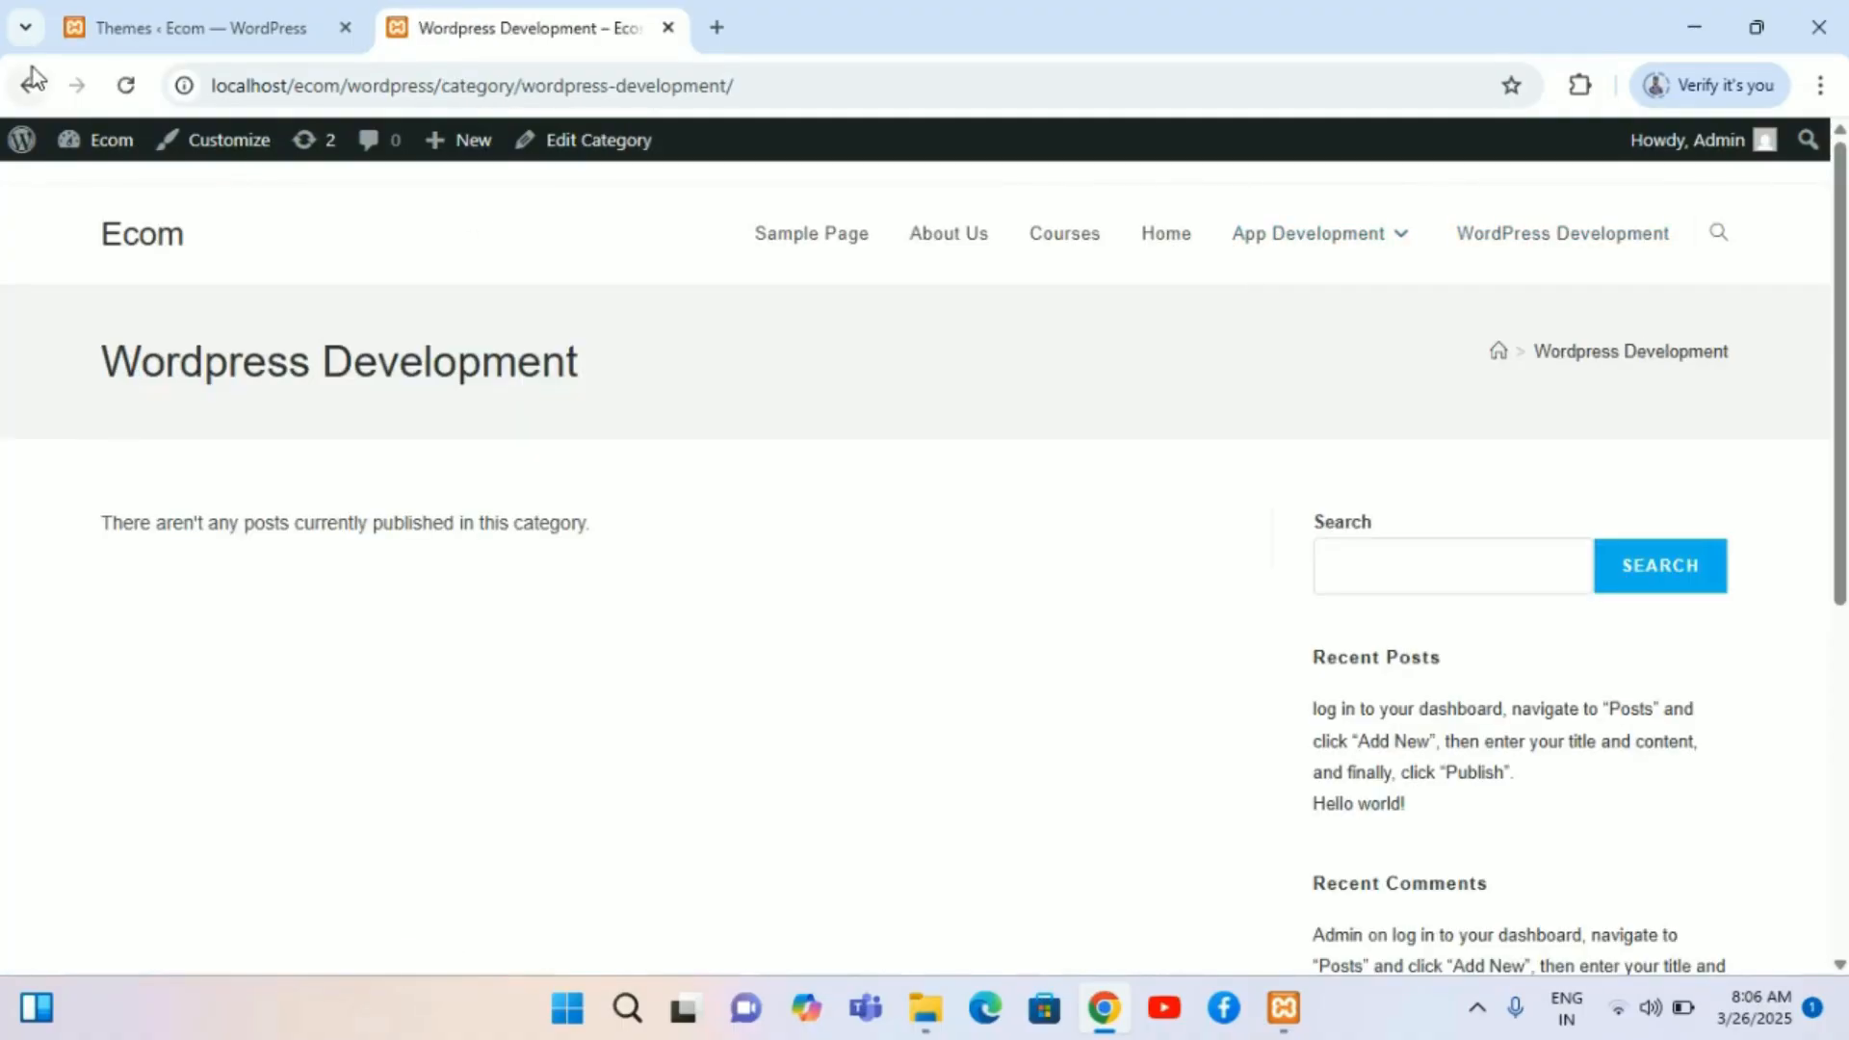
# Step: Go back to the site's home page and scroll through its posts and the Categories widget
pyautogui.click(27, 79)
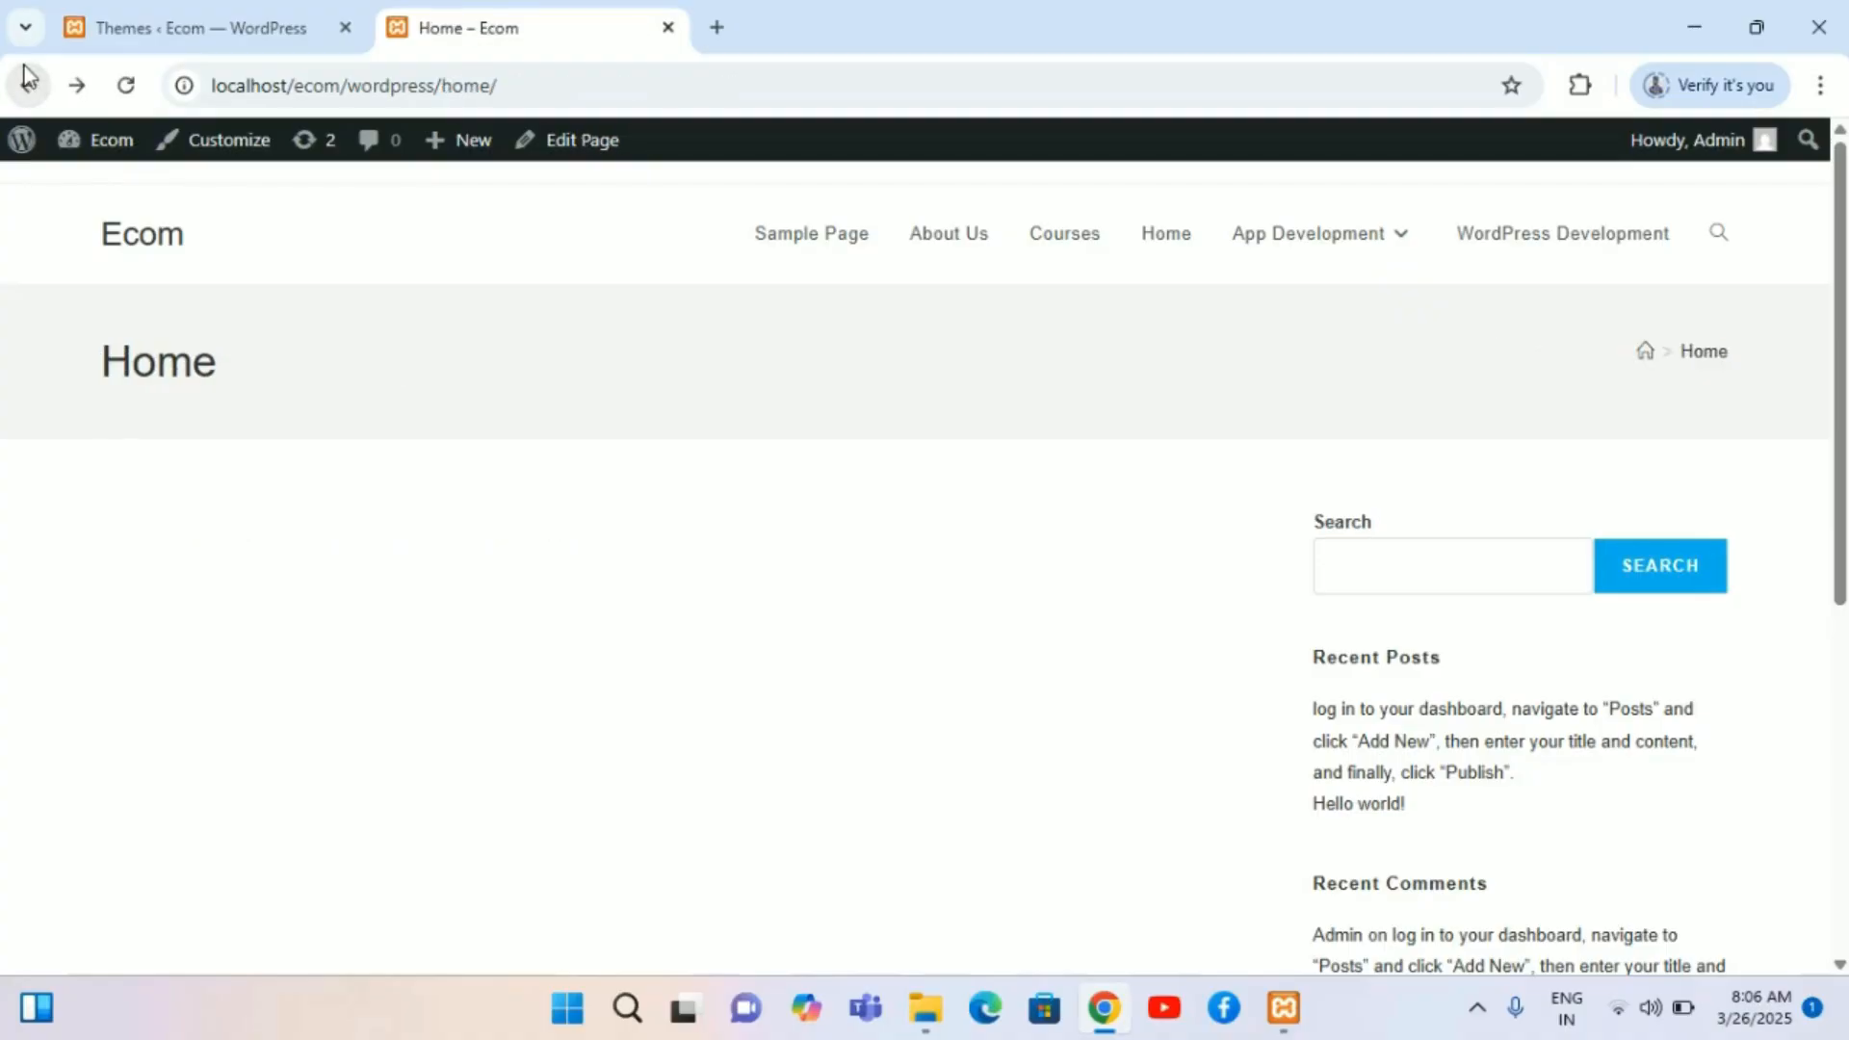
pyautogui.click(27, 79)
pyautogui.click(27, 79)
pyautogui.click(26, 79)
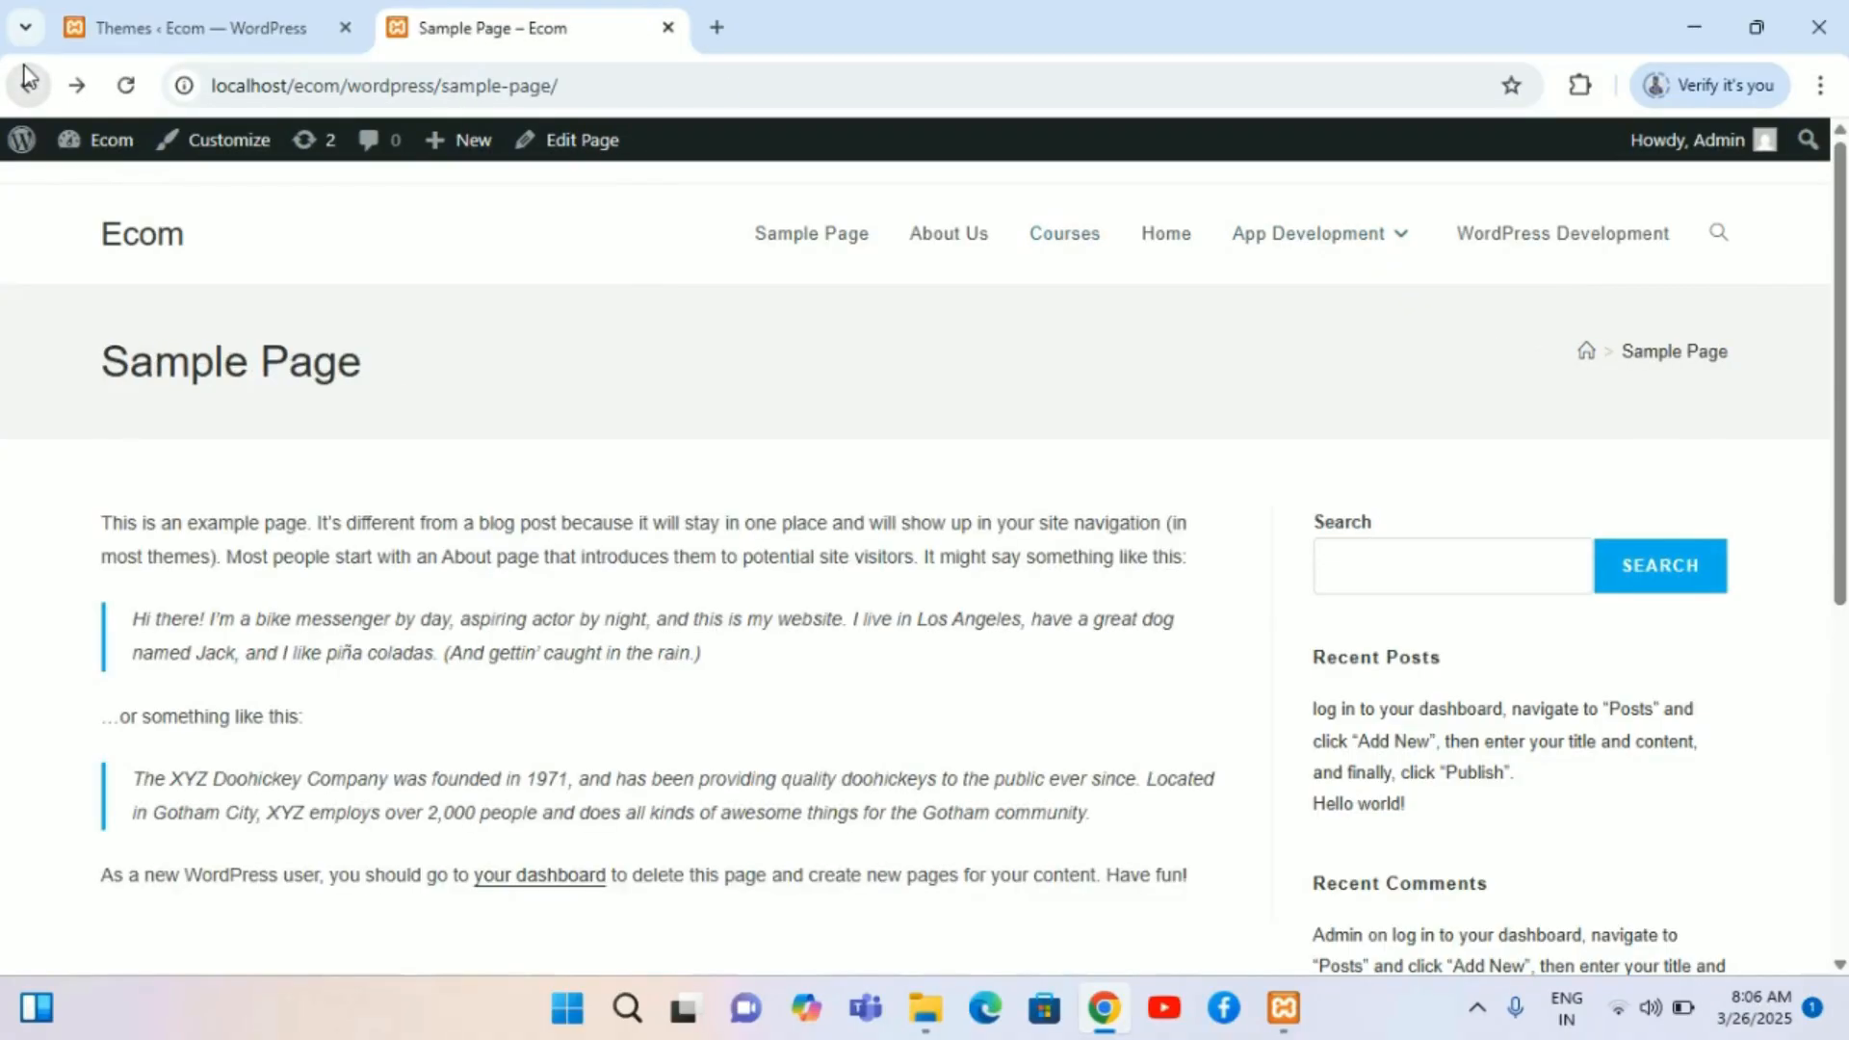
pyautogui.click(29, 77)
pyautogui.scroll(-5, 482, 722)
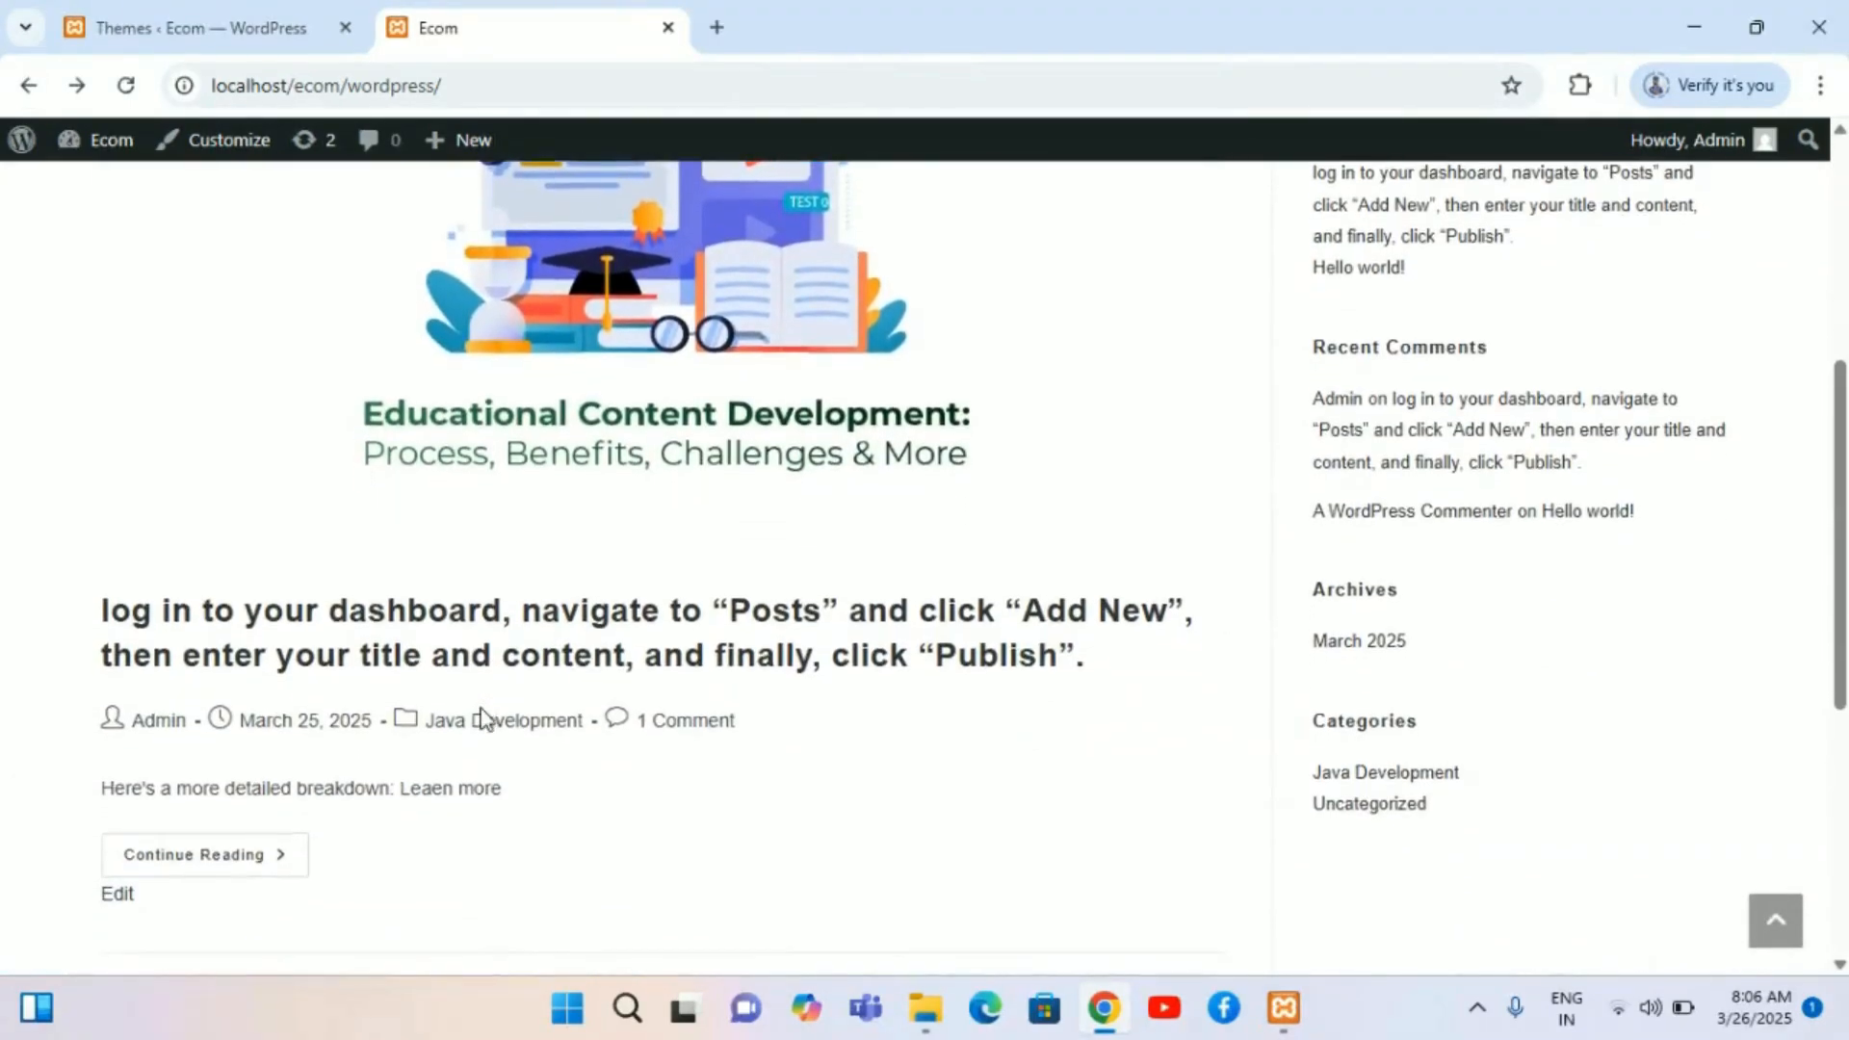
pyautogui.scroll(-1, 486, 720)
pyautogui.scroll(6, 486, 720)
pyautogui.scroll(-9, 486, 719)
pyautogui.scroll(9, 482, 717)
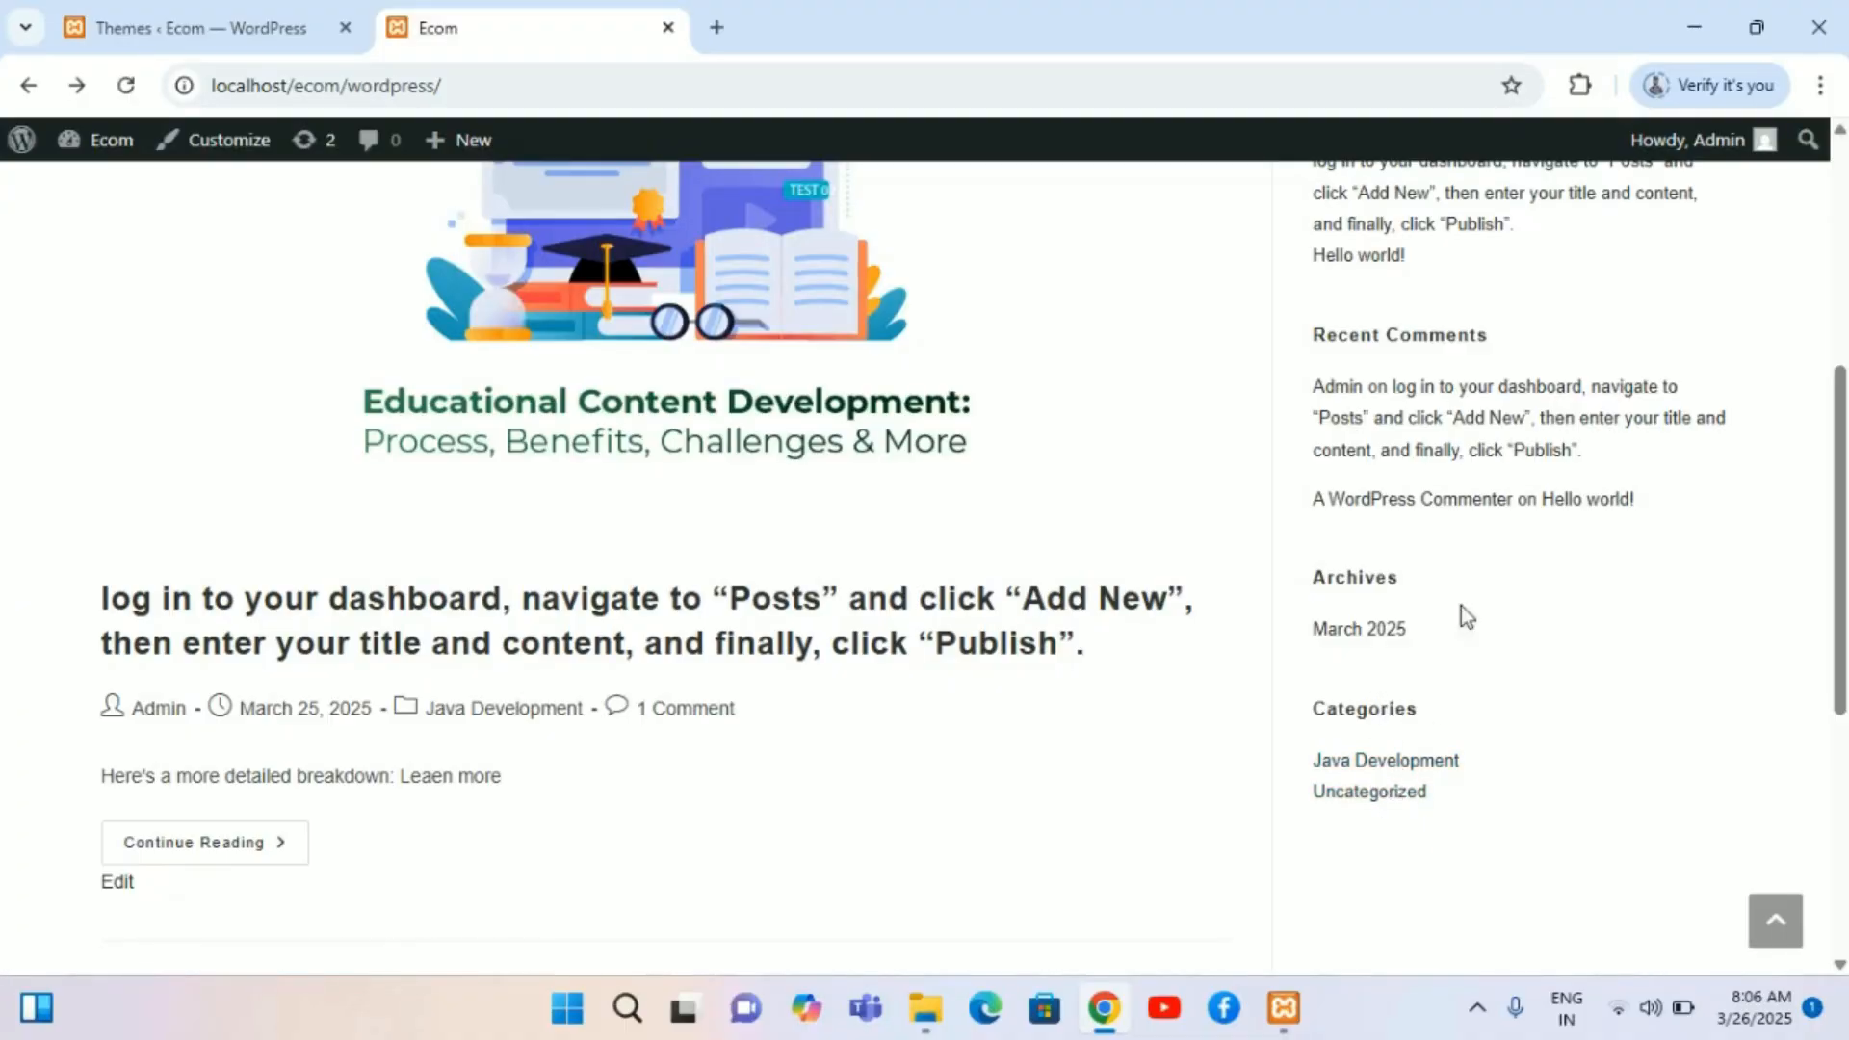
pyautogui.scroll(2, 1481, 560)
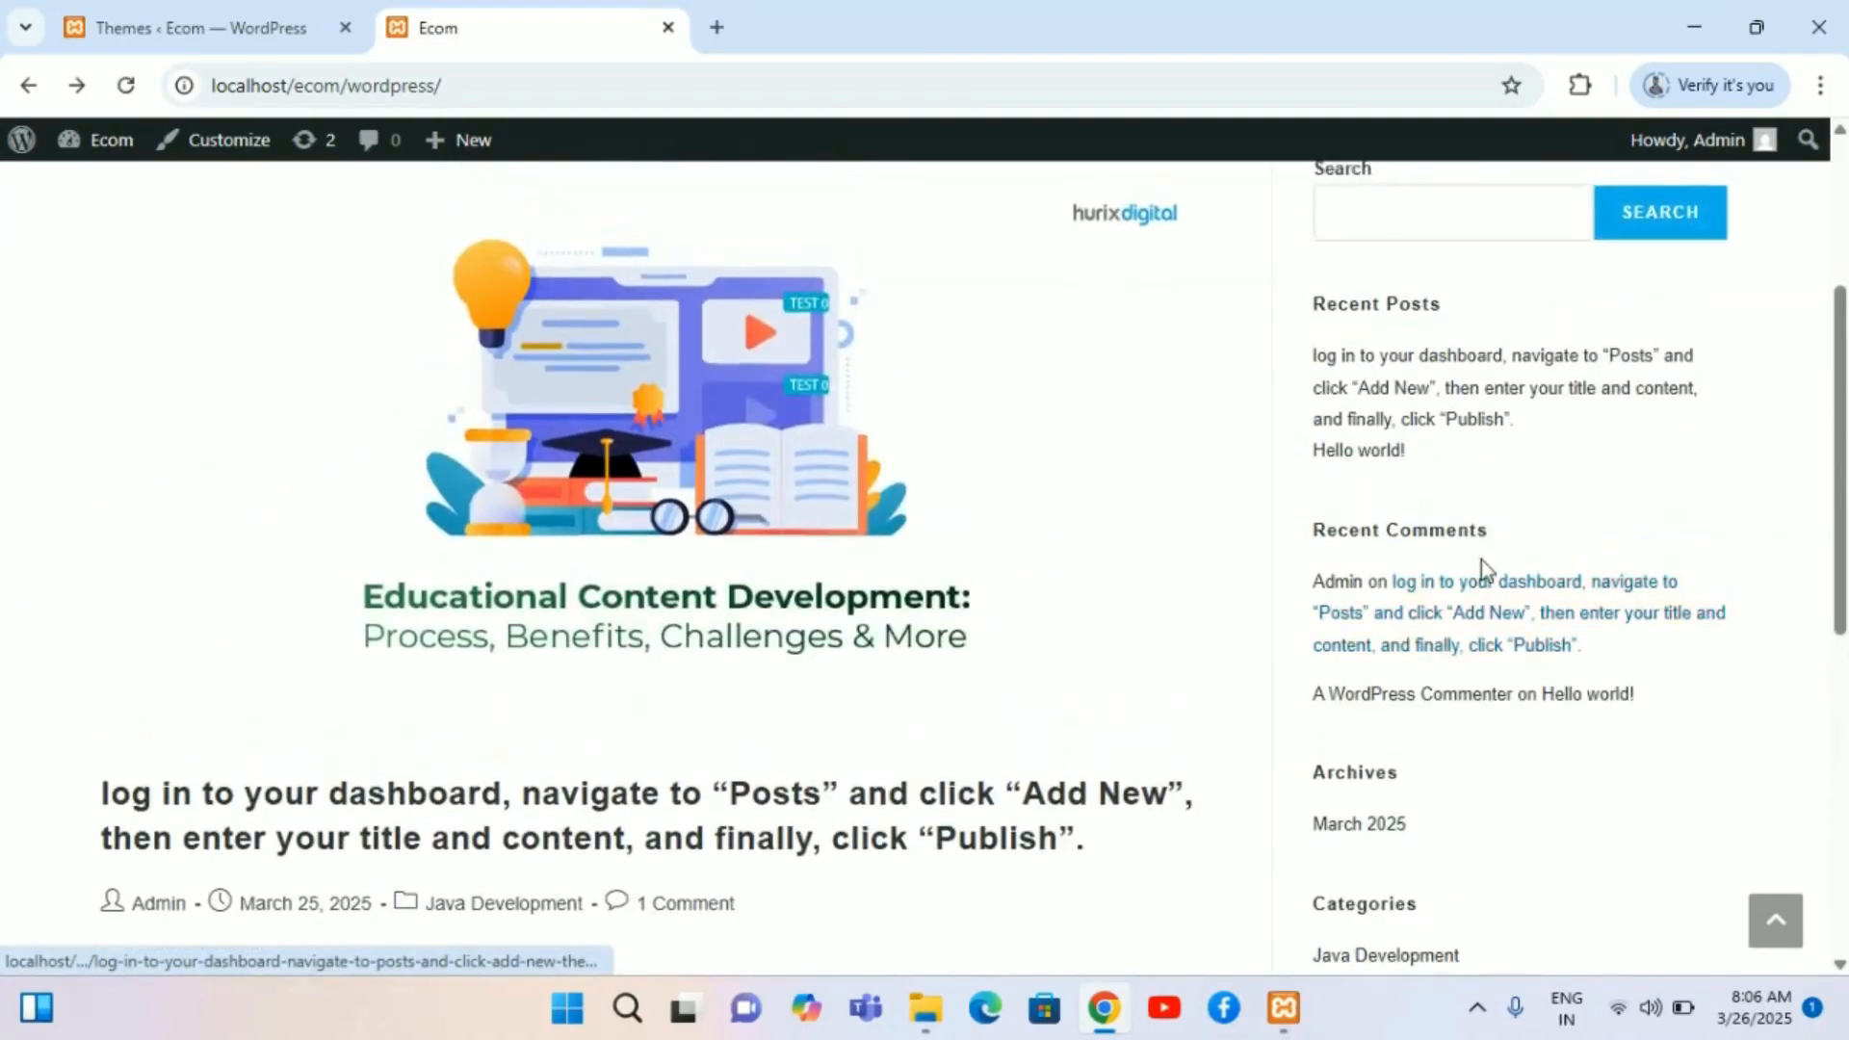
pyautogui.scroll(-4, 1482, 570)
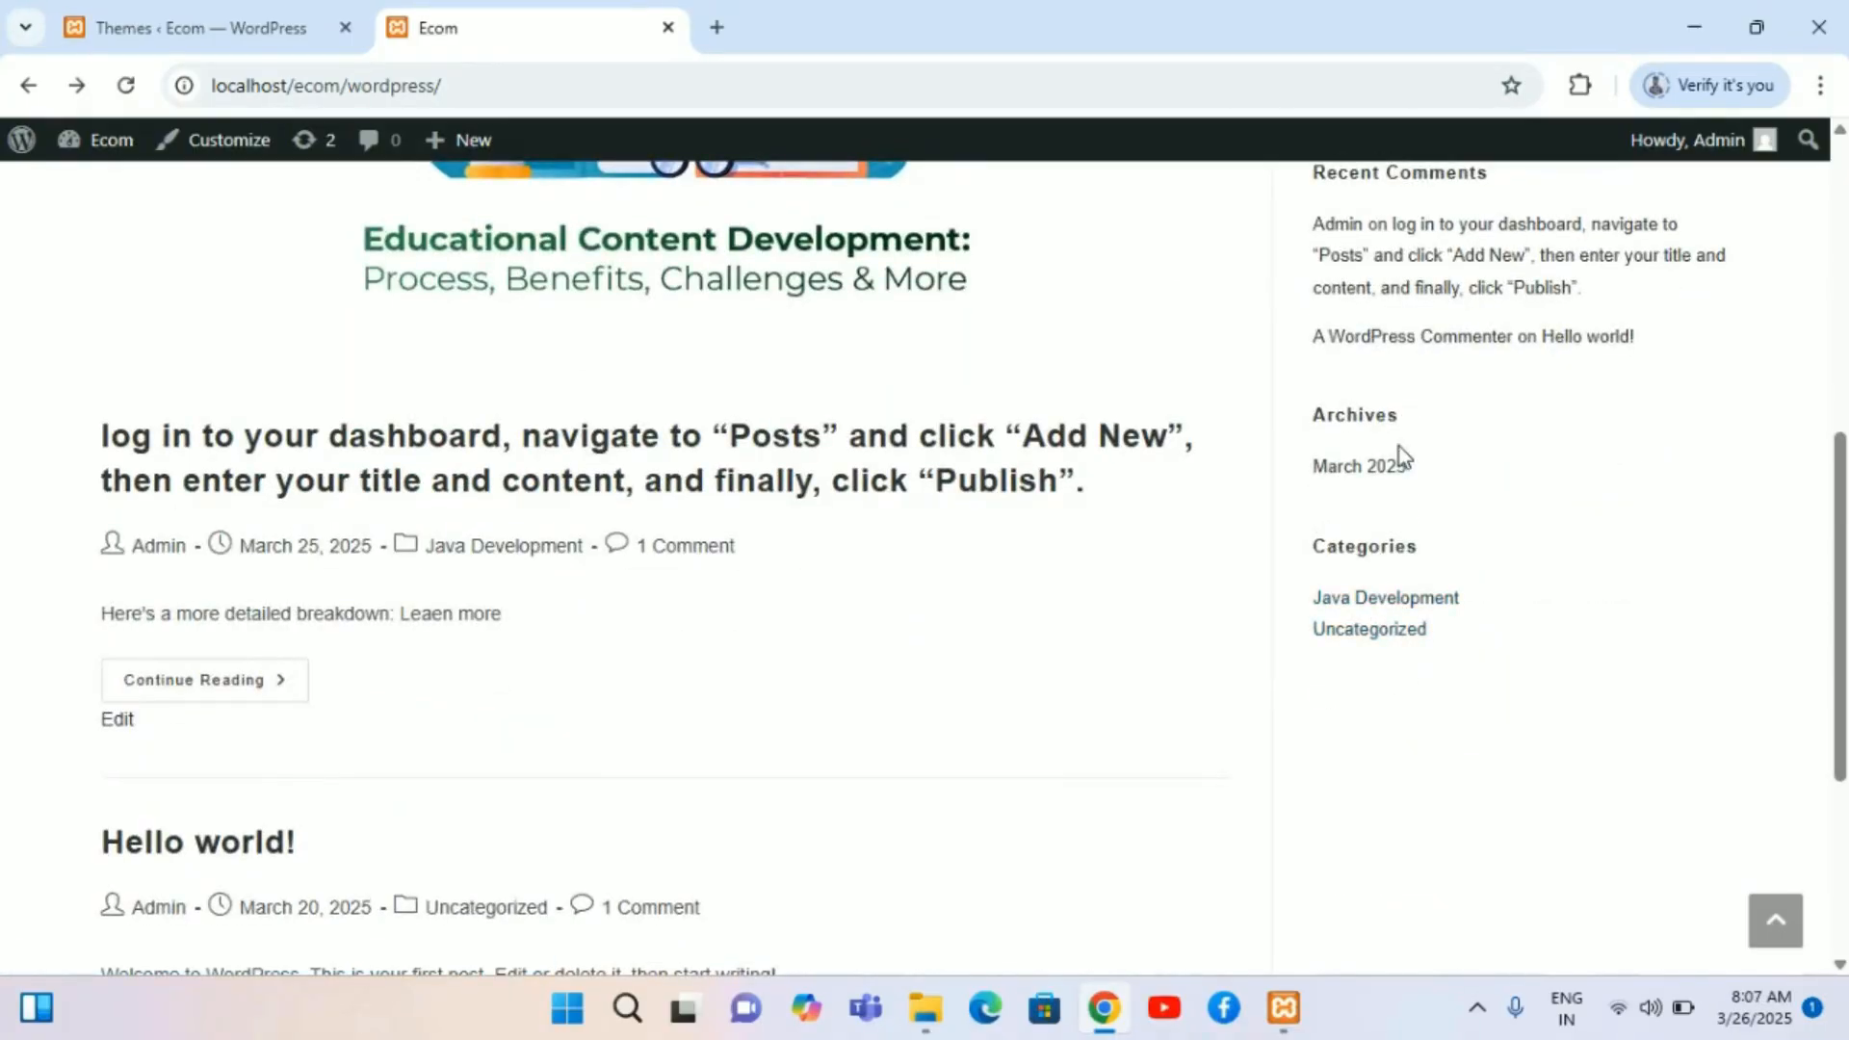
pyautogui.scroll(7, 1398, 455)
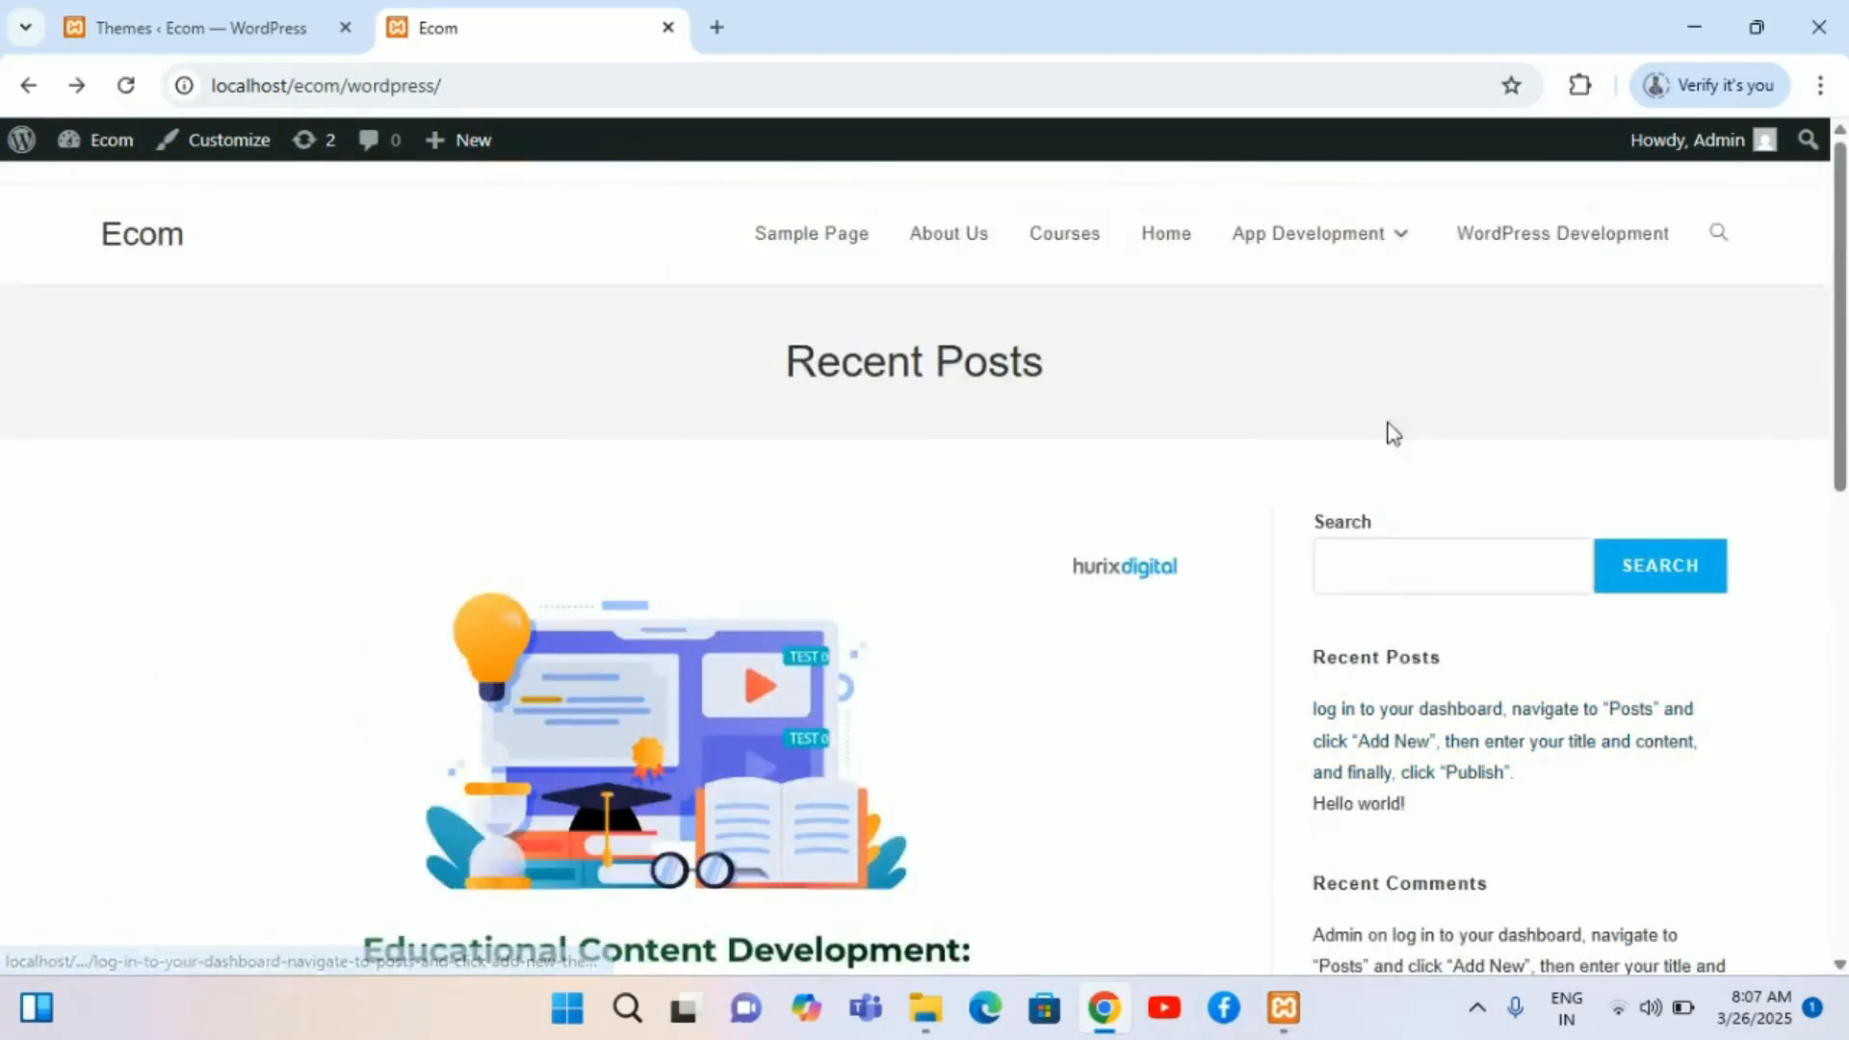
# Step: Return to the admin Themes screen and scroll through the installed themes
pyautogui.moveTo(1406, 248)
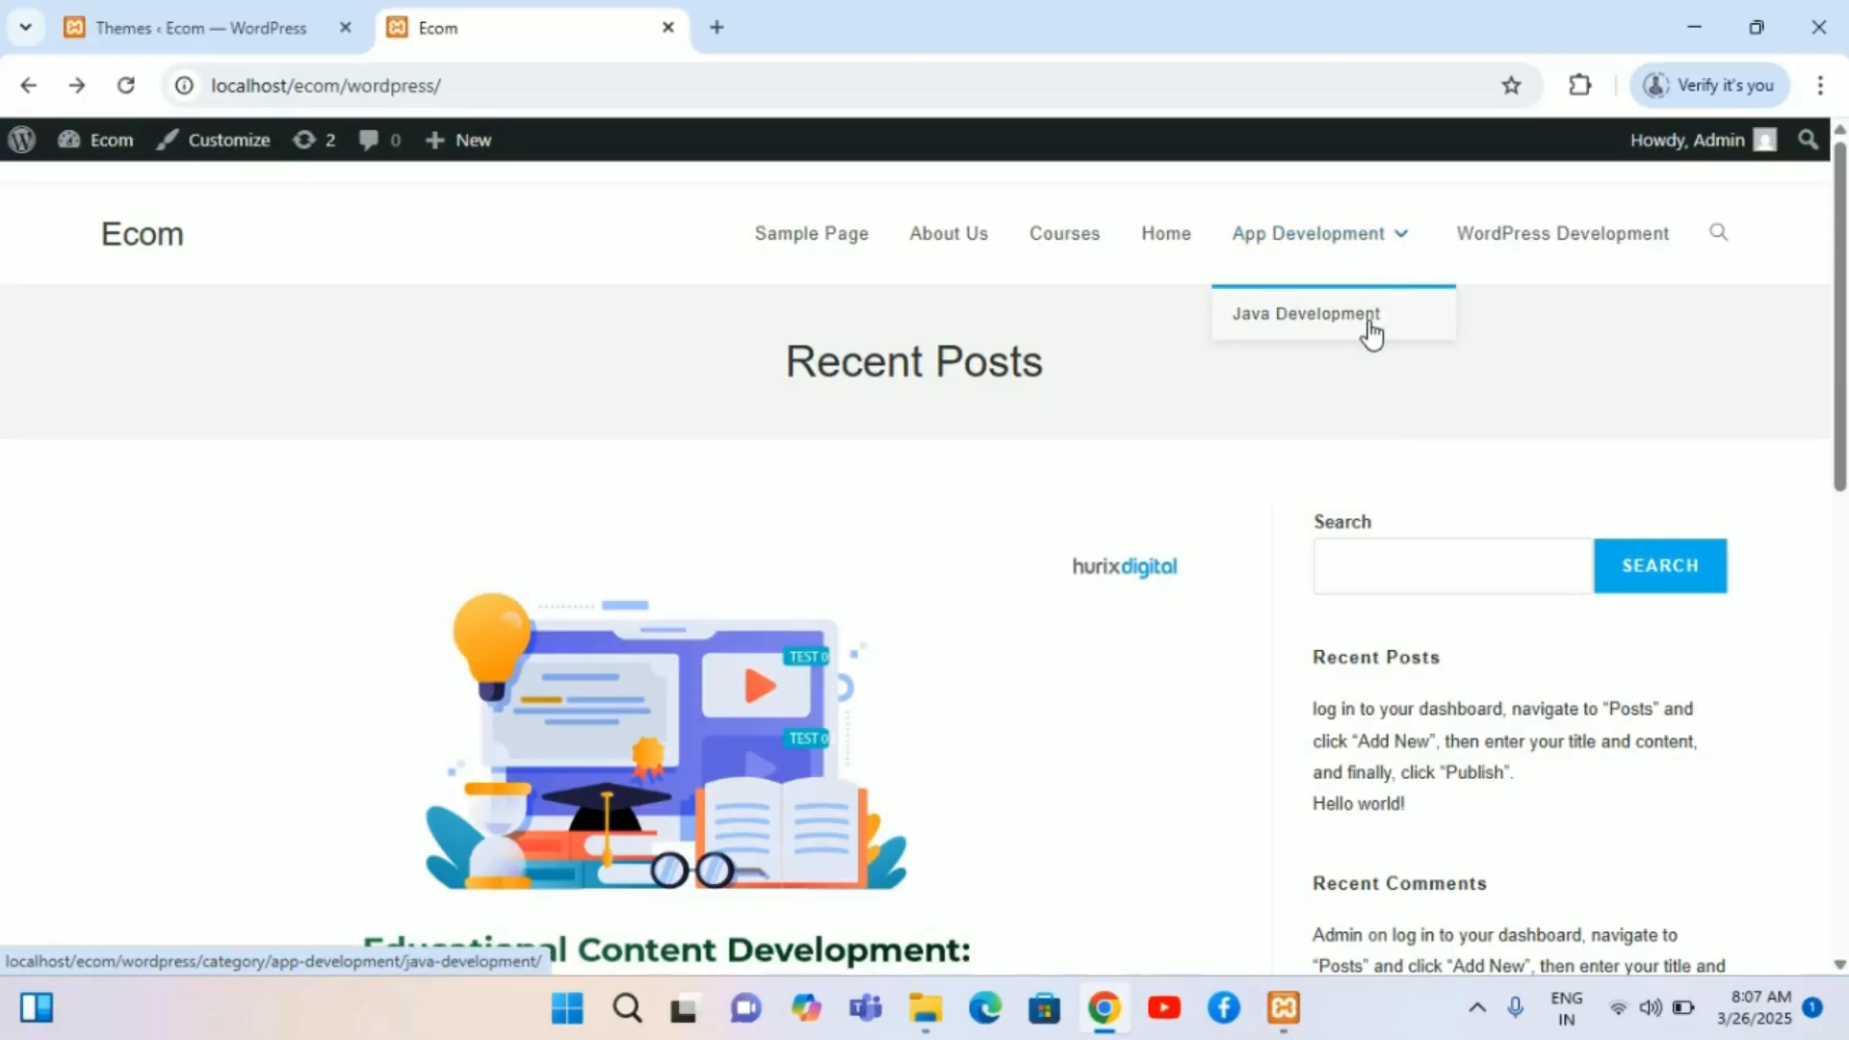
pyautogui.click(216, 11)
pyautogui.scroll(3, 557, 539)
pyautogui.scroll(-3, 557, 539)
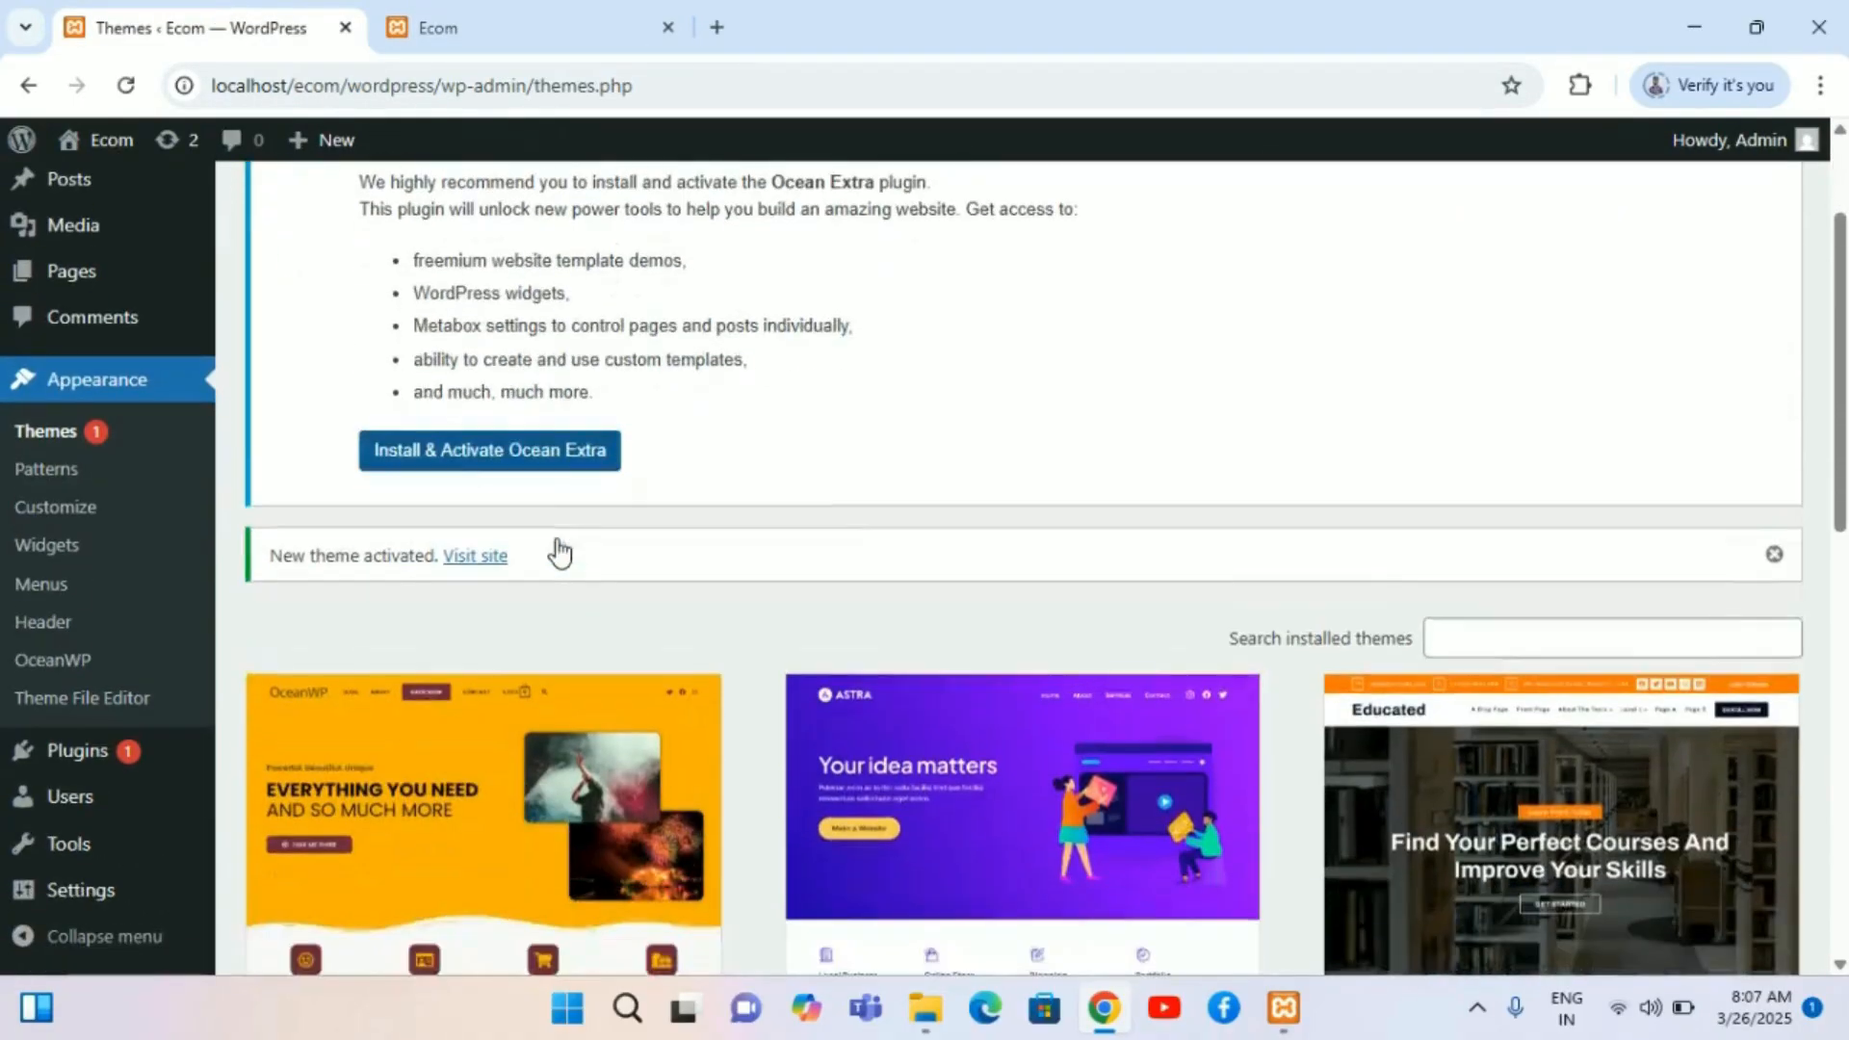
pyautogui.scroll(-5, 558, 551)
pyautogui.scroll(8, 558, 547)
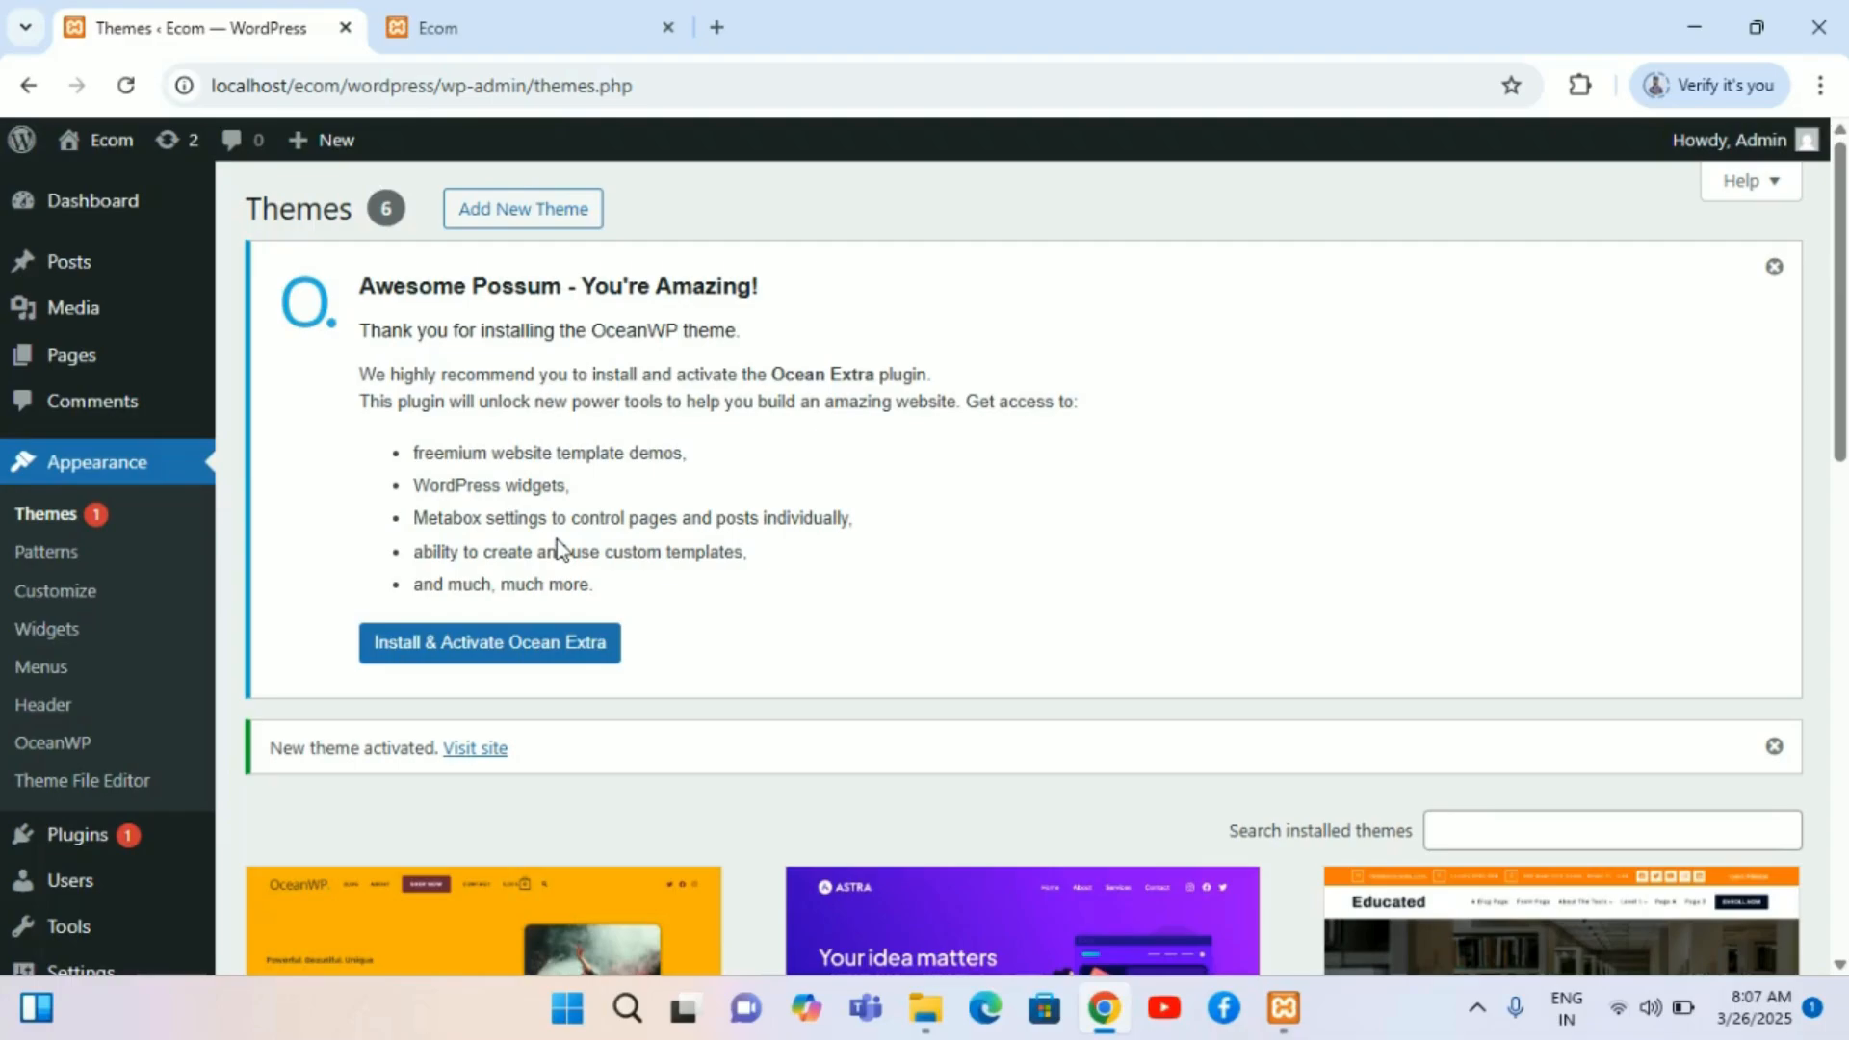
pyautogui.scroll(-8, 557, 544)
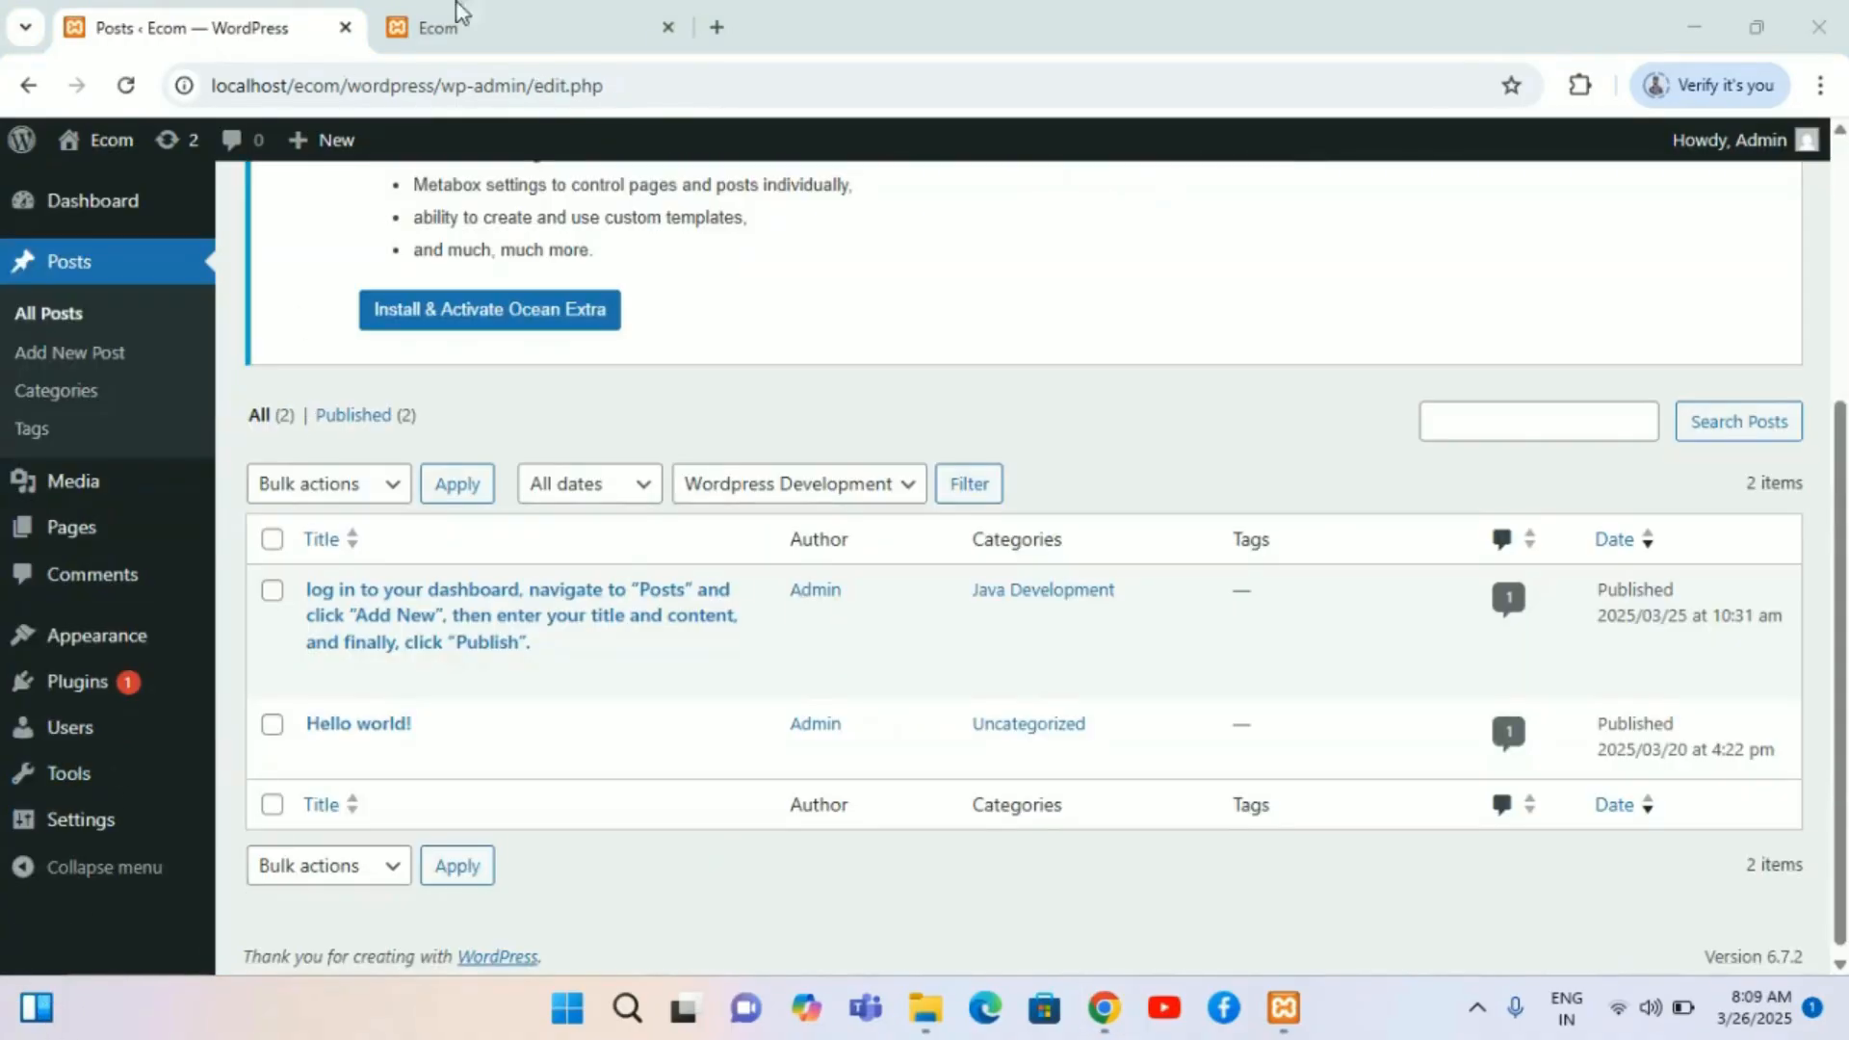
# Step: Reload the site's home page and scroll down to the Categories widget
pyautogui.click(459, 11)
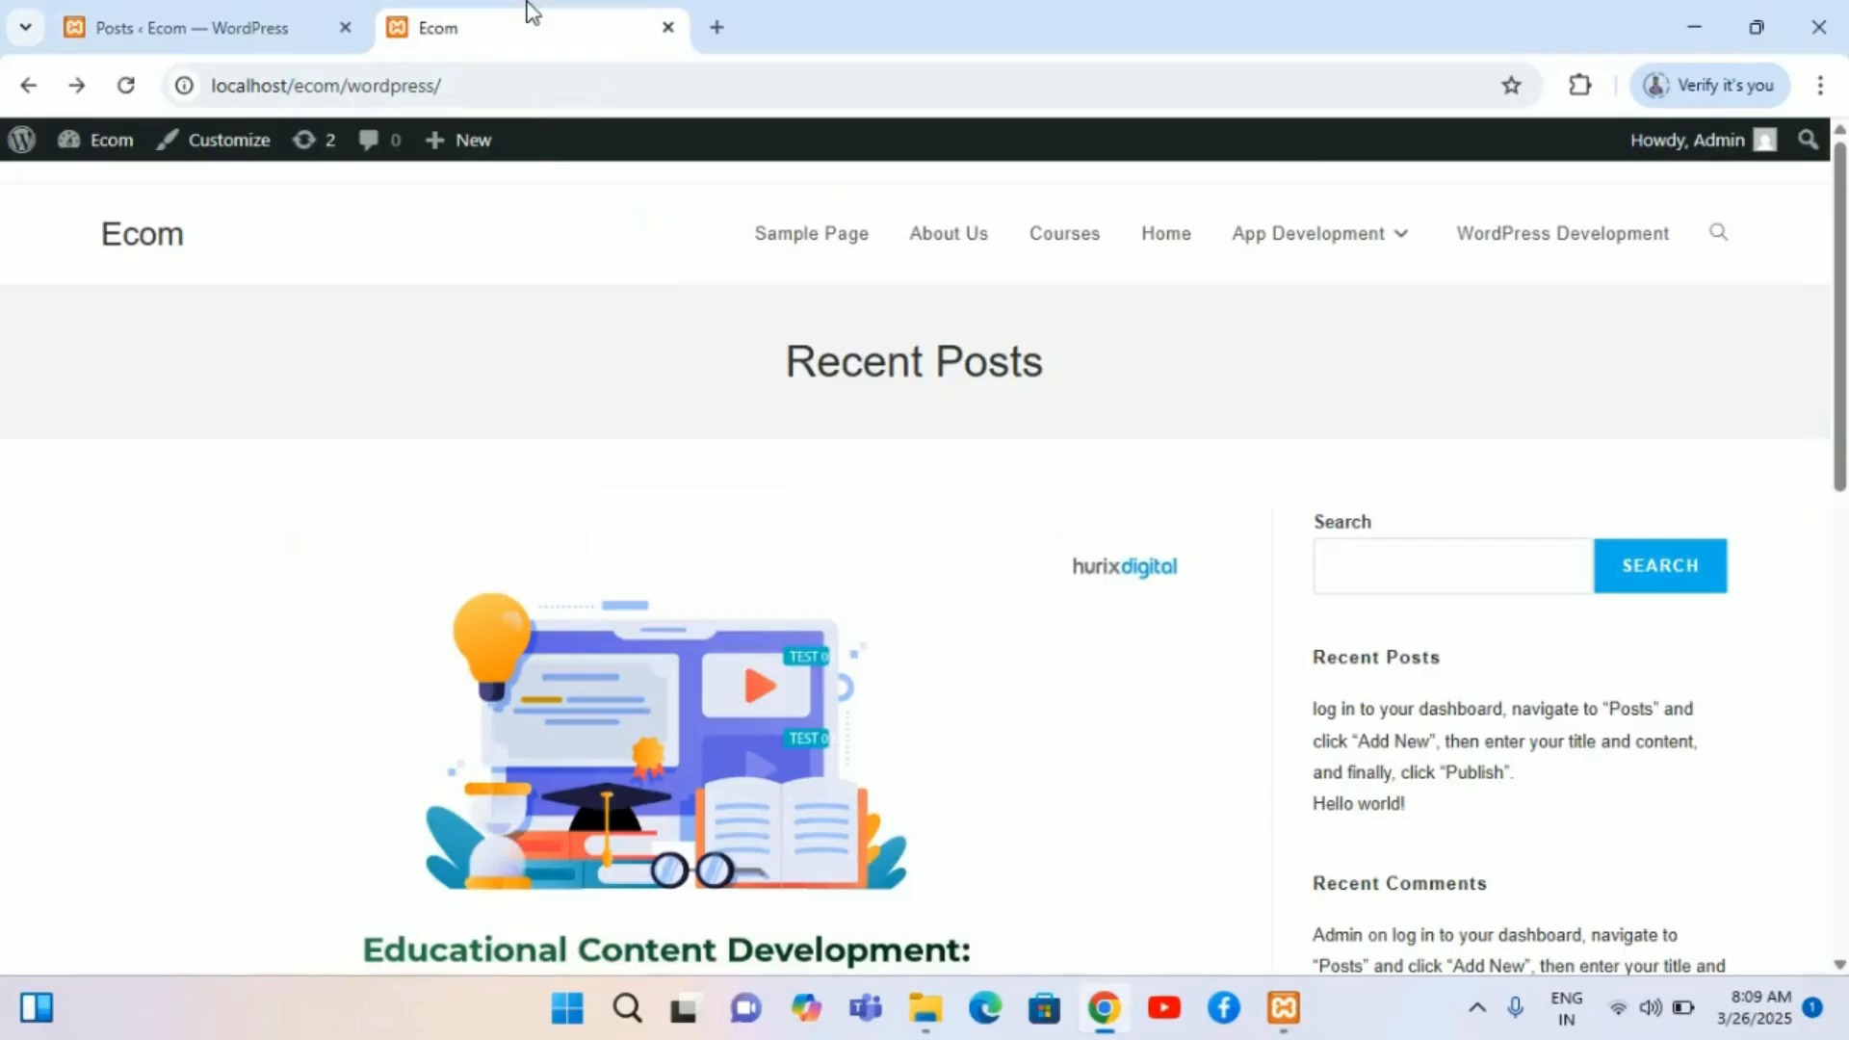
pyautogui.click(126, 86)
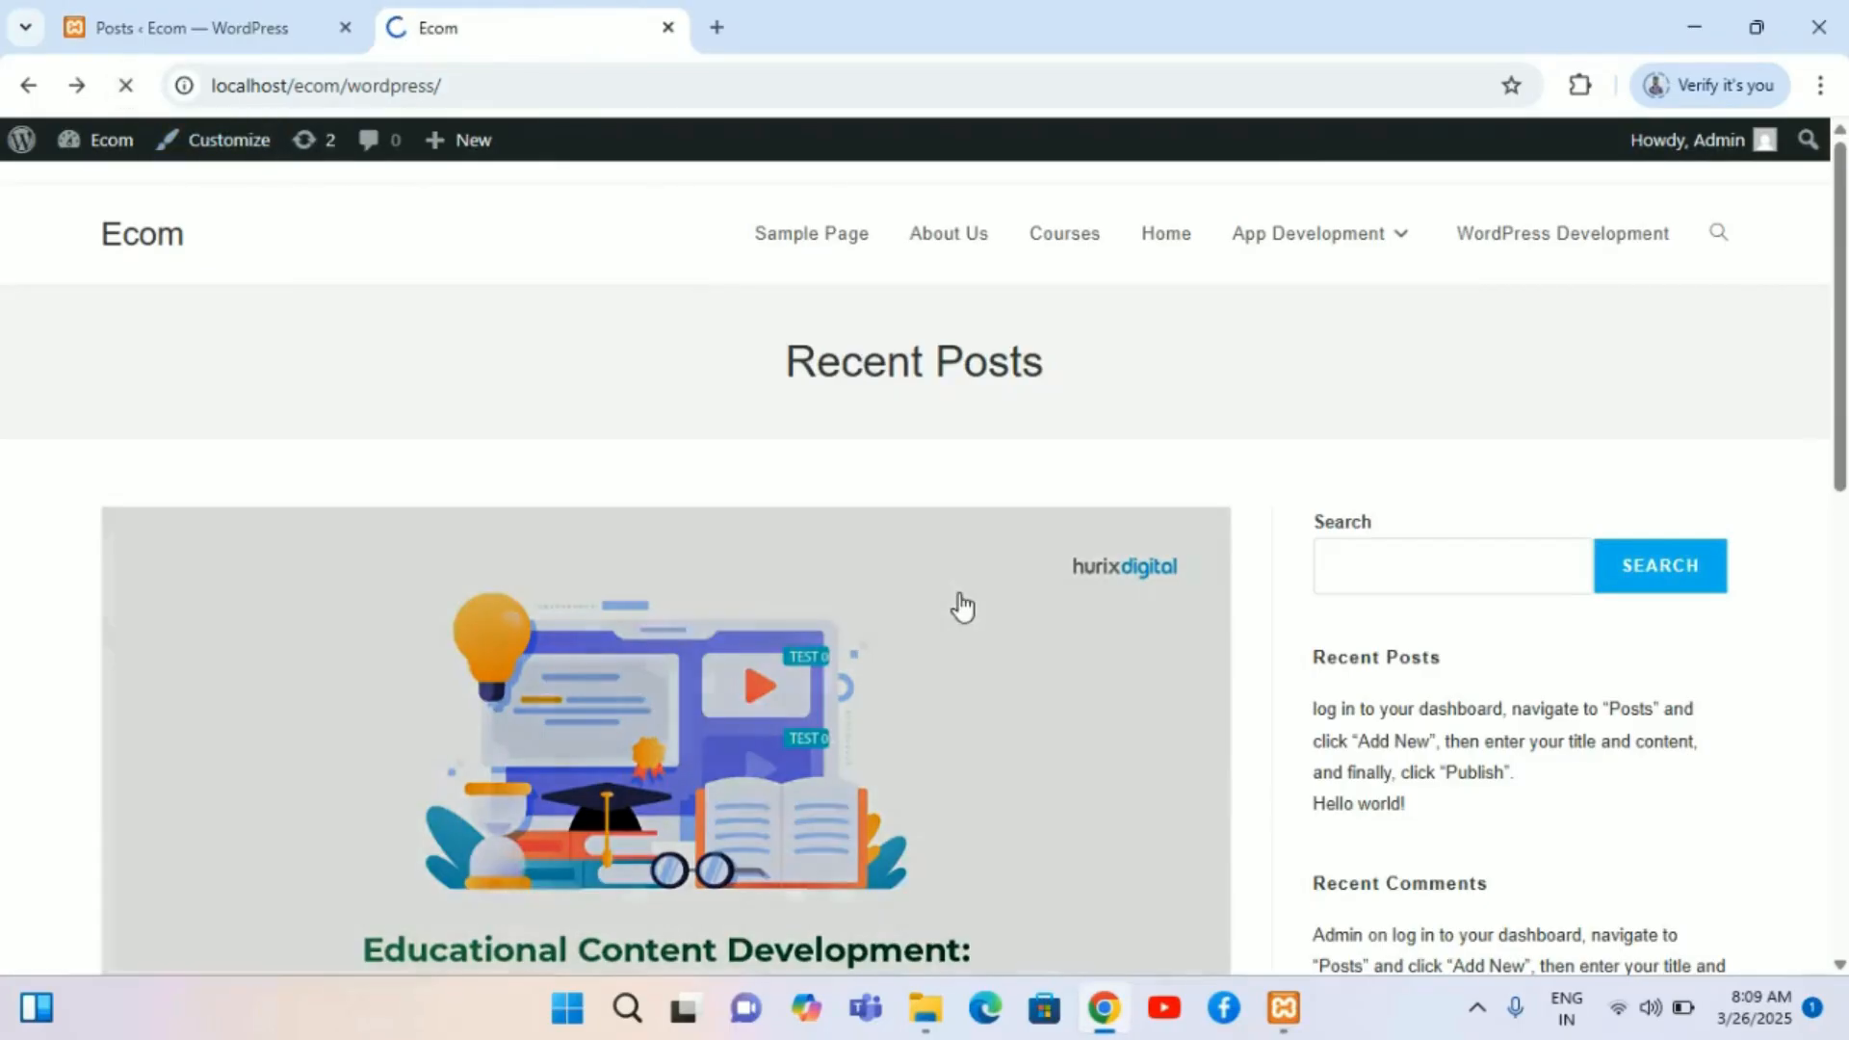
pyautogui.scroll(-5, 1309, 701)
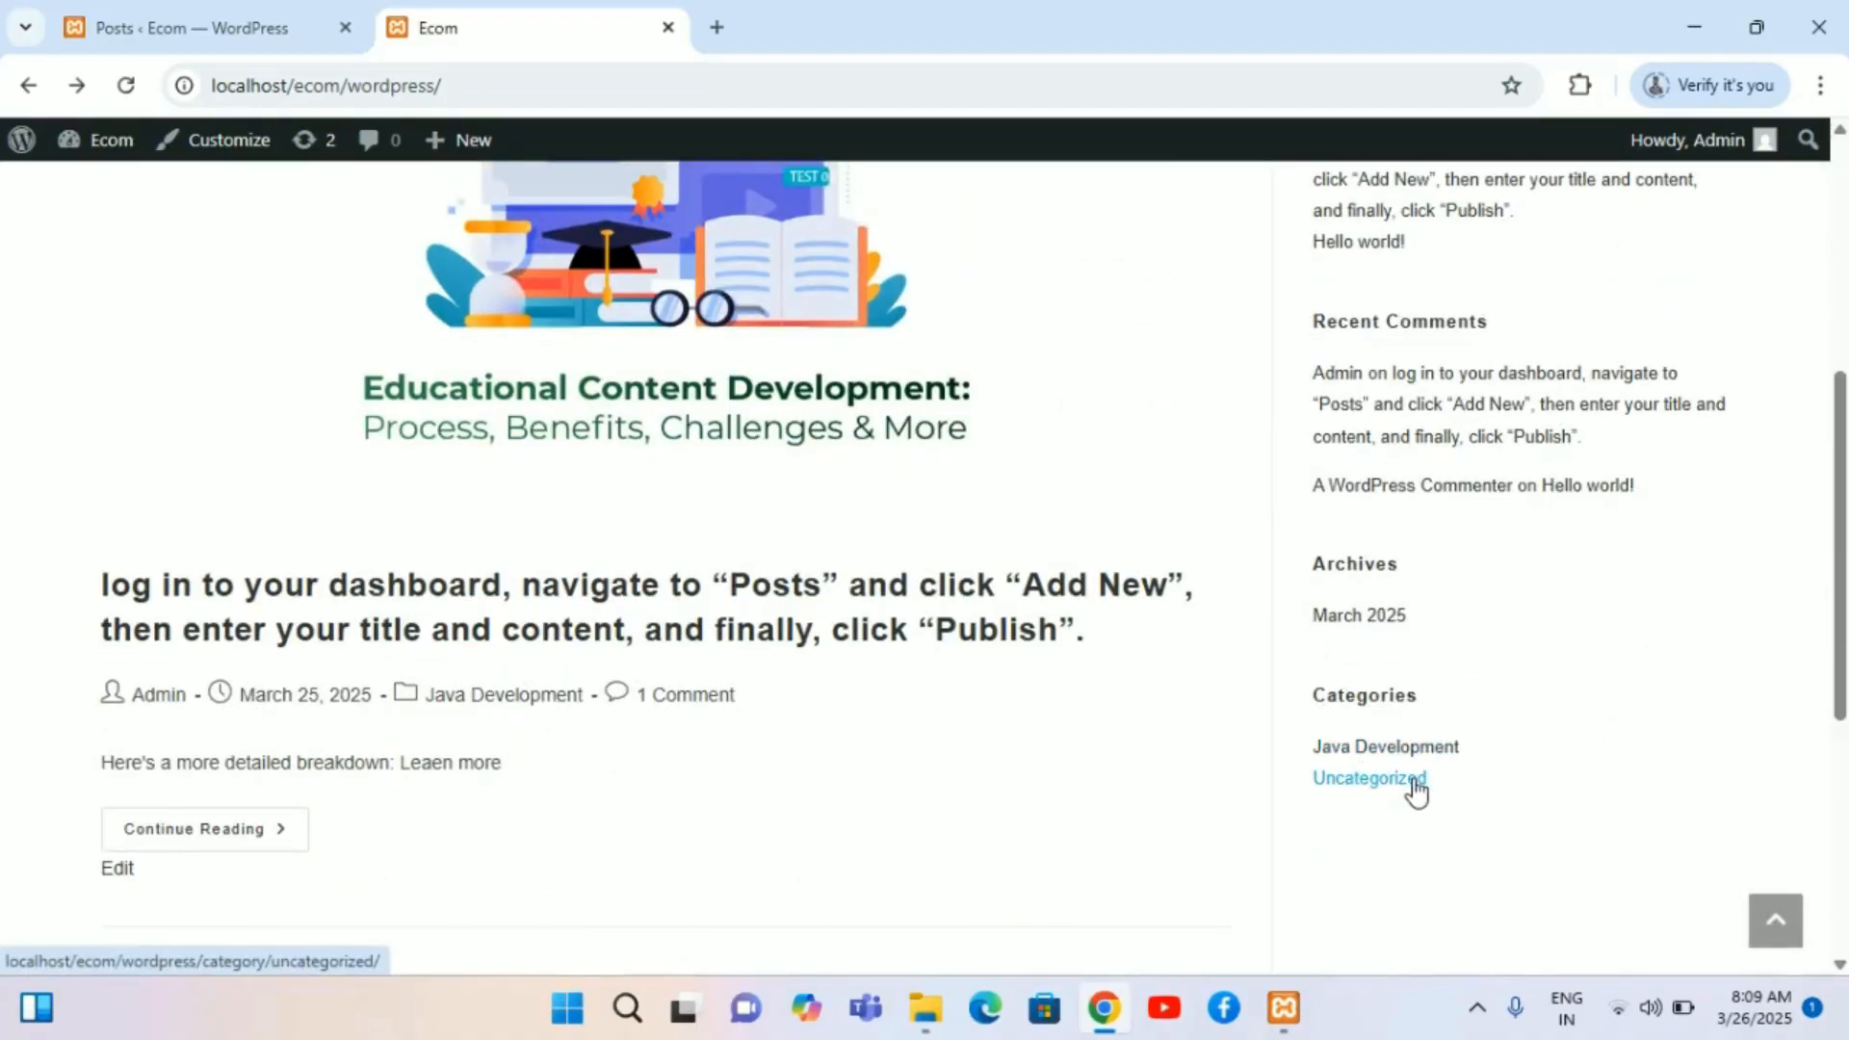
pyautogui.scroll(5, 1452, 549)
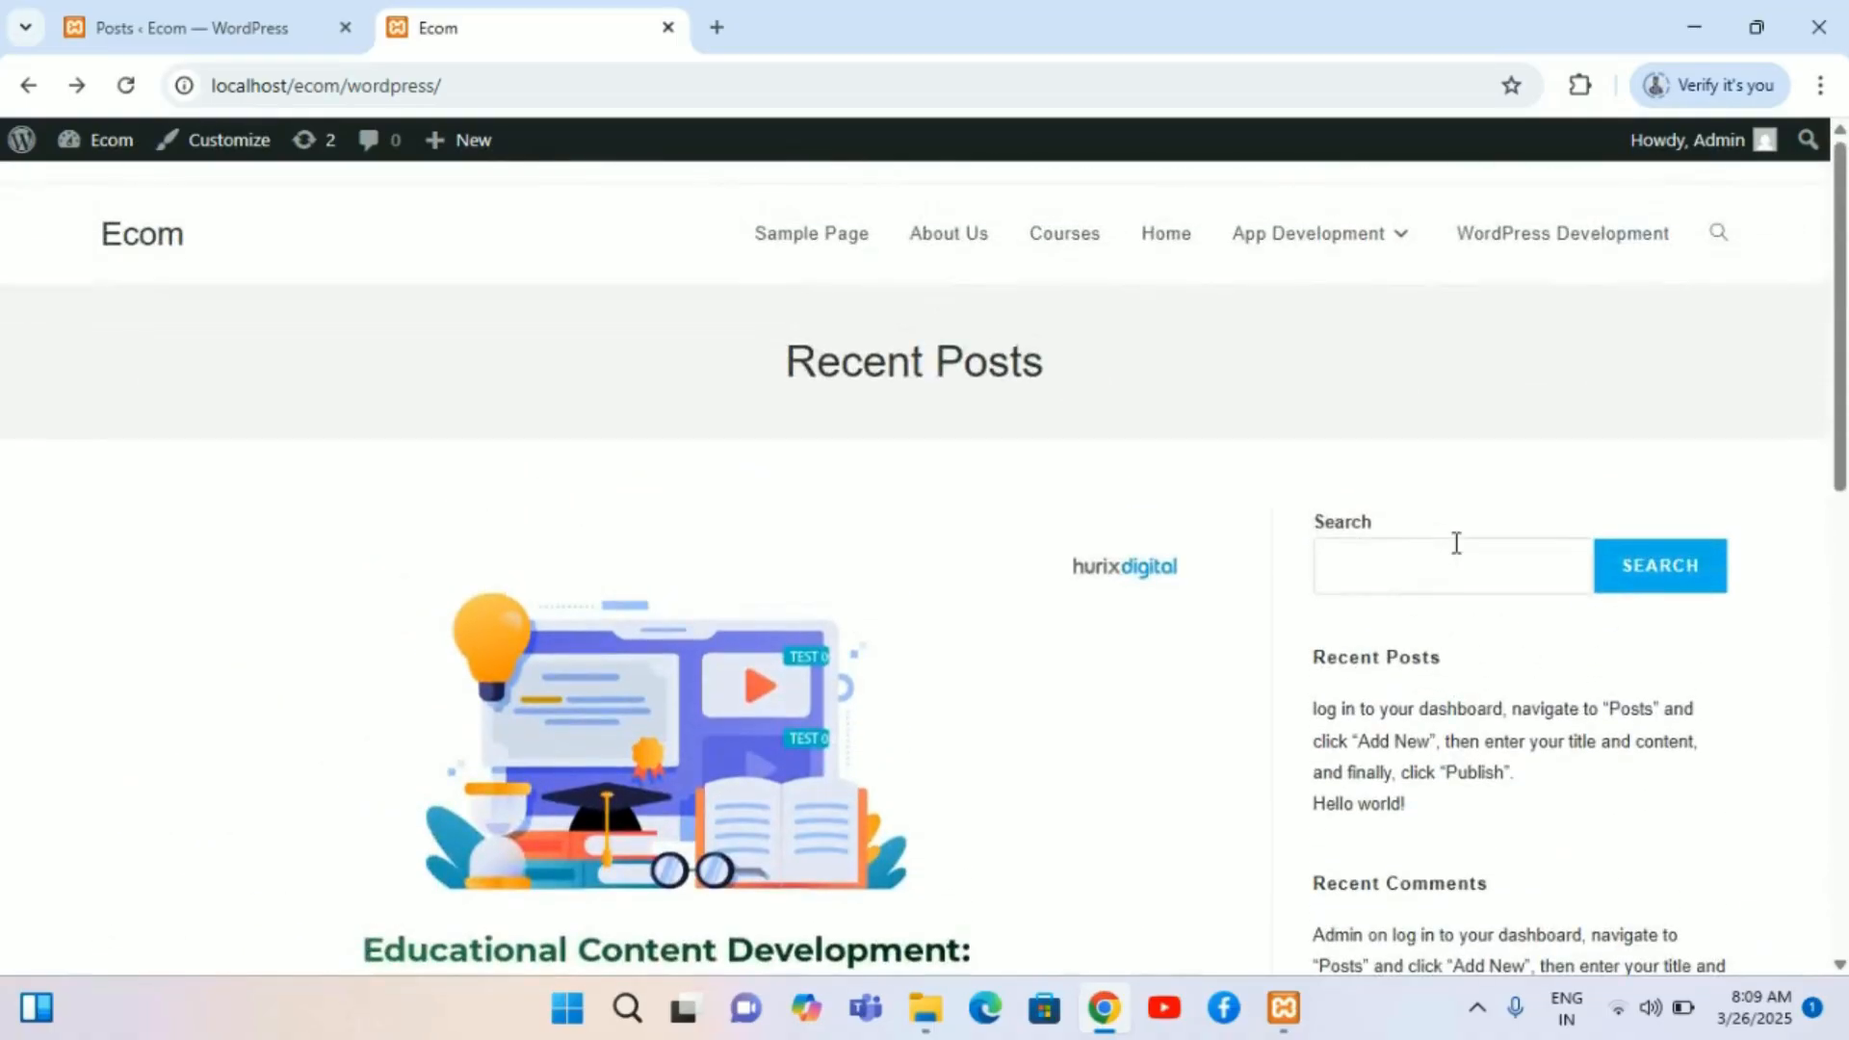
# Step: Compare the admin posts list with the site's home page, scrolling through the home page posts
pyautogui.click(257, 21)
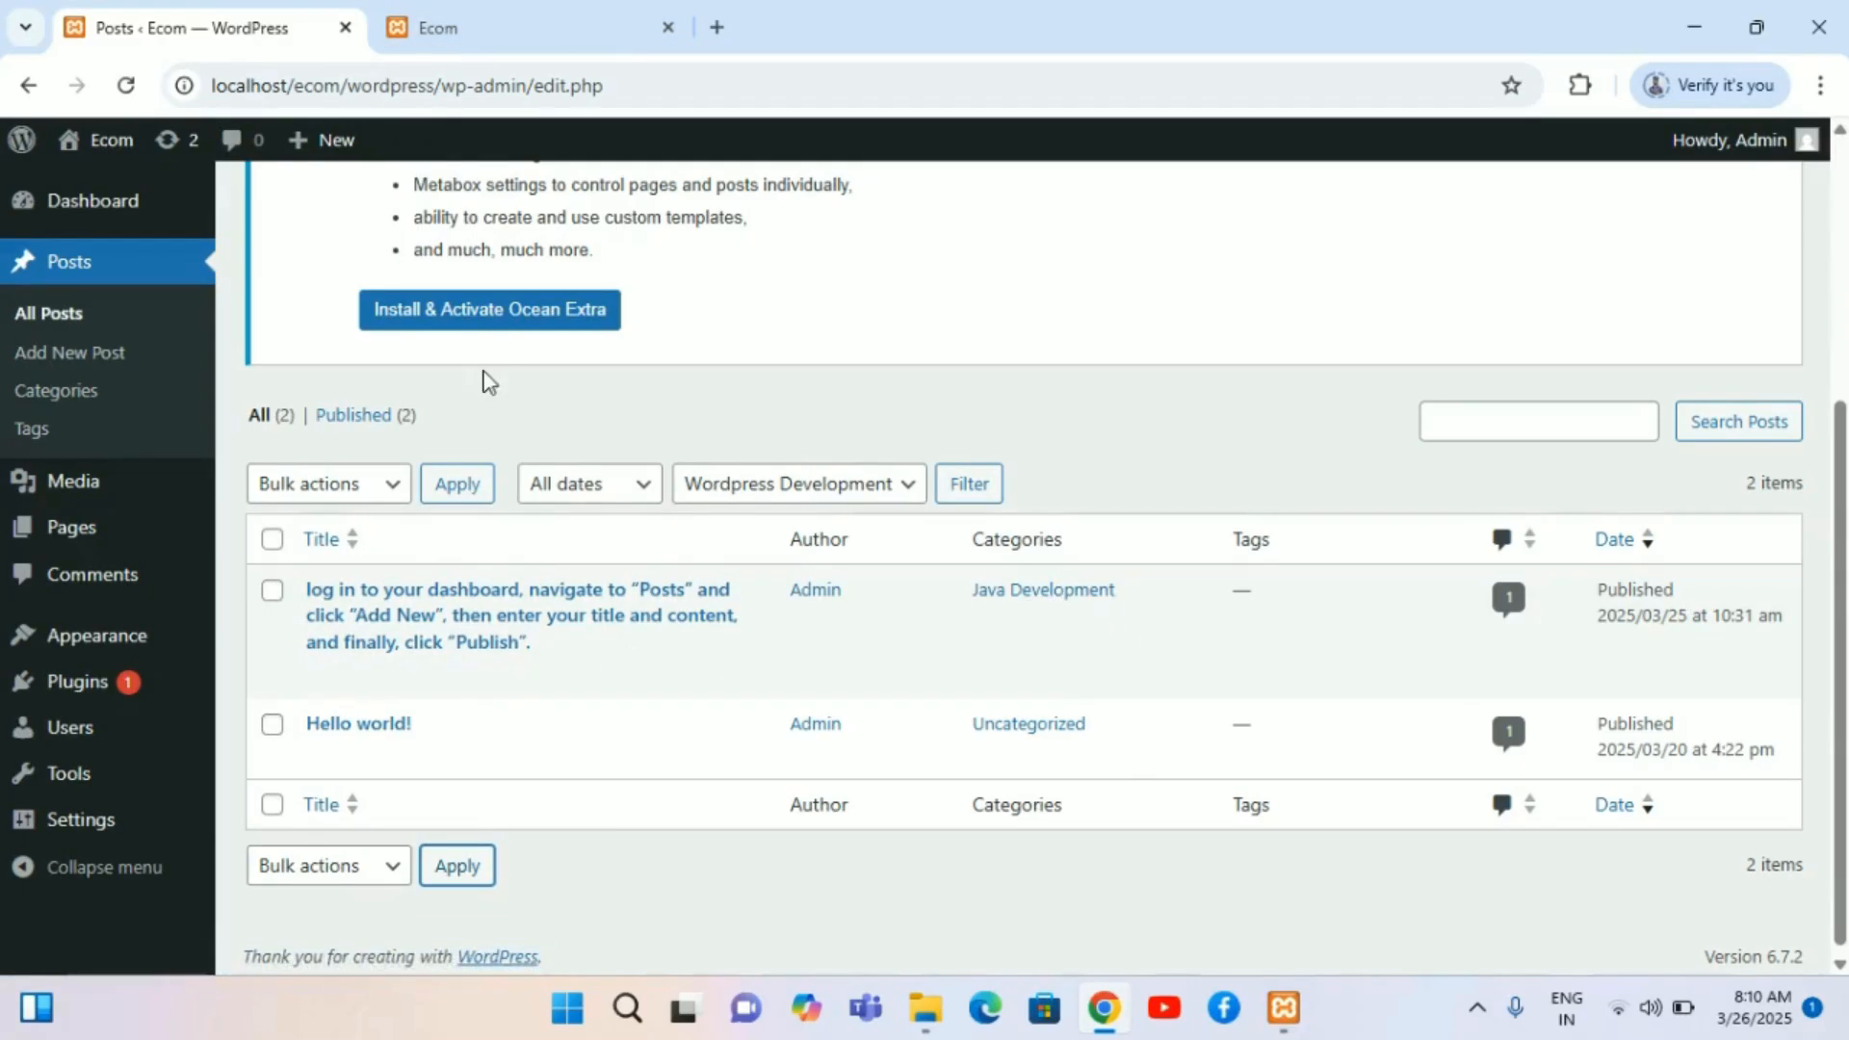
pyautogui.click(516, 9)
pyautogui.scroll(-4, 922, 633)
pyautogui.scroll(-3, 922, 636)
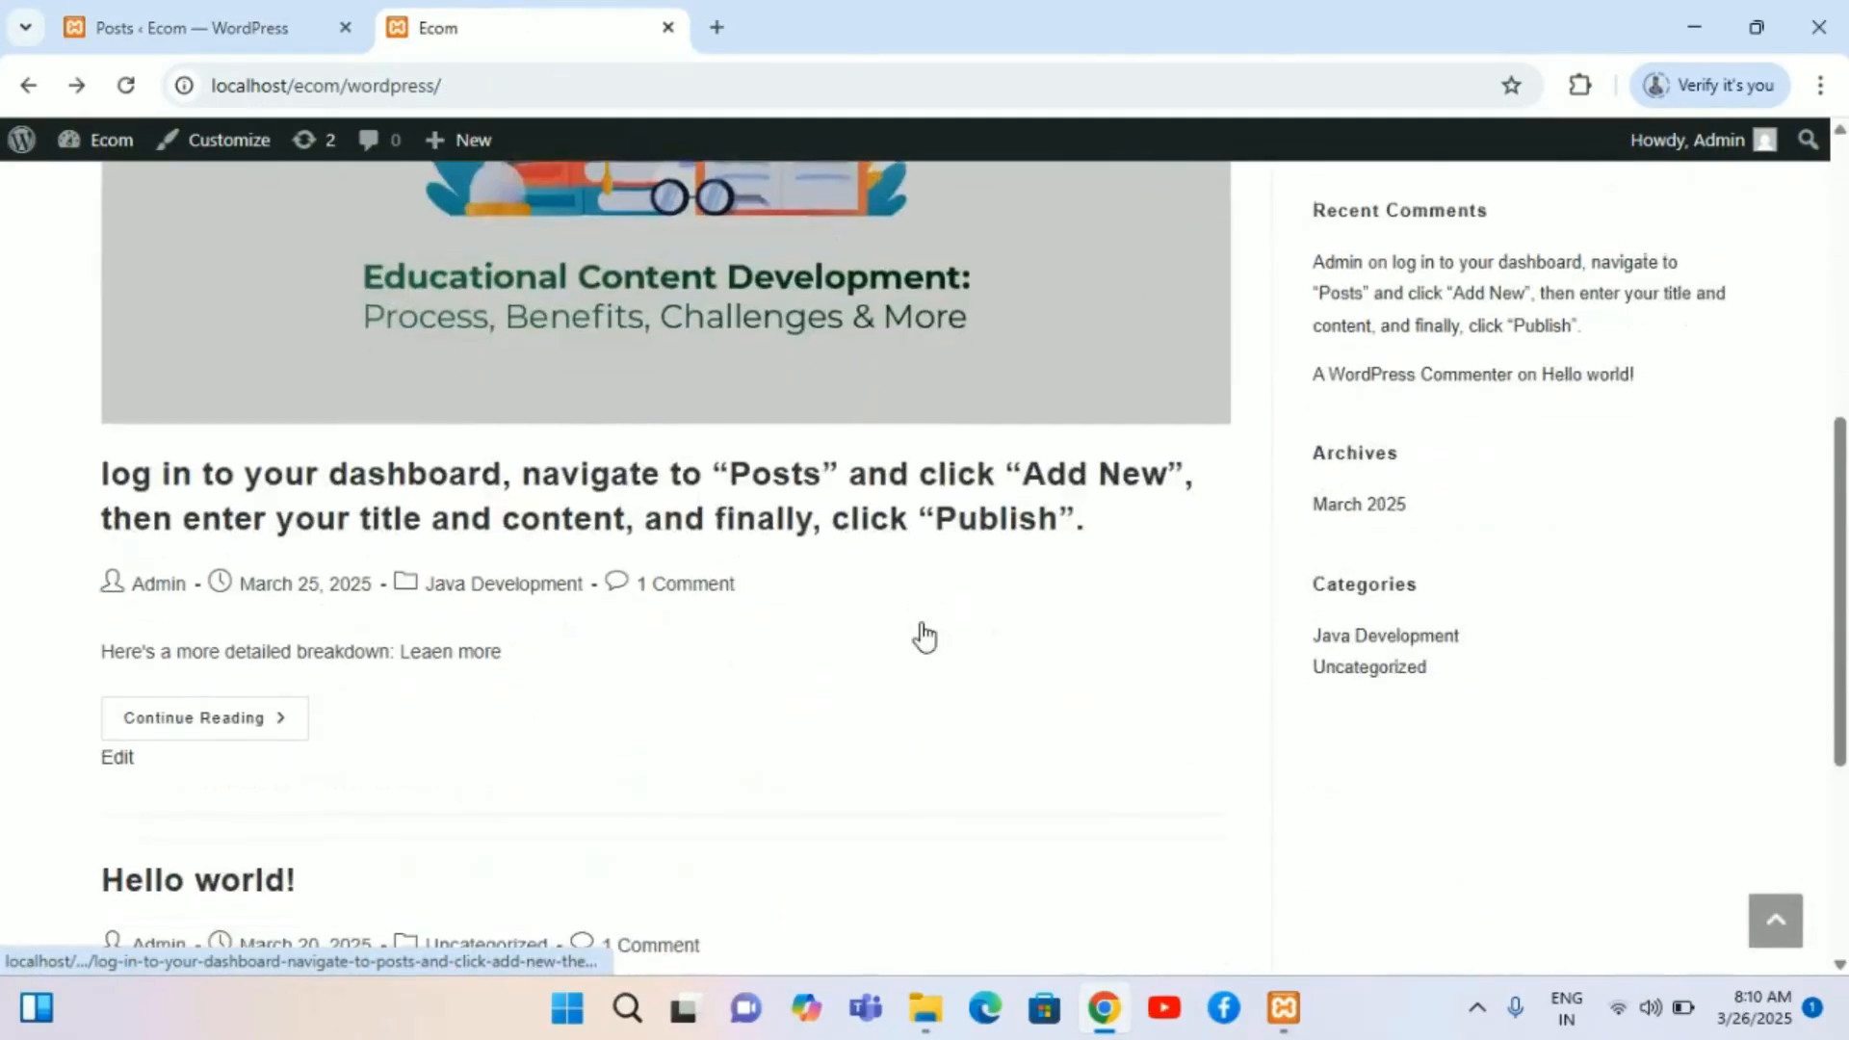
pyautogui.scroll(7, 1425, 514)
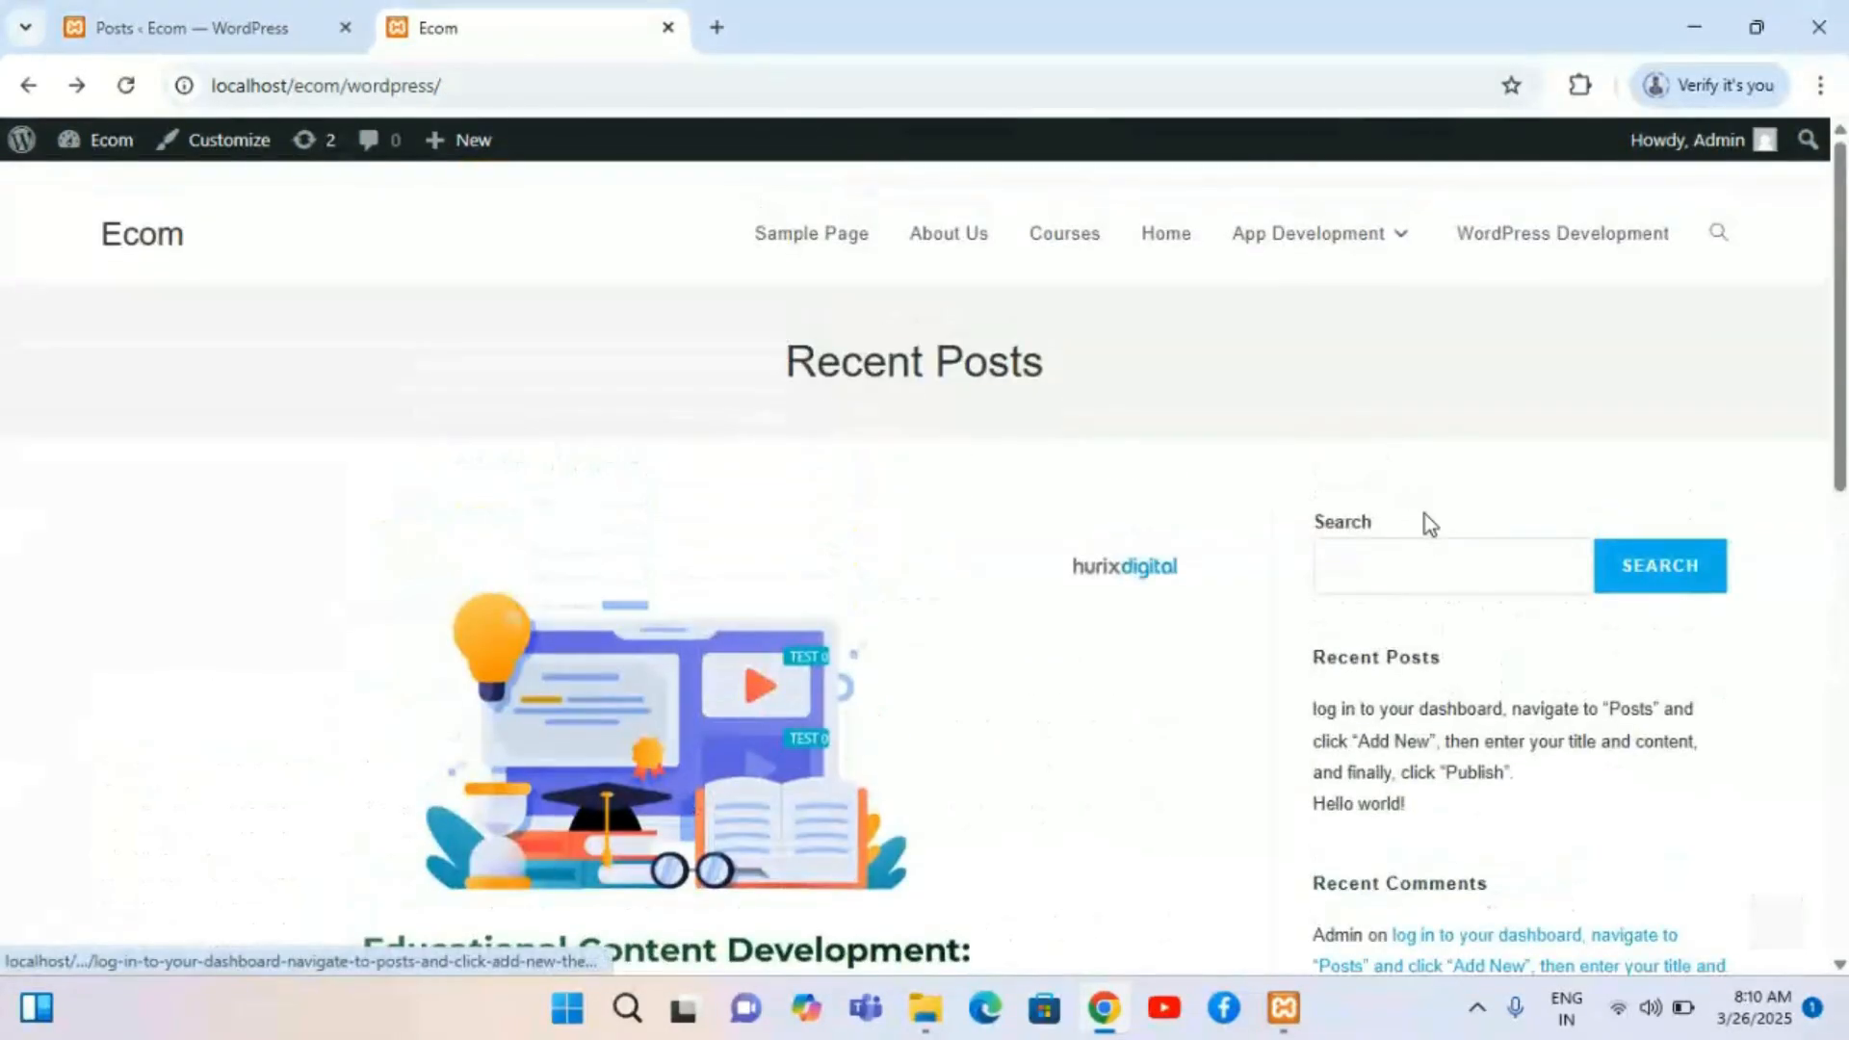
pyautogui.scroll(-10, 1425, 514)
pyautogui.scroll(8, 1425, 520)
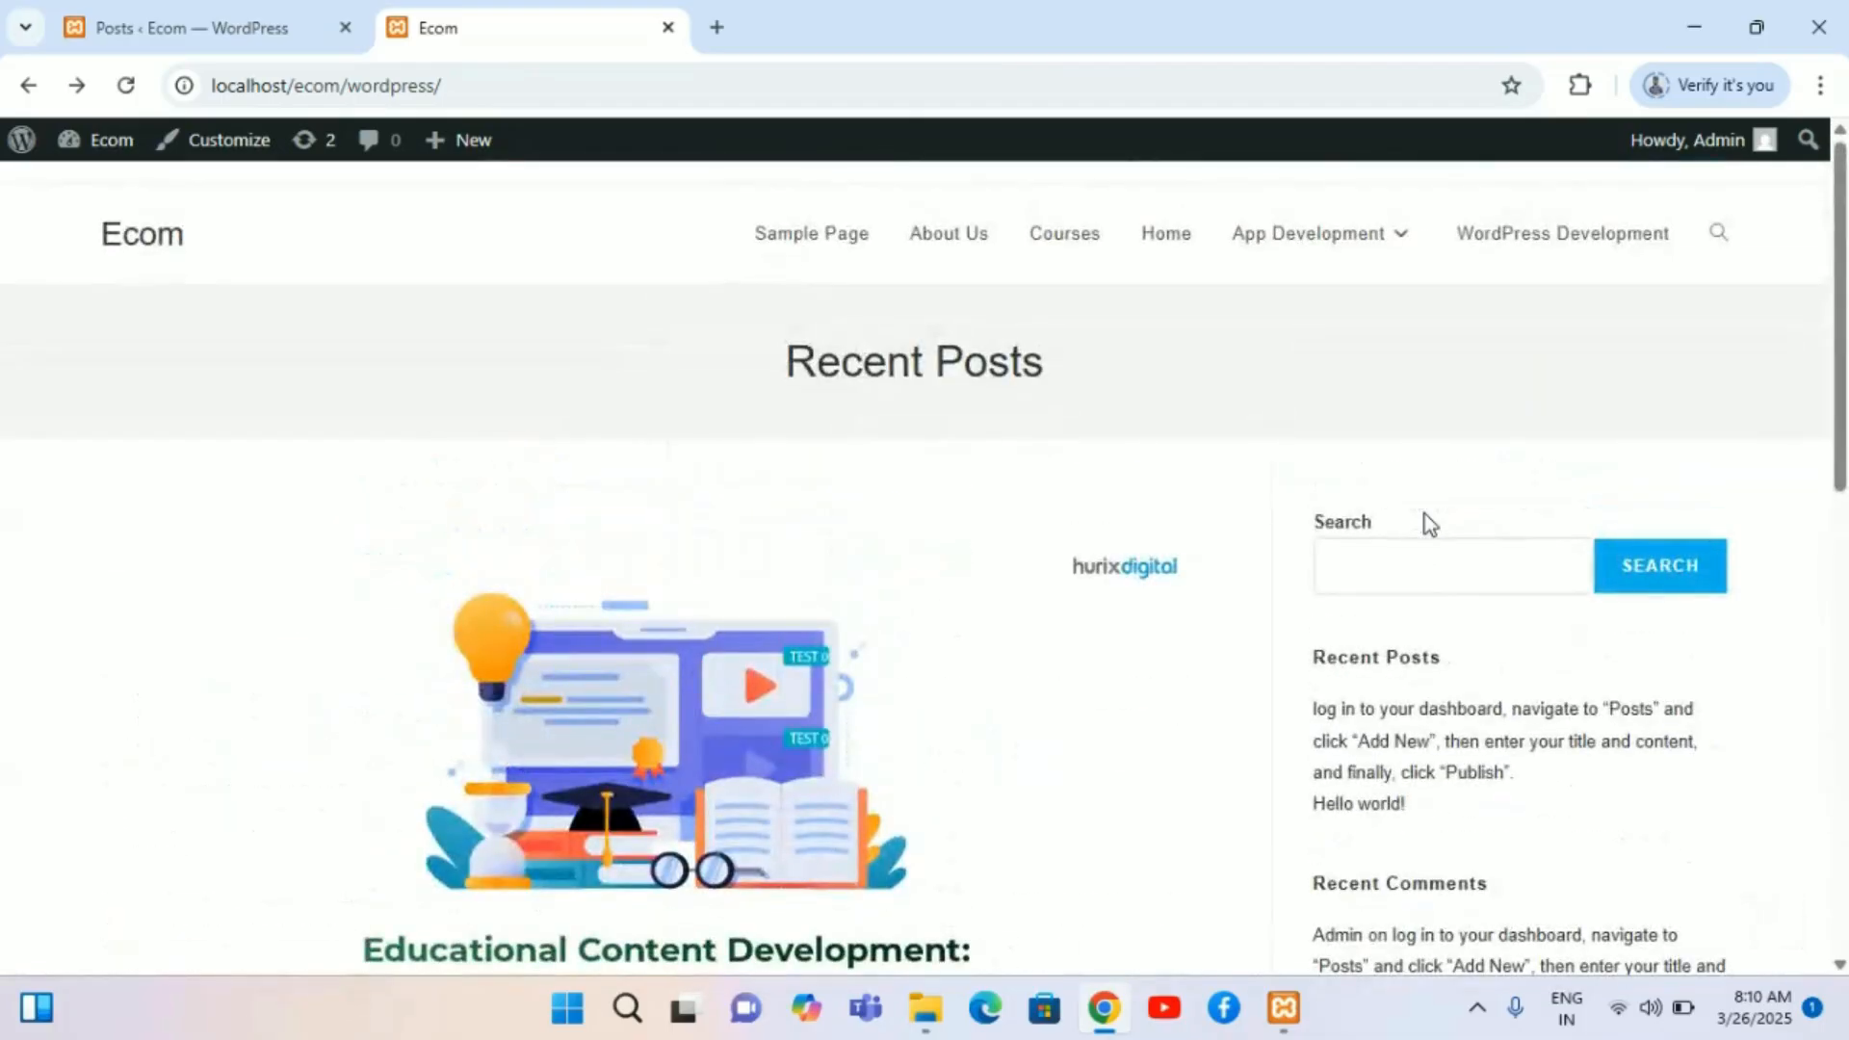
pyautogui.scroll(-8, 1410, 486)
pyautogui.scroll(8, 1414, 484)
# Step: Open the post Categories screen in the admin and scroll through the category list
pyautogui.click(25, 87)
pyautogui.click(178, 14)
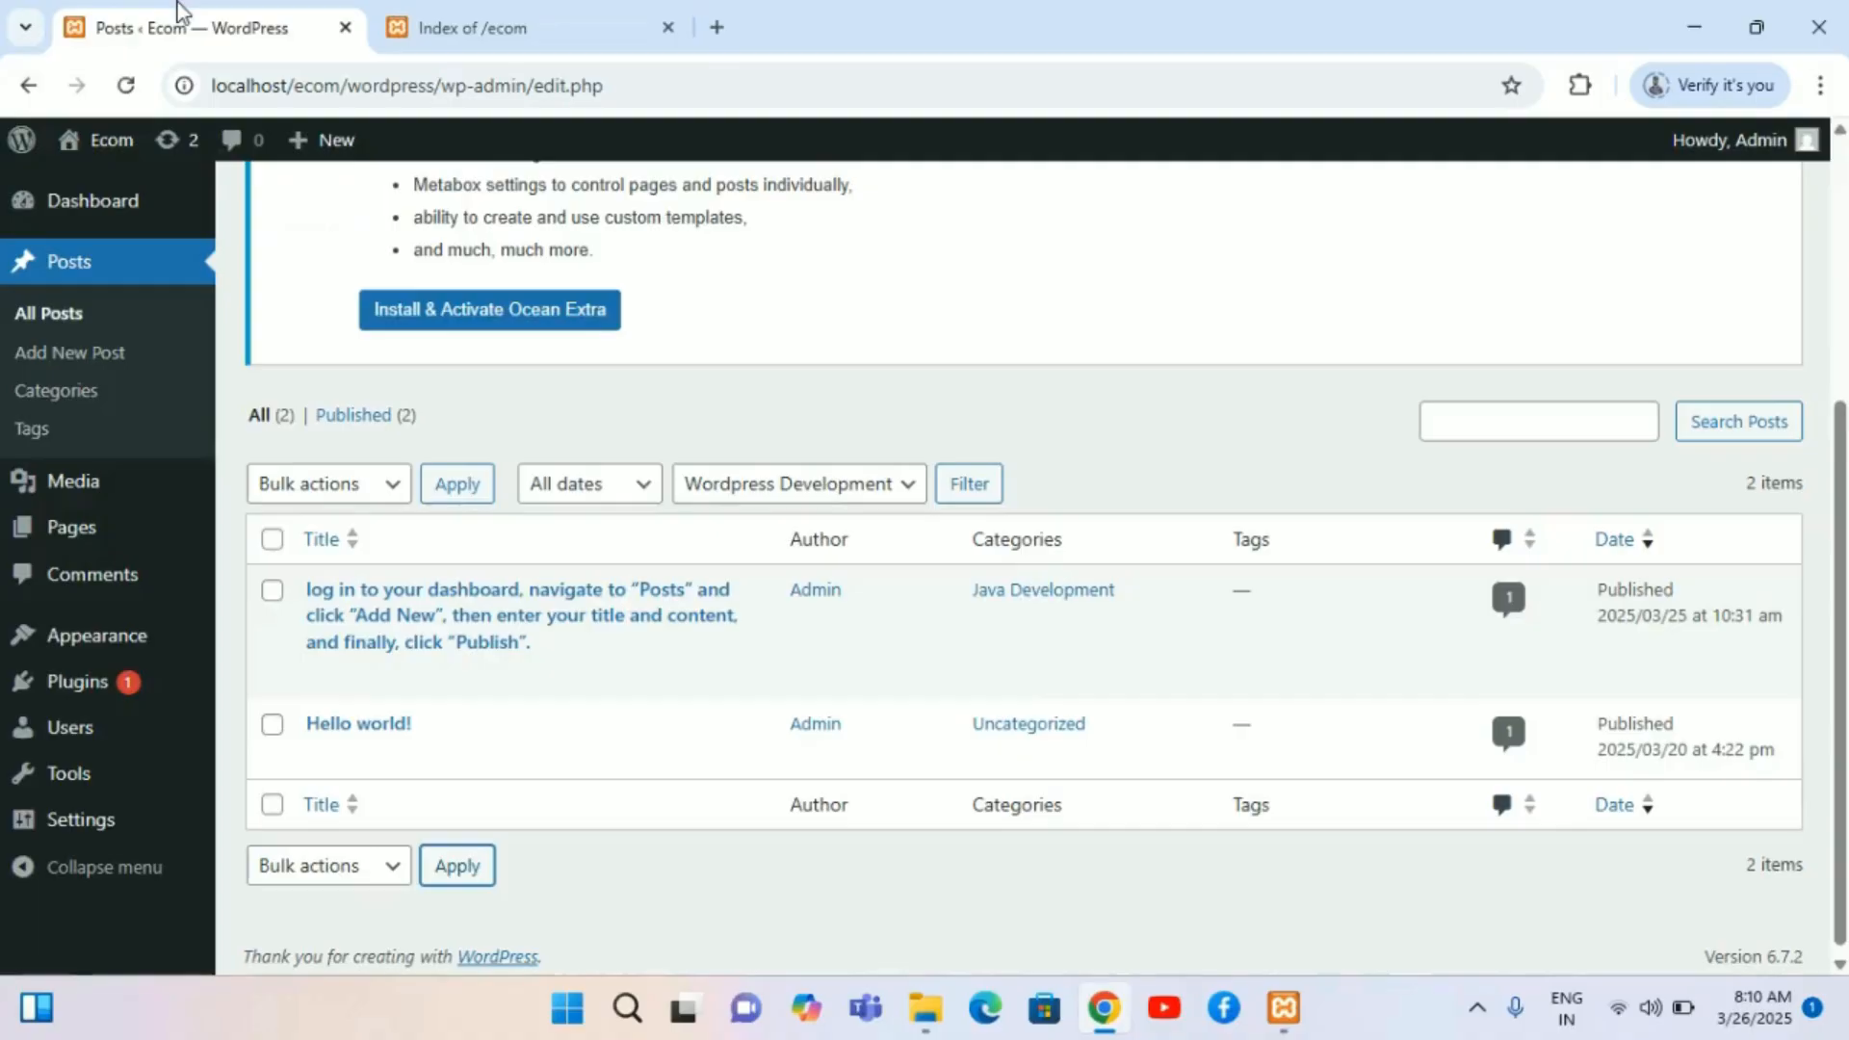
pyautogui.moveTo(90, 643)
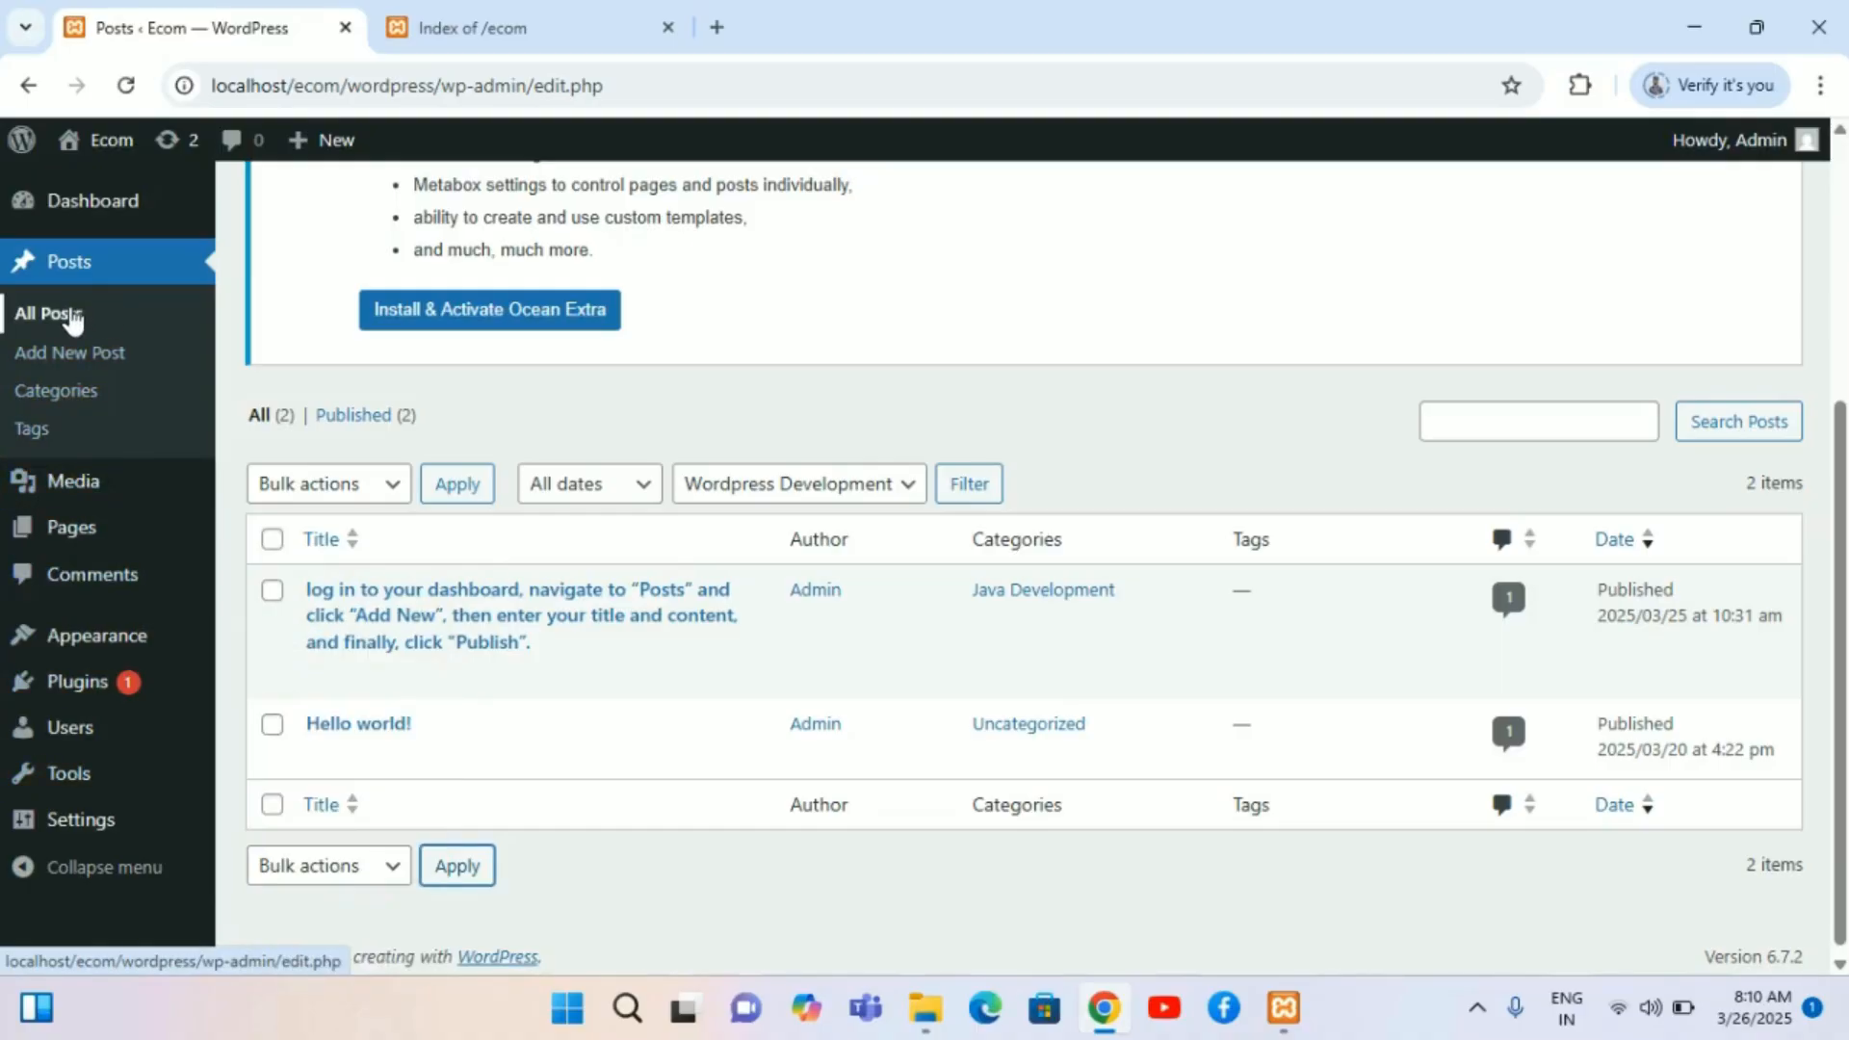
pyautogui.click(70, 392)
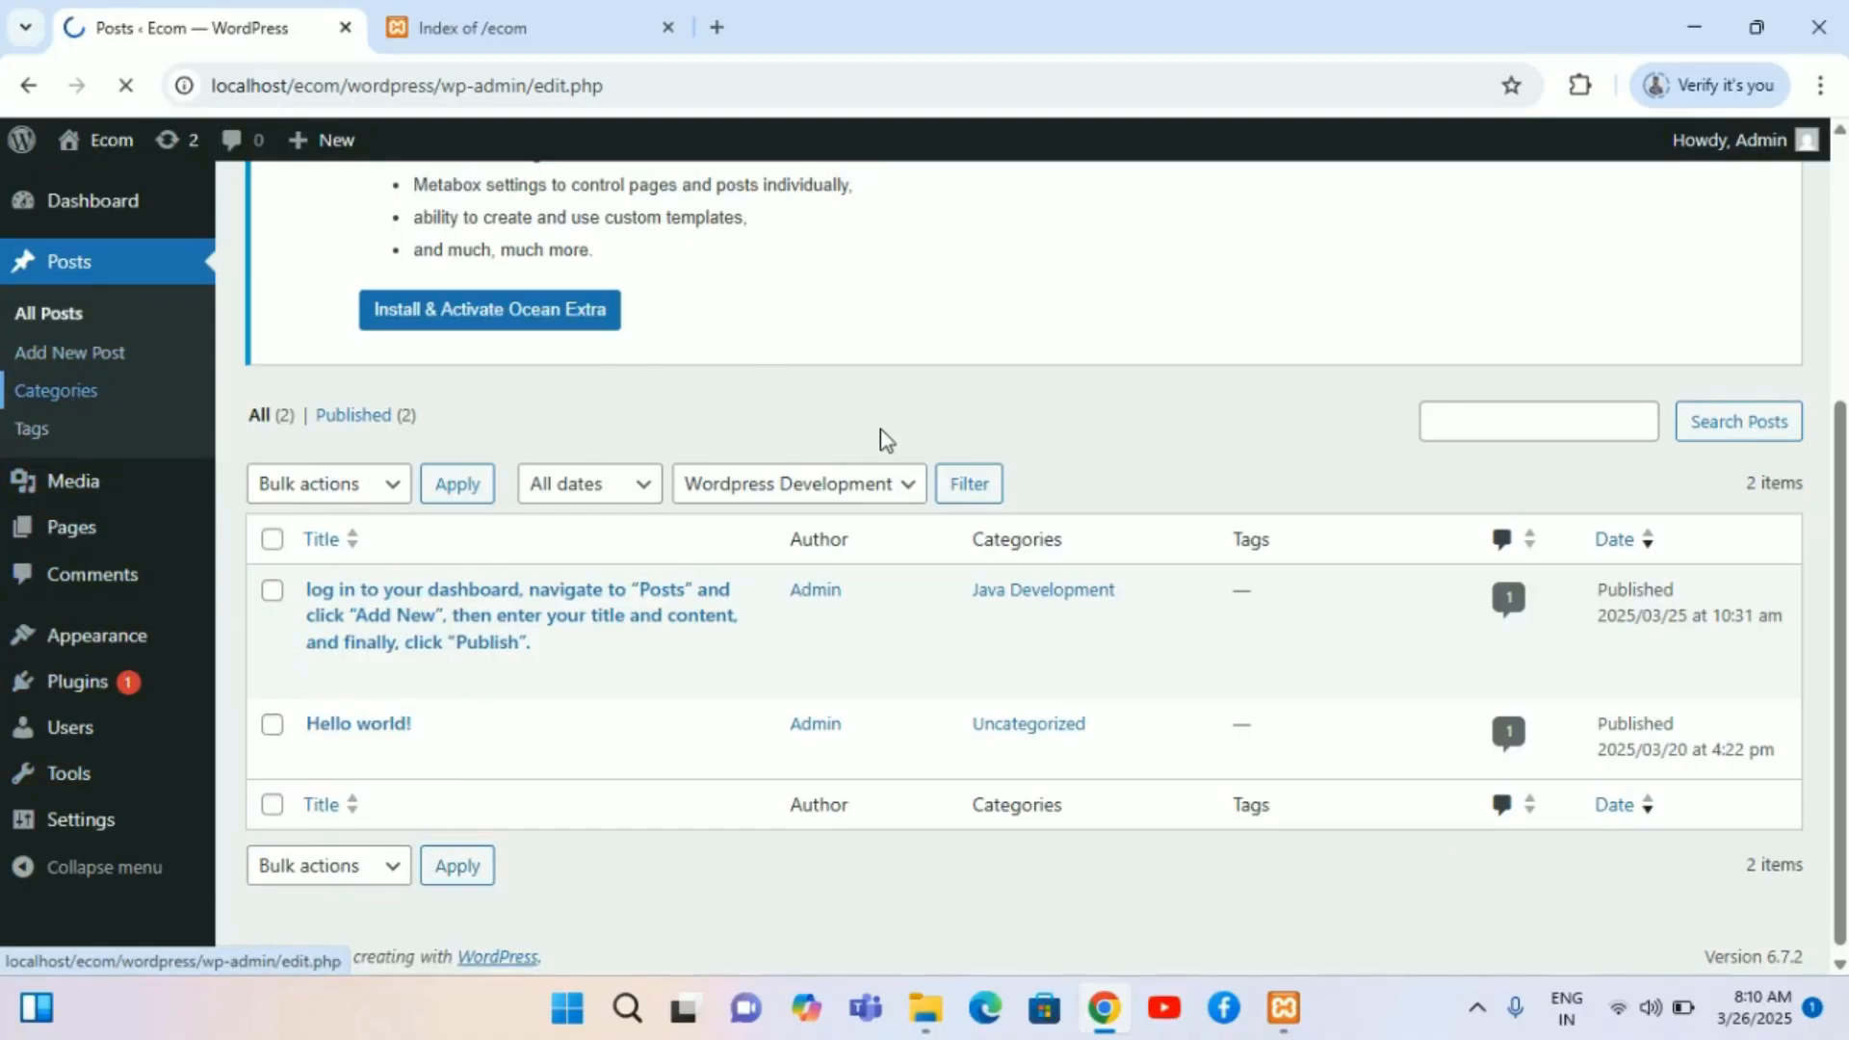
pyautogui.scroll(-7, 677, 648)
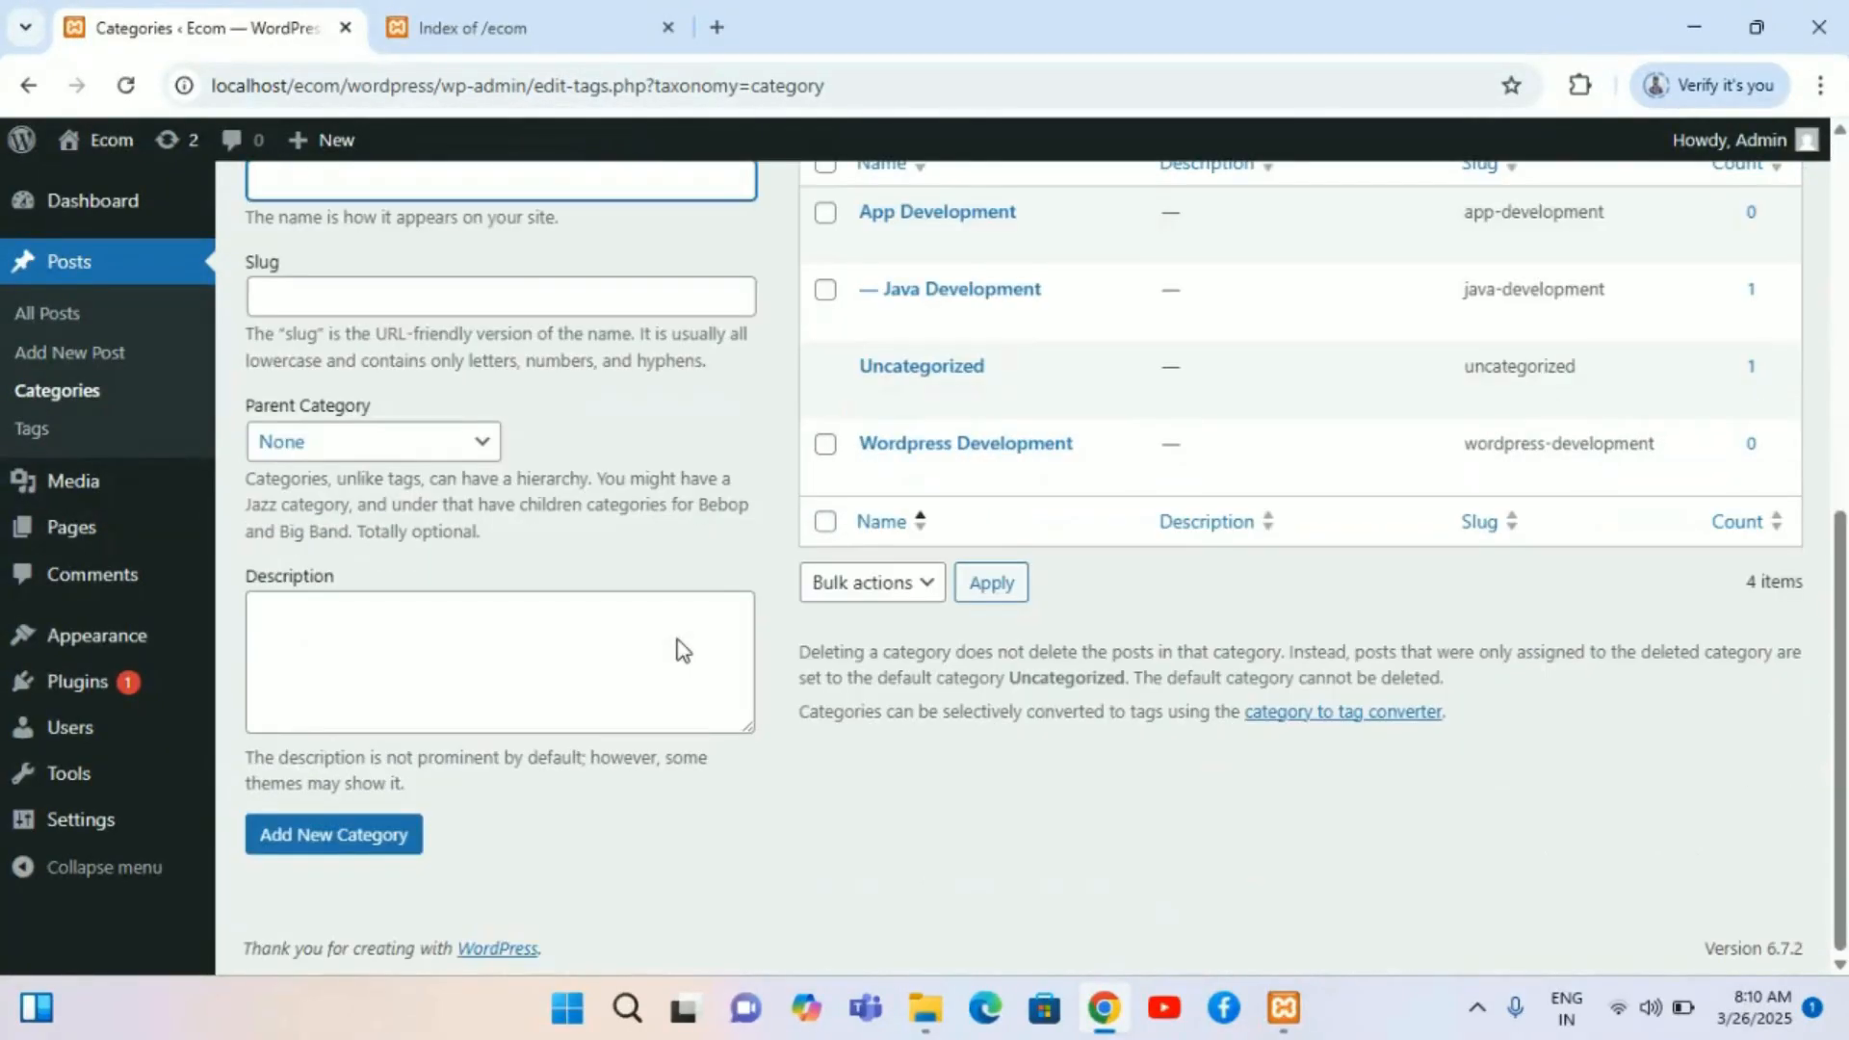
pyautogui.scroll(3, 680, 648)
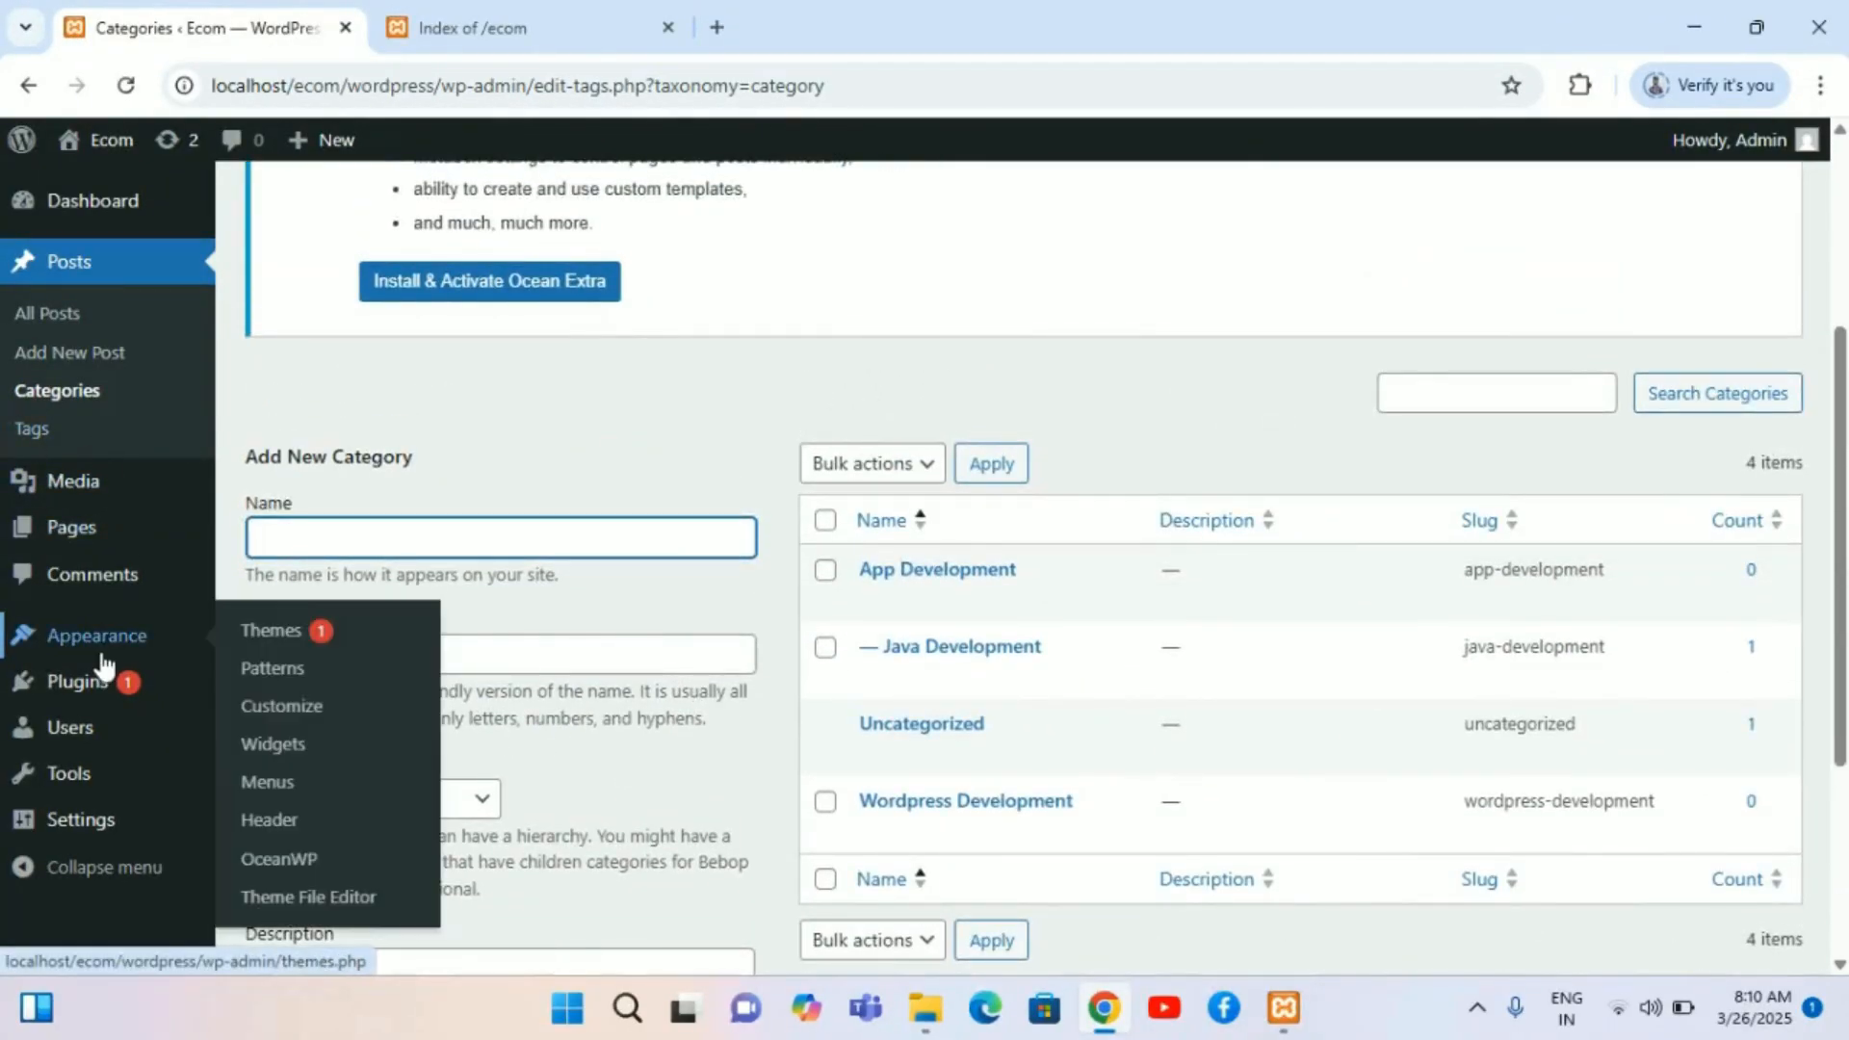
# Step: Scroll through the Categories screen to review the Add New Category form and the existing category list
pyautogui.moveTo(115, 782)
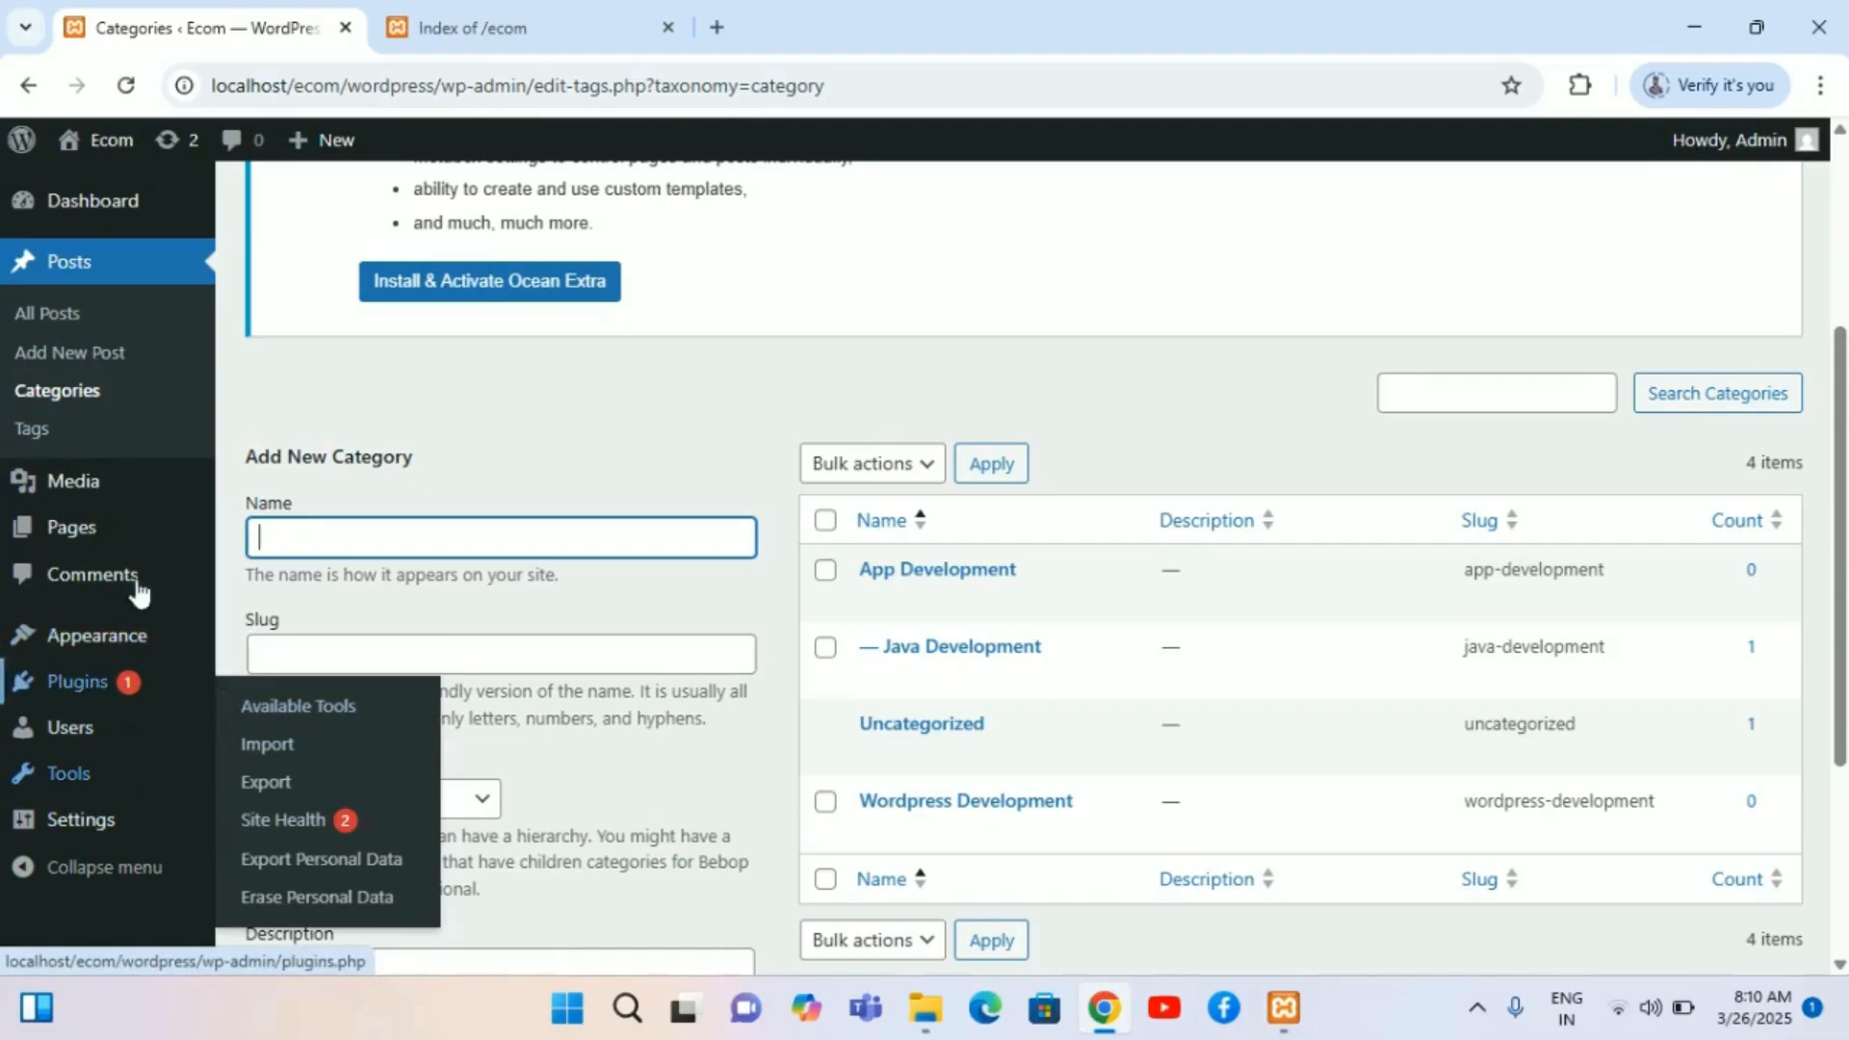
pyautogui.moveTo(163, 535)
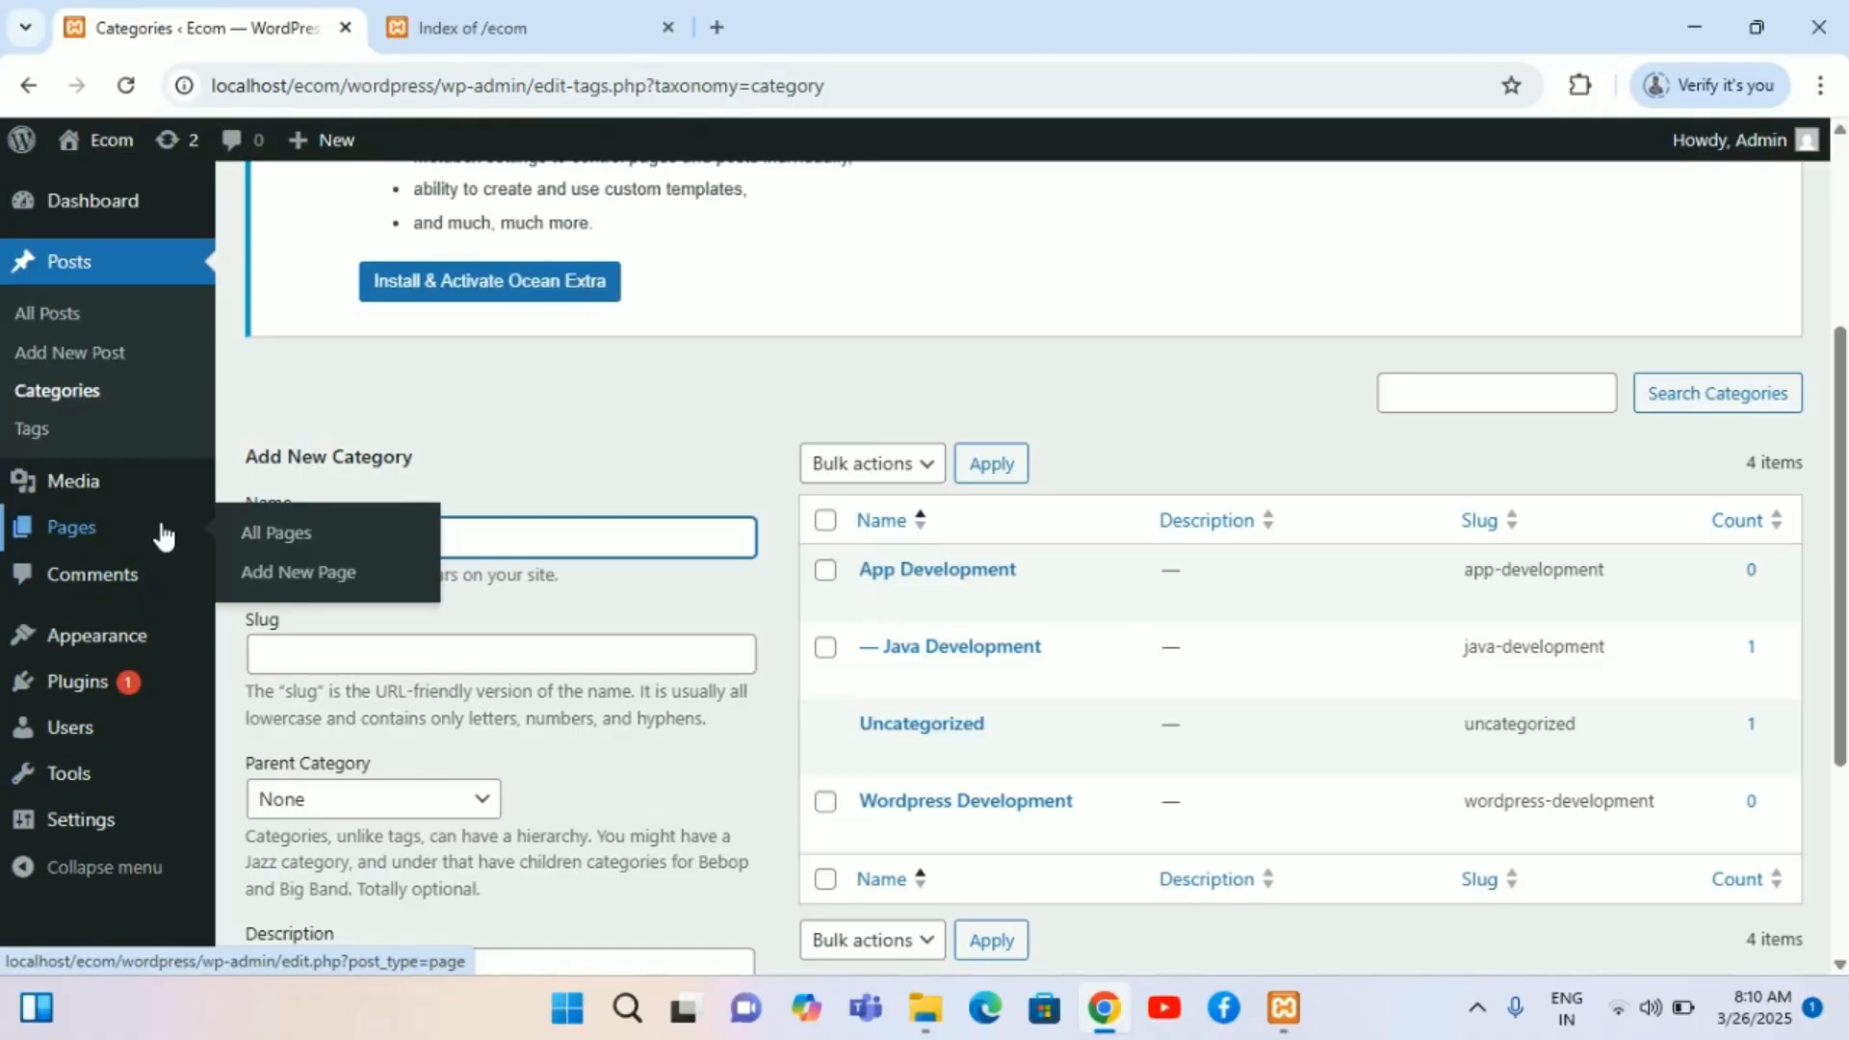
pyautogui.scroll(-3, 558, 498)
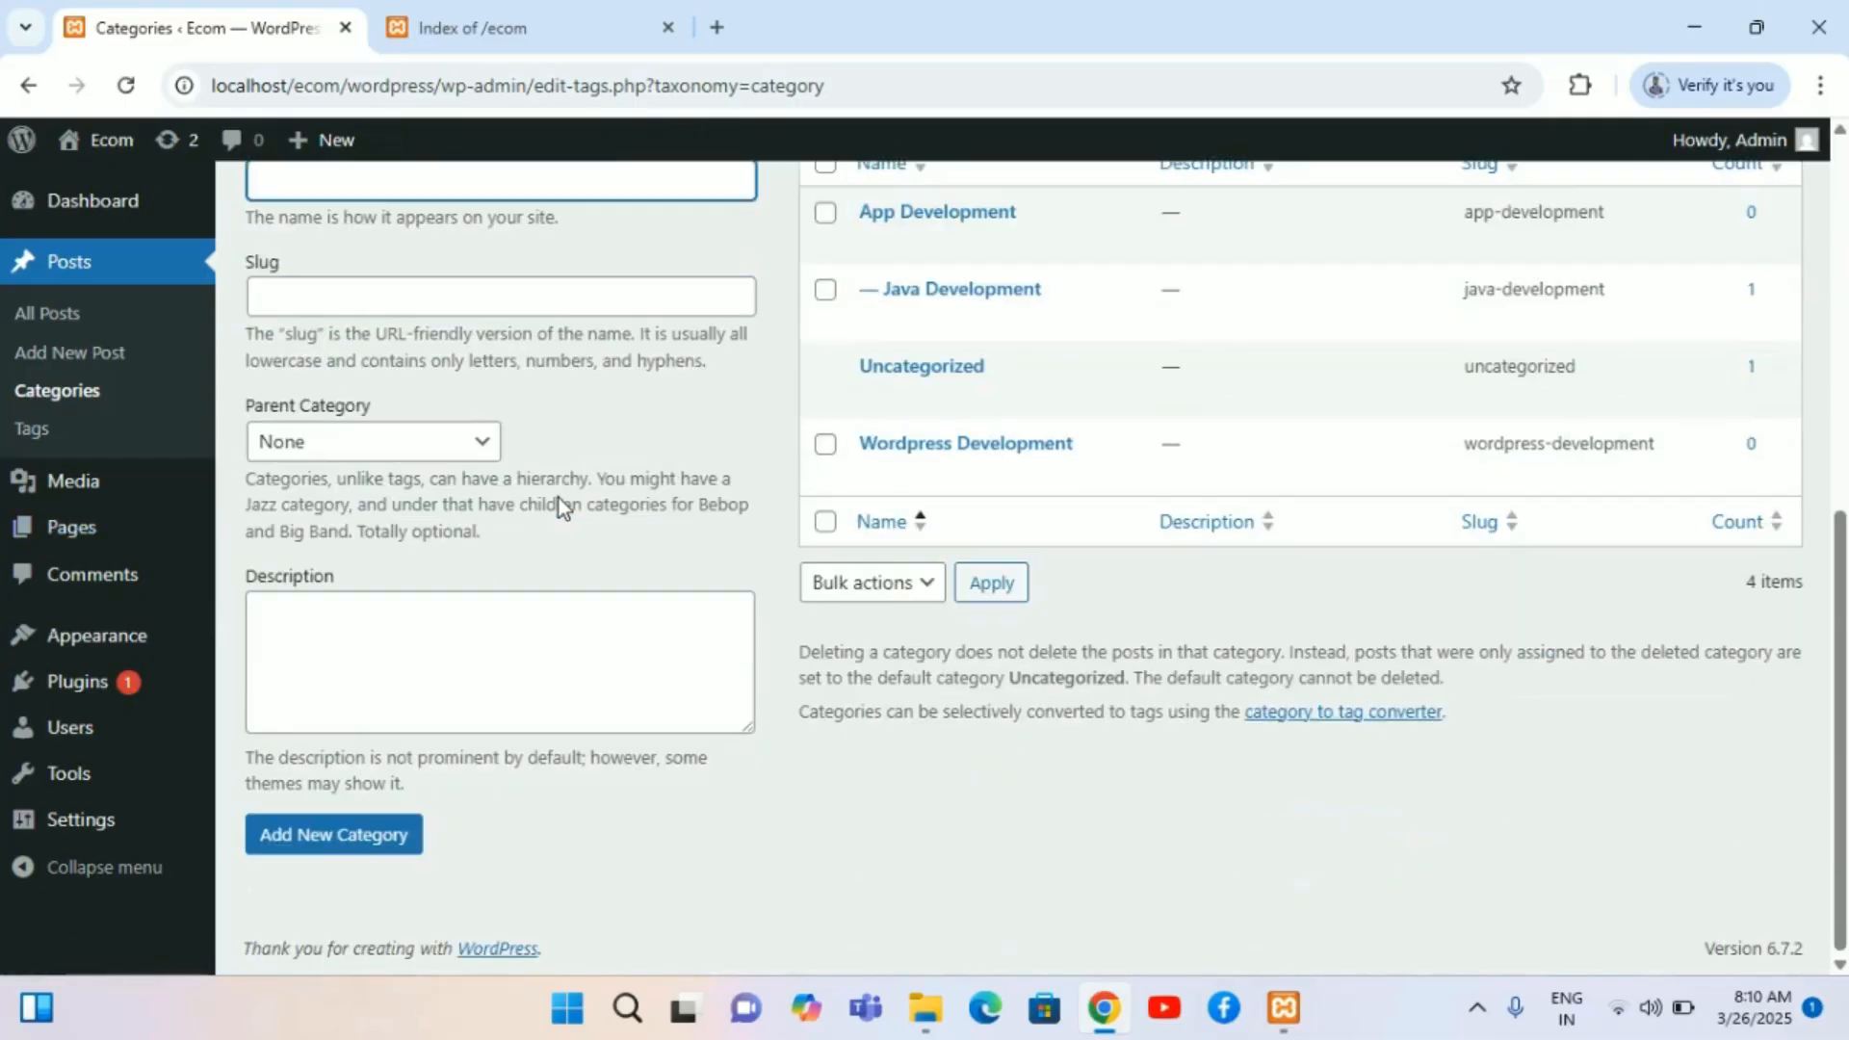
pyautogui.scroll(6, 559, 498)
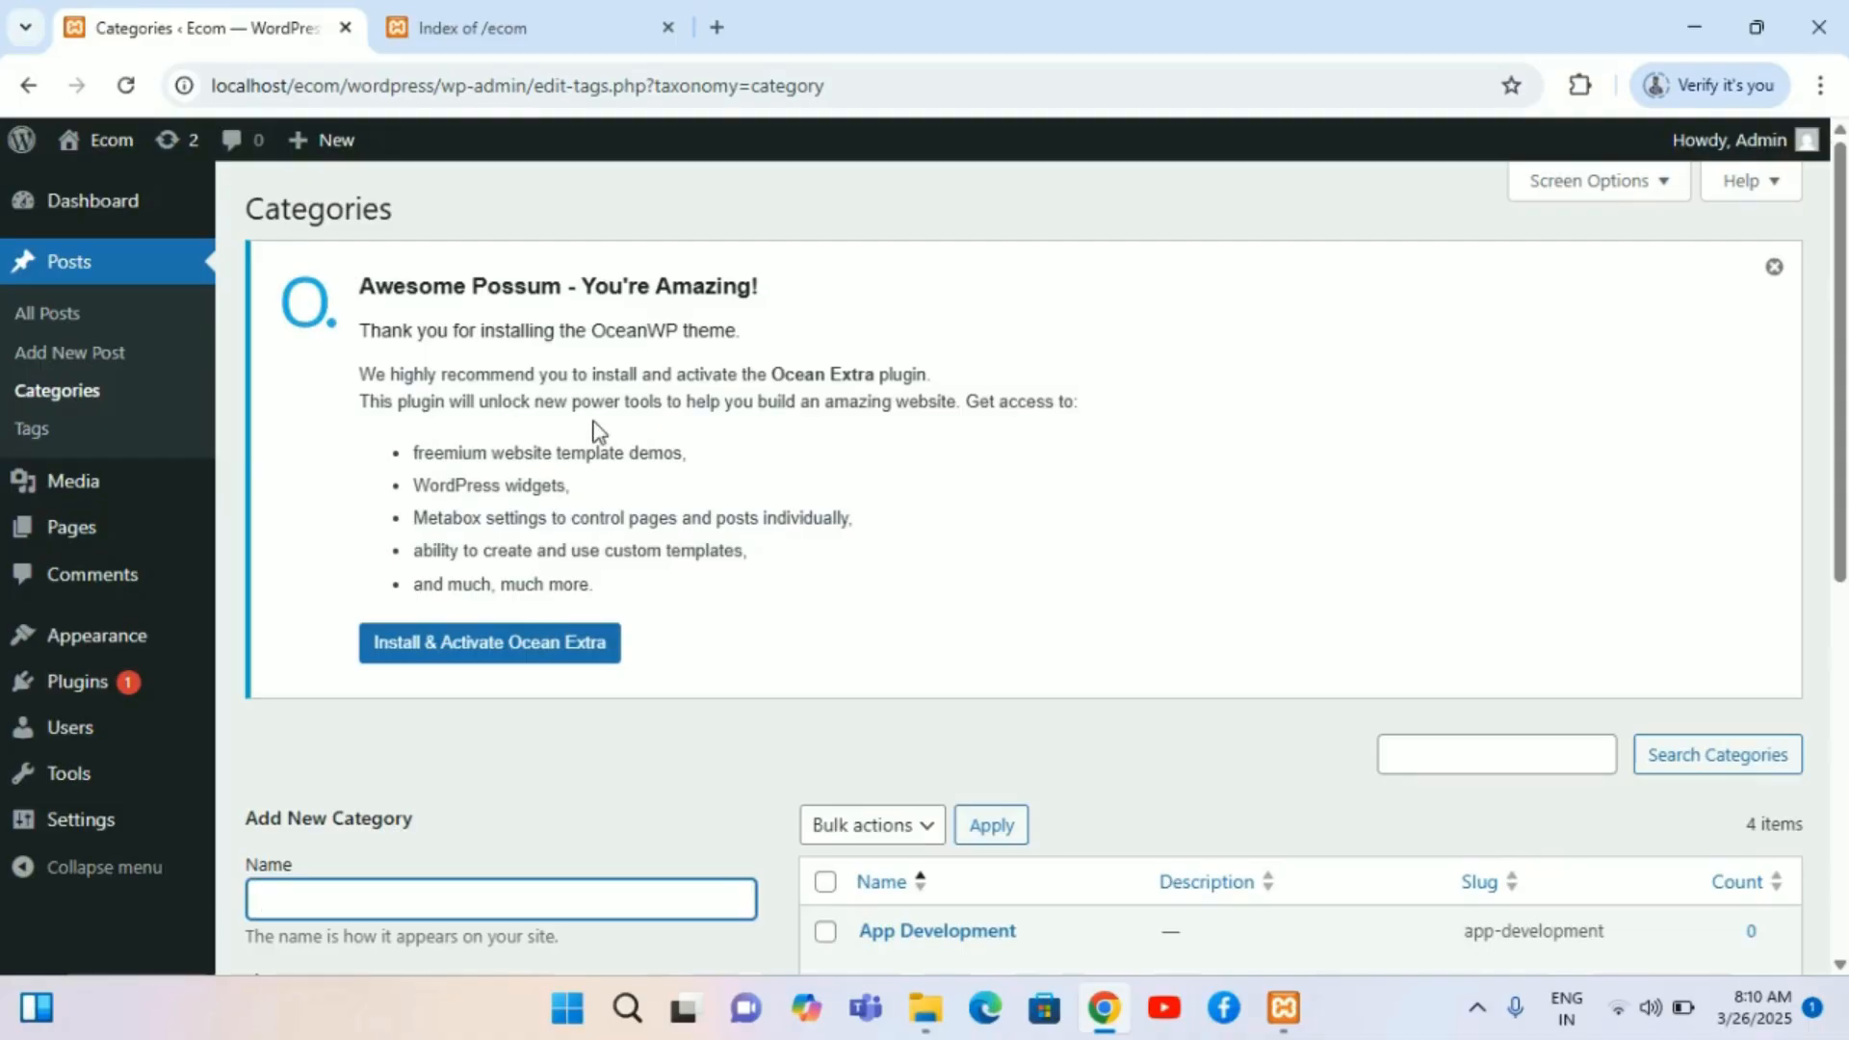
pyautogui.scroll(-2, 597, 428)
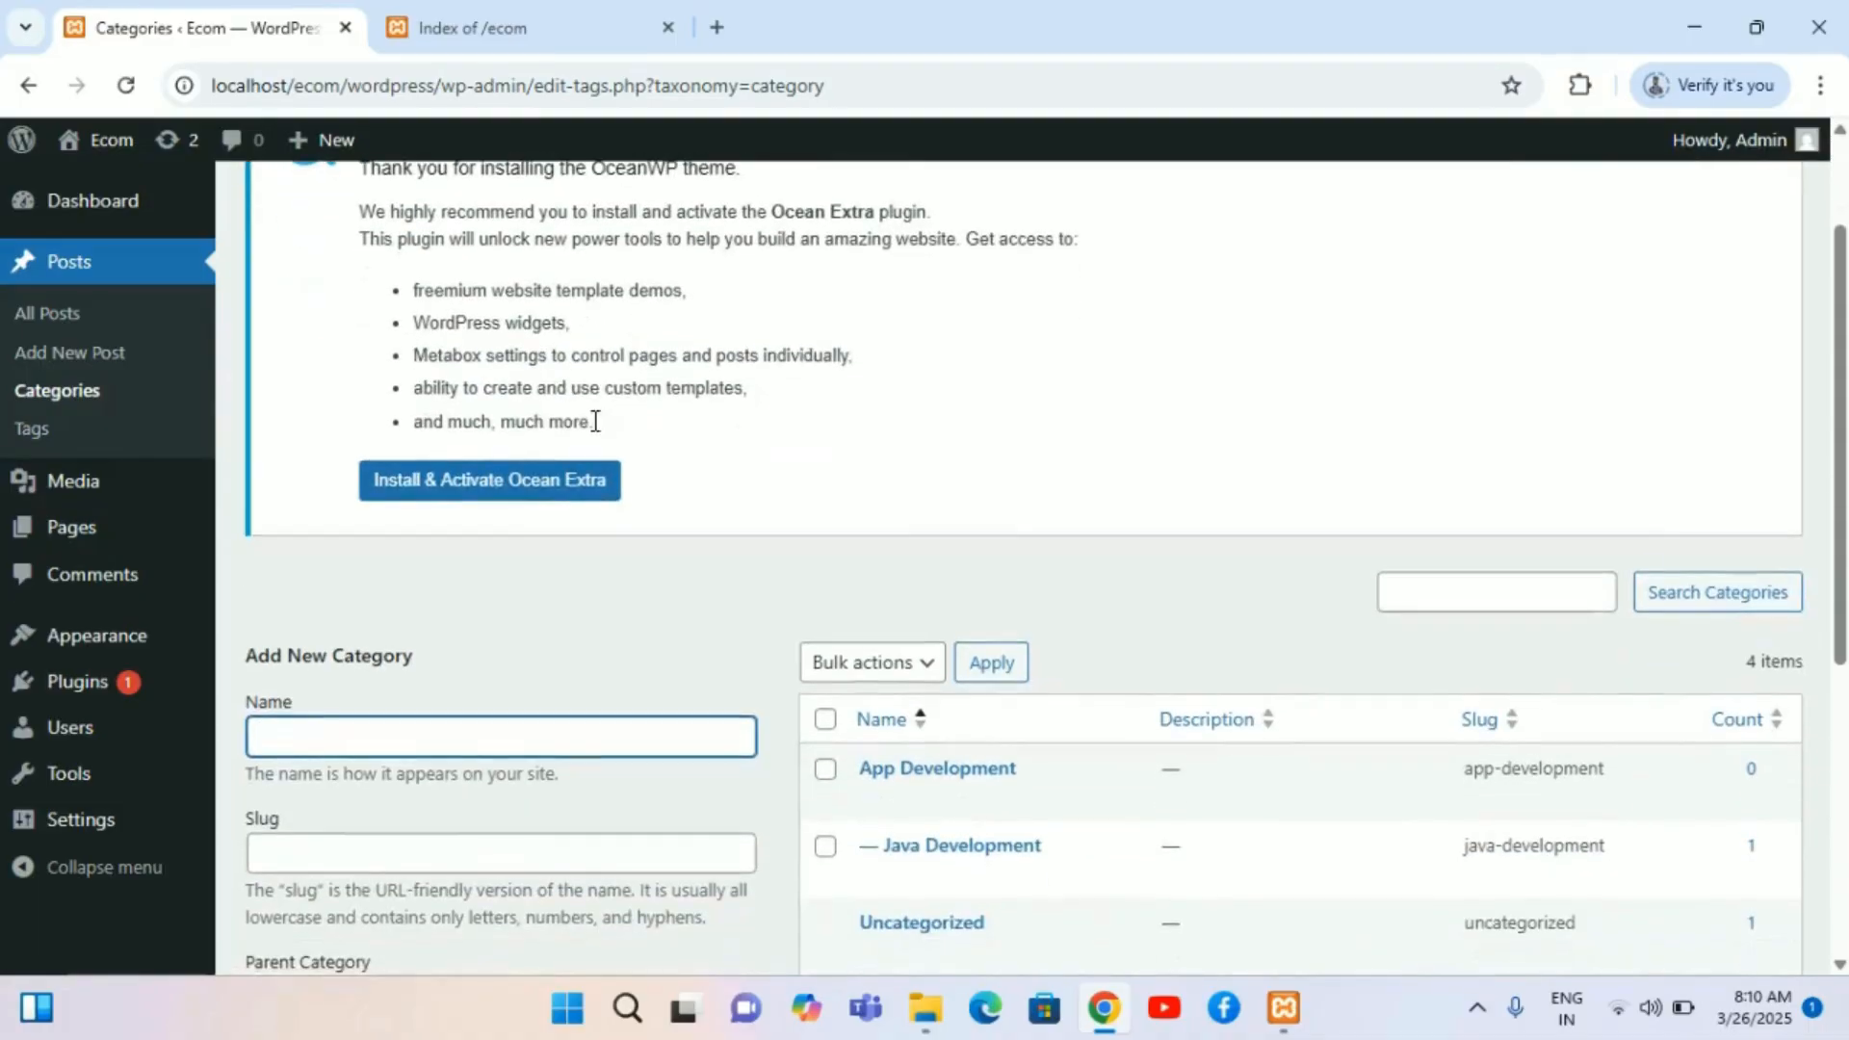
pyautogui.scroll(-5, 595, 420)
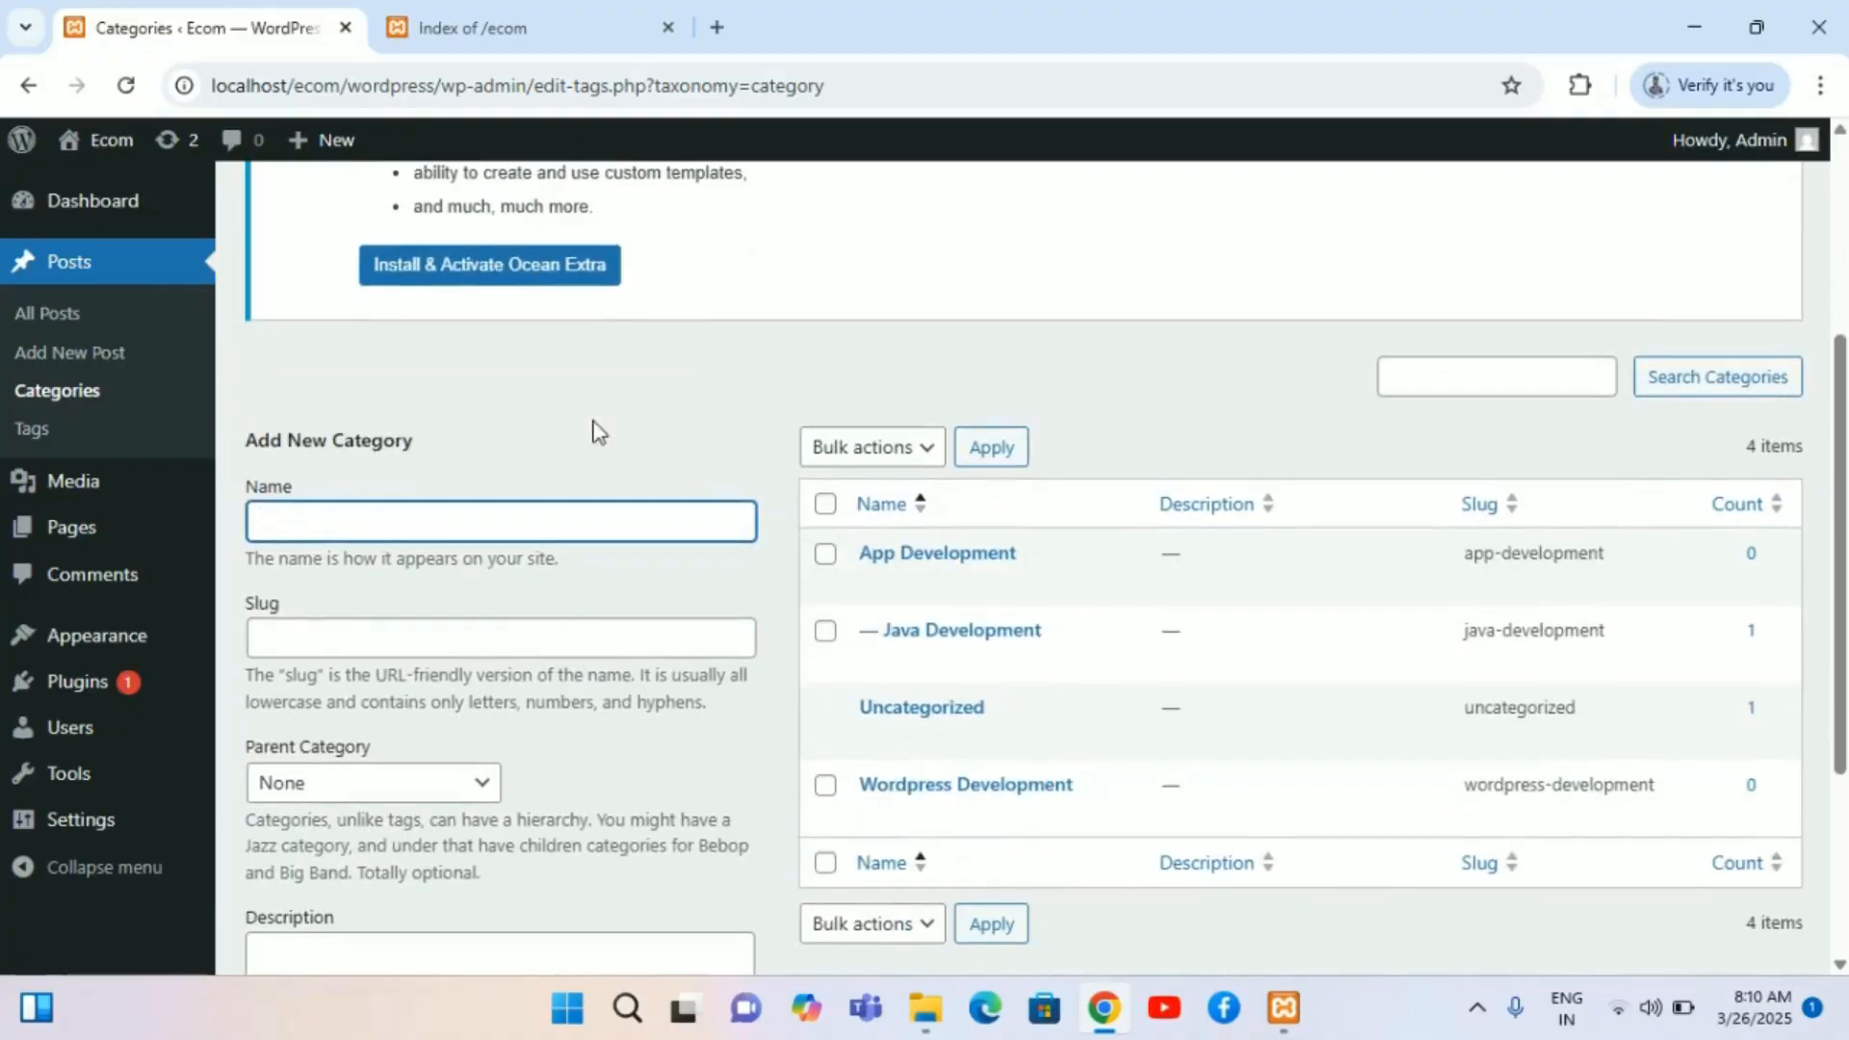
pyautogui.scroll(-2, 595, 423)
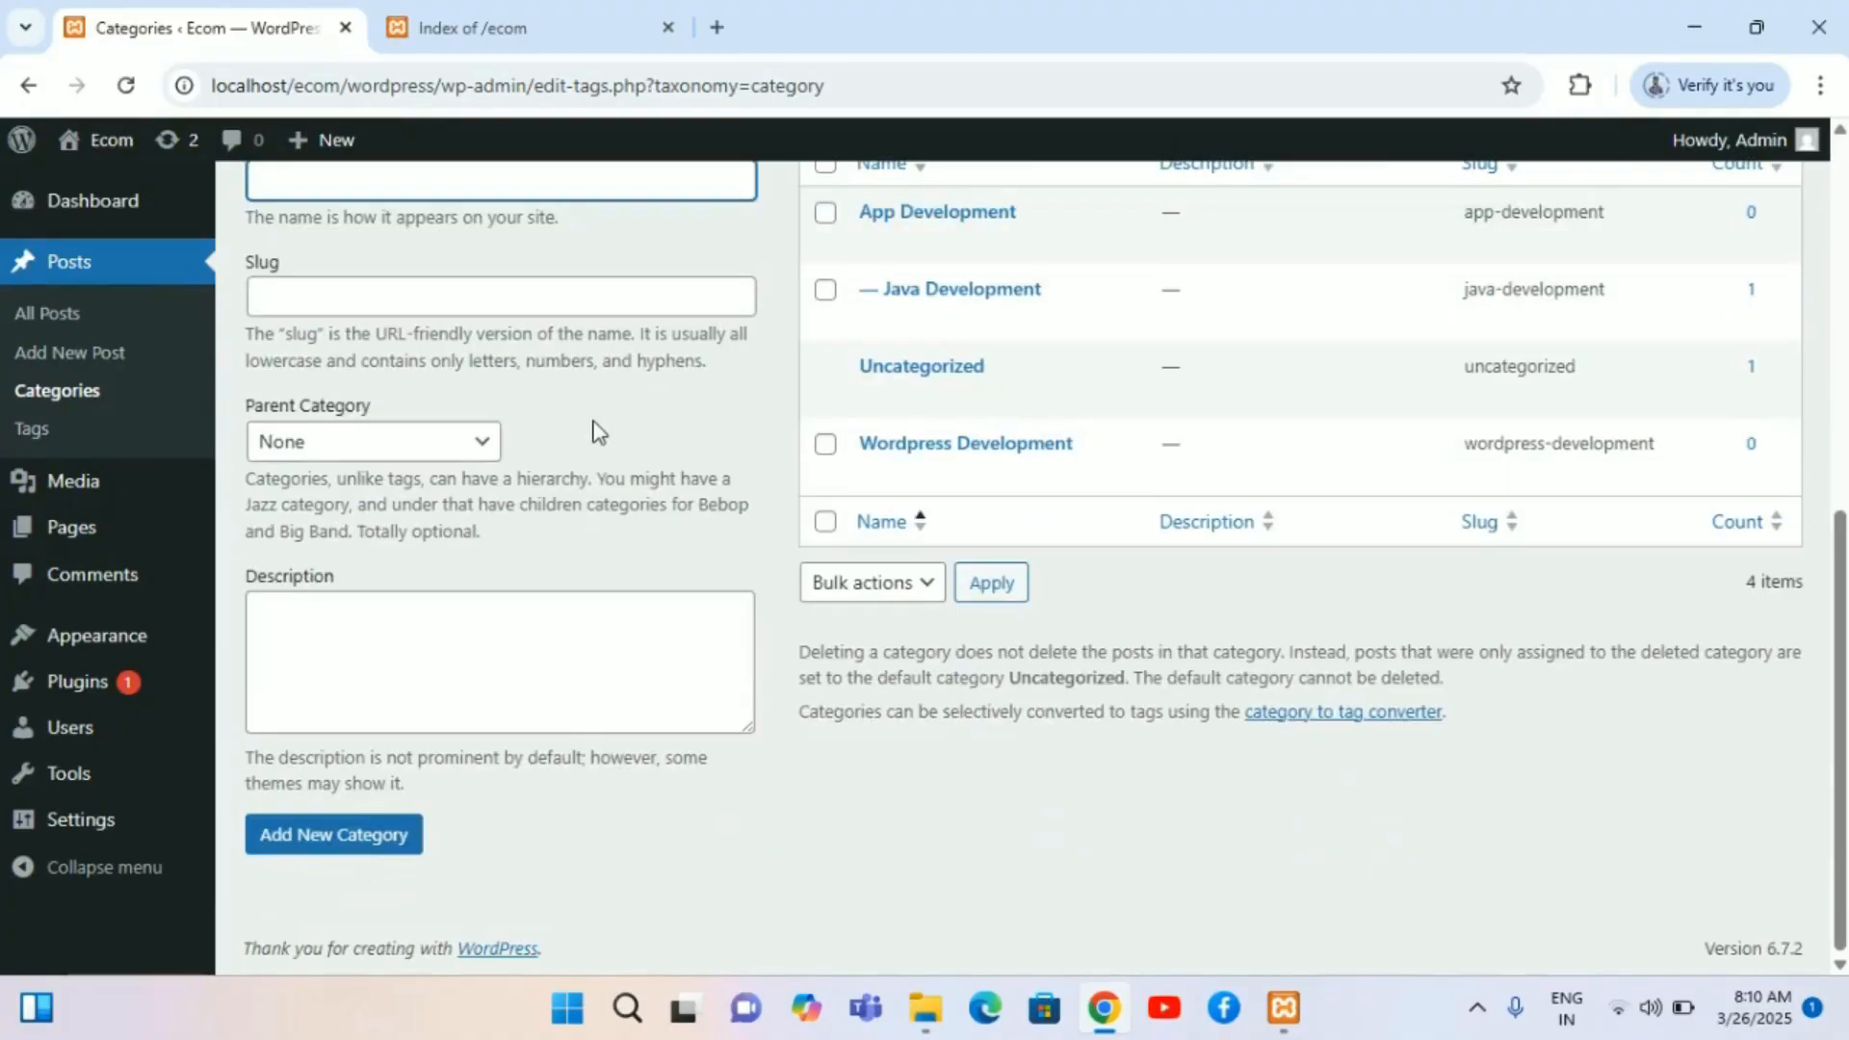
# Step: Switch to the other tab, open the wordpress site's home page and scroll through its posts and sidebar categories
pyautogui.click(511, 4)
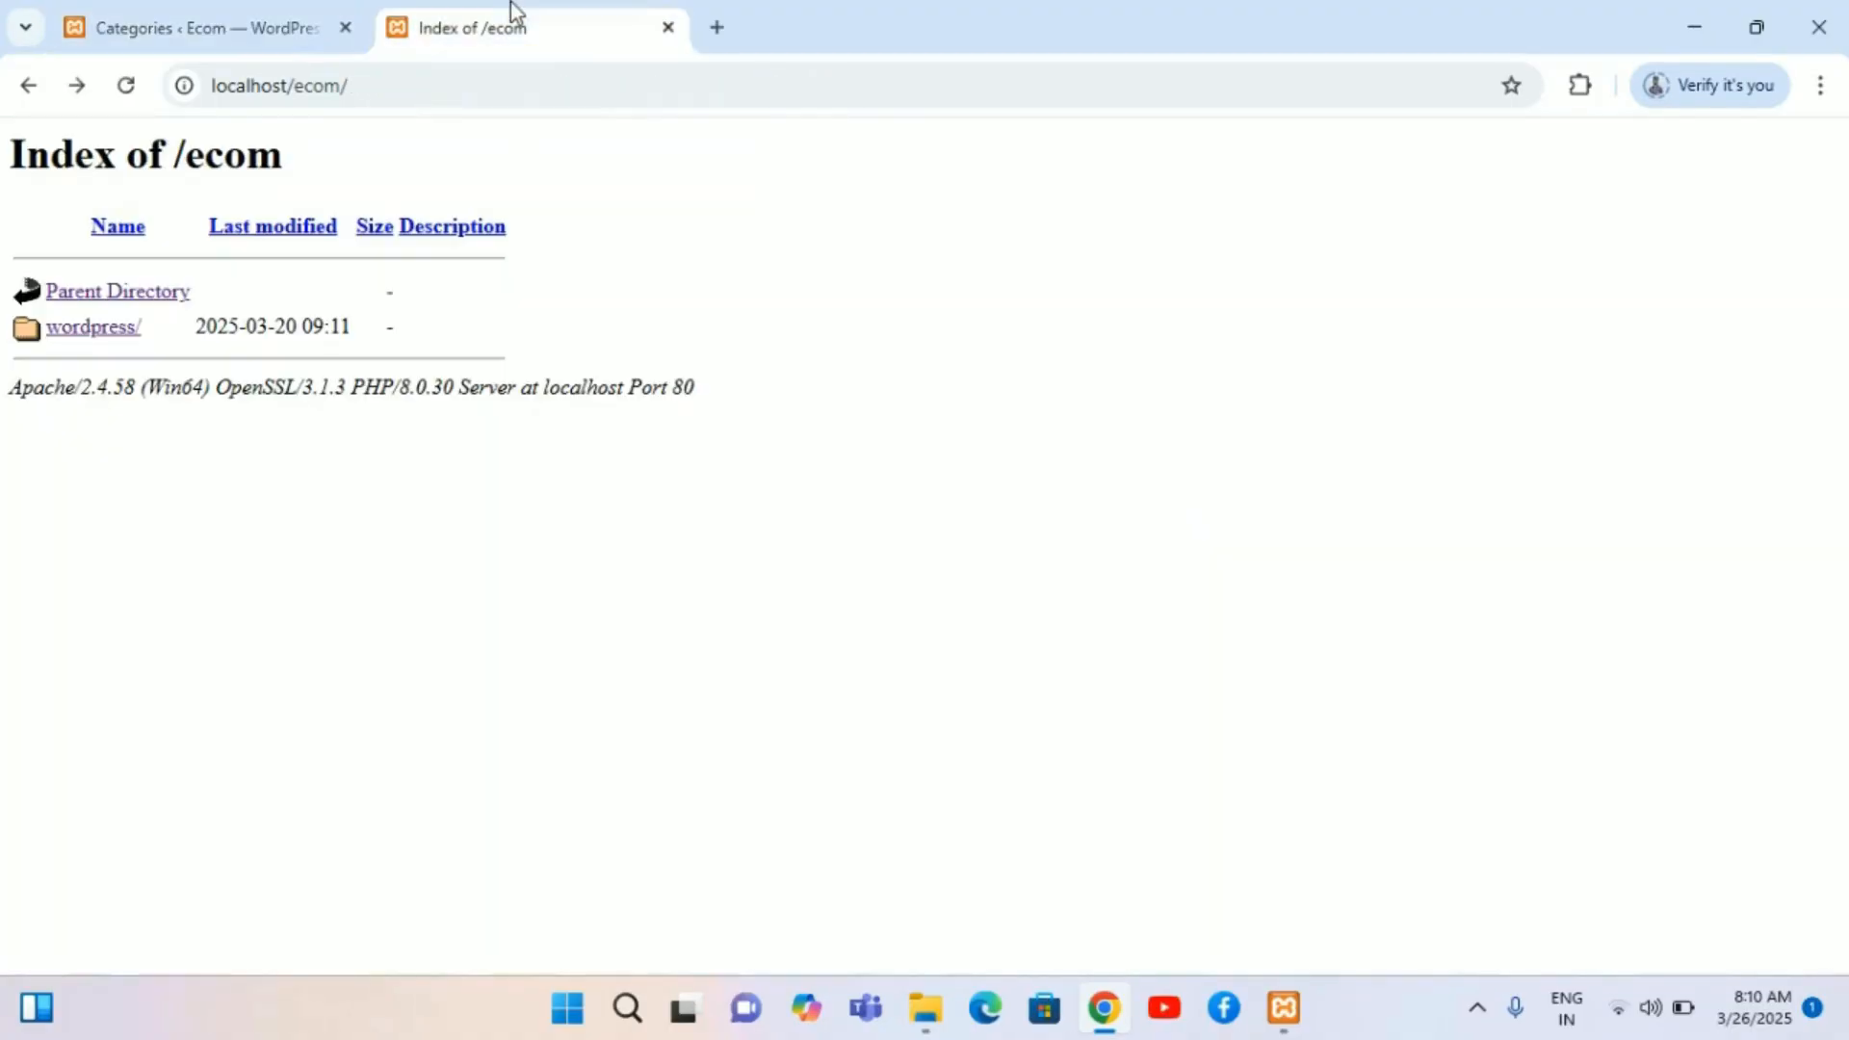
pyautogui.click(104, 339)
pyautogui.scroll(-10, 1023, 677)
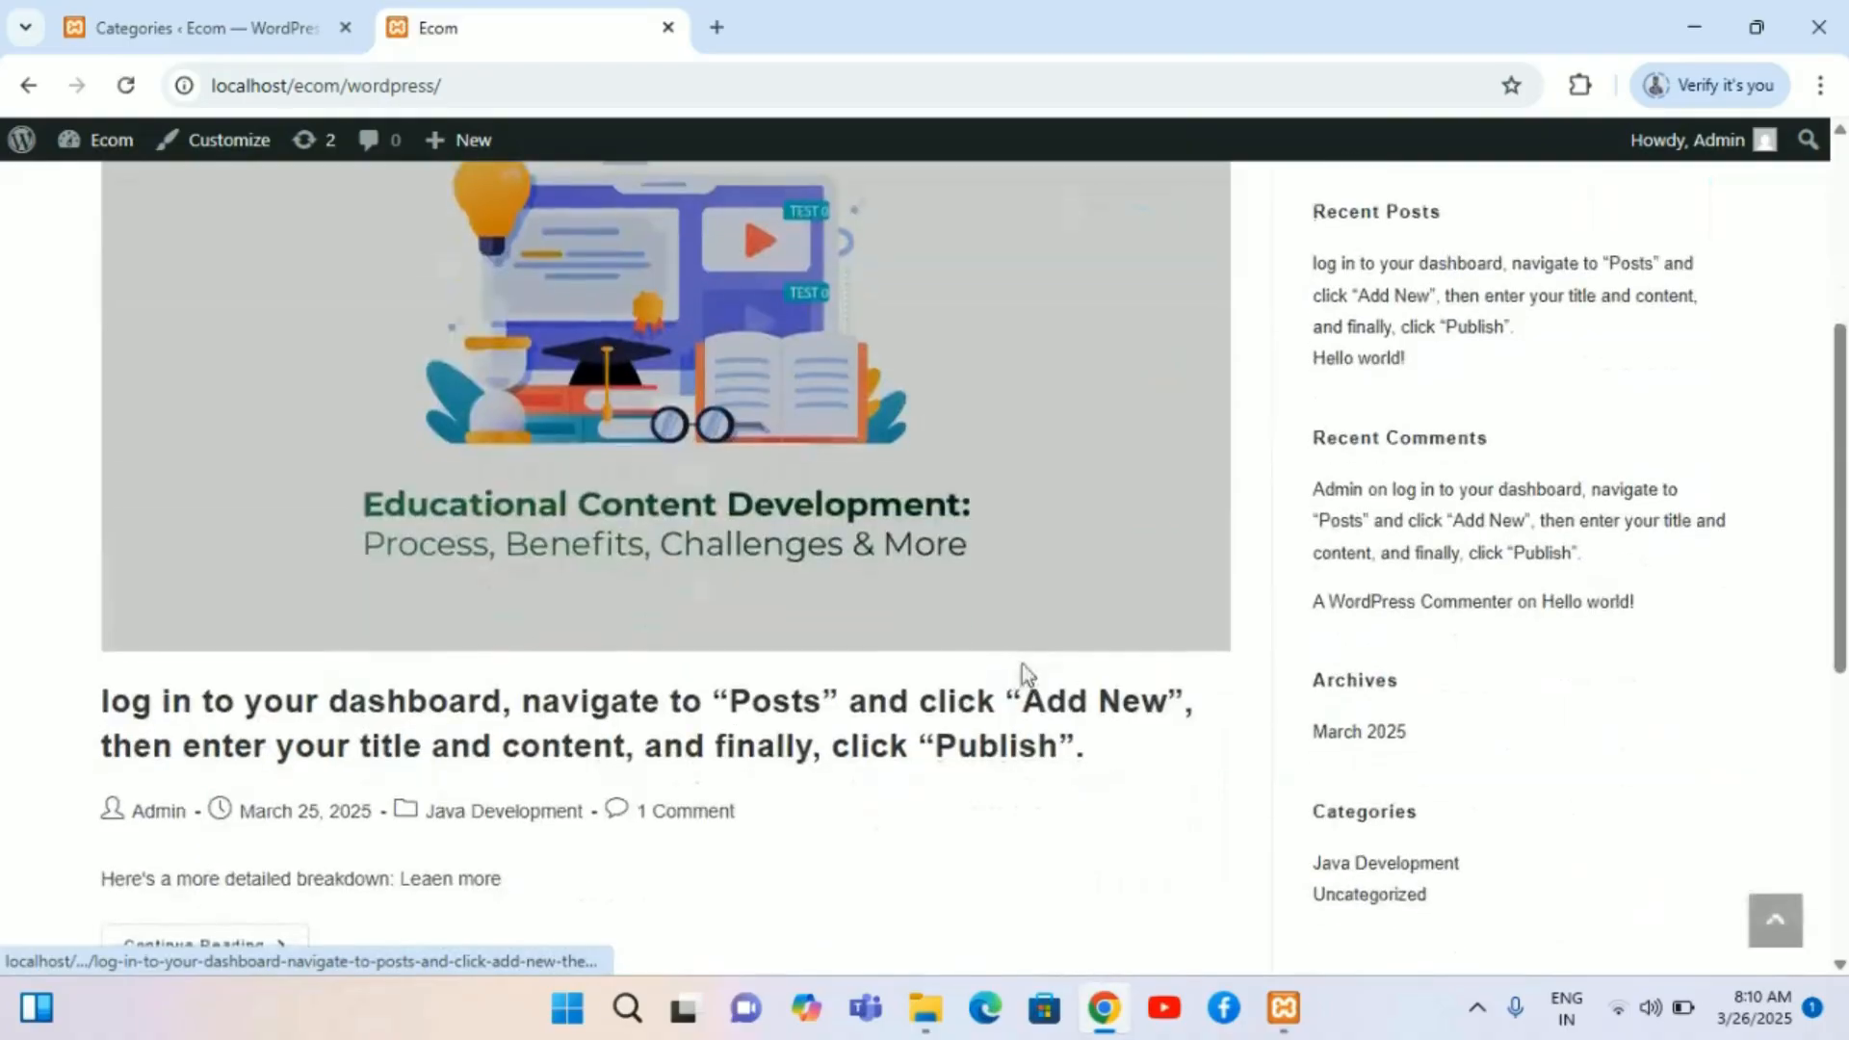
pyautogui.scroll(7, 1023, 677)
pyautogui.scroll(4, 1023, 677)
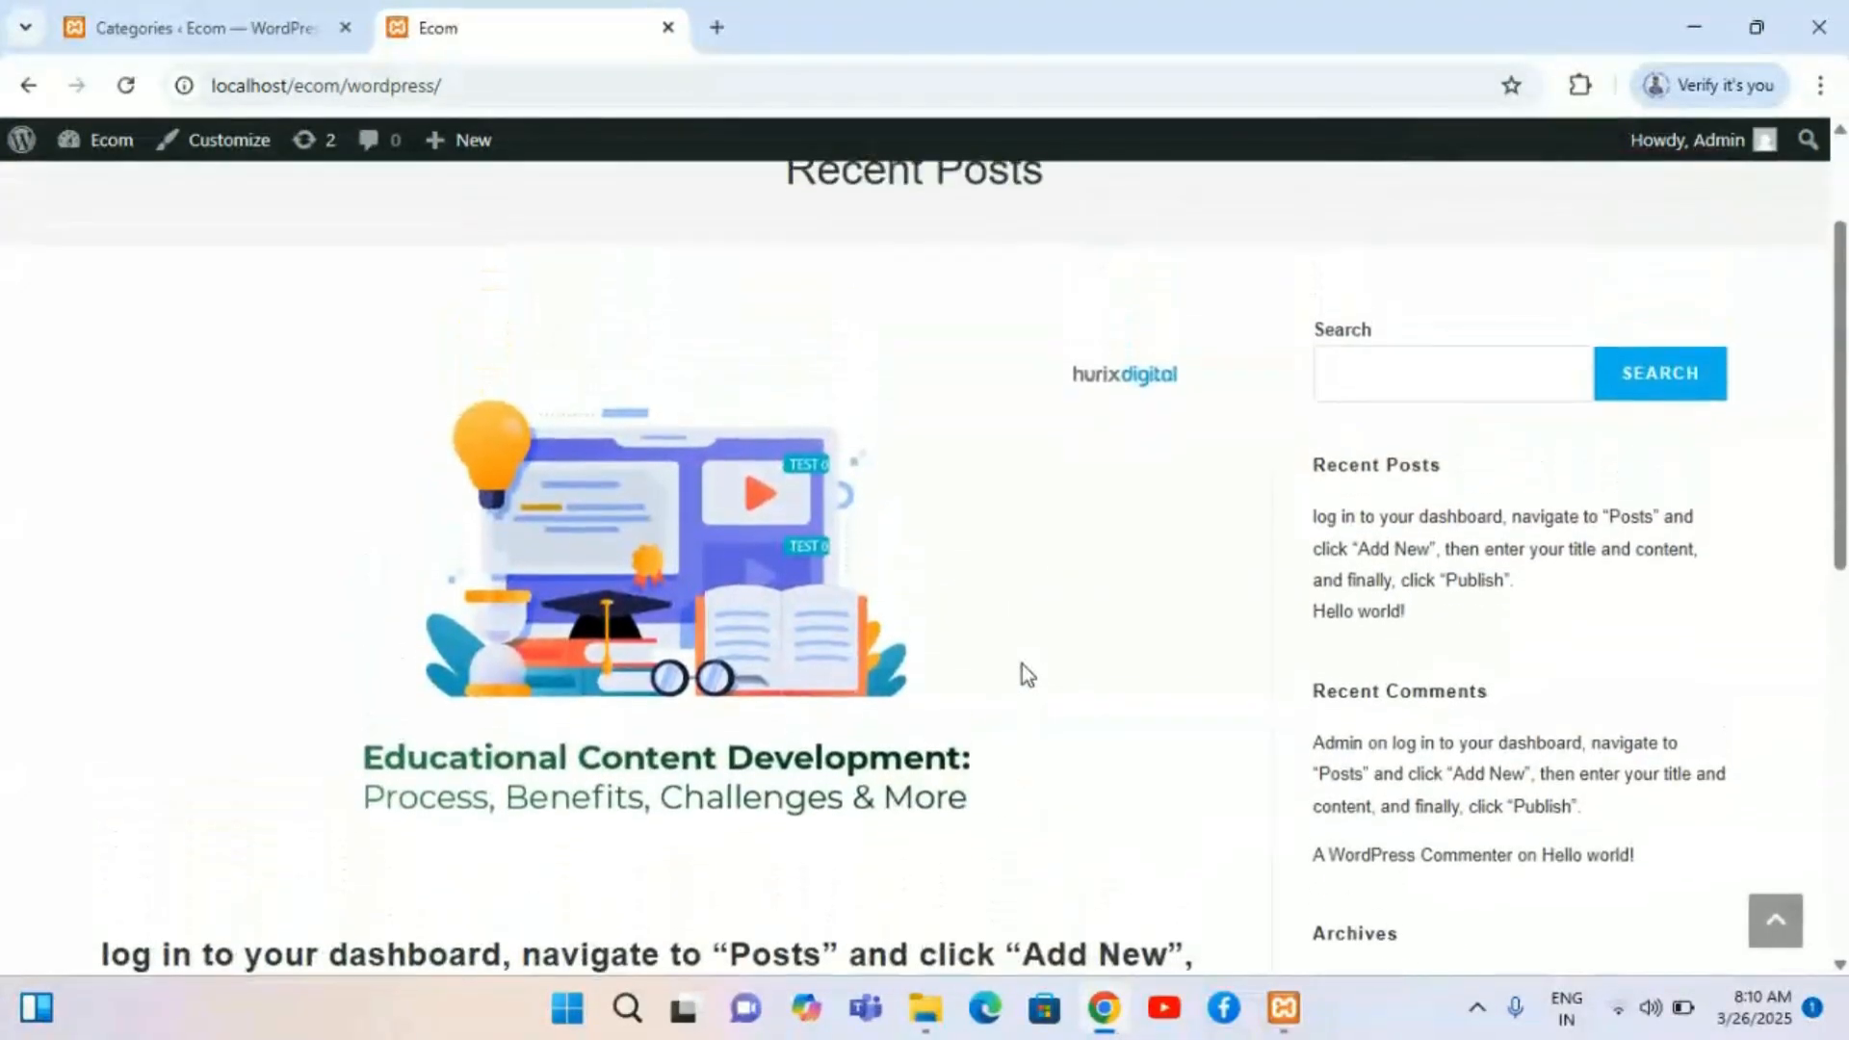
pyautogui.scroll(-10, 1023, 677)
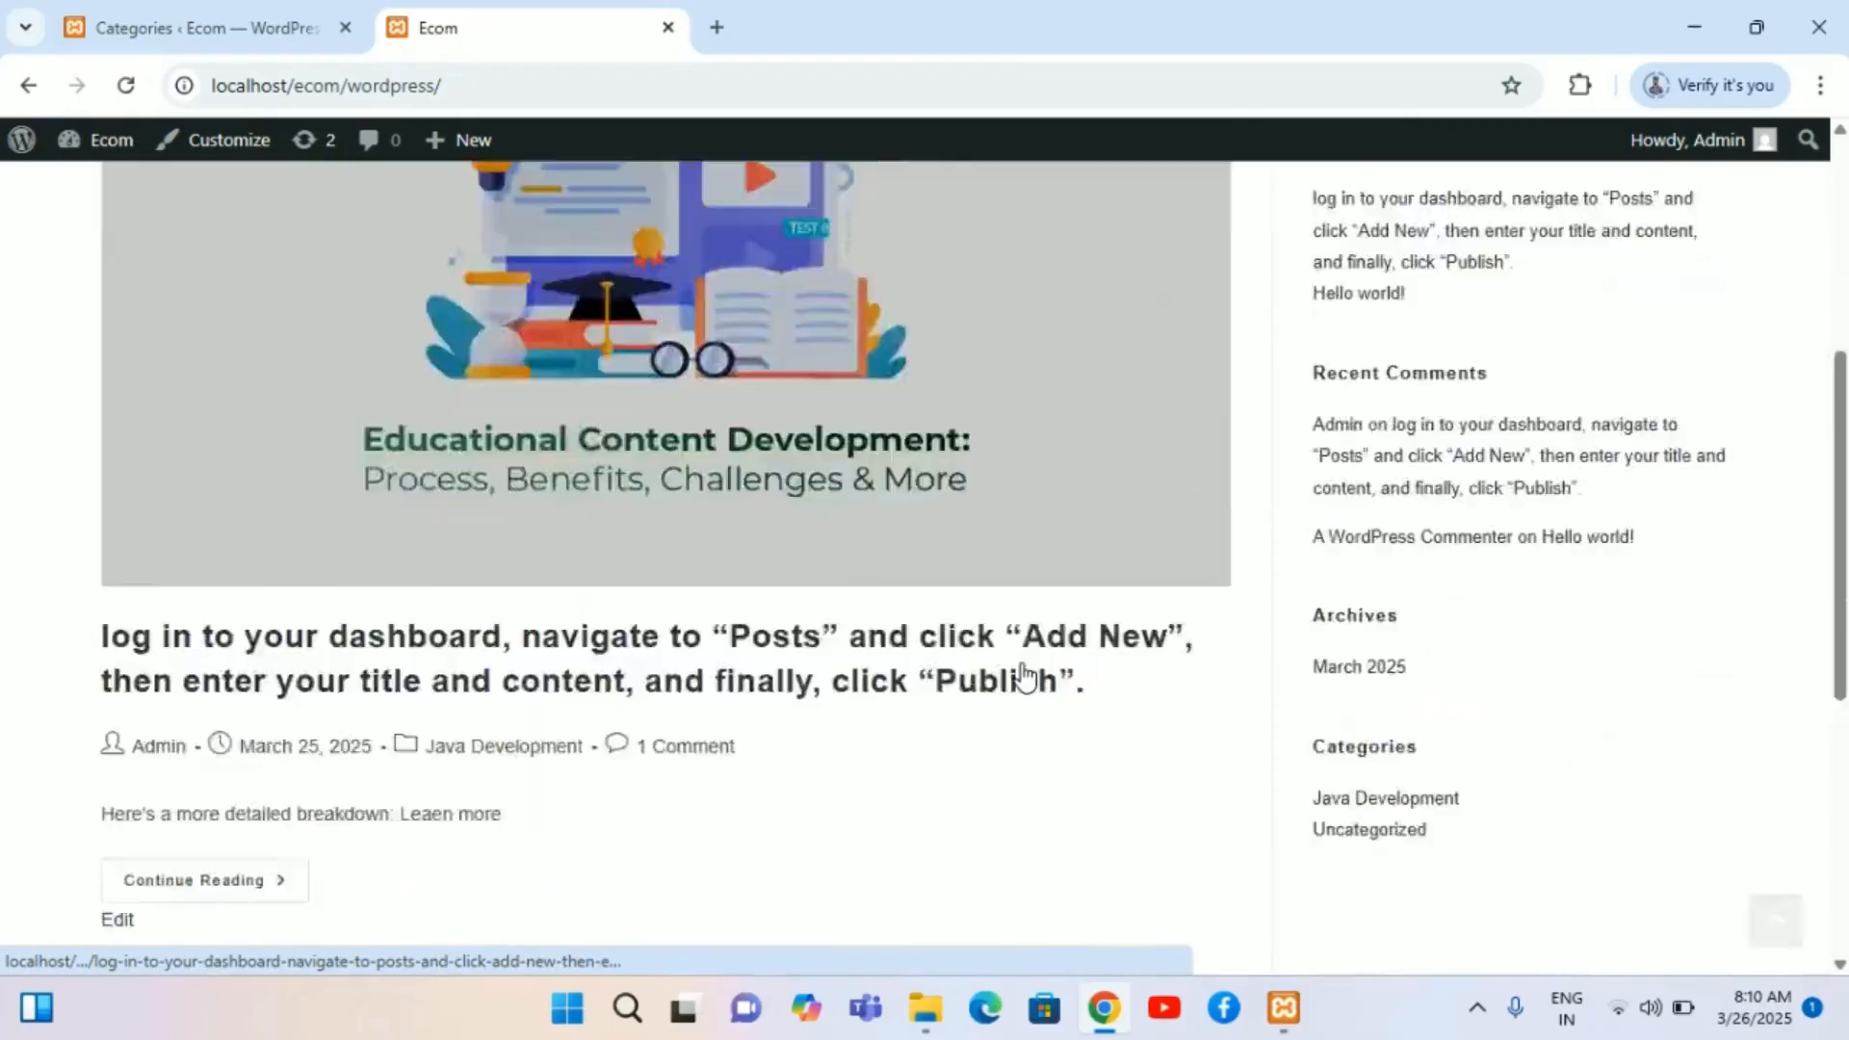
pyautogui.scroll(10, 1024, 676)
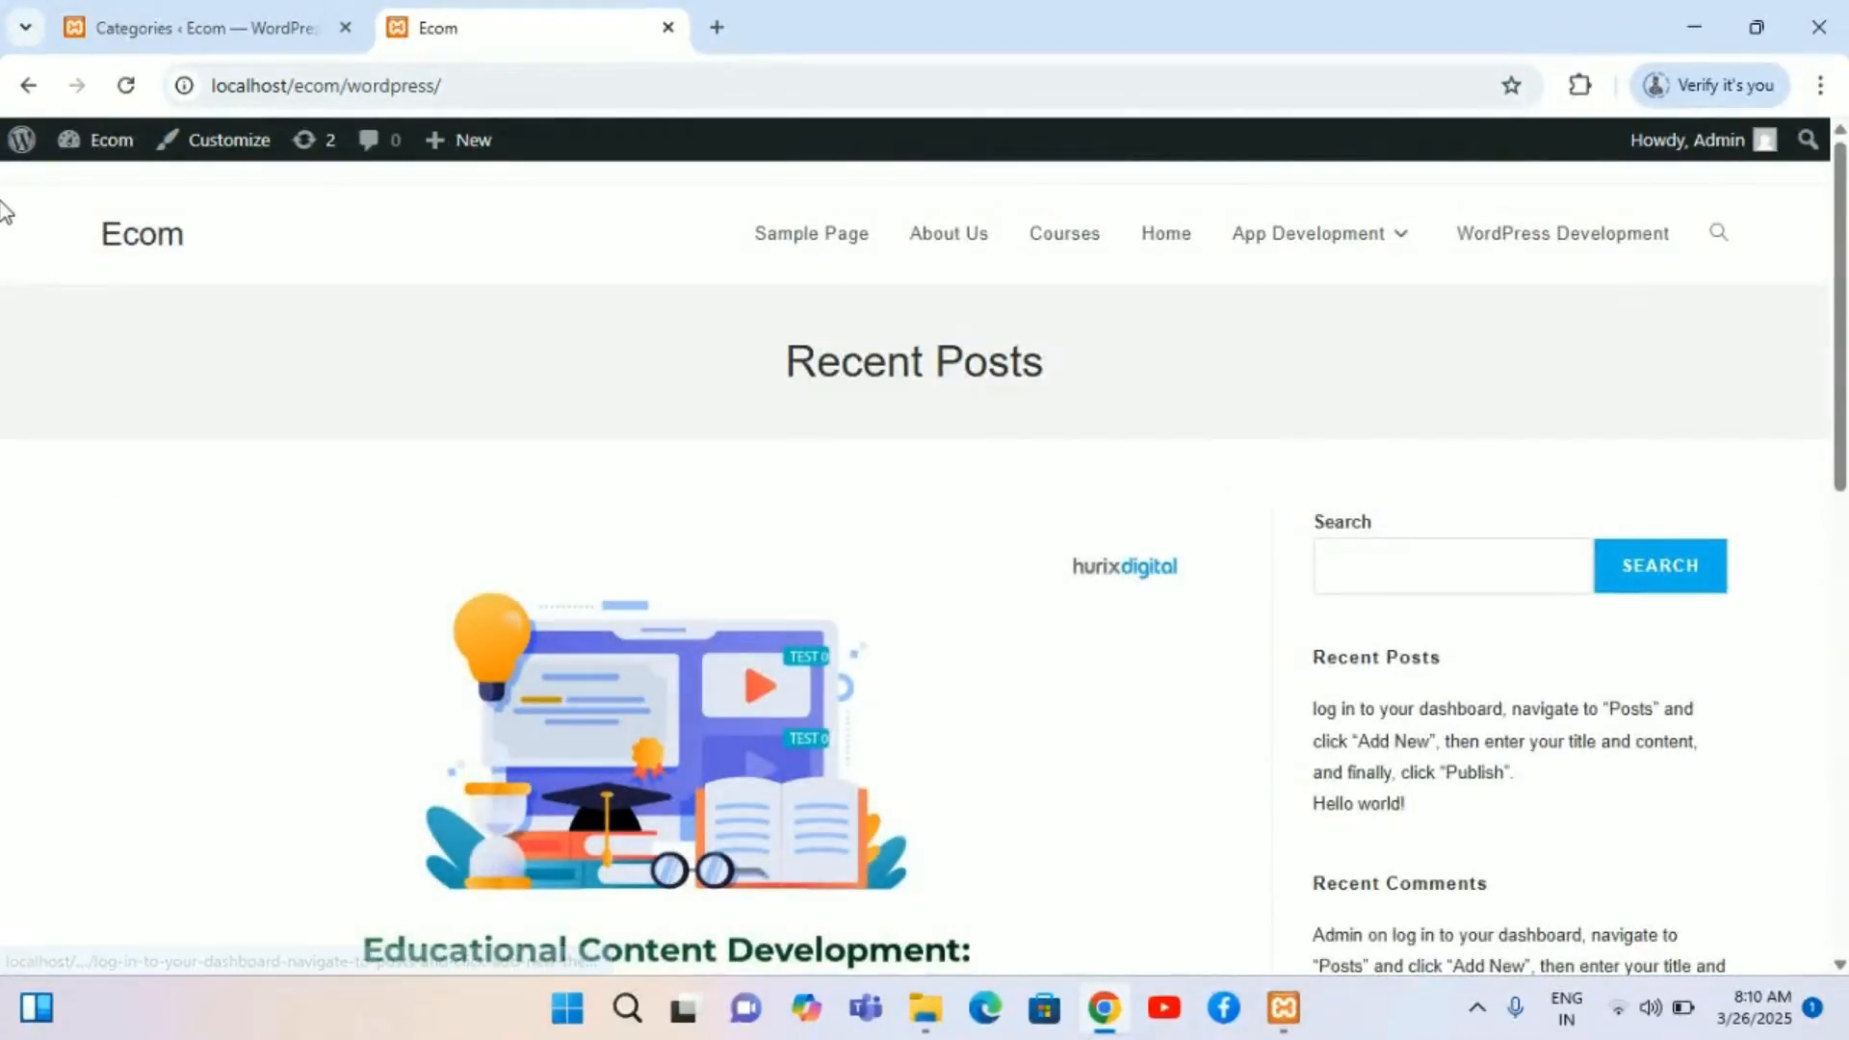
# Step: Go back to the admin Categories tab and scroll to the Add New Category form and category list
pyautogui.click(23, 90)
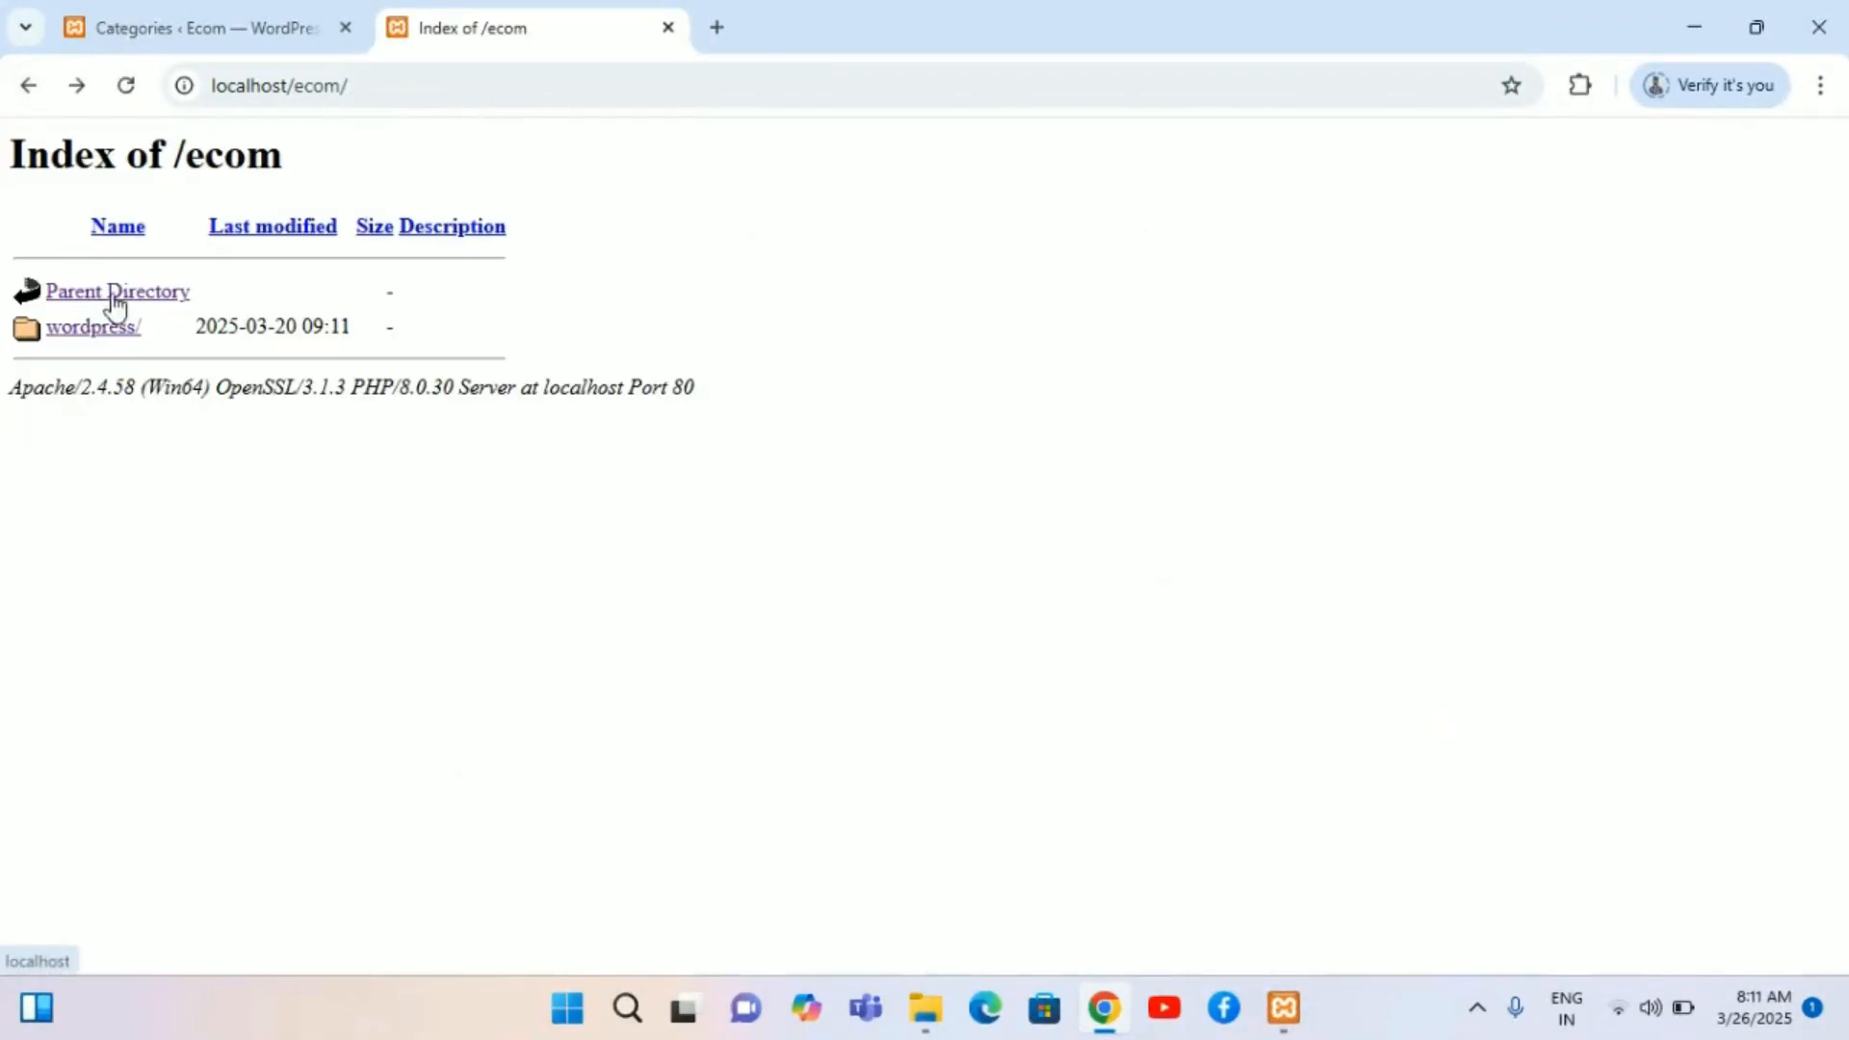
pyautogui.click(276, 4)
pyautogui.scroll(5, 423, 580)
pyautogui.scroll(2, 423, 579)
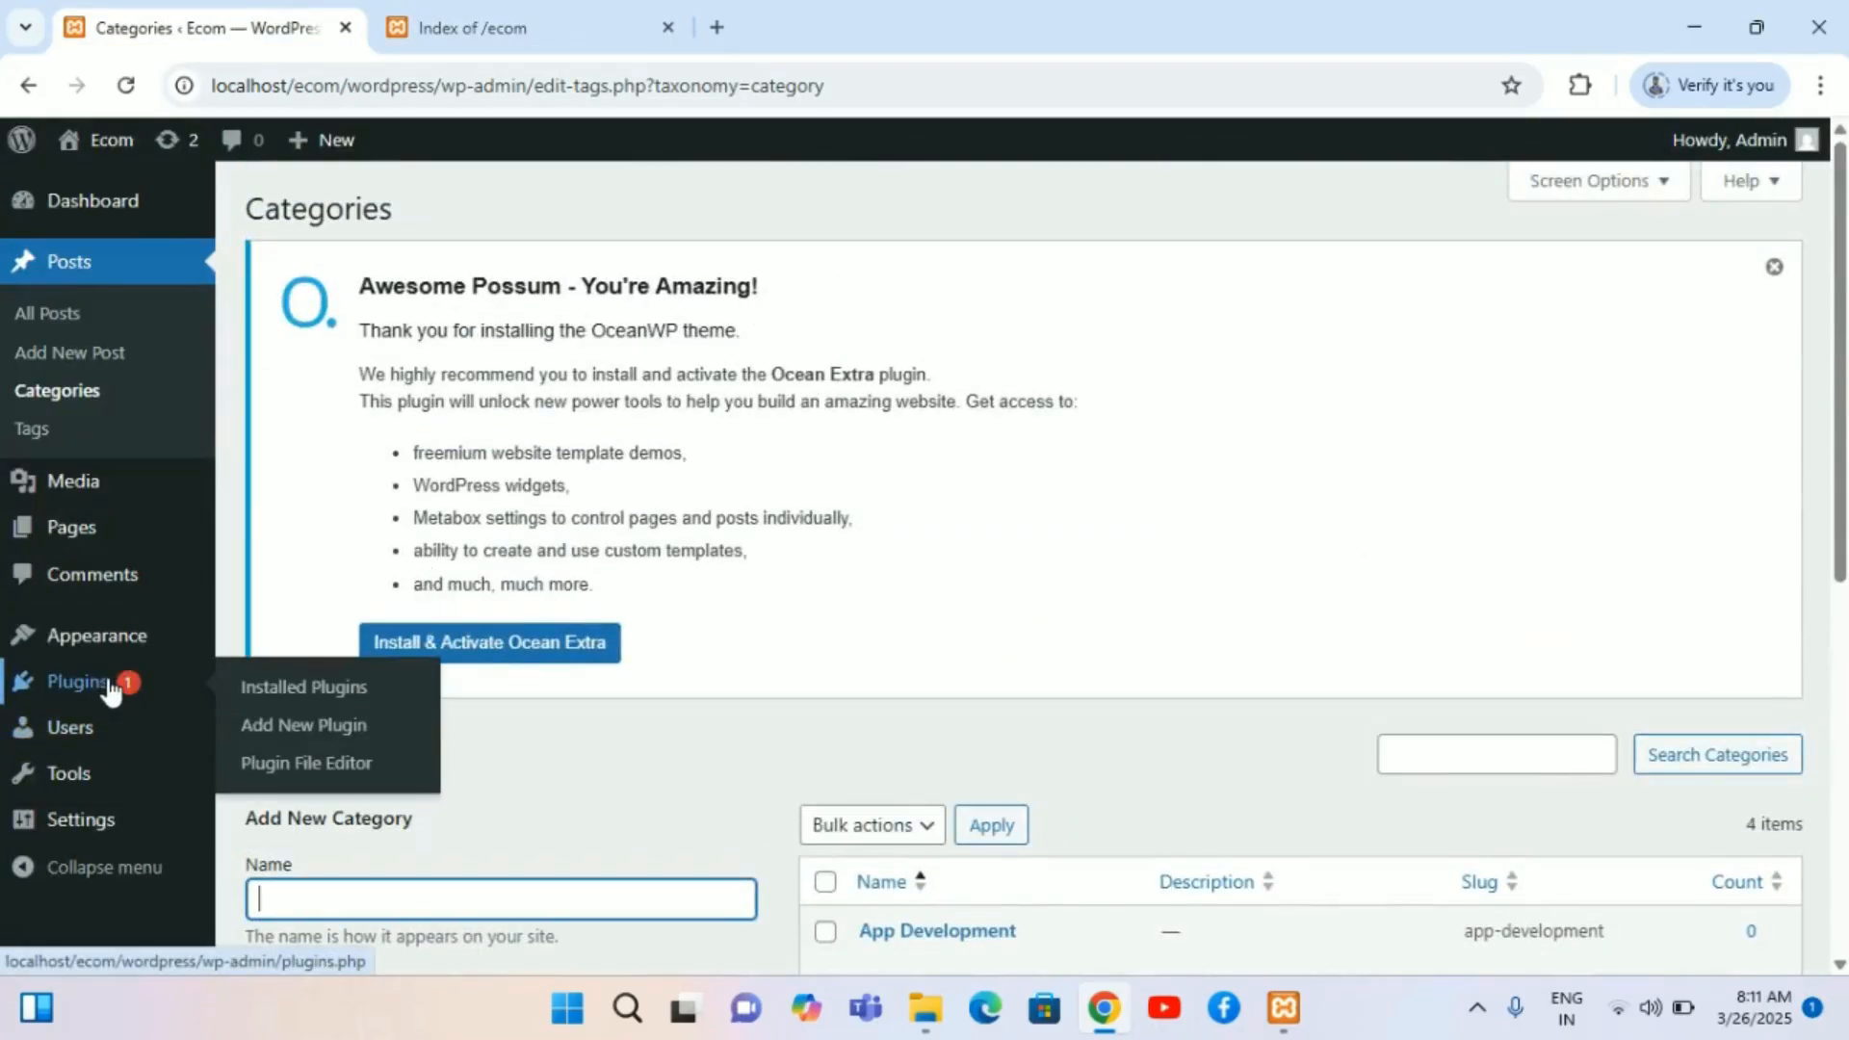
pyautogui.moveTo(238, 860)
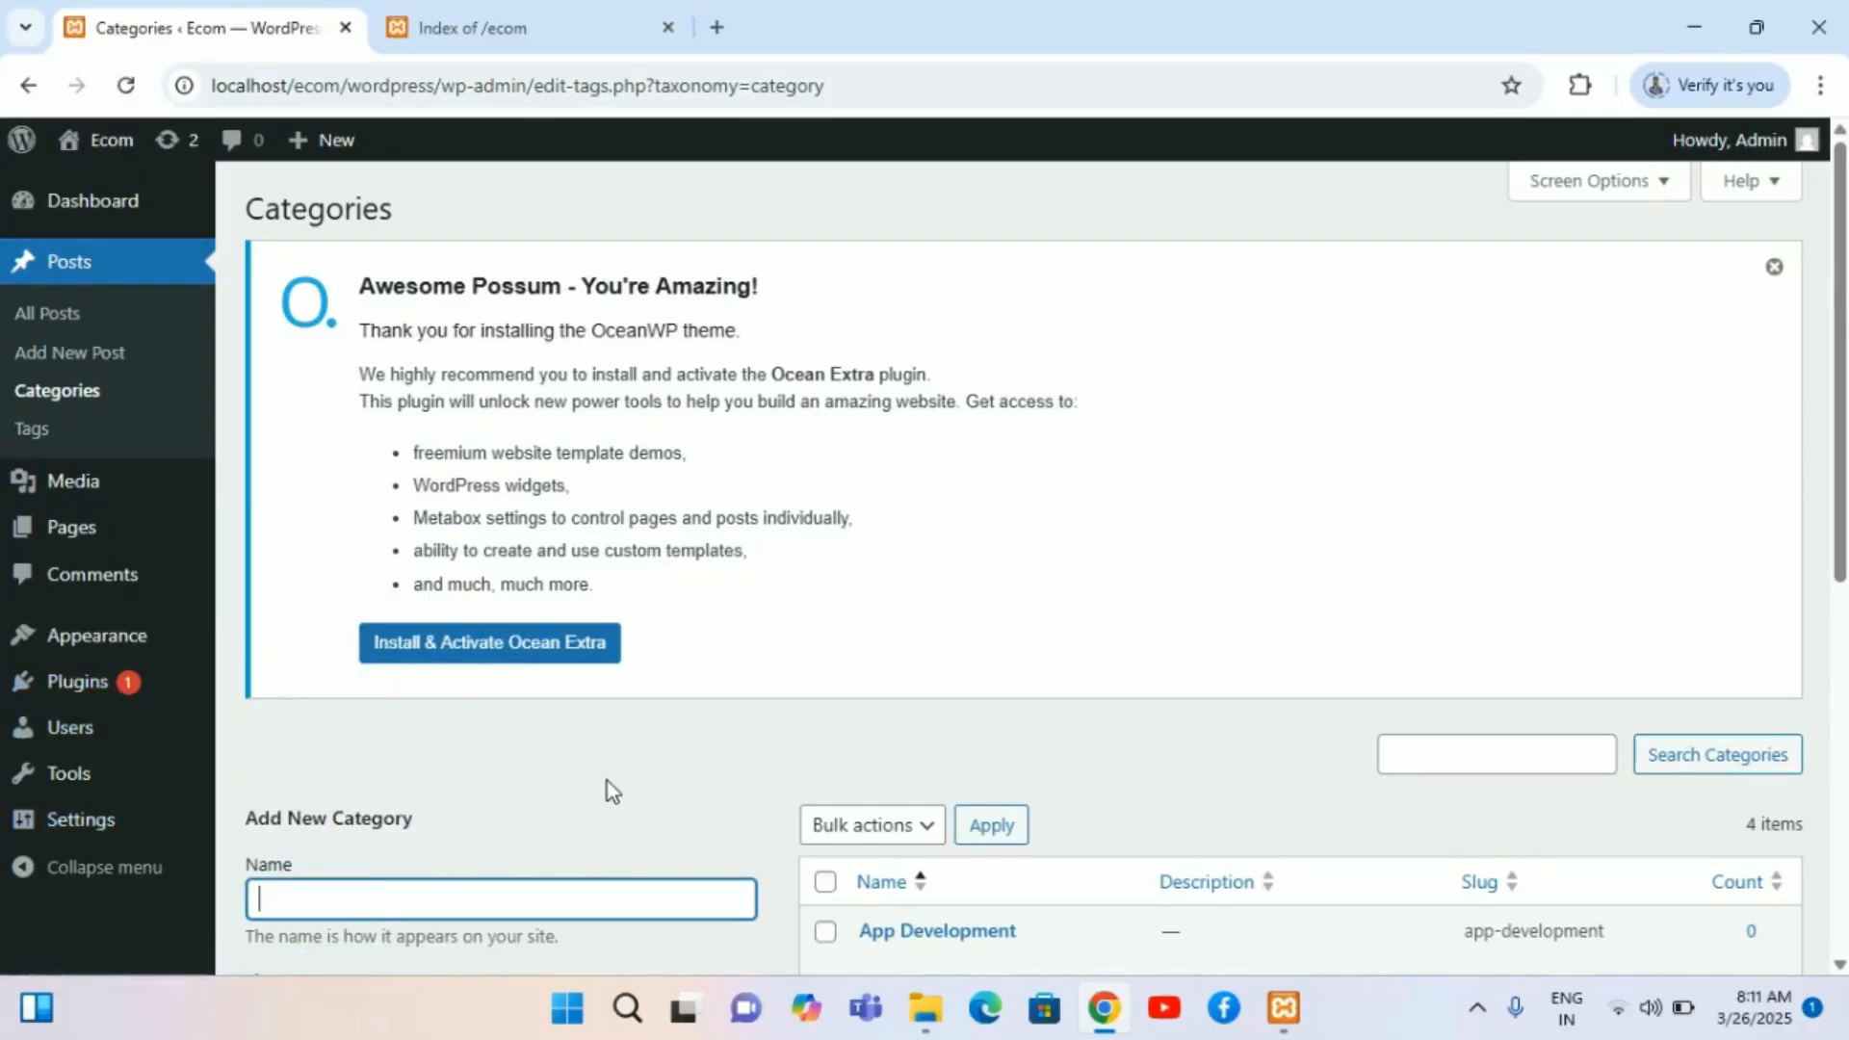
pyautogui.scroll(-2, 608, 782)
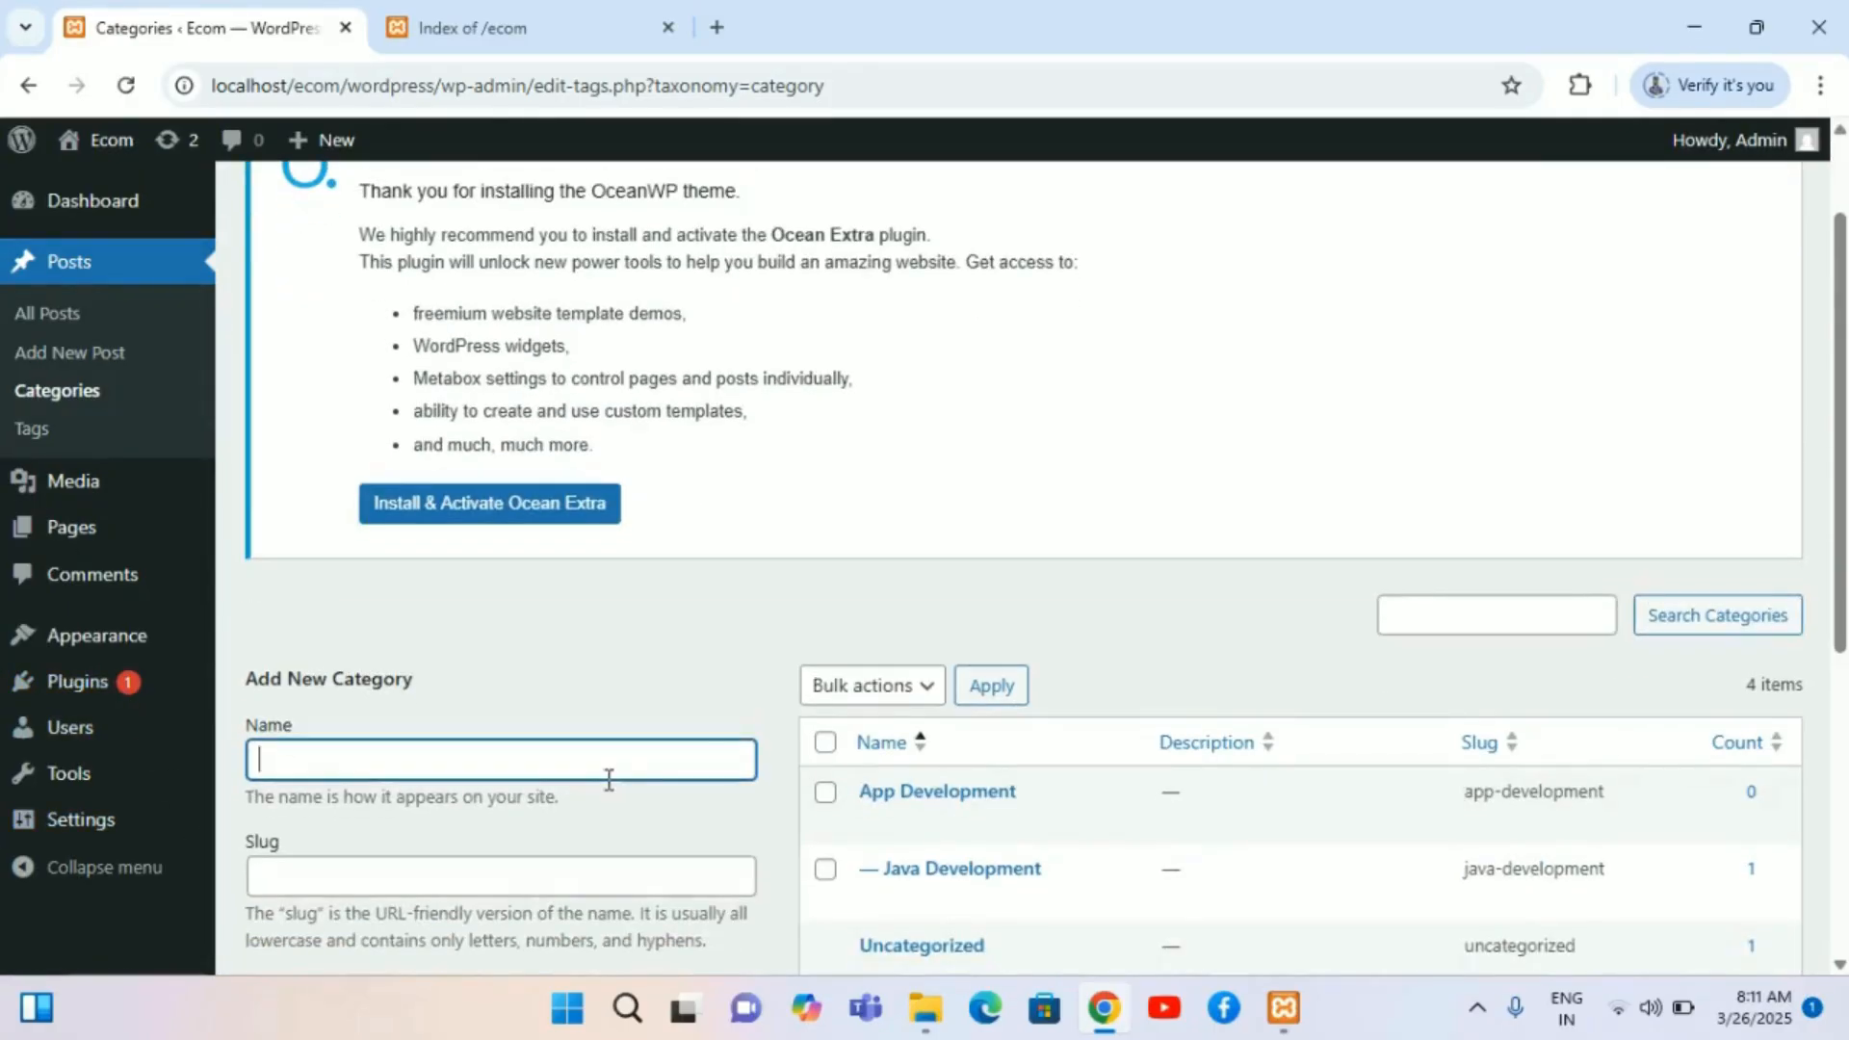